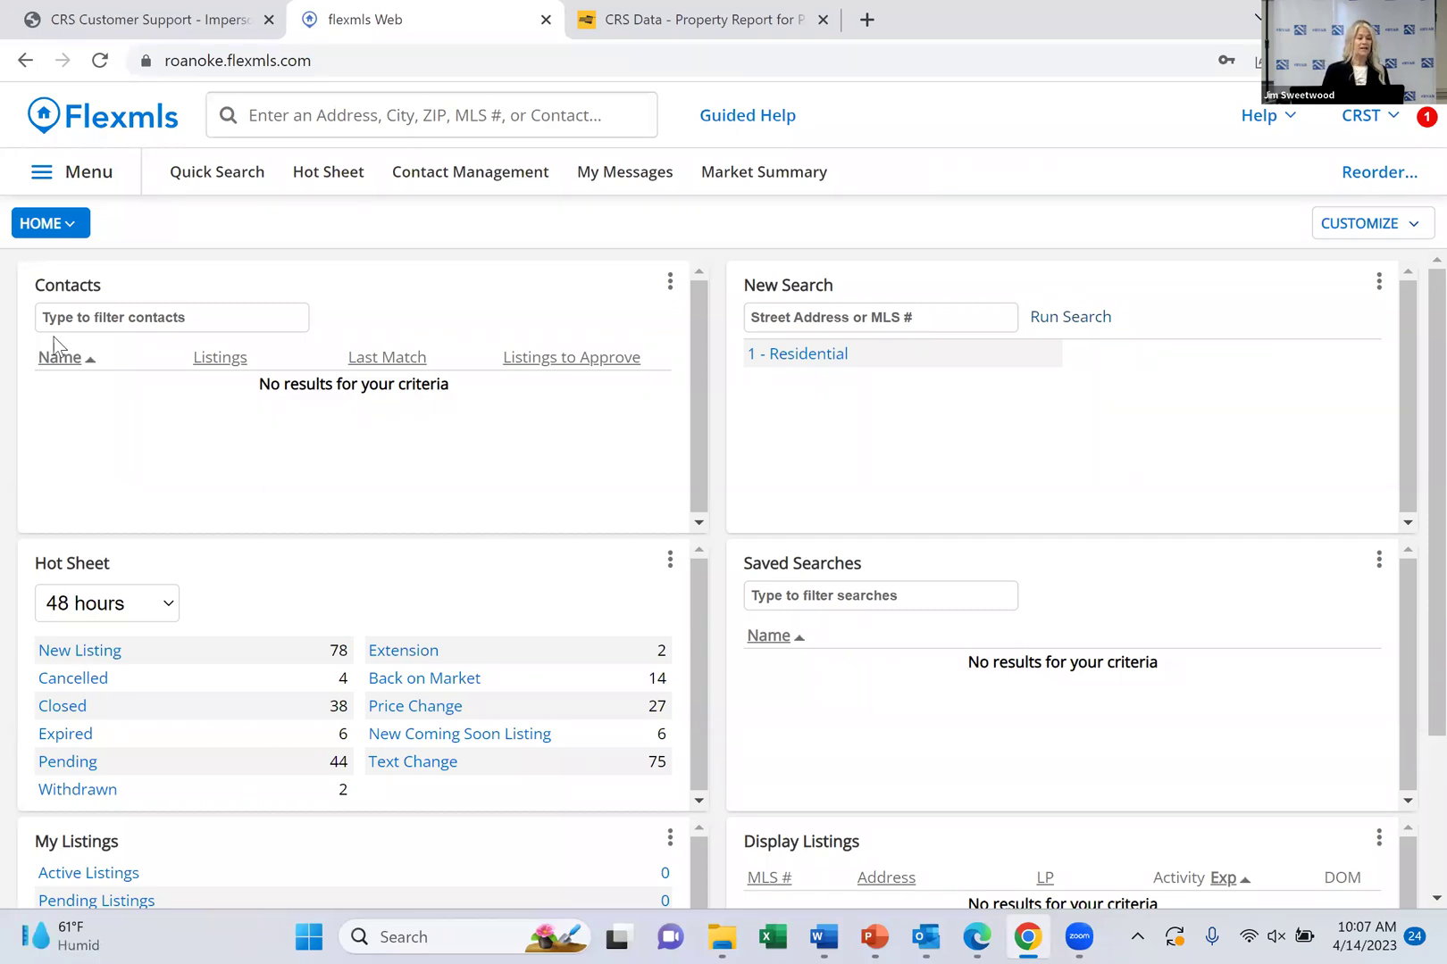
Open the Hot Sheet's New Listing results and scroll through the 80 listings from 4/12/2023 to 04/14/2023
left_click(68, 189)
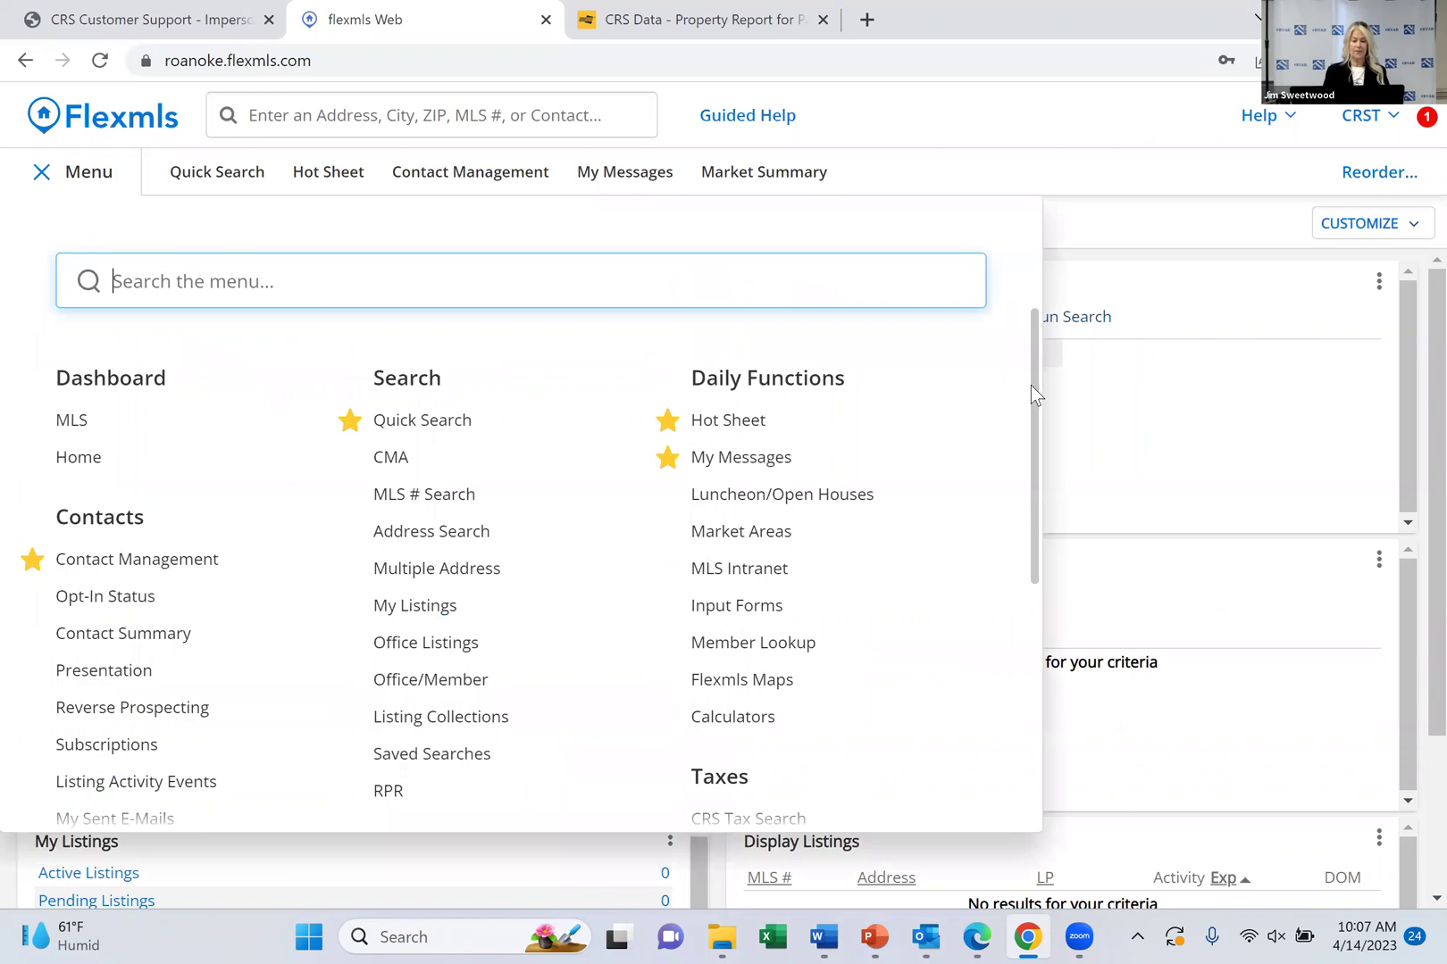
left_click_drag(1031, 386, 1041, 499)
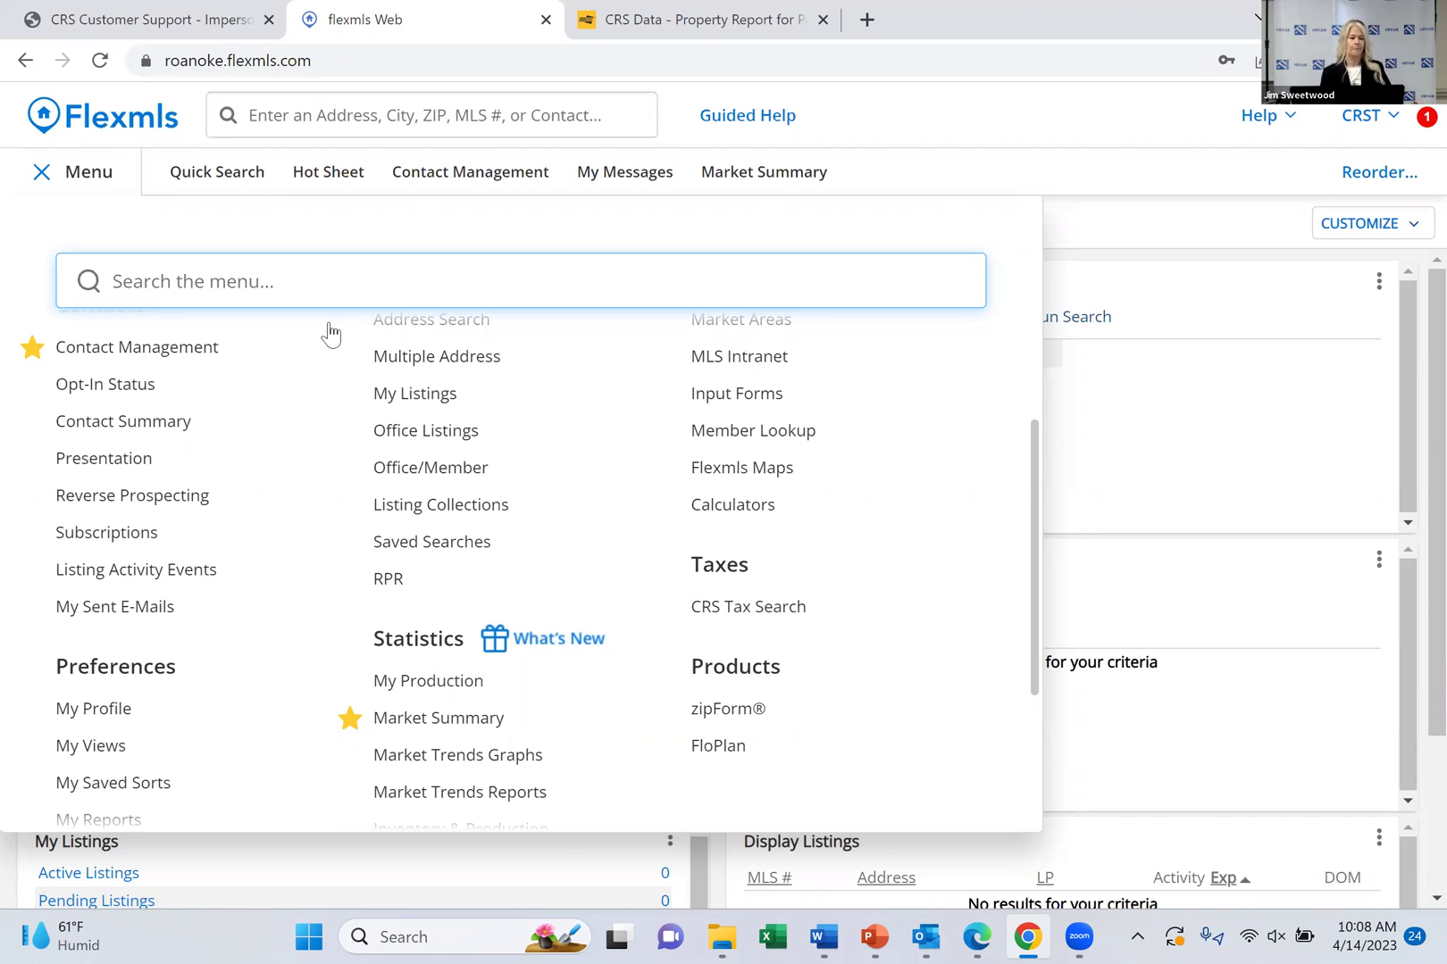
left_click(96, 177)
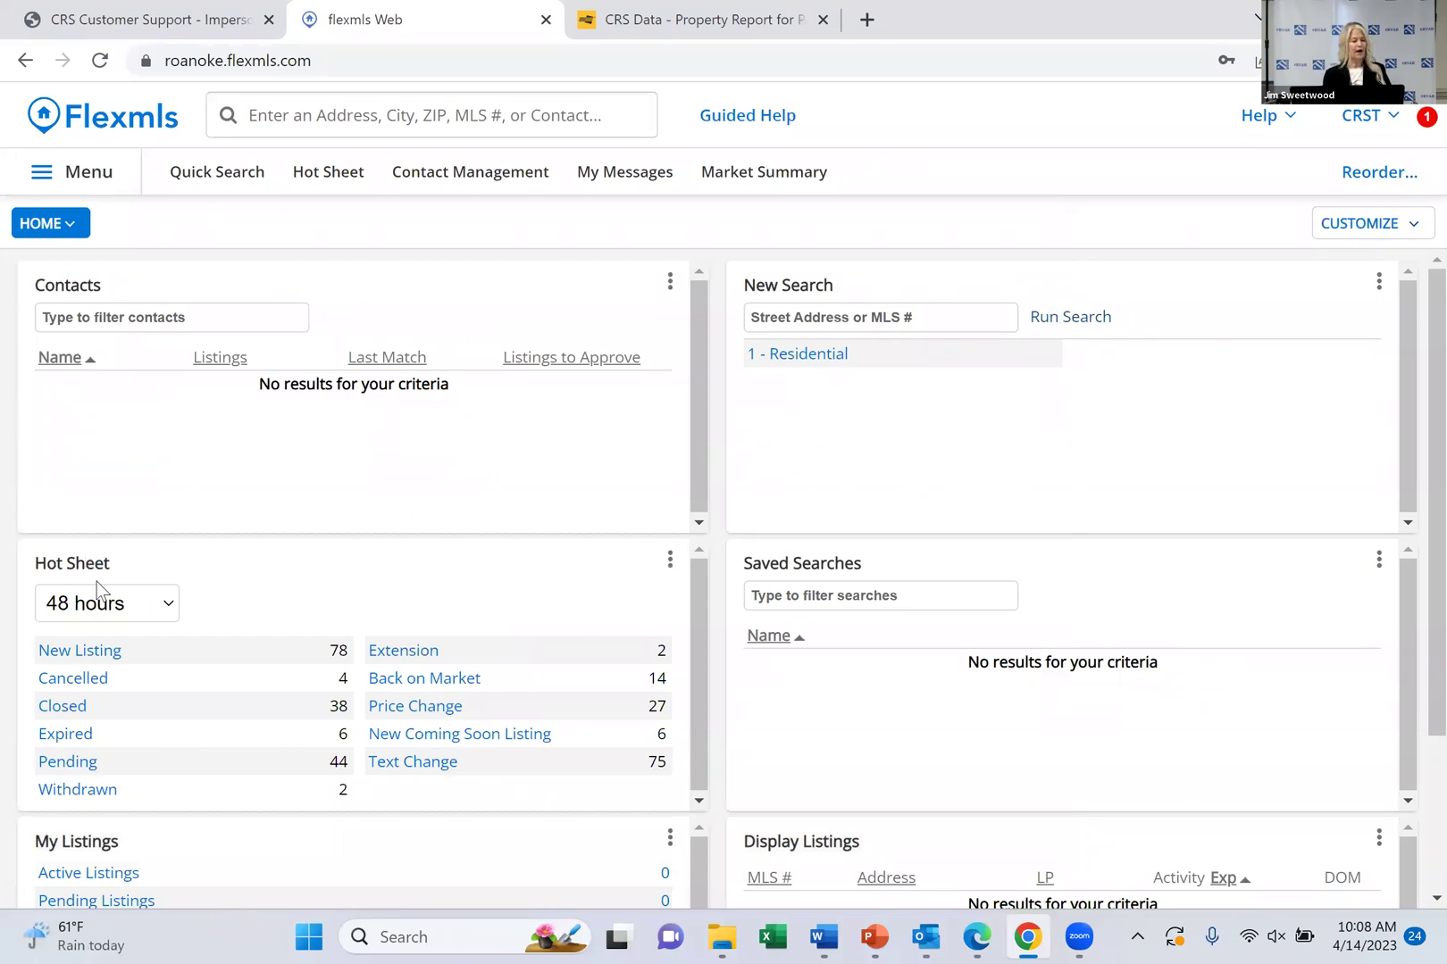
left_click(75, 653)
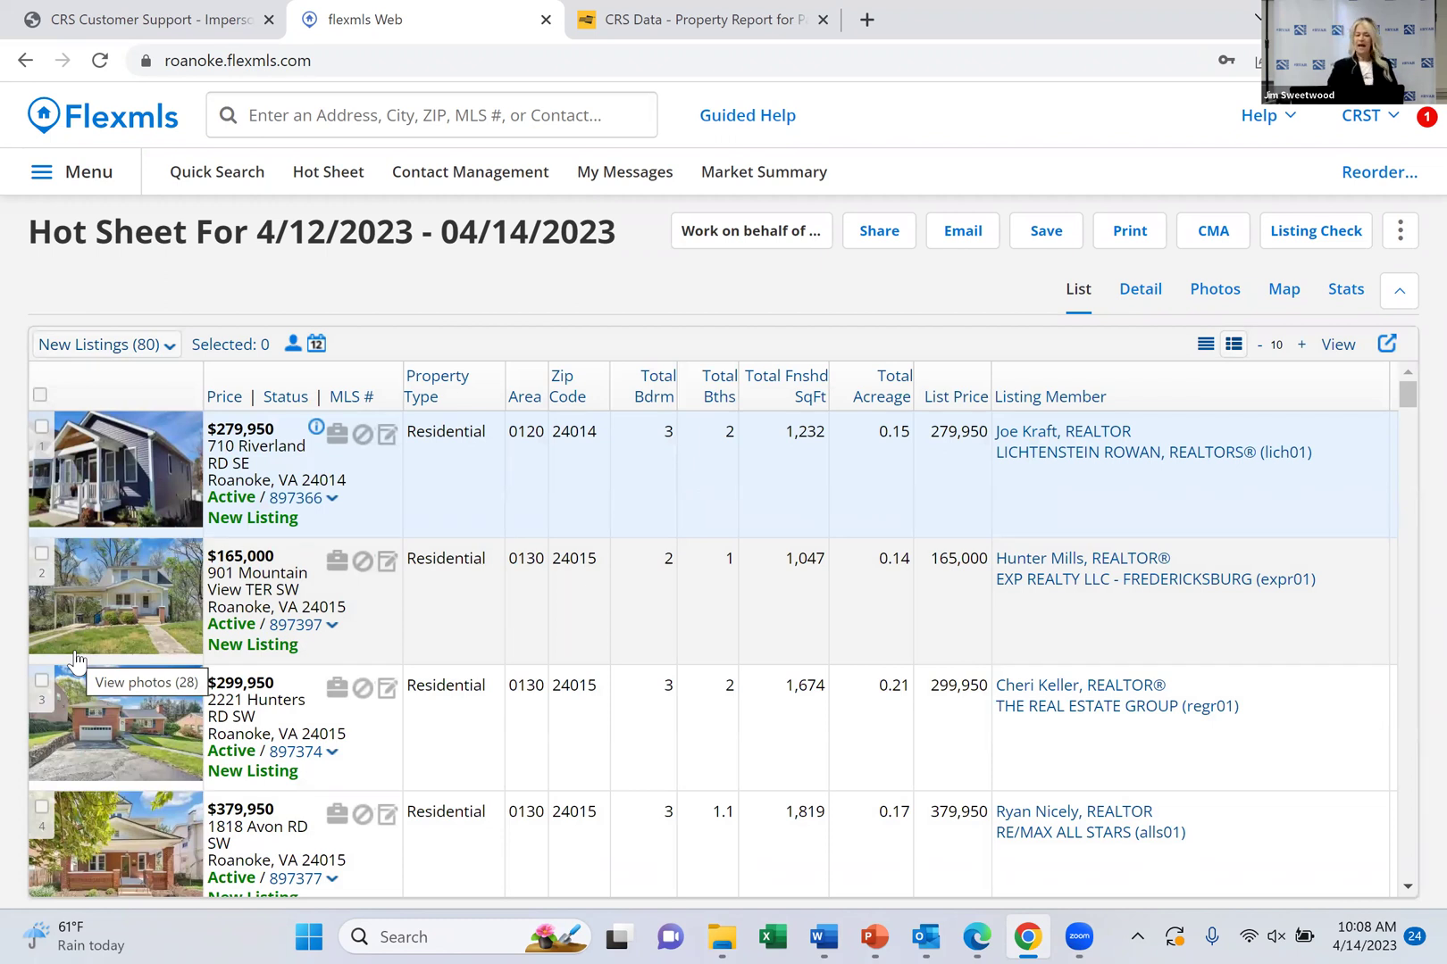
scroll(75, 661, "down", 3)
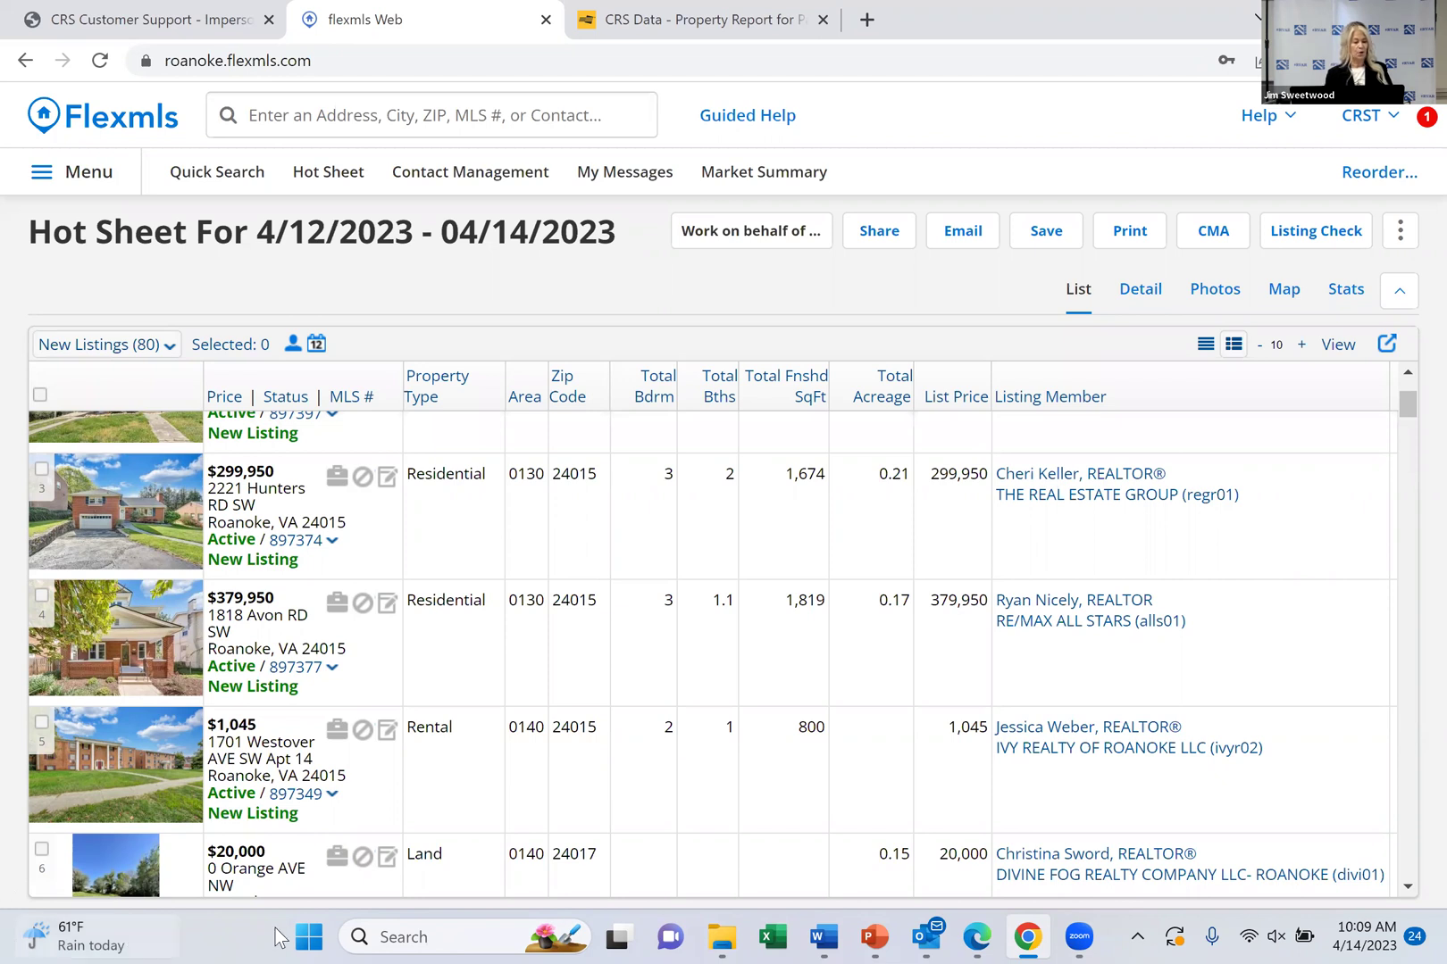
left_click(308, 670)
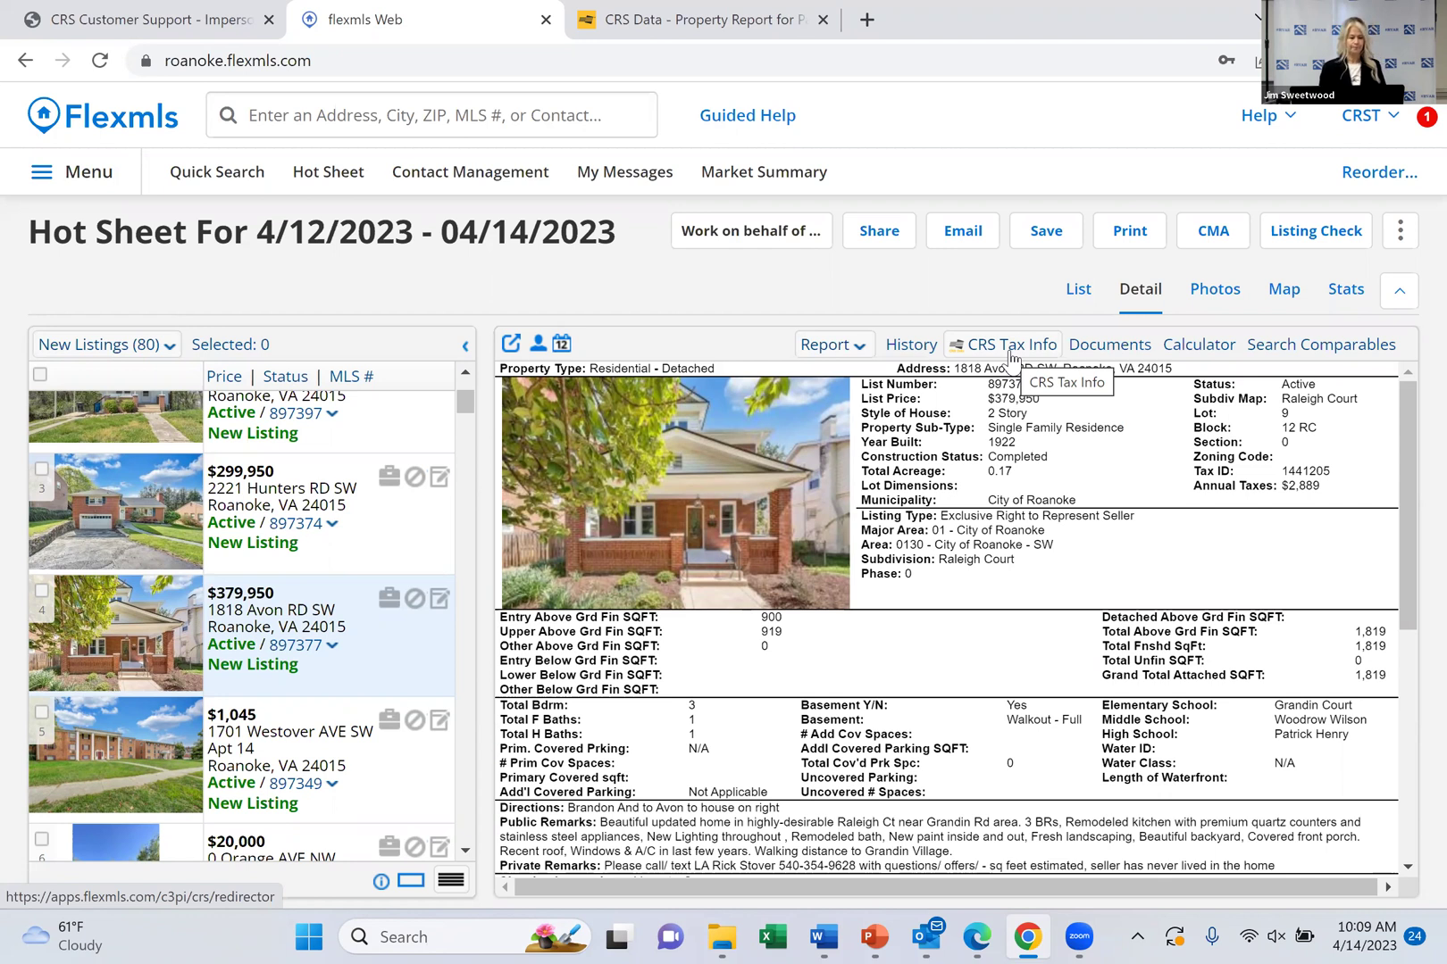
Go back to the Flexmls home dashboard and scroll the main menu down to Taxes
left_click(108, 128)
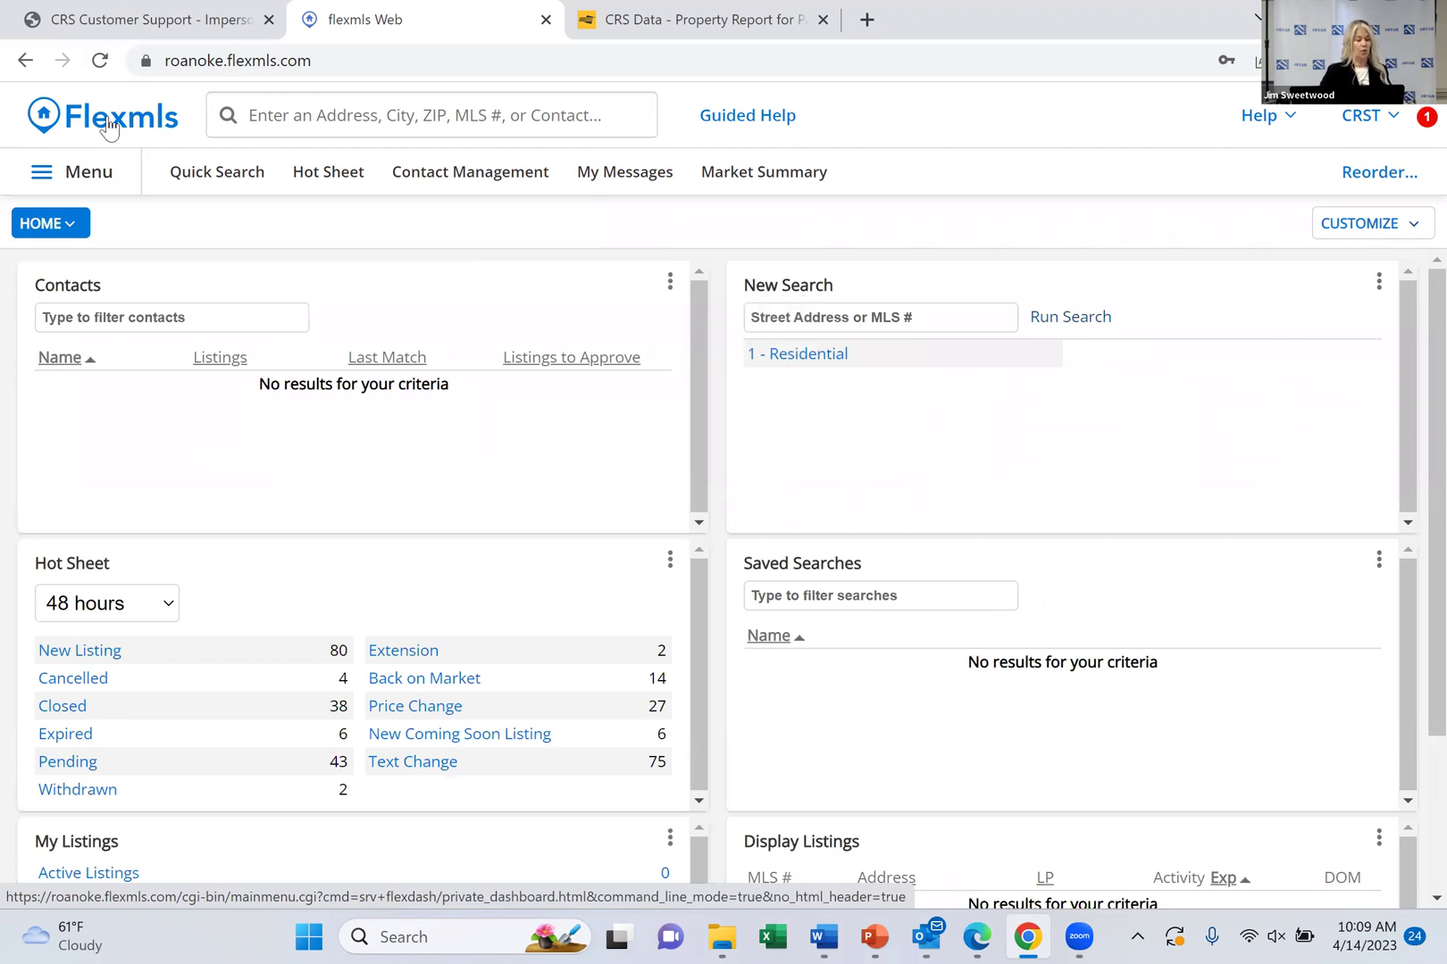
left_click(78, 177)
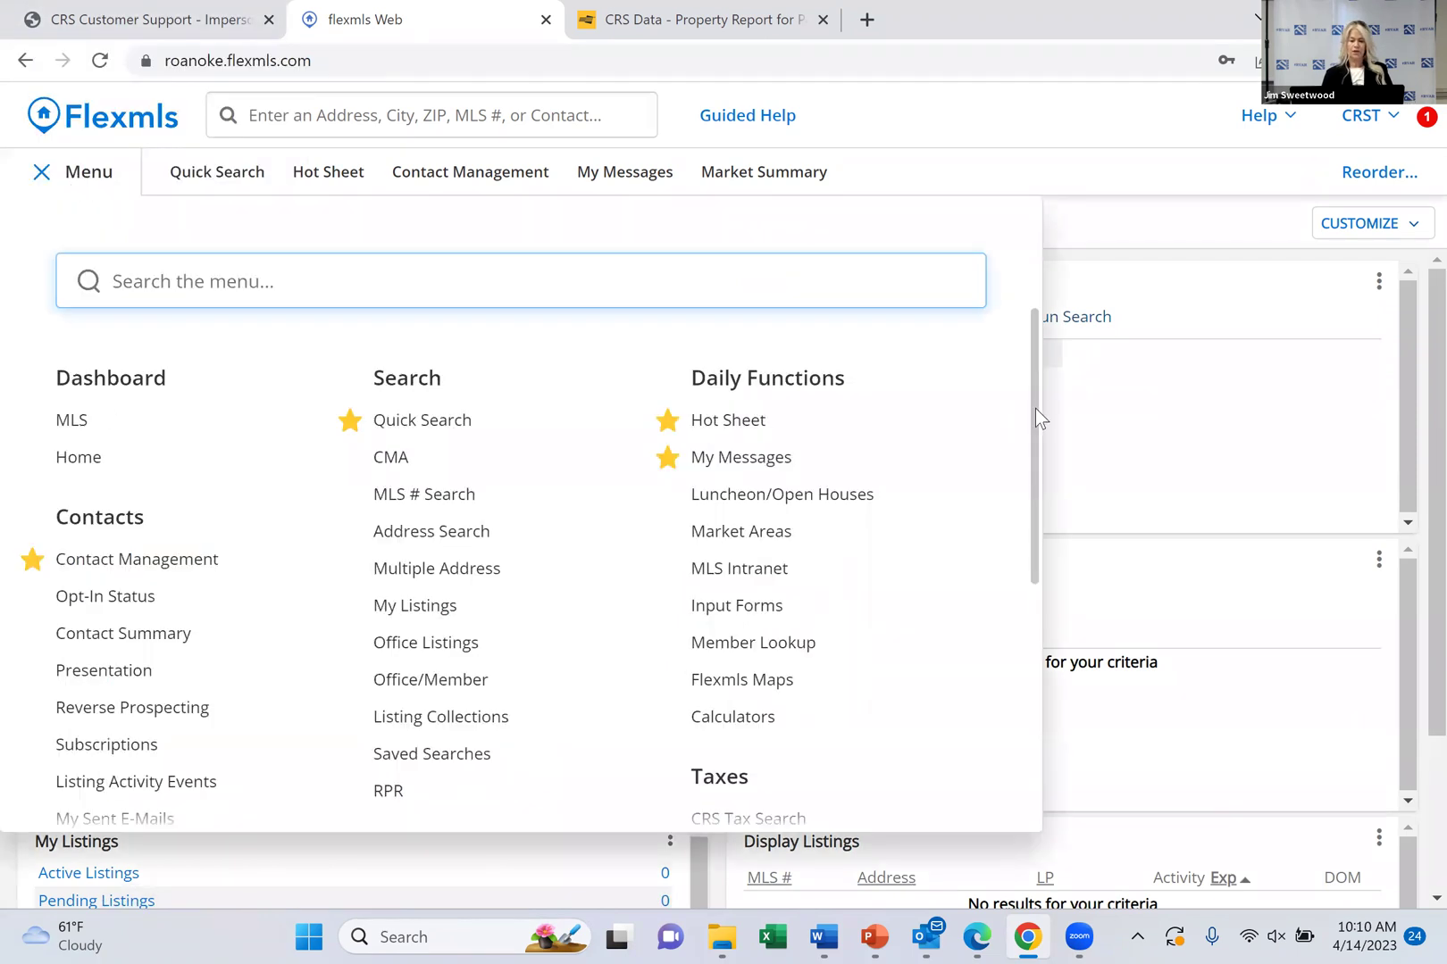
left_click_drag(1035, 408, 1037, 537)
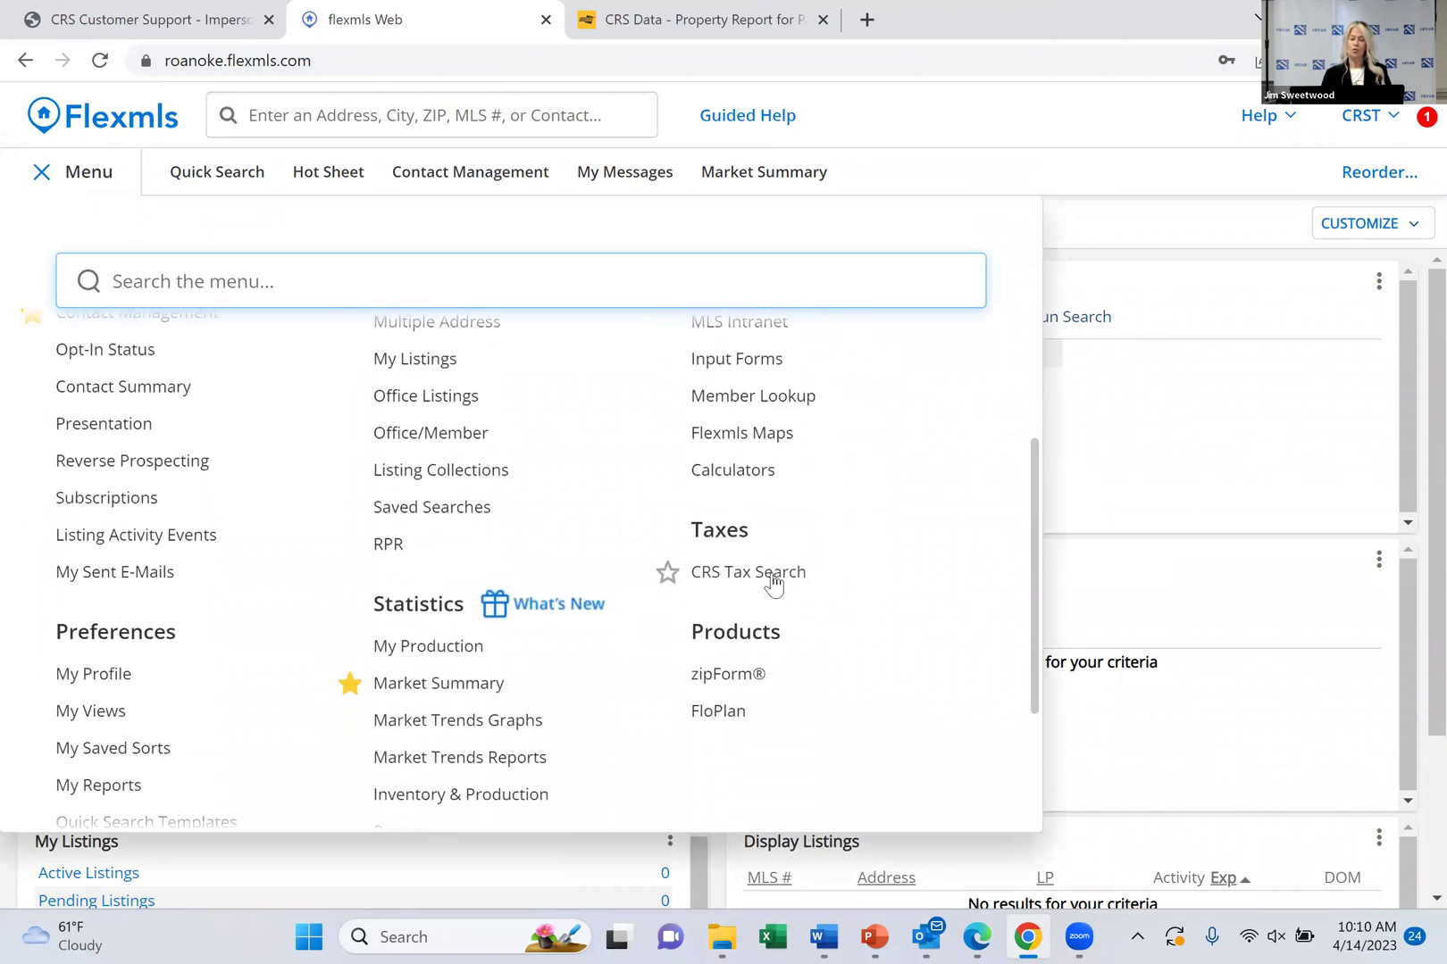
Launch CRS Tax Search from the Taxes menu to open the Botetourt, Franklin and Roanoke property search
left_click(761, 581)
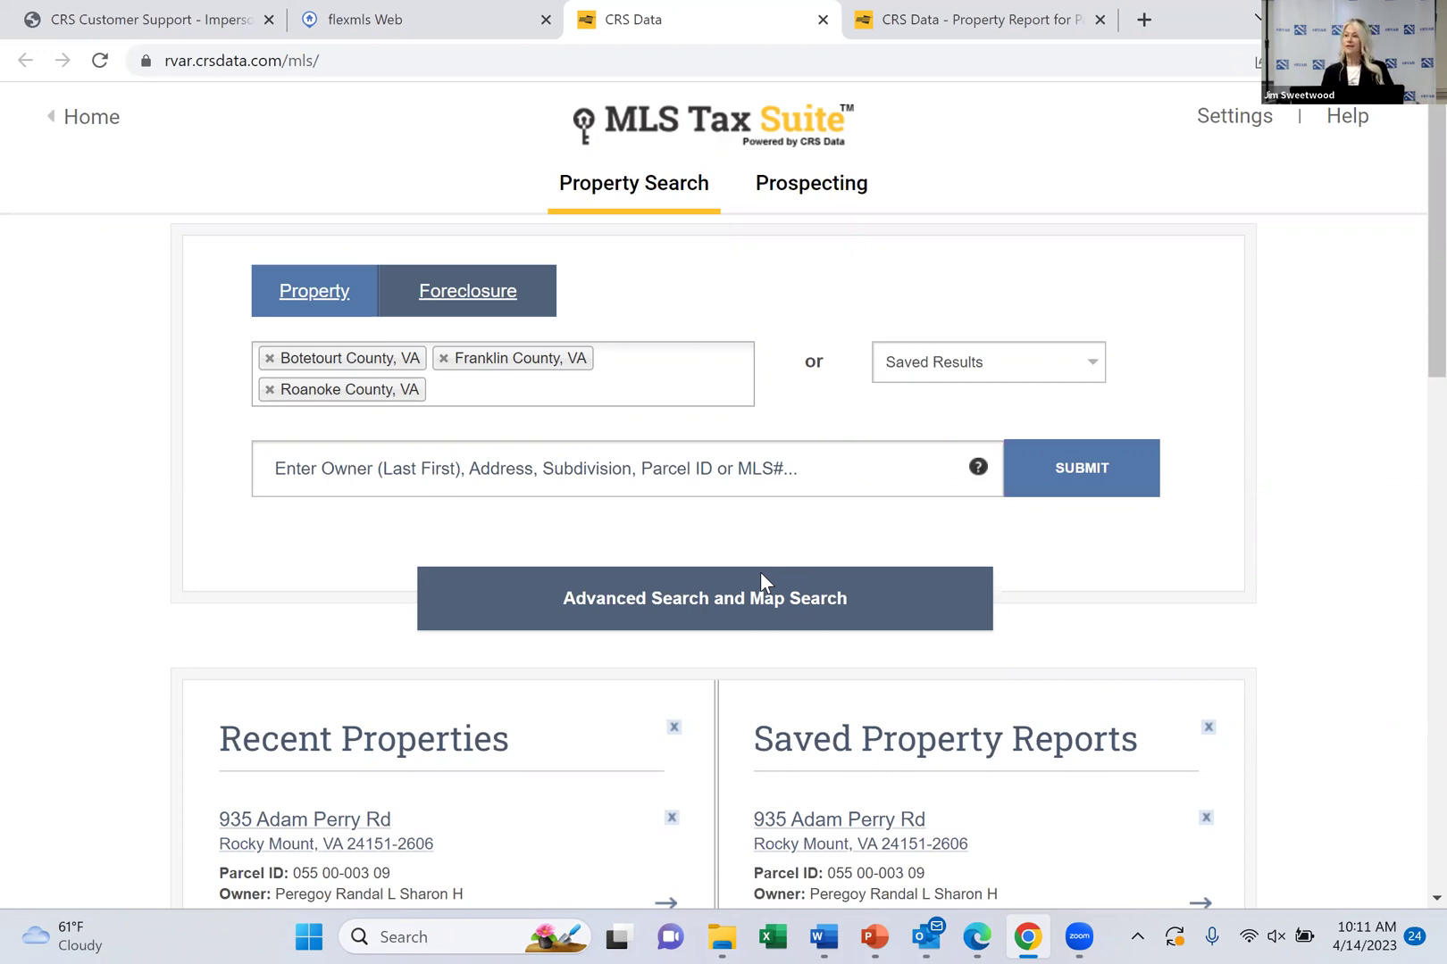
Open MLS Tax Suite Settings, view the Email Address tab, then the Default County Search tab
left_click(1227, 128)
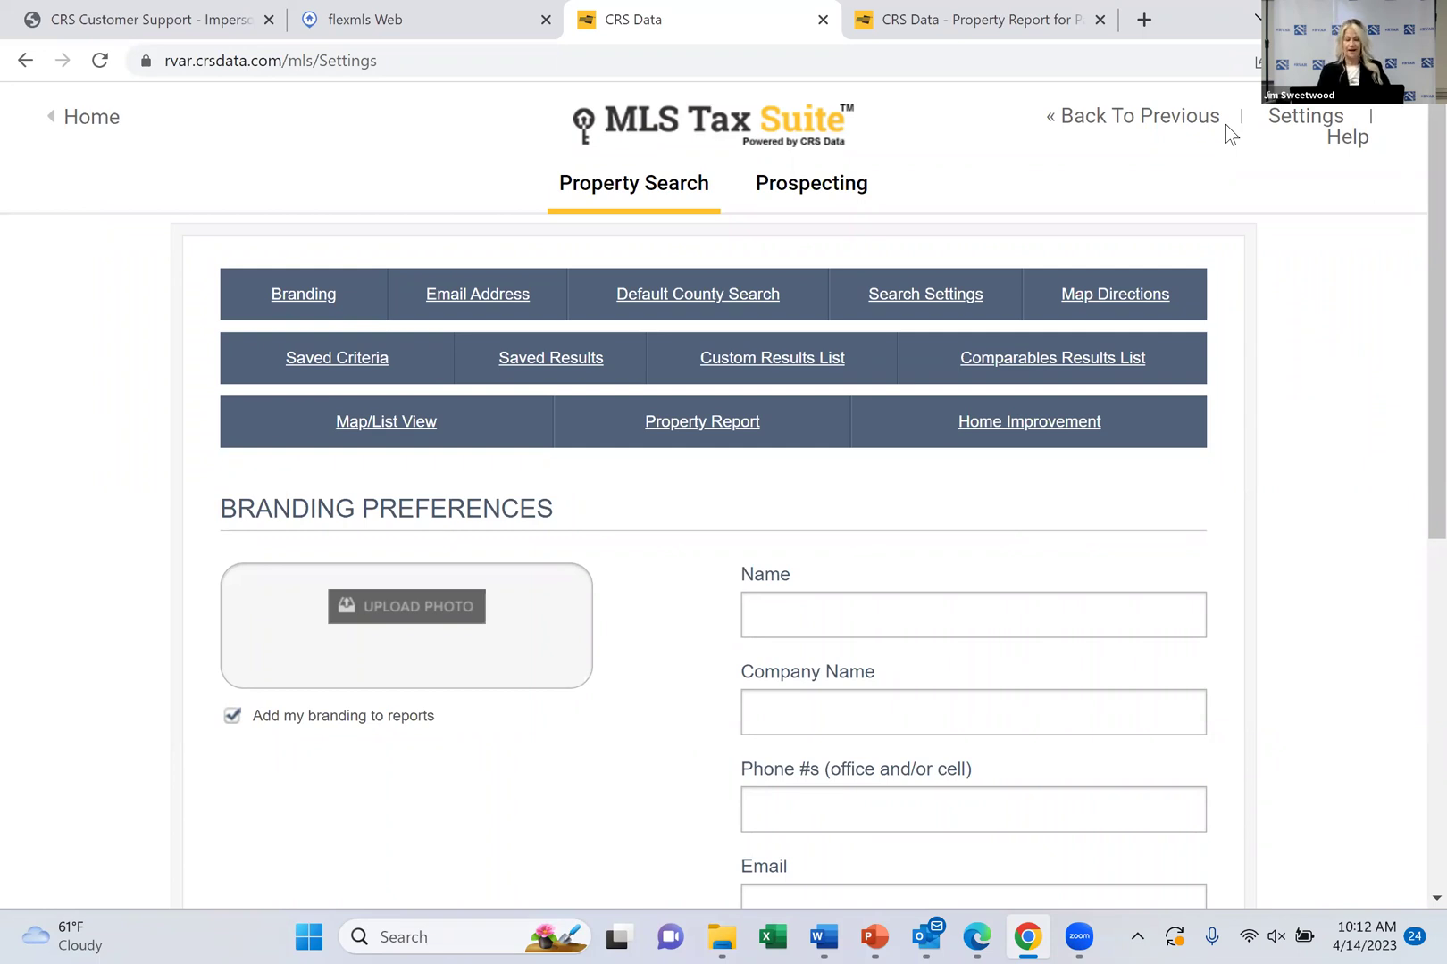
scroll(1225, 124, "down", 2)
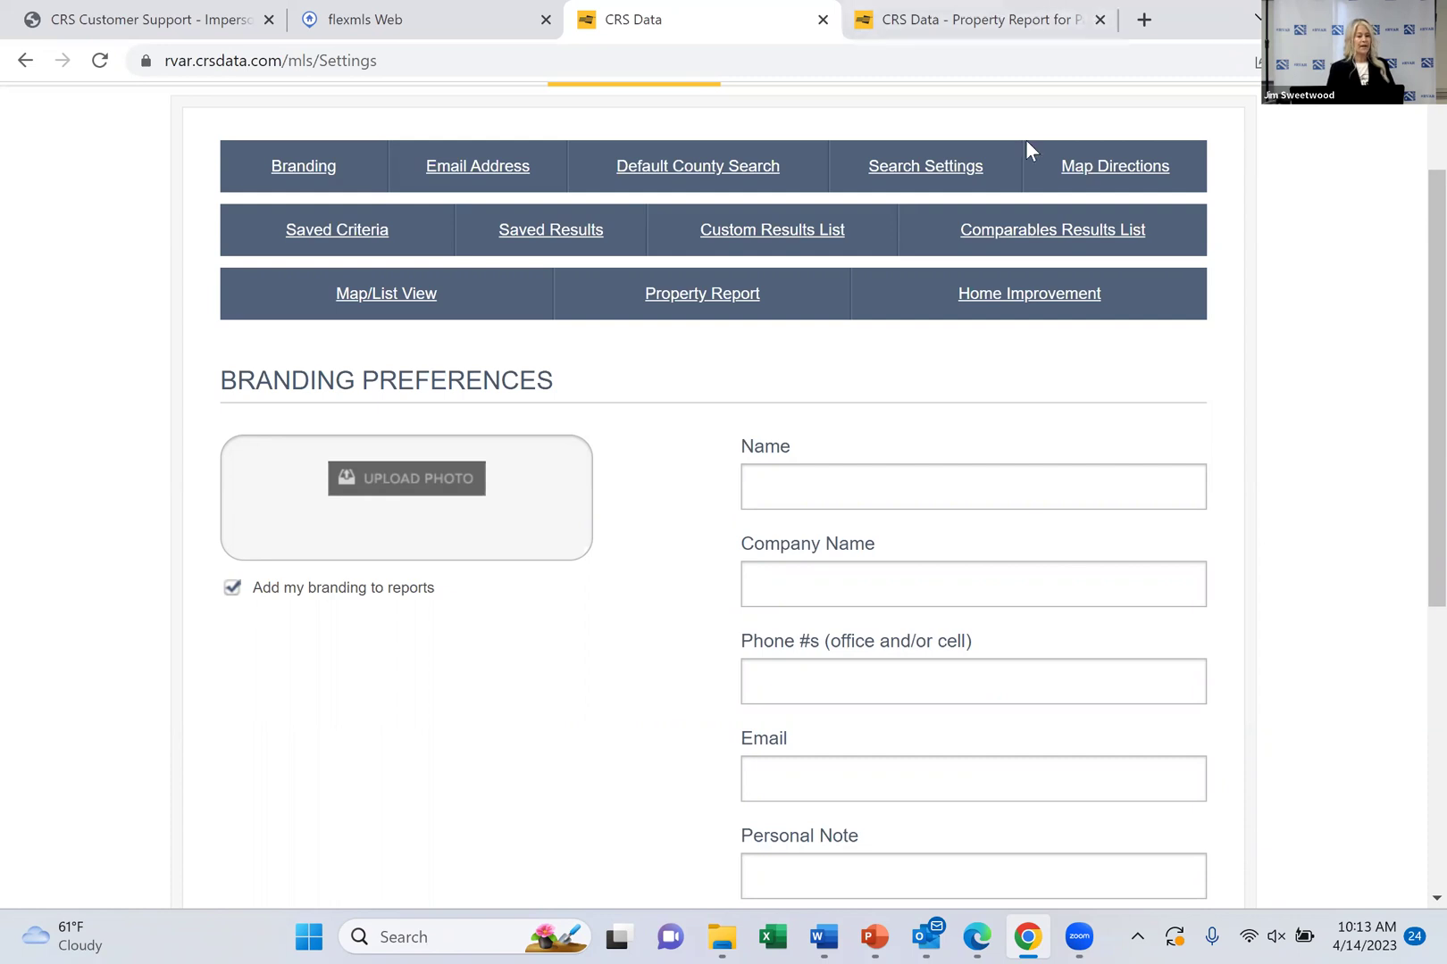
left_click(457, 178)
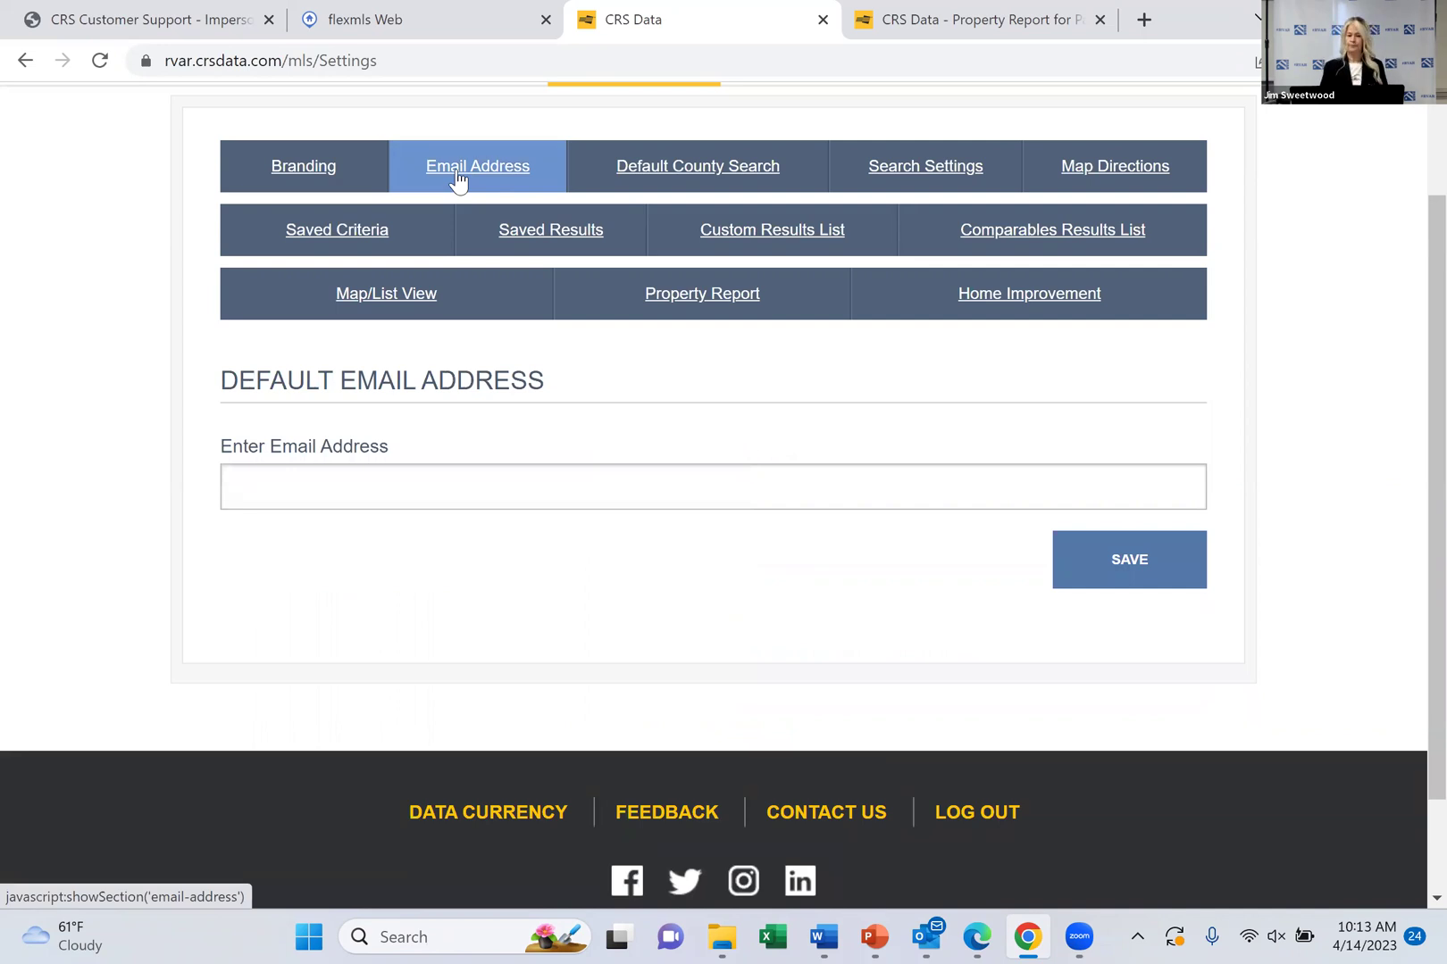
left_click(647, 186)
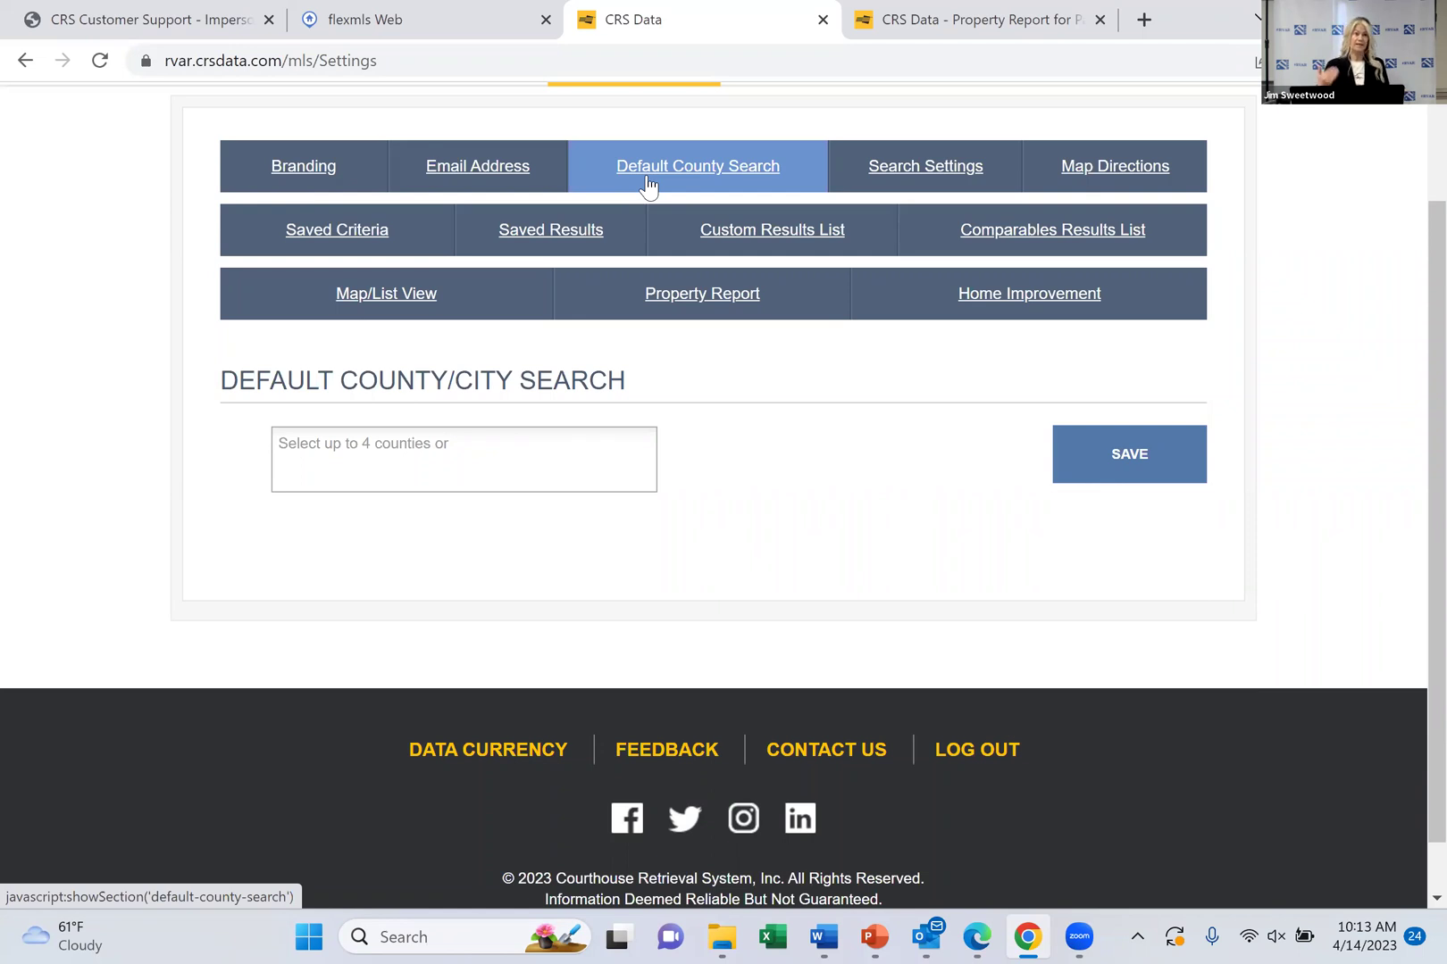
left_click(400, 456)
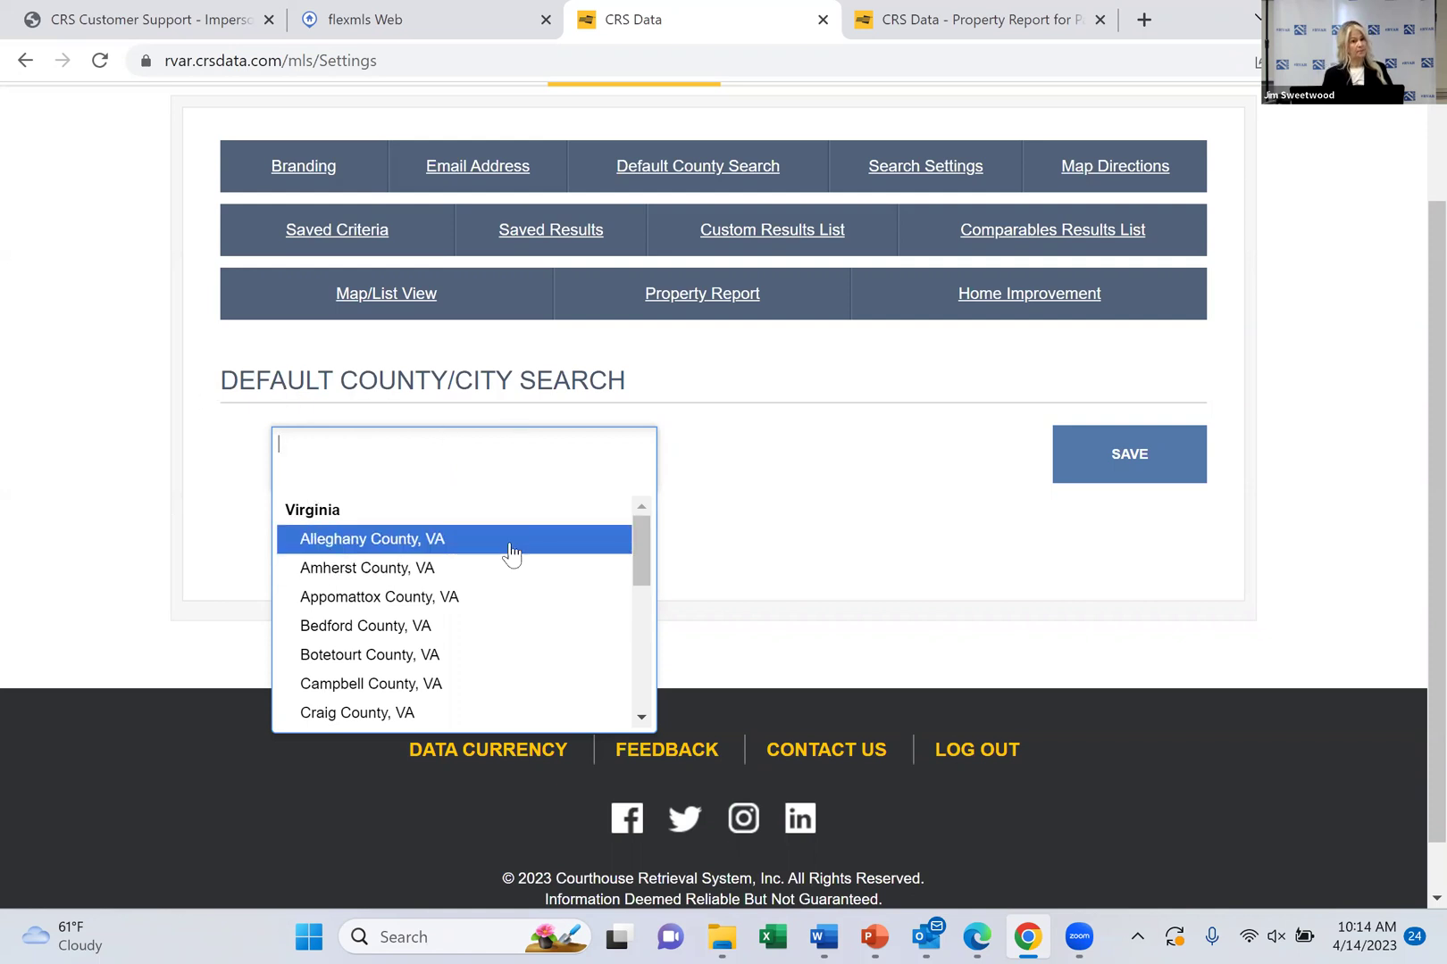
left_click(775, 465)
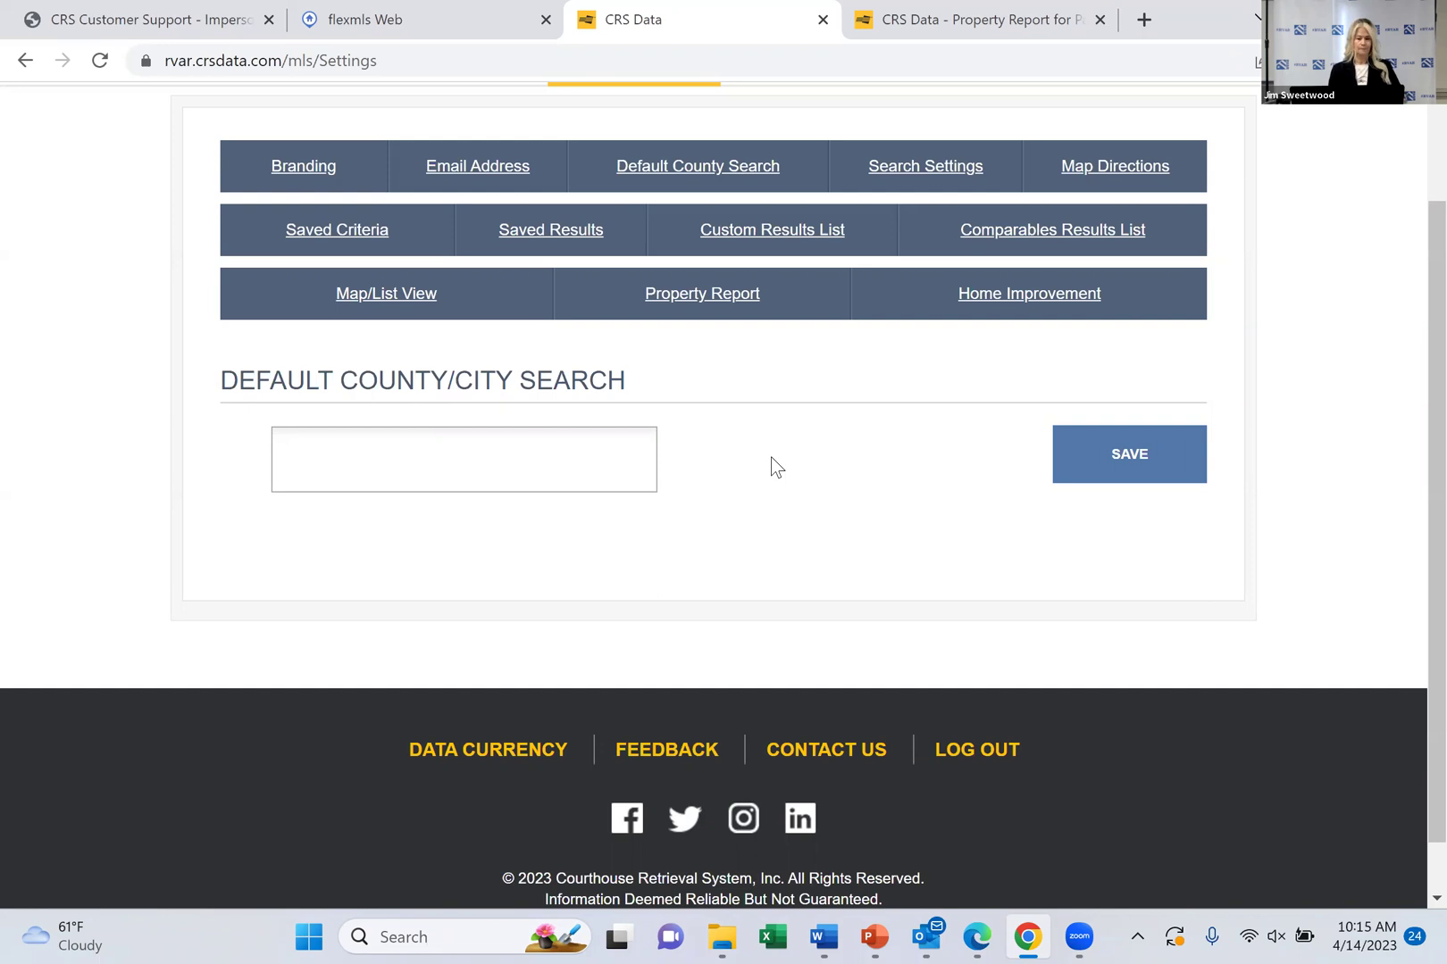
View Search Settings with Simple as default search page, then open the settings Help article
left_click(928, 183)
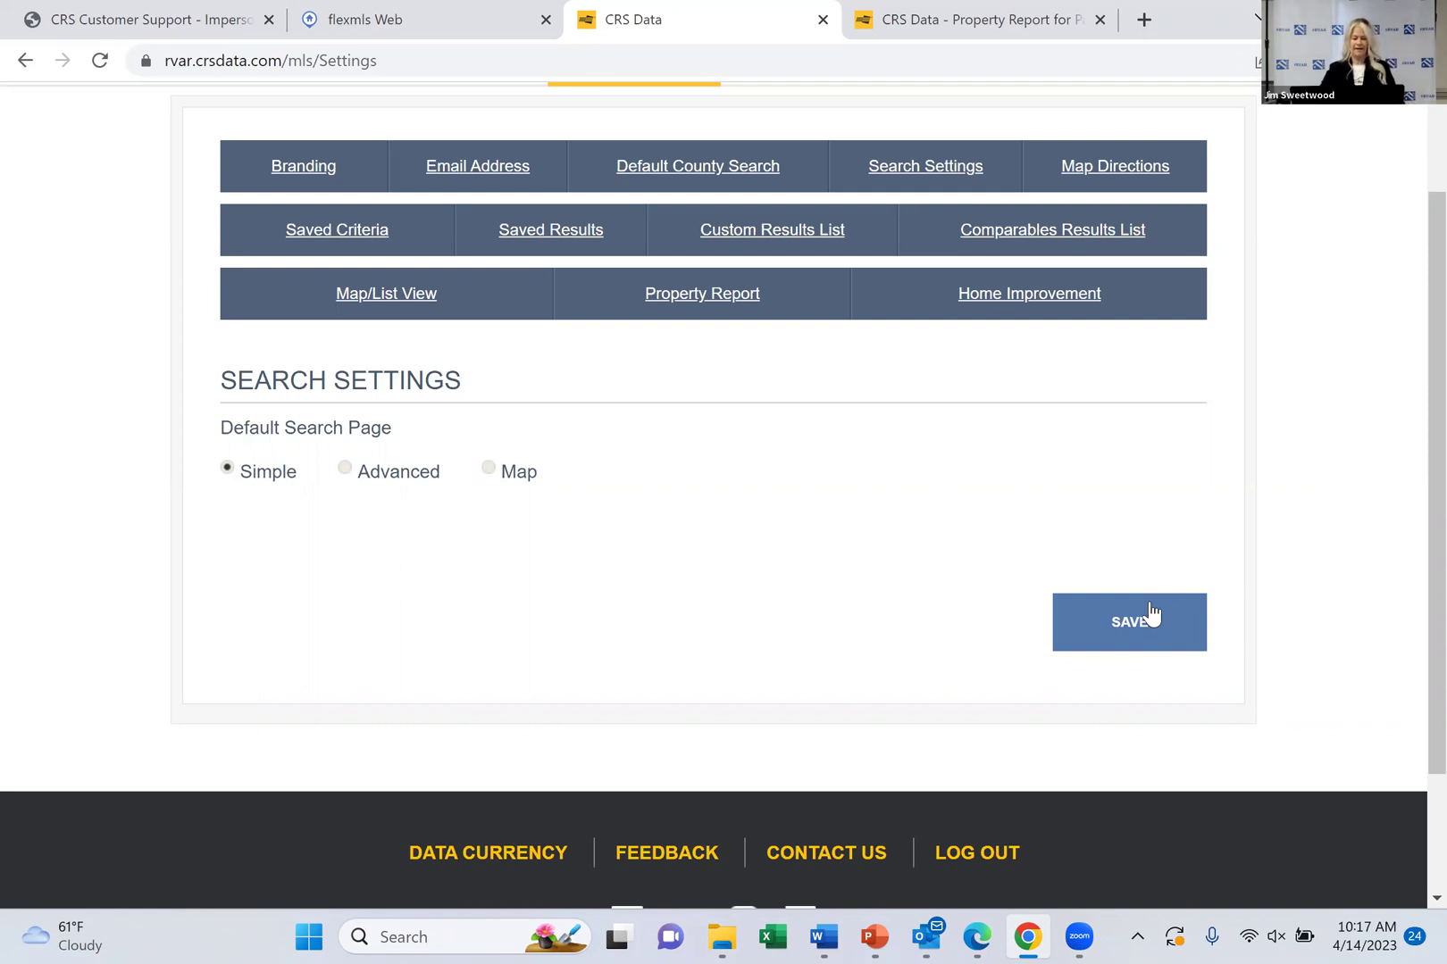
scroll(1151, 613, "up", 1)
scroll(1151, 612, "up", 2)
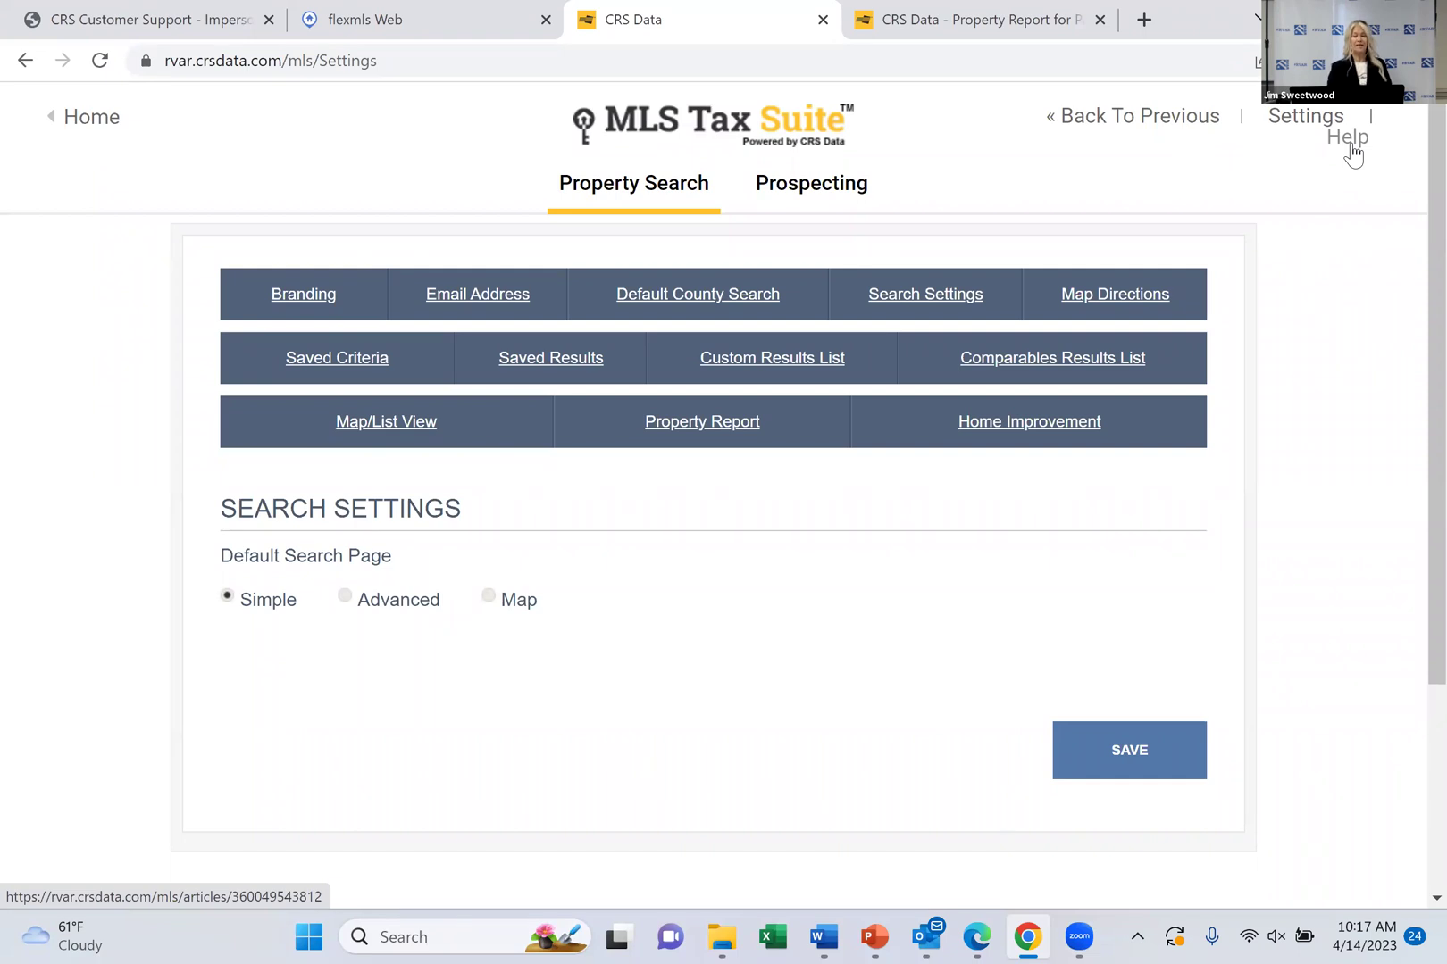
left_click(1349, 138)
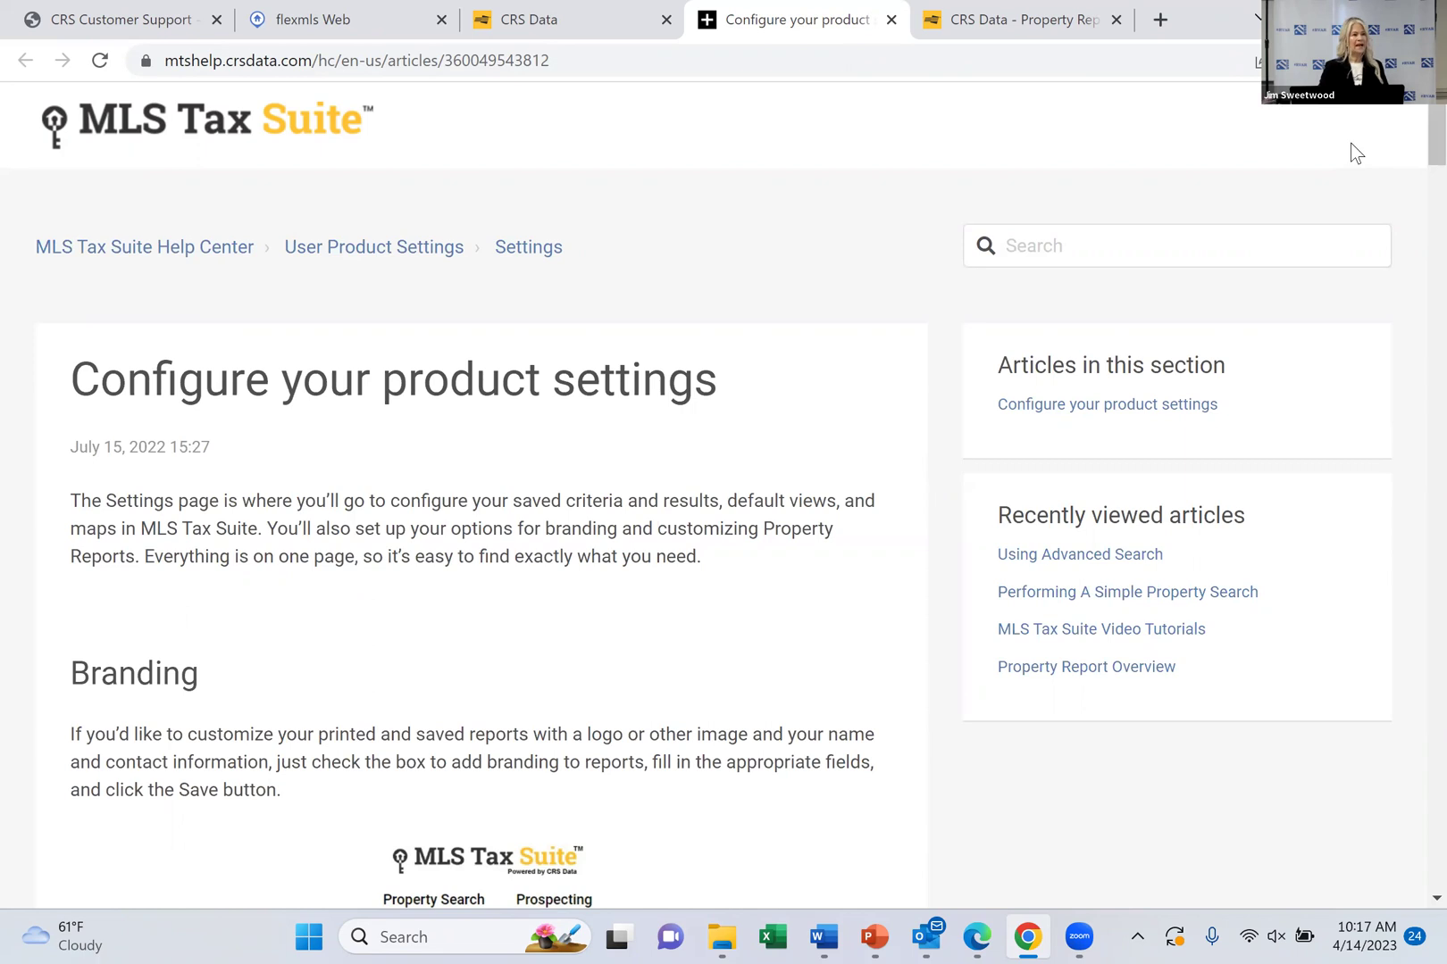
scroll(1357, 153, "down", 3)
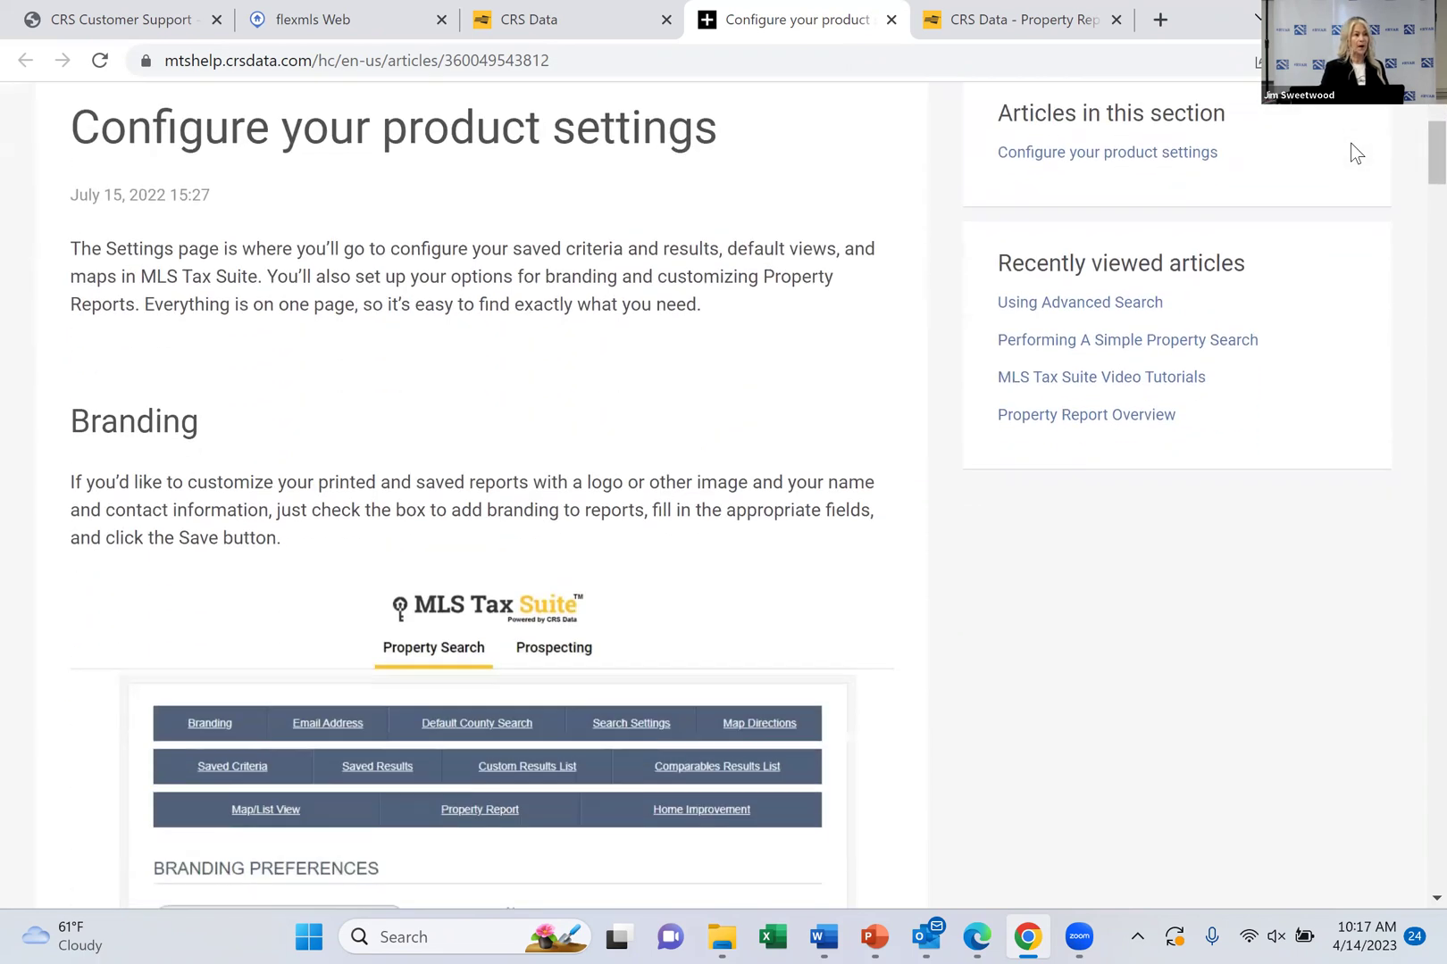
scroll(1357, 154, "down", 4)
scroll(1353, 152, "down", 8)
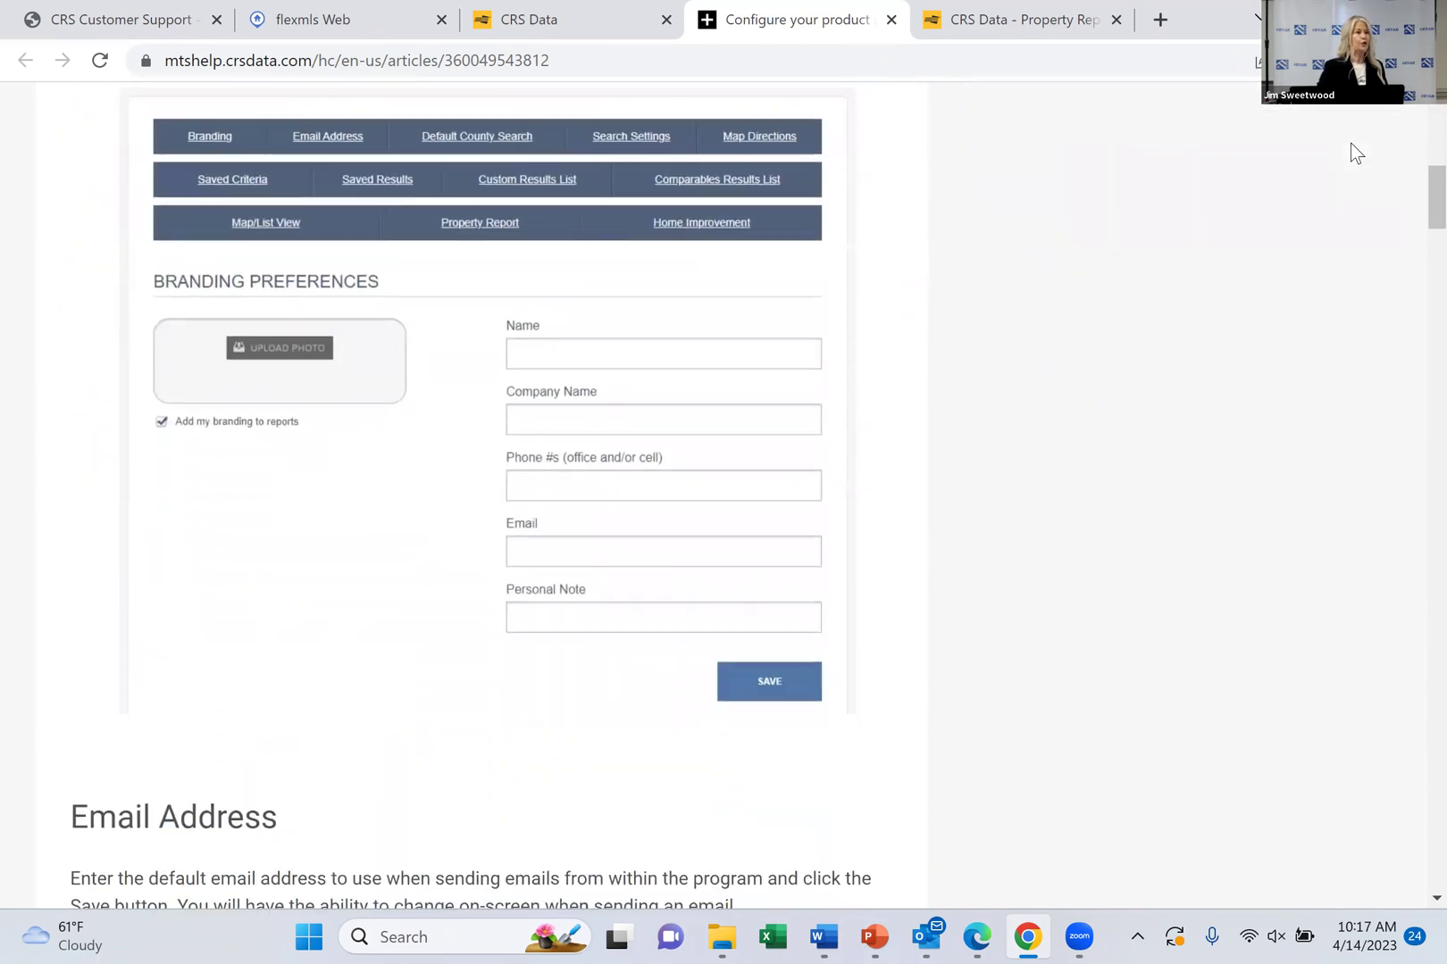
scroll(1356, 153, "down", 5)
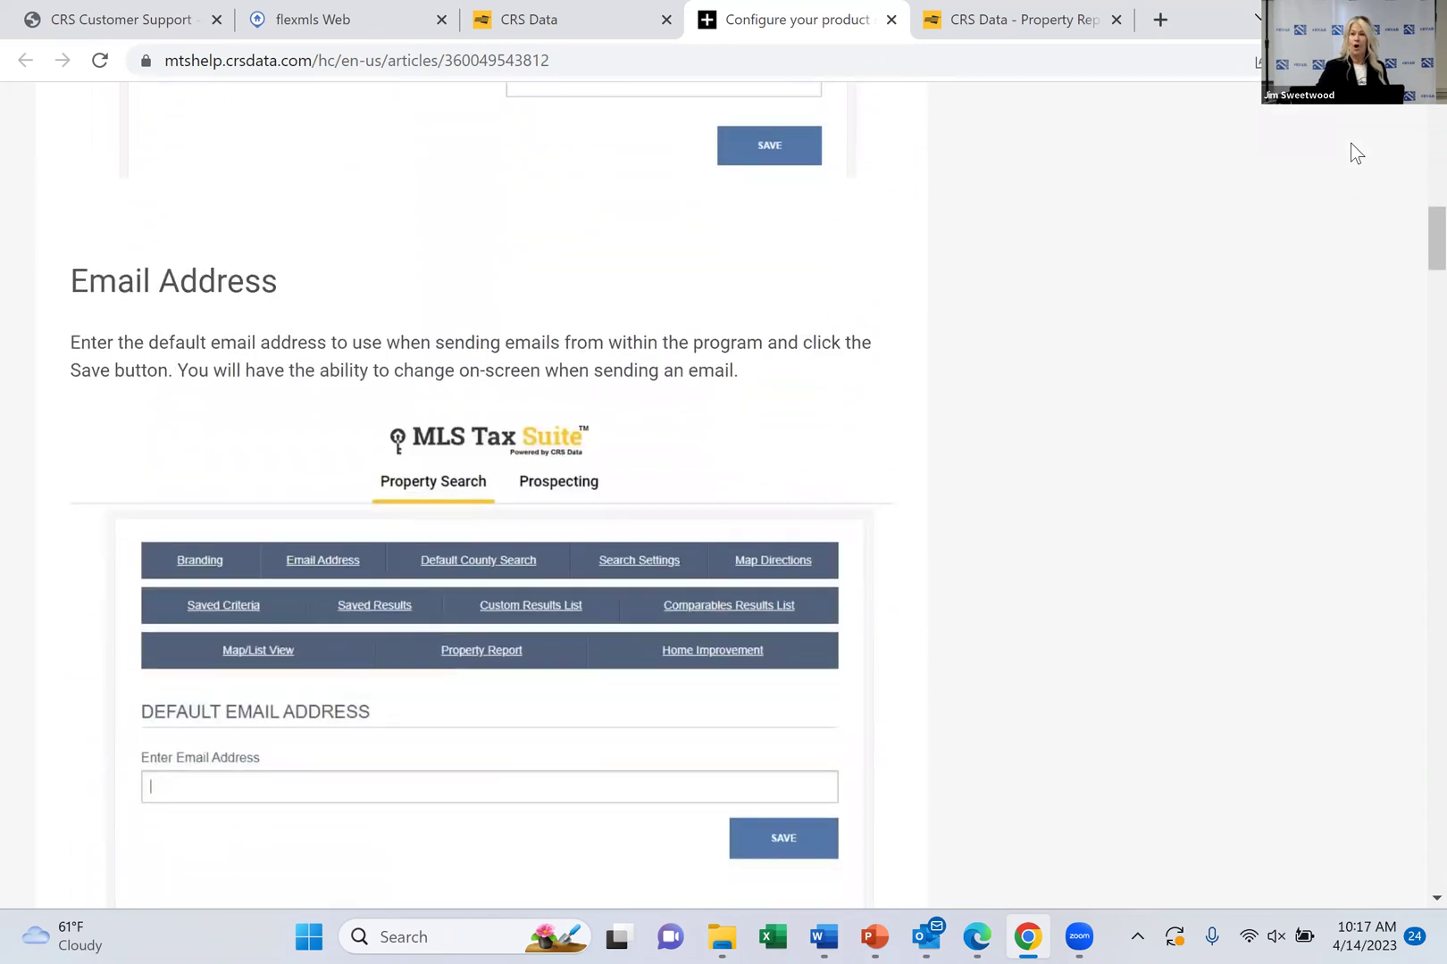
scroll(1357, 154, "up", 10)
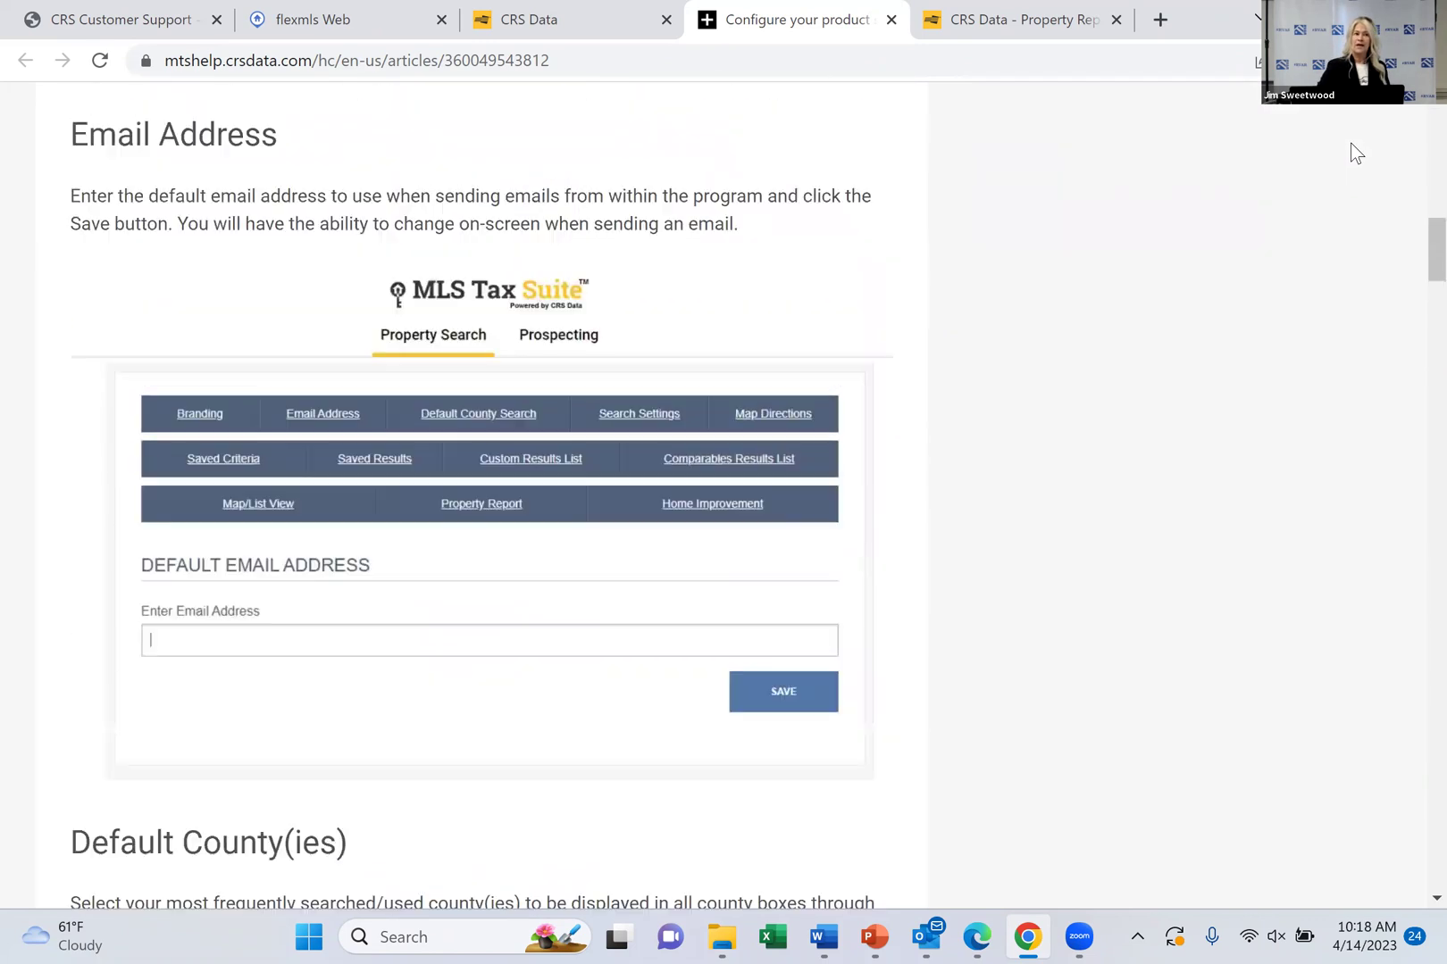
scroll(1356, 154, "up", 10)
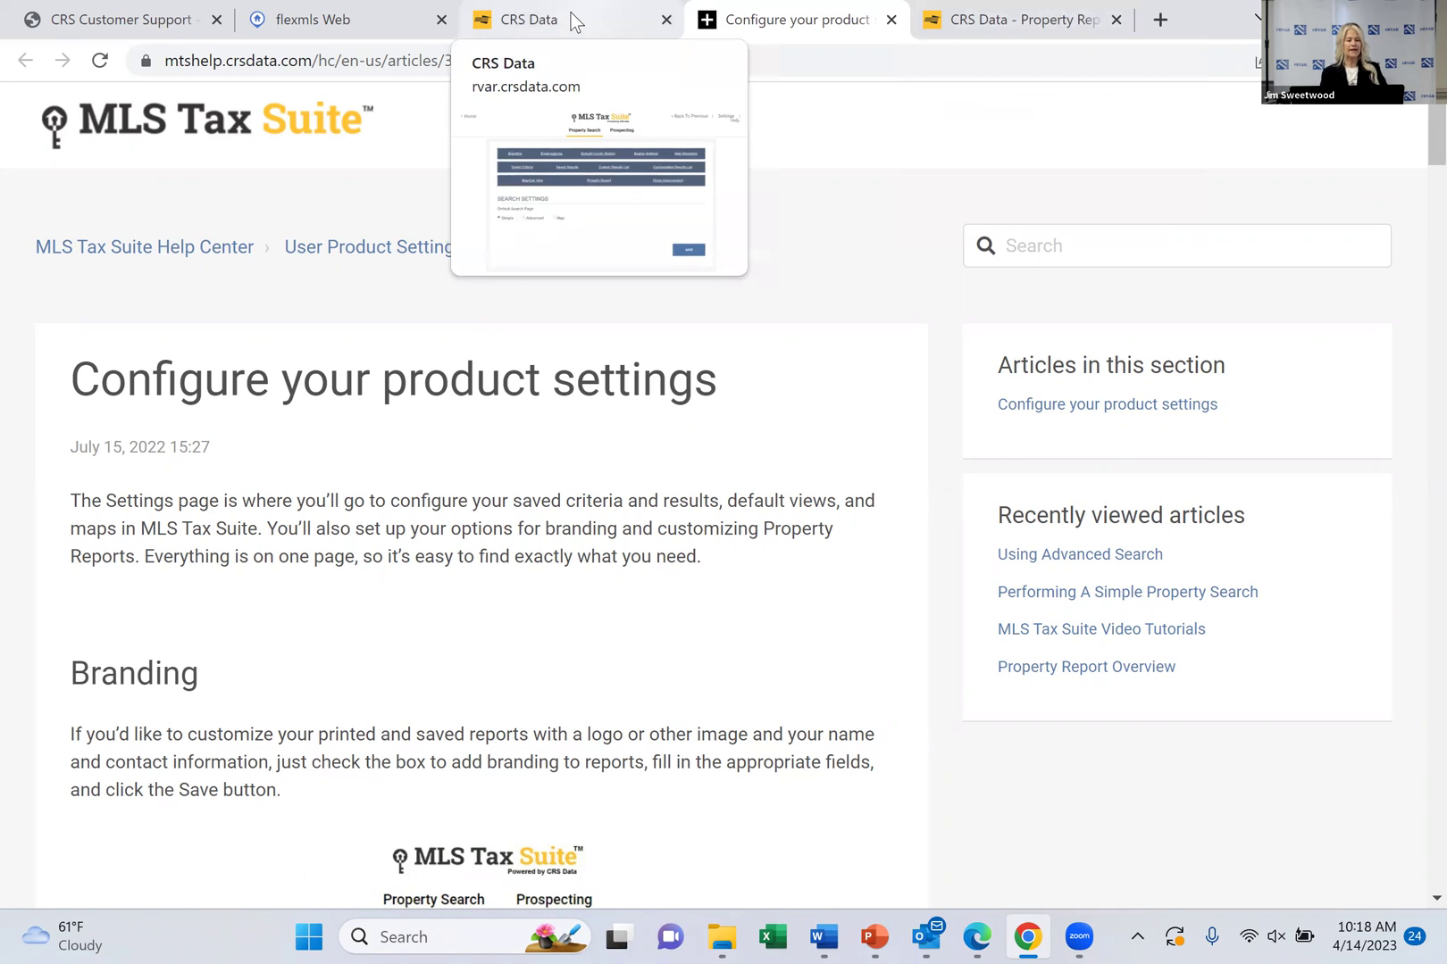
Switch back to the CRS Data browser tab showing the MLS Tax Suite Settings page
left_click(531, 20)
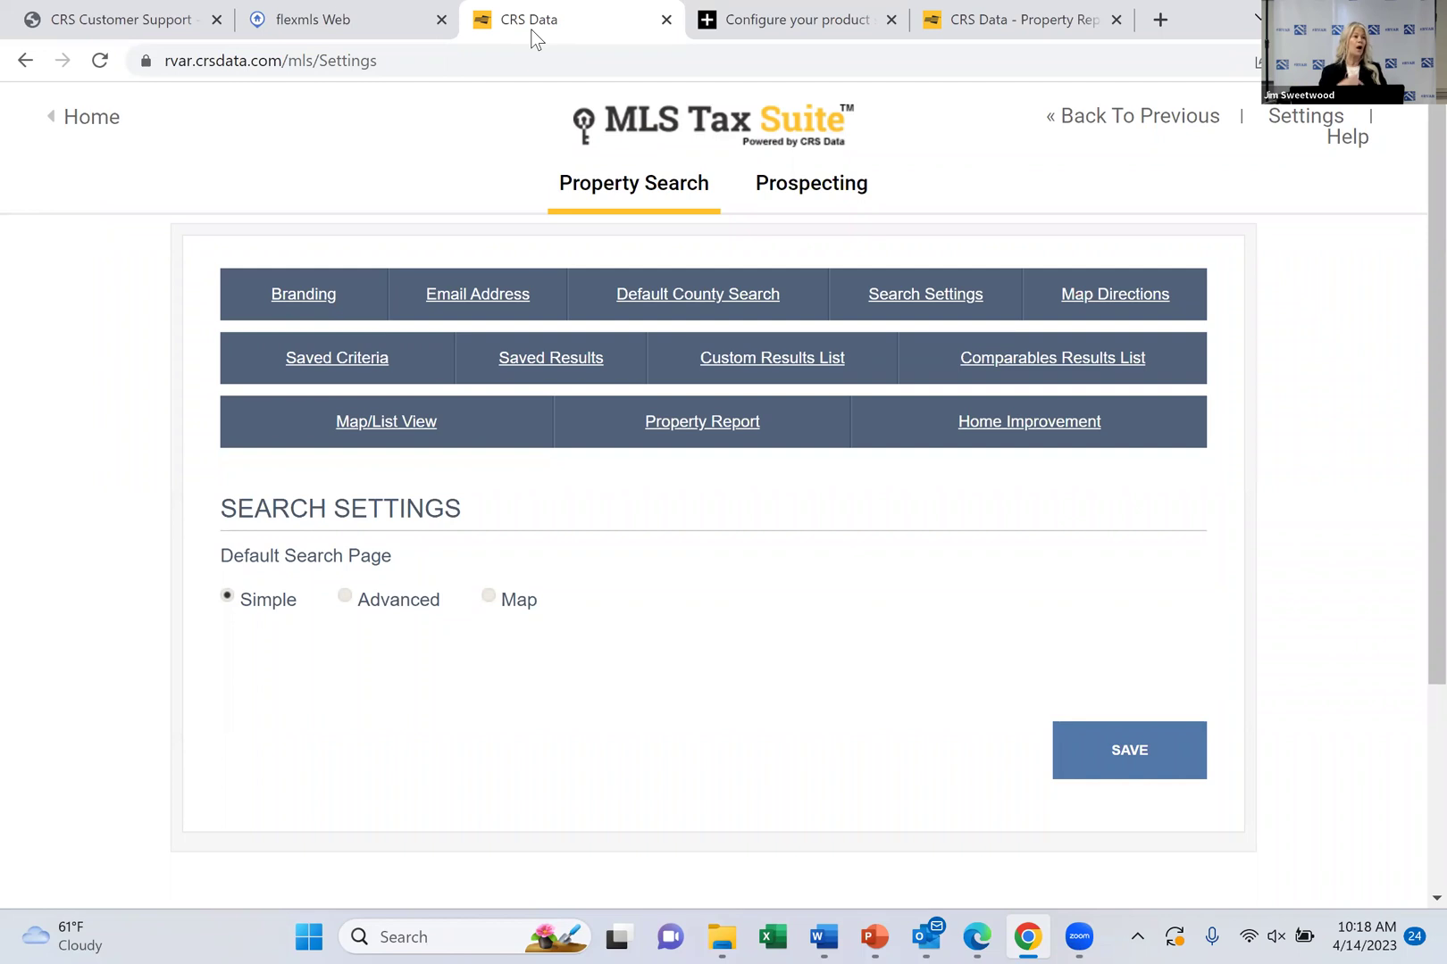
Return to the Property Search home page with Recent Properties and Saved Property Reports
left_click(109, 121)
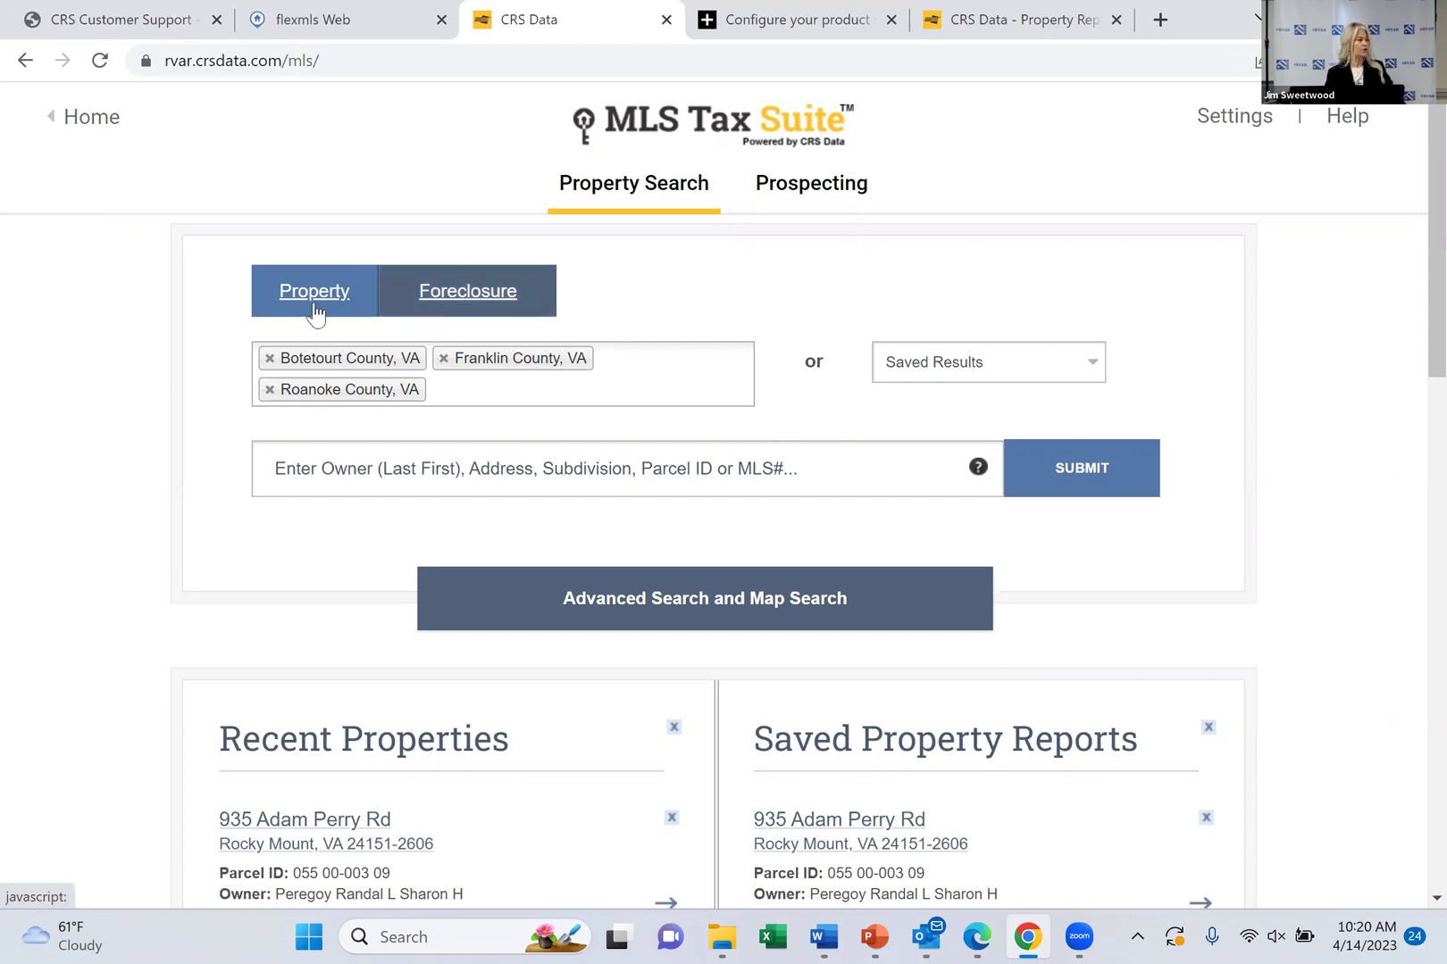
Switch to the Foreclosure search and review the county list, keeping Botetourt, Franklin and Roanoke
left_click(440, 316)
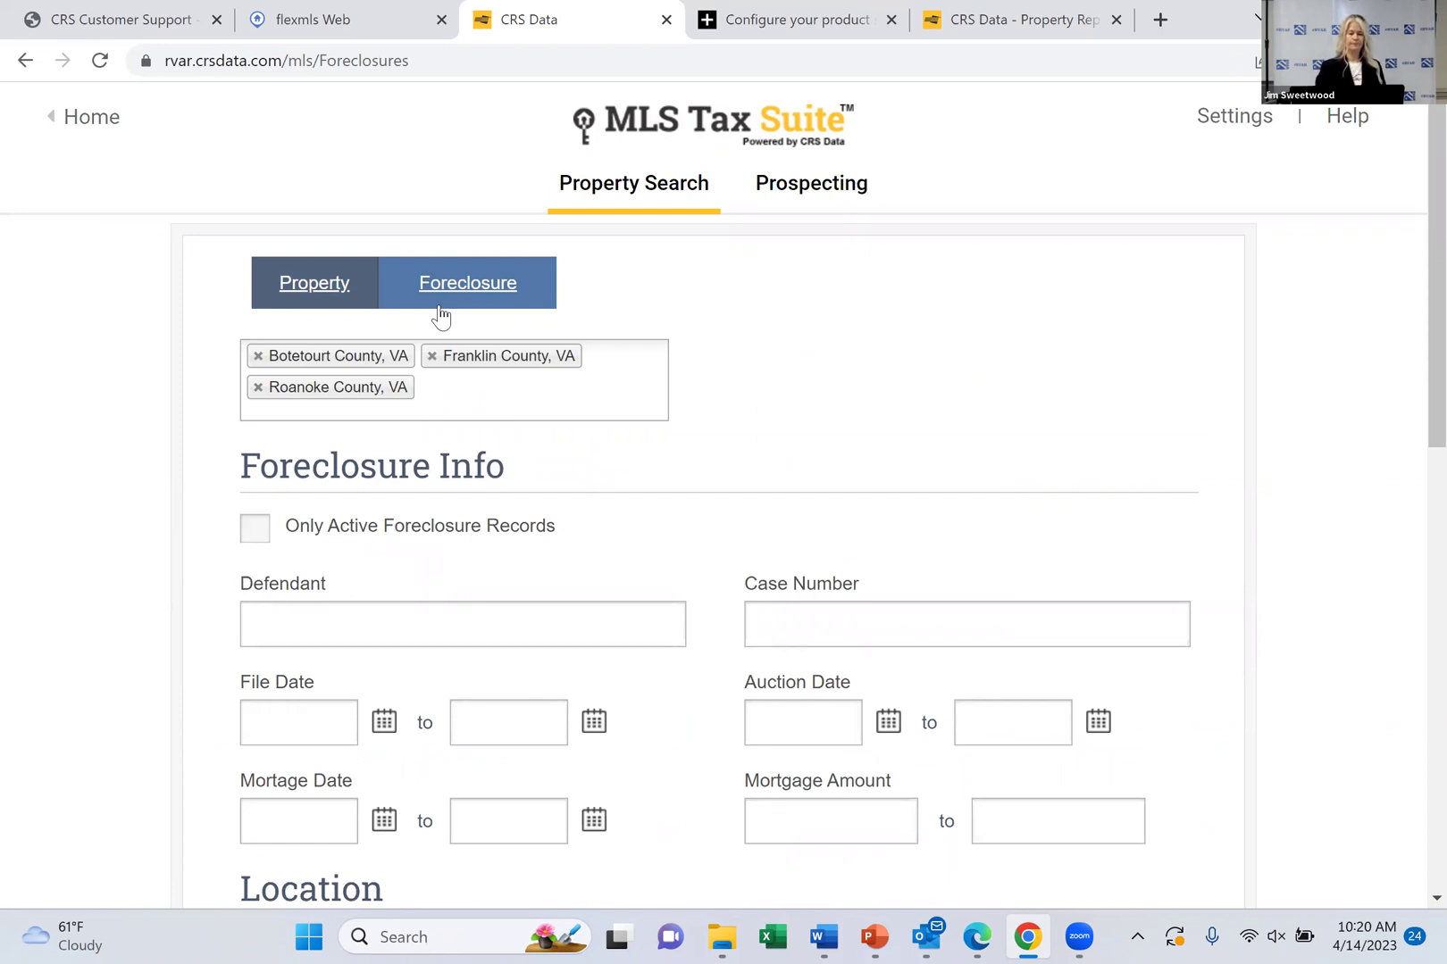
scroll(440, 317, "down", 1)
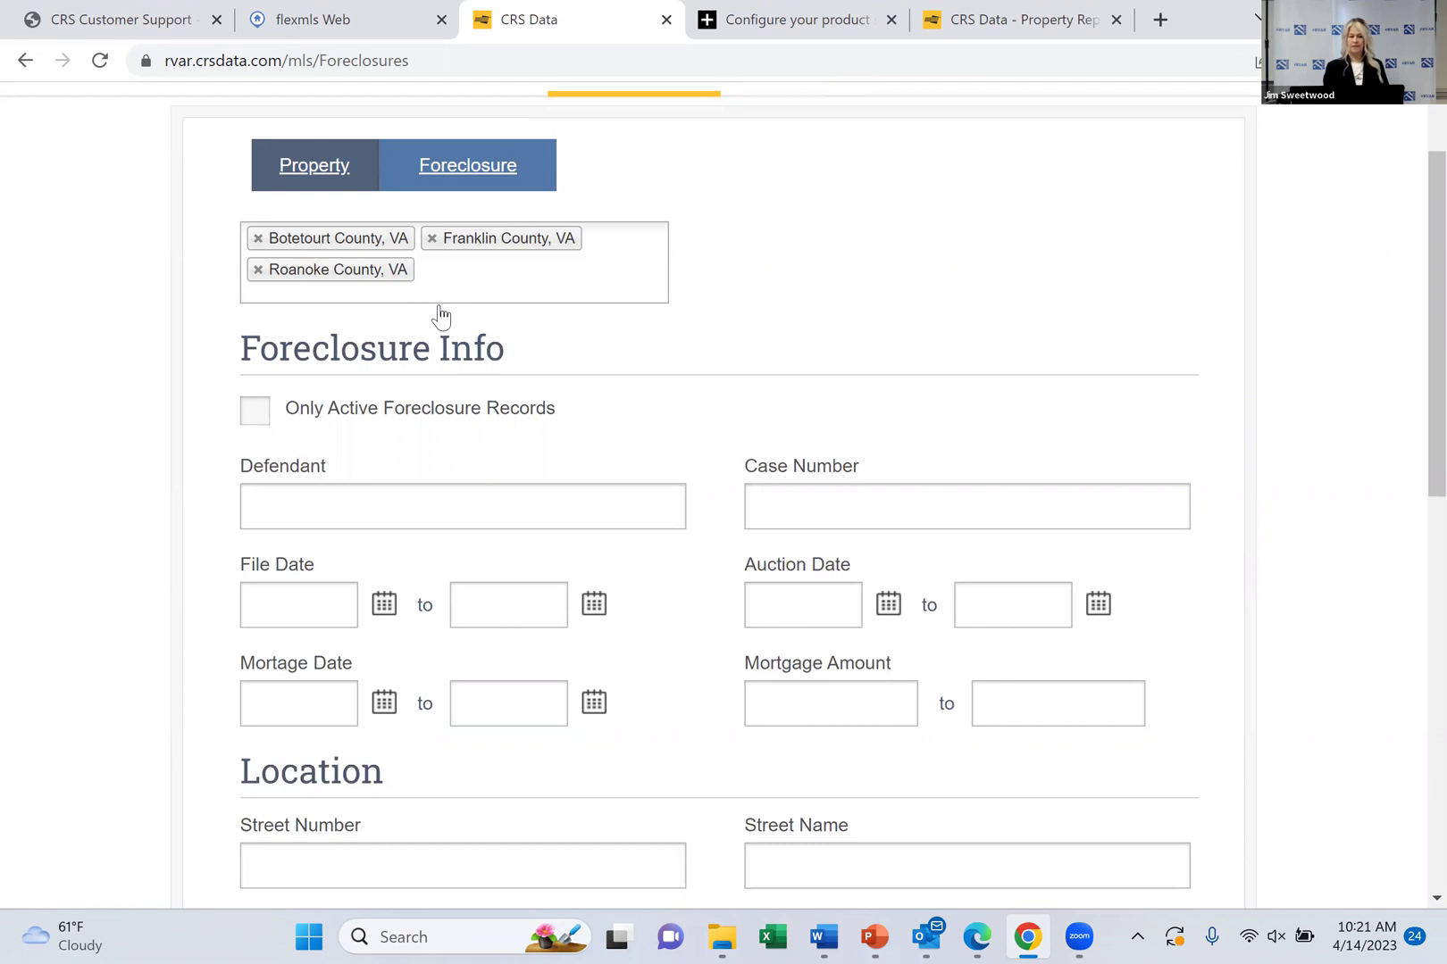
left_click(465, 279)
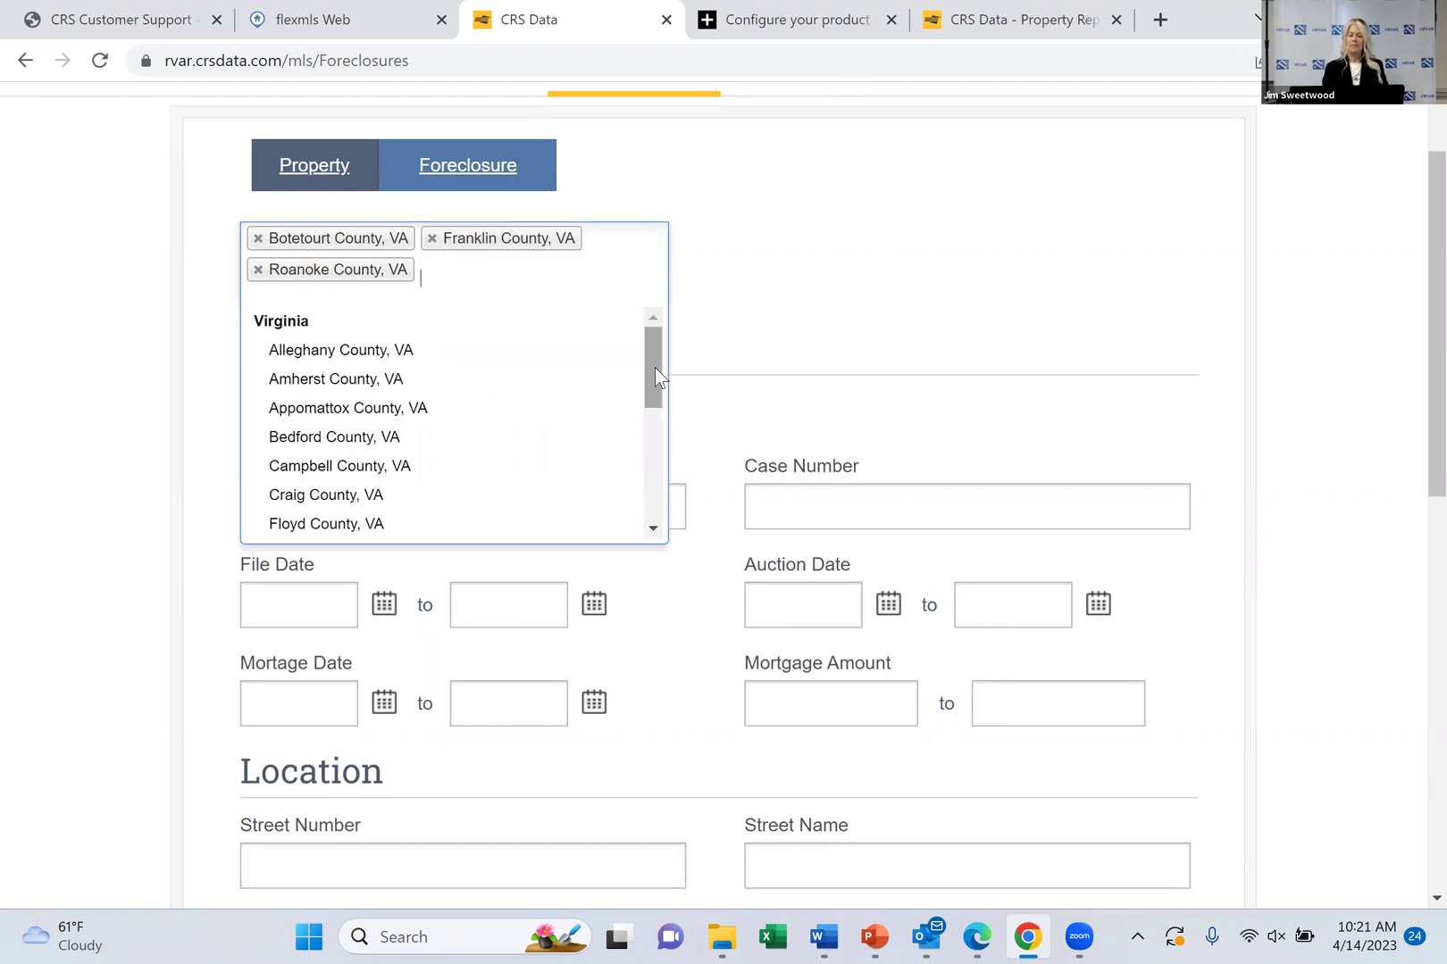
left_click_drag(655, 367, 655, 323)
left_click(790, 267)
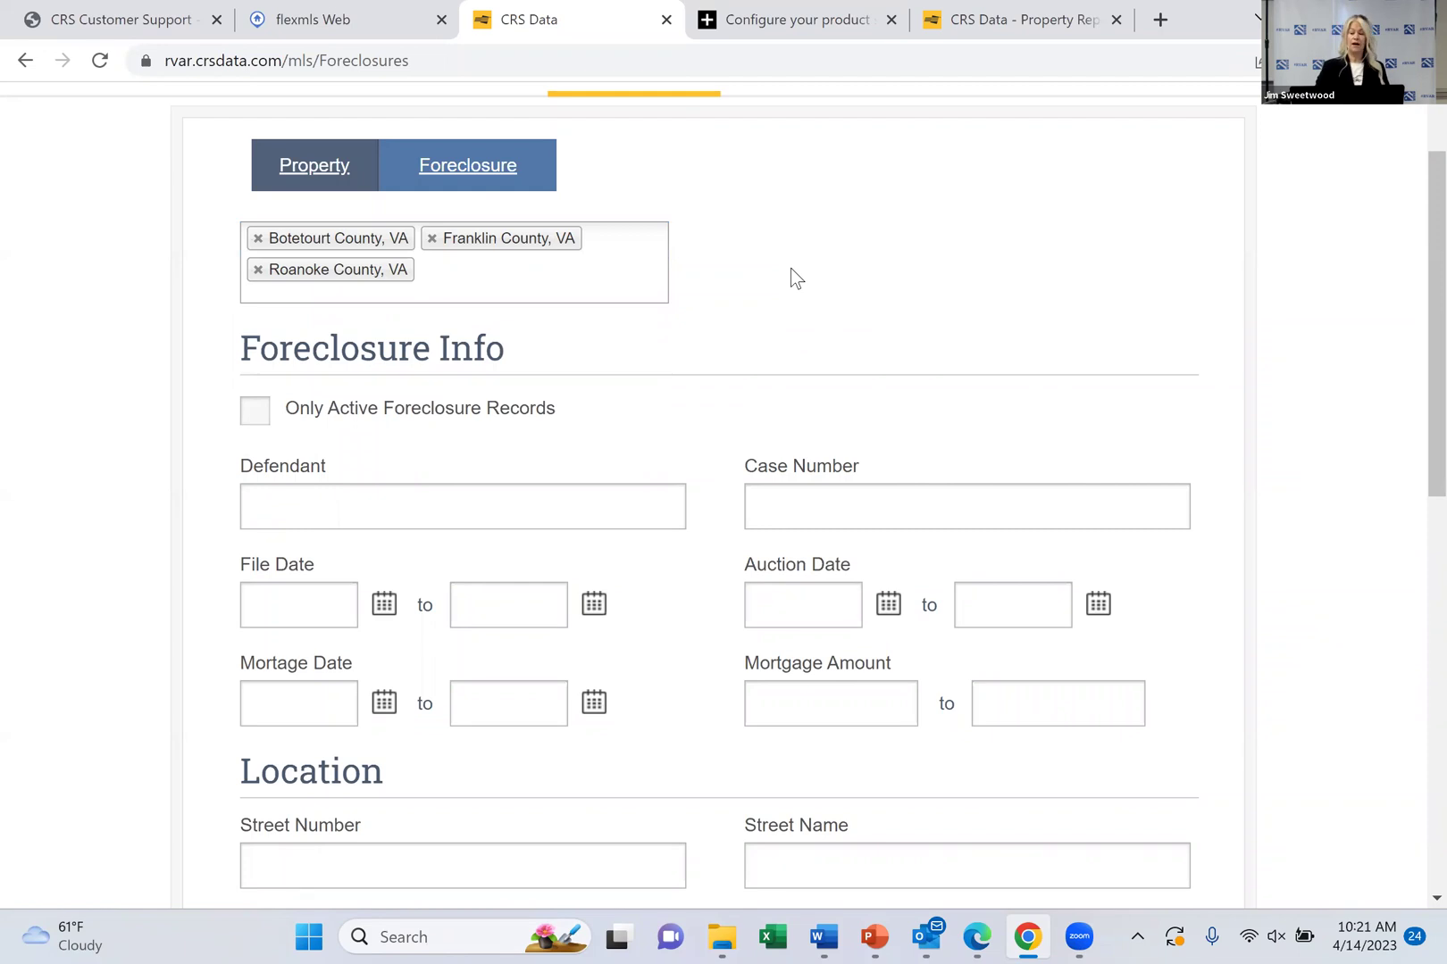
scroll(790, 268, "down", 1)
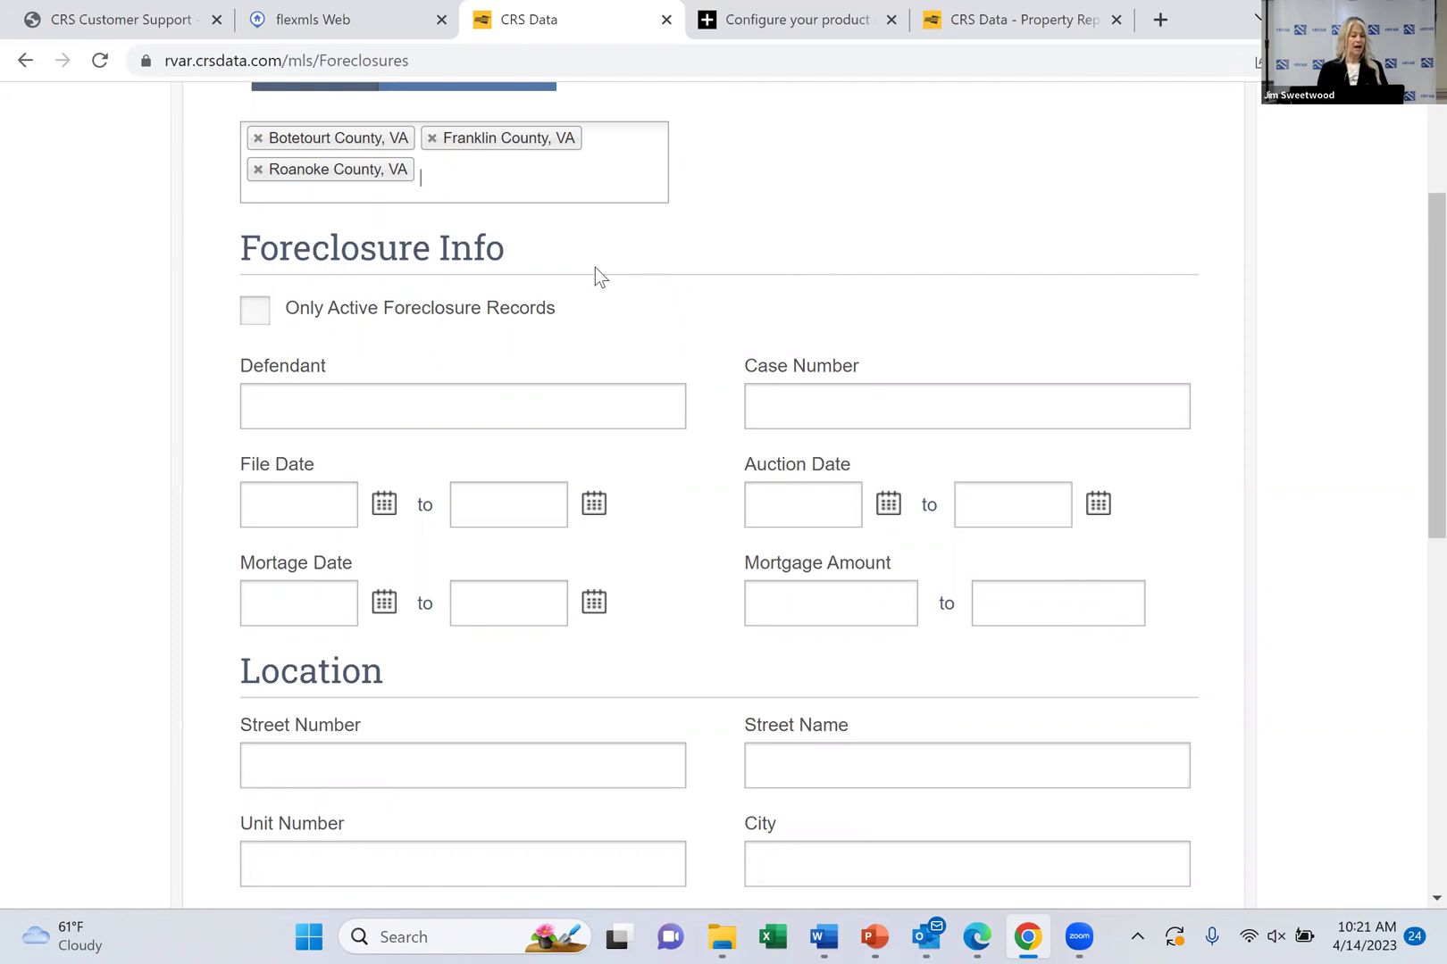
Check Only Active Foreclosure Records and scroll down to the blank Location fields
left_click(257, 317)
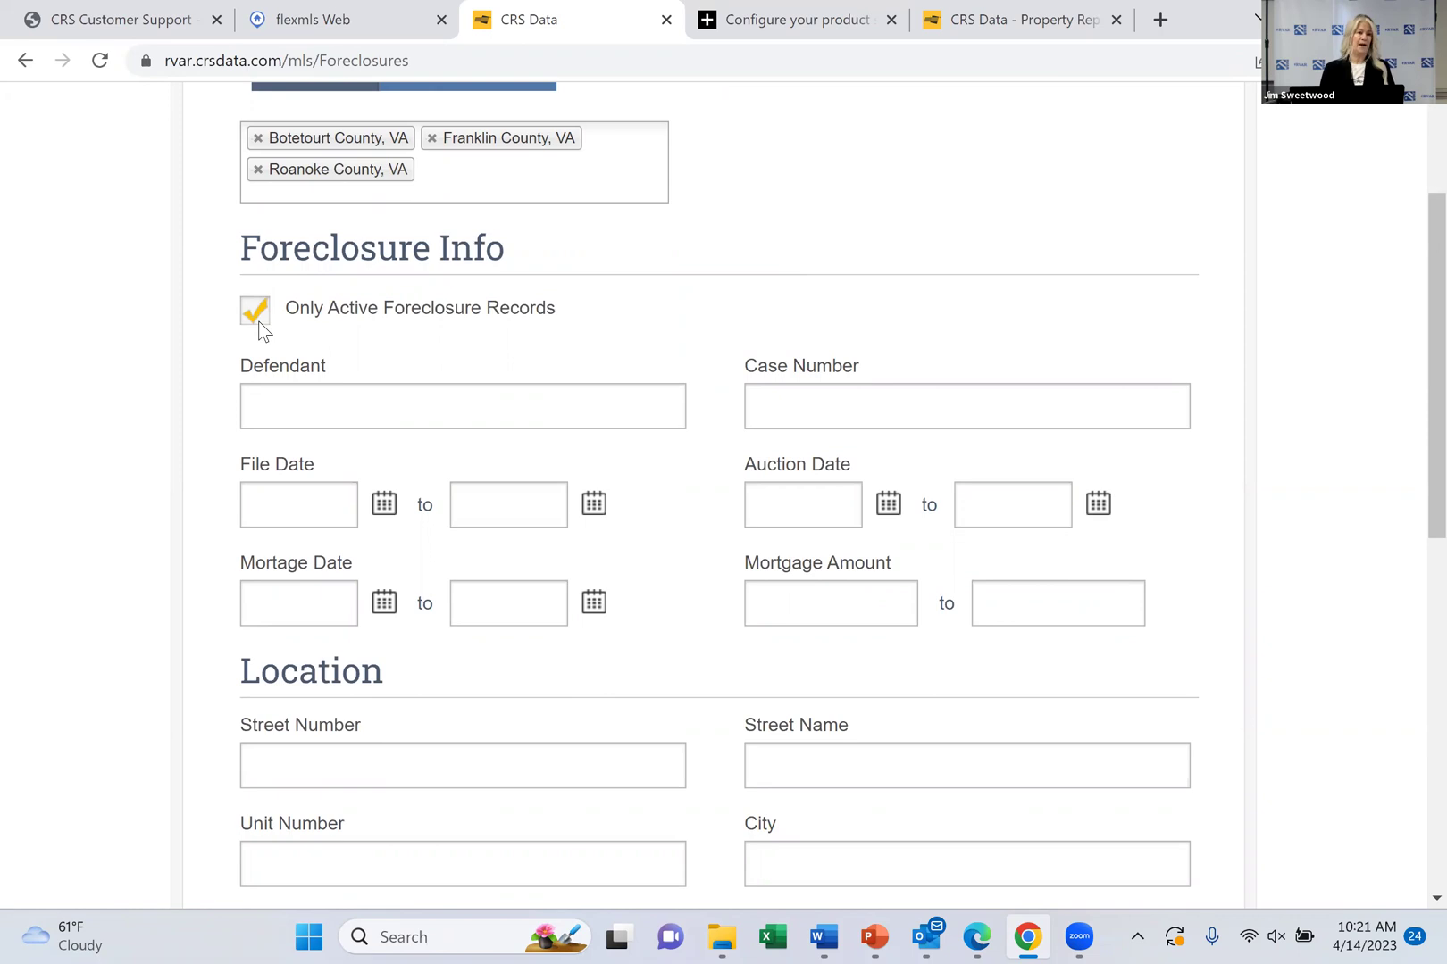
scroll(262, 330, "down", 5)
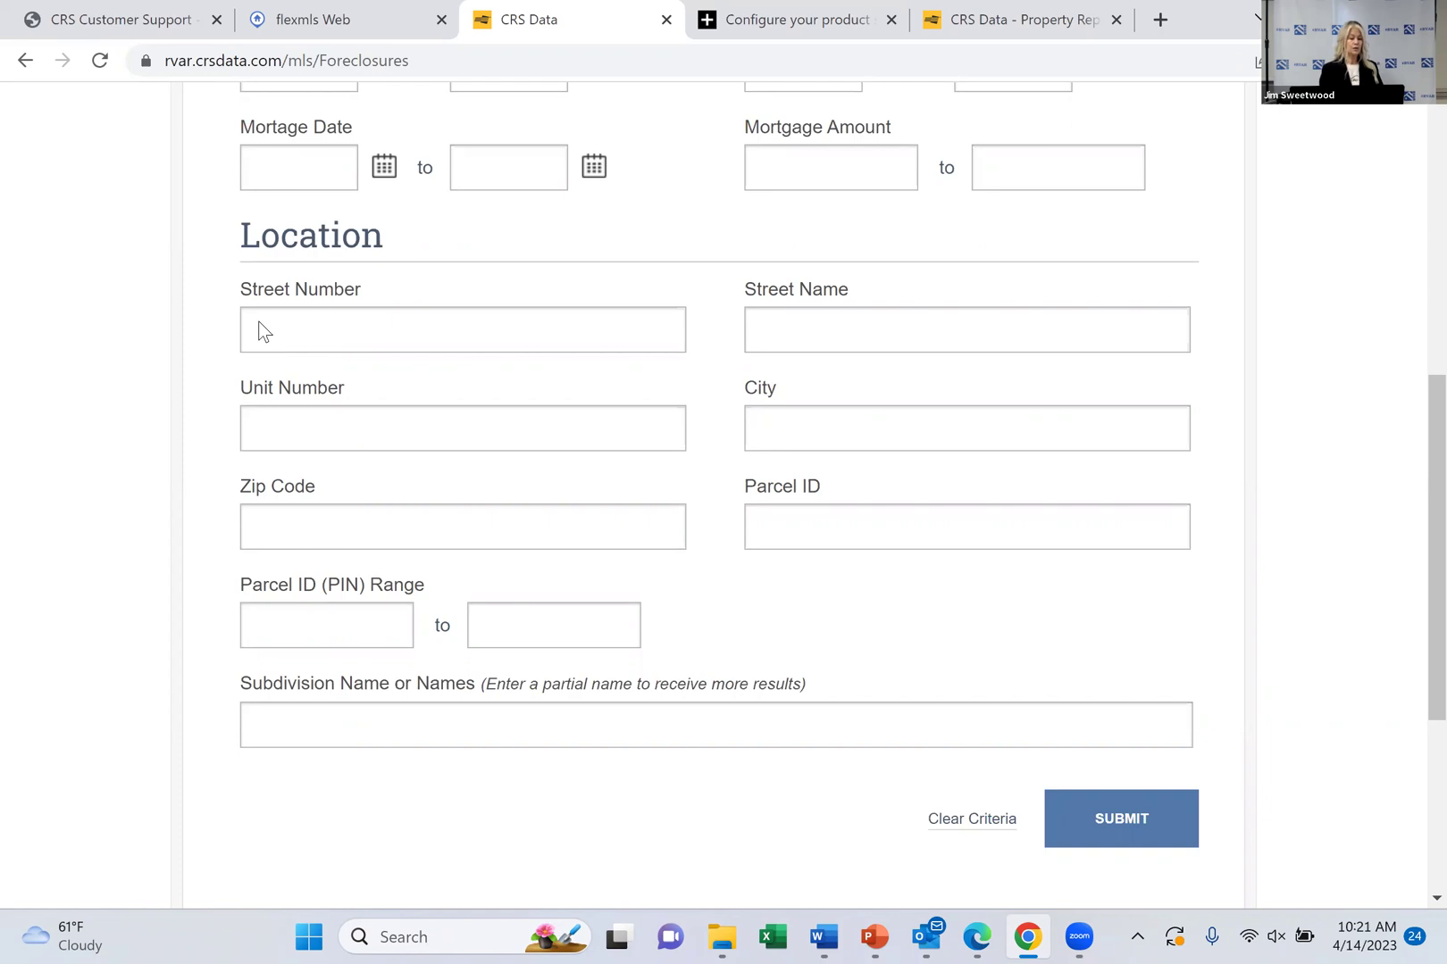
Enter 'lake' in the foreclosure Subdivision Name field, then delete it again
left_click(363, 726)
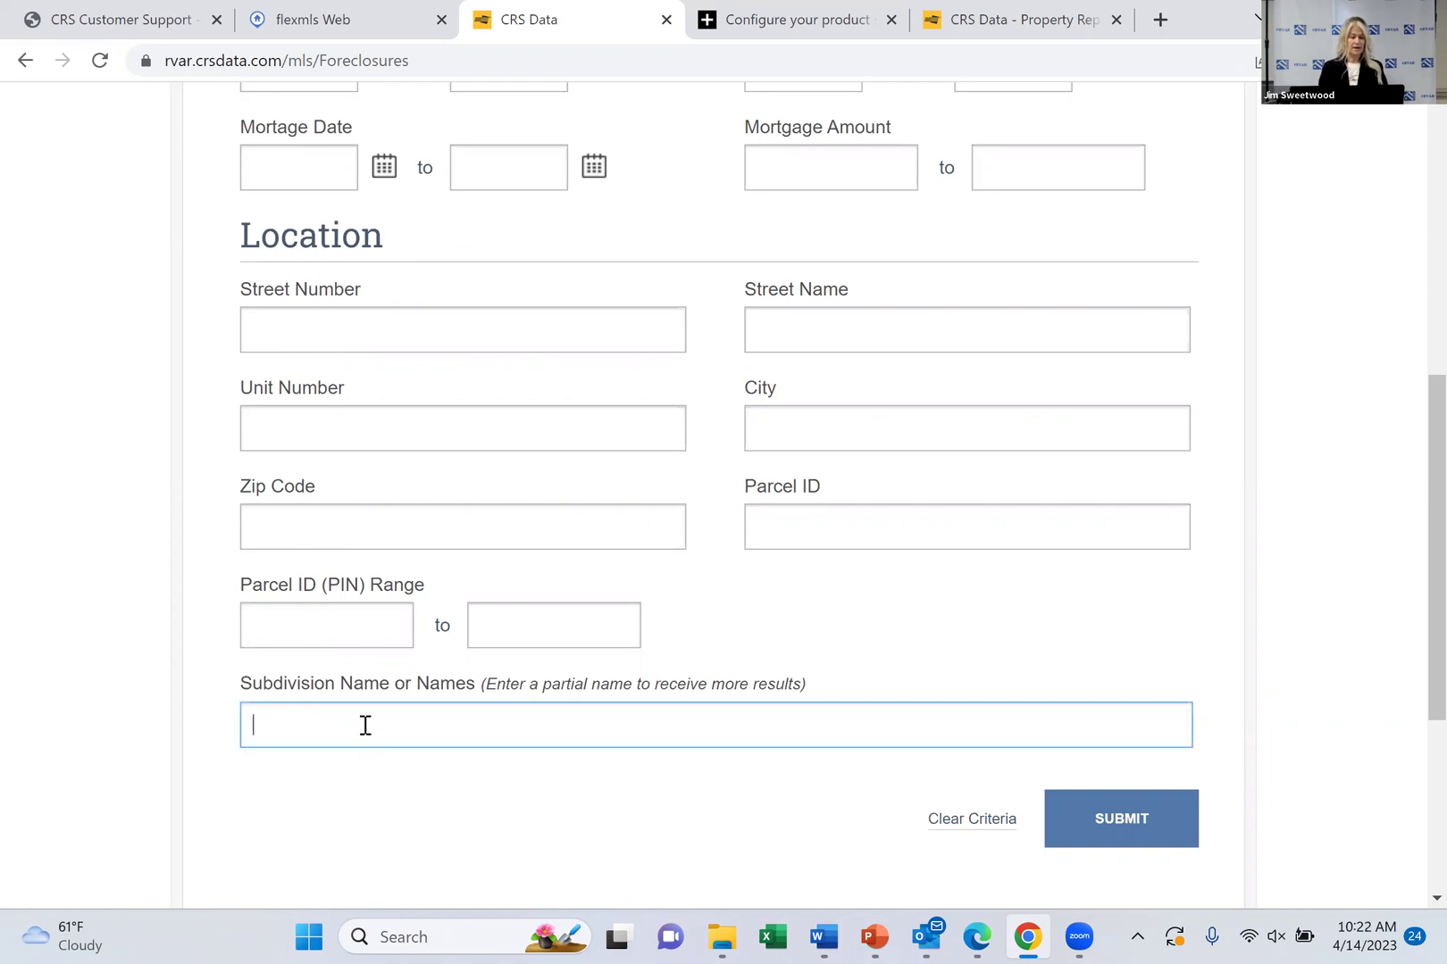
type("lake")
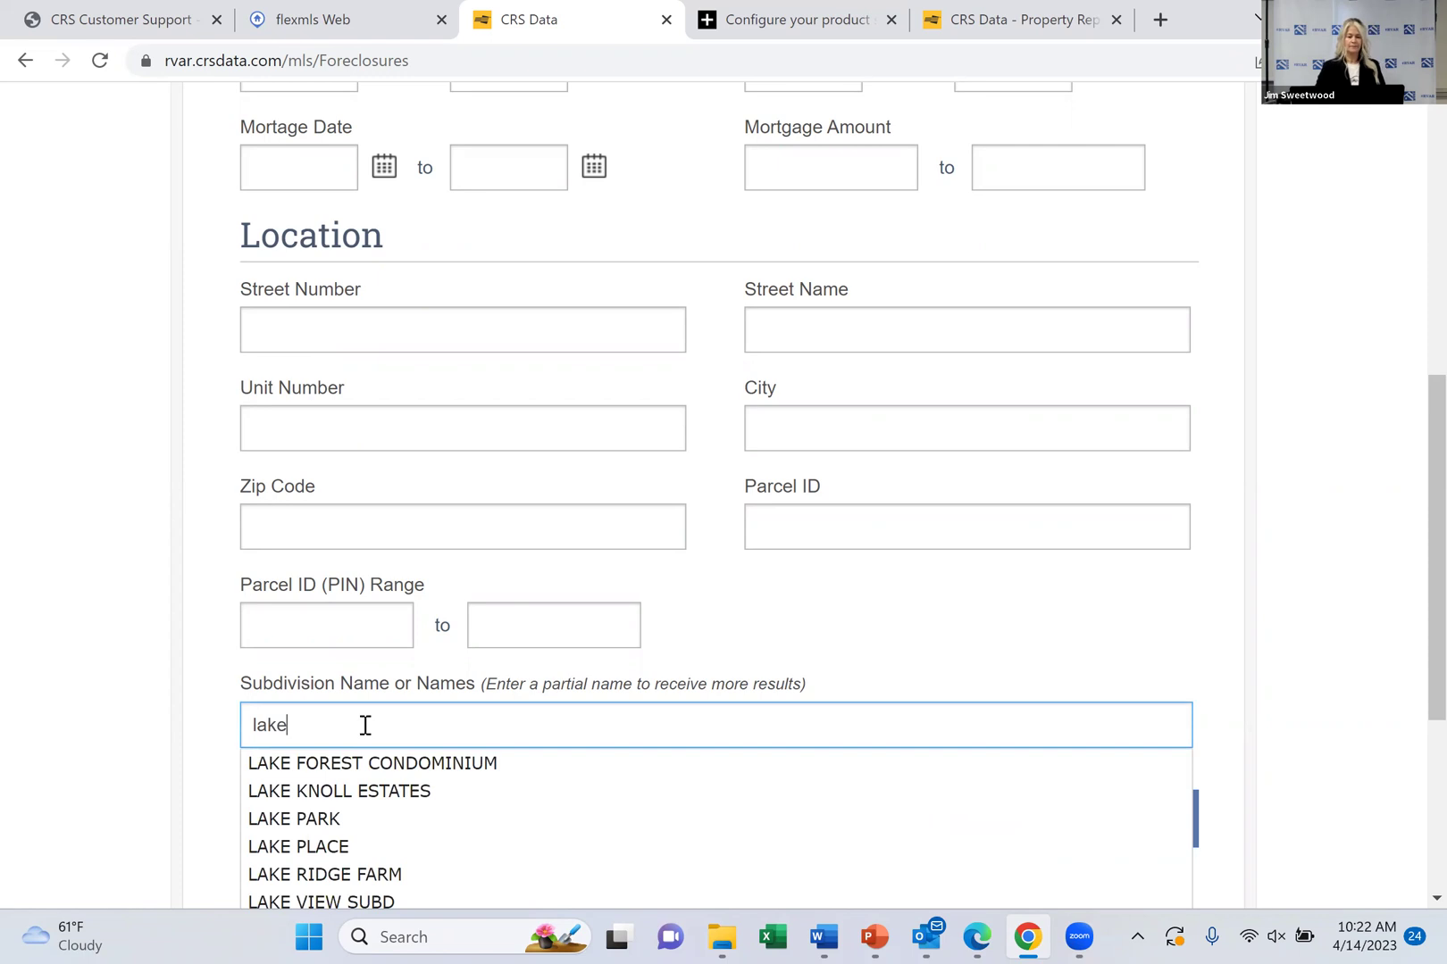
scroll(365, 725, "down", 3)
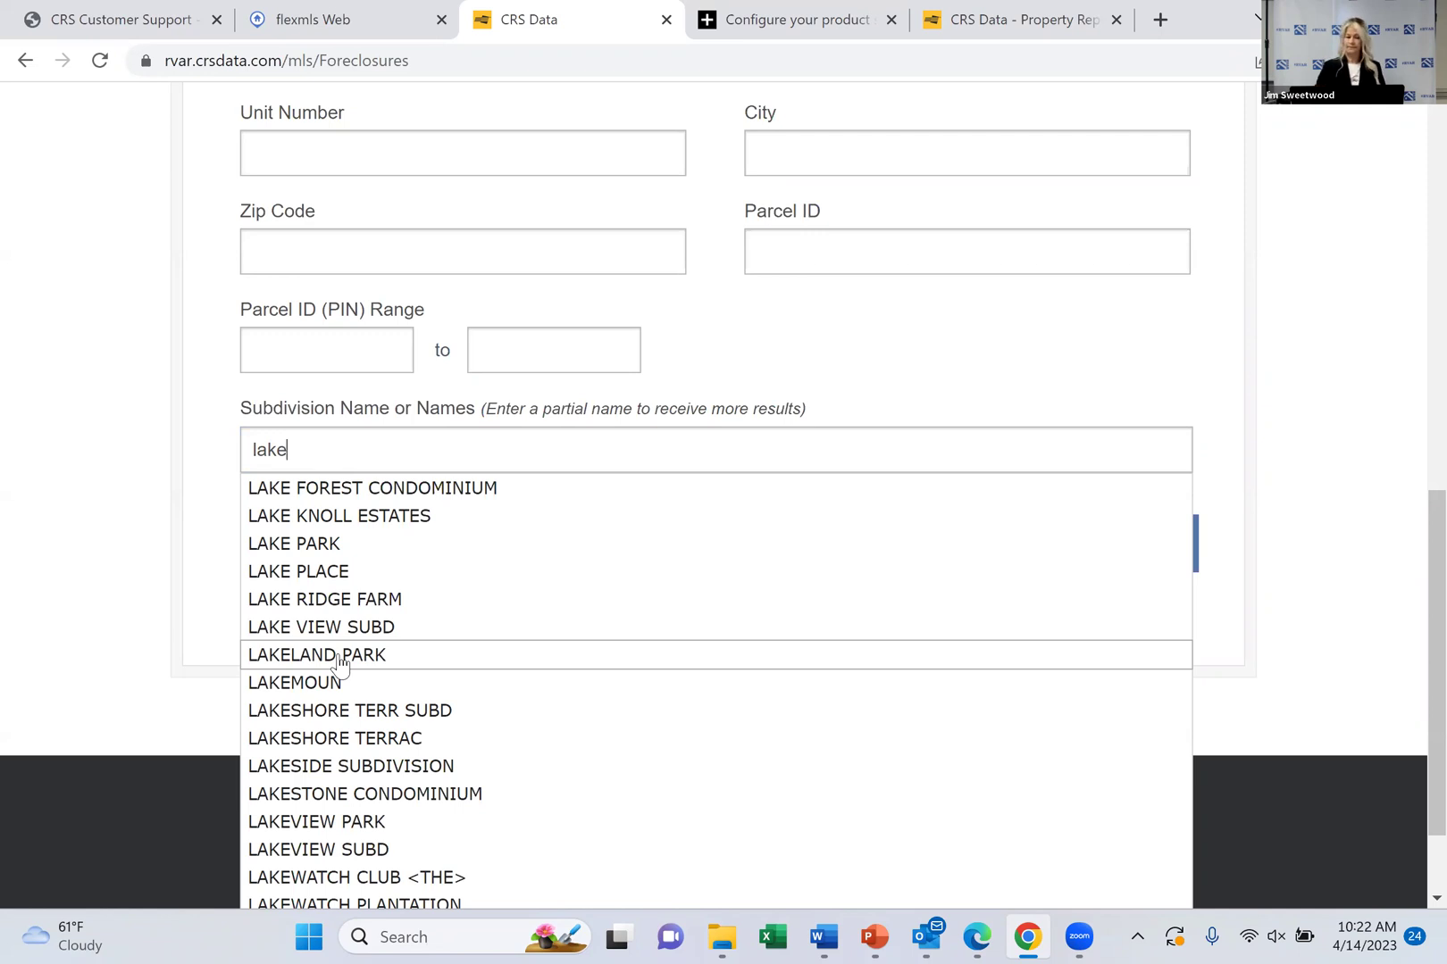
scroll(339, 665, "up", 5)
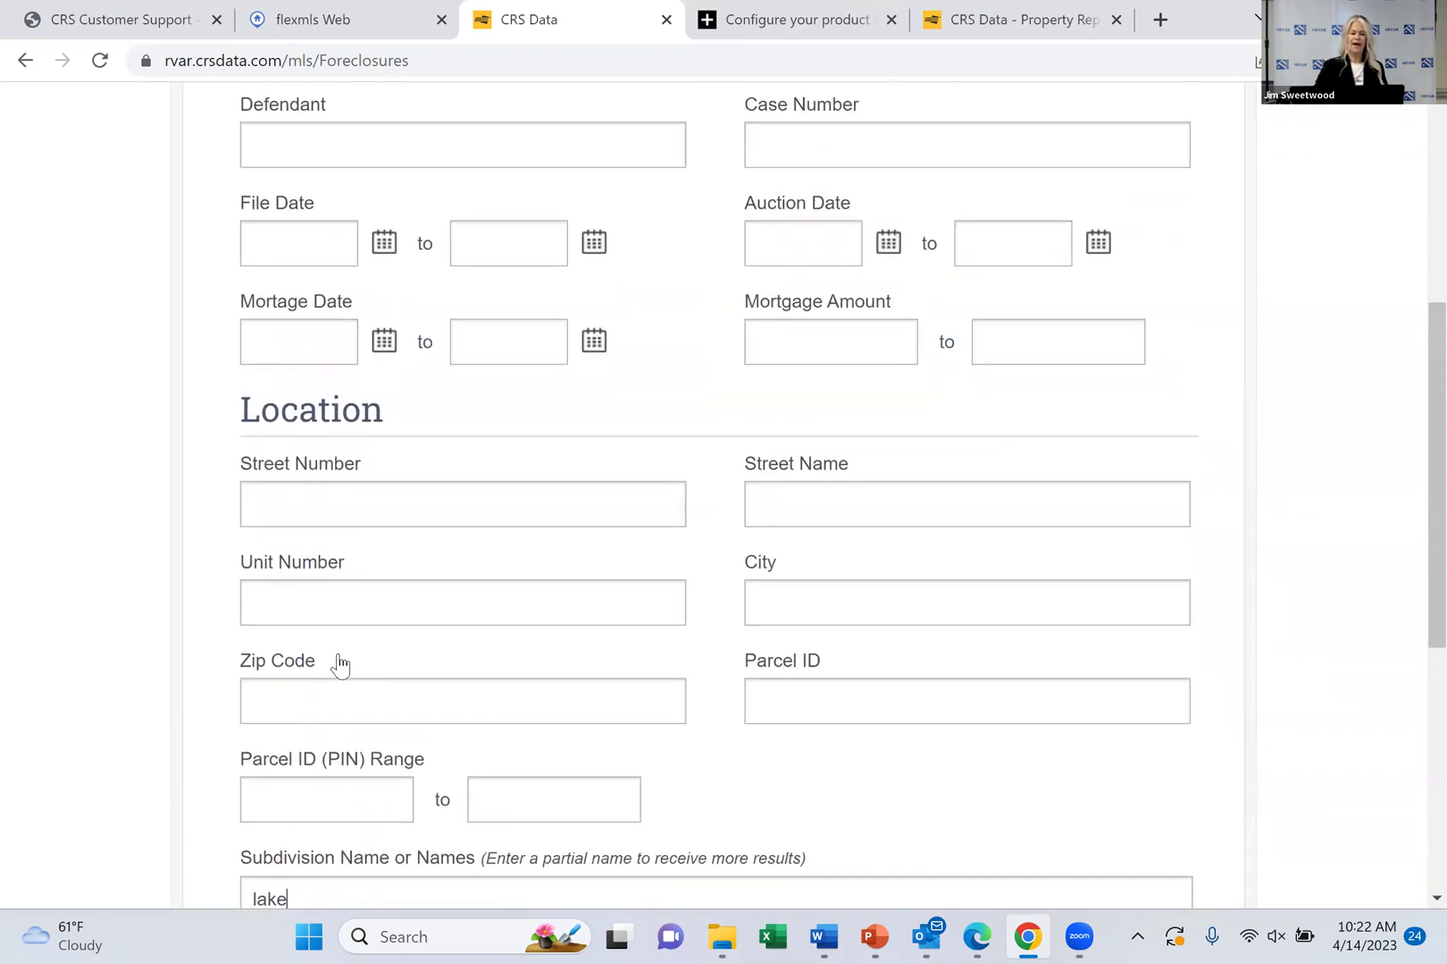
scroll(340, 665, "up", 3)
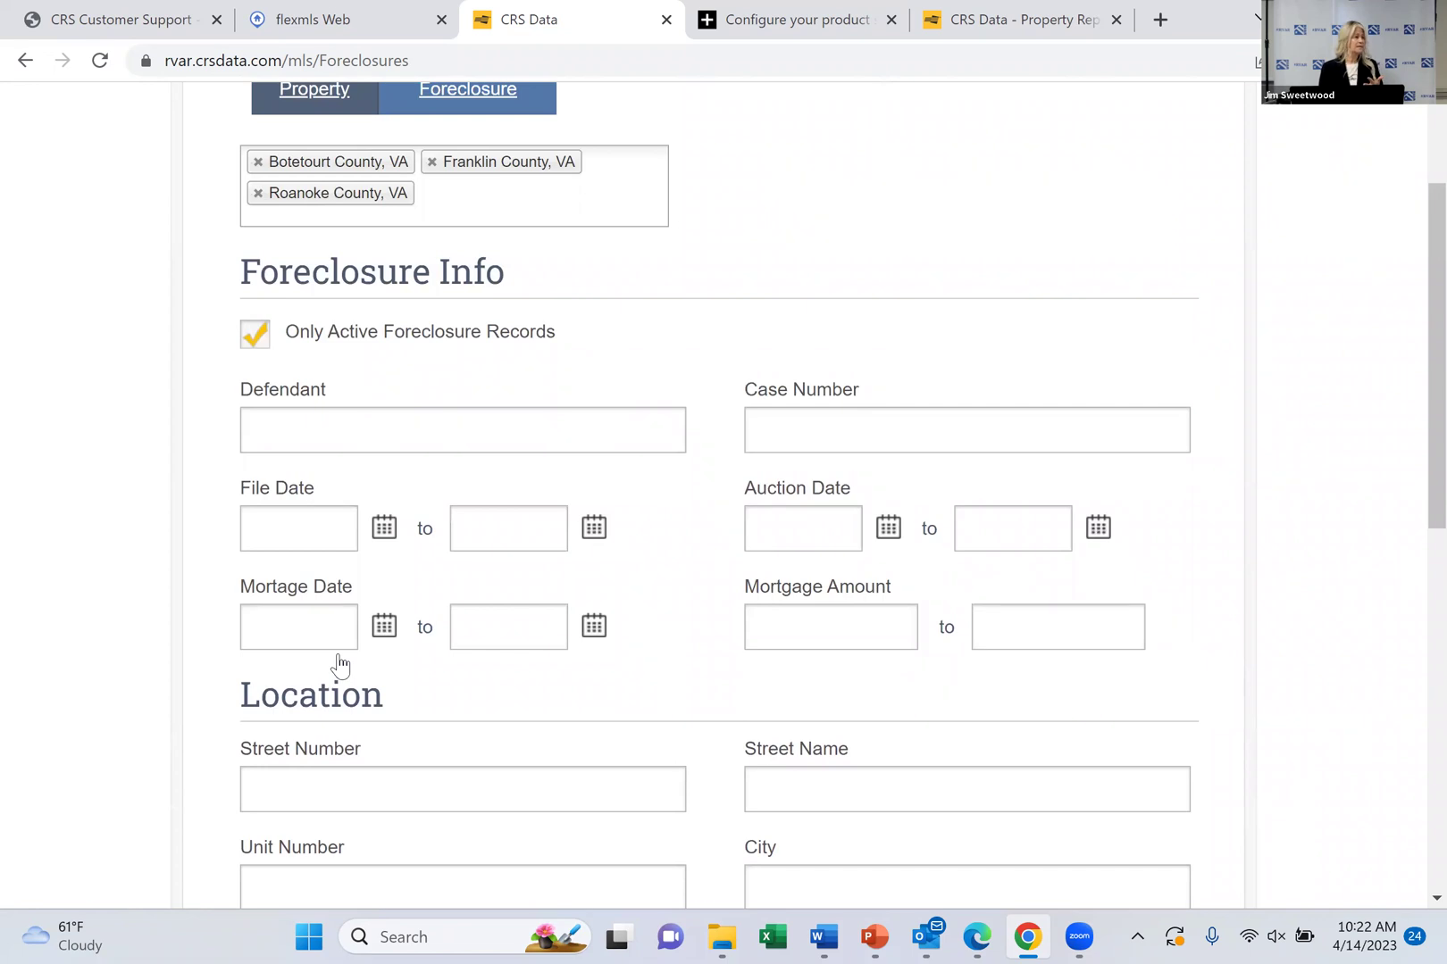
scroll(339, 666, "down", 8)
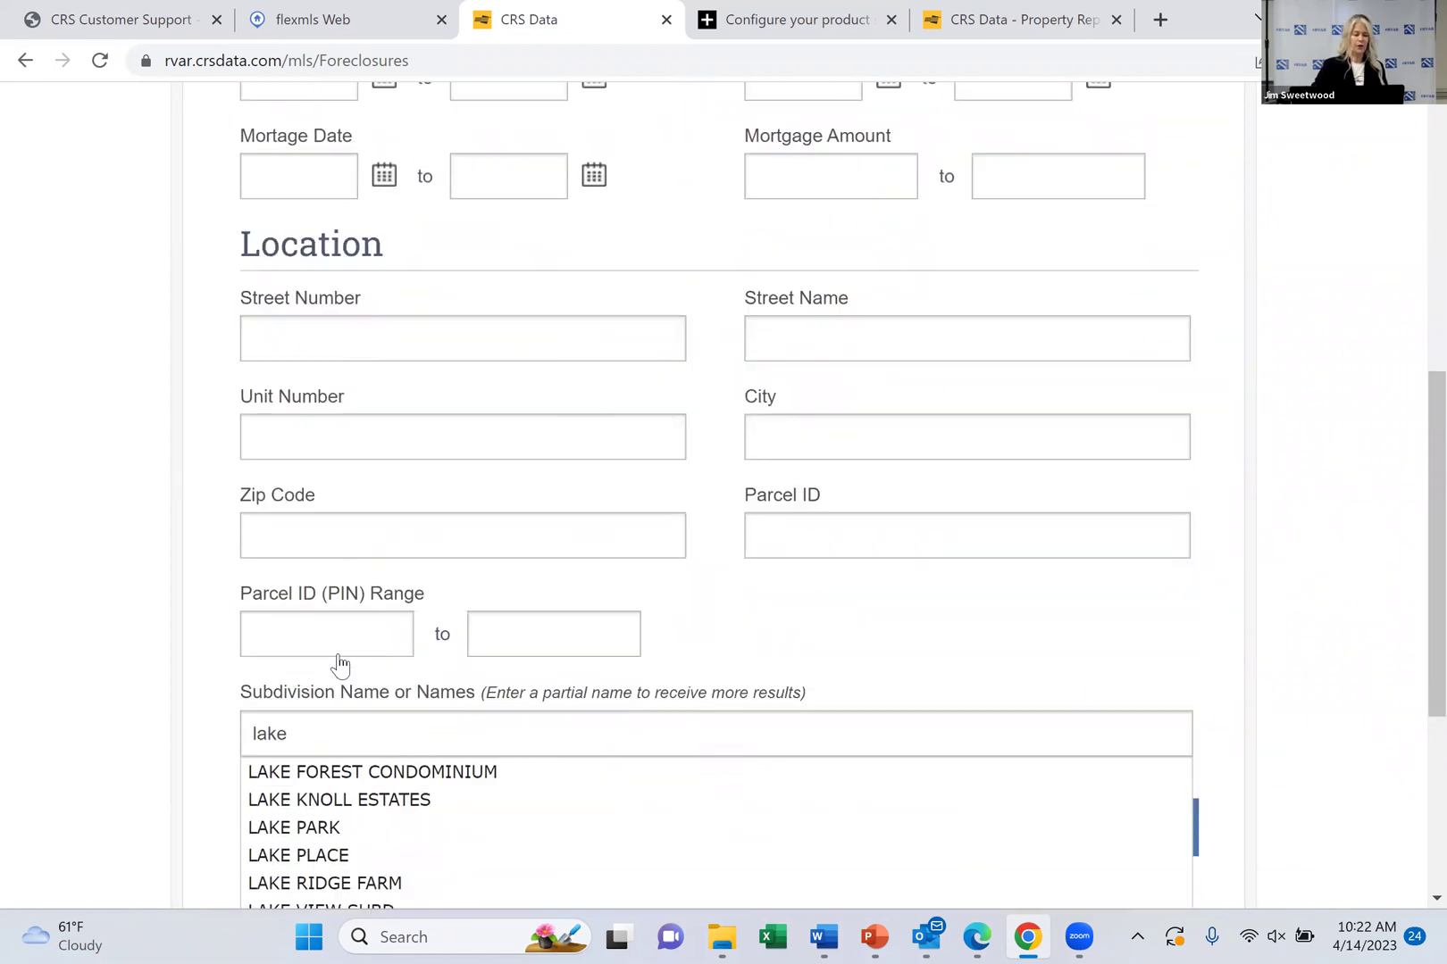
key("BackSpace")
key("BackSpace")
key("BackSpace")
key("BackSpace")
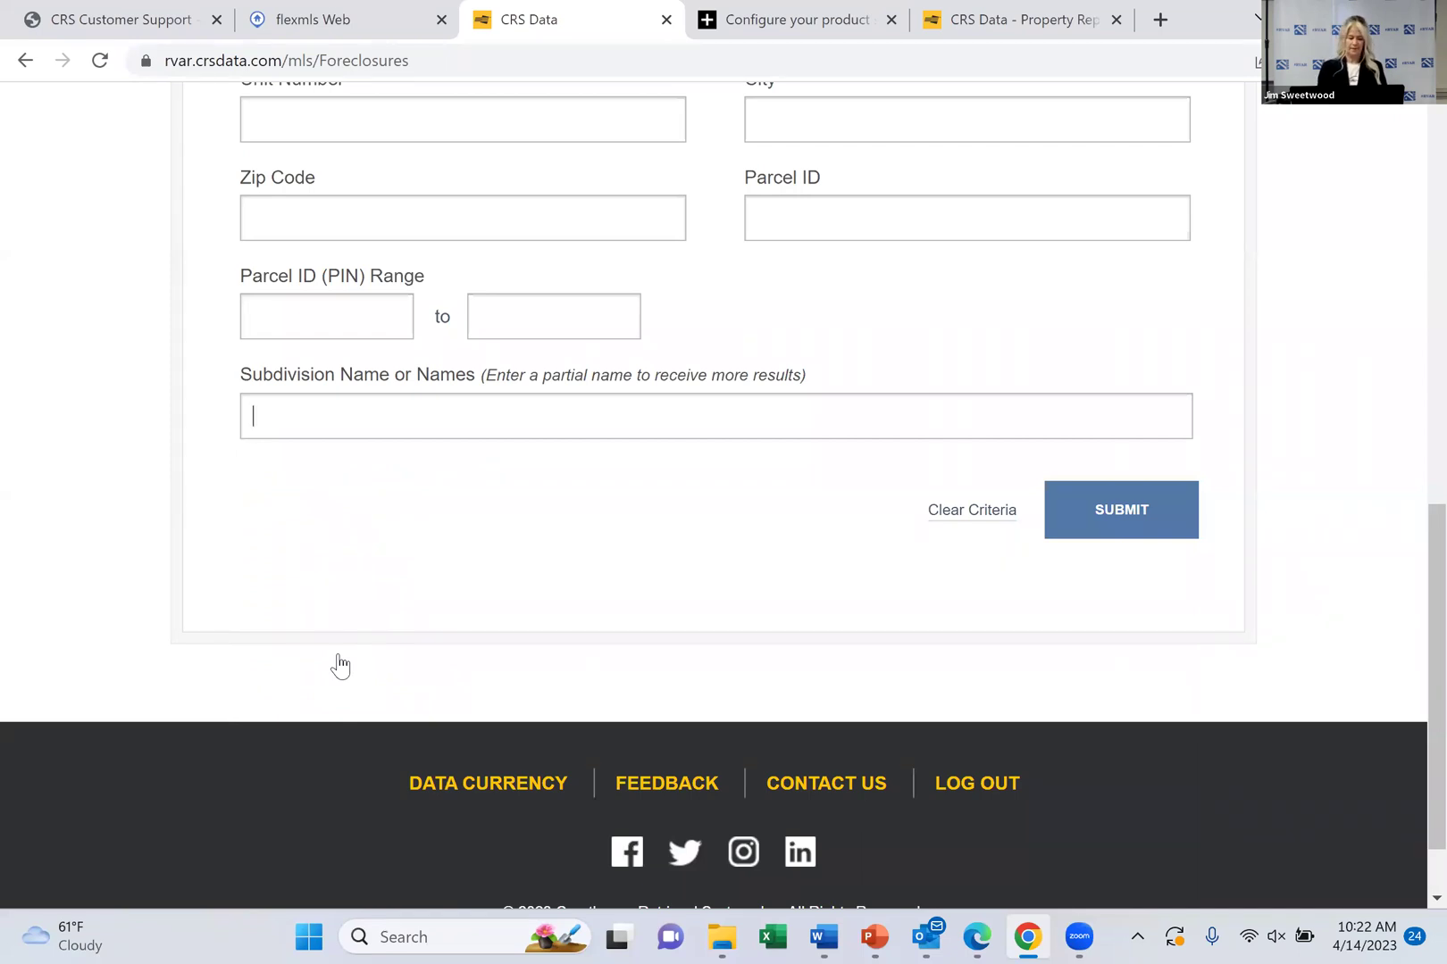
type("%lake")
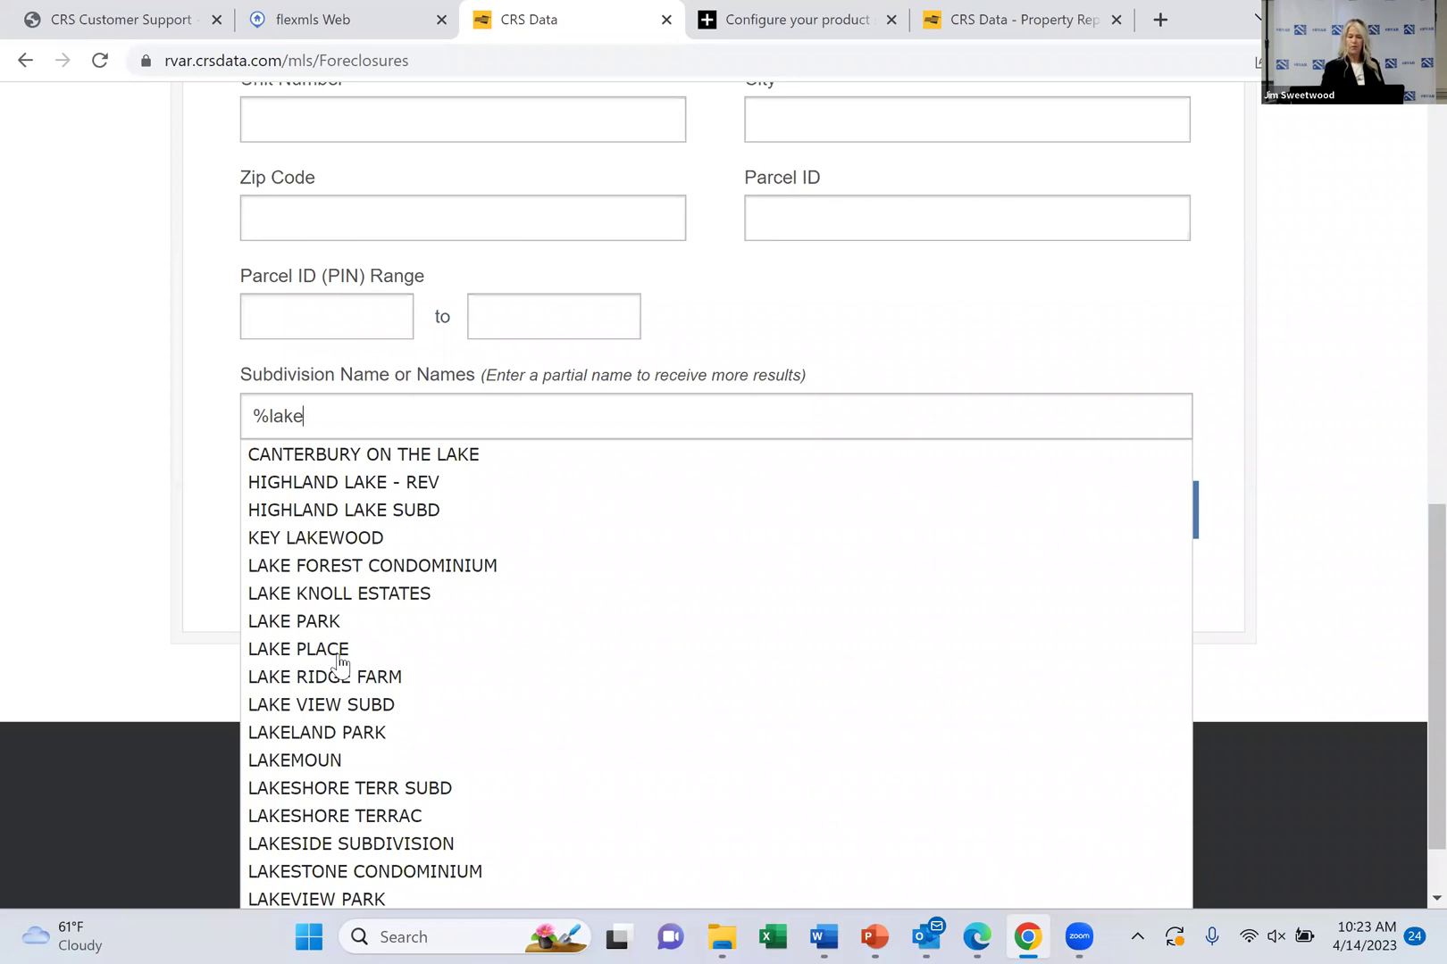
key("BackSpace")
key("BackSpace")
key("BackSpace")
key("BackSpace")
key("BackSpace")
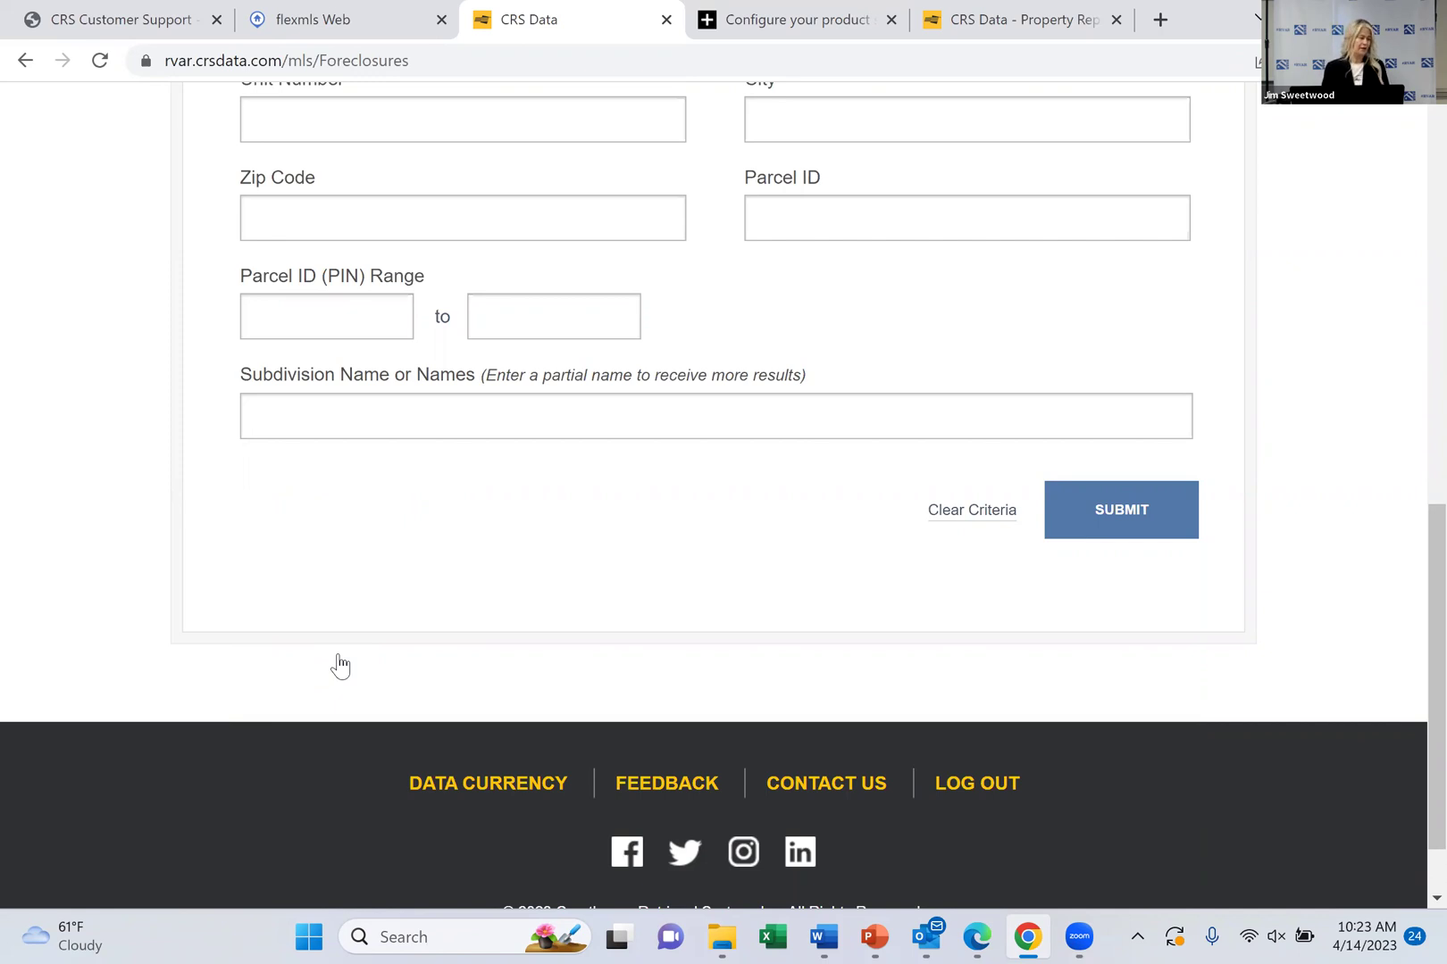
Return to the Property search page for Botetourt, Franklin and Roanoke counties
scroll(340, 665, "up", 15)
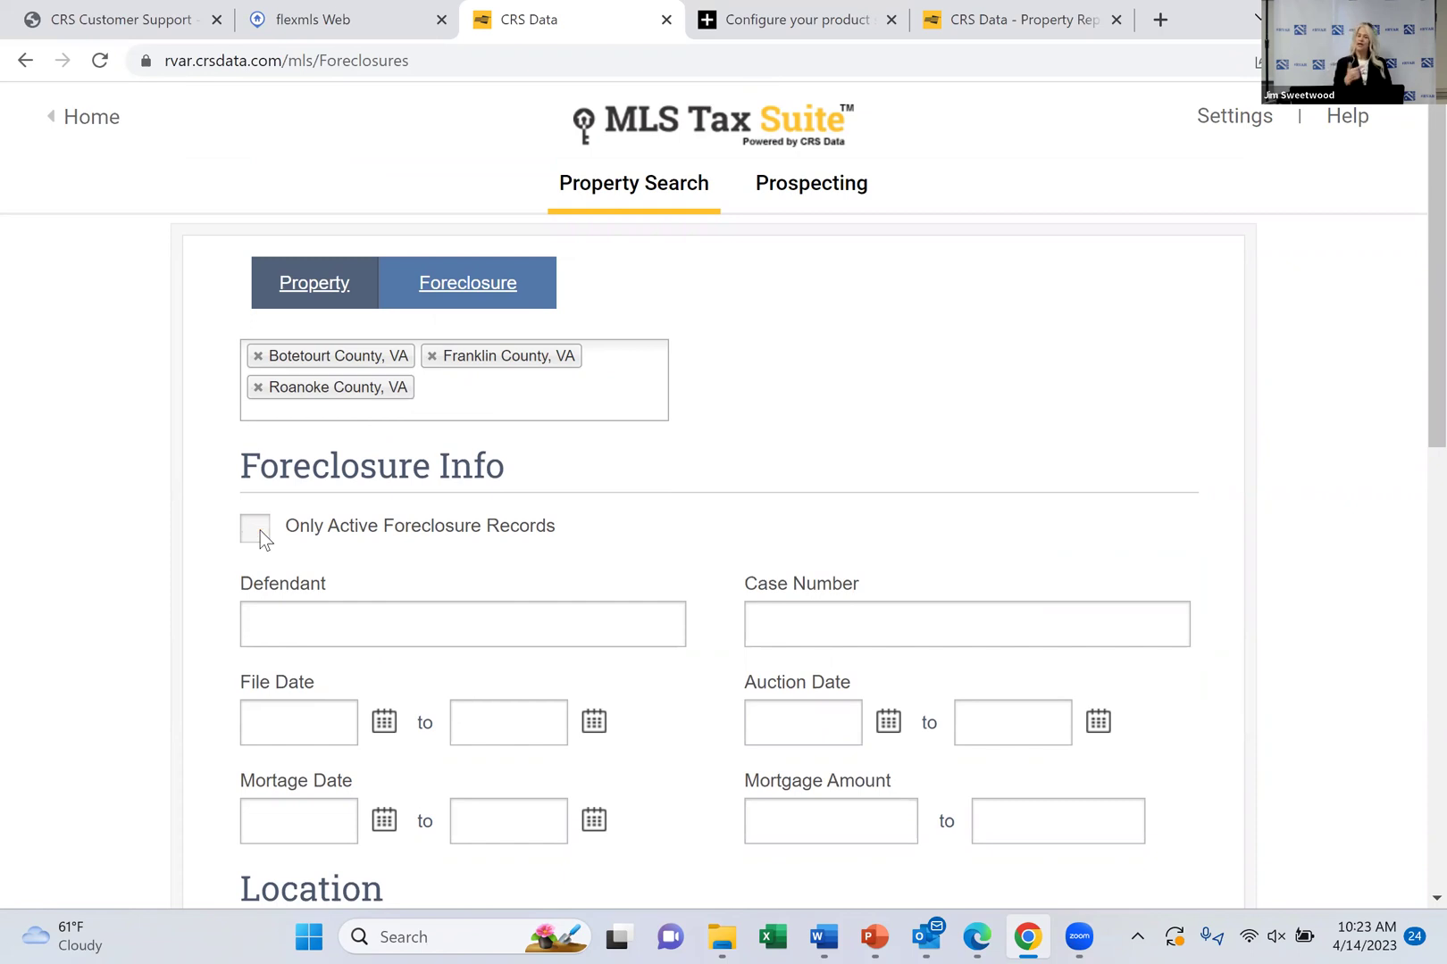
left_click(319, 287)
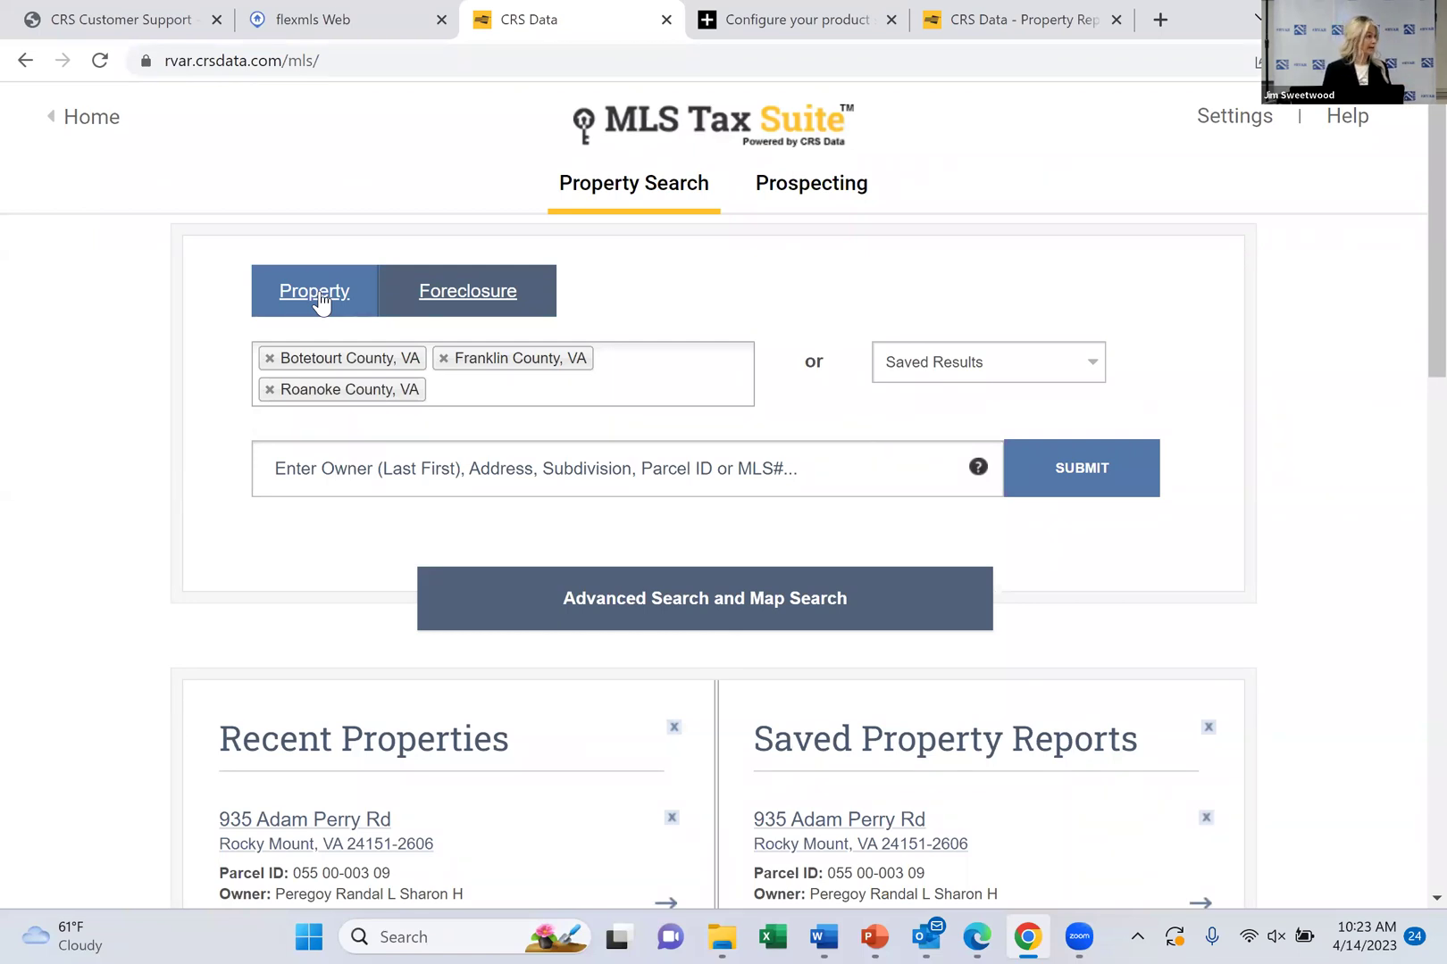
Show the dropdown of more Virginia counties, such as Alleghany, Amherst and Bedford
left_click(473, 396)
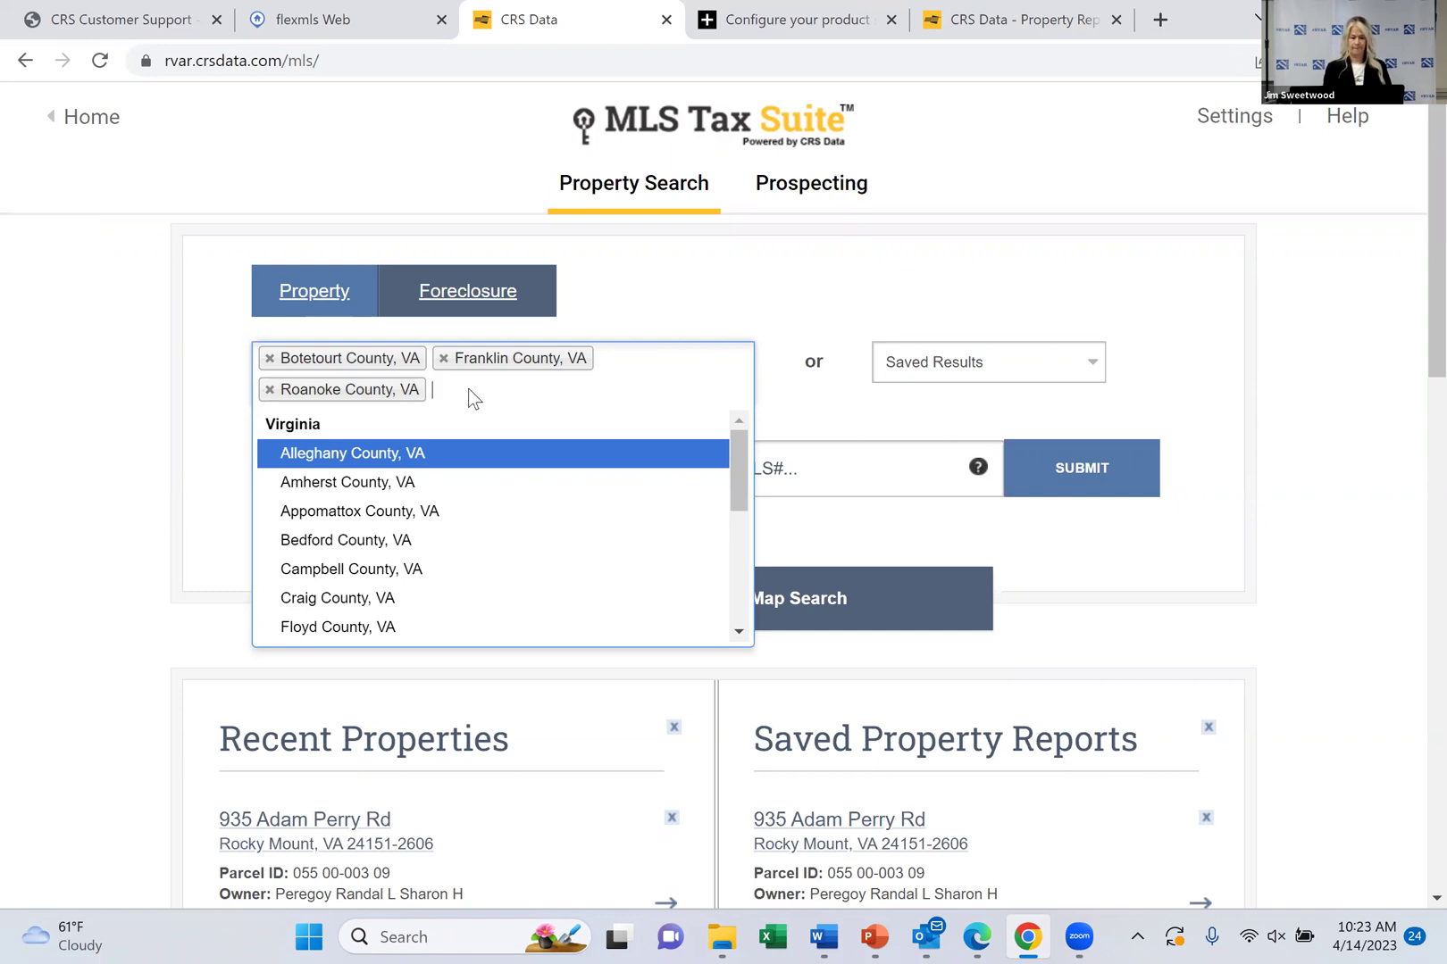
left_click(470, 388)
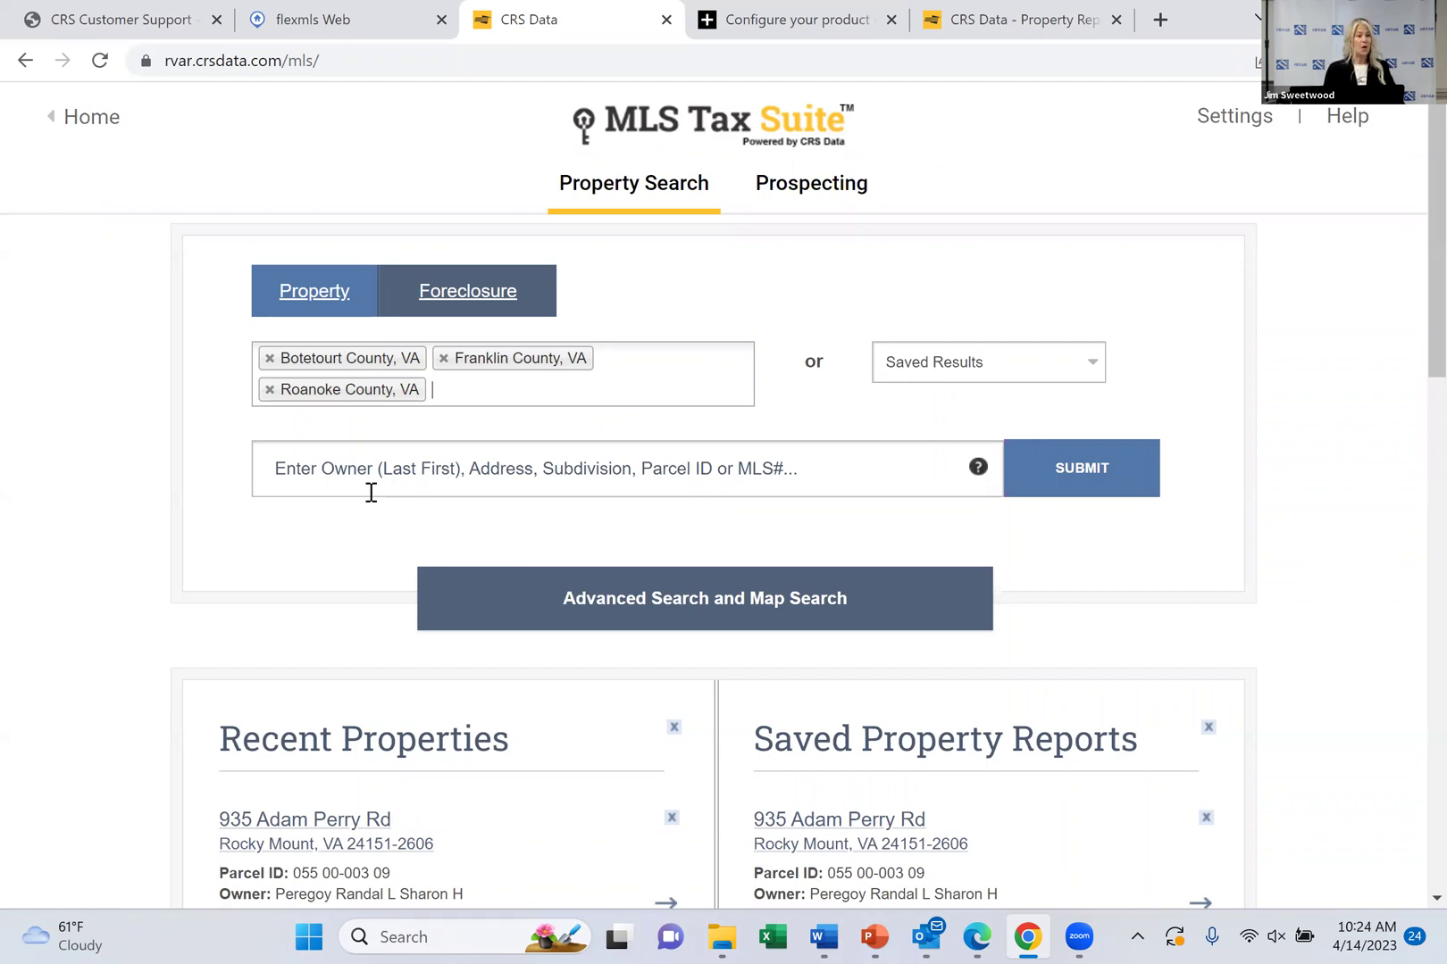
Type 'lake' in the owner/address search box and review owner, street and subdivision suggestions
left_click(378, 465)
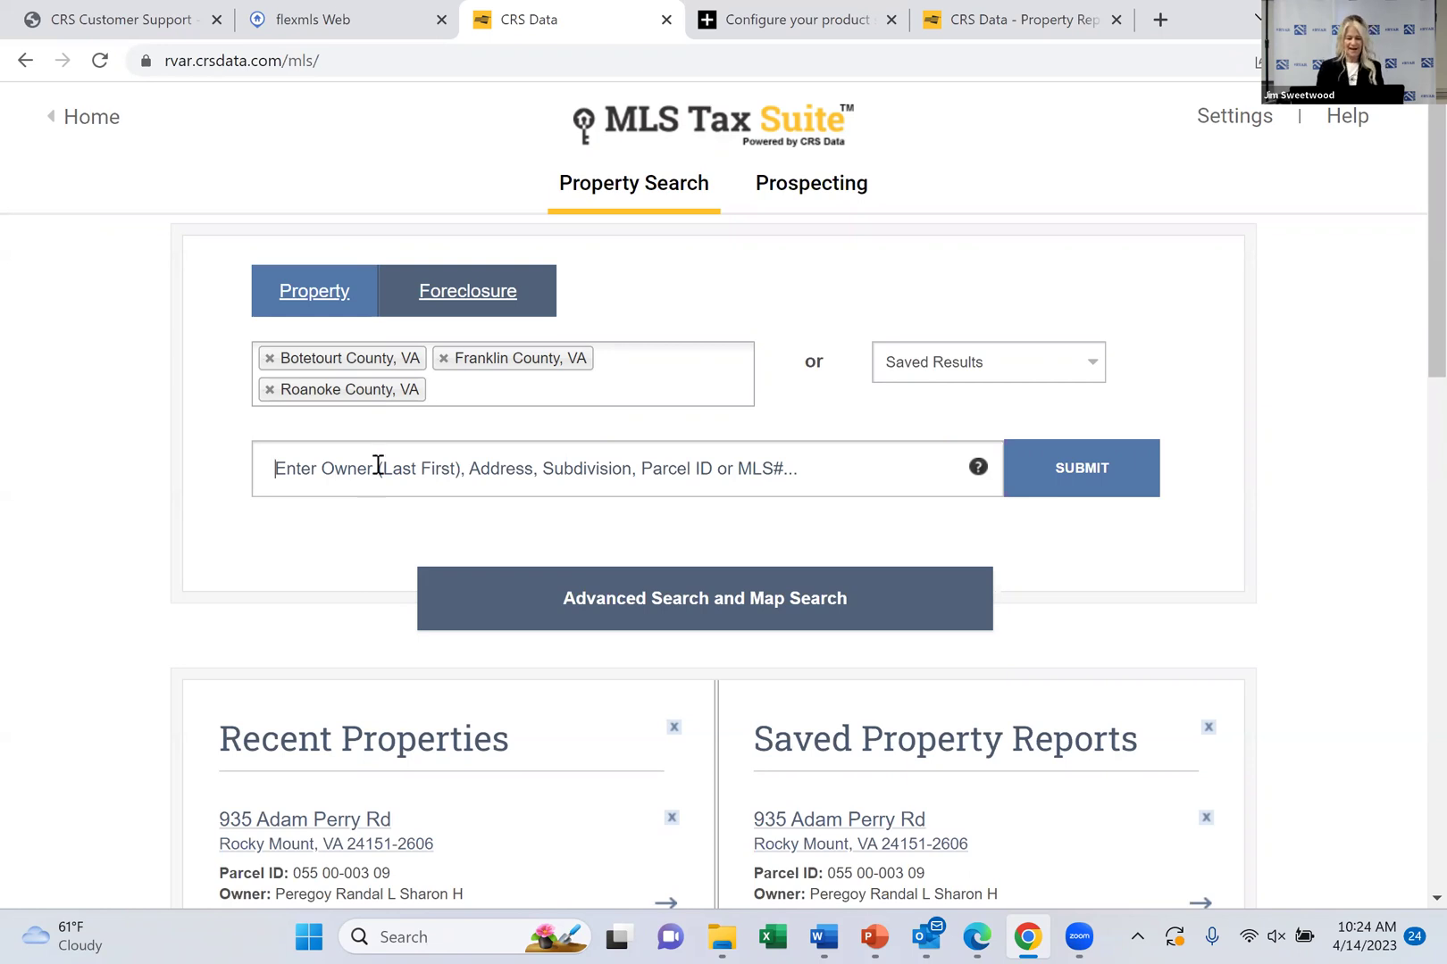
type("lake")
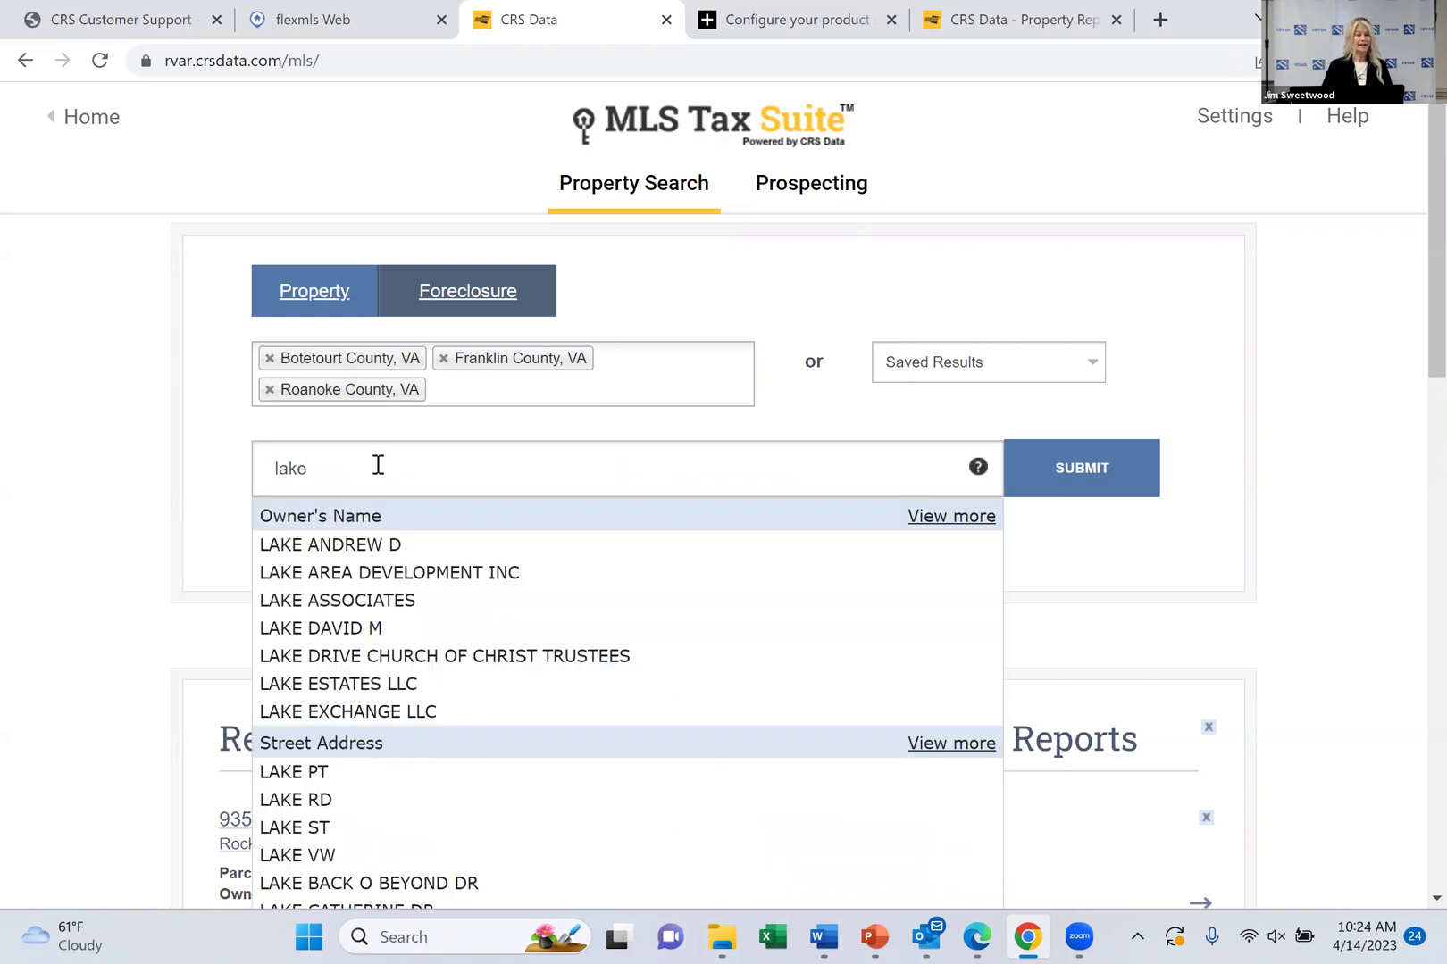
scroll(377, 465, "down", 3)
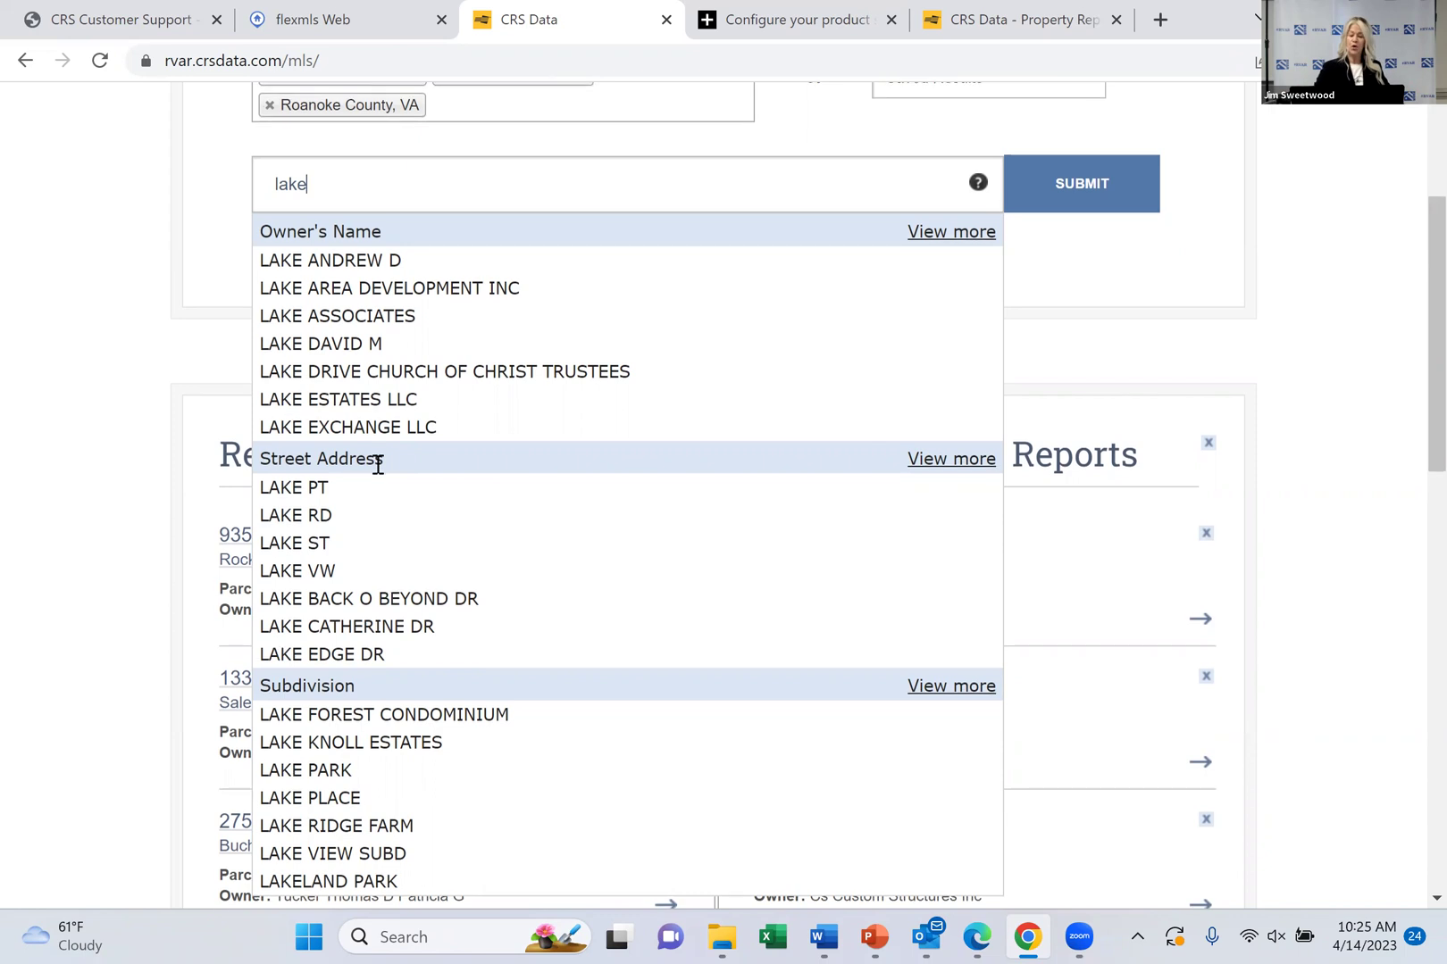
scroll(378, 466, "down", 2)
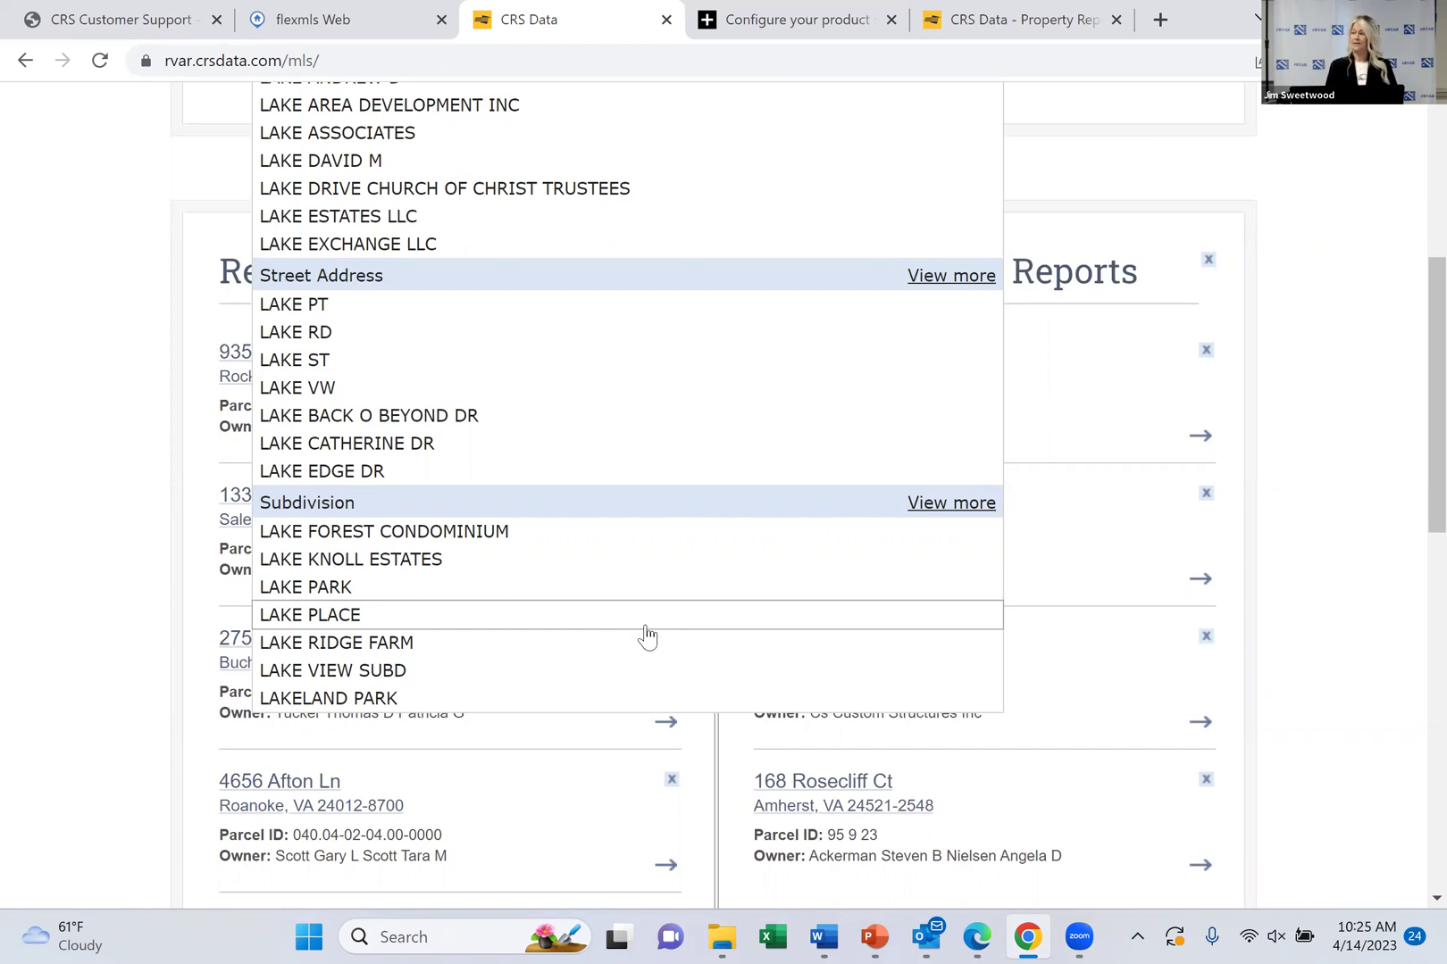
List every subdivision matching 'lake', like Lake Forest Condominium and Lakewatch Plantation
left_click(934, 511)
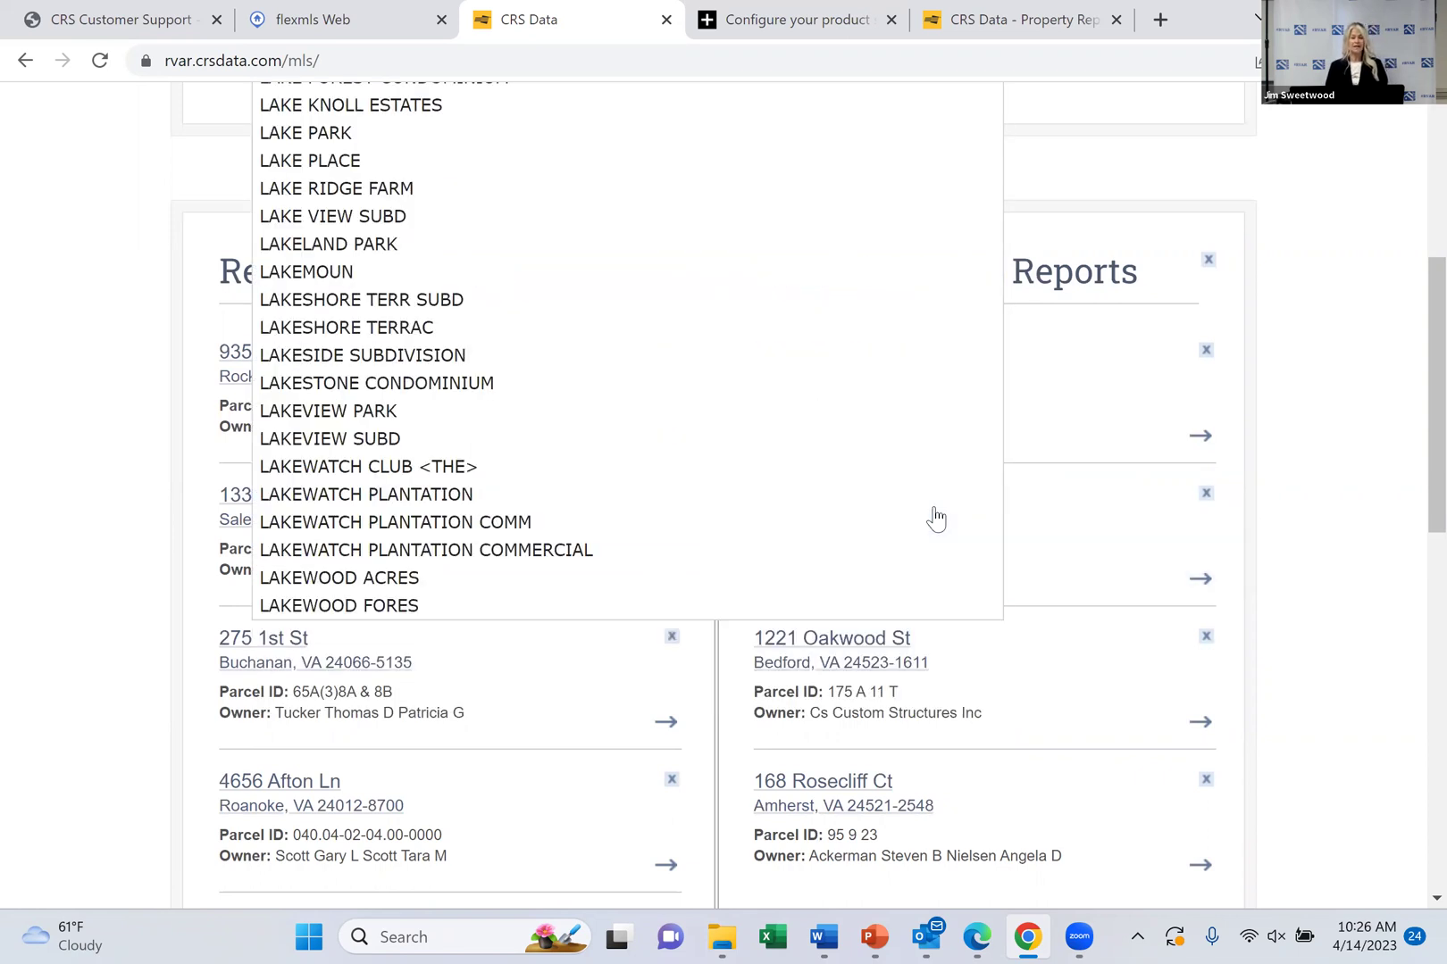
scroll(934, 516, "up", 2)
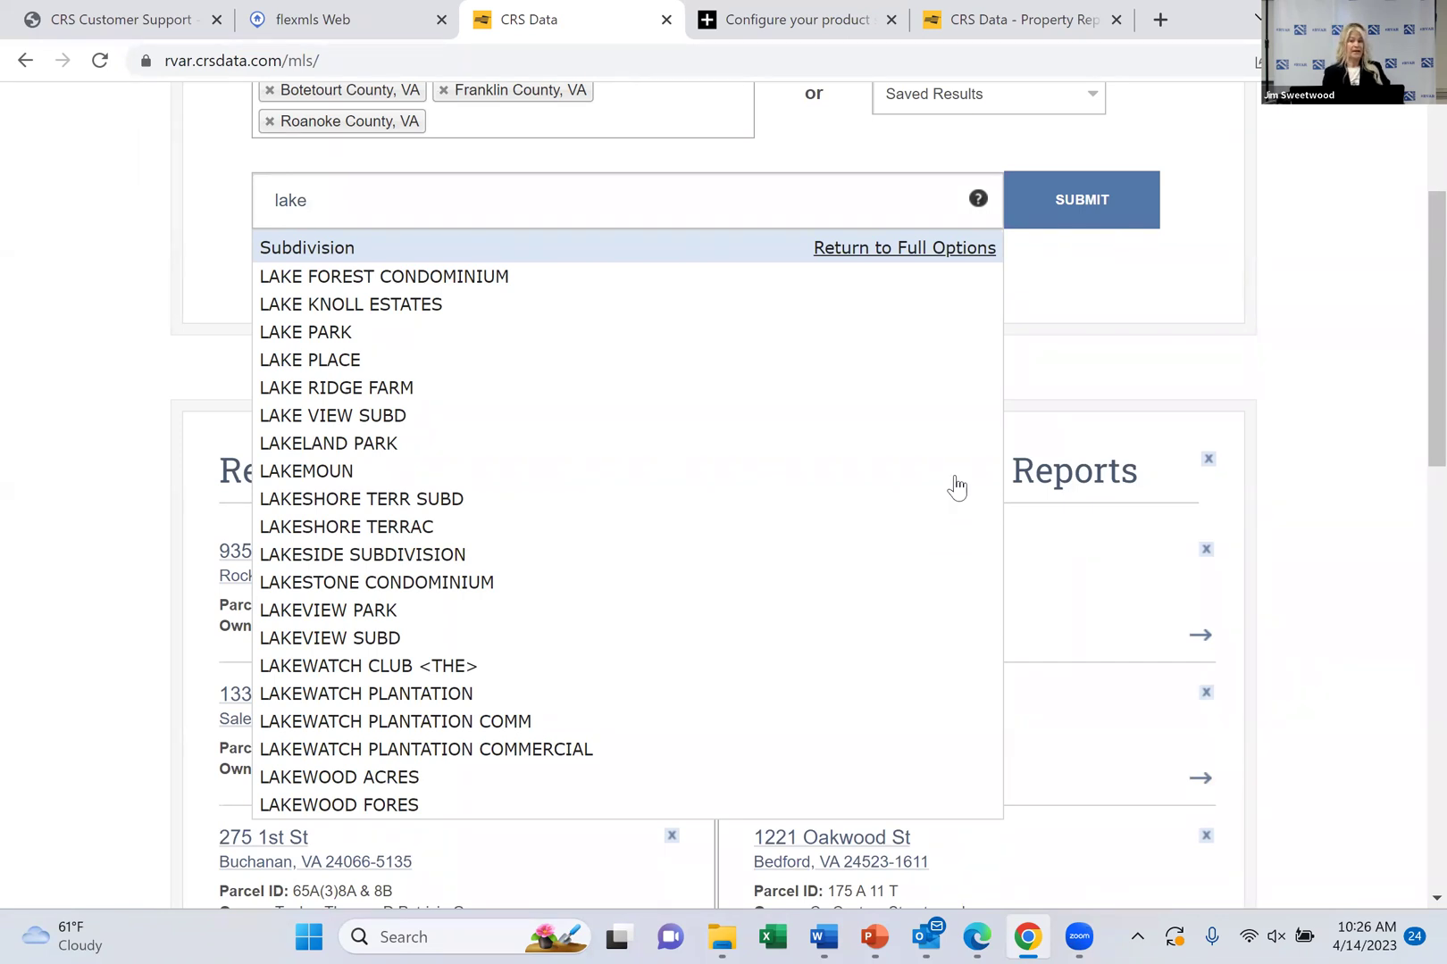
Submit the 'lake' subdivision search, returning 680 properties starting in Lakewood Fores, Moneta
left_click(1085, 208)
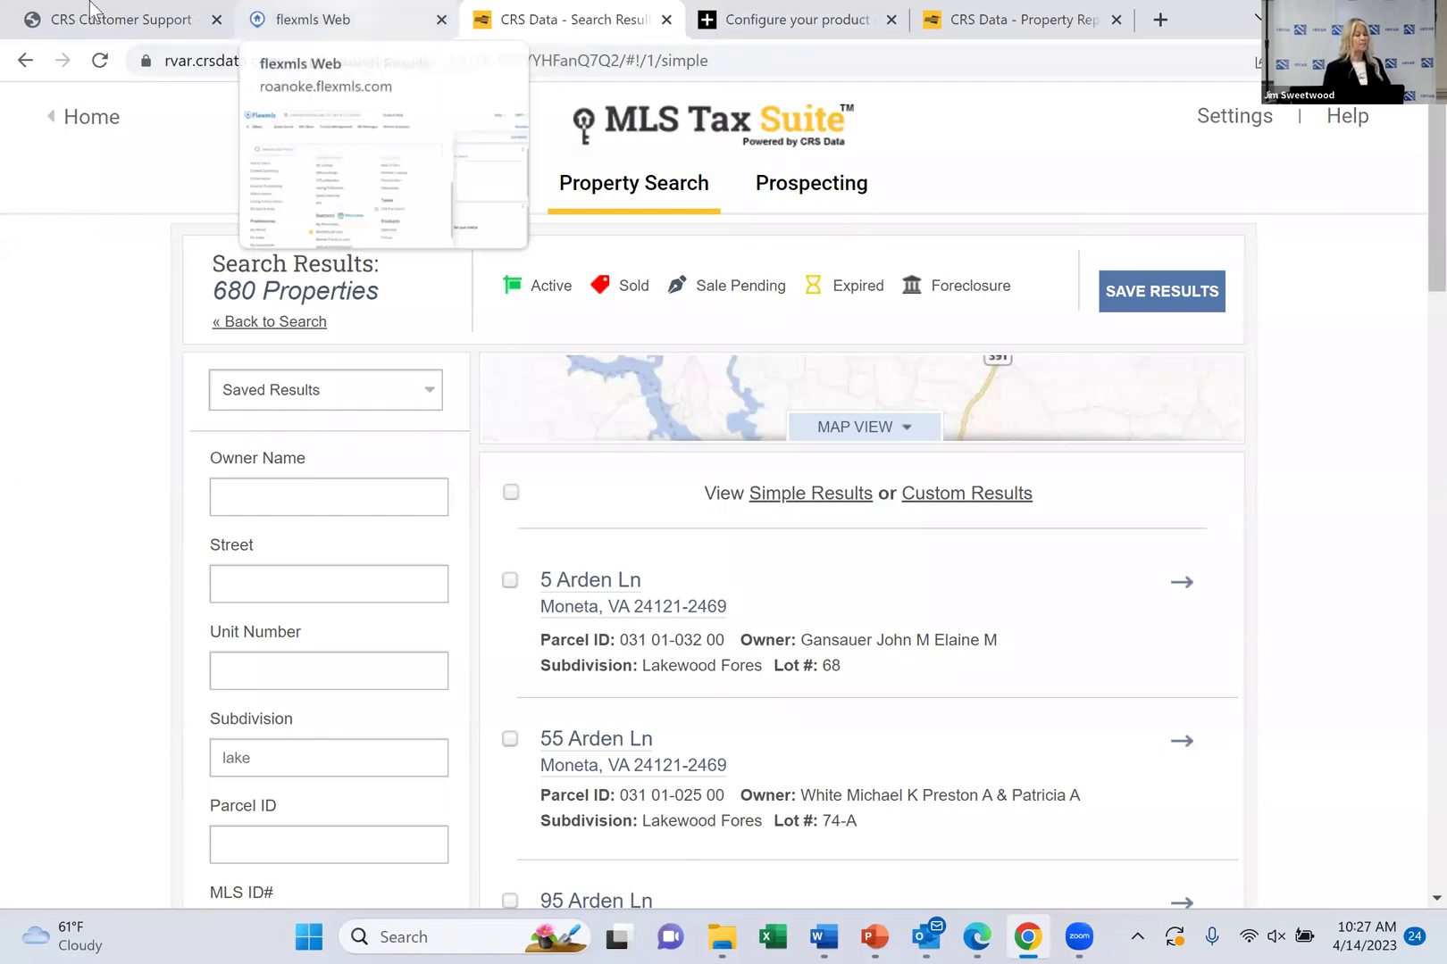
Back on the Property search, try the wildcard queries %llc and then %bank
left_click(302, 327)
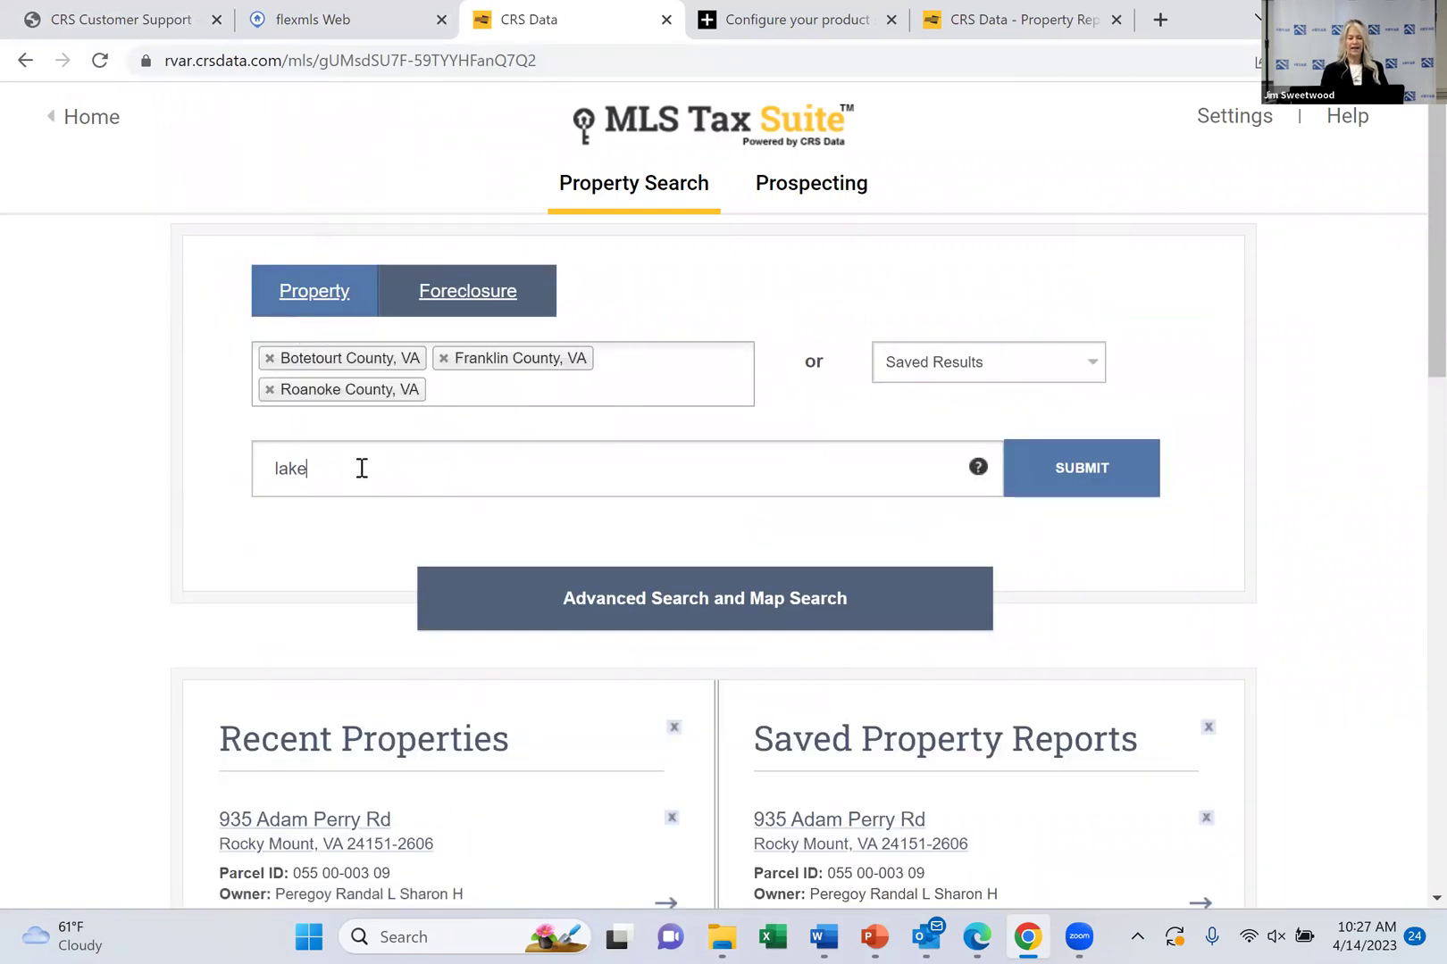
key("BackSpace")
key("BackSpace")
key("BackSpace")
key("BackSpace")
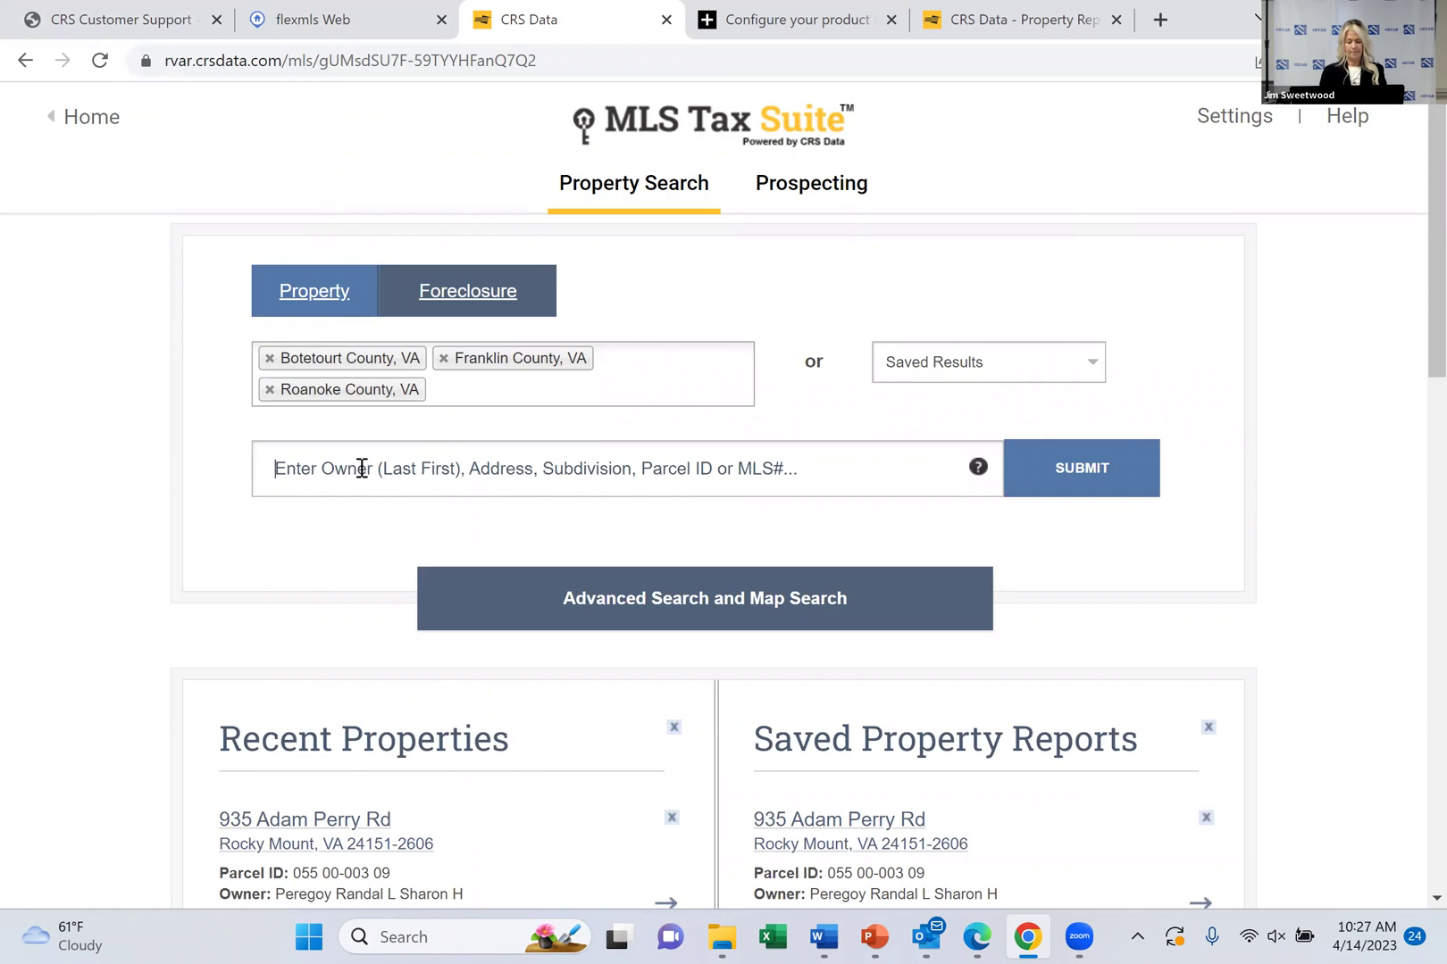
type("%llc")
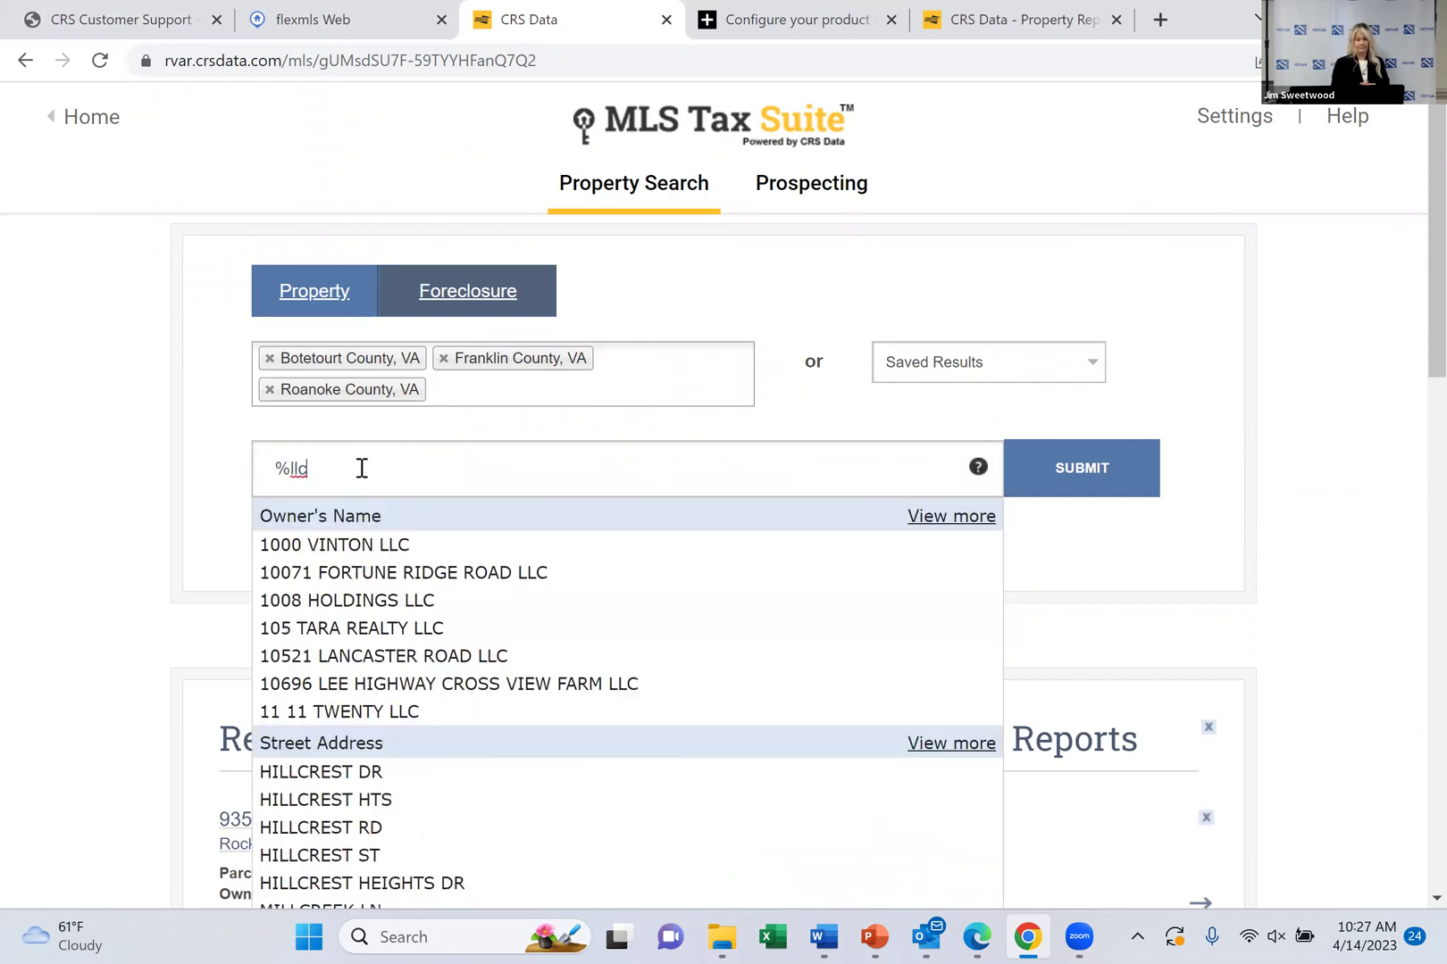
scroll(361, 468, "down", 2)
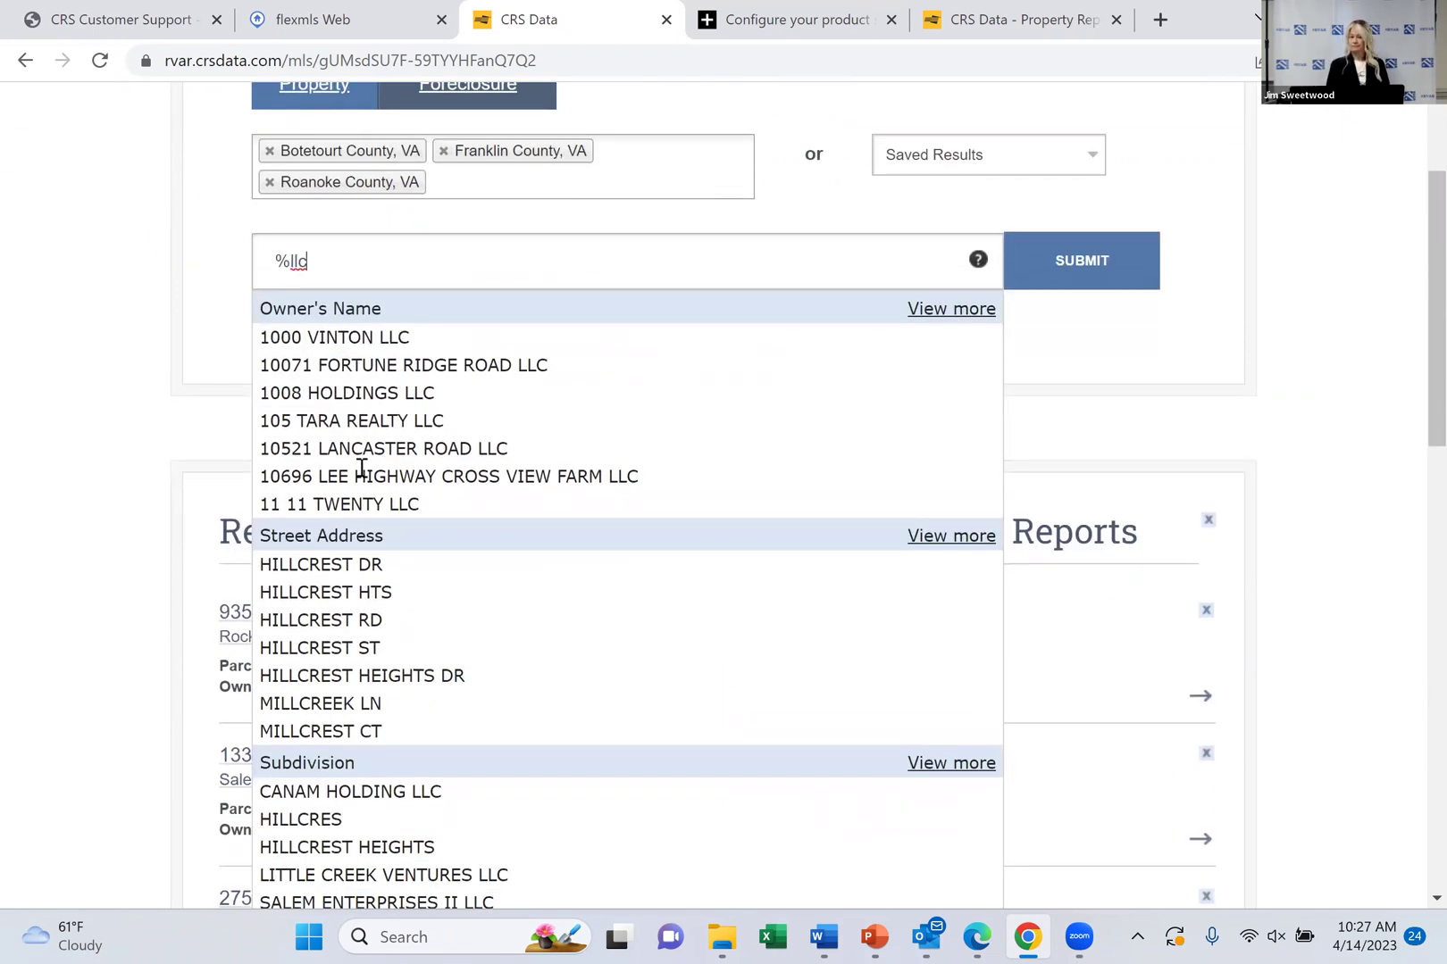
type("c")
key("BackSpace")
key("BackSpace")
key("BackSpace")
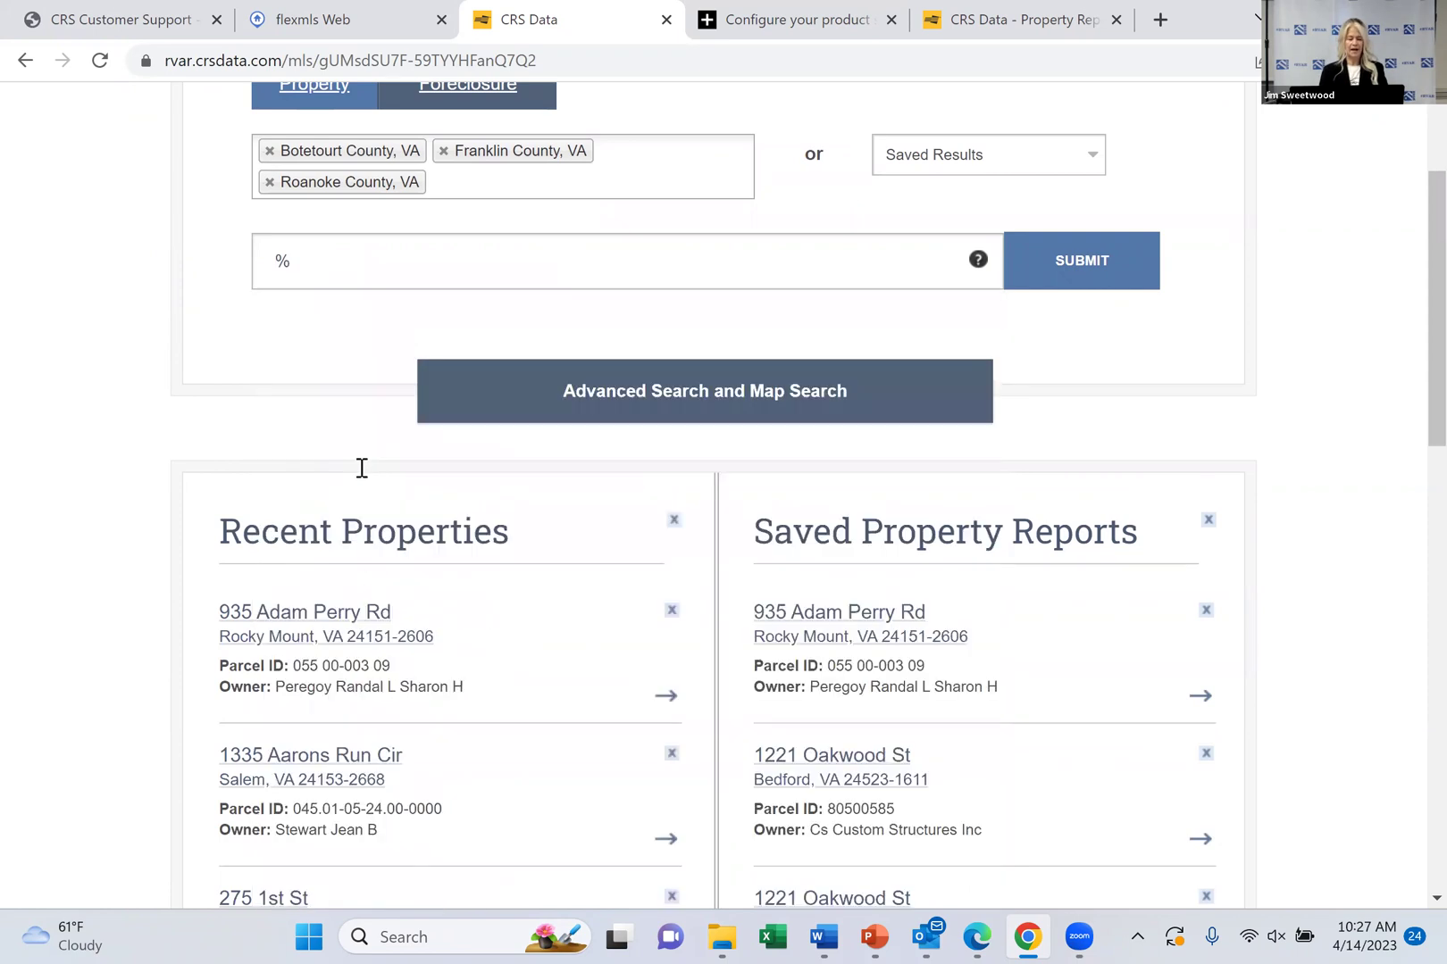
type("bank")
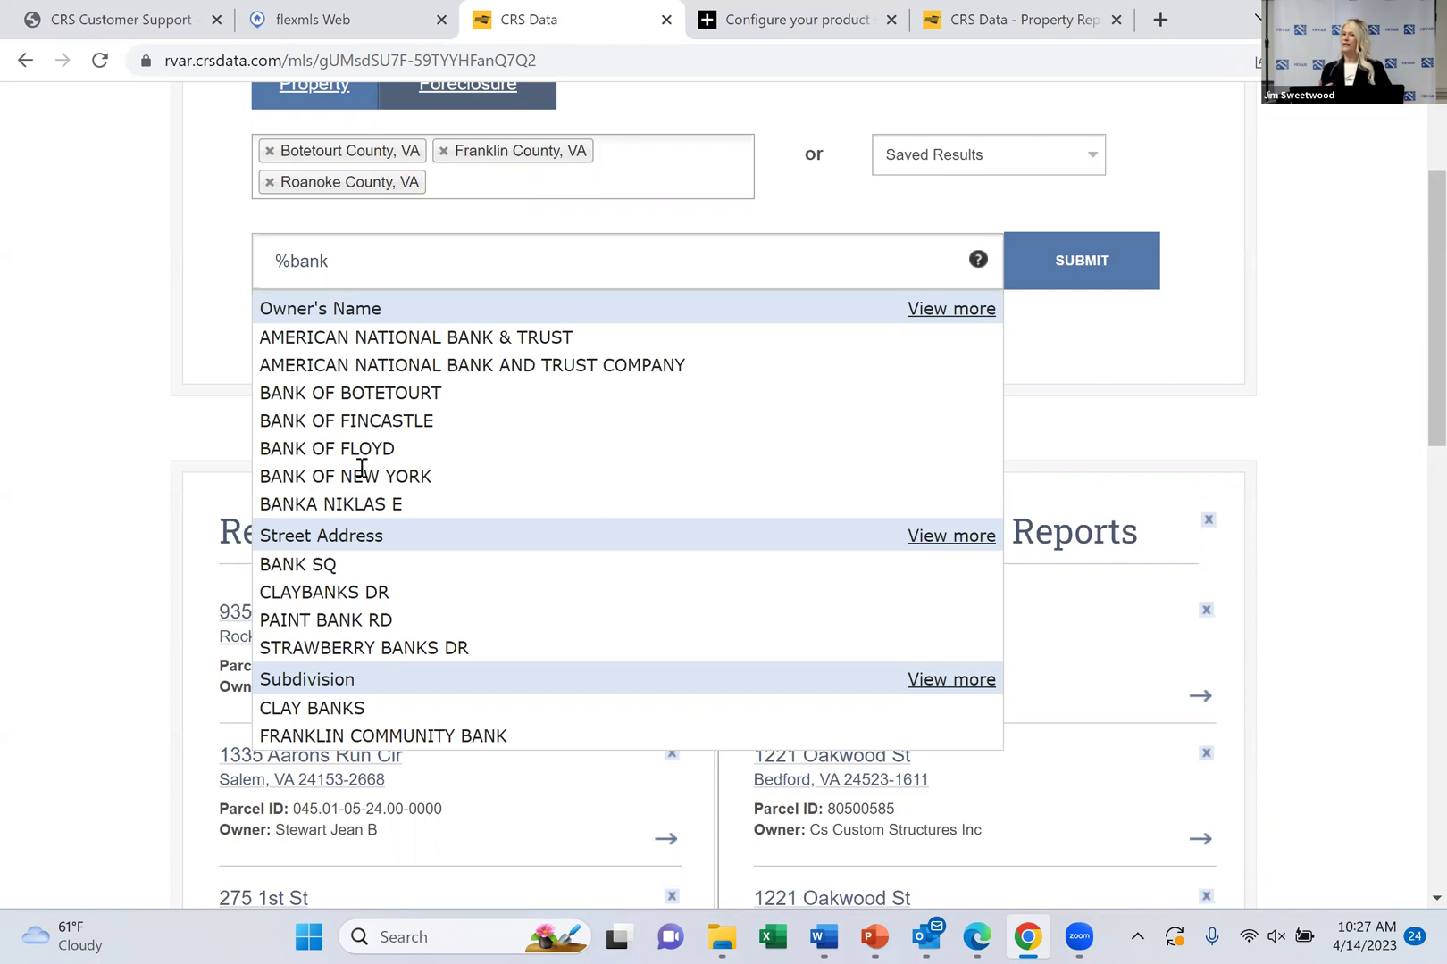
Try %123, then submit a full subdivision search for '%lake', returning 2306 properties
key("BackSpace")
key("BackSpace")
key("BackSpace")
key("BackSpace")
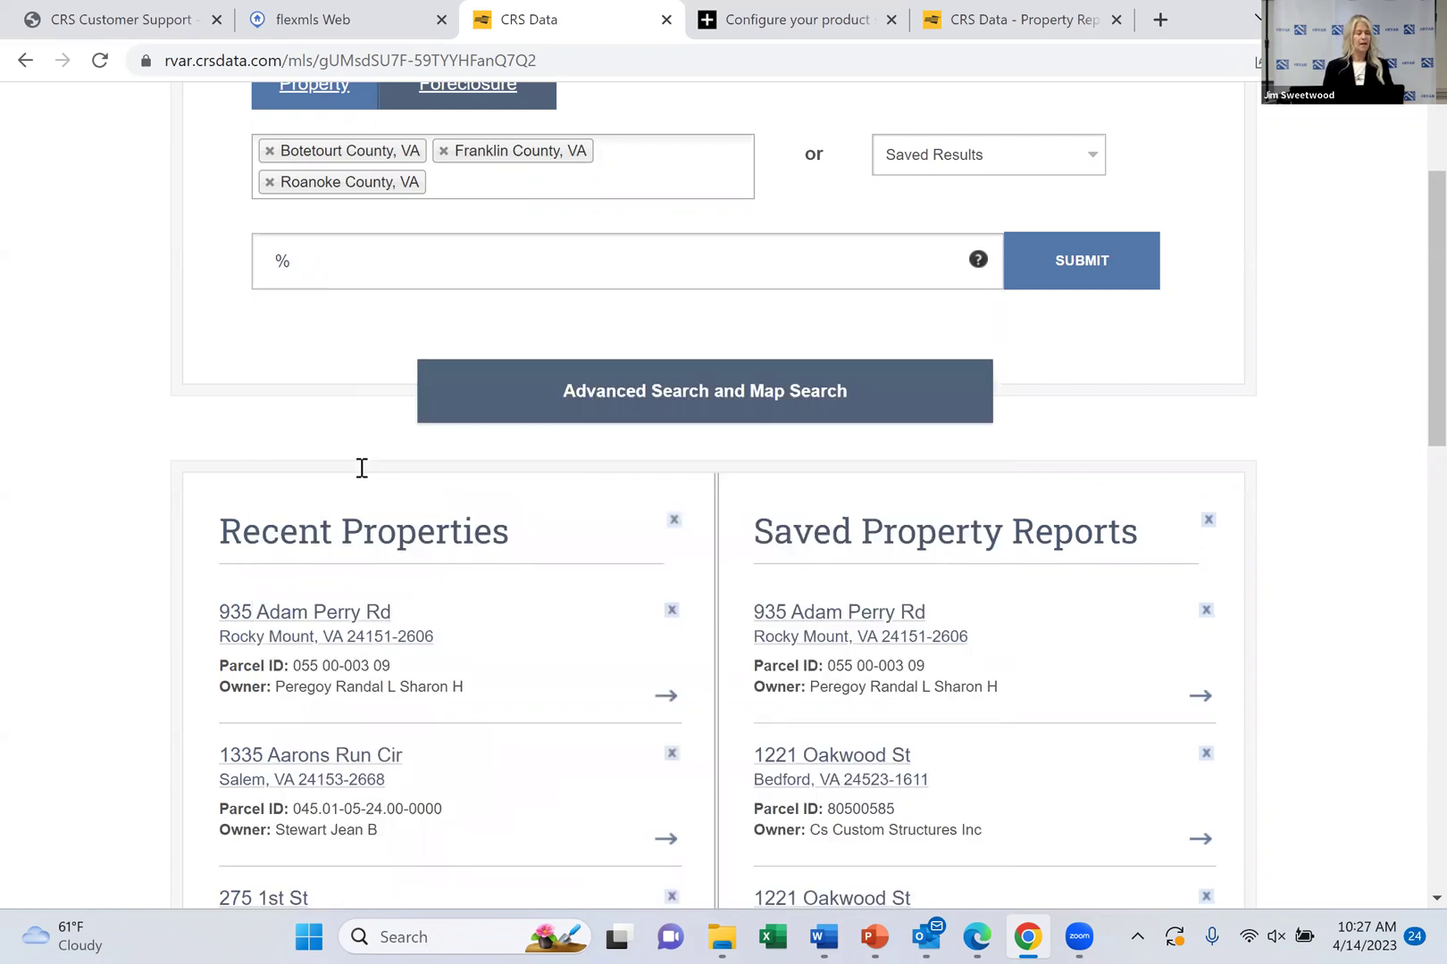
type("123")
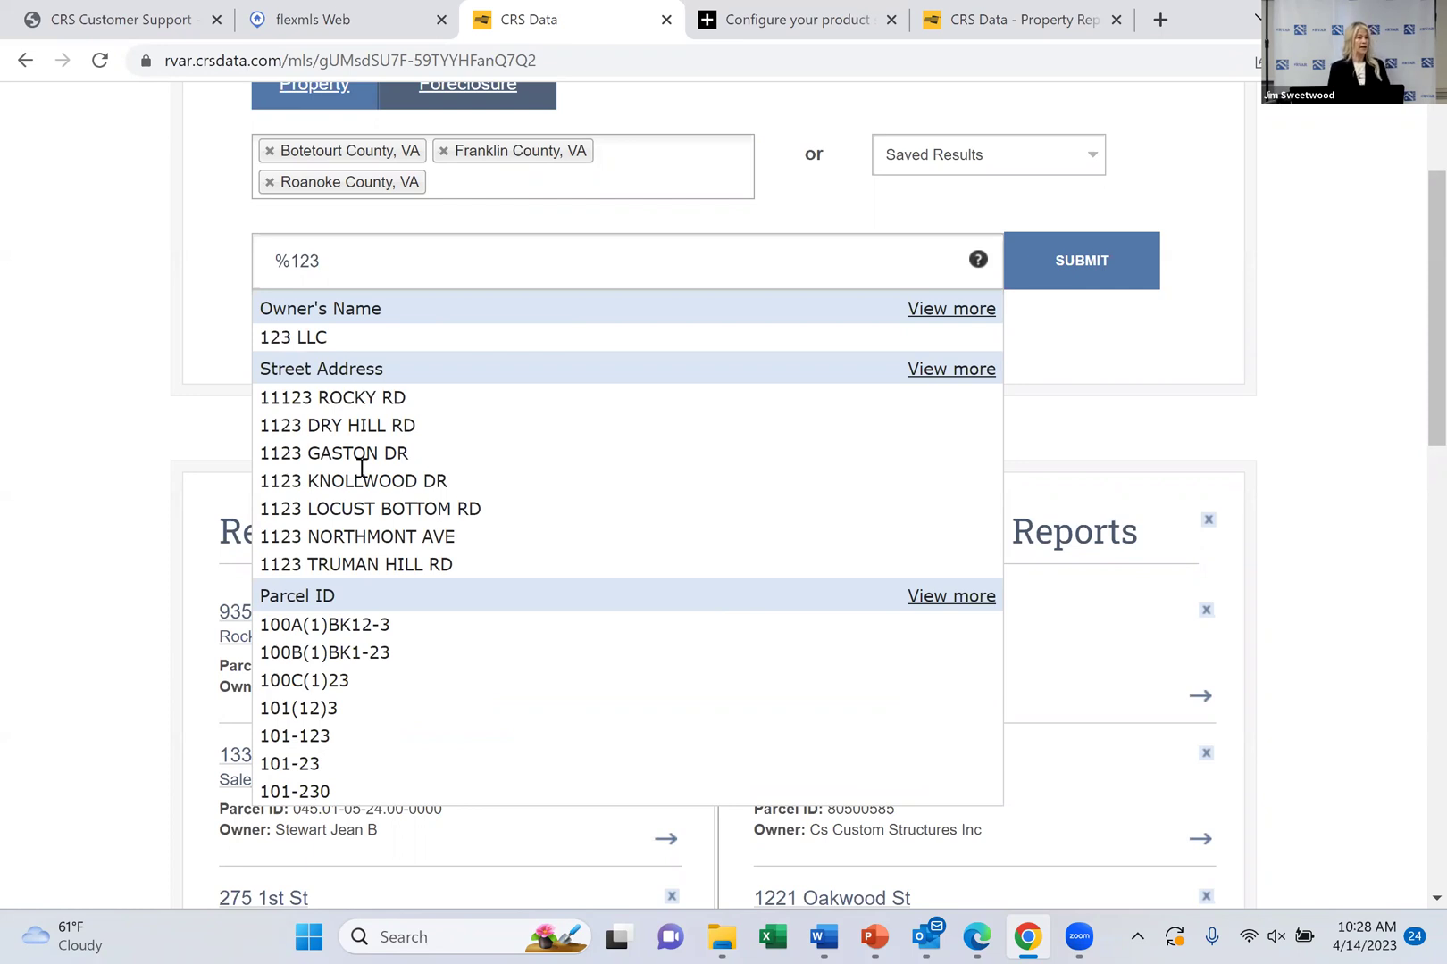
key("BackSpace")
key("BackSpace")
key("BackSpace")
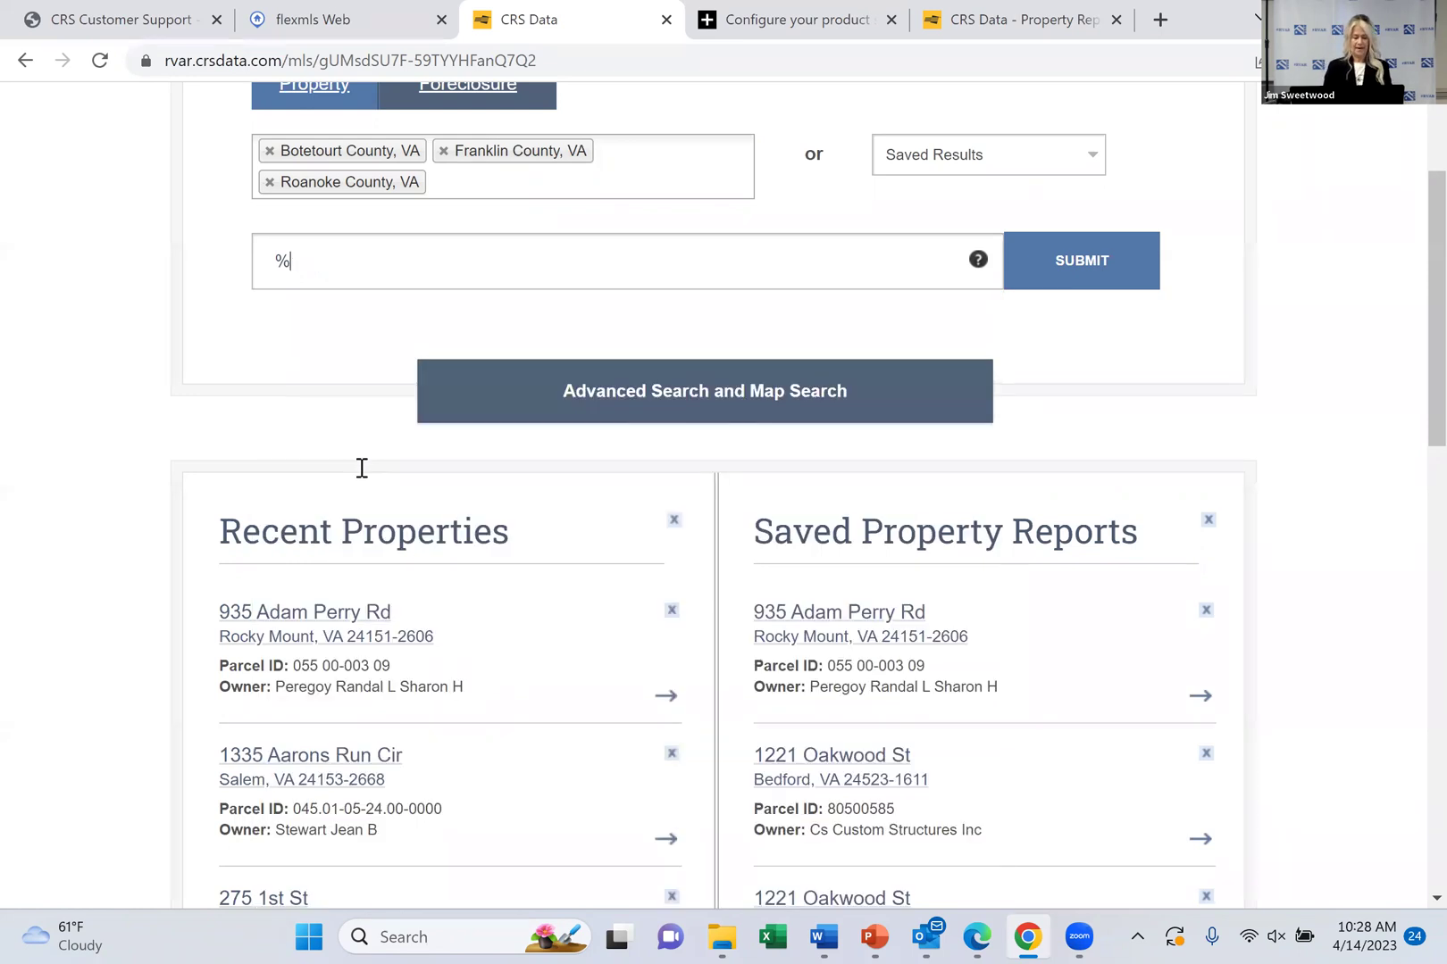
type("lake")
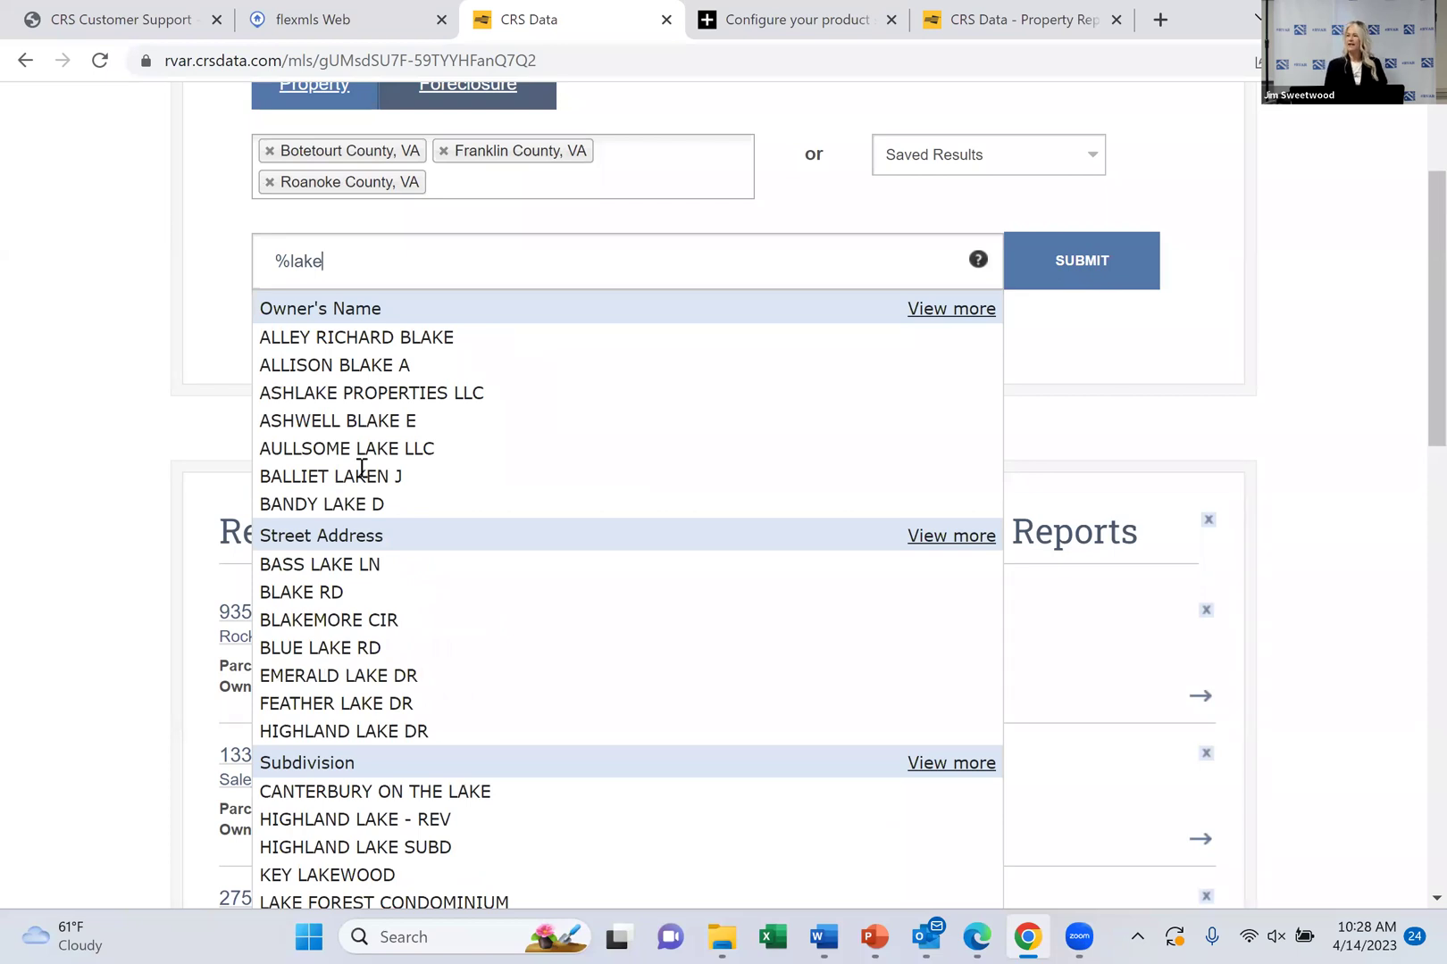
scroll(362, 468, "down", 3)
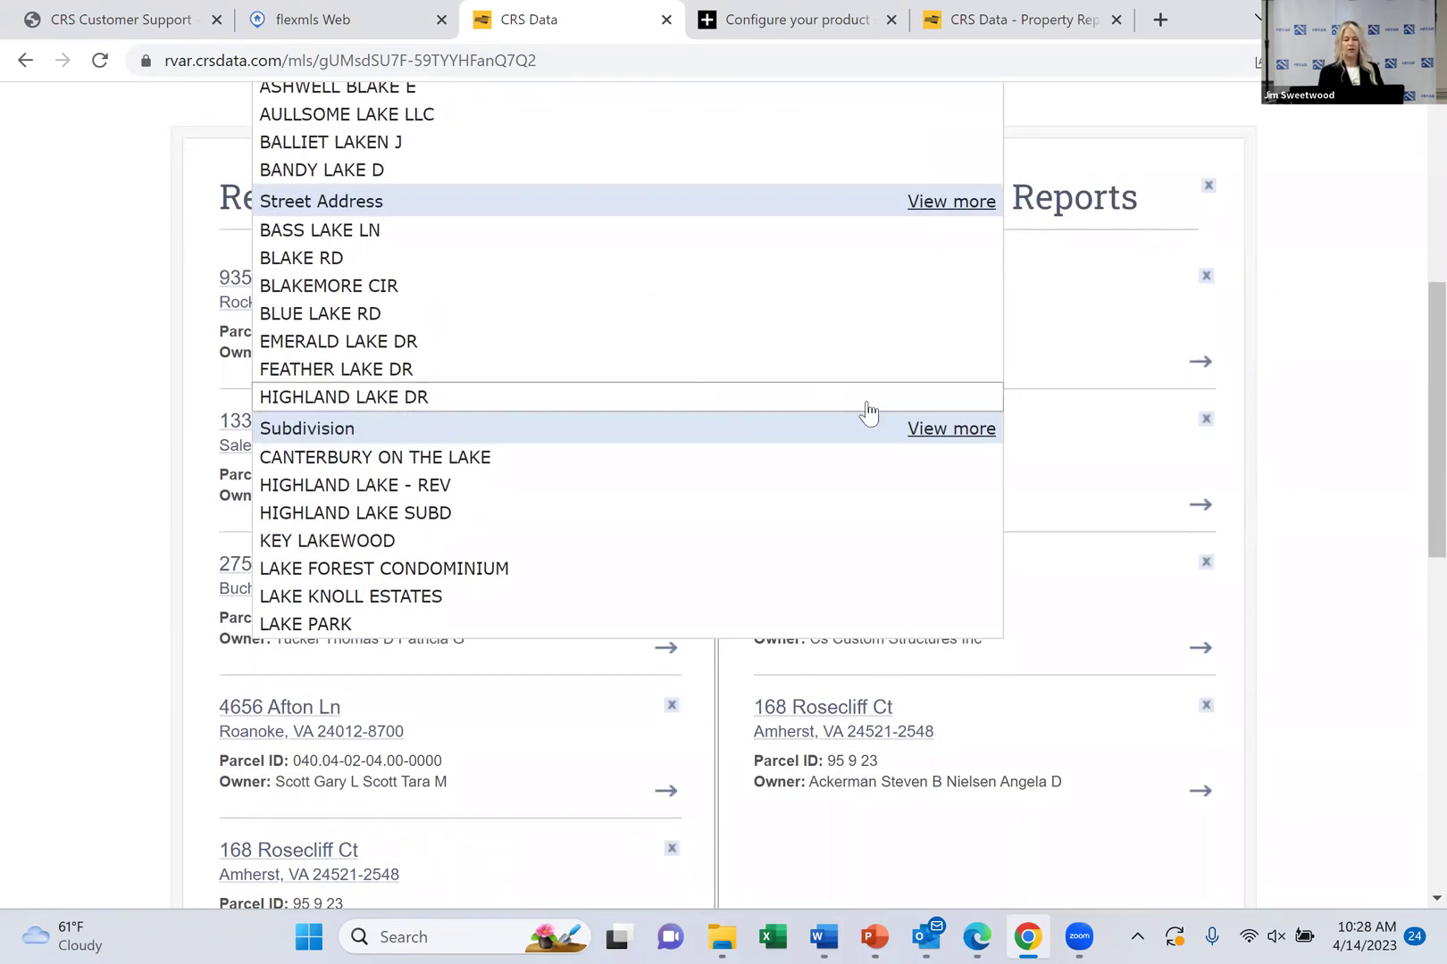
left_click(953, 430)
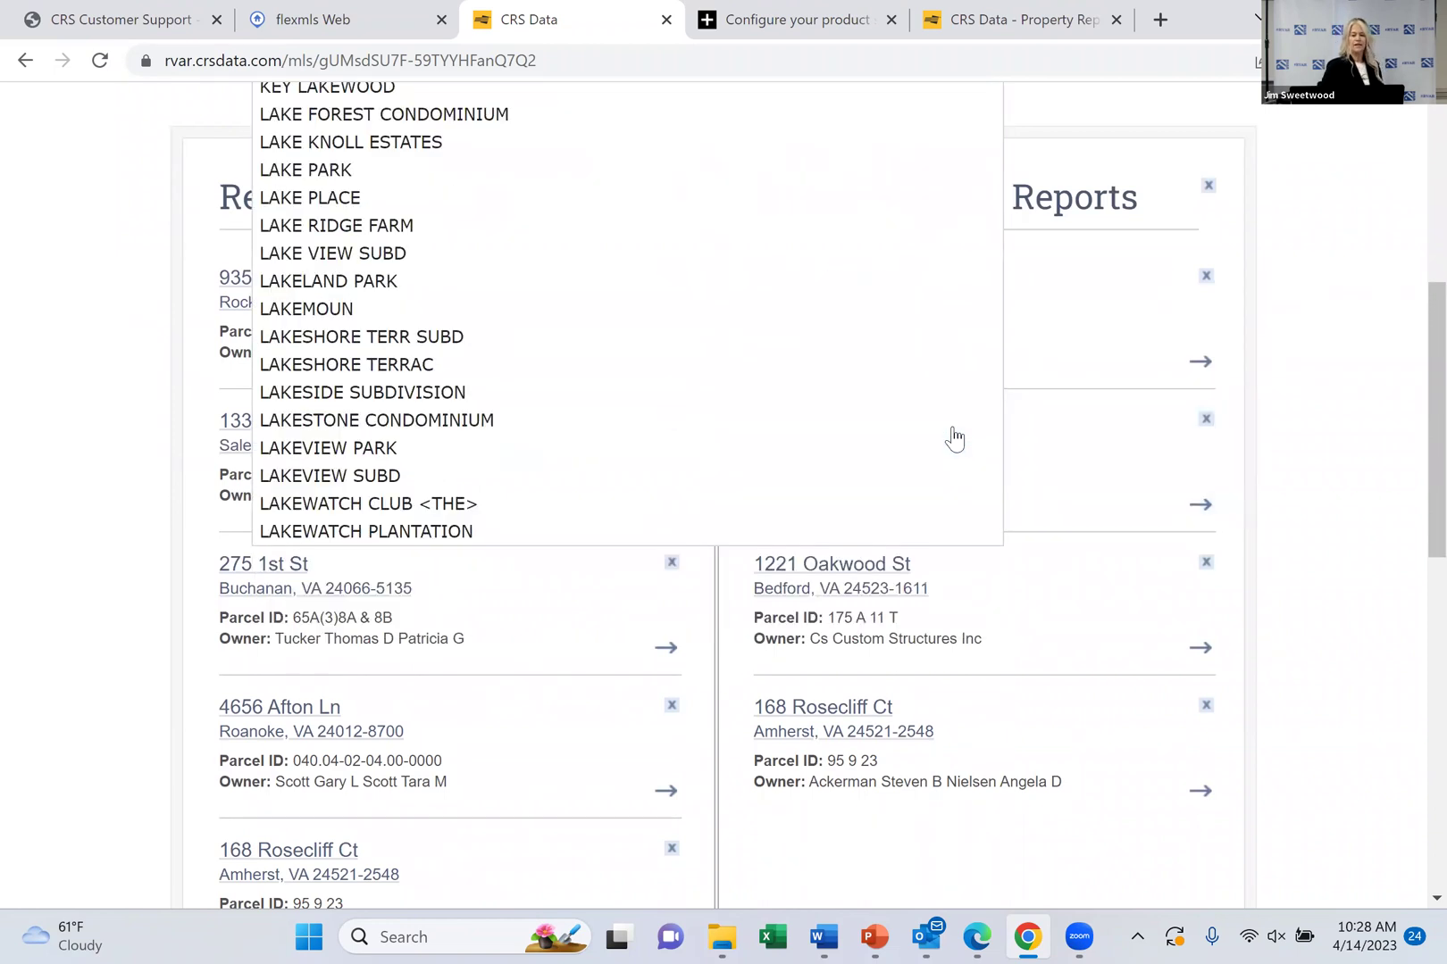
scroll(954, 438, "up", 3)
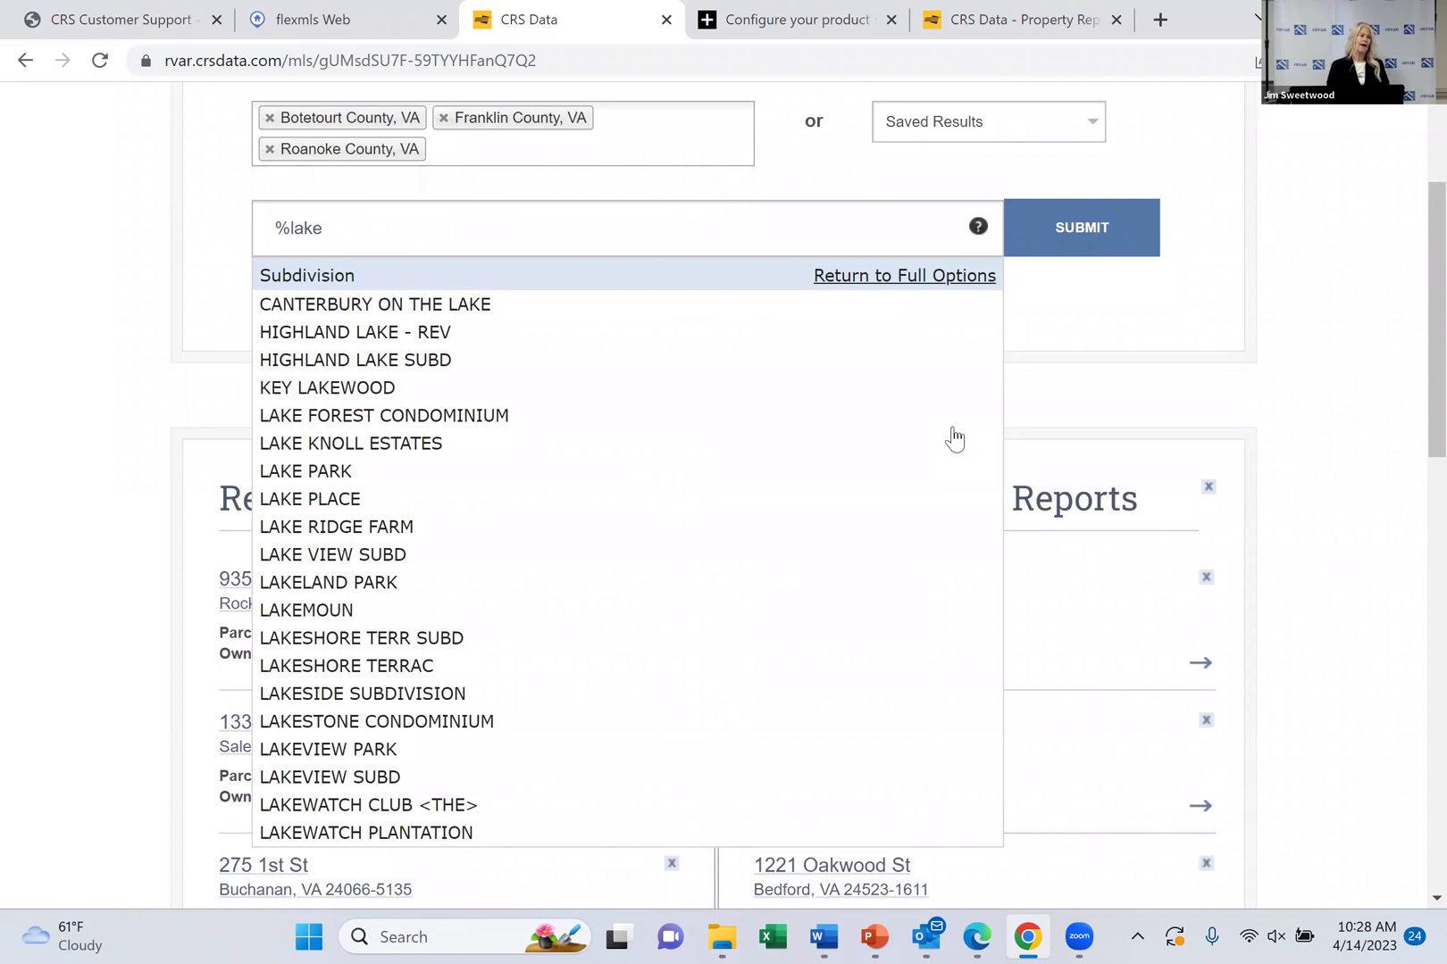
left_click(1074, 239)
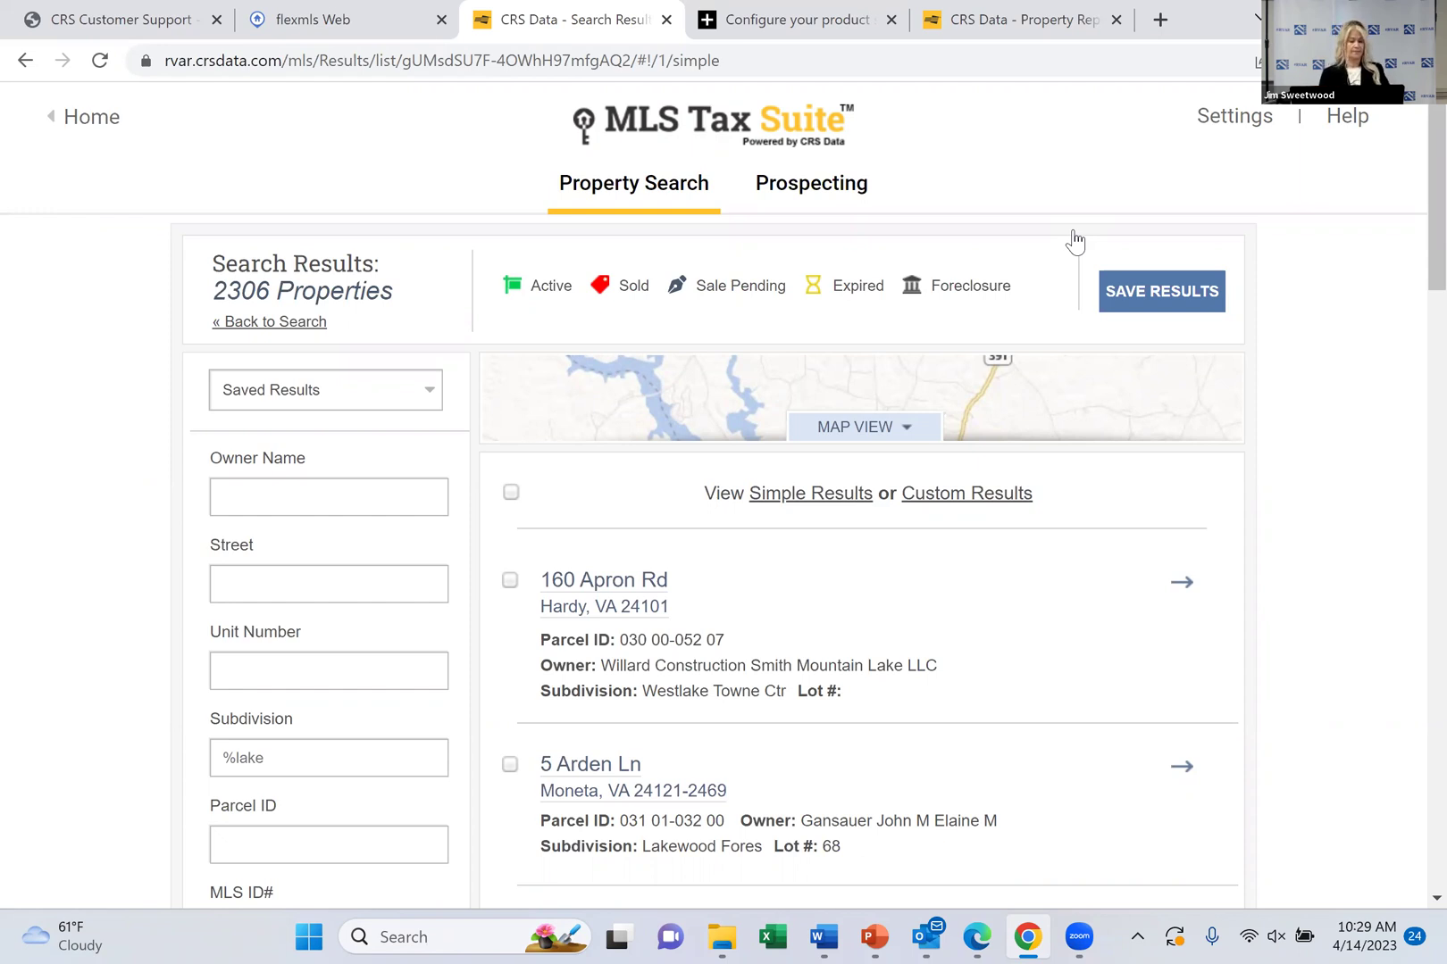
Scroll through the 2306 %lake results and back to the top of the page
scroll(1074, 241, "down", 3)
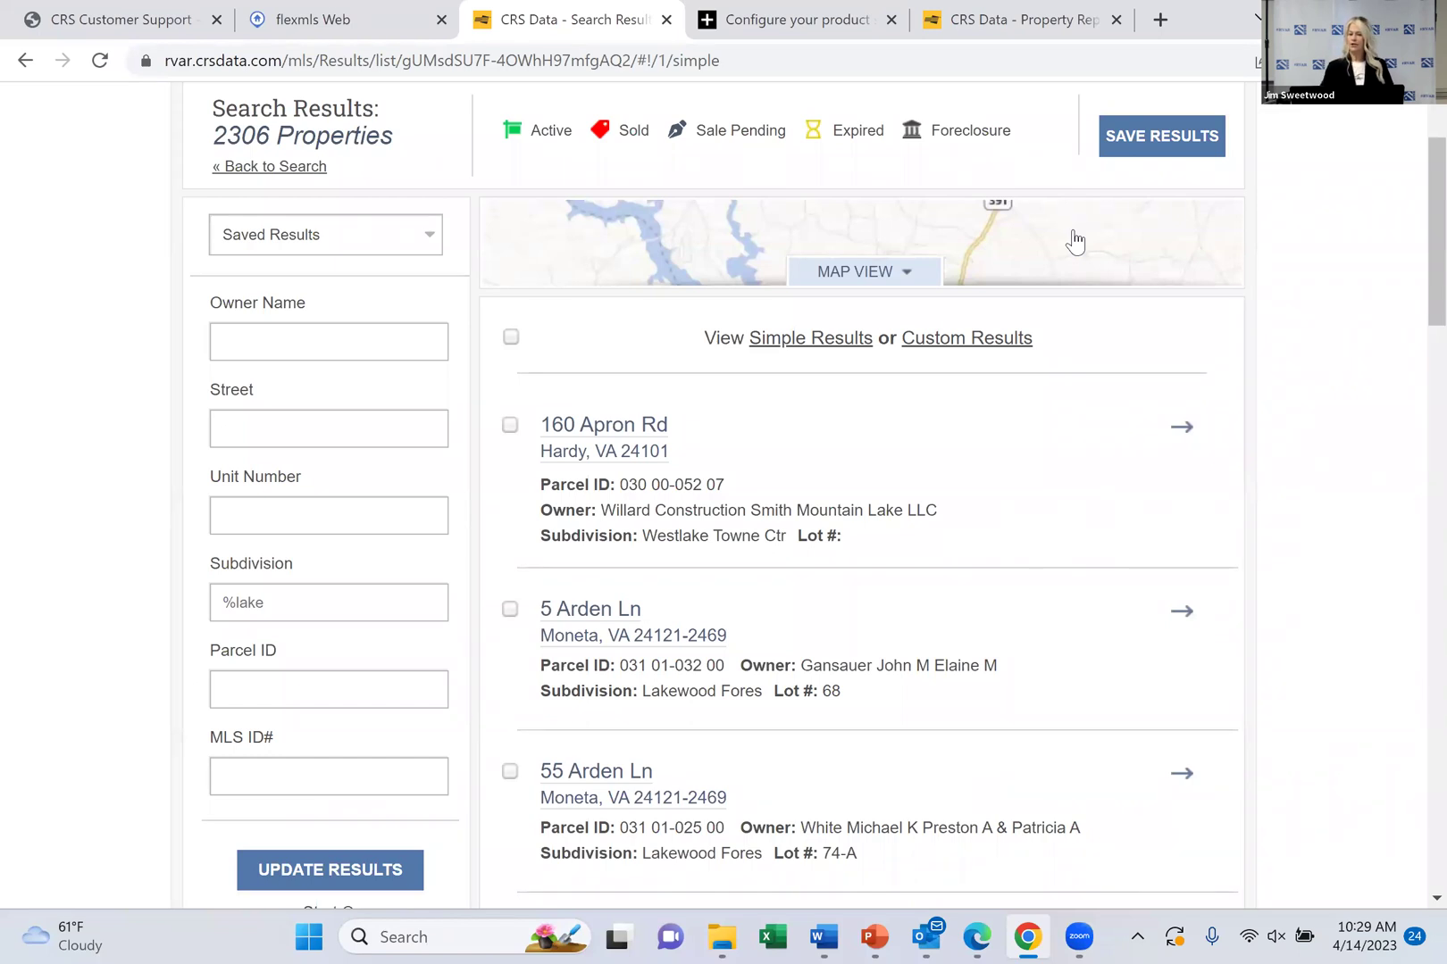
scroll(1074, 241, "up", 3)
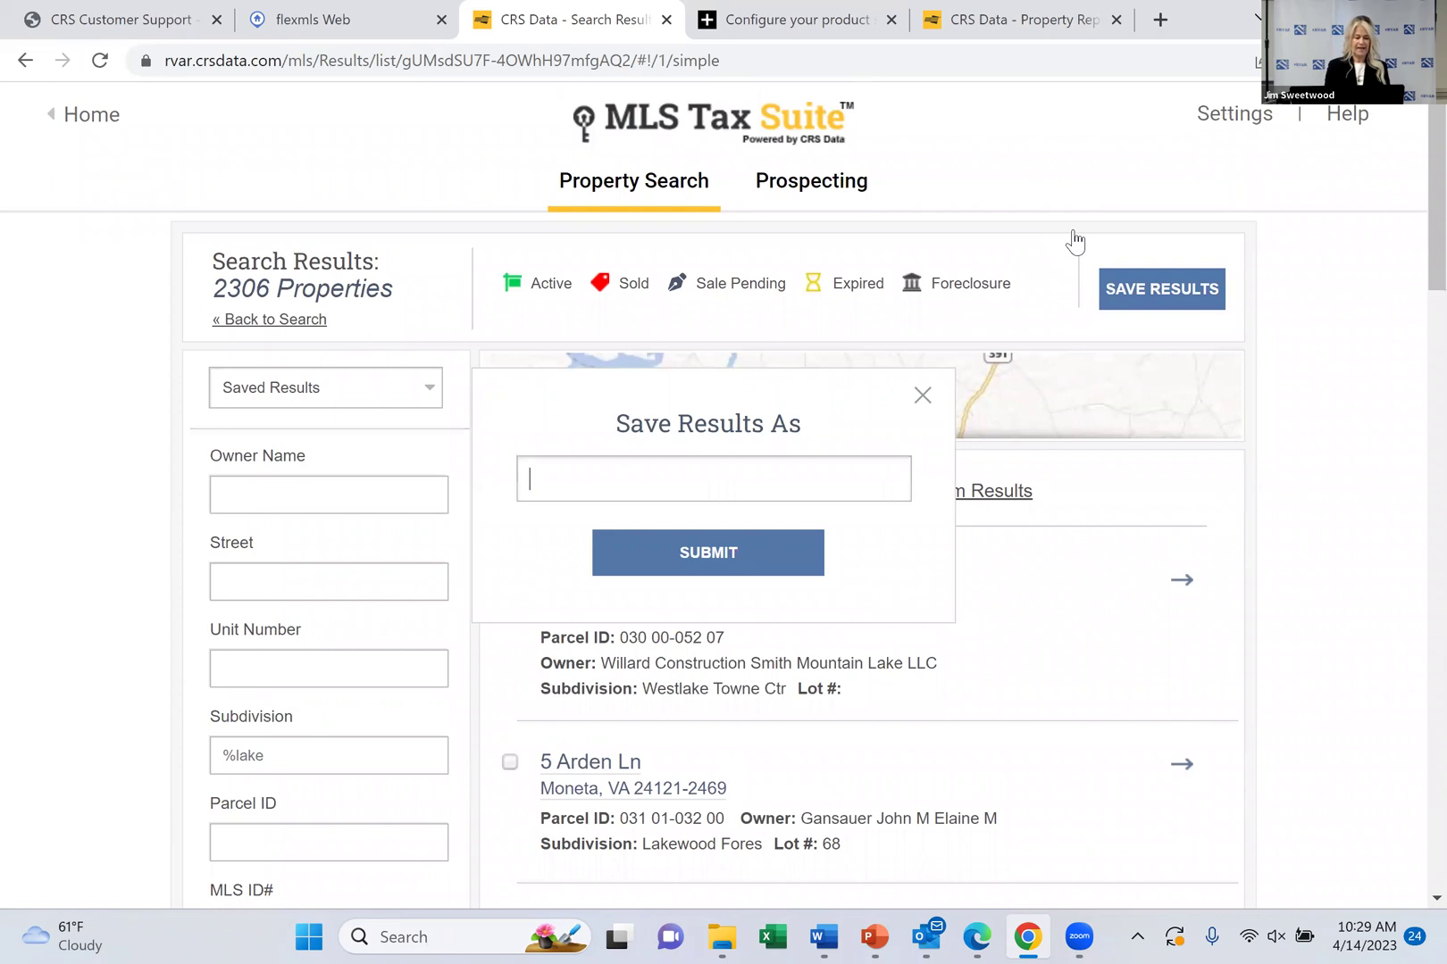
type("test")
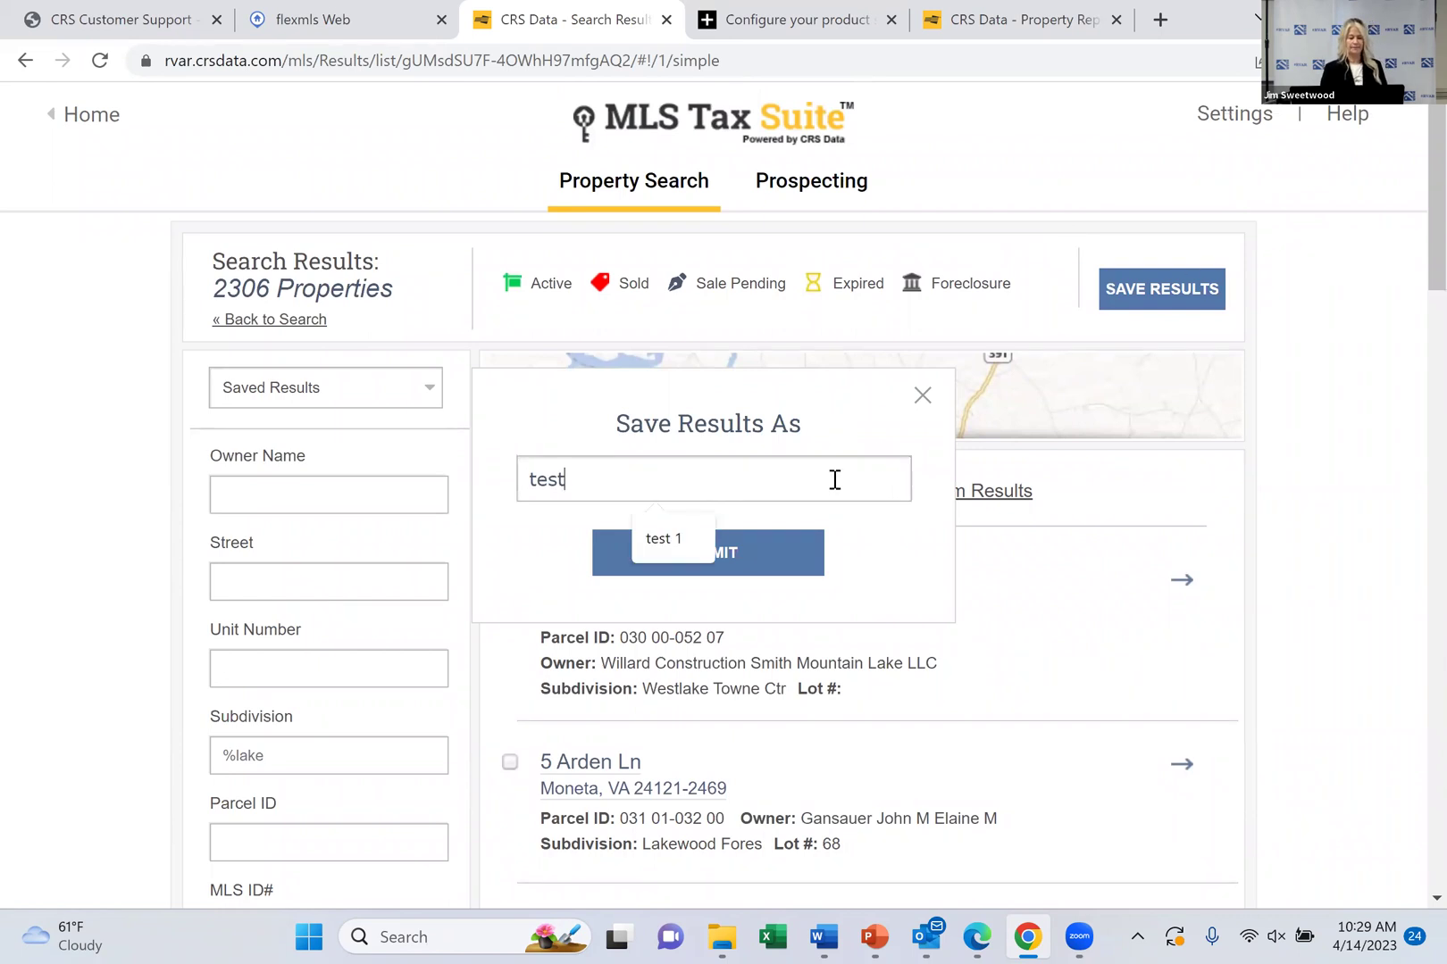
type(" 4")
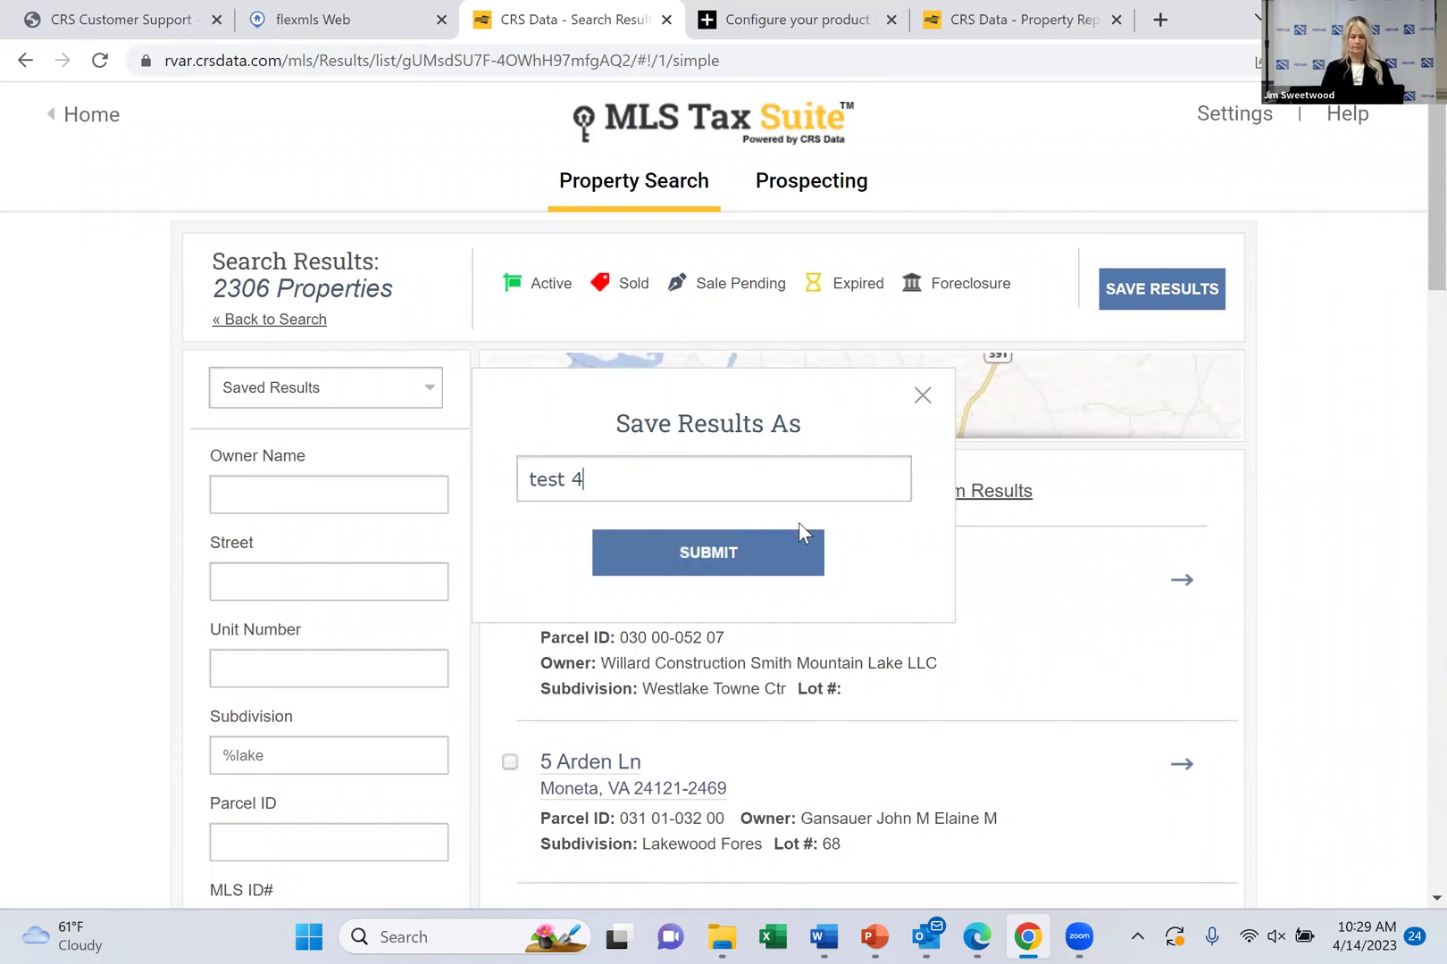
left_click(720, 555)
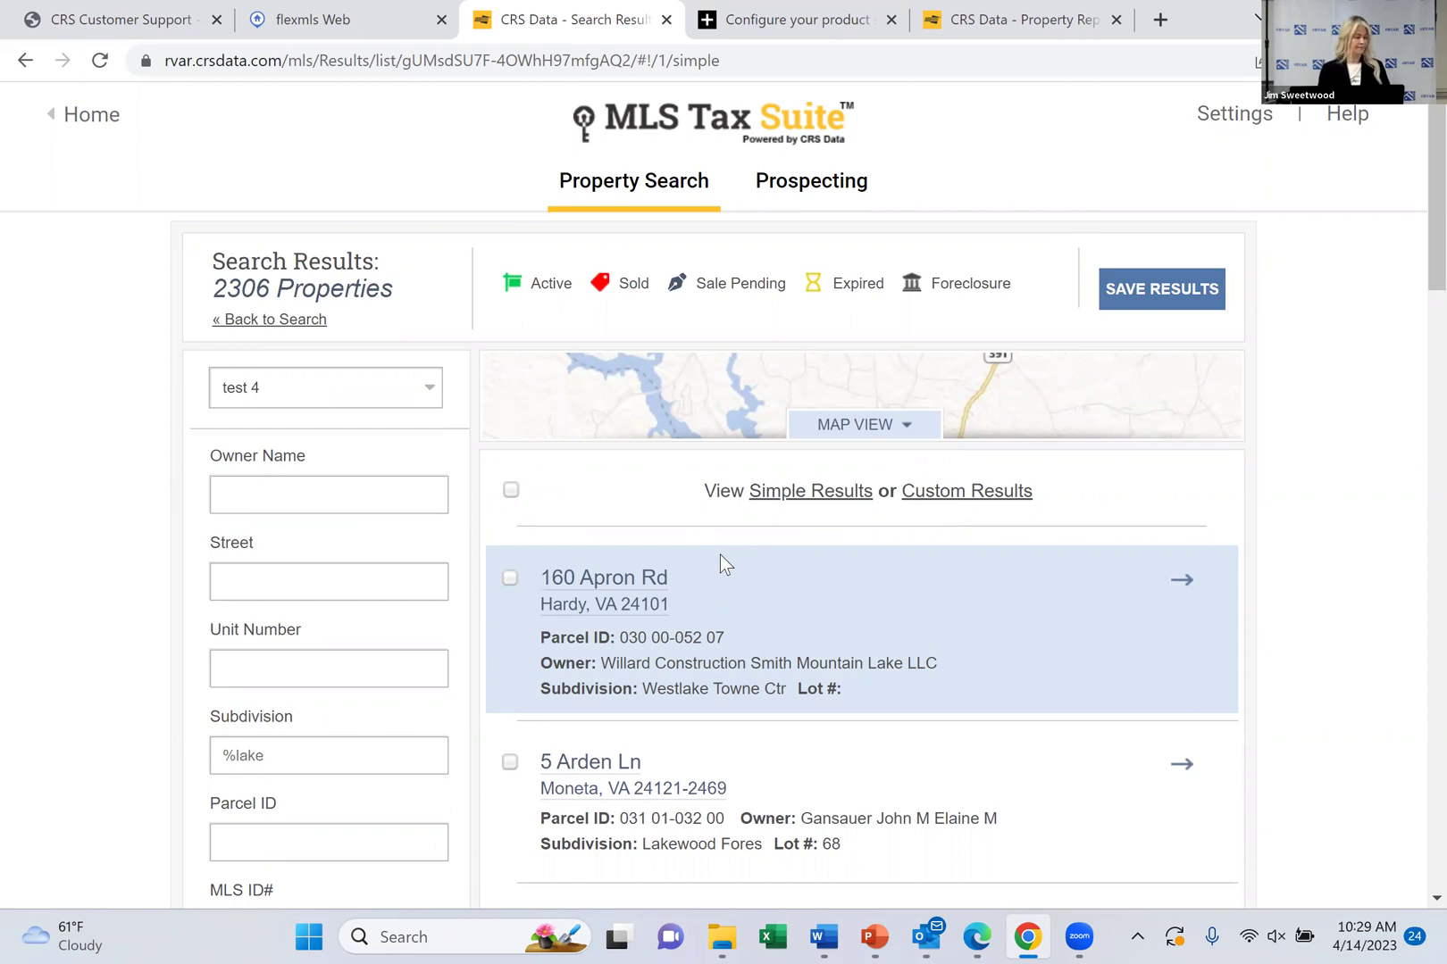
scroll(724, 563, "down", 1)
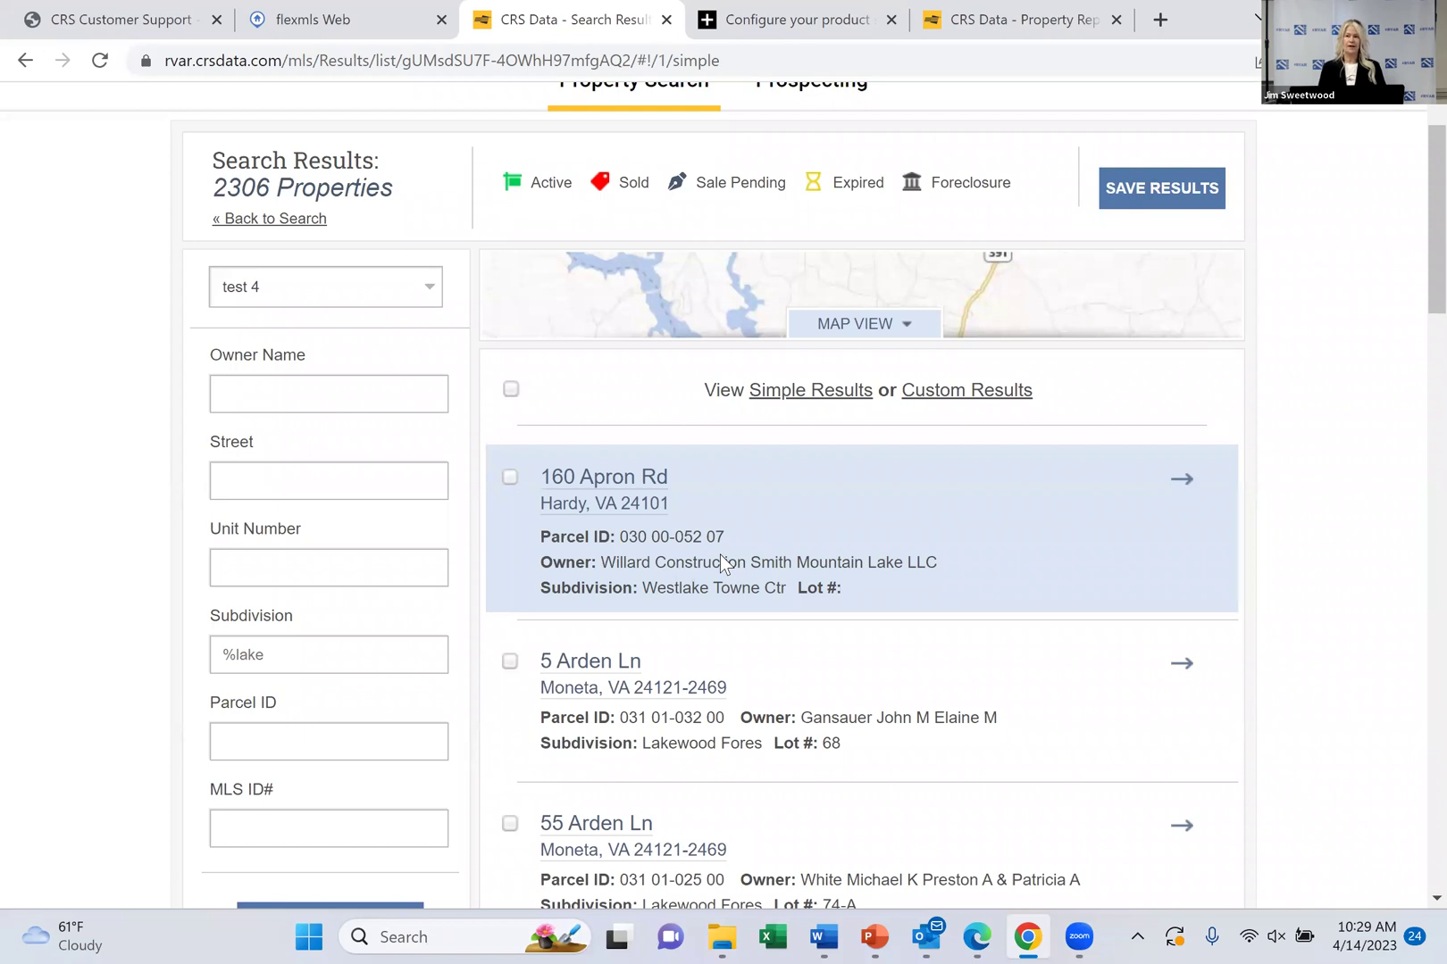
scroll(720, 562, "up", 1)
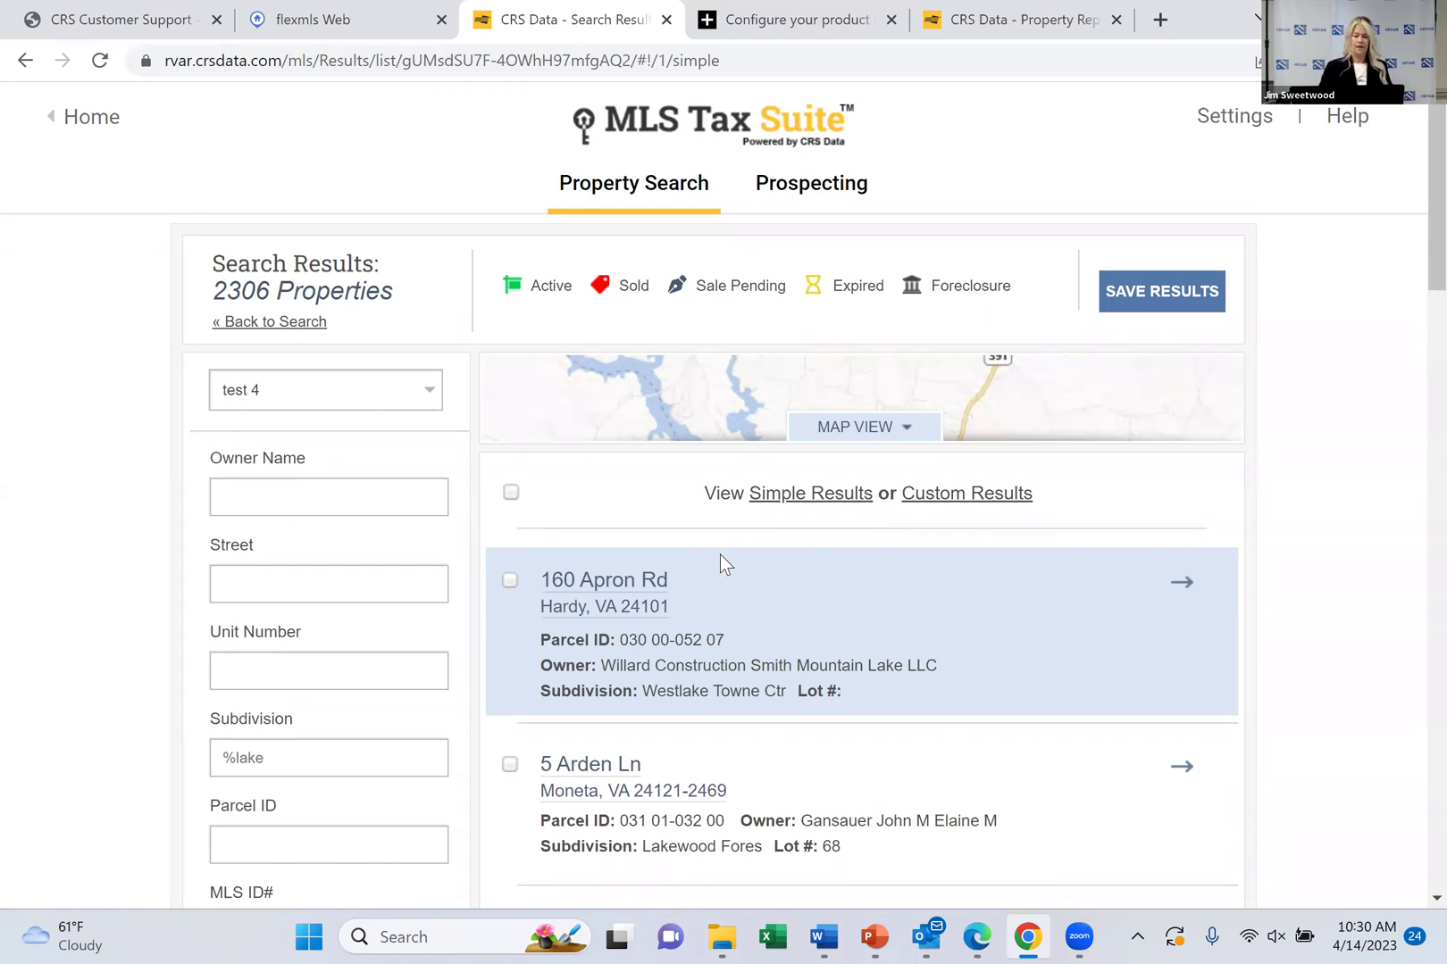
scroll(720, 555, "down", 4)
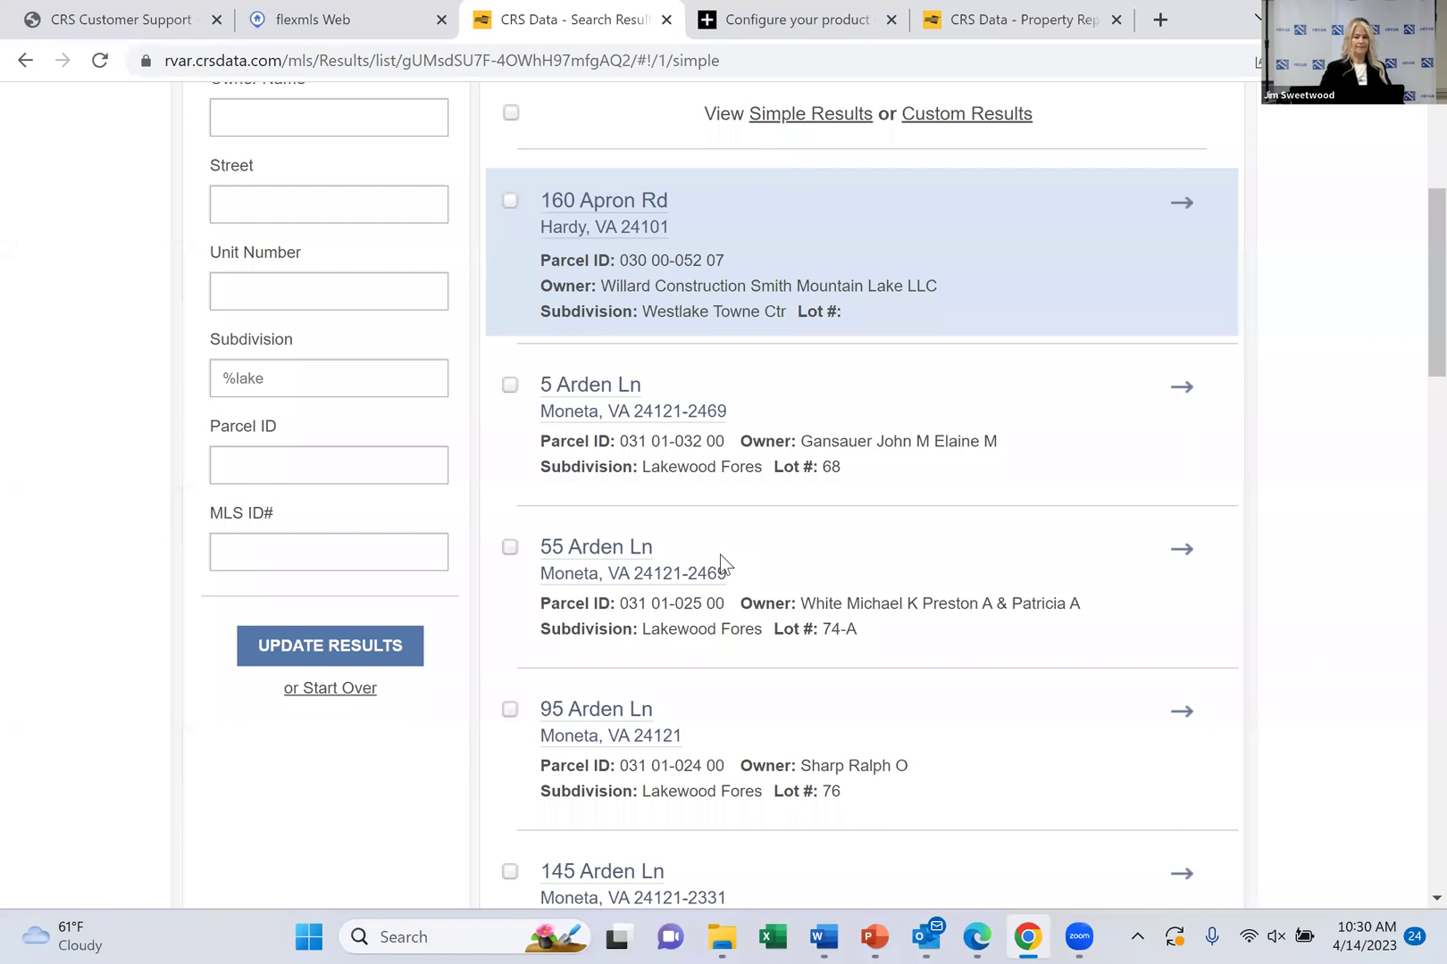
scroll(720, 555, "up", 4)
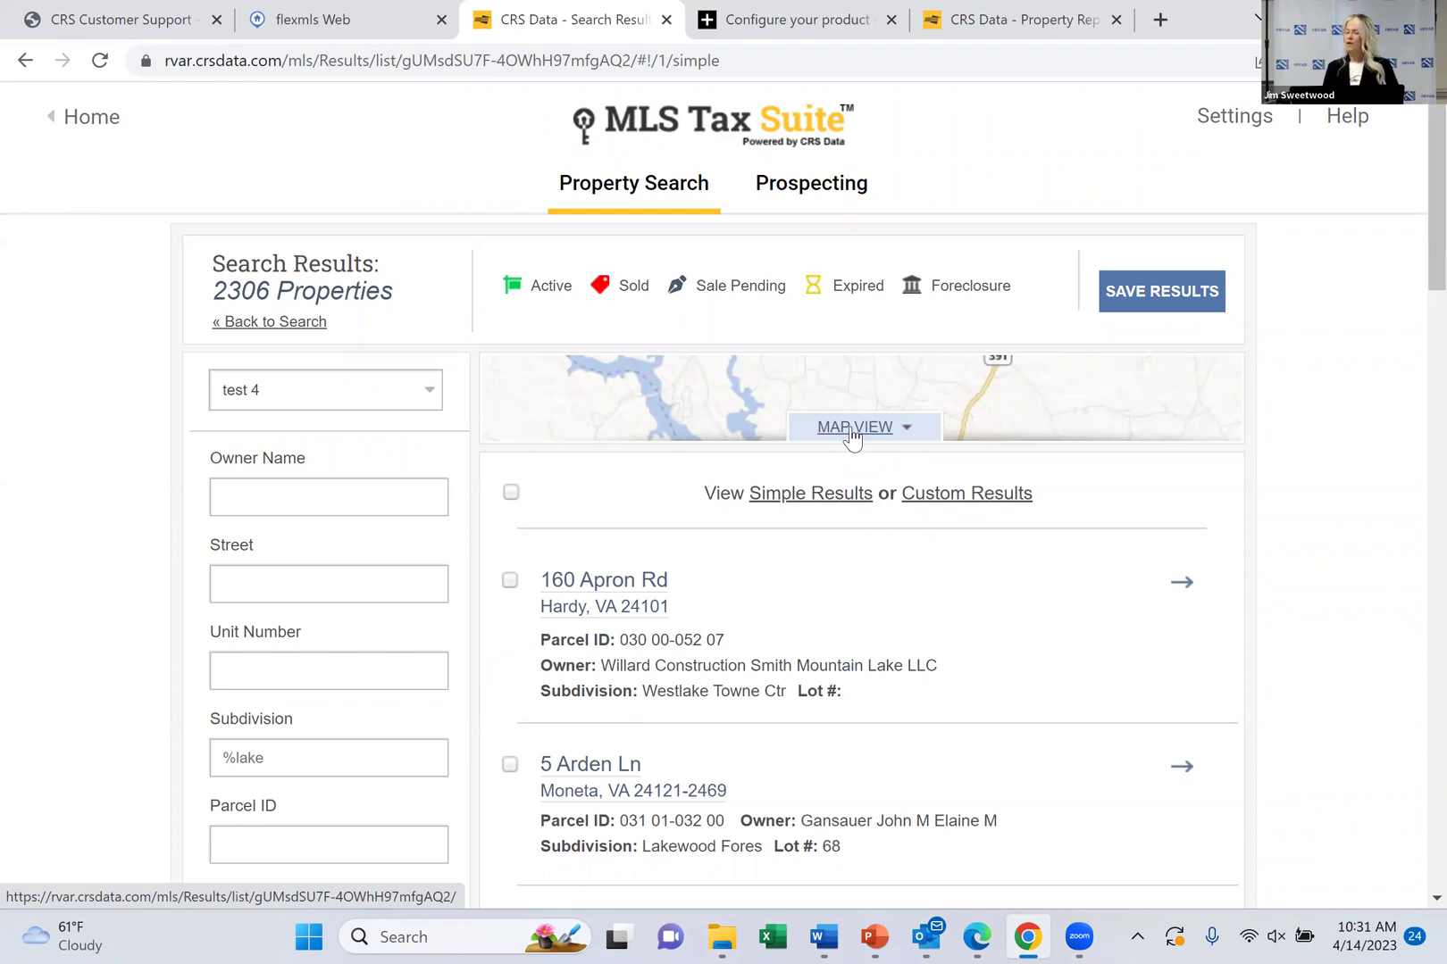
In Settings' Map/List View section, save List View and the Road map type as defaults
left_click(1253, 125)
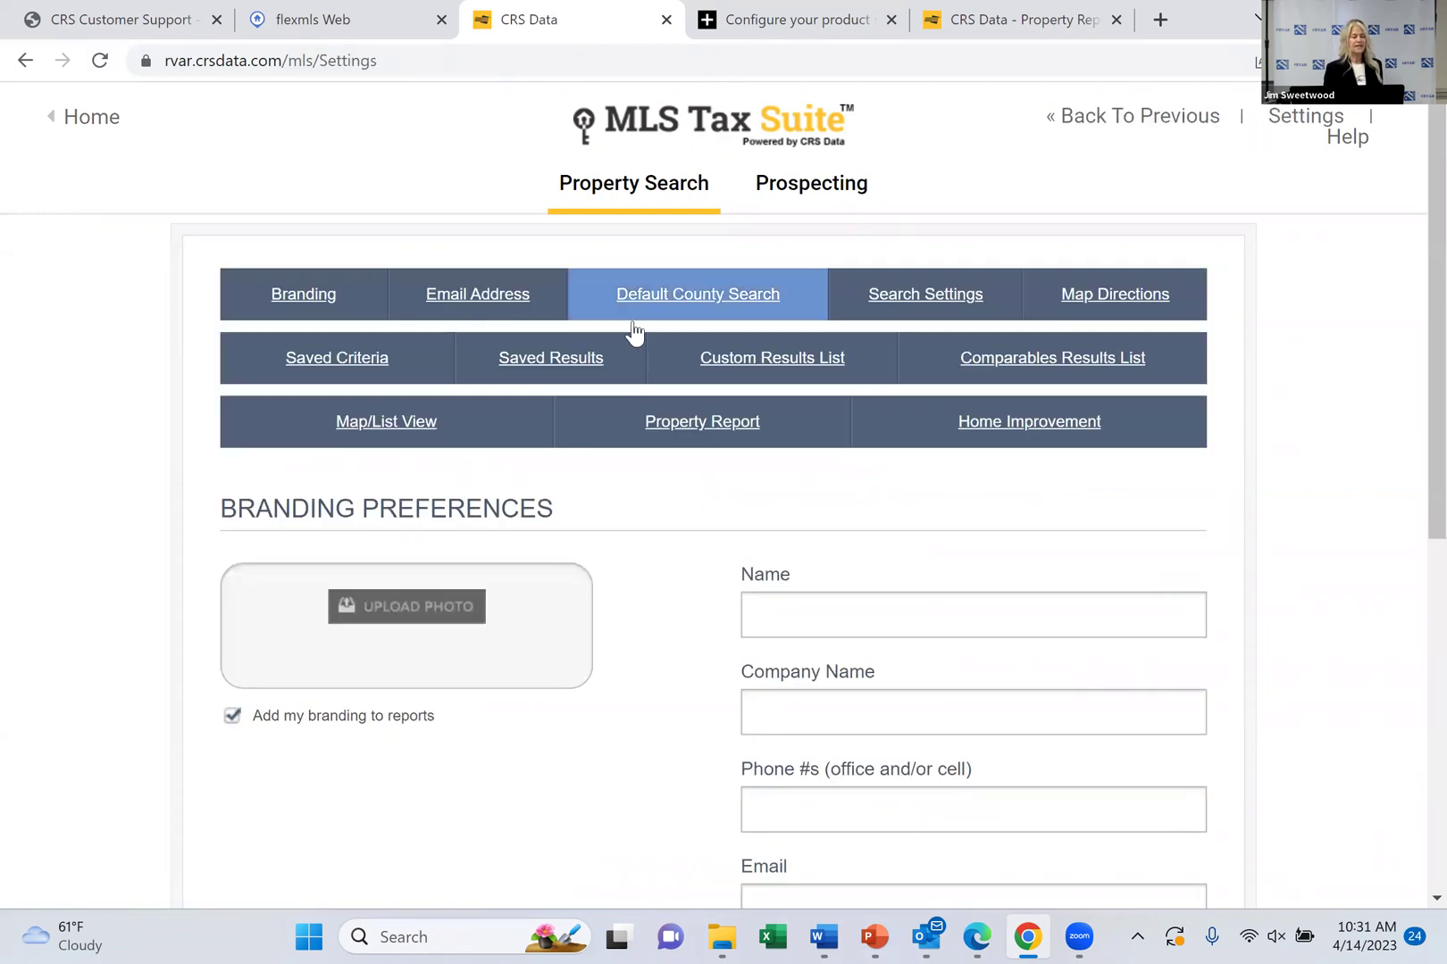
left_click(400, 425)
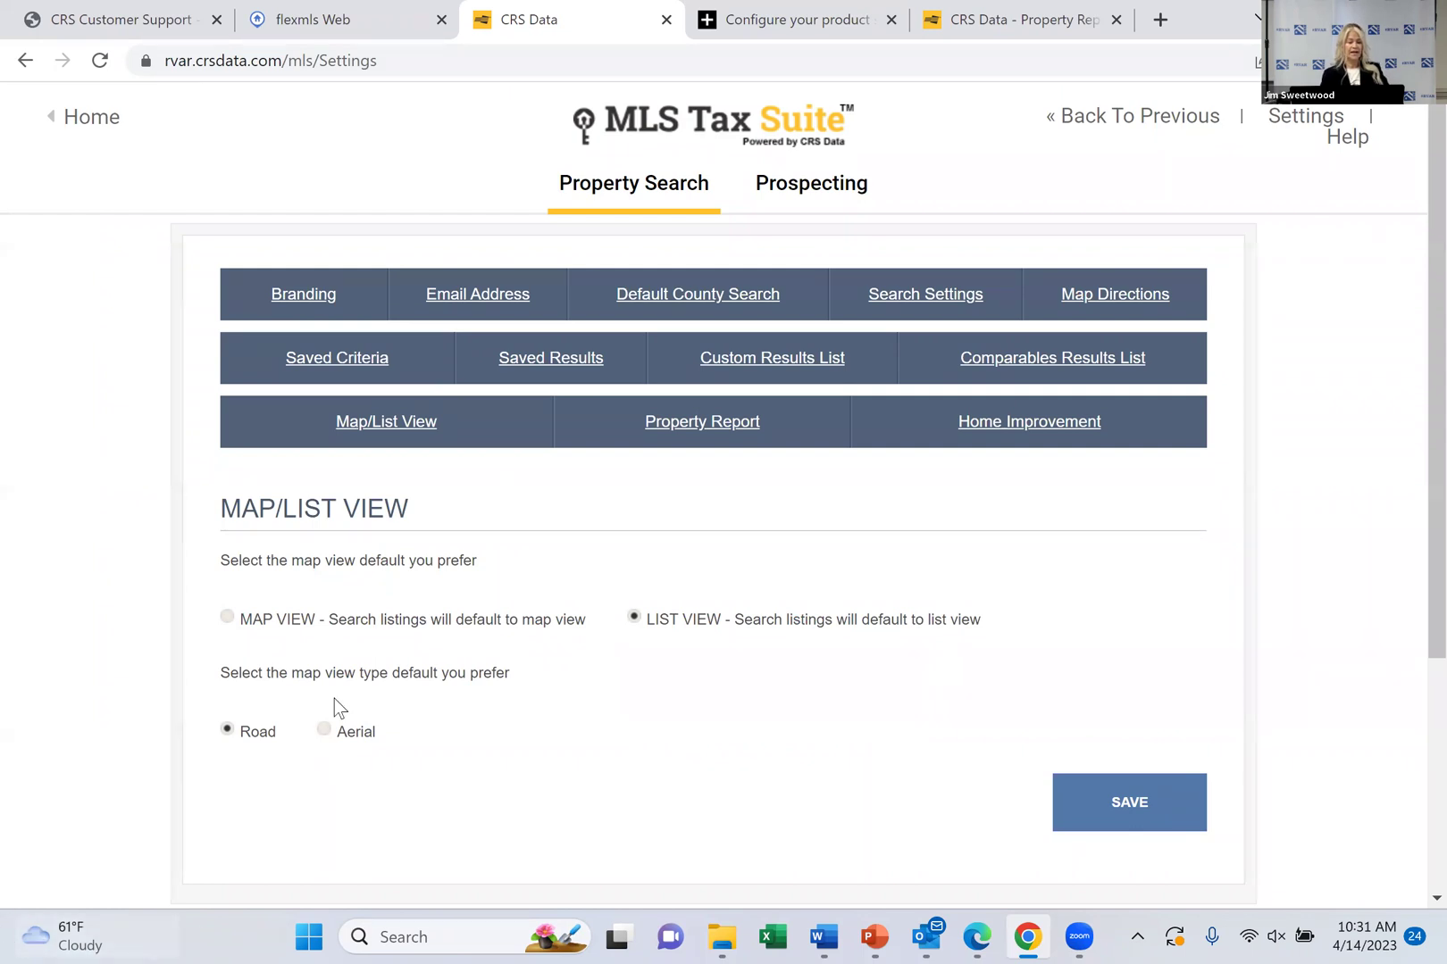
scroll(335, 698, "down", 2)
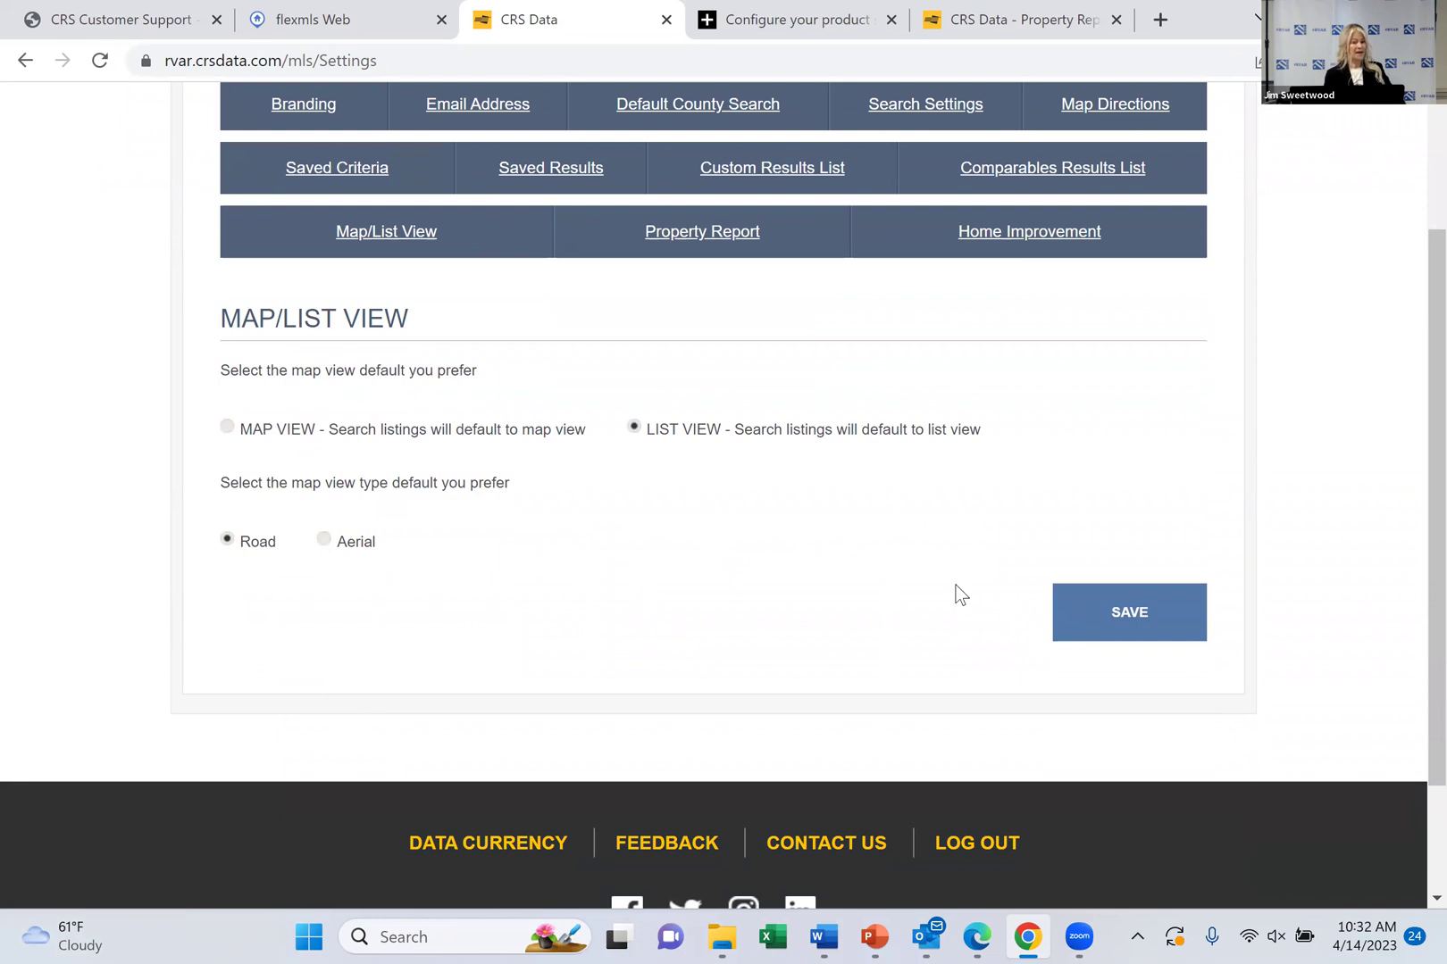
left_click(1189, 616)
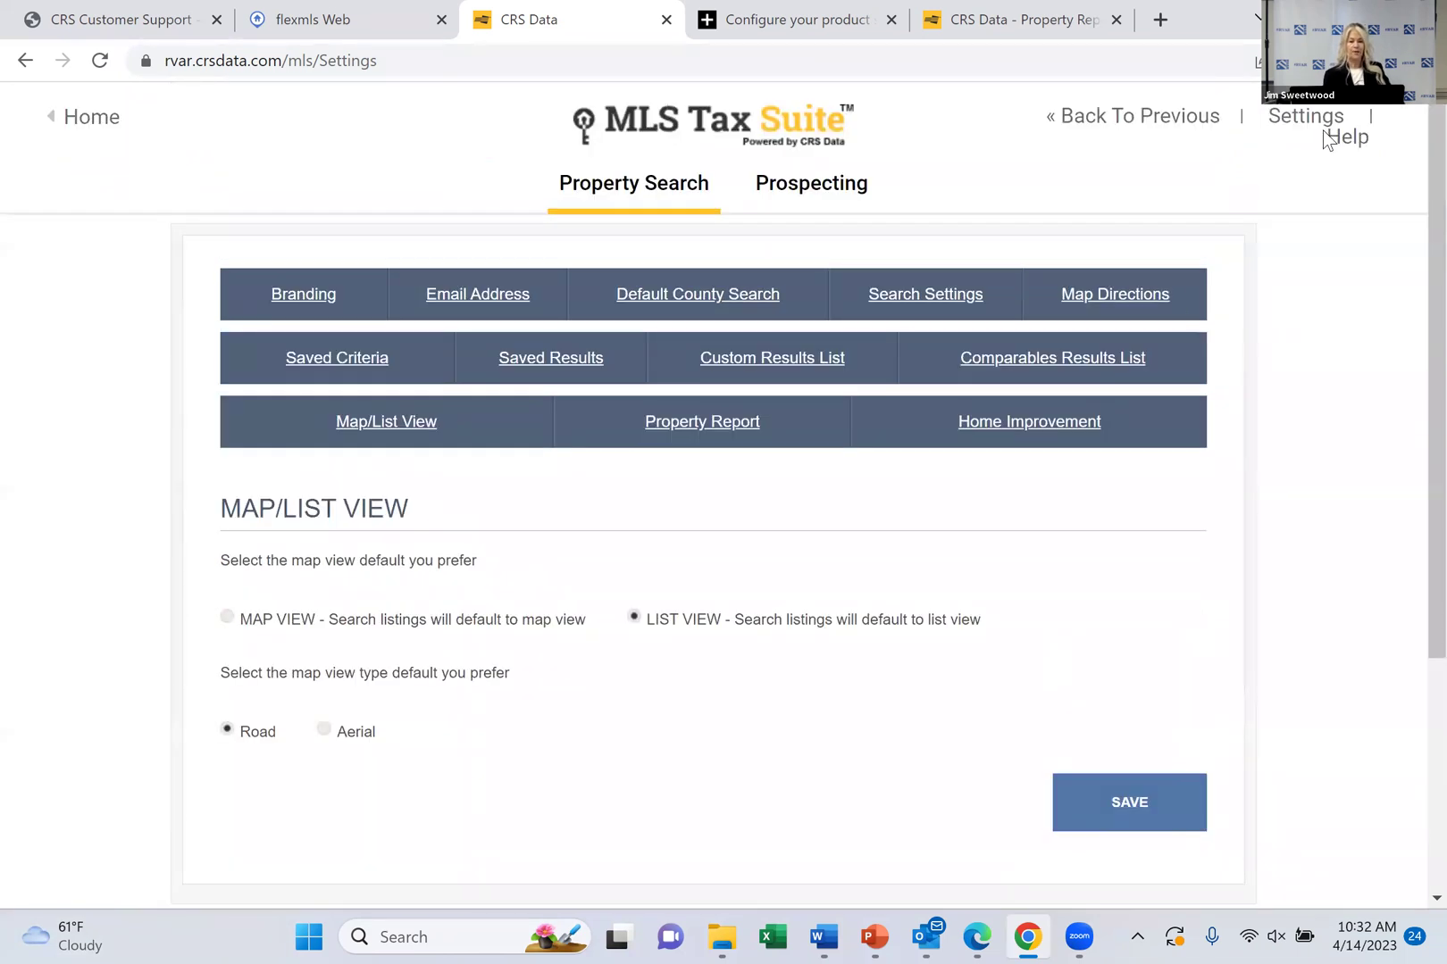
left_click(1156, 125)
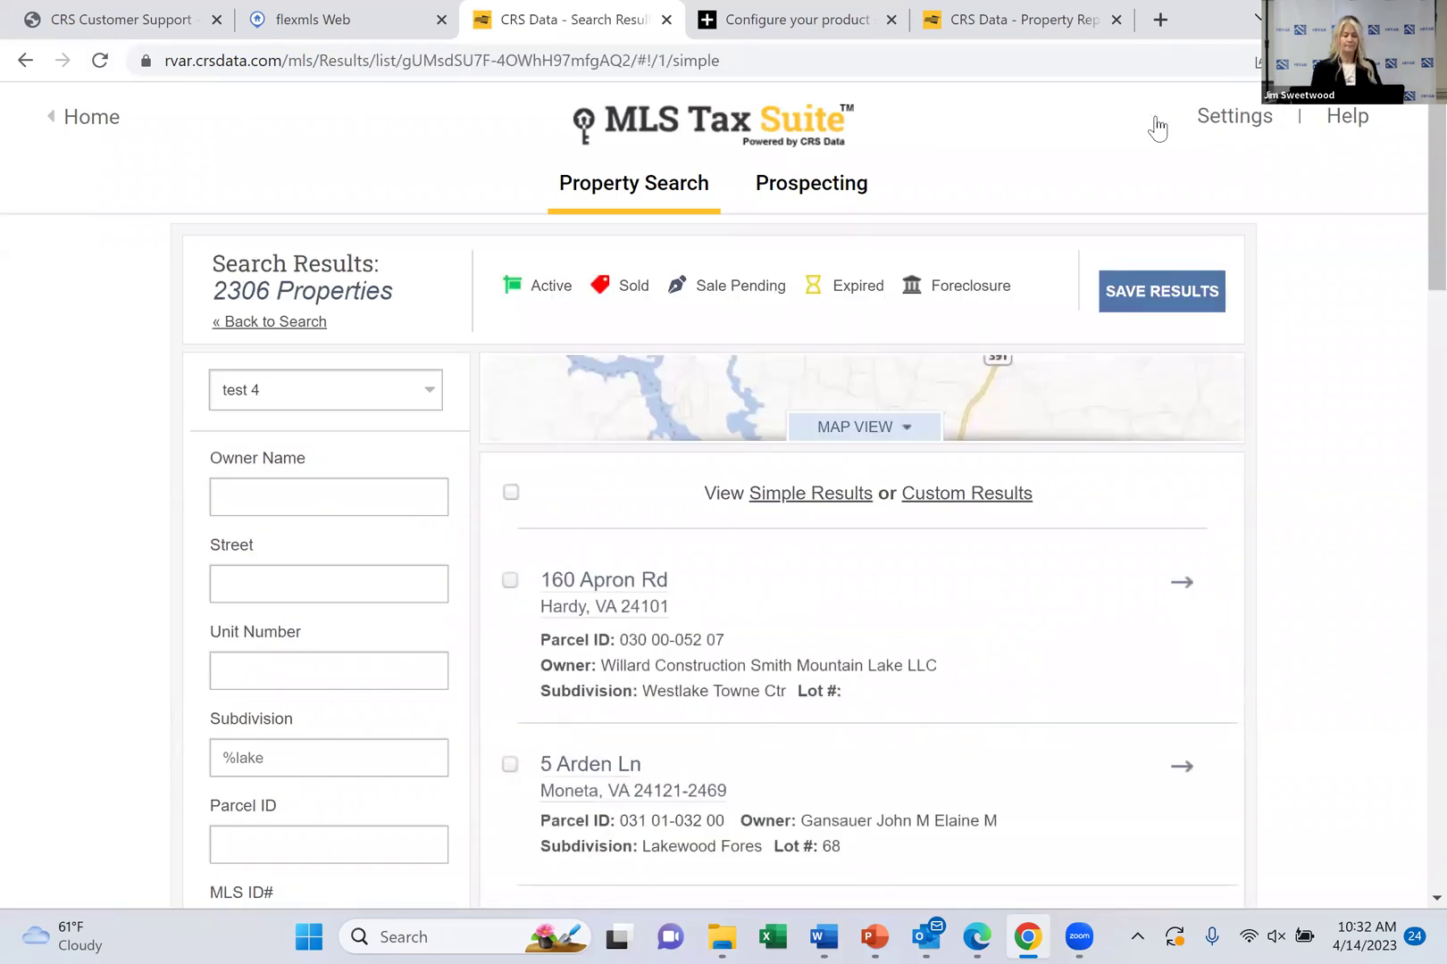
left_click(842, 431)
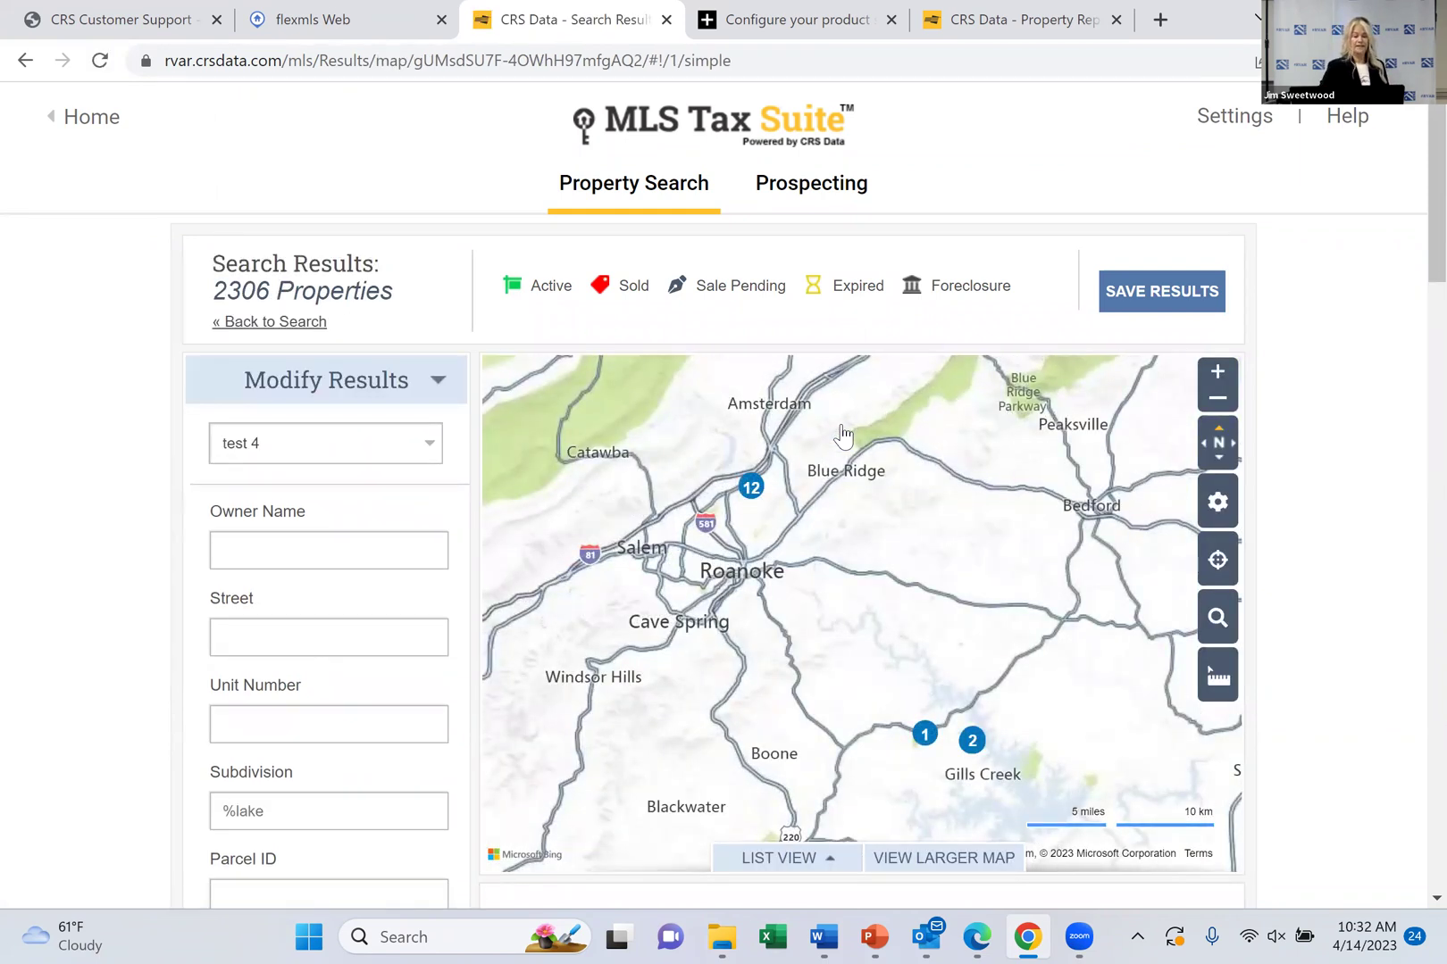
scroll(842, 435, "down", 4)
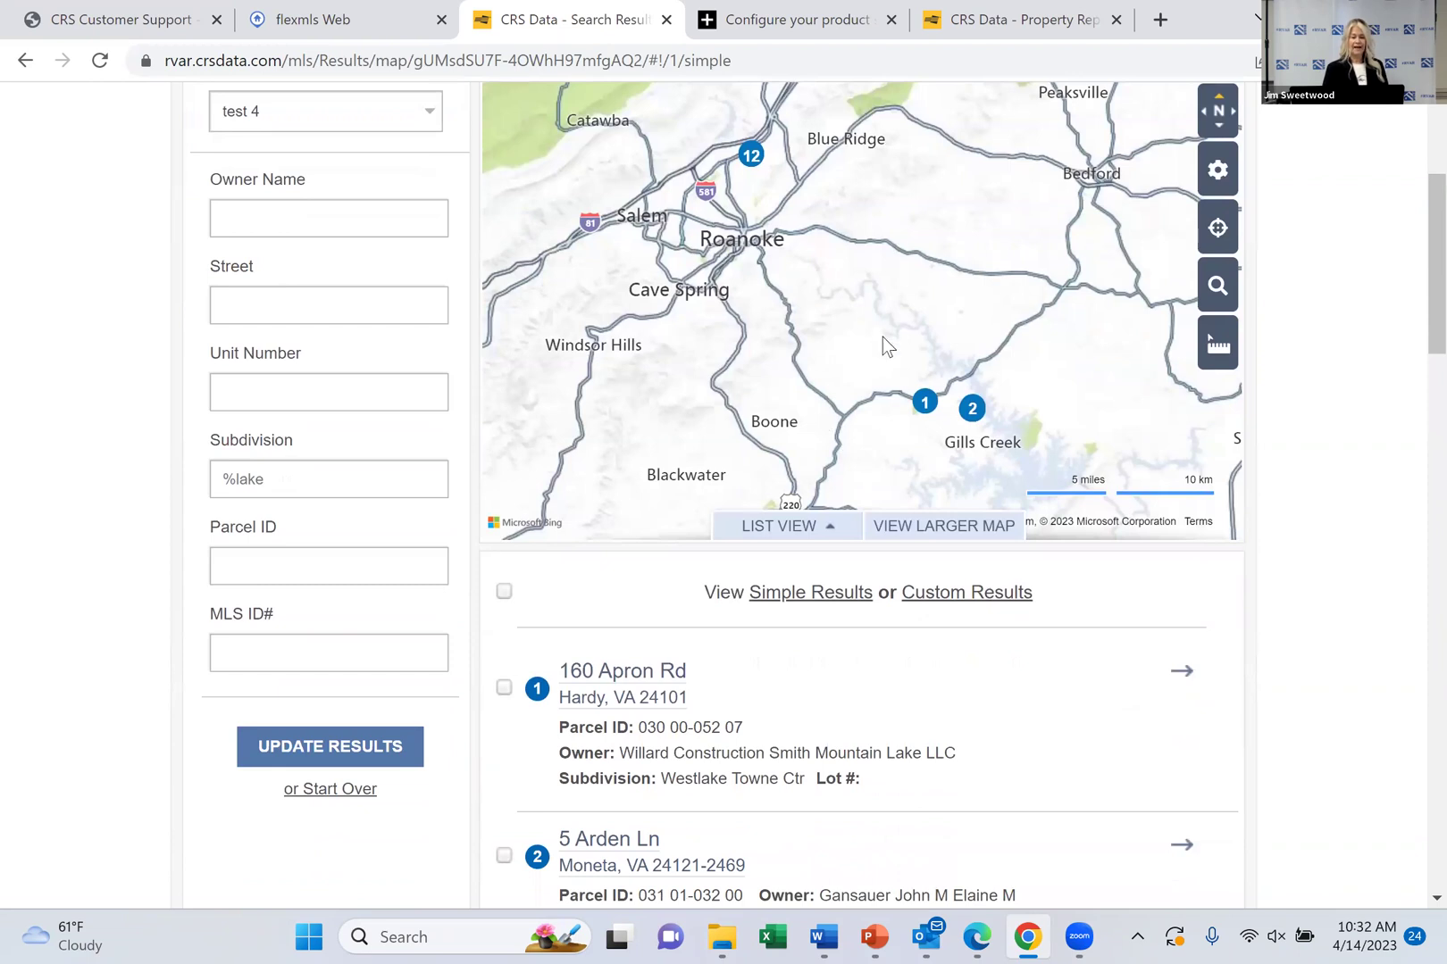
left_click(925, 402)
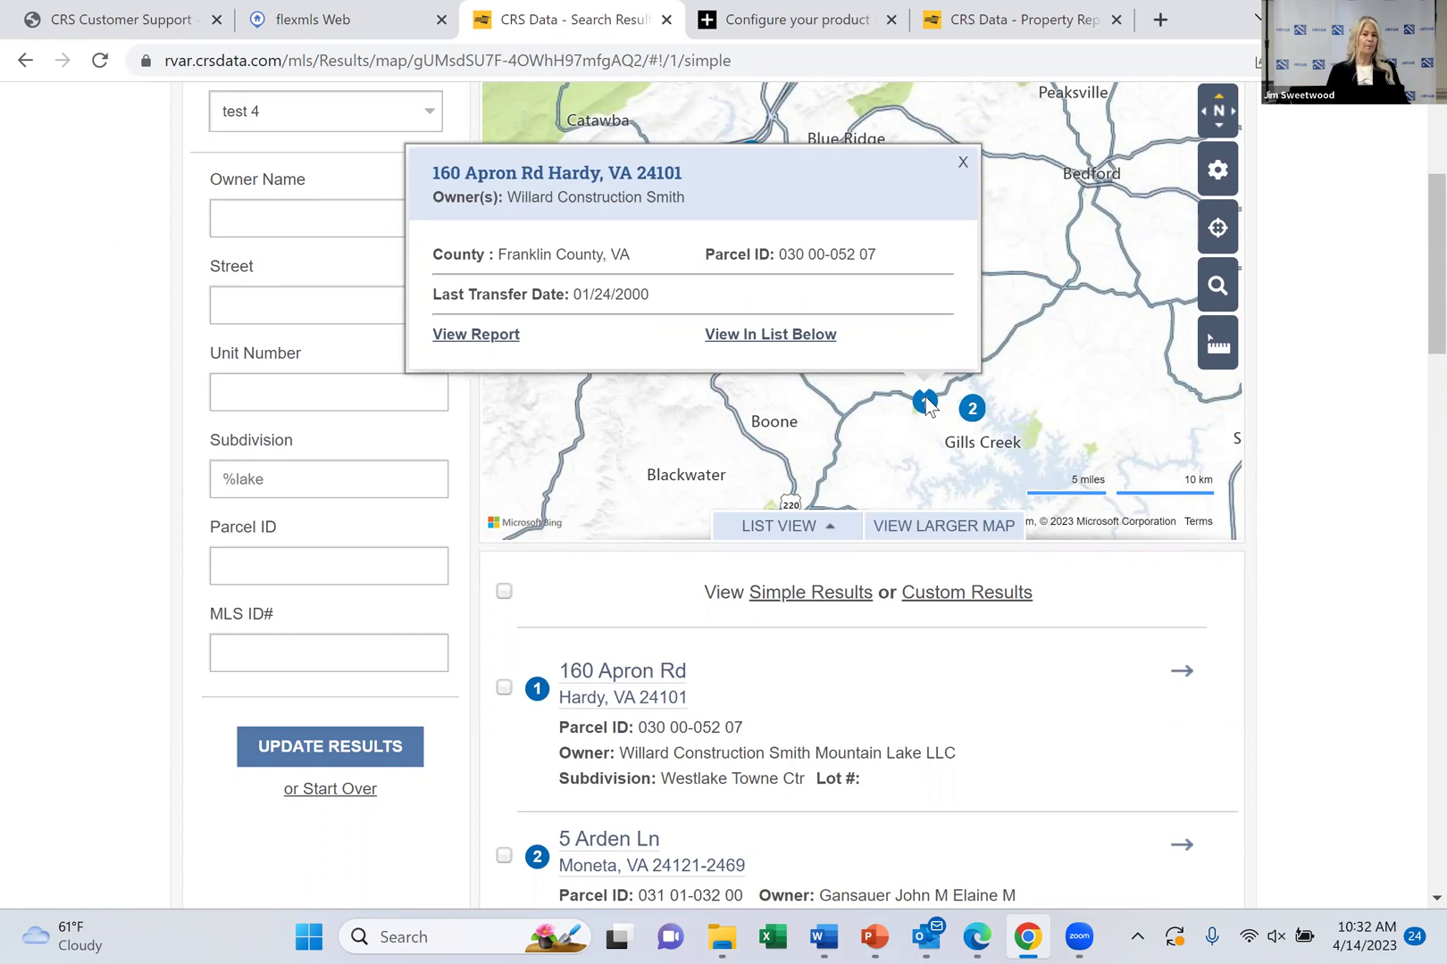
scroll(926, 400, "down", 3)
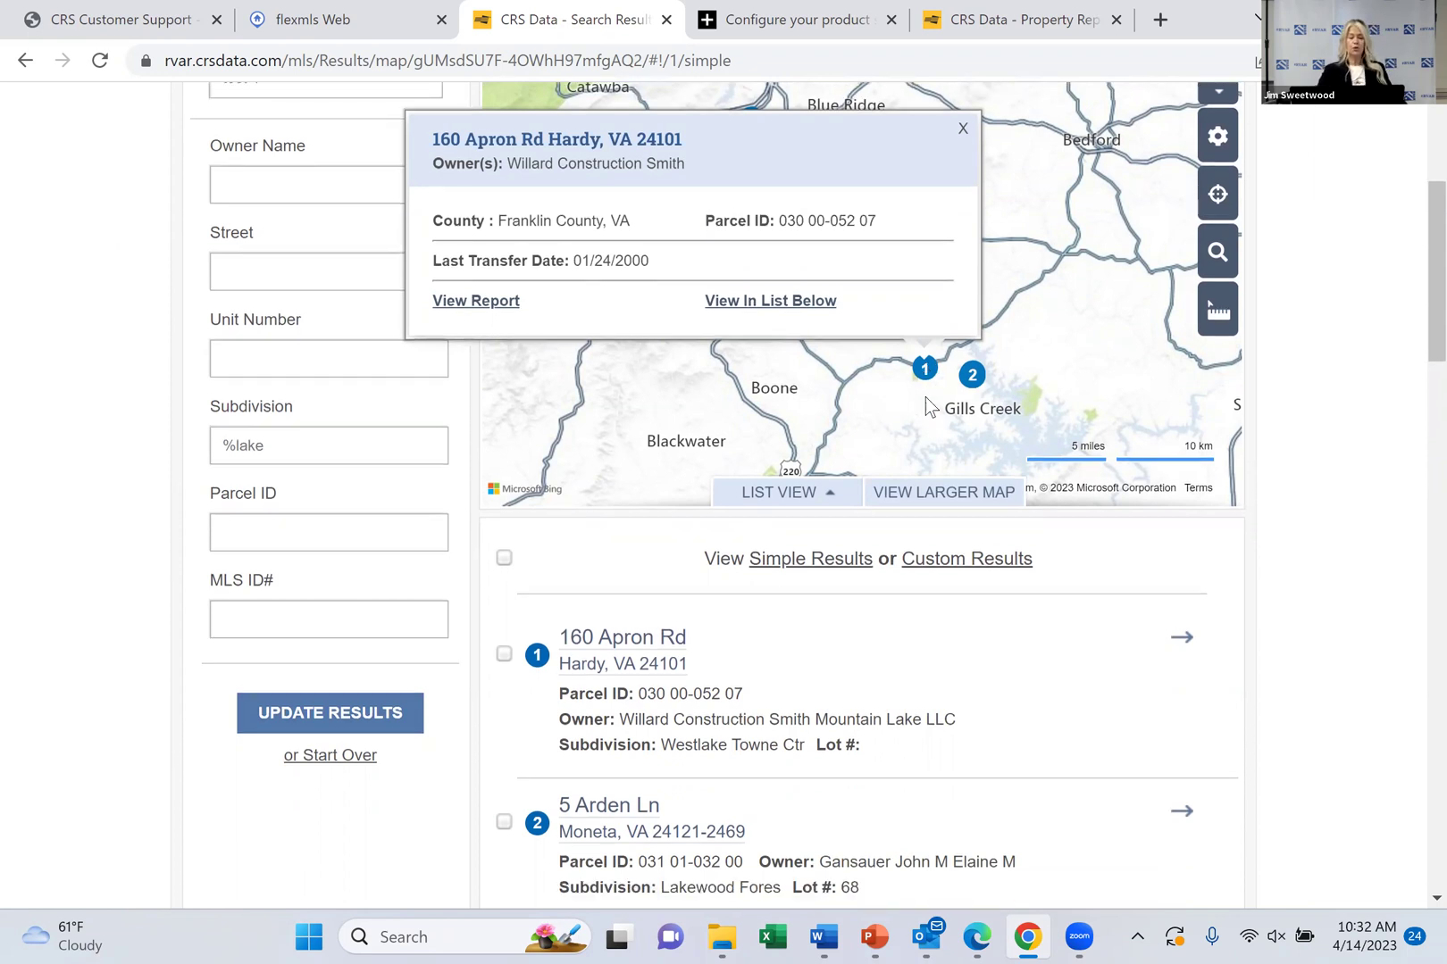
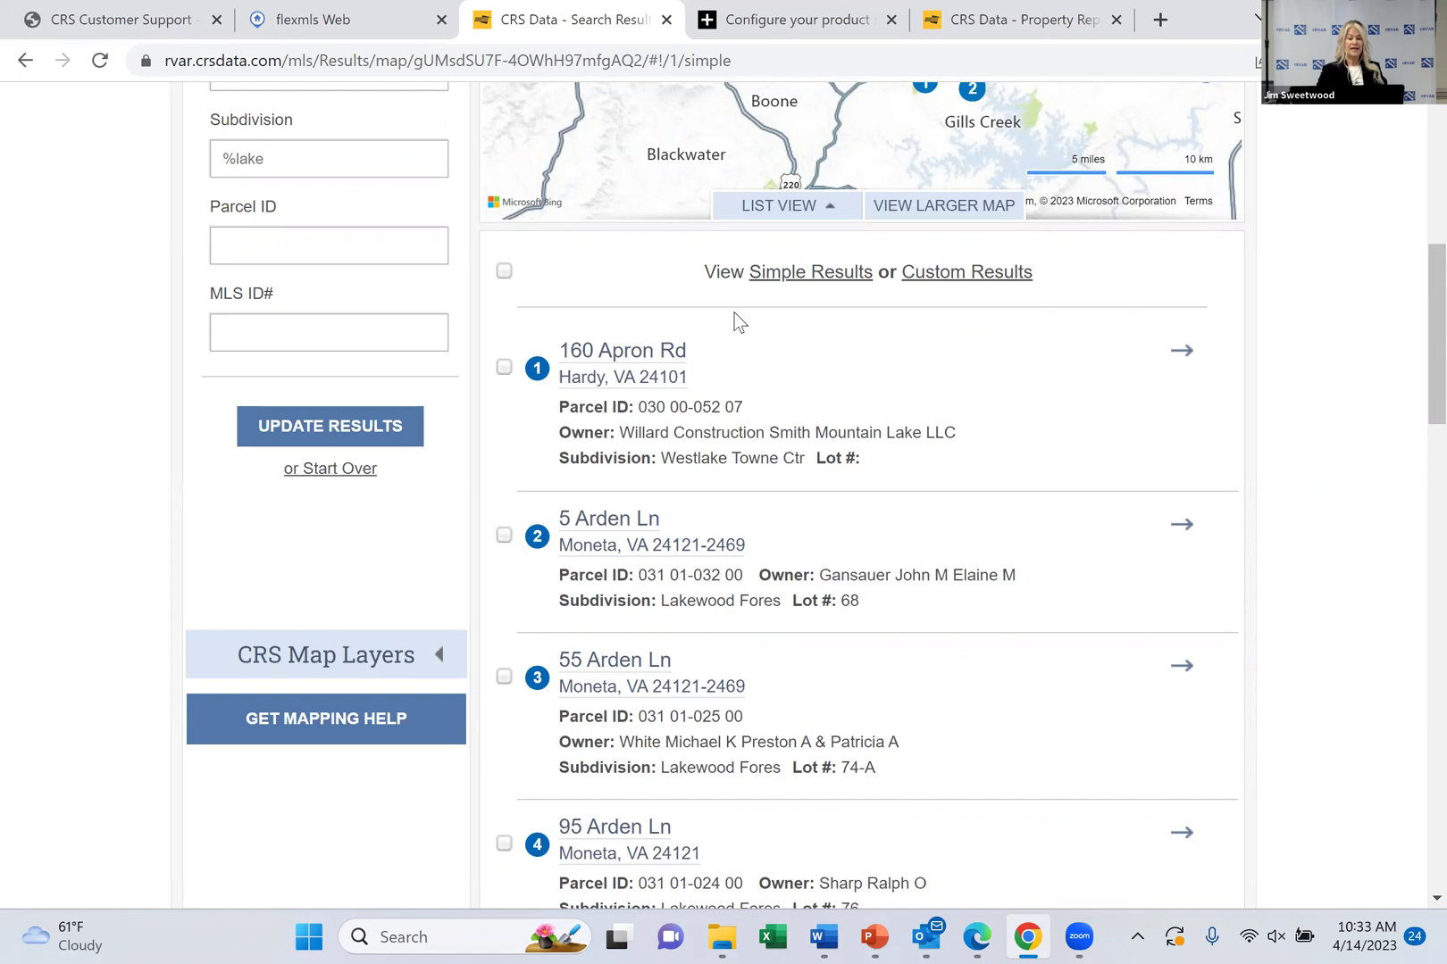
Change the results view from 15 to 30 results per page
scroll(733, 314, "up", 3)
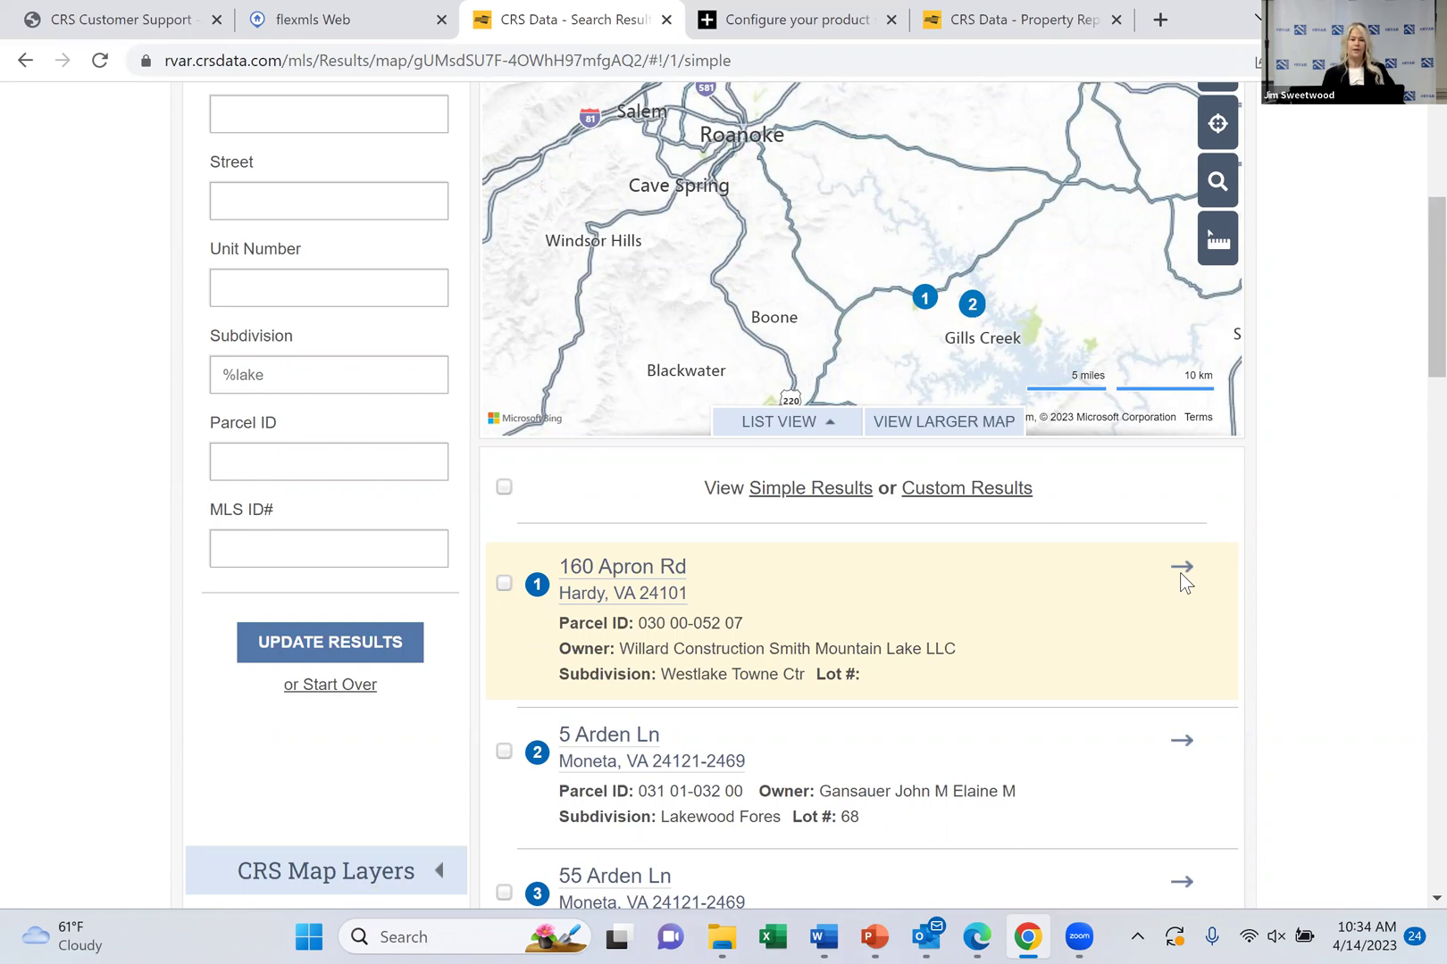
scroll(1181, 579, "up", 3)
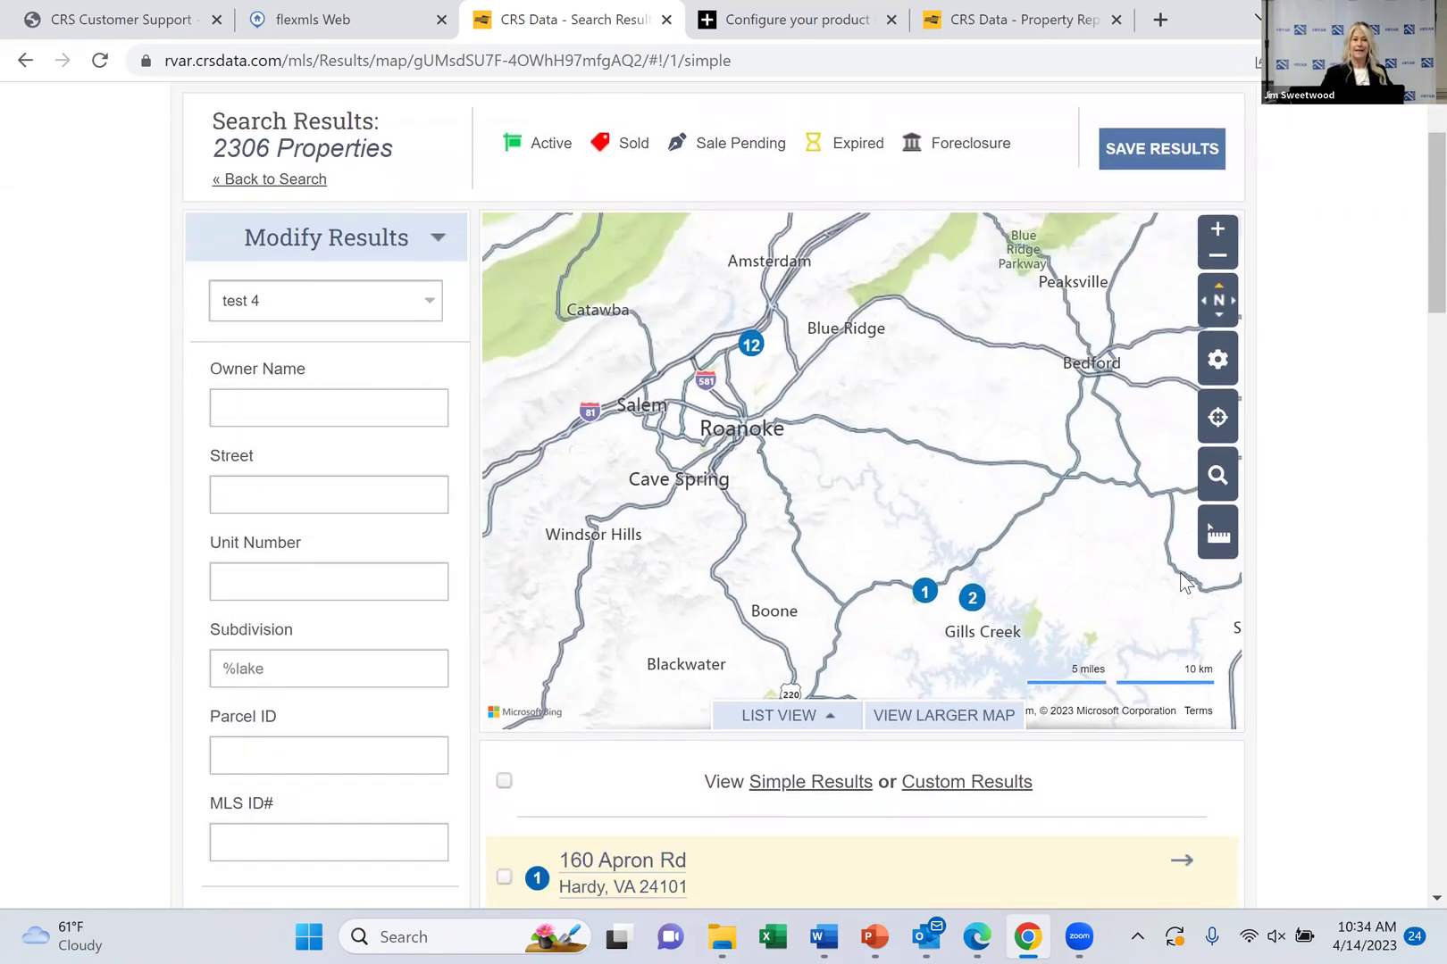
scroll(1180, 579, "down", 3)
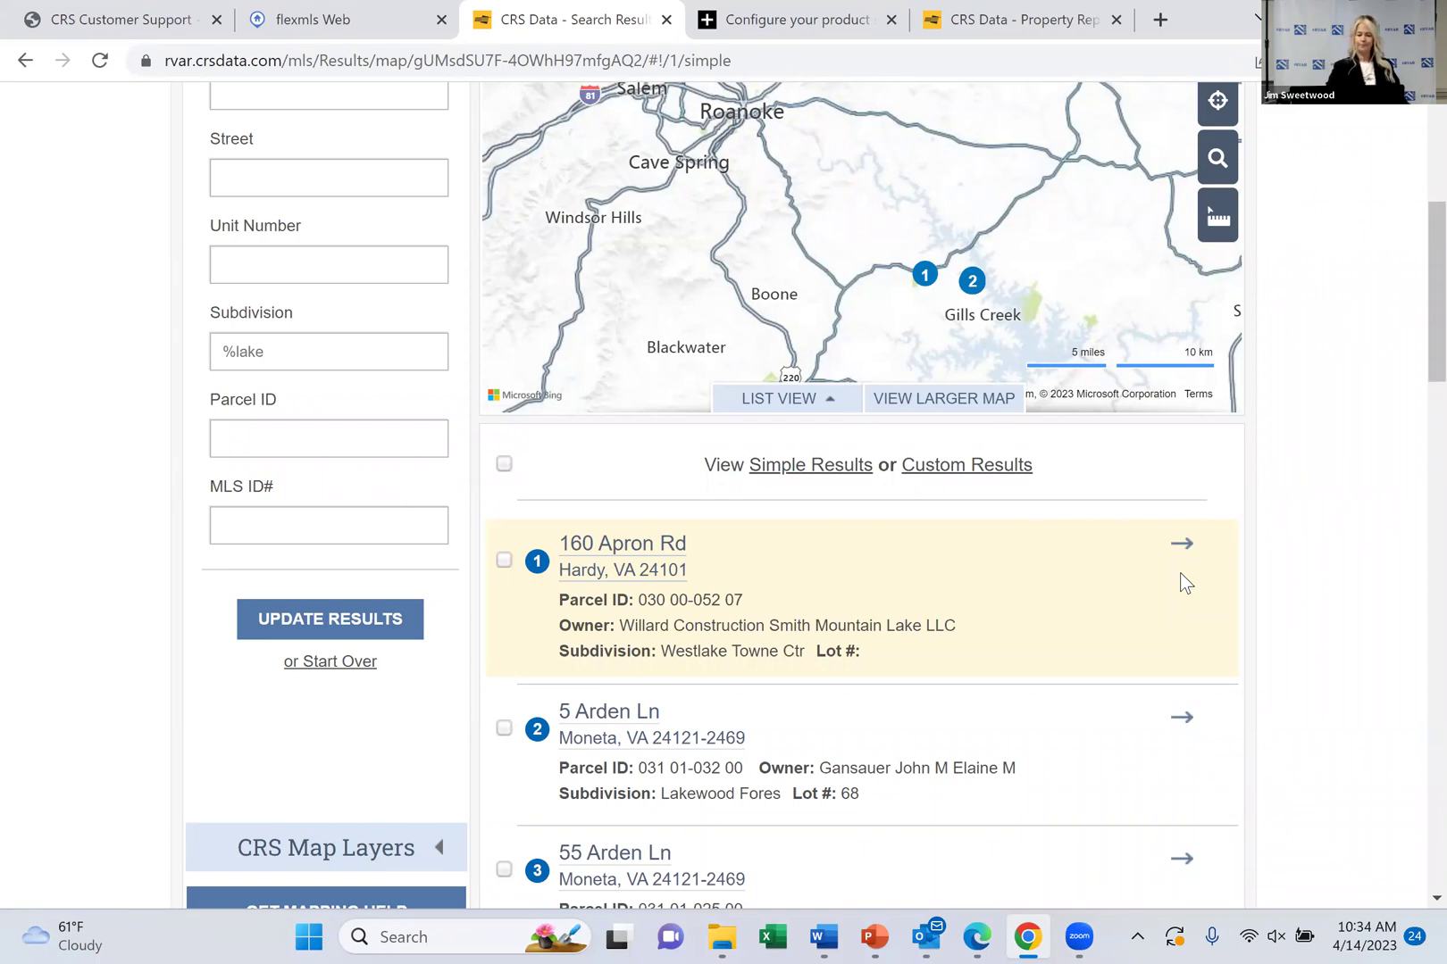
scroll(1180, 576, "down", 3)
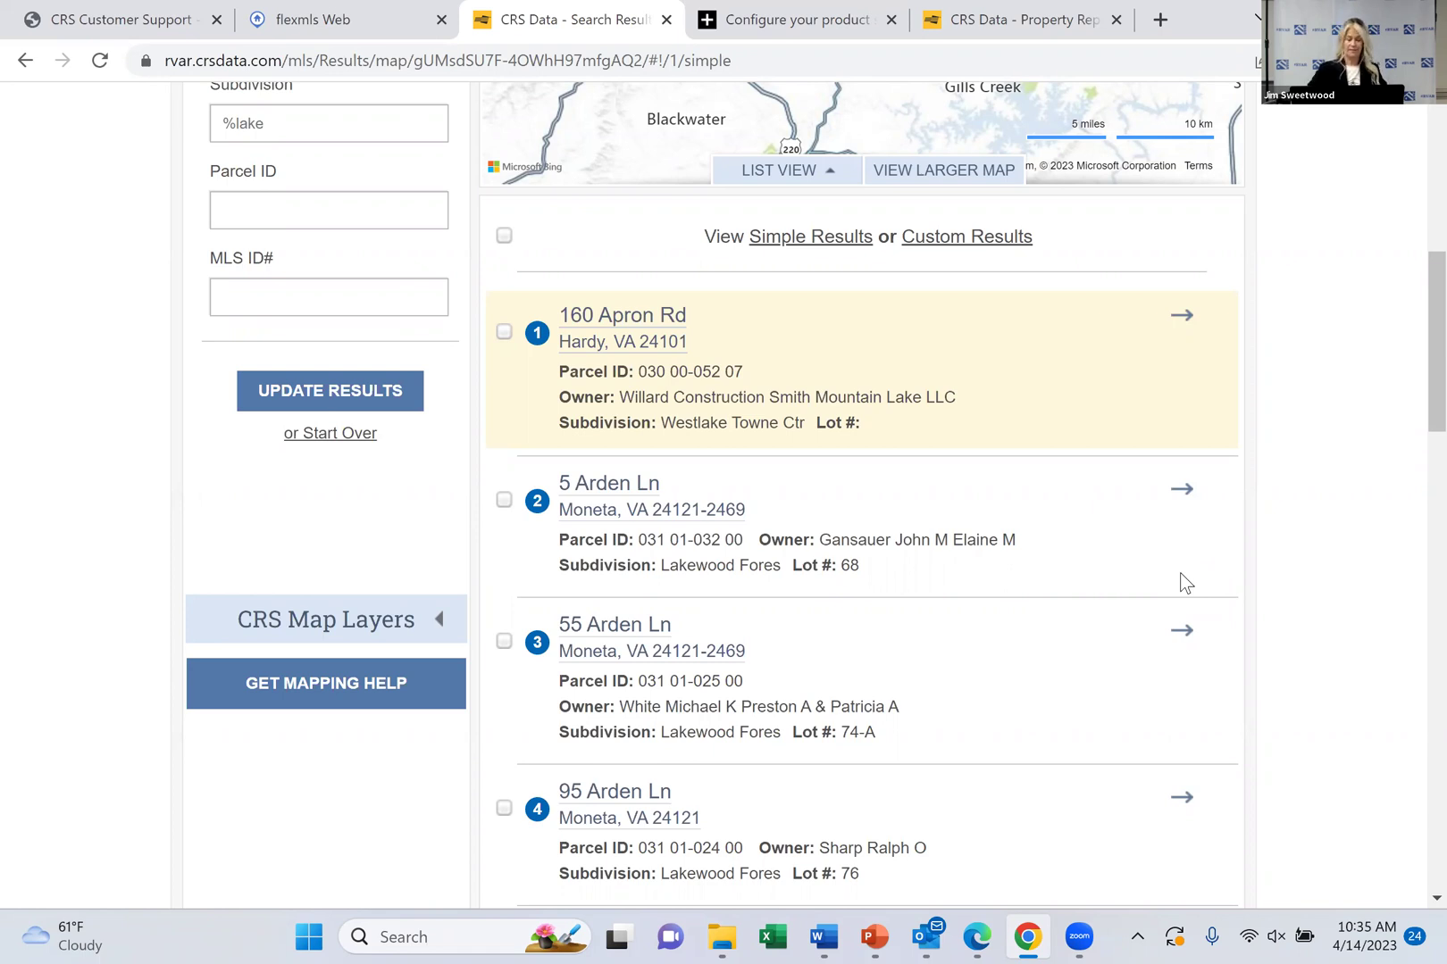
scroll(1180, 574, "down", 8)
scroll(1180, 573, "down", 9)
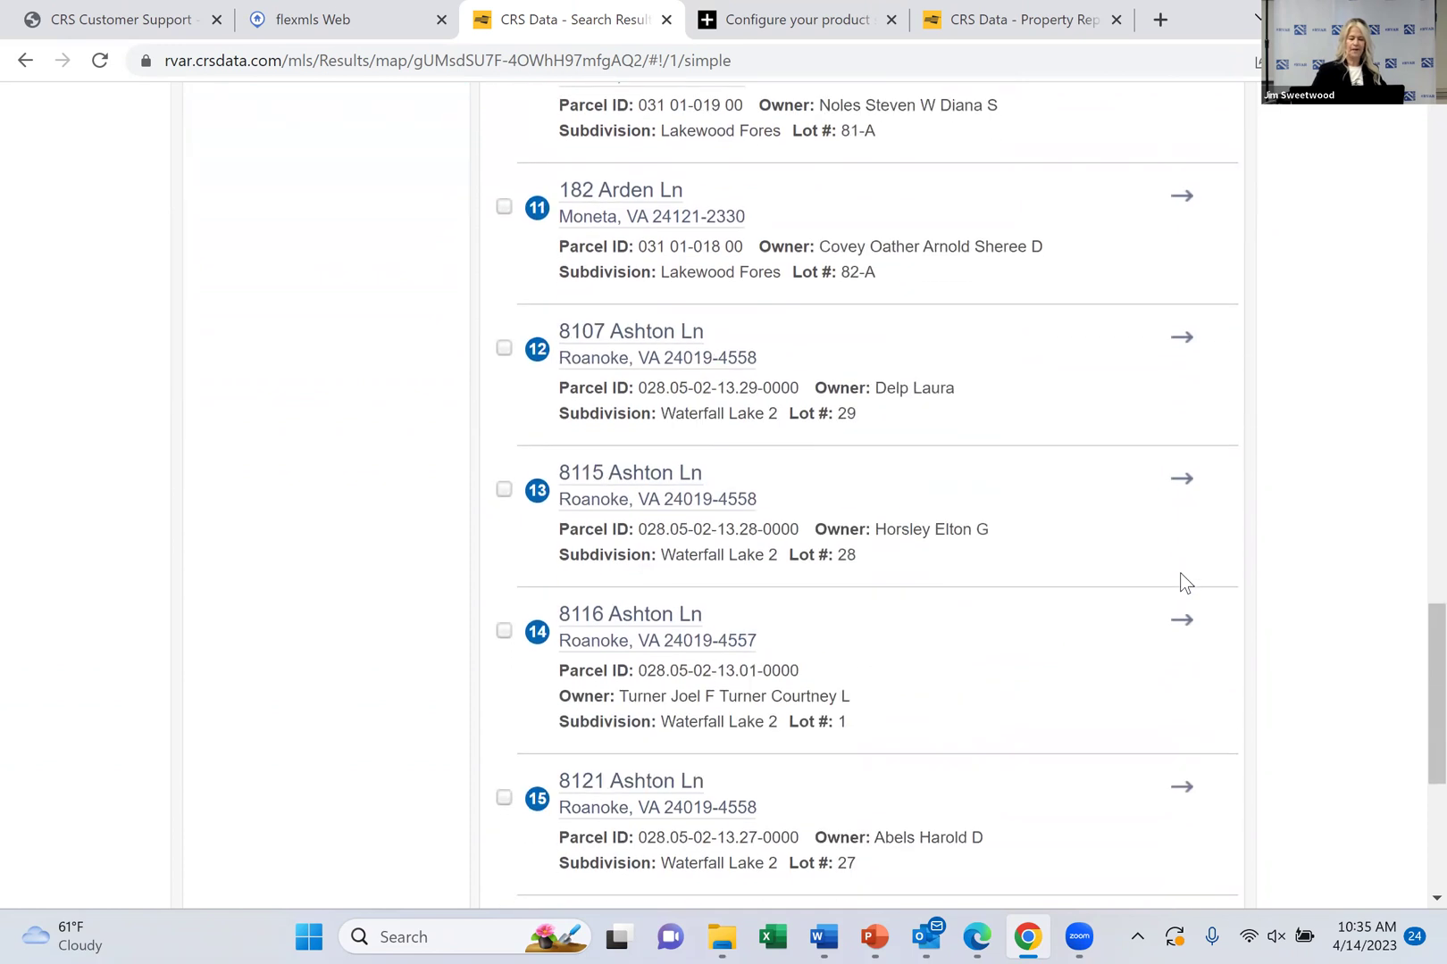
scroll(1180, 574, "down", 4)
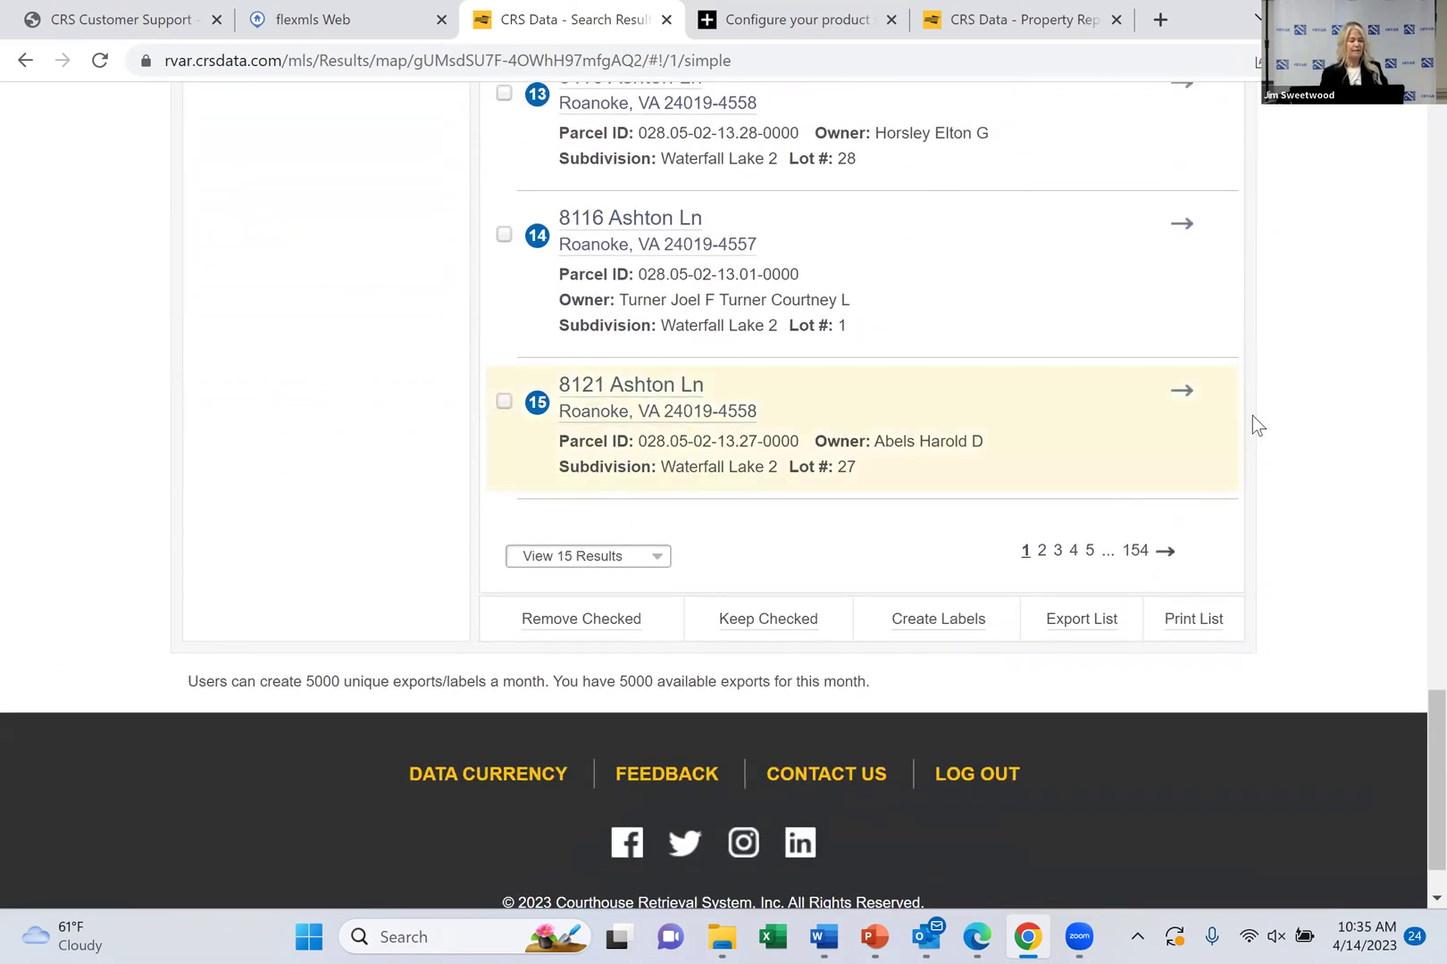
left_click(662, 559)
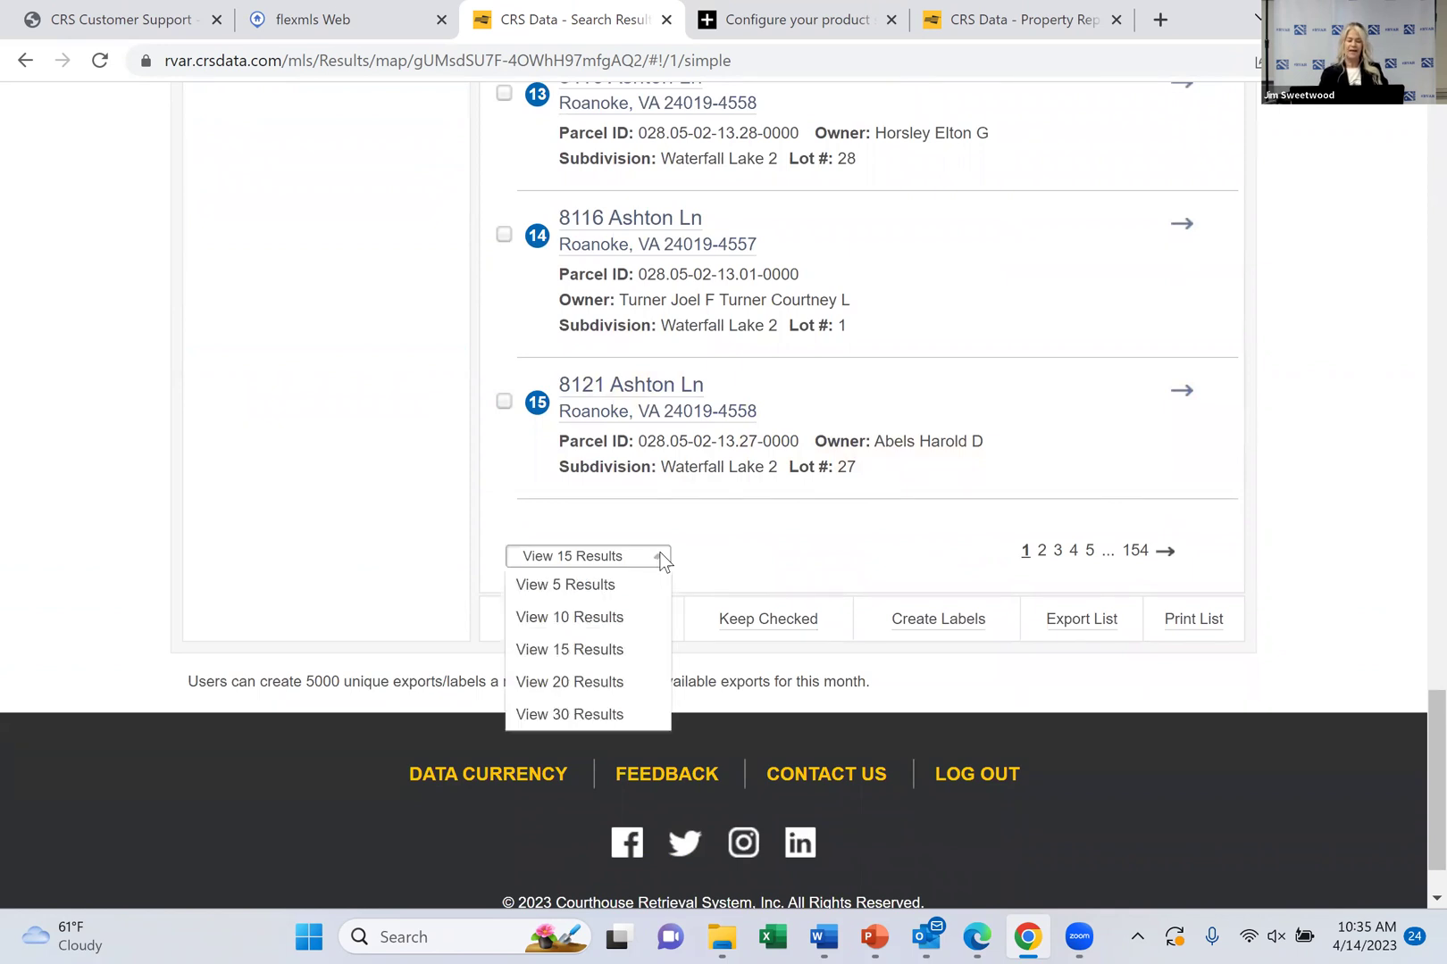
left_click(592, 716)
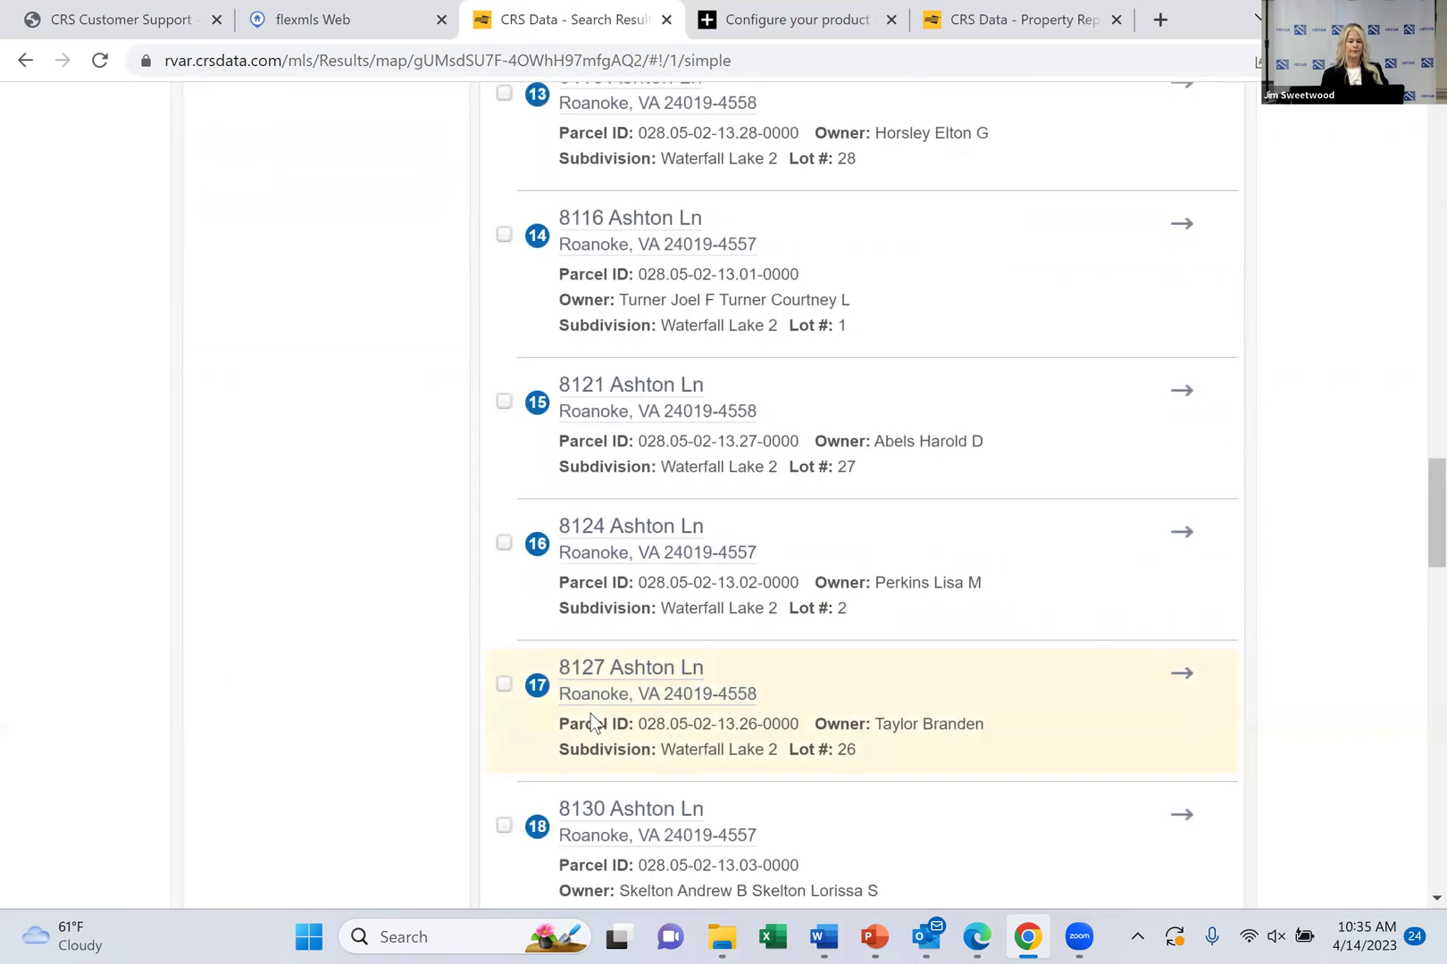
Go to page 5 of the results, showing Westlake Pointe Townhomes parcels in Hardy, VA
scroll(591, 714, "down", 10)
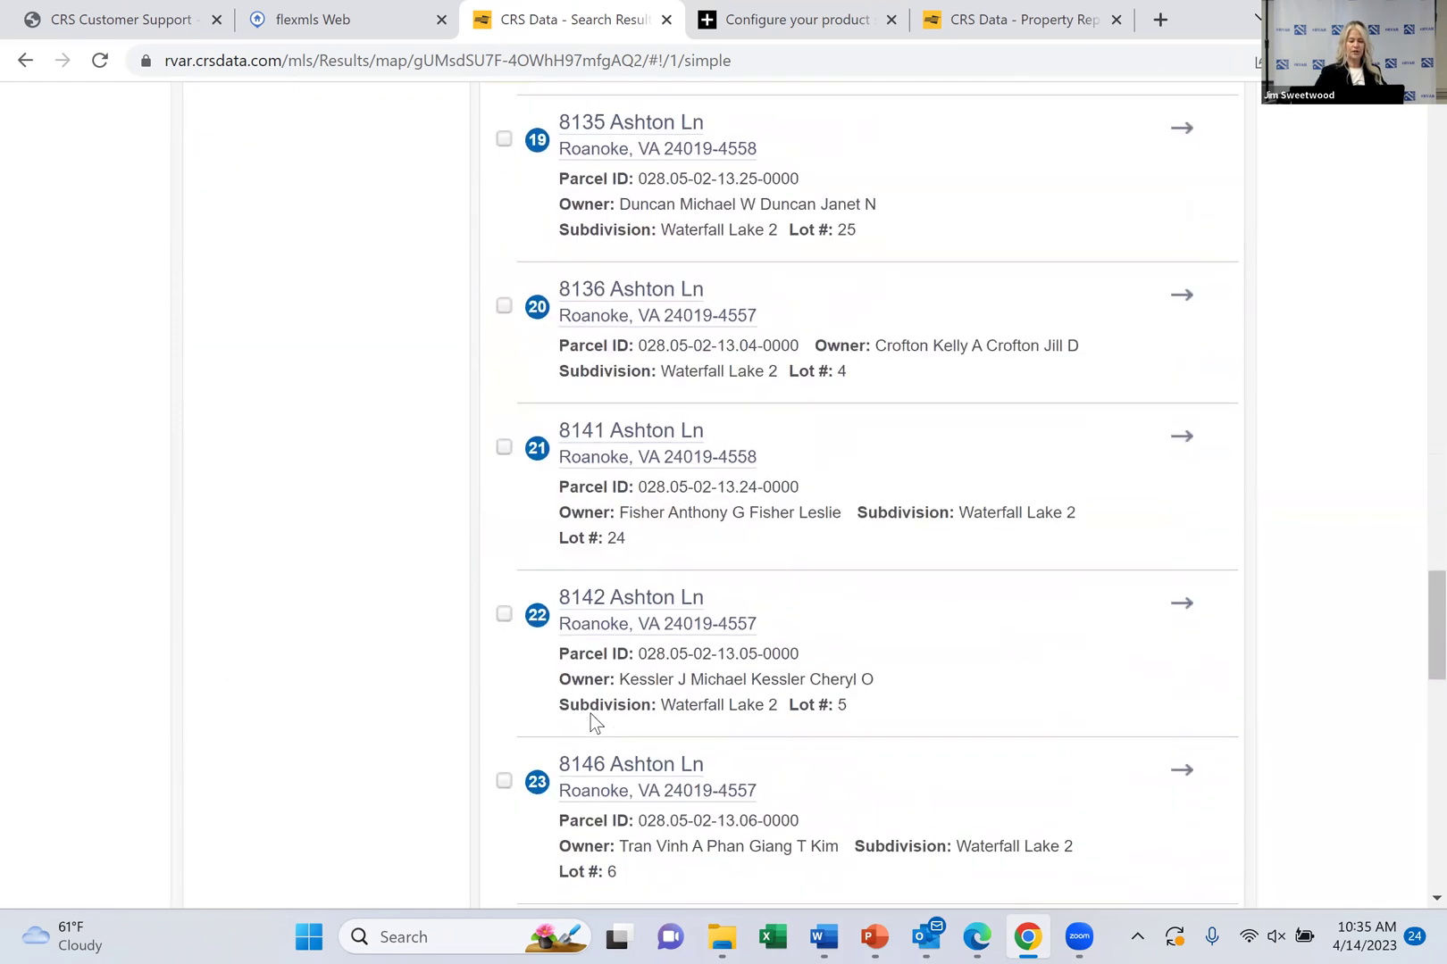
scroll(590, 713, "down", 10)
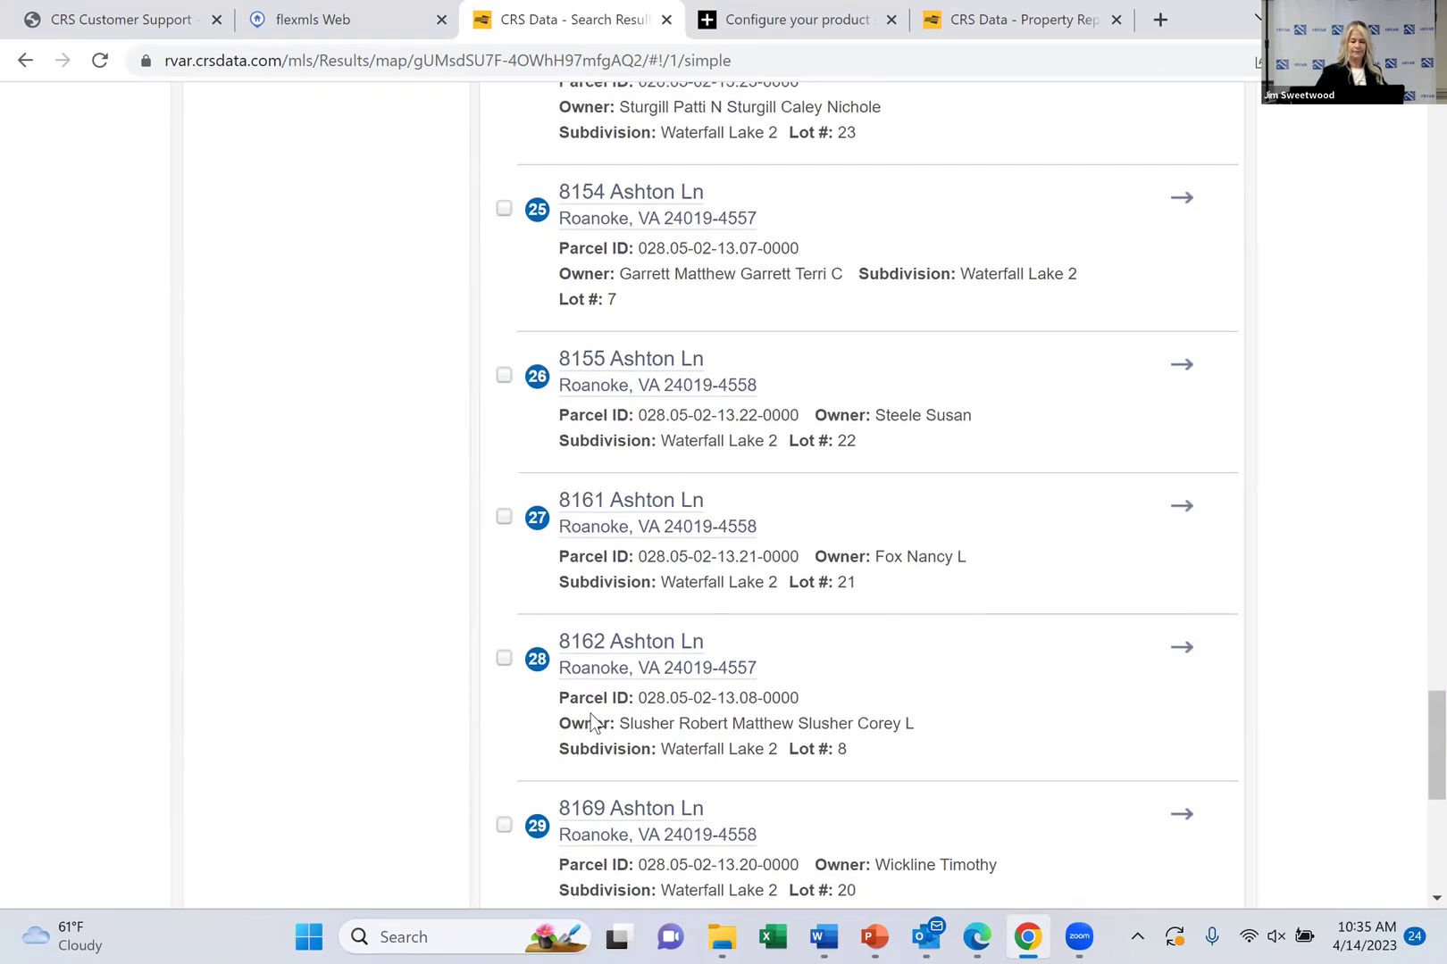
scroll(590, 714, "down", 3)
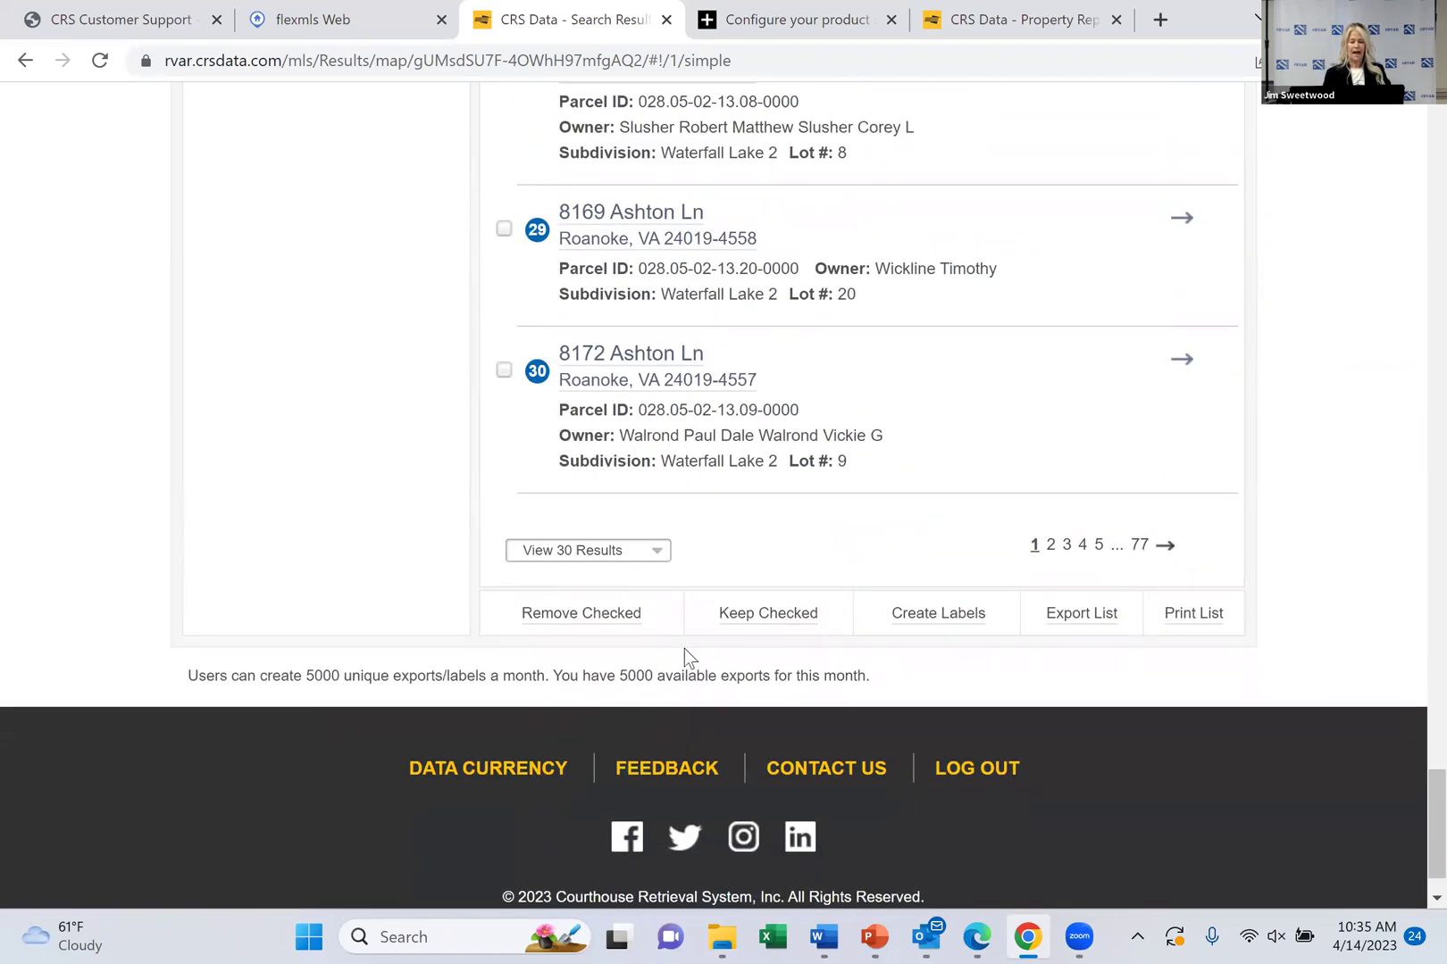
left_click(1099, 545)
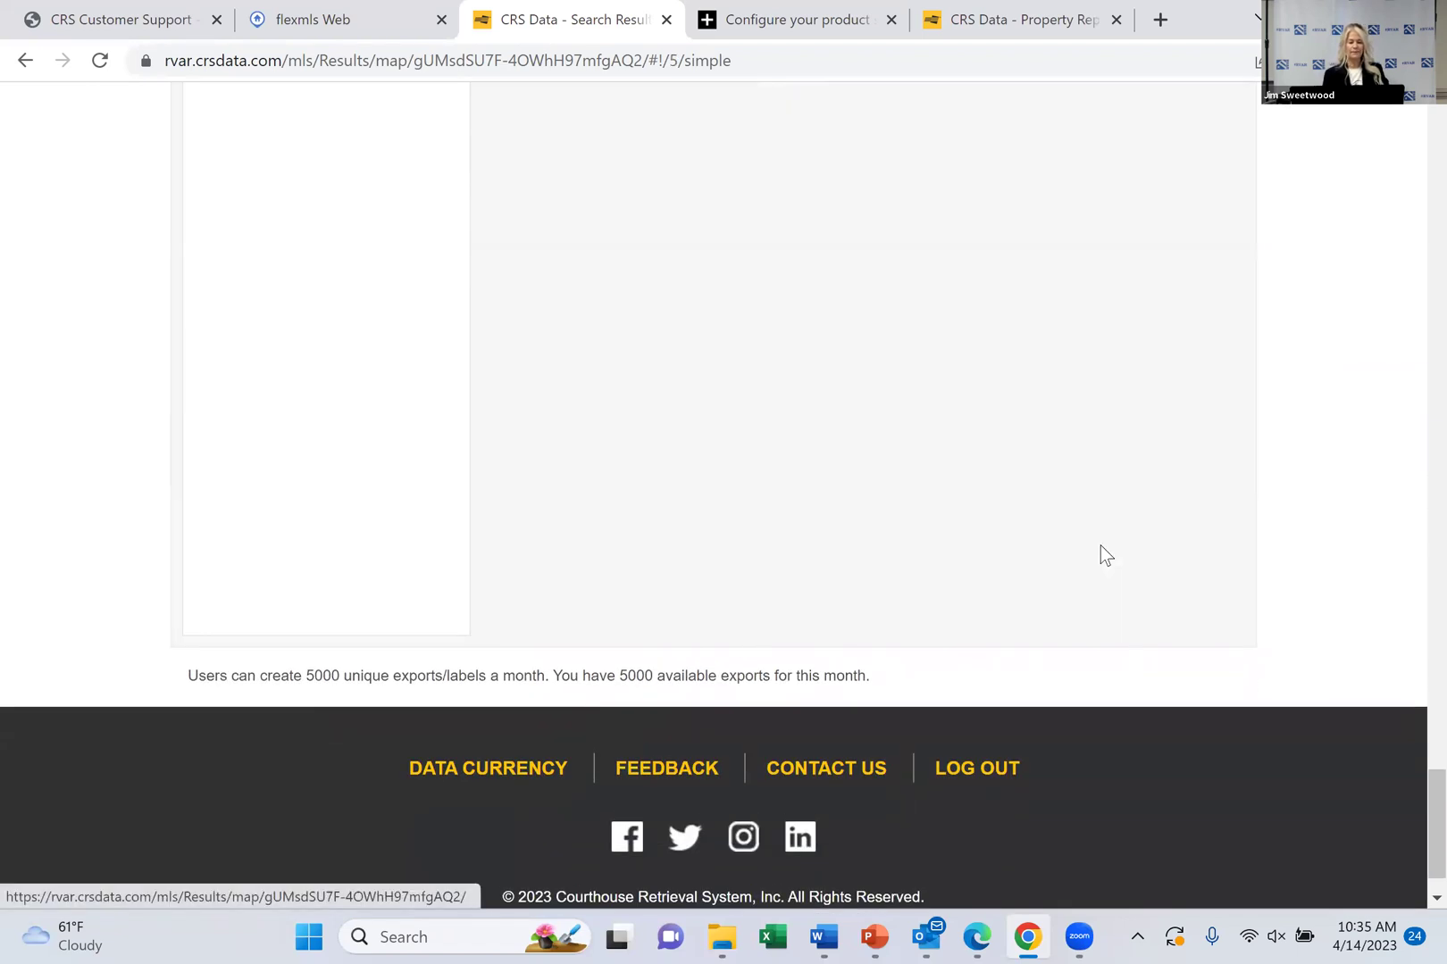
scroll(1103, 556, "up", 20)
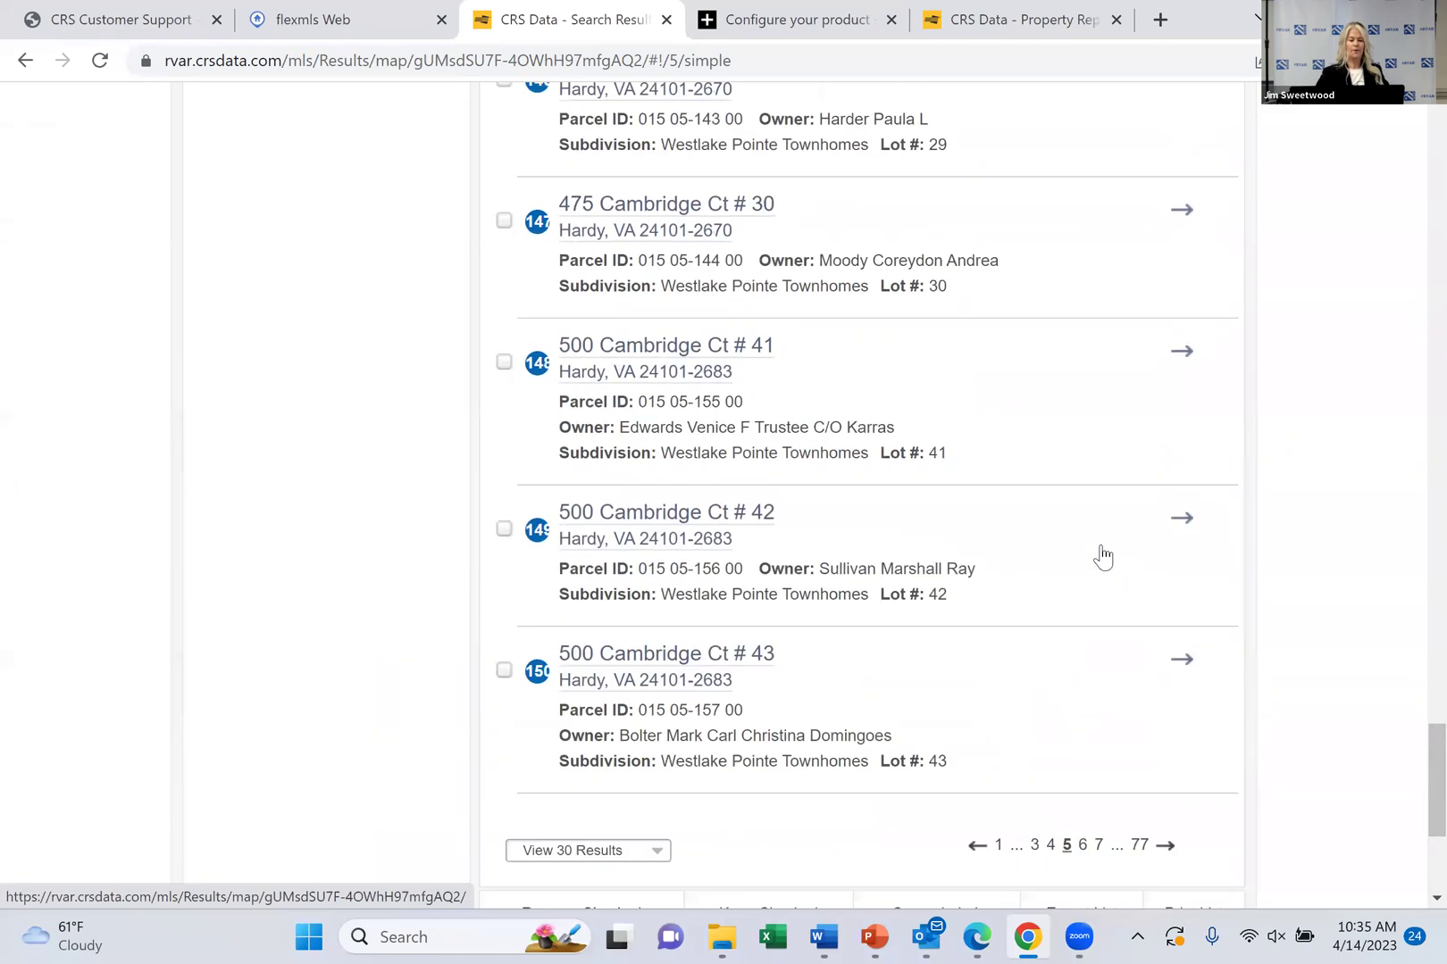
scroll(1103, 556, "up", 3)
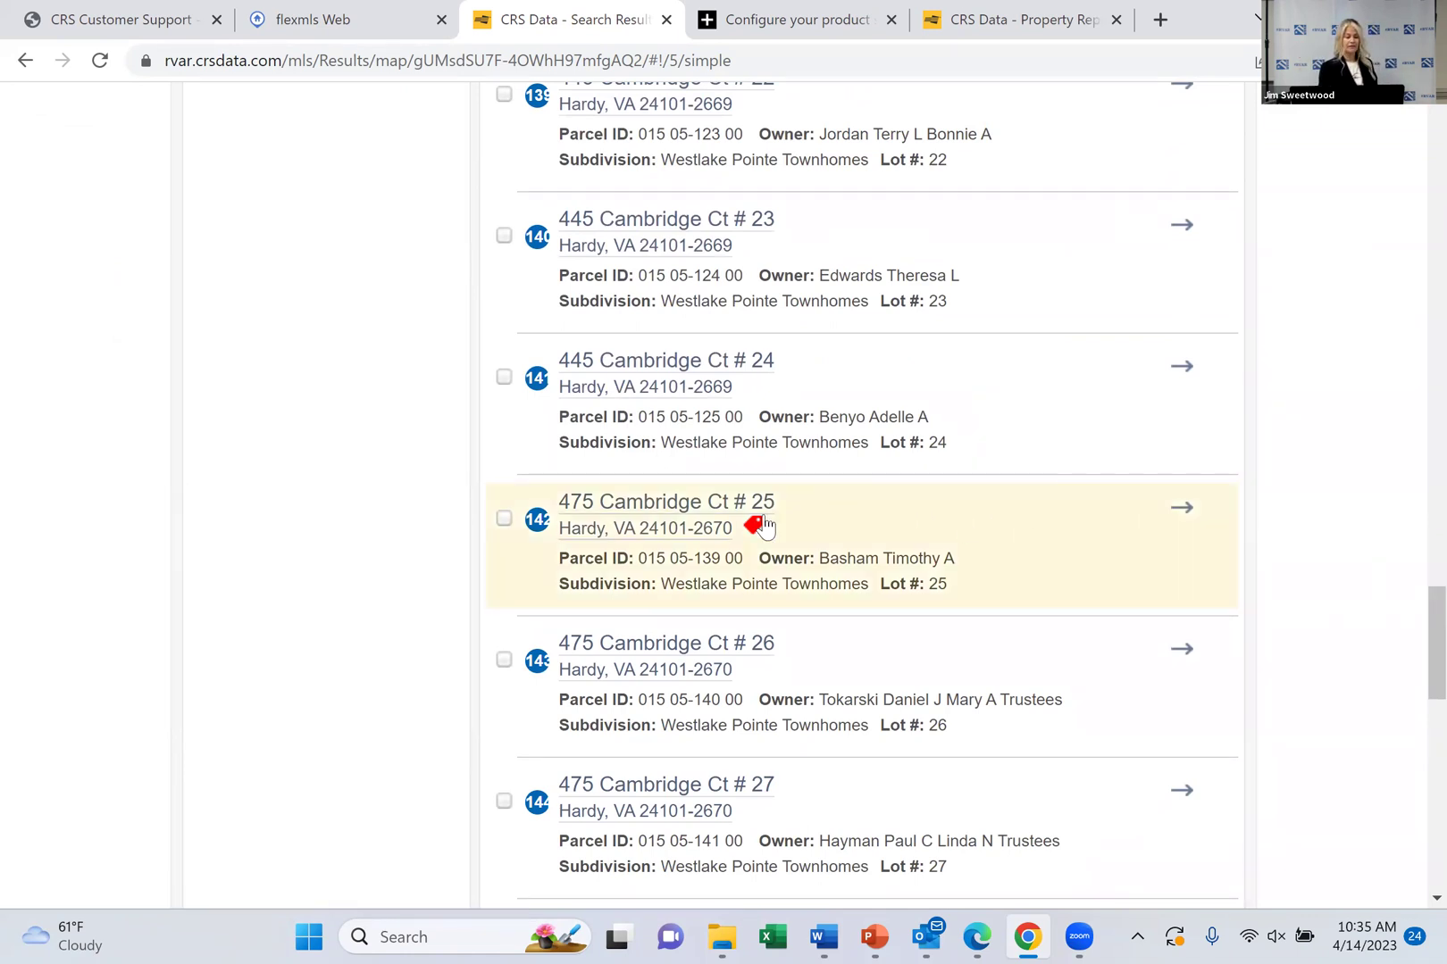
mouse_move(755, 529)
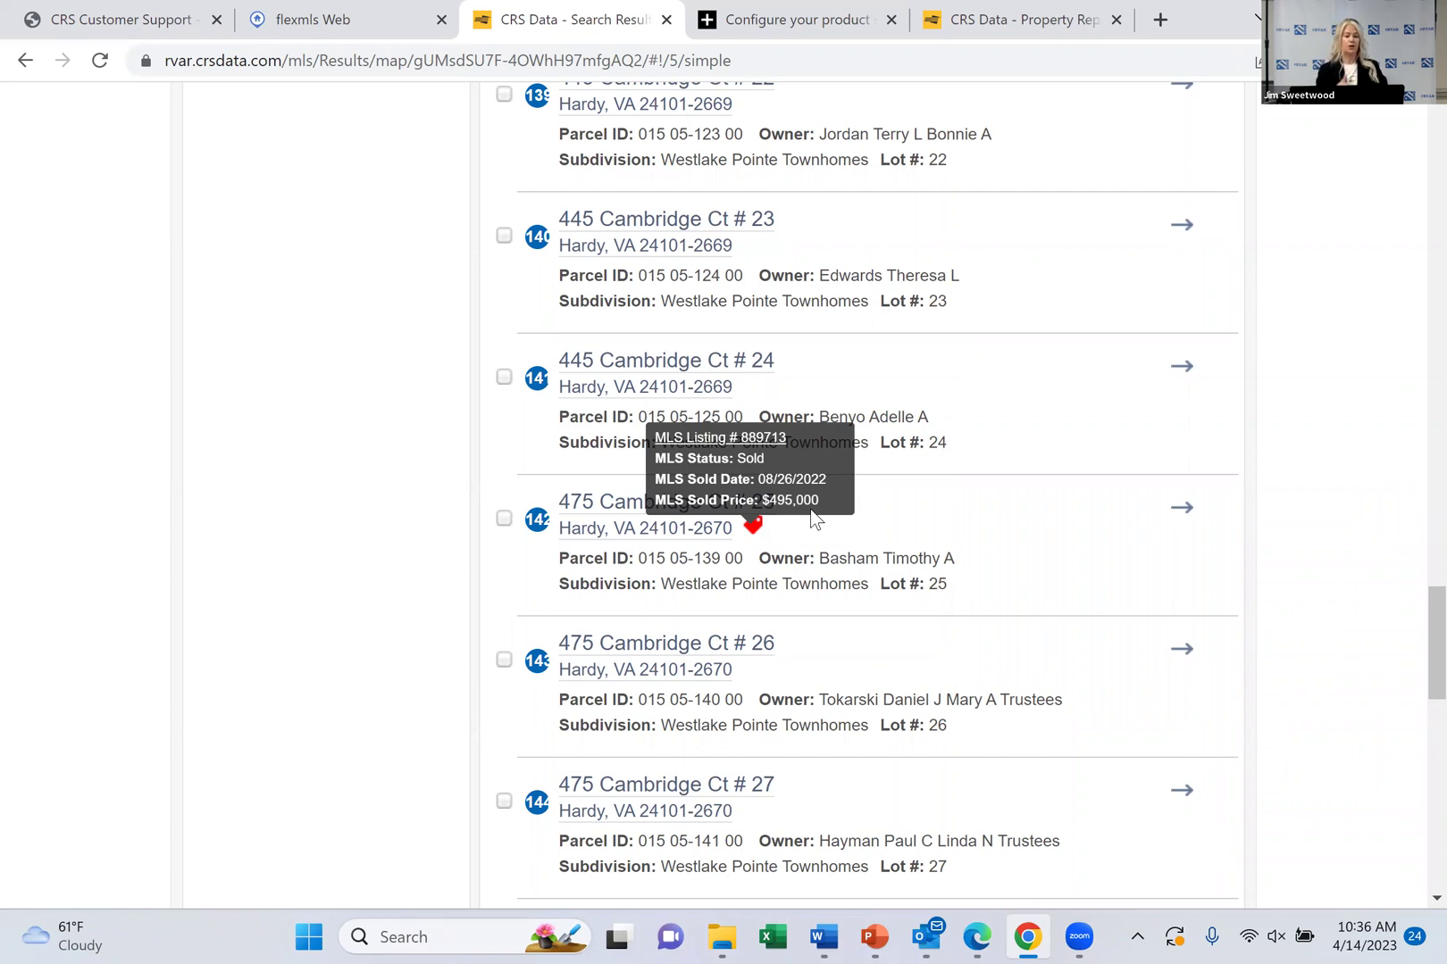
left_click(749, 444)
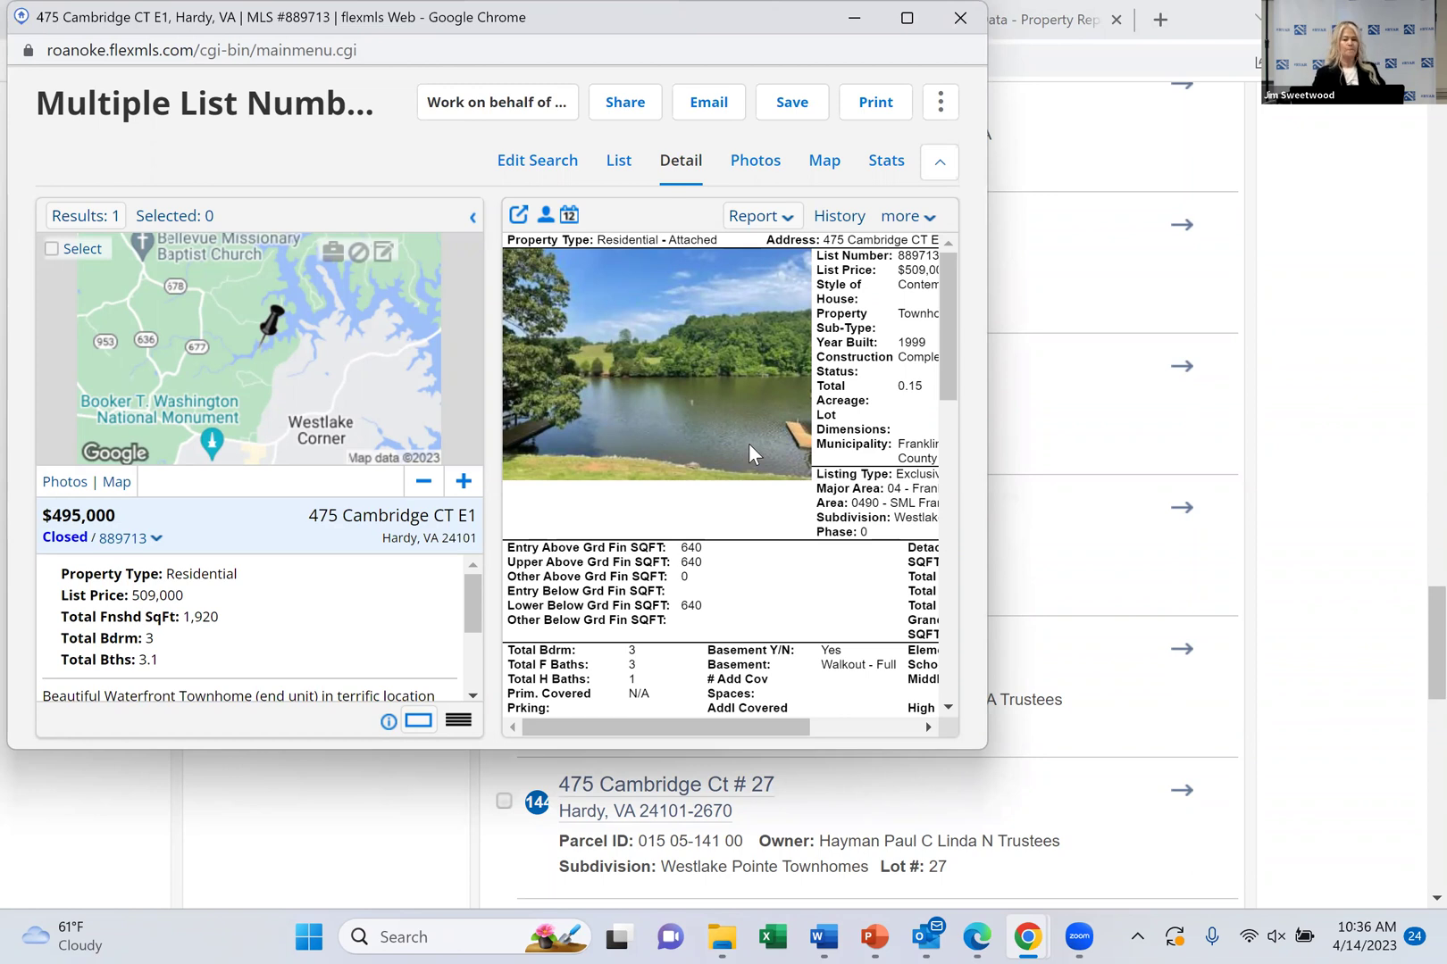
left_click_drag(598, 10, 624, 13)
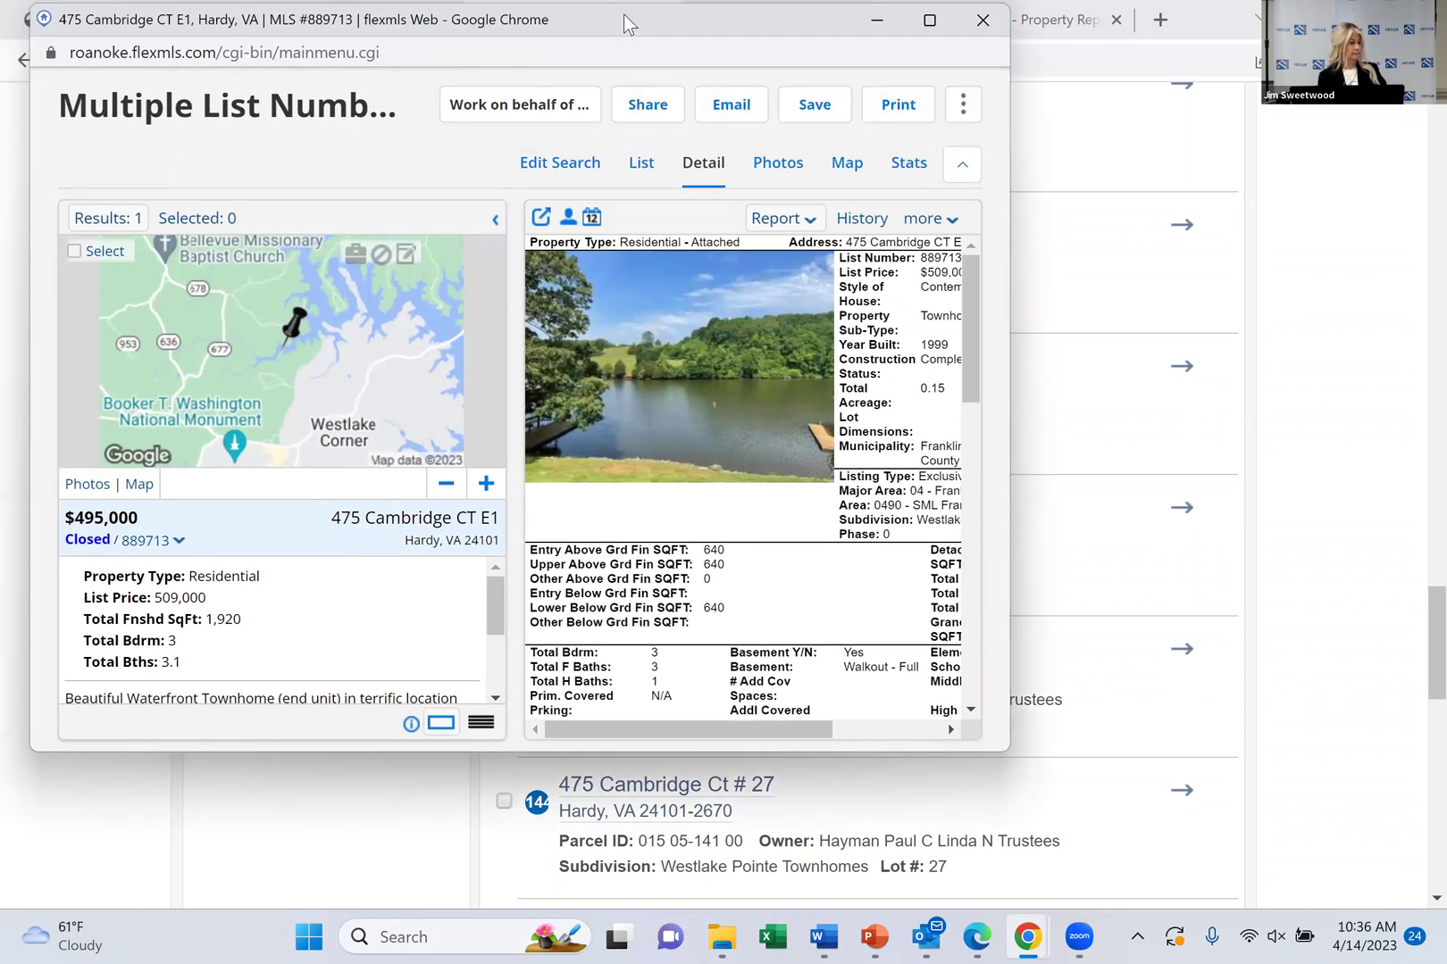
left_click(983, 20)
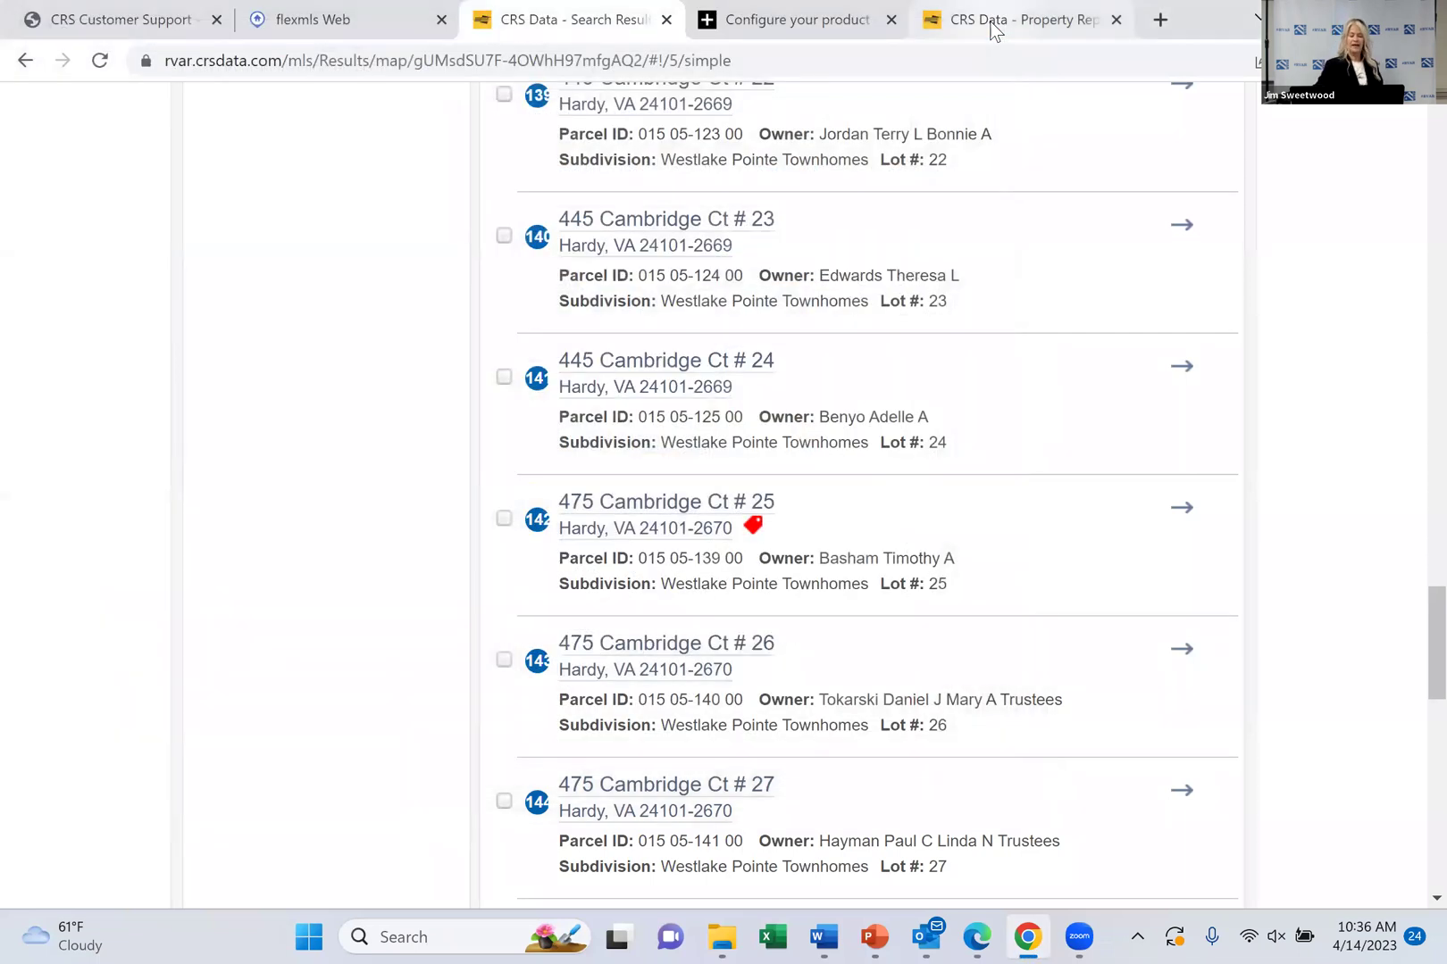
scroll(994, 30, "down", 10)
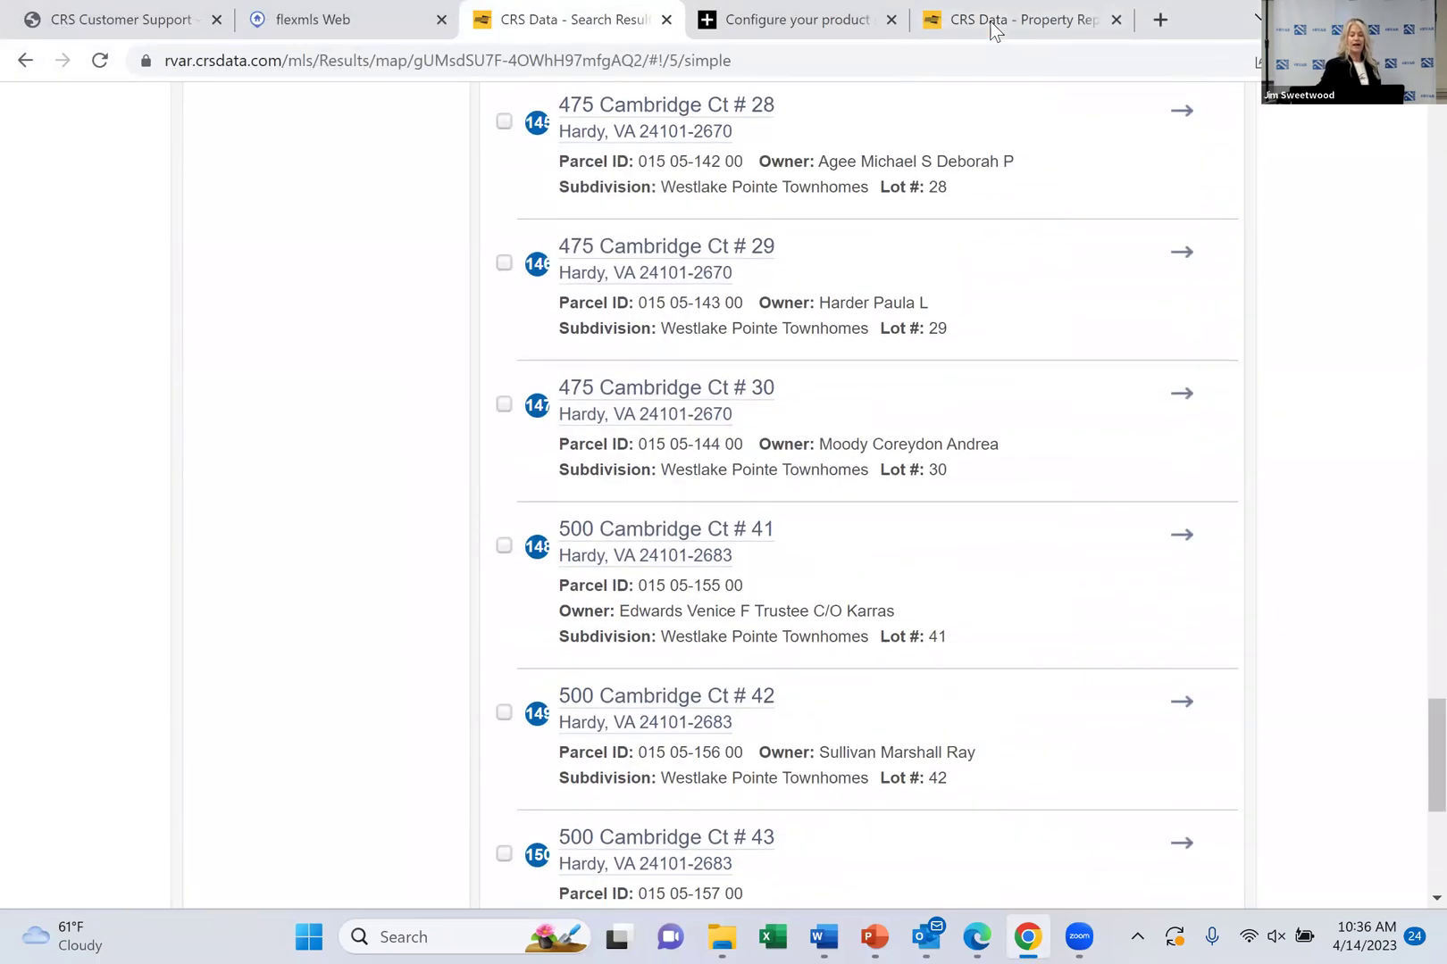
scroll(992, 29, "down", 6)
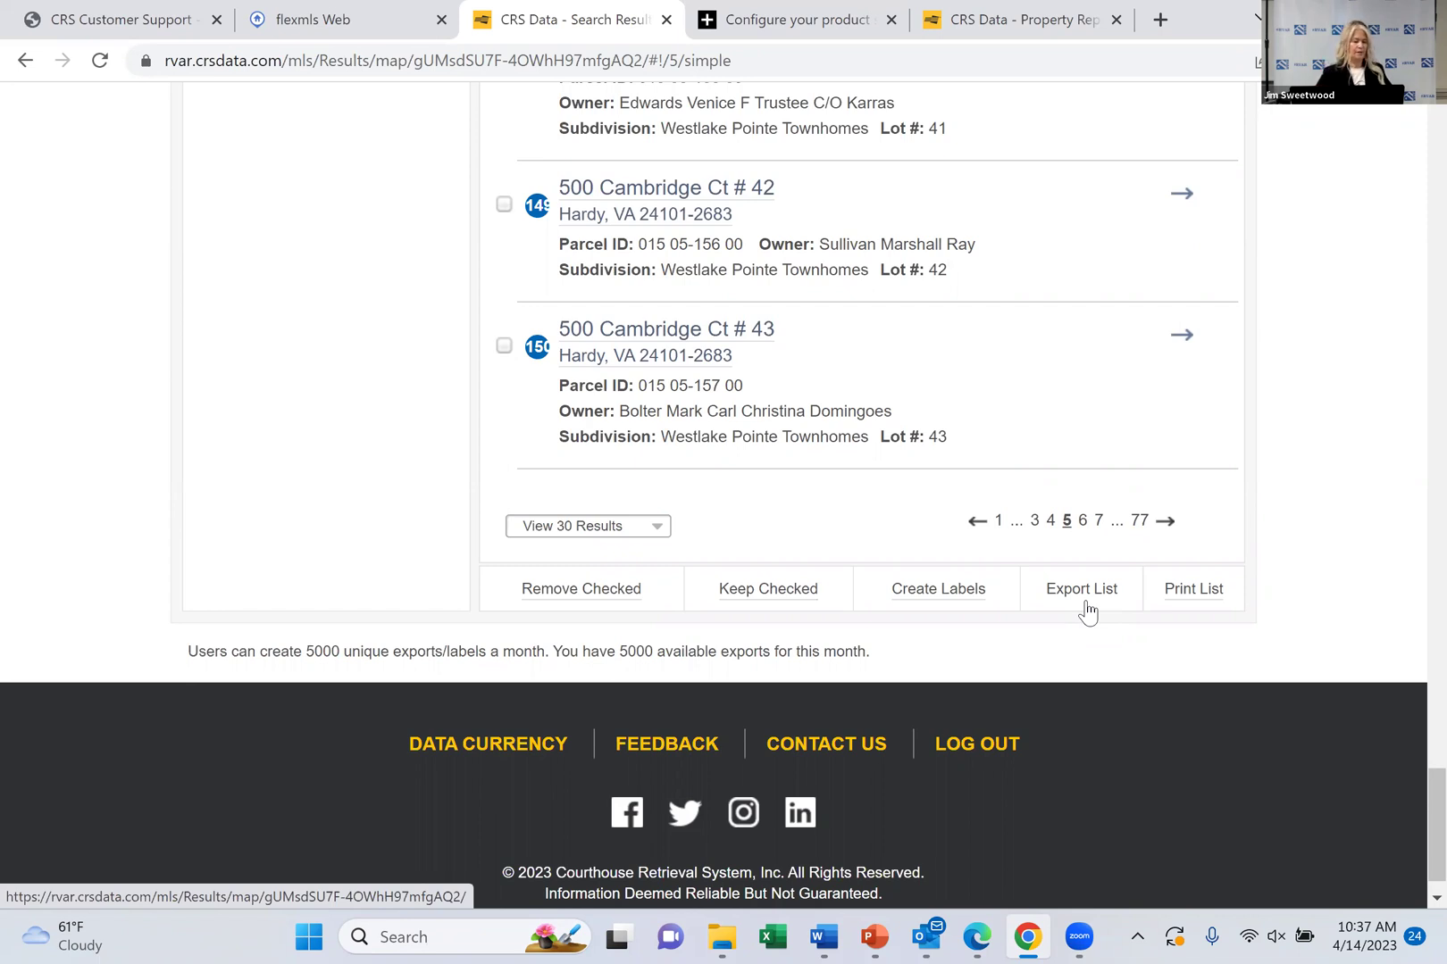
scroll(1087, 613, "up", 18)
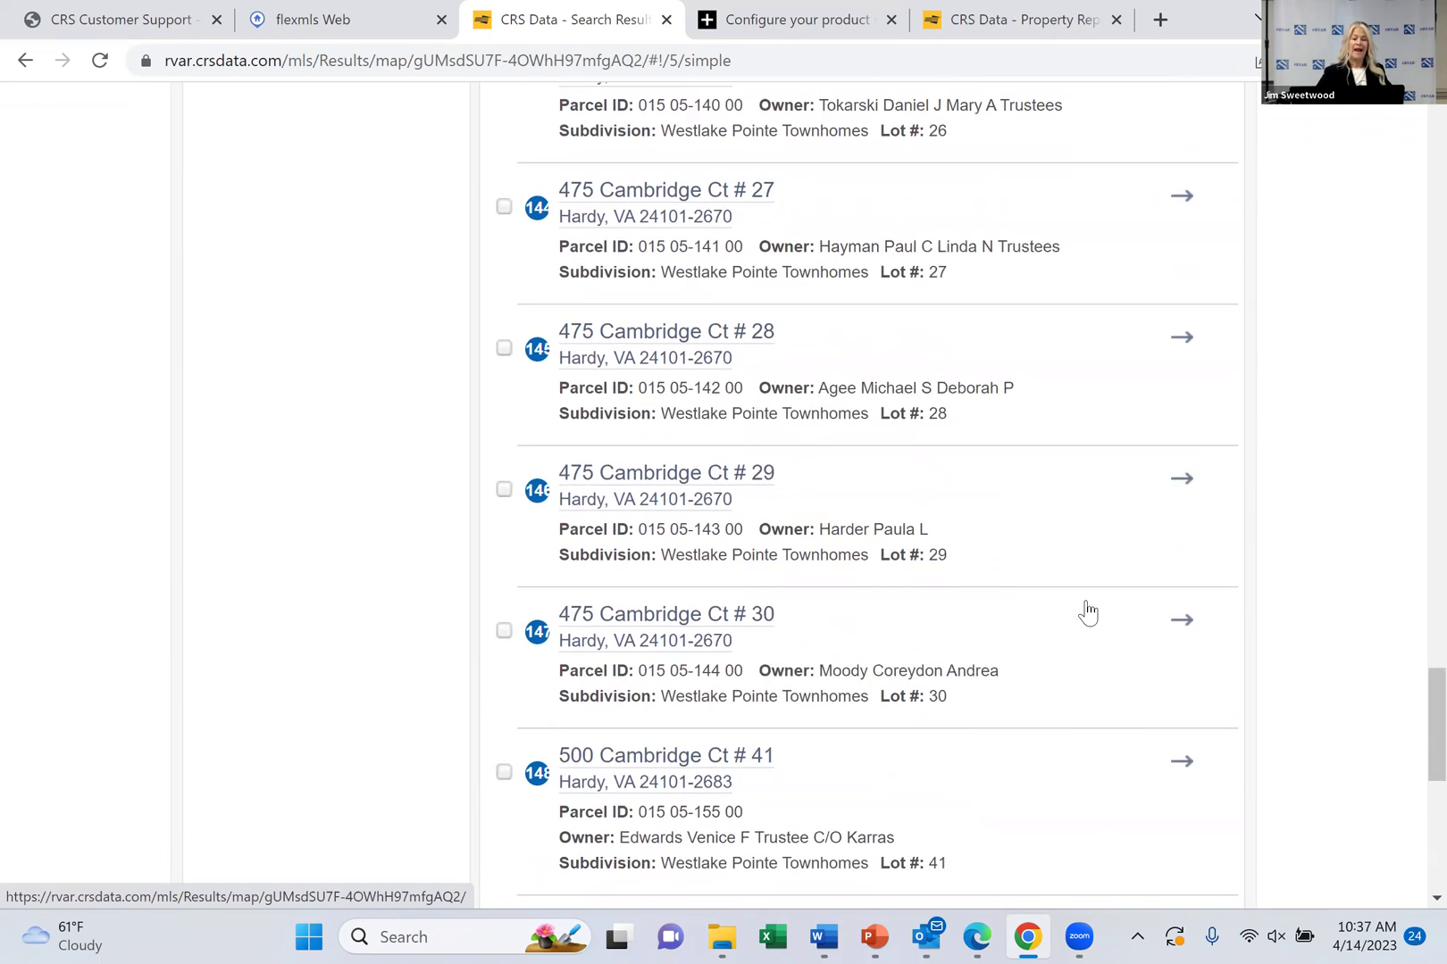
scroll(1087, 613, "up", 16)
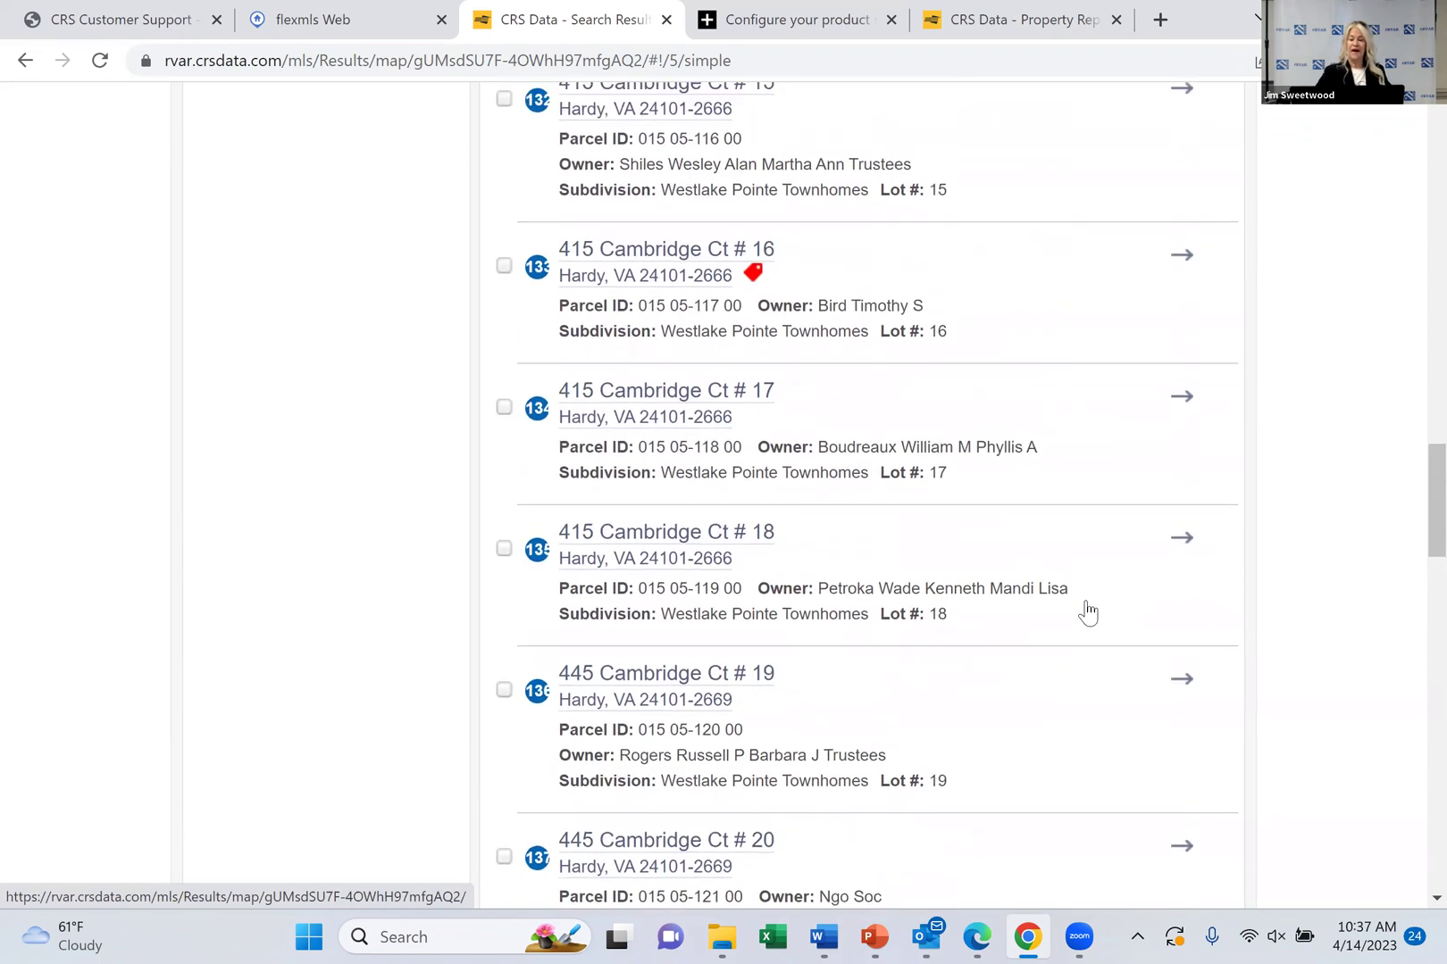
scroll(1087, 613, "up", 16)
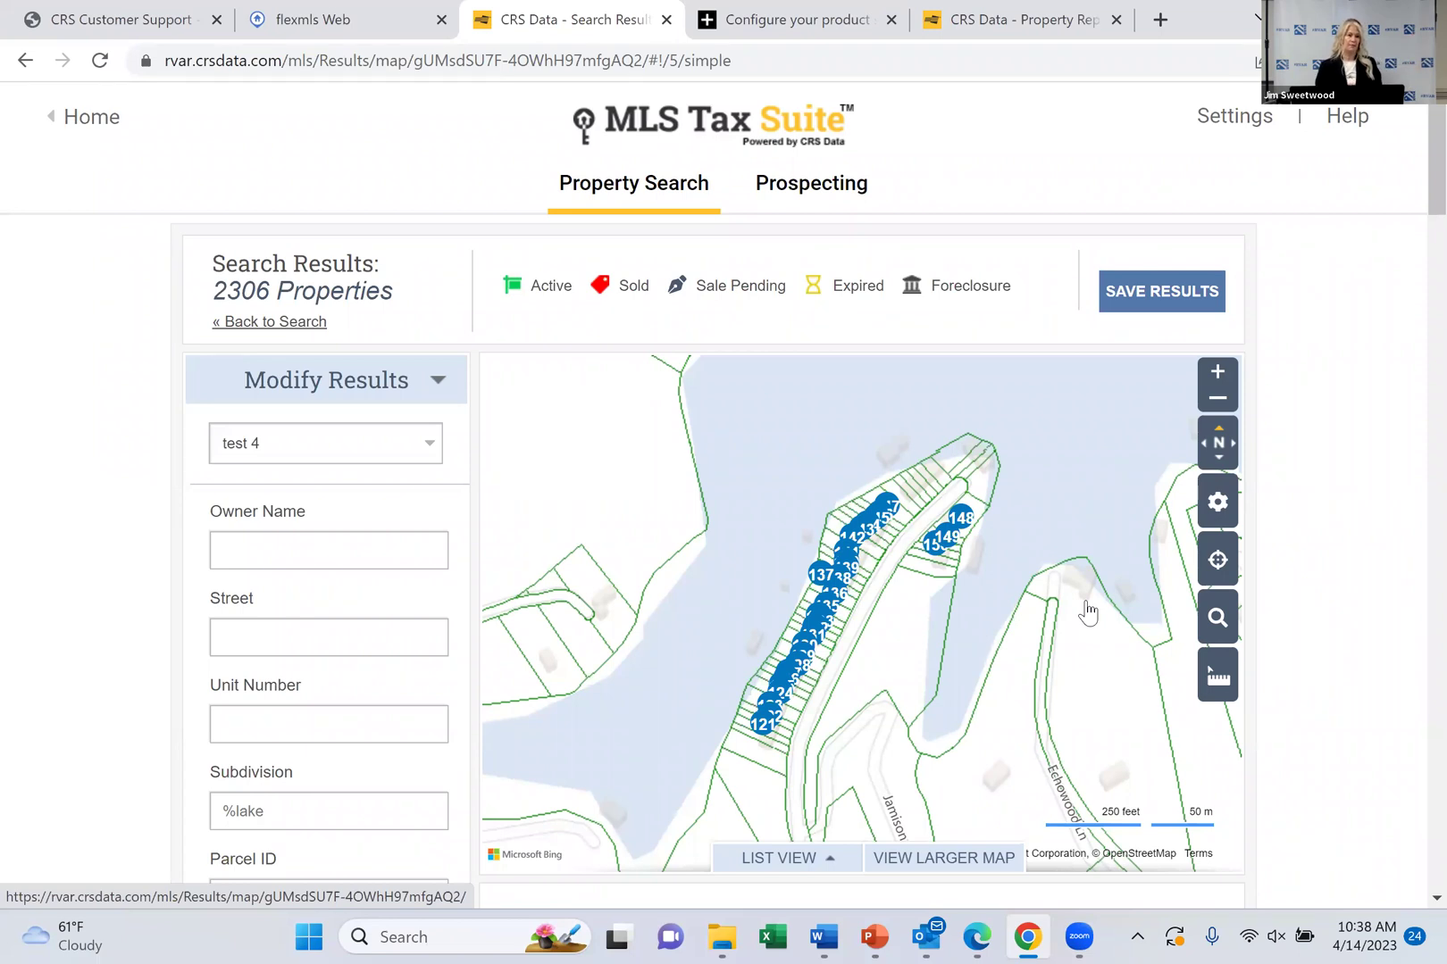
Go back to the property search page holding the county filters and %lake term
scroll(1088, 613, "down", 3)
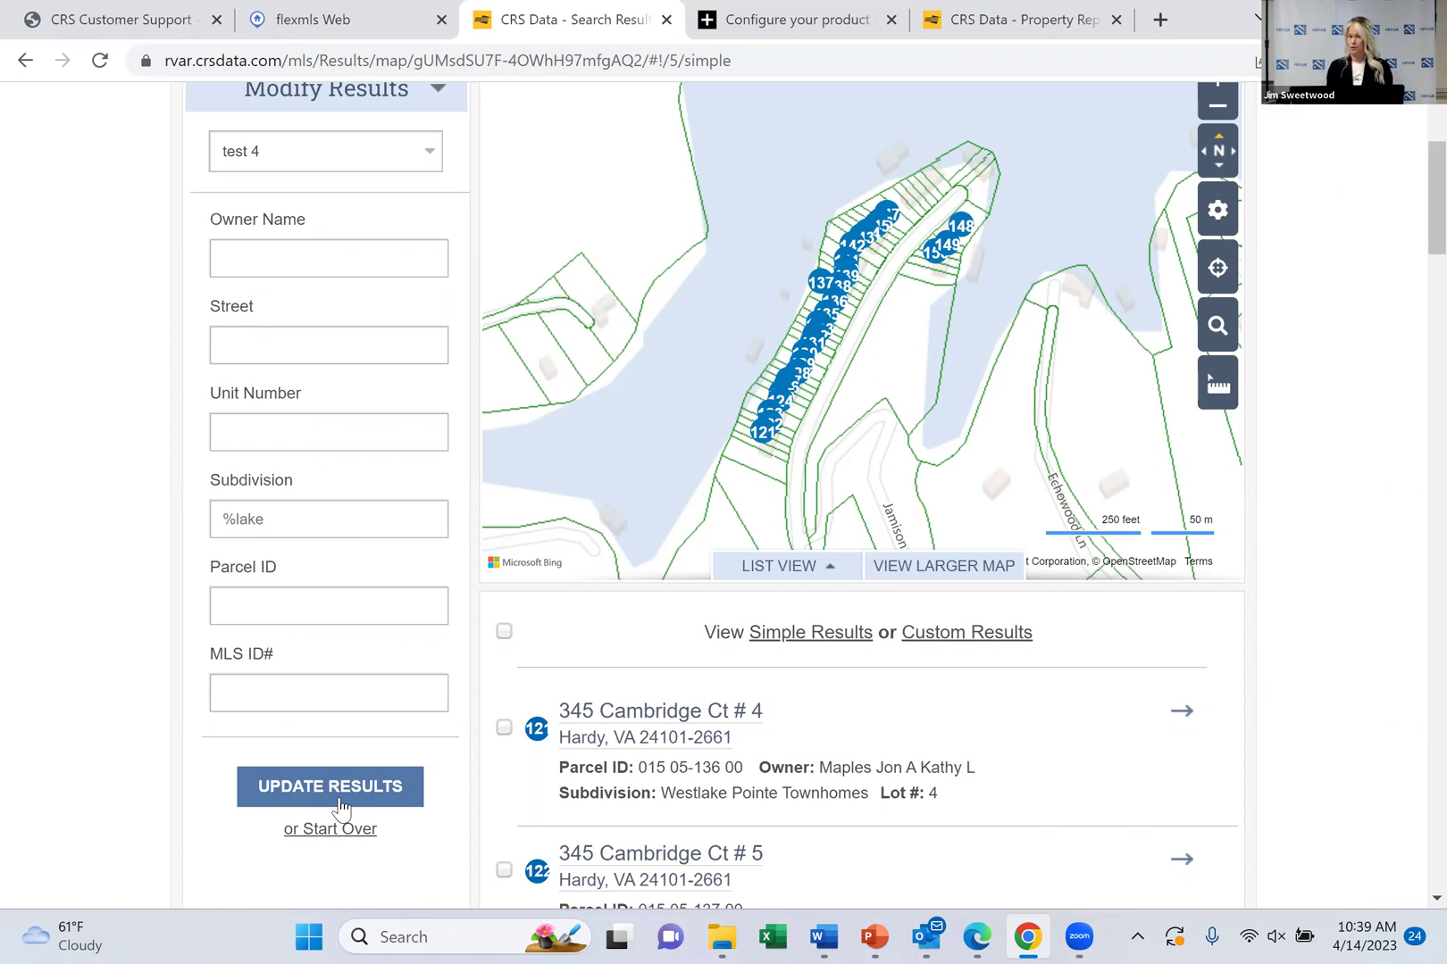
scroll(340, 809, "up", 3)
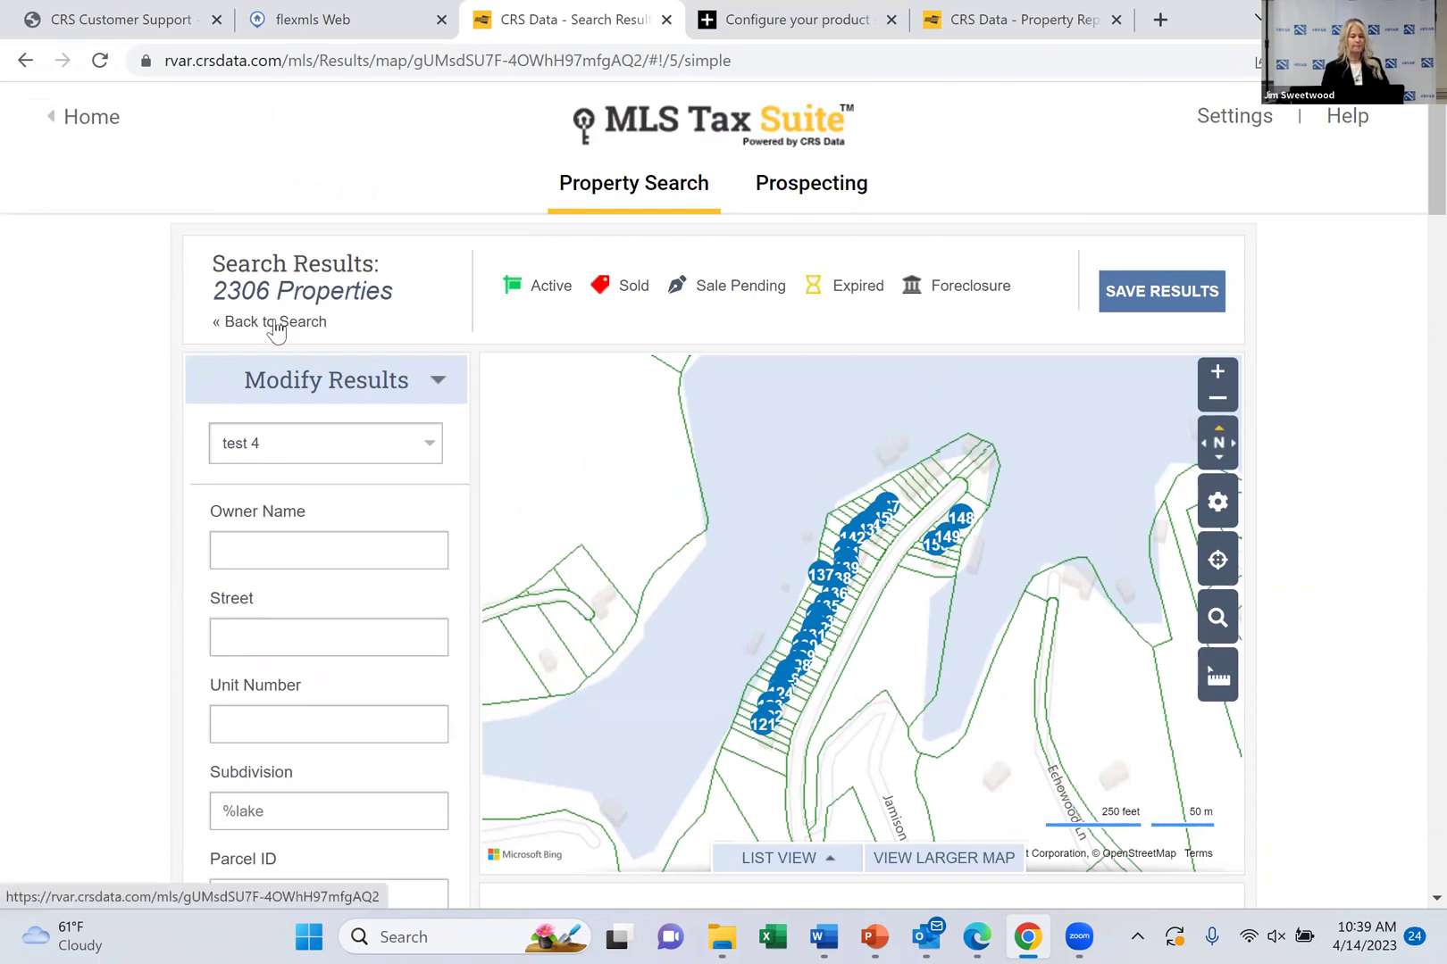
left_click(272, 324)
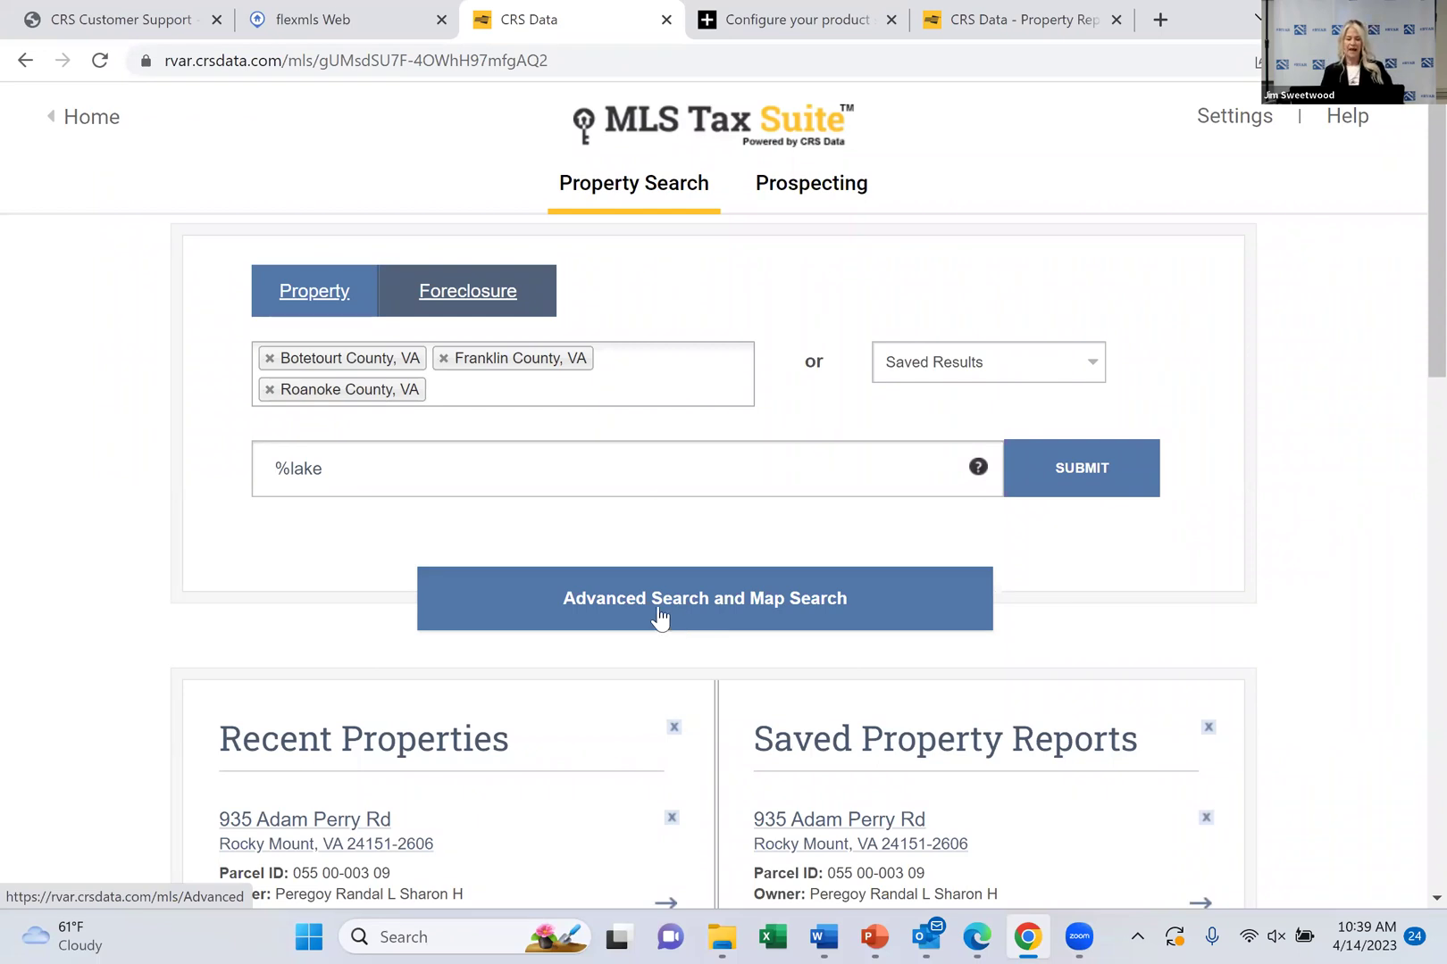
Open Advanced Search and Map Search for Botetourt, Franklin and Roanoke counties
left_click(656, 616)
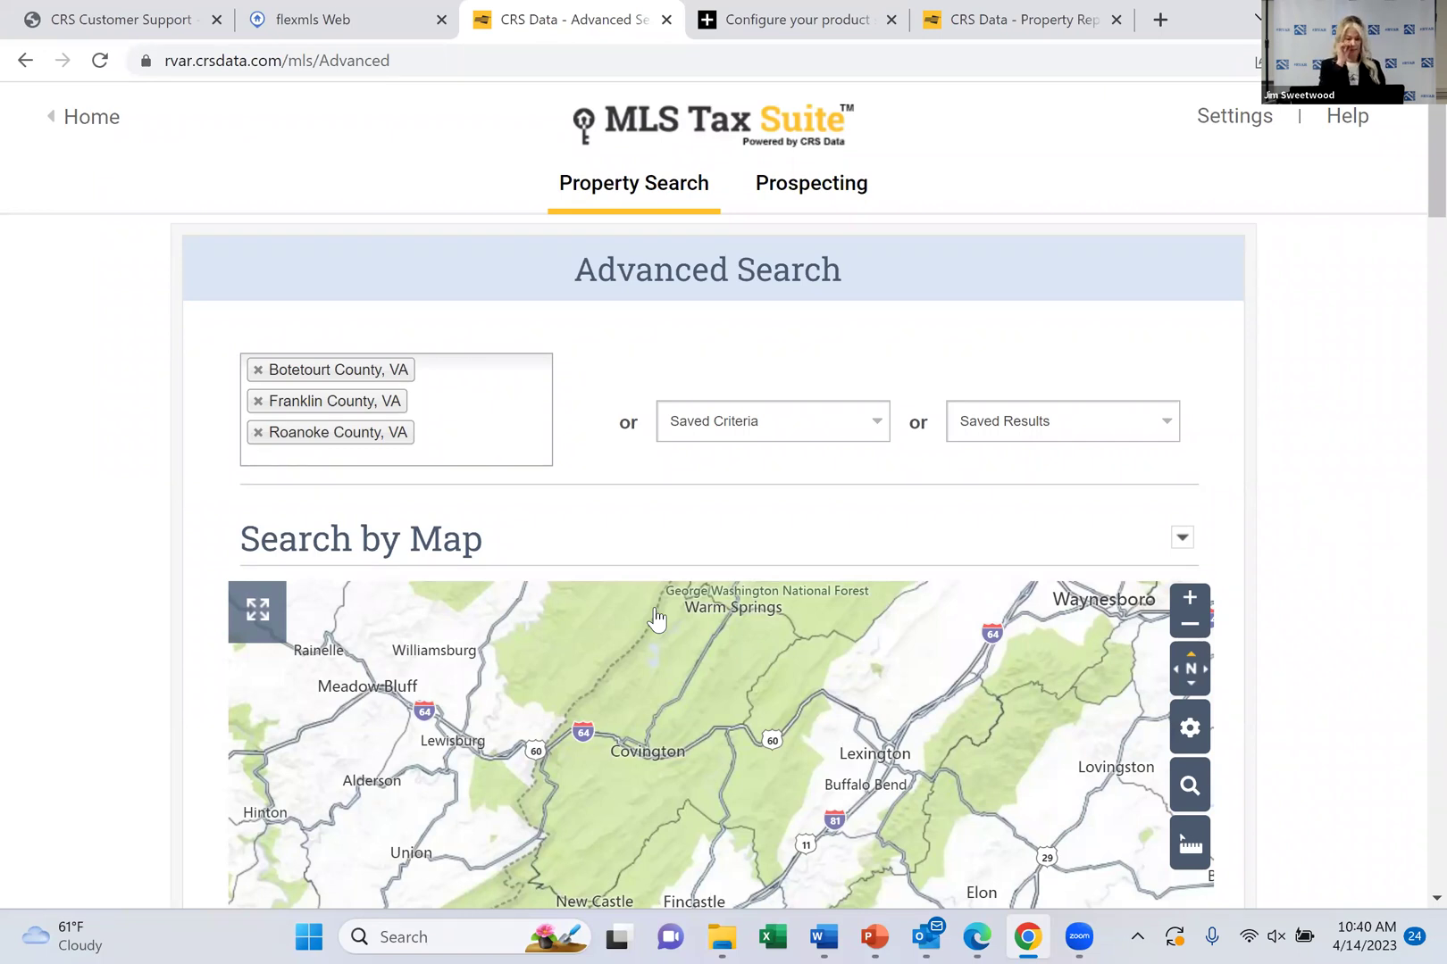
Close the county list and scroll down to the Search by Map section
scroll(657, 616, "down", 2)
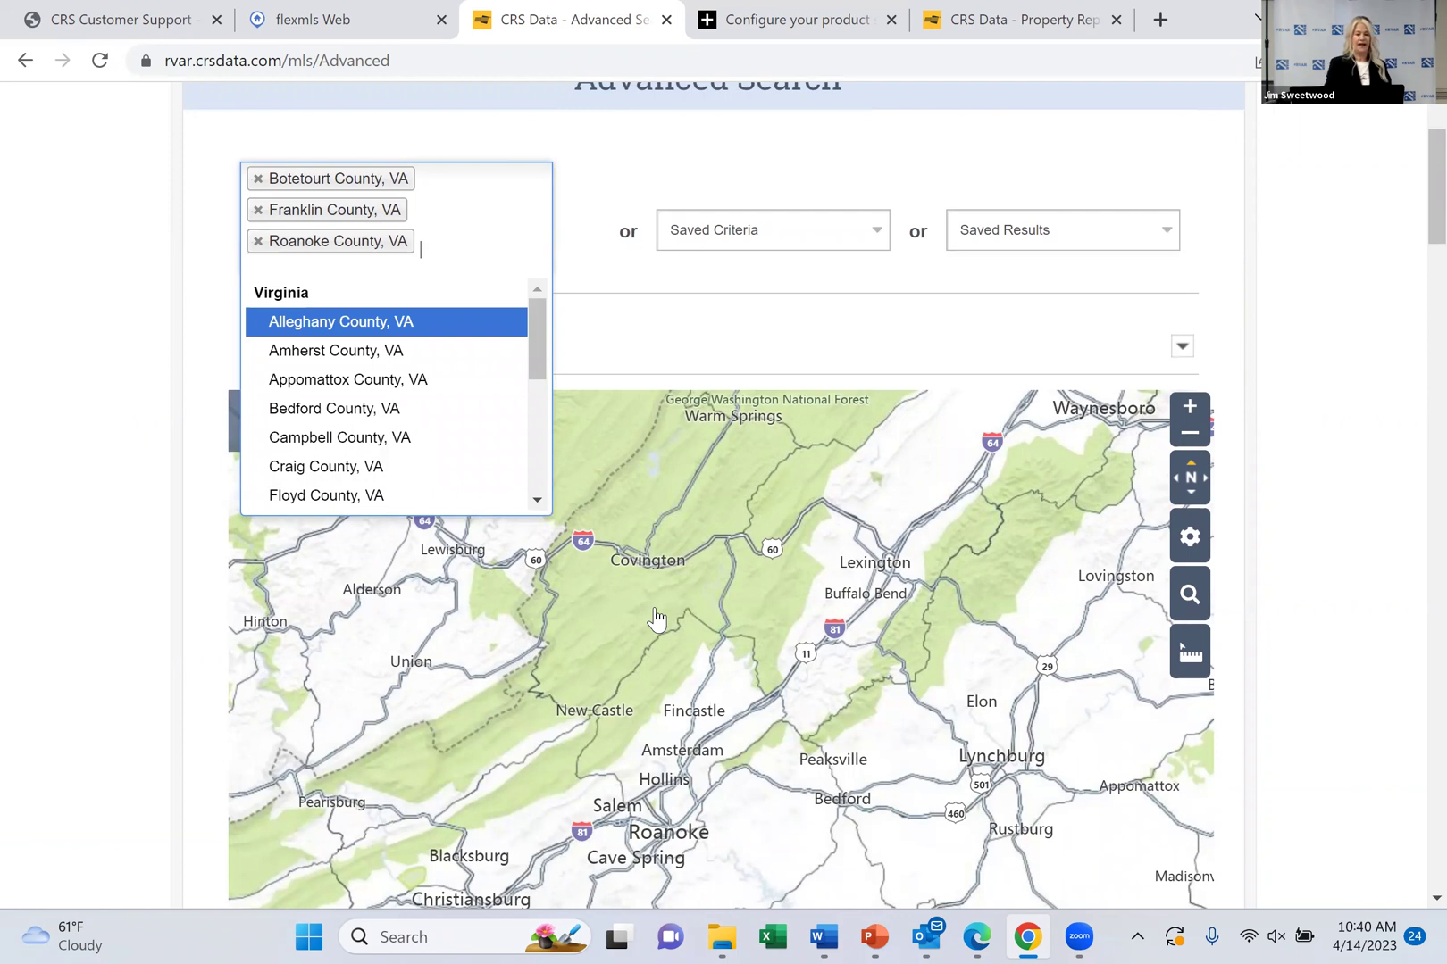
left_click(656, 616)
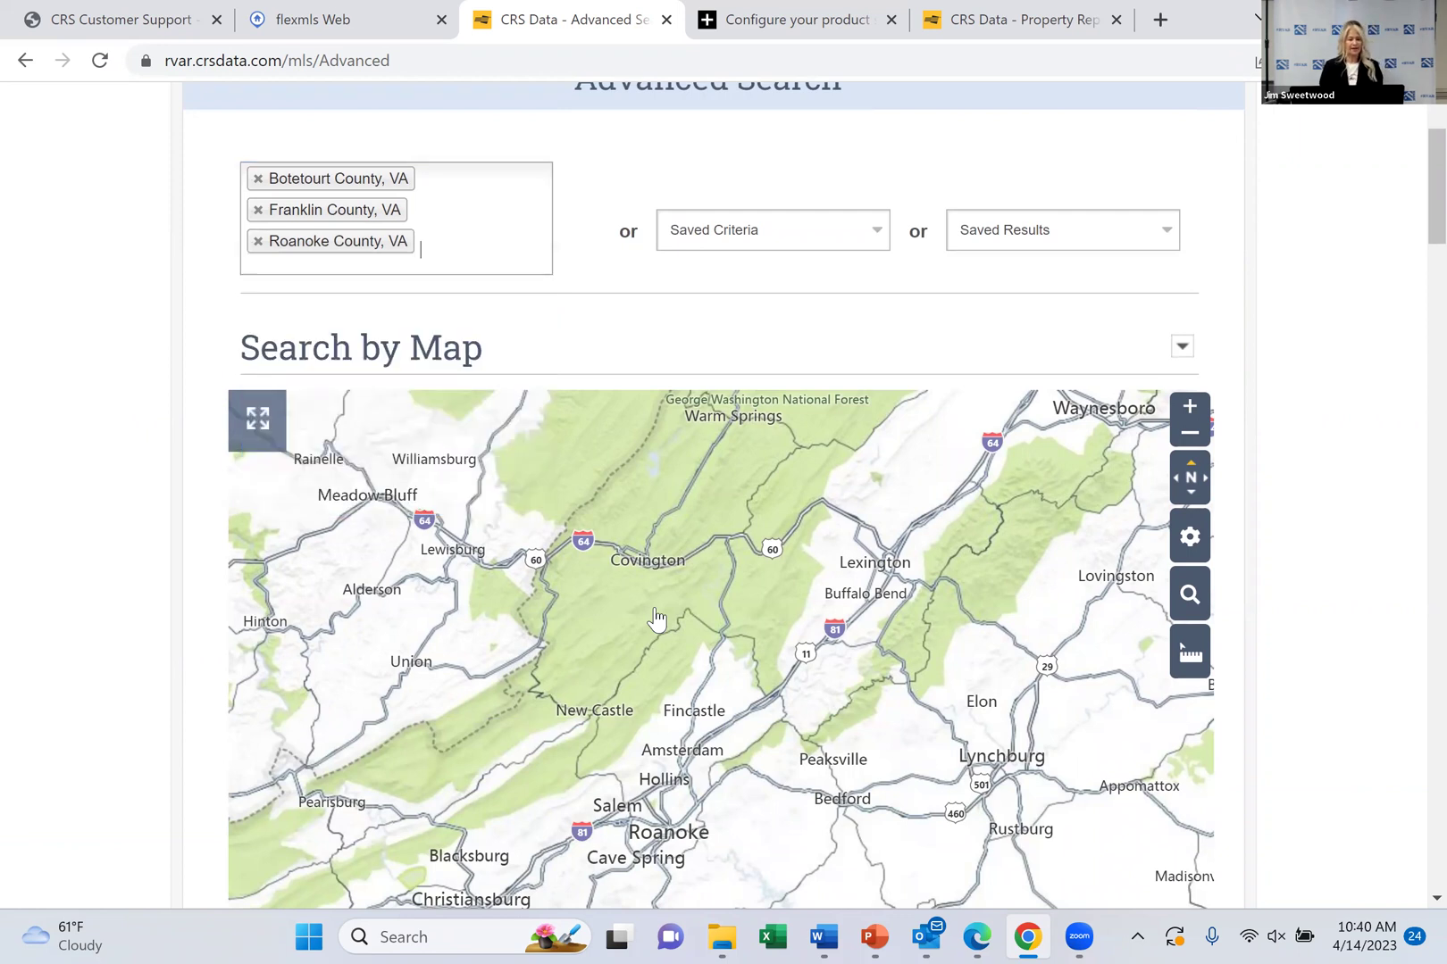
scroll(657, 616, "down", 2)
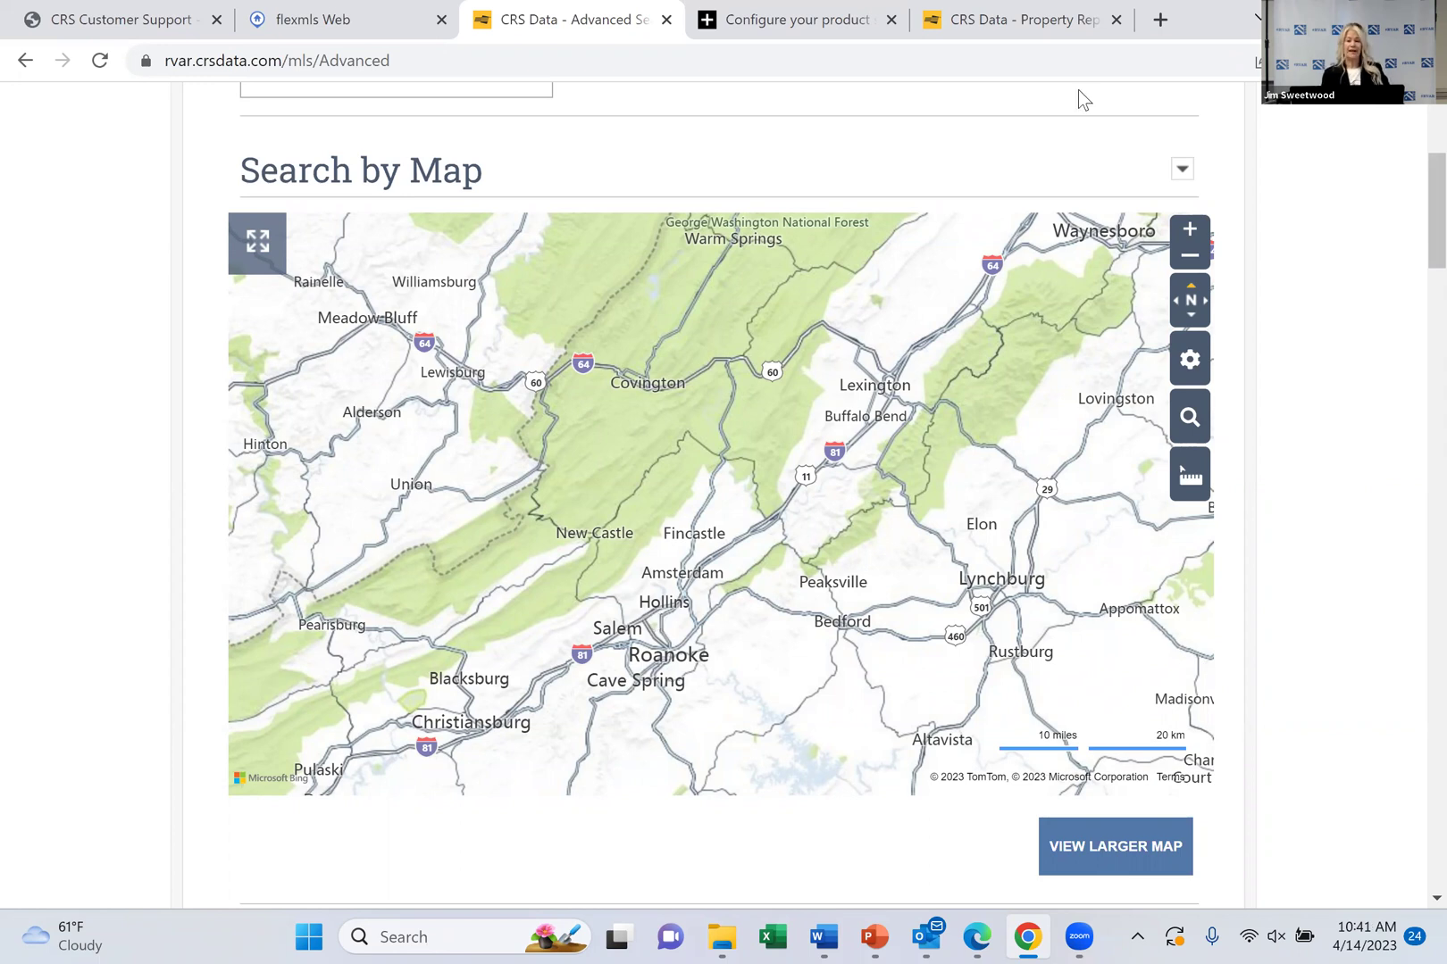
Show the Road, Aerial and Streetside map style menu
left_click(1194, 350)
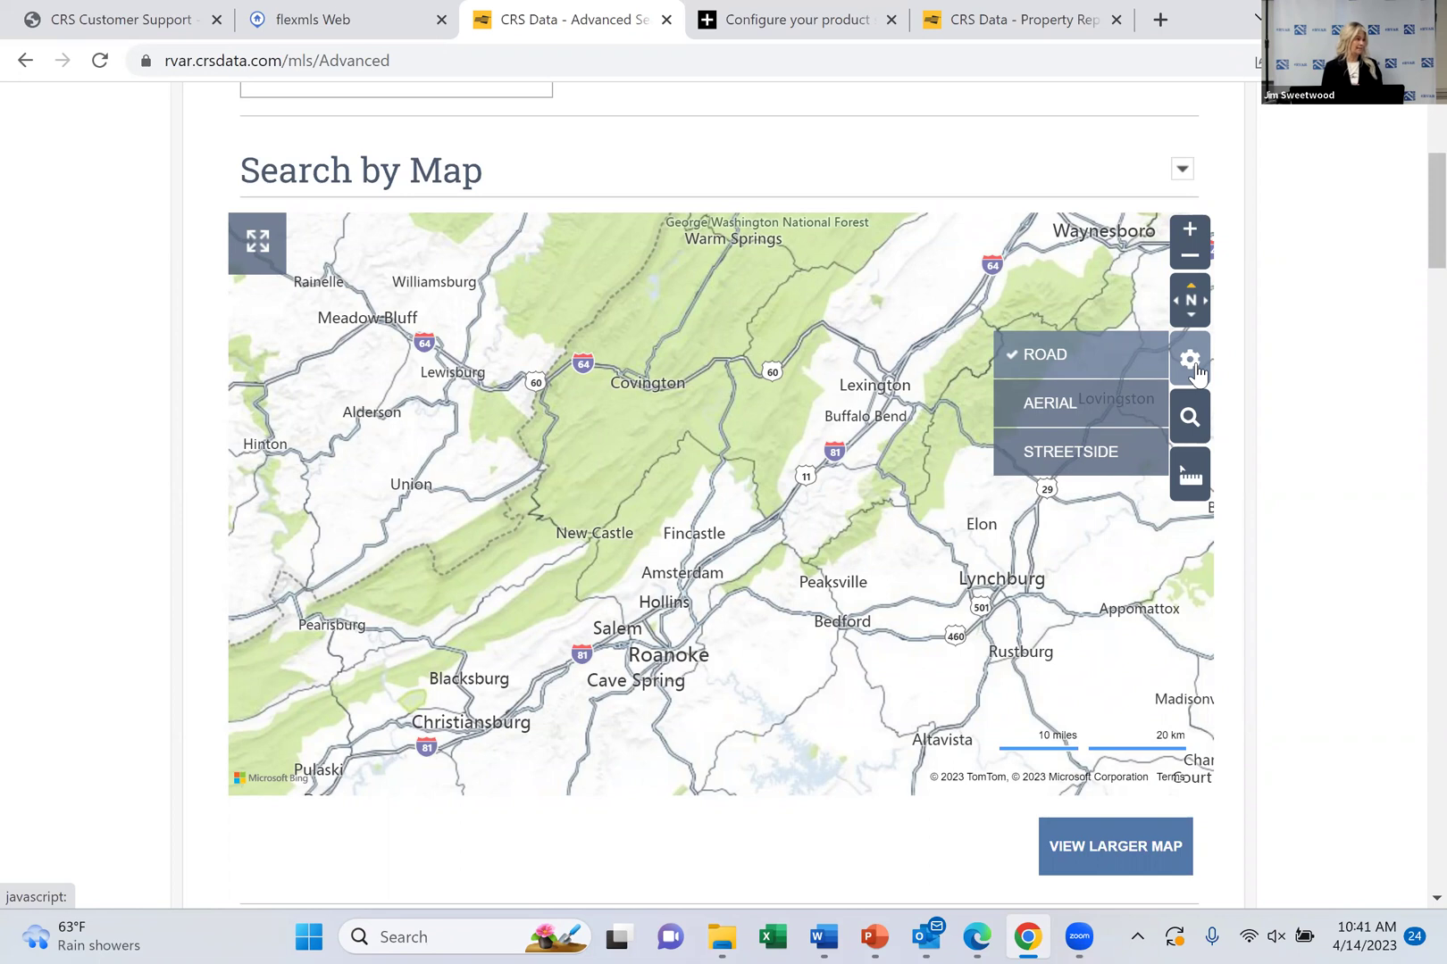
Check the map's search-shape and measuring menus, then open the larger Map Search page
left_click(1188, 422)
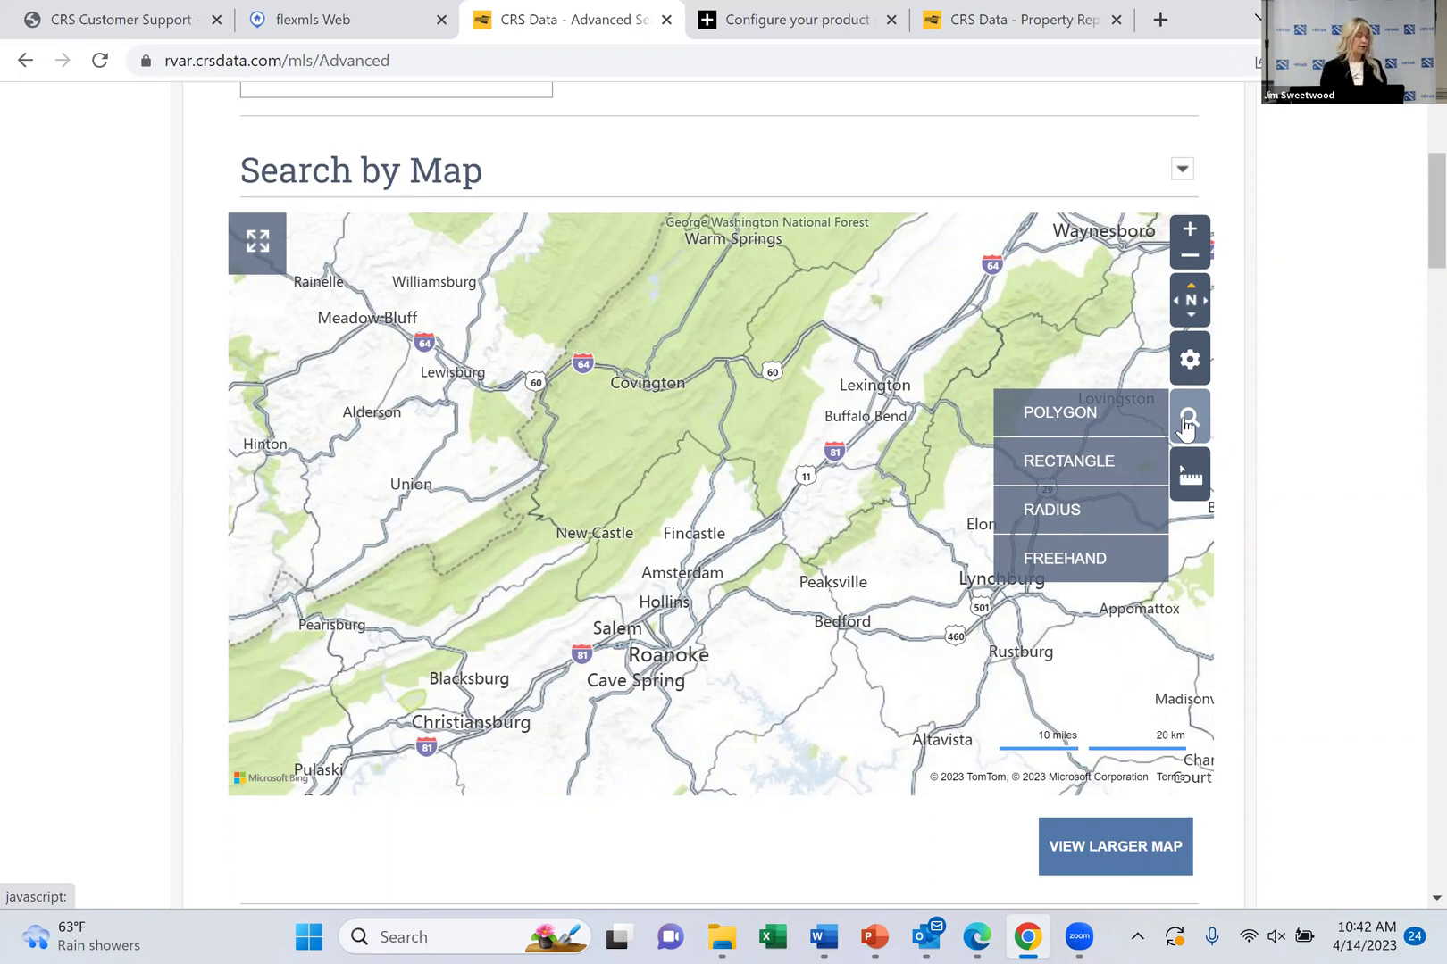
left_click(1188, 483)
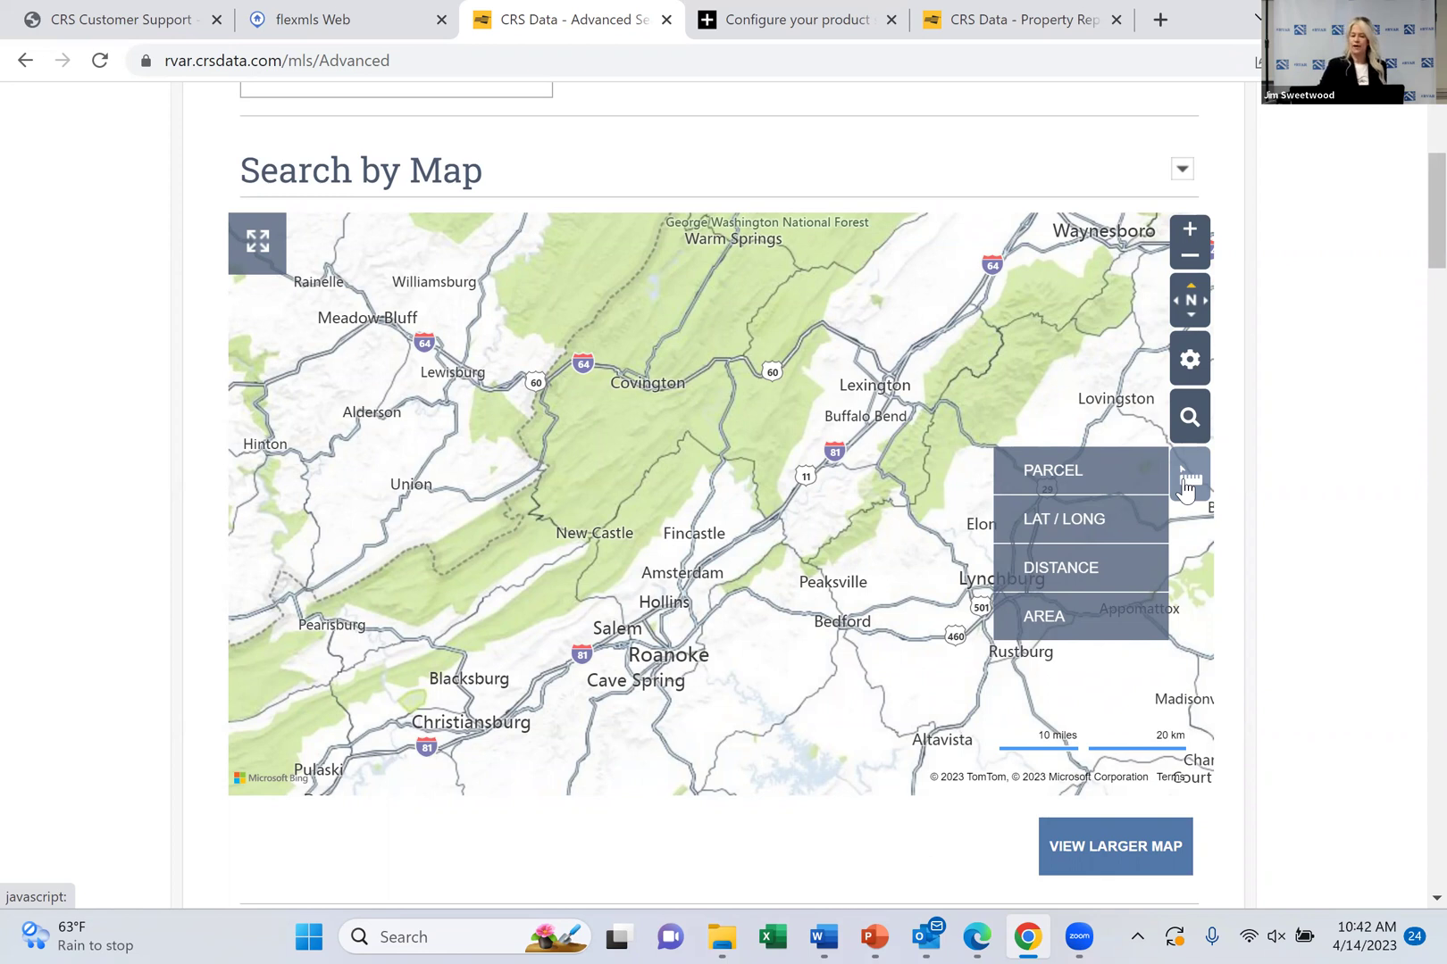
scroll(1186, 490, "down", 3)
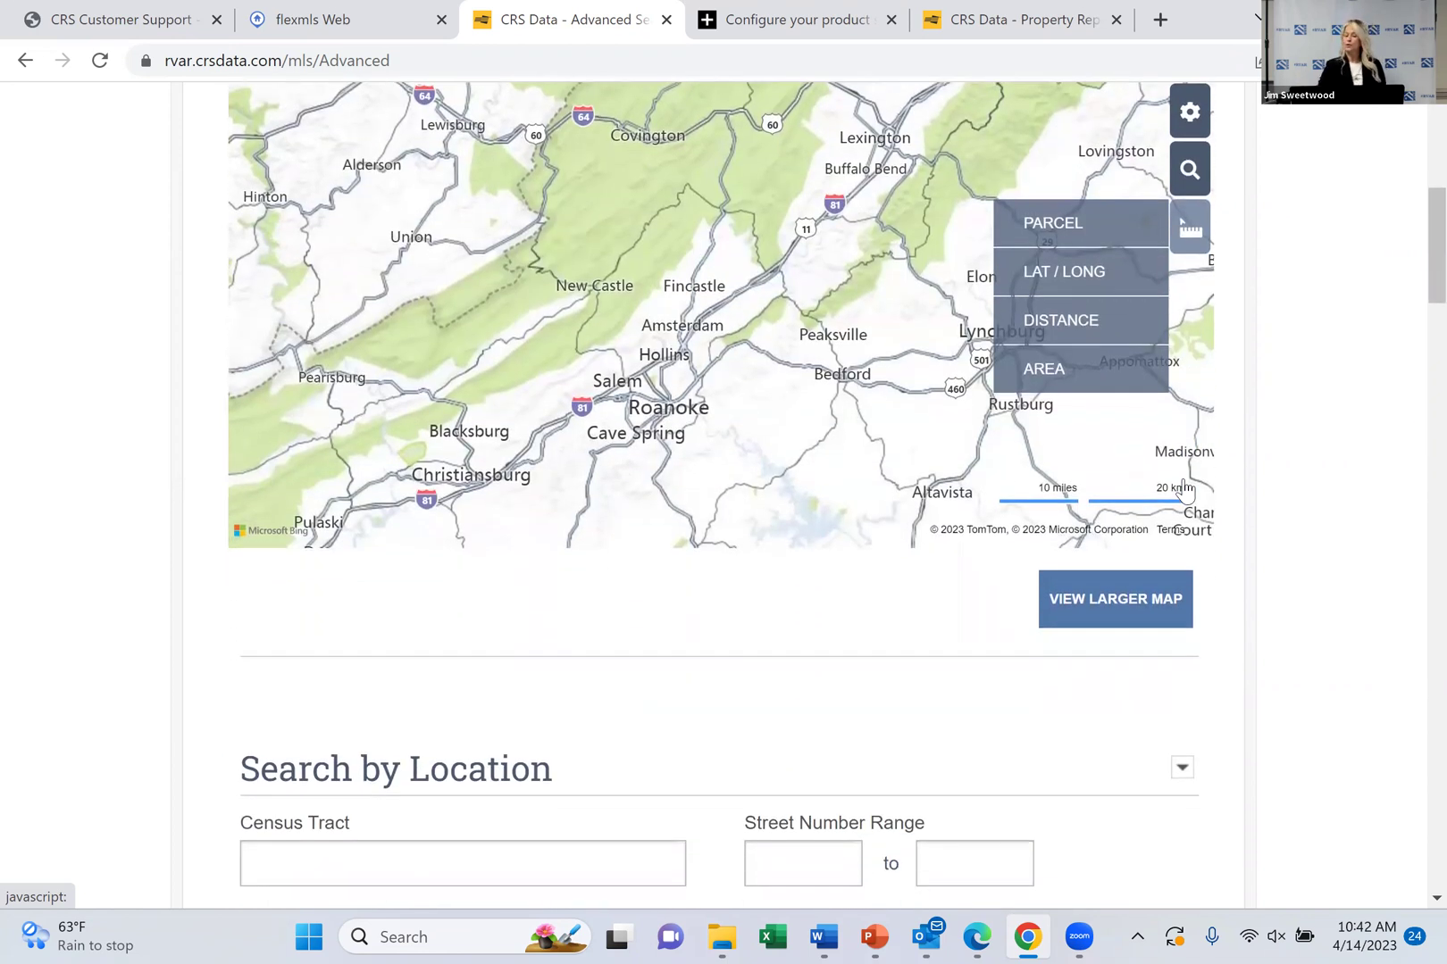
scroll(1184, 490, "up", 2)
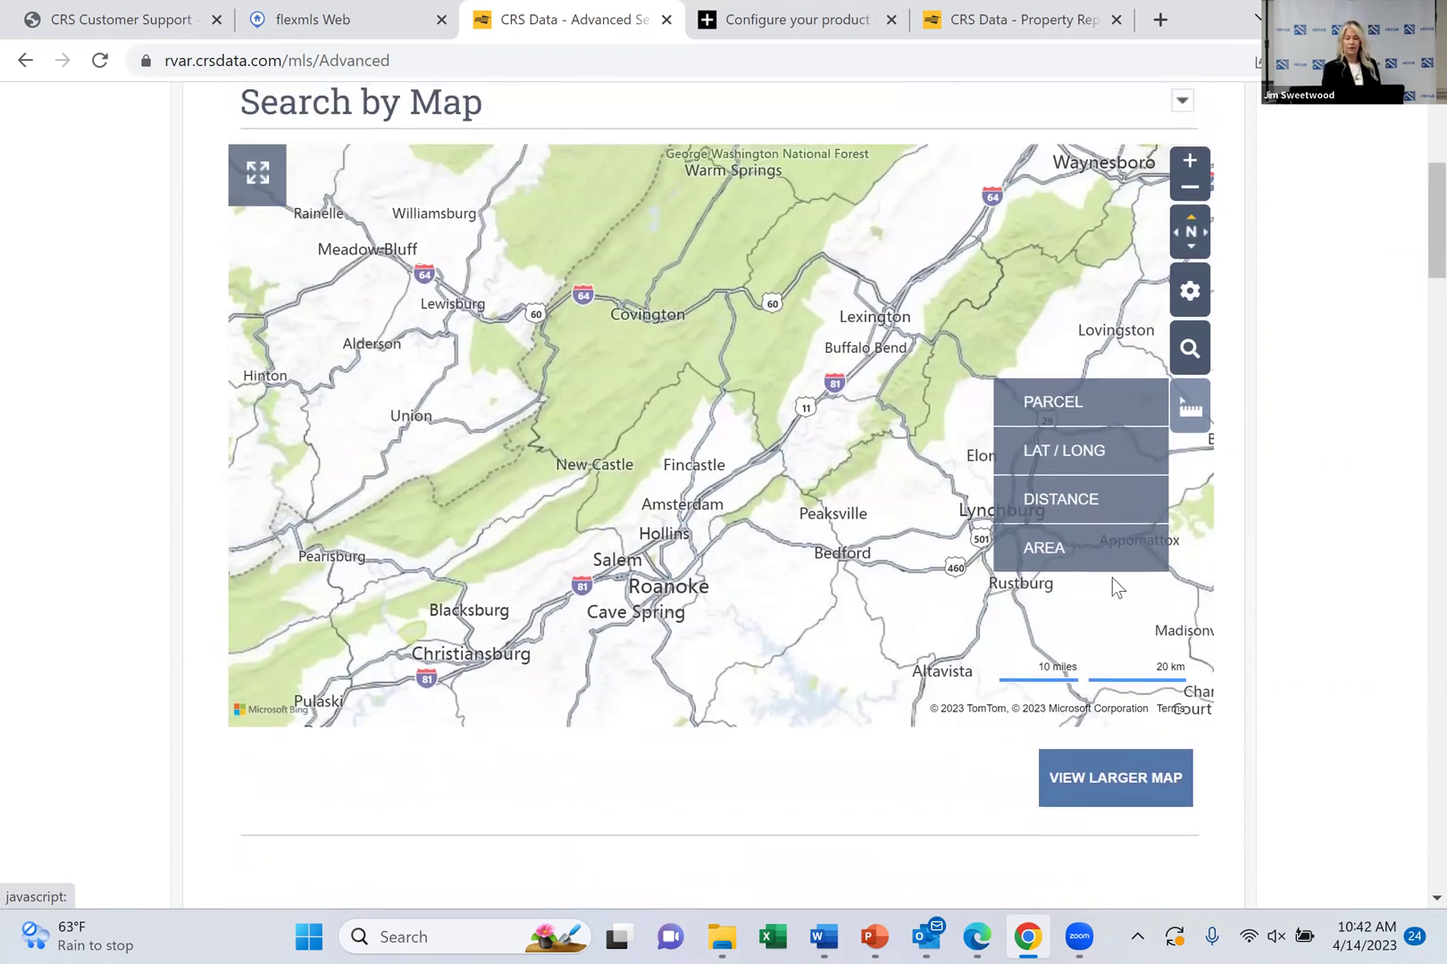
left_click(1127, 786)
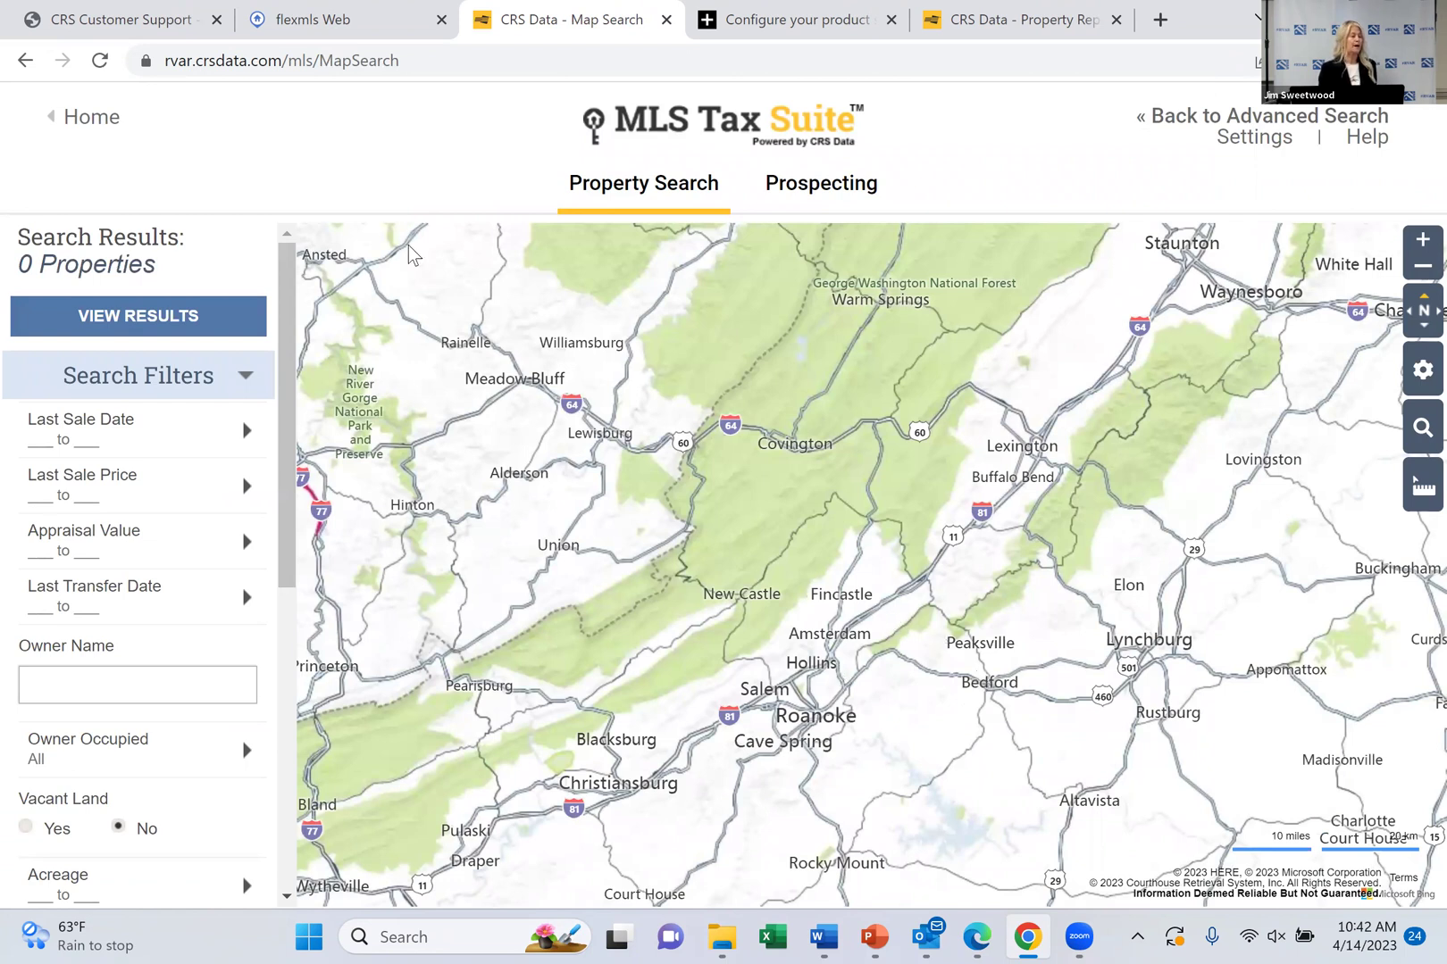
Set the Last Sale Price filter to $963,603–$2,217,817, leaving 856 properties
left_click(200, 609)
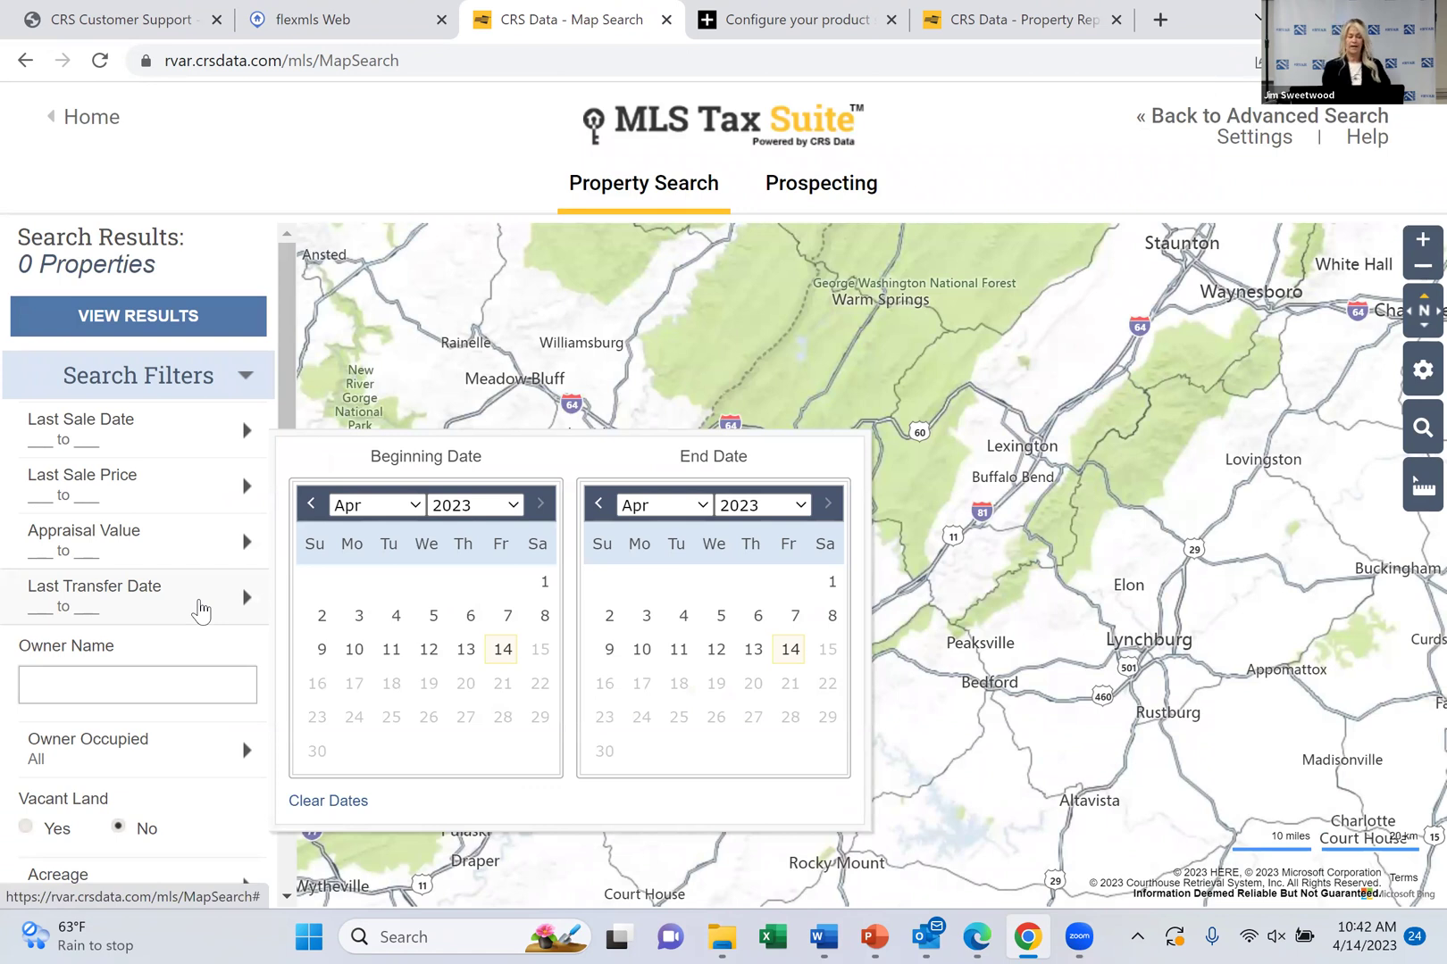
left_click(134, 420)
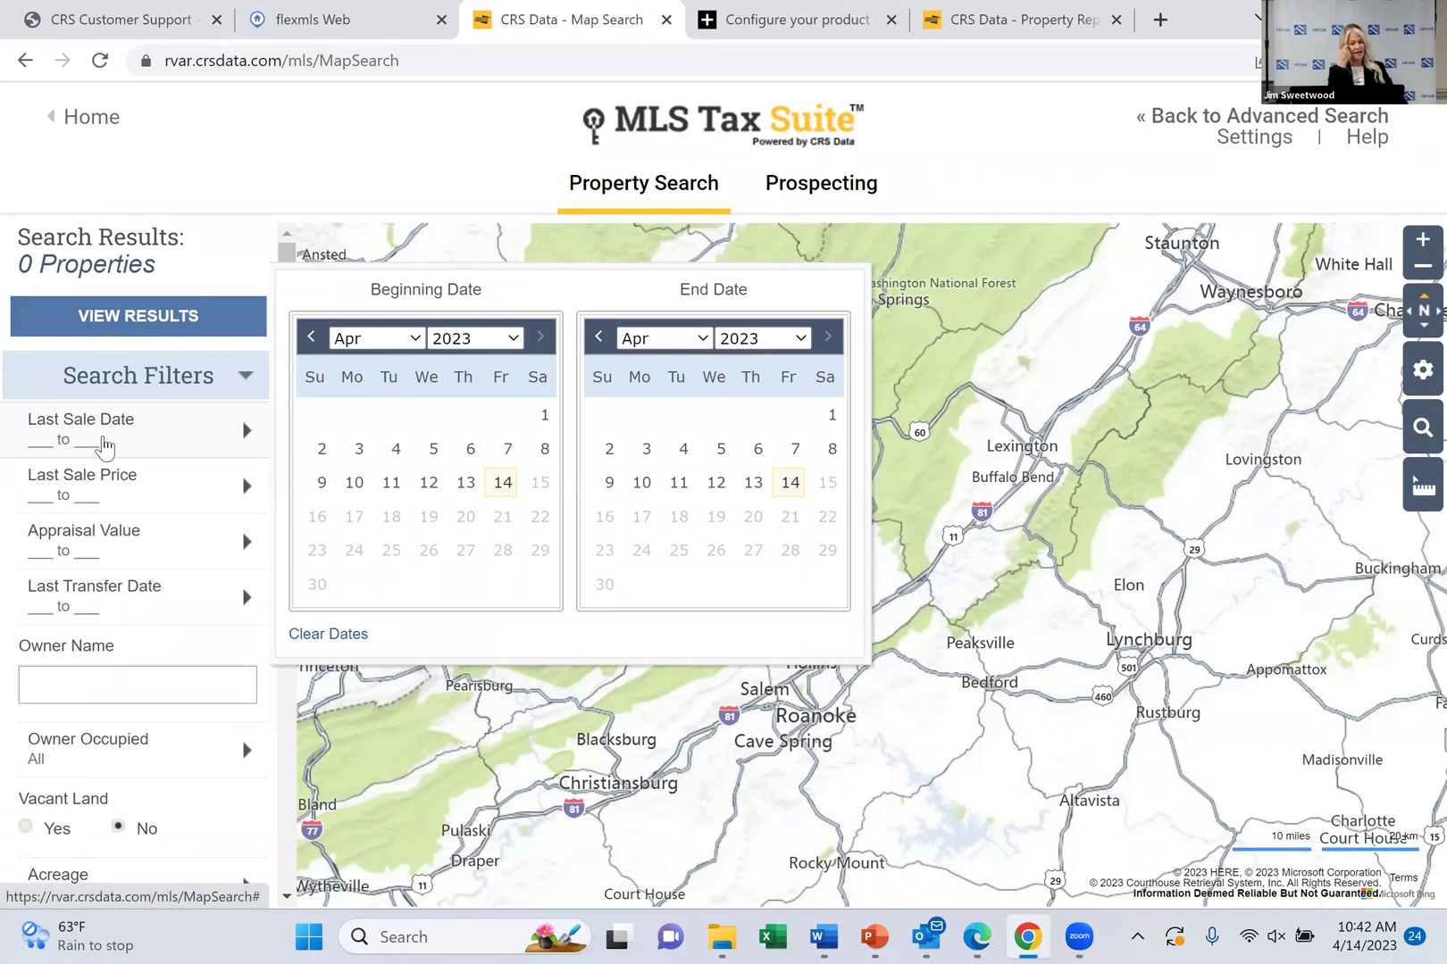
left_click(98, 491)
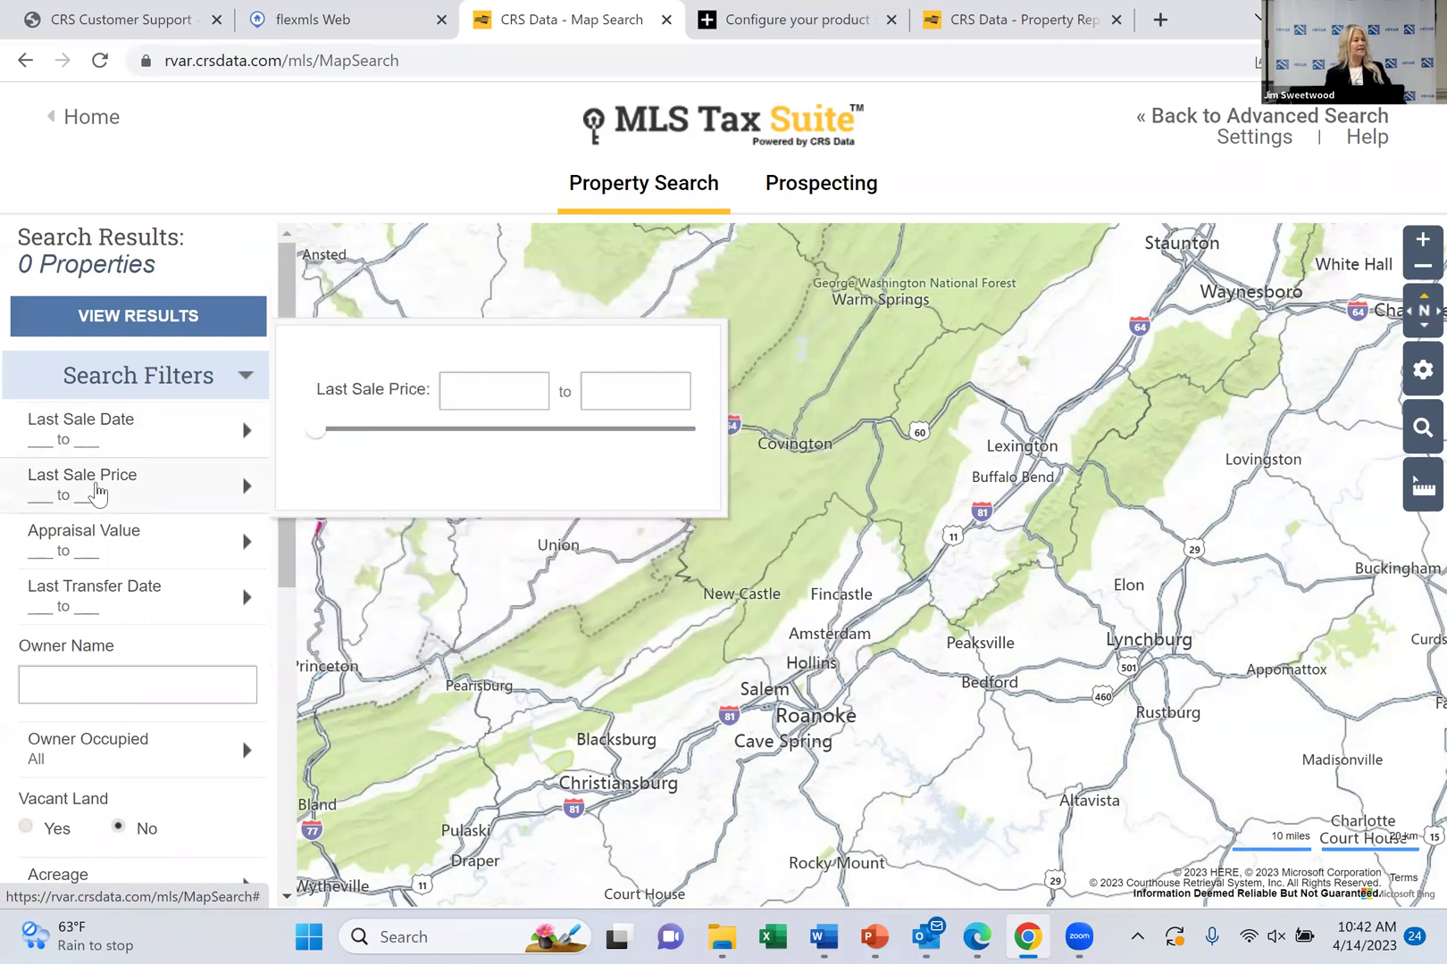
left_click(192, 435)
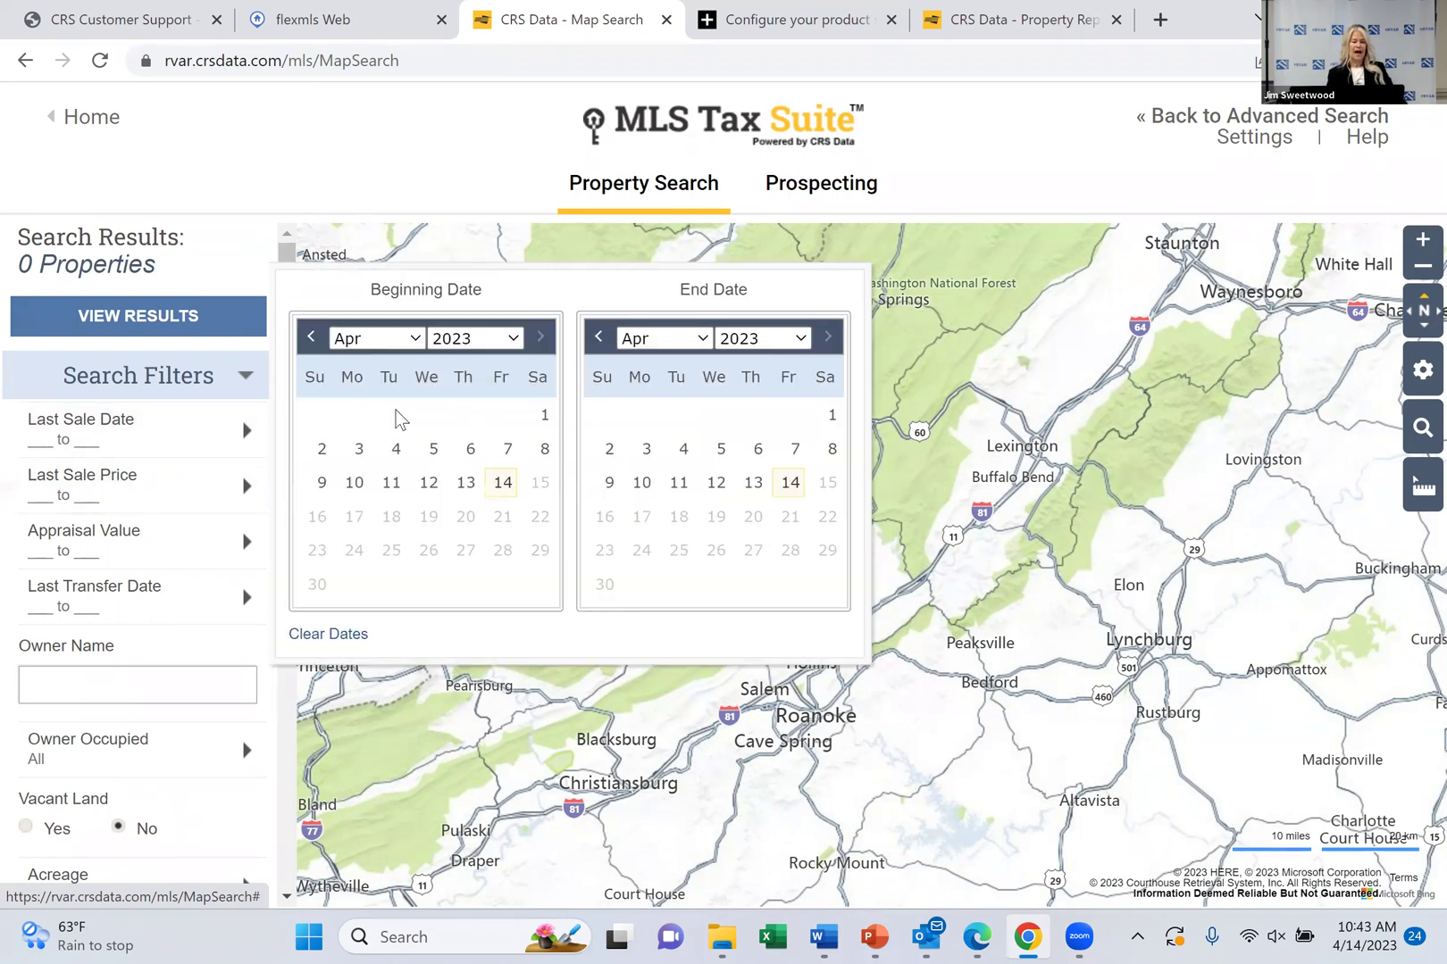
left_click(183, 468)
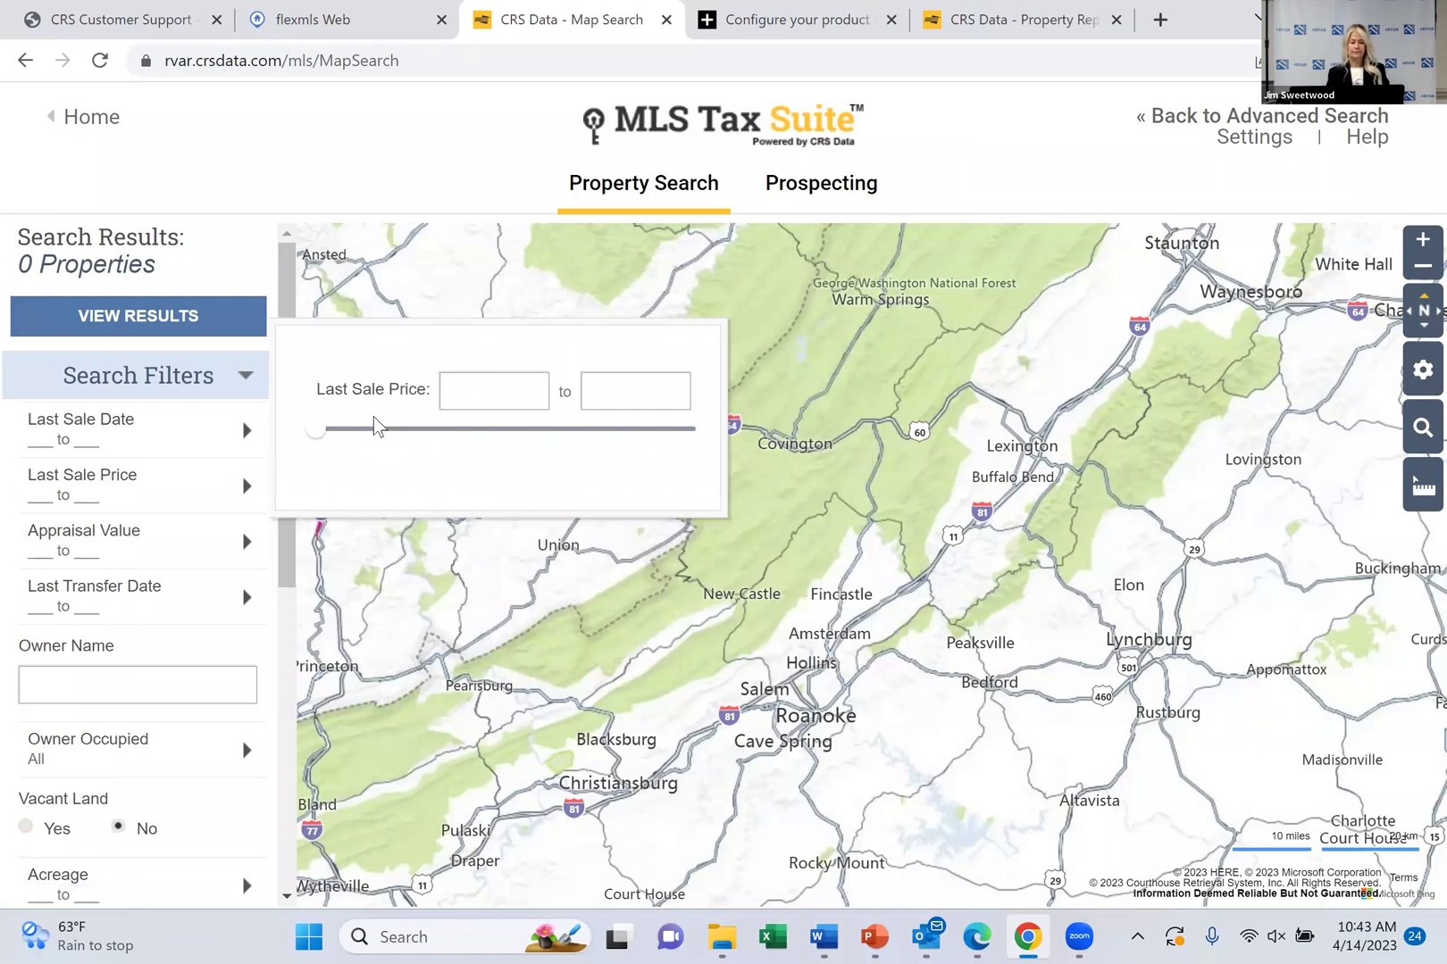
left_click_drag(316, 425, 357, 432)
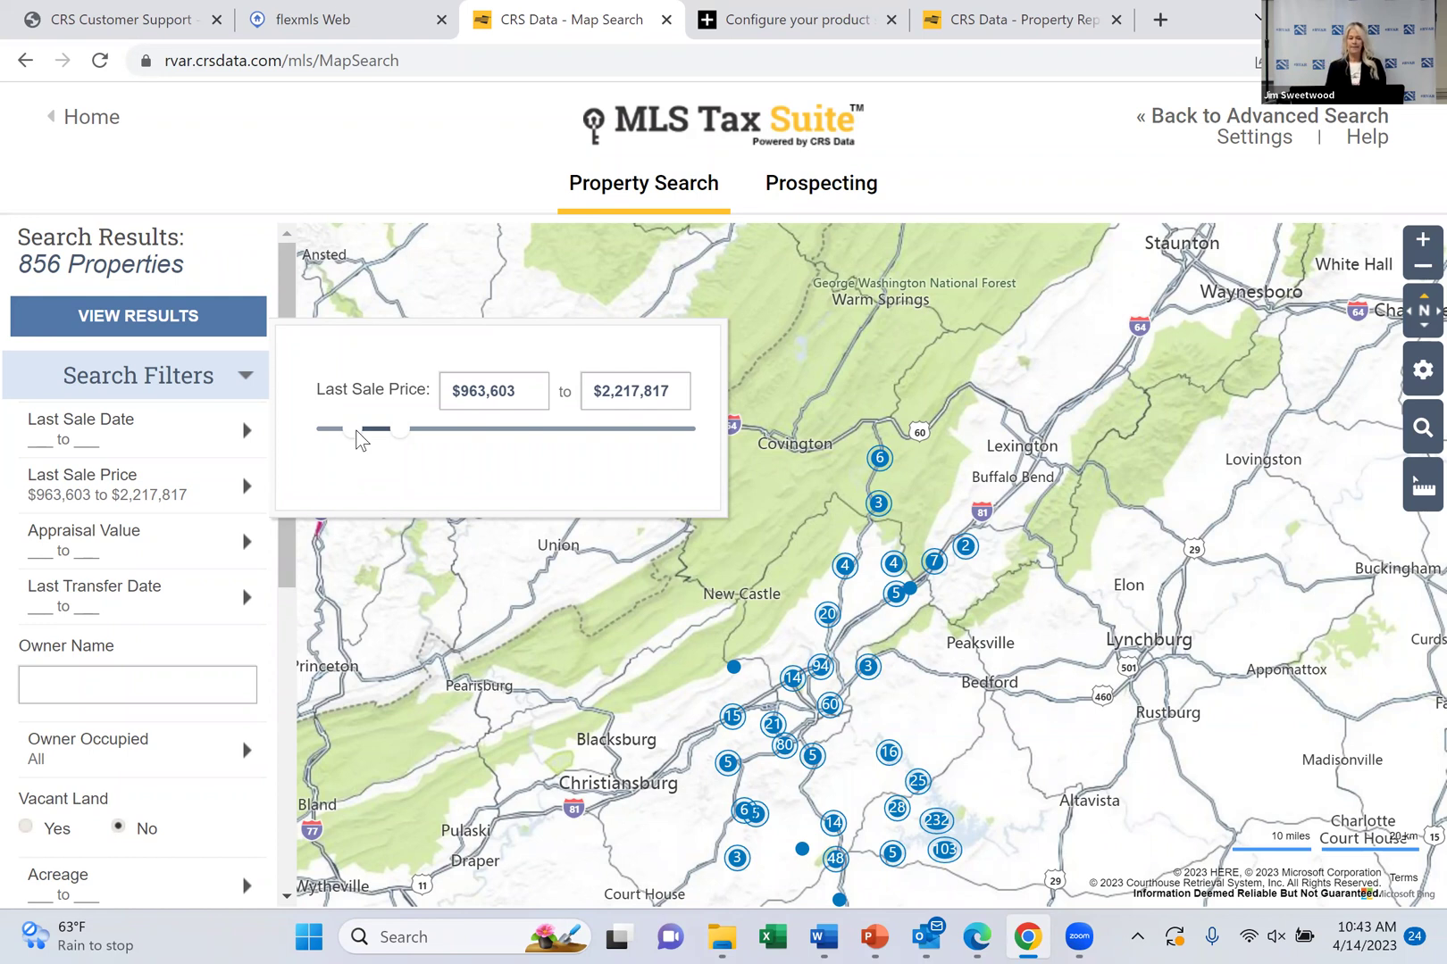
Add Appraisal Value, Last Transfer Date and Owner Name filters and show the Absentee/Owner Occupied/All owner types
left_click(184, 568)
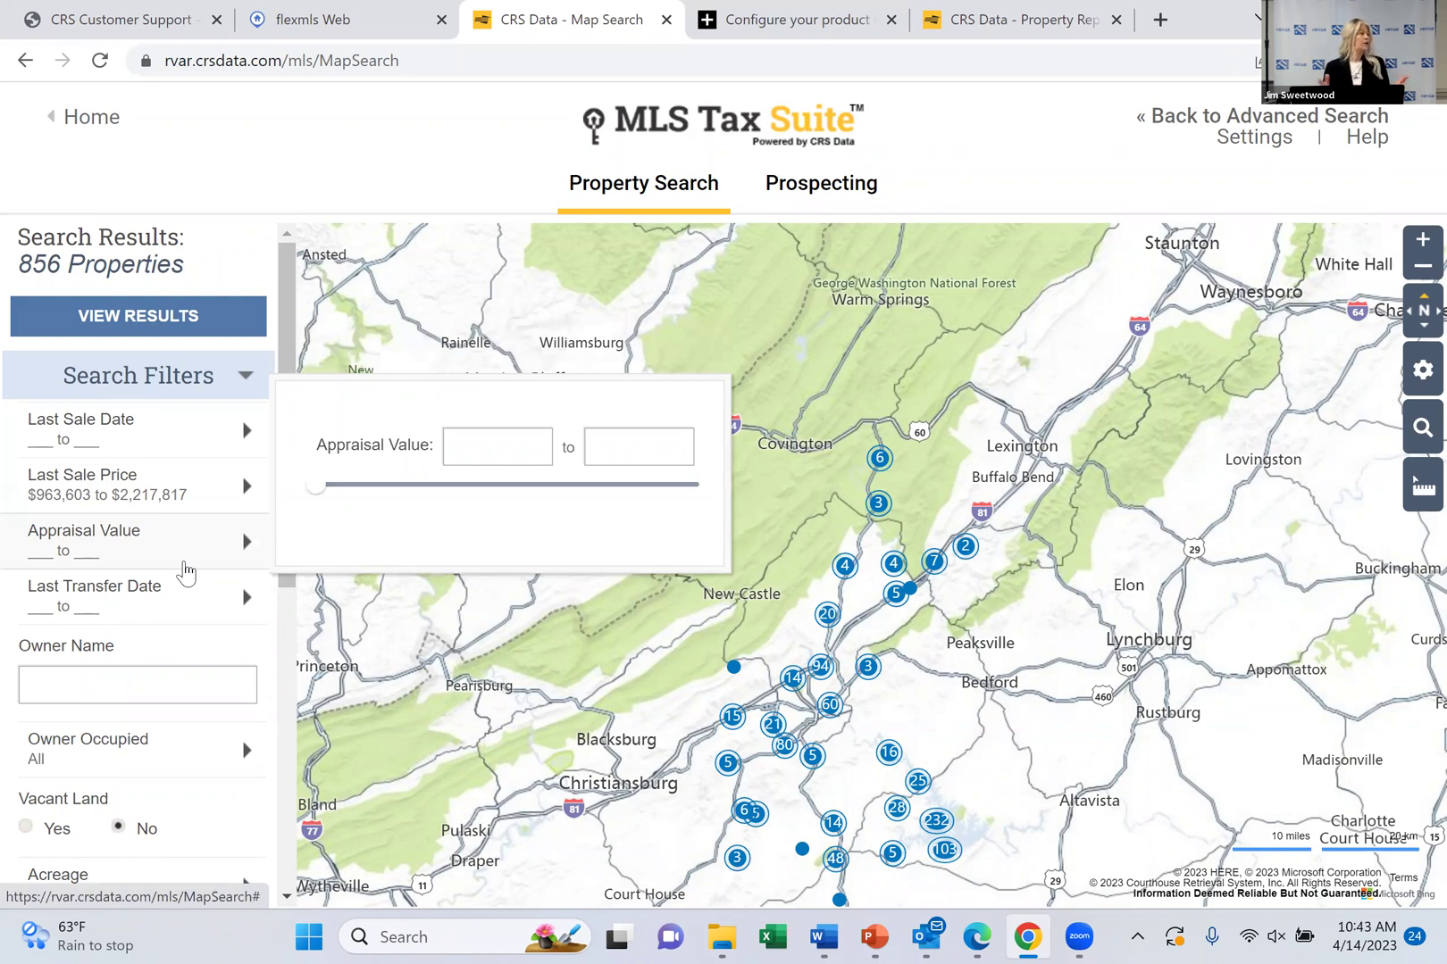
left_click(184, 575)
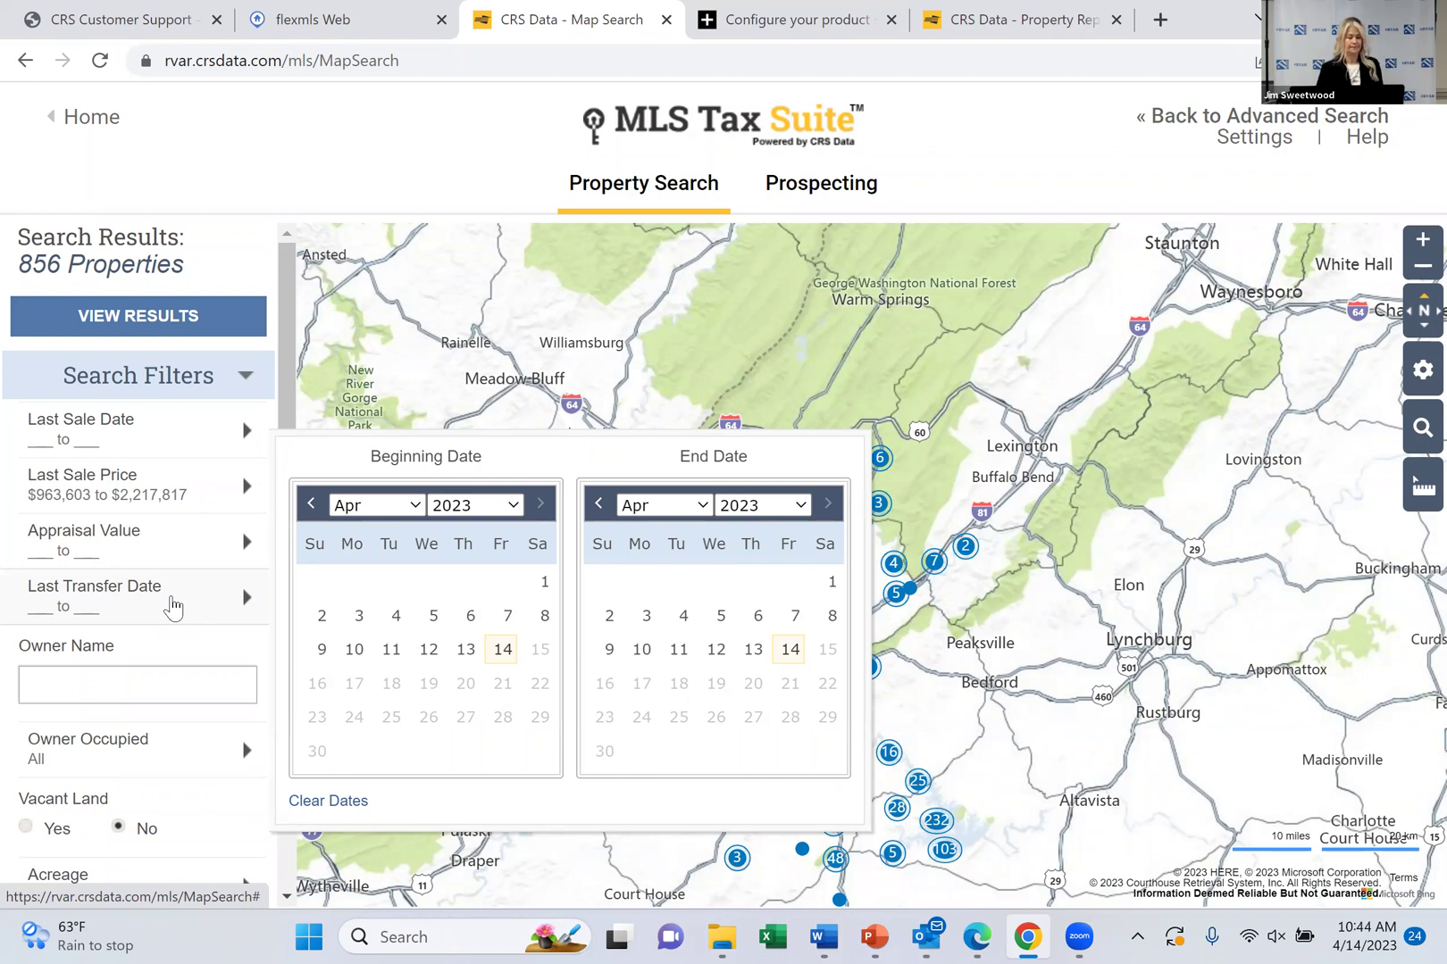
left_click(152, 685)
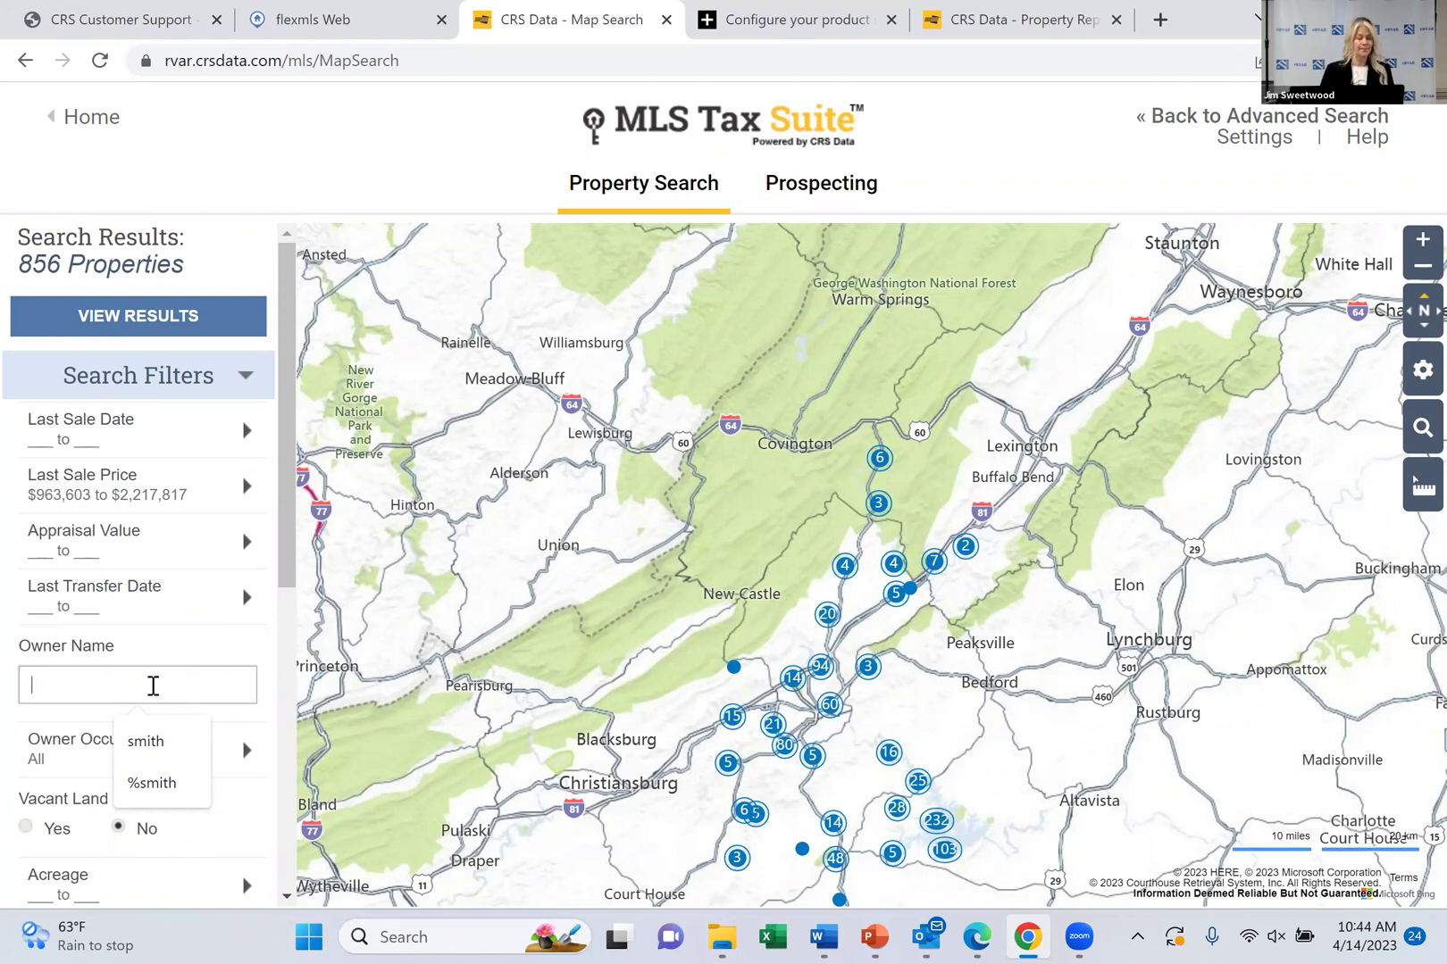
mouse_move(273, 429)
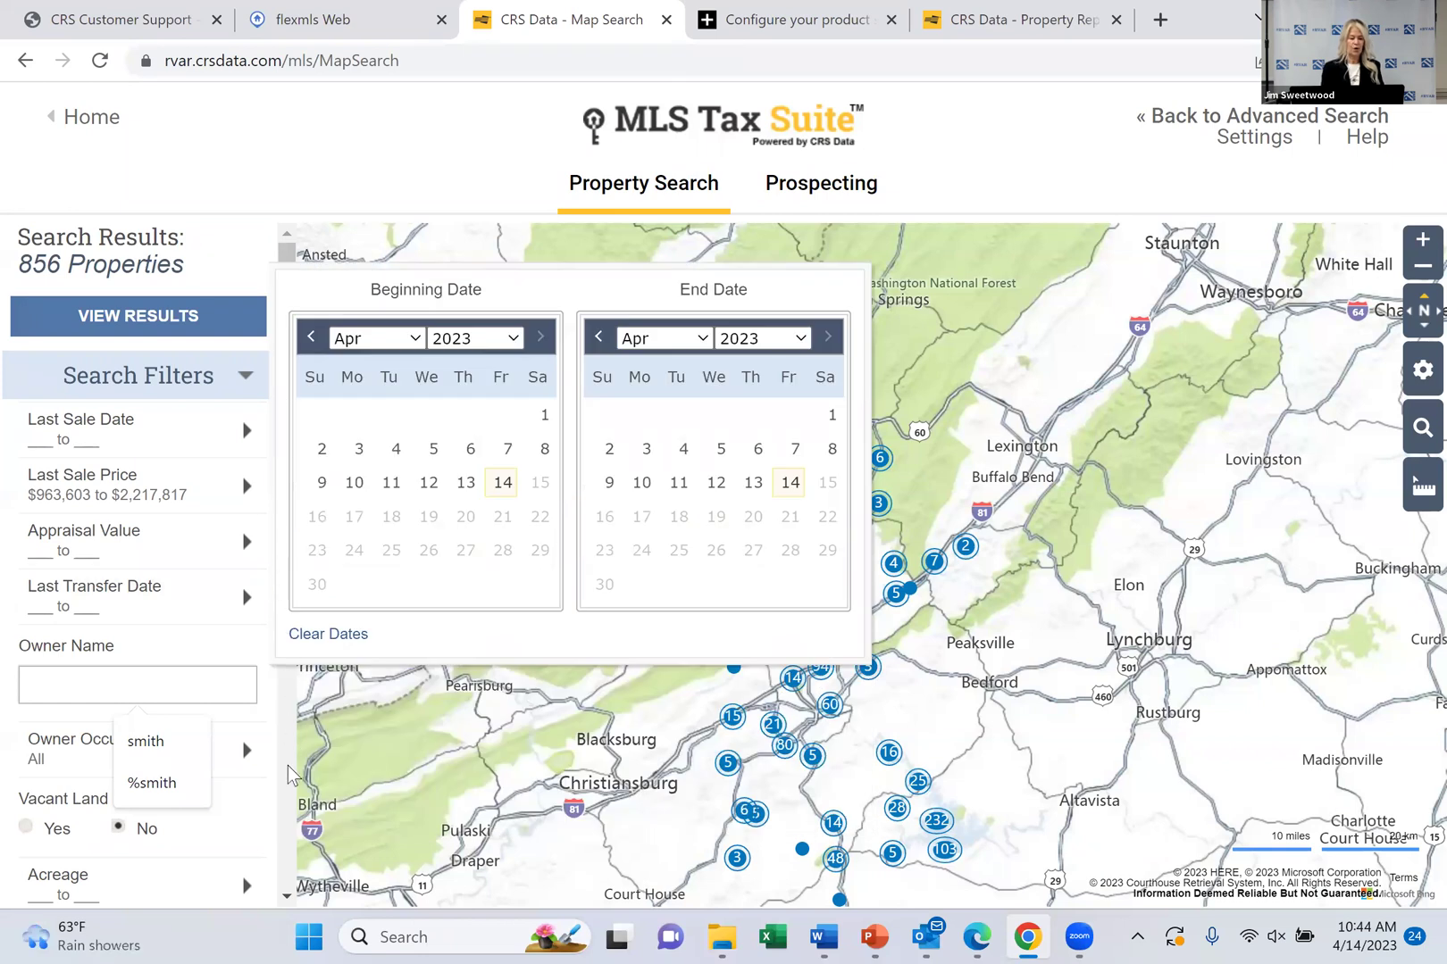
scroll(286, 765, "down", 3)
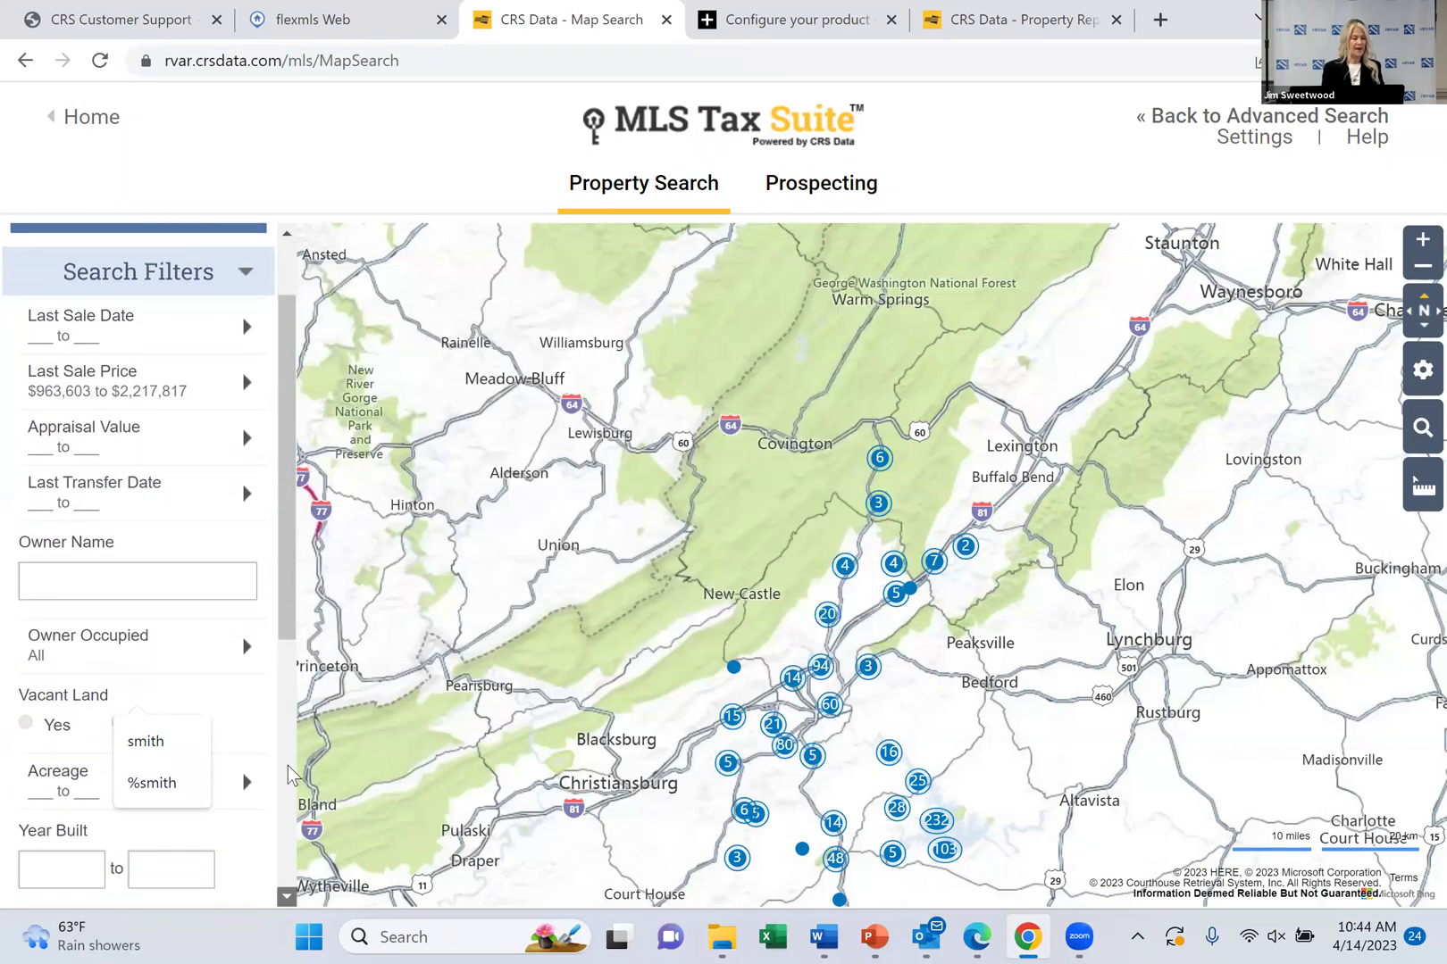
mouse_move(98, 520)
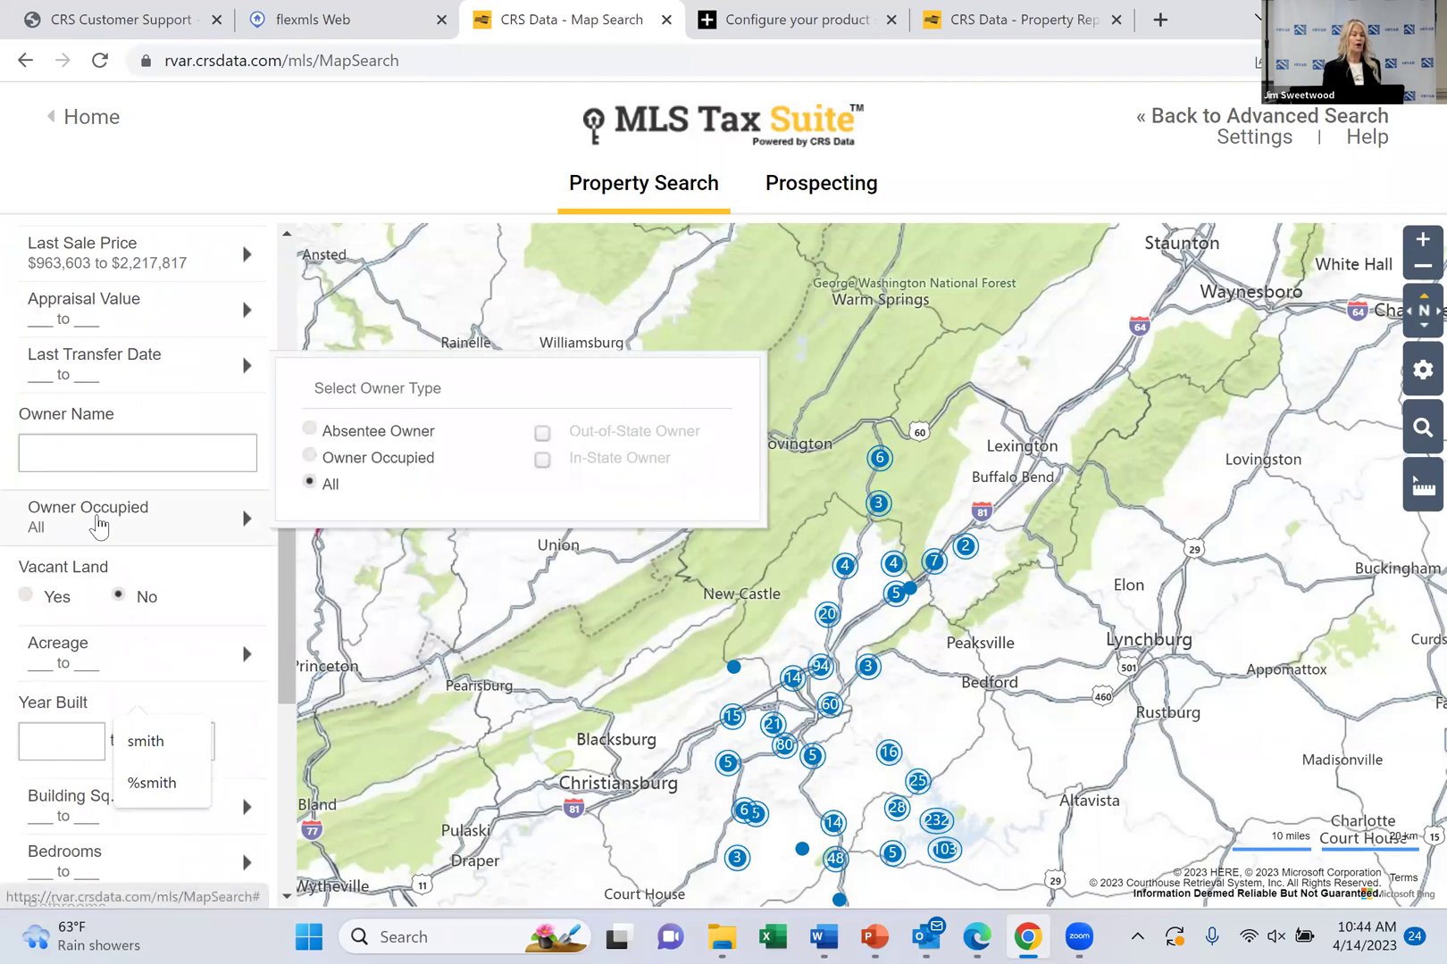
Select Absentee Owner and check Out-of-State Owner, narrowing the results to 214 properties
left_click(309, 431)
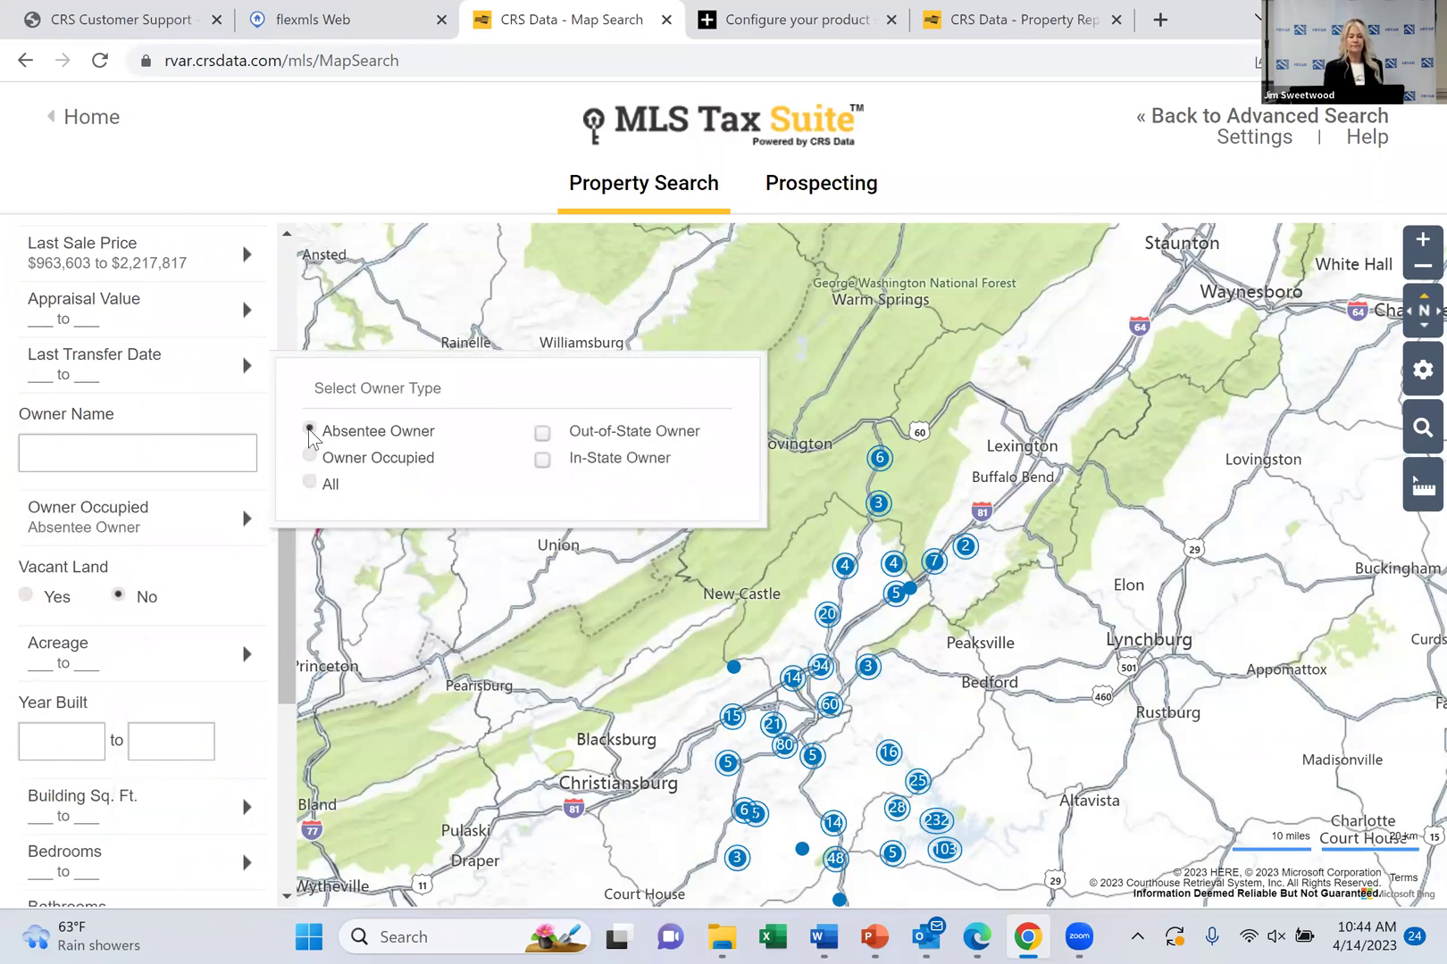
left_click(543, 435)
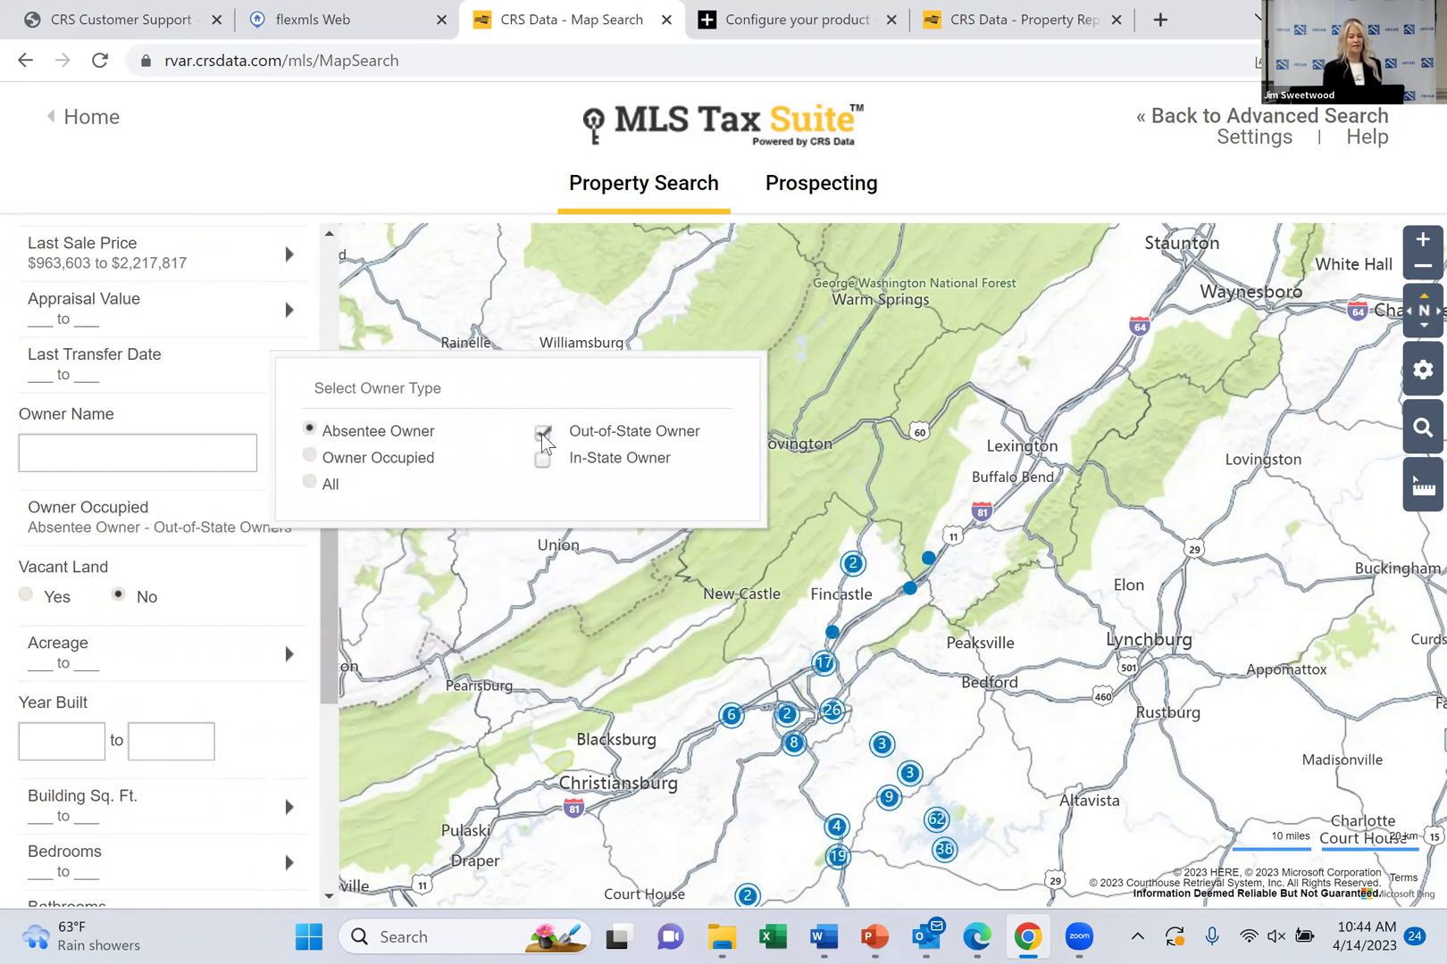
left_click_drag(333, 607, 338, 444)
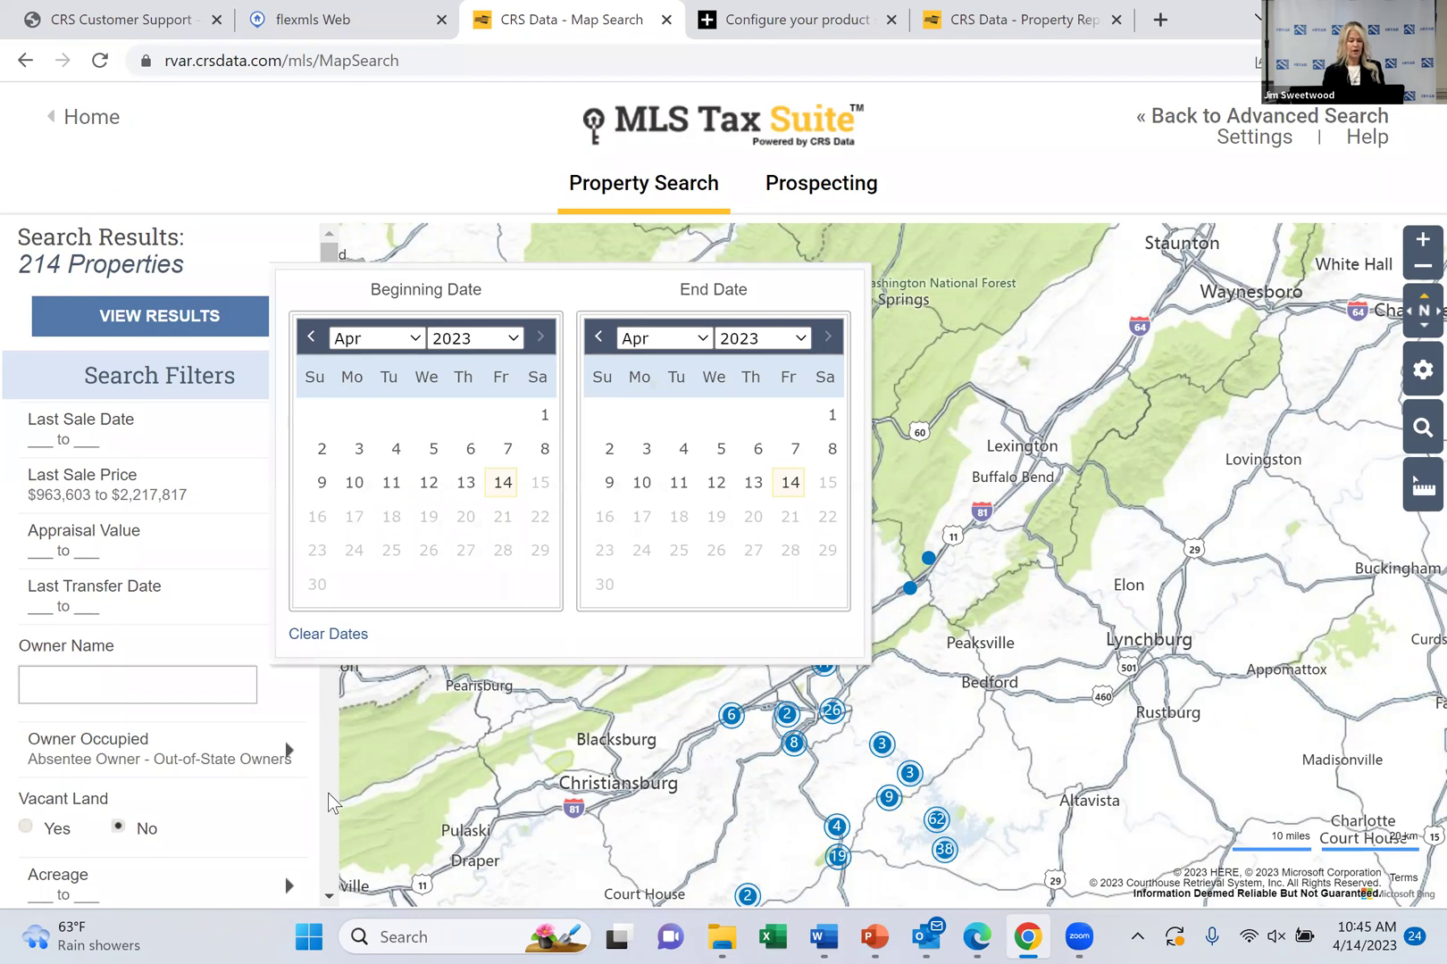
Scroll down through the Search Filters panel; the count stays at 214 properties
scroll(328, 793, "down", 3)
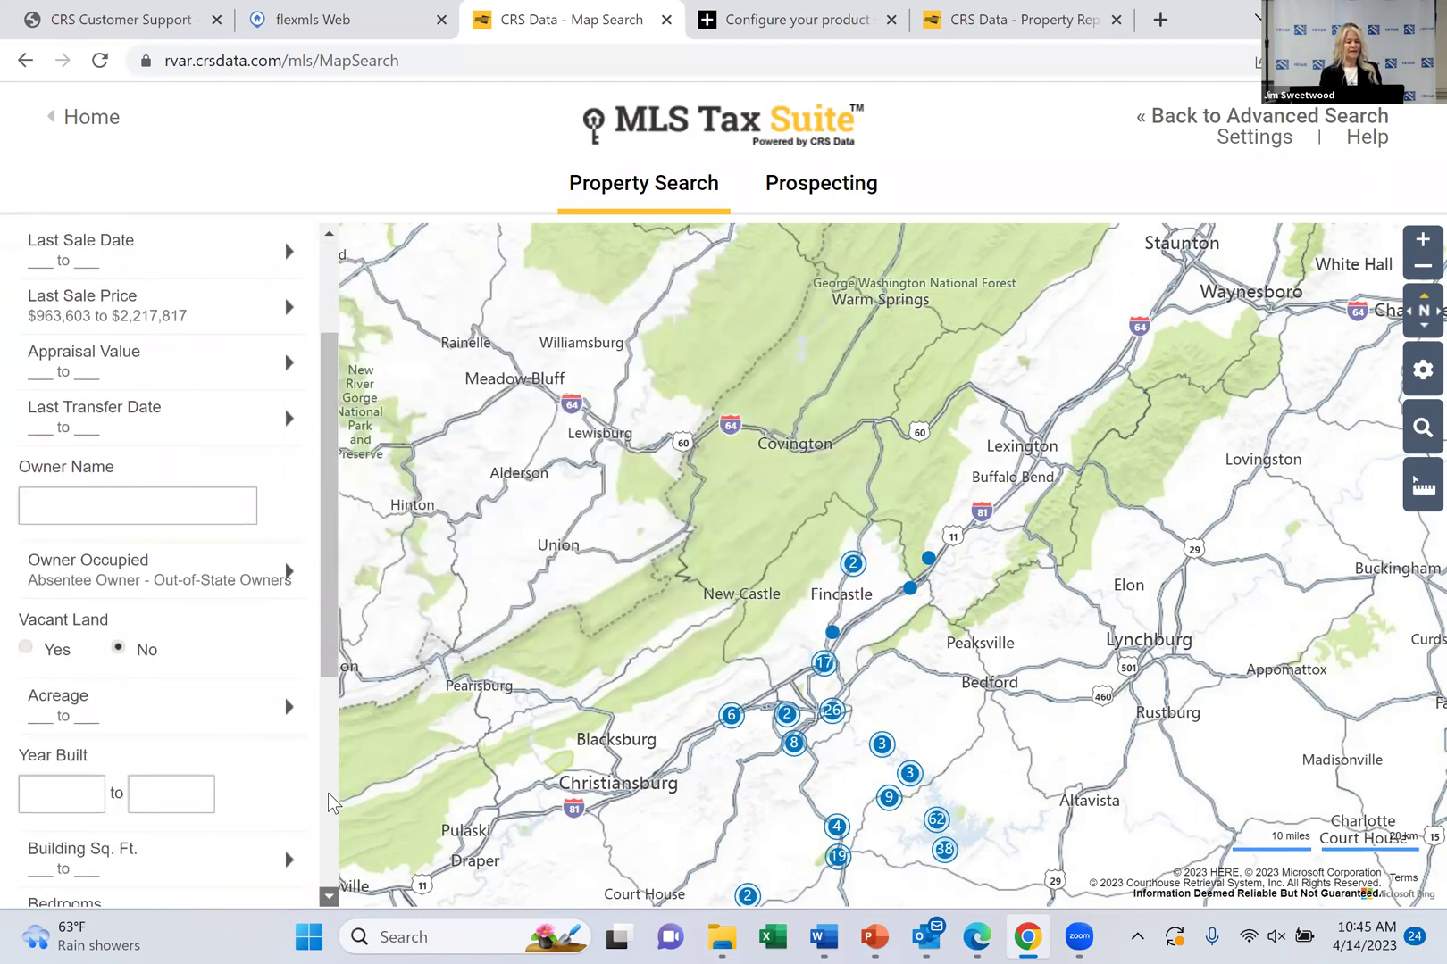
scroll(328, 793, "down", 2)
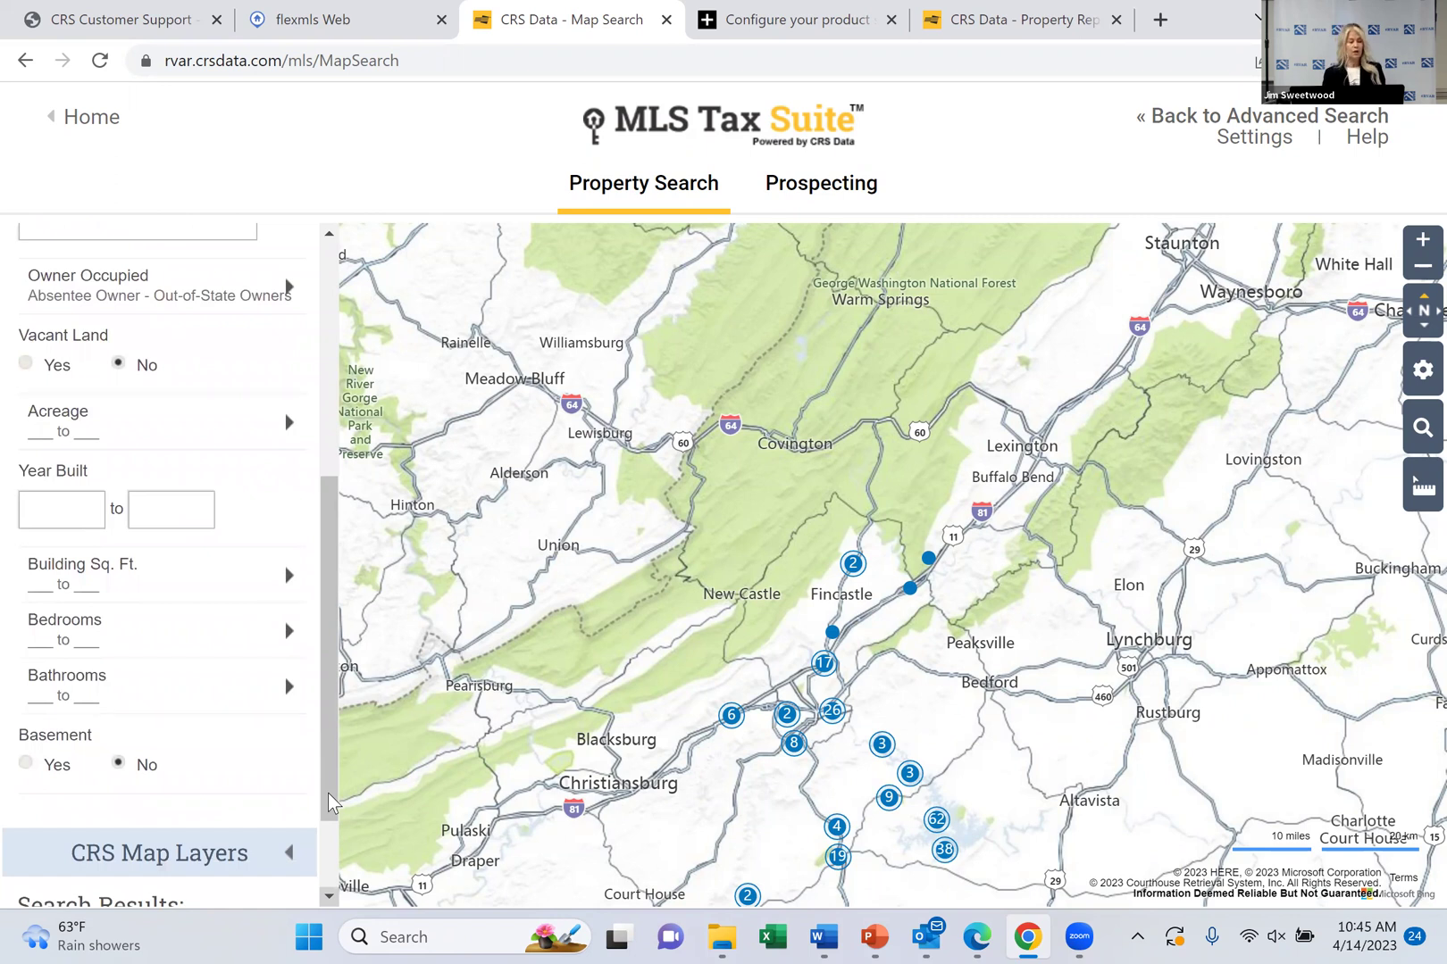
scroll(328, 801, "down", 1)
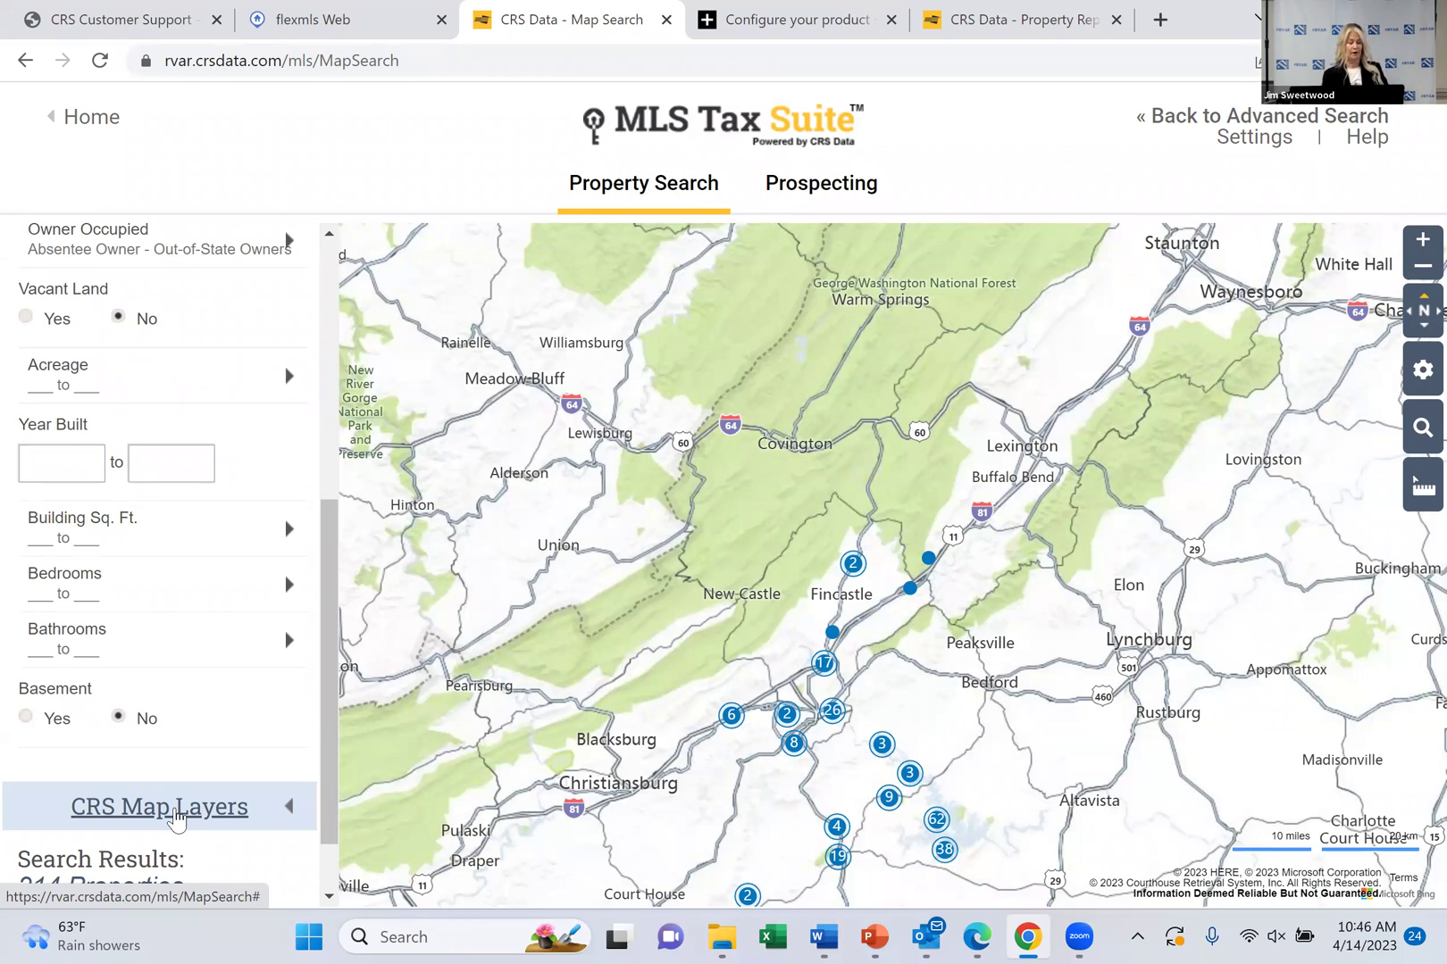
scroll(333, 811, "down", 1)
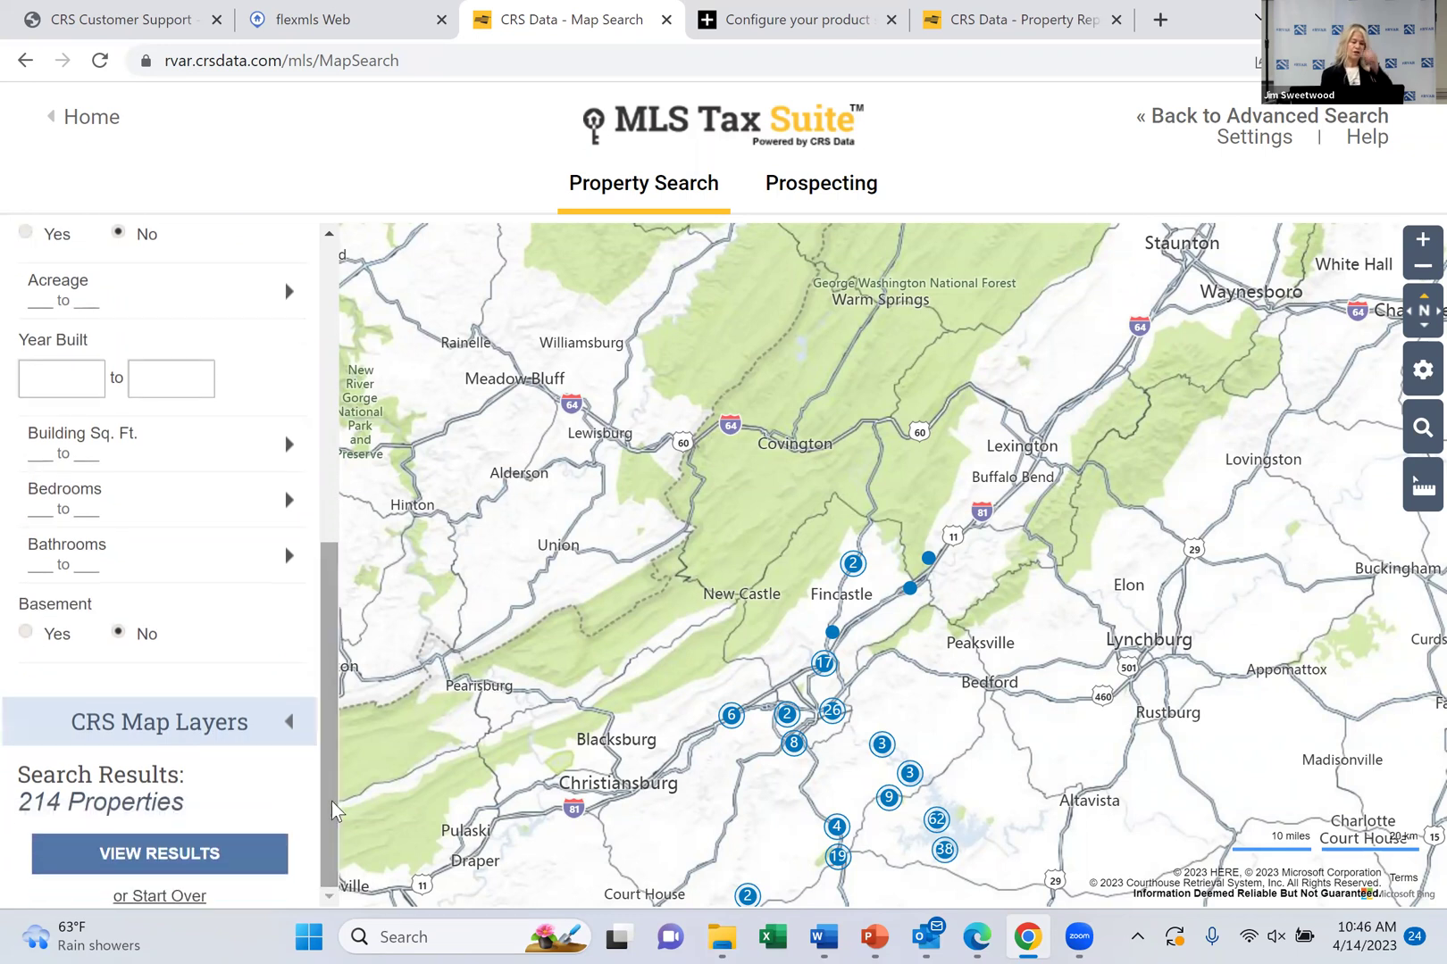
mouse_move(140, 918)
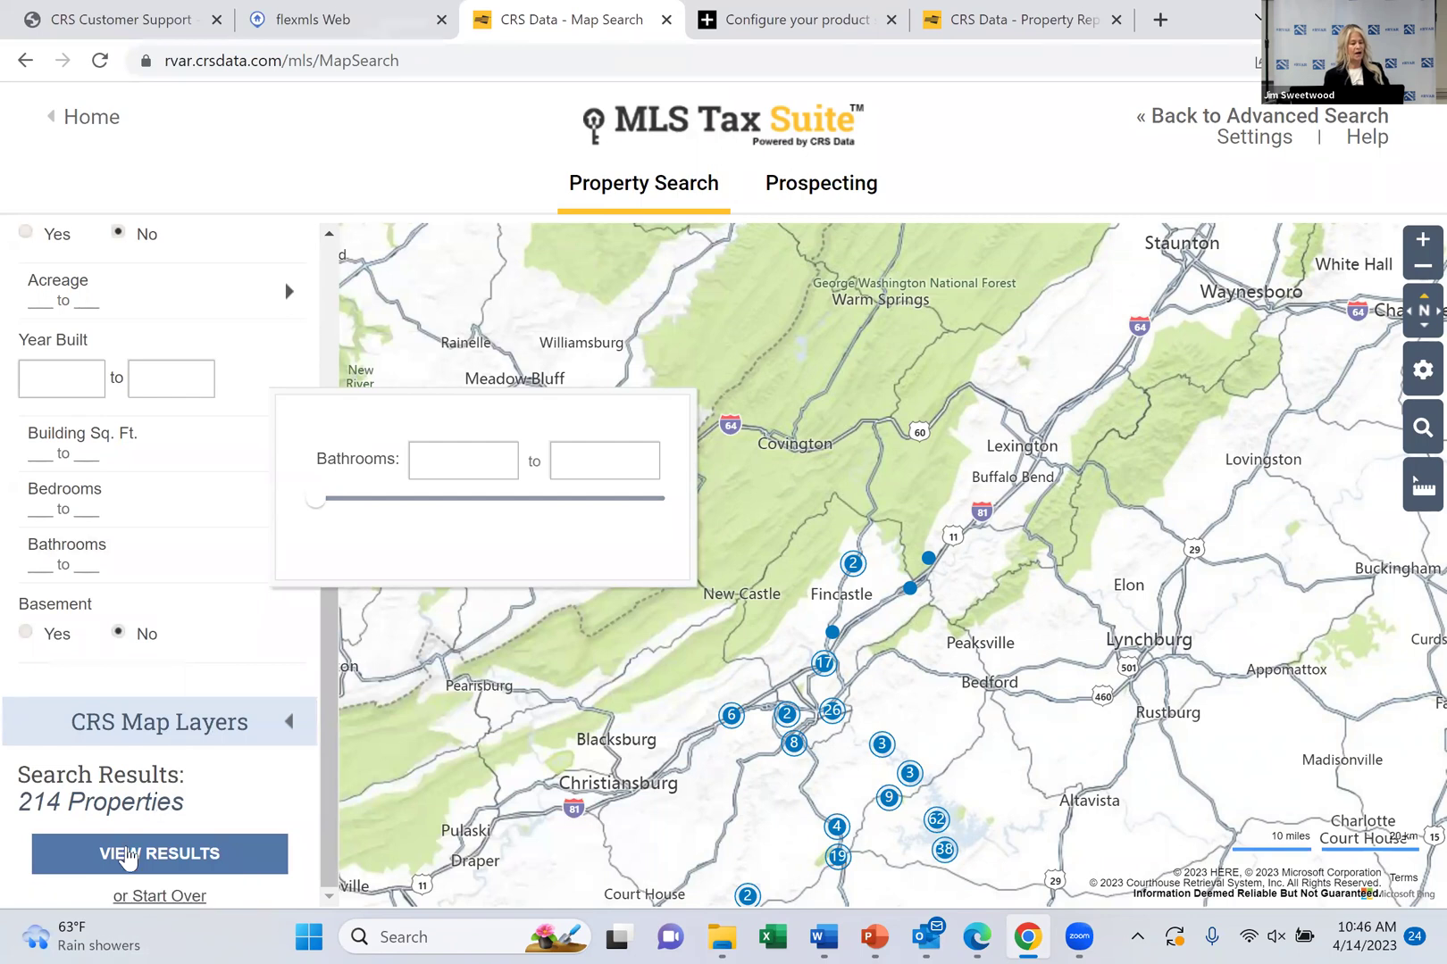
left_click(129, 855)
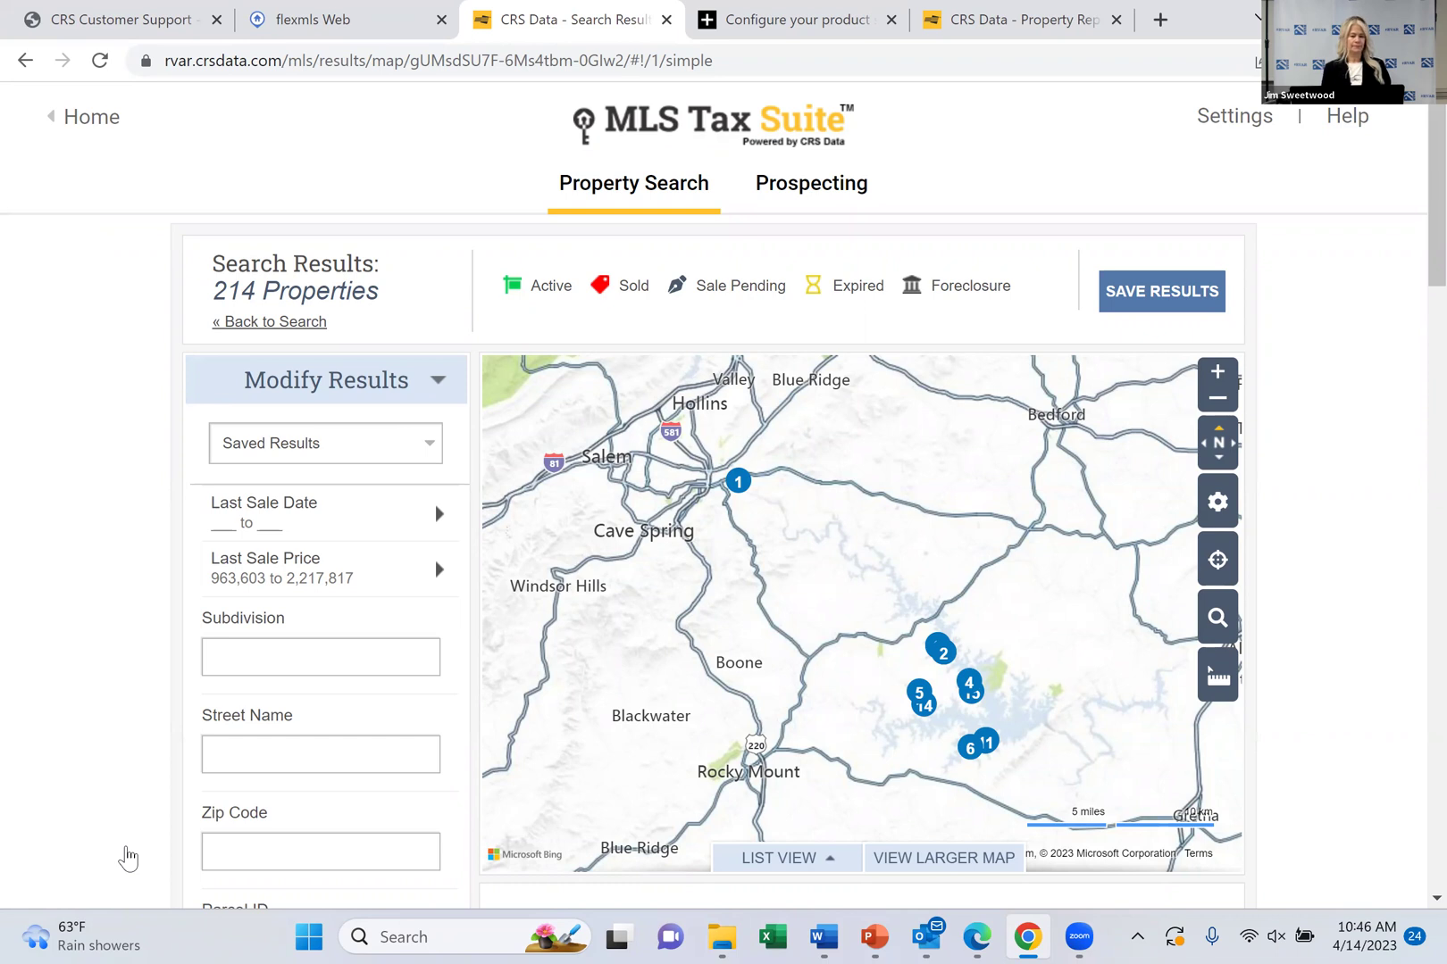
left_click(737, 482)
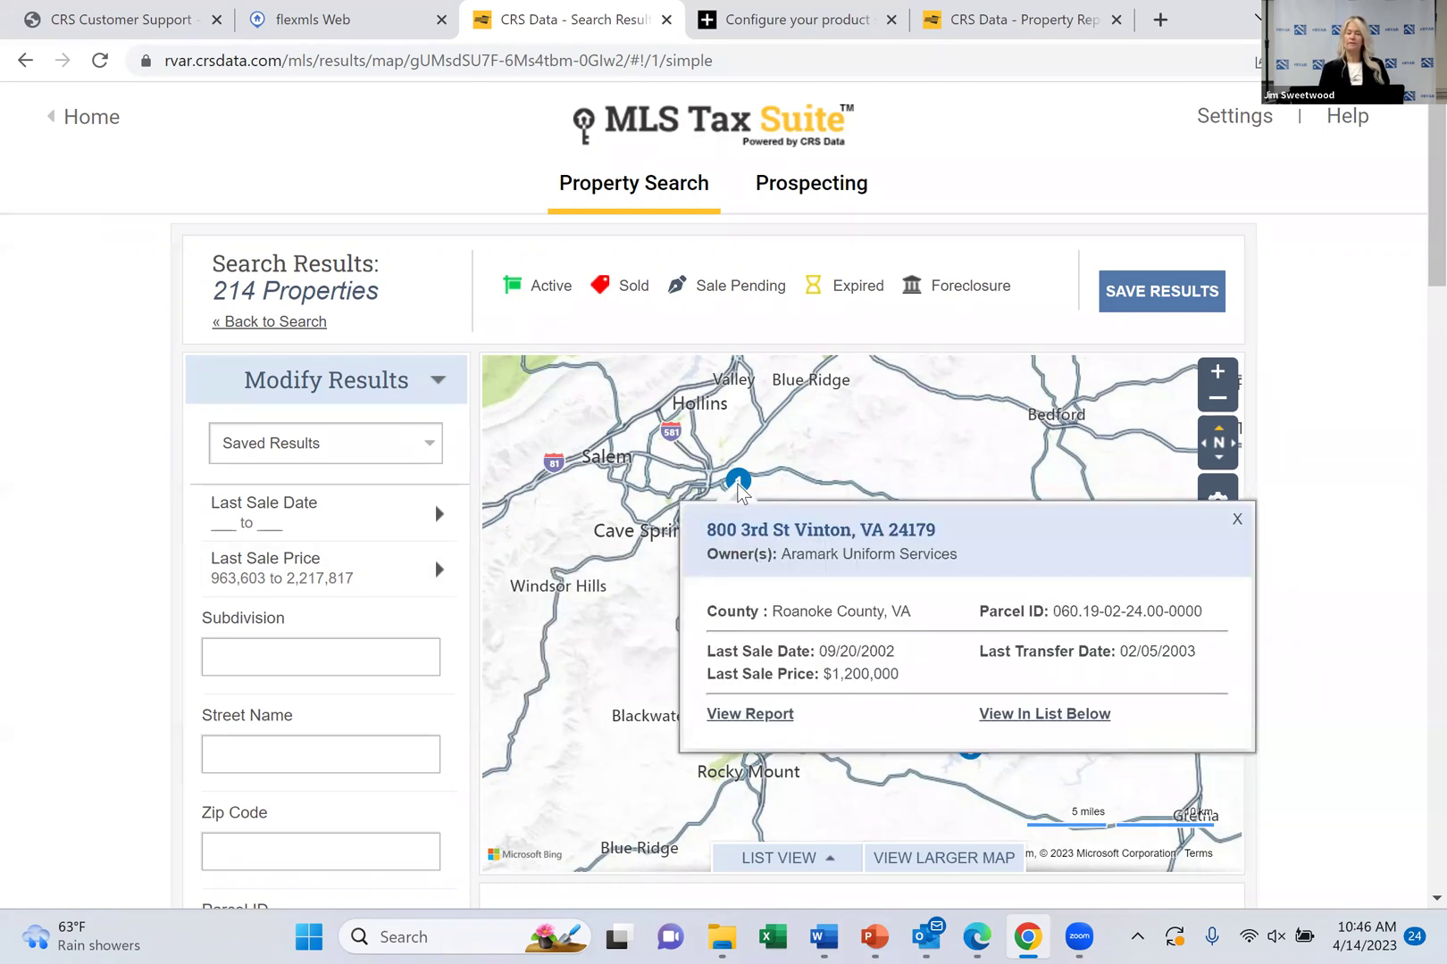
left_click(738, 486)
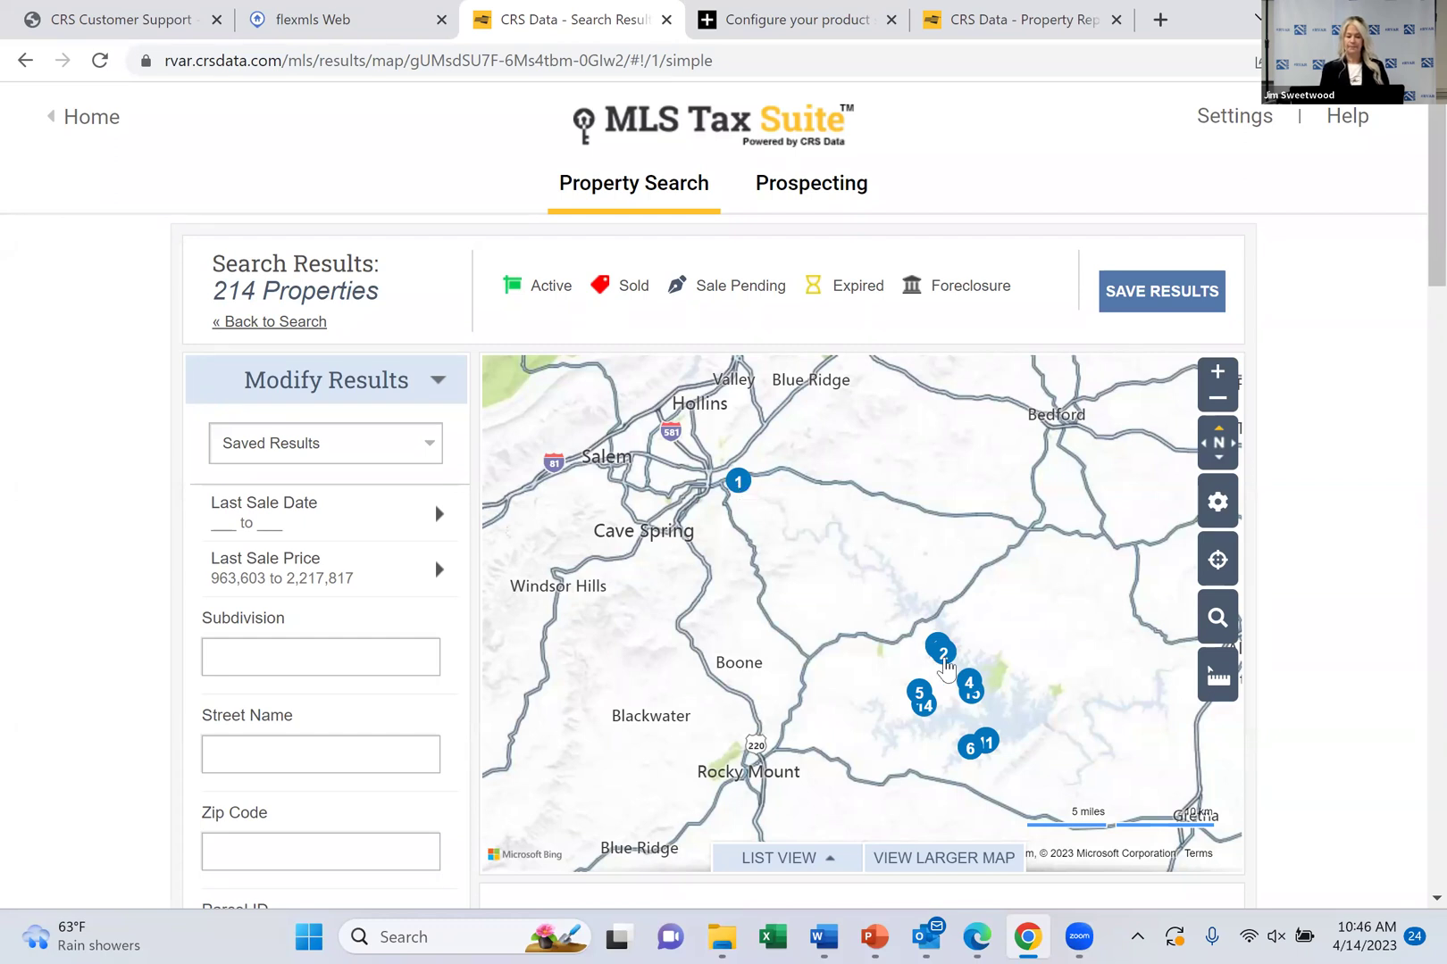
left_click(946, 661)
left_click(950, 668)
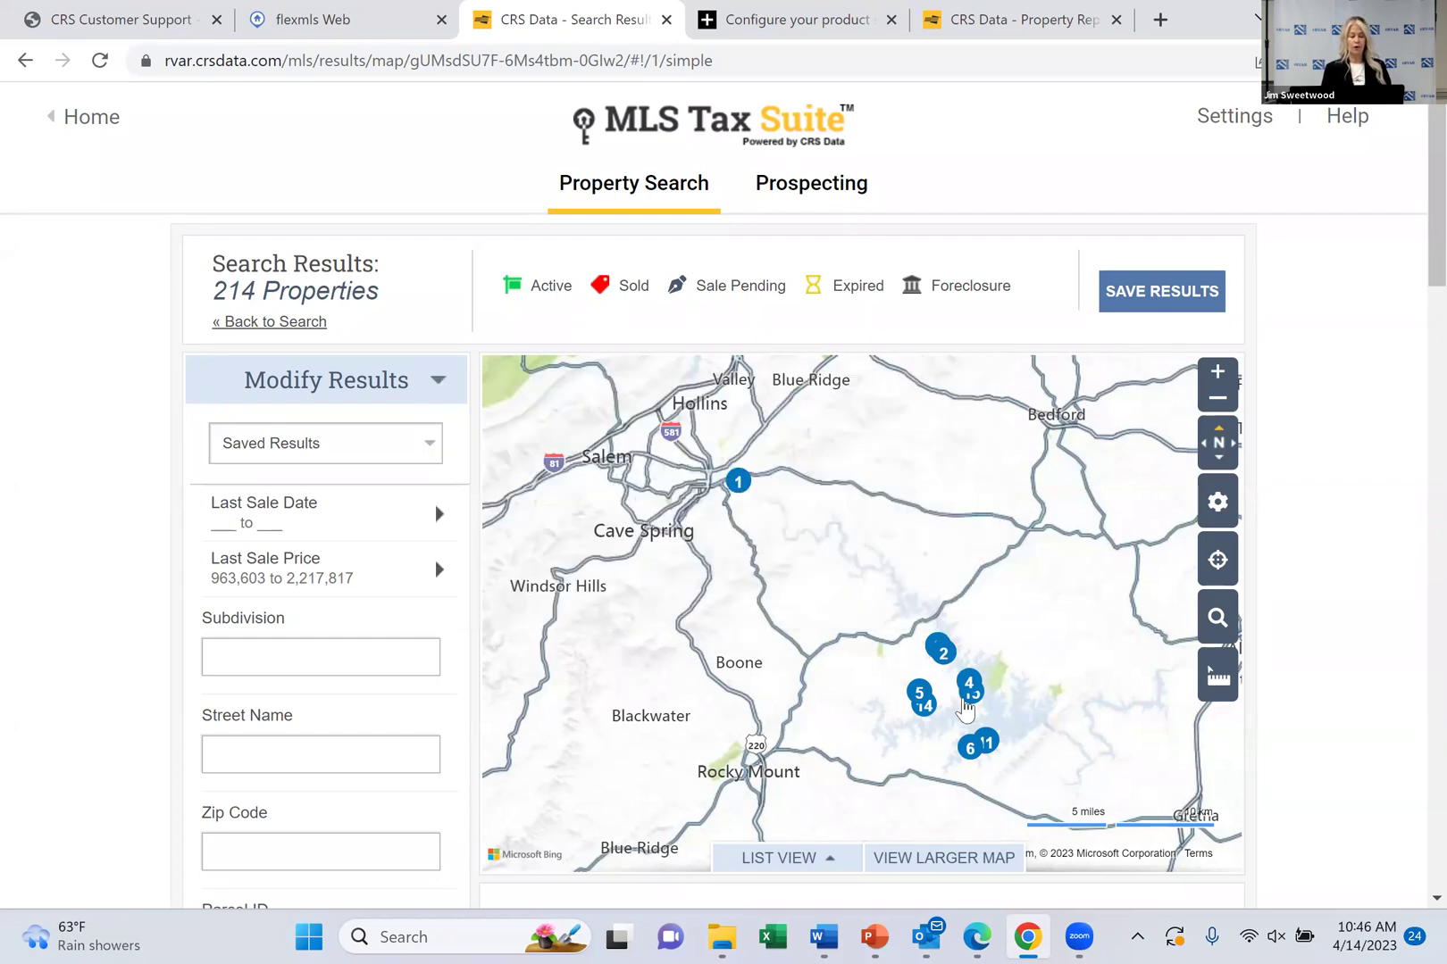
left_click(987, 749)
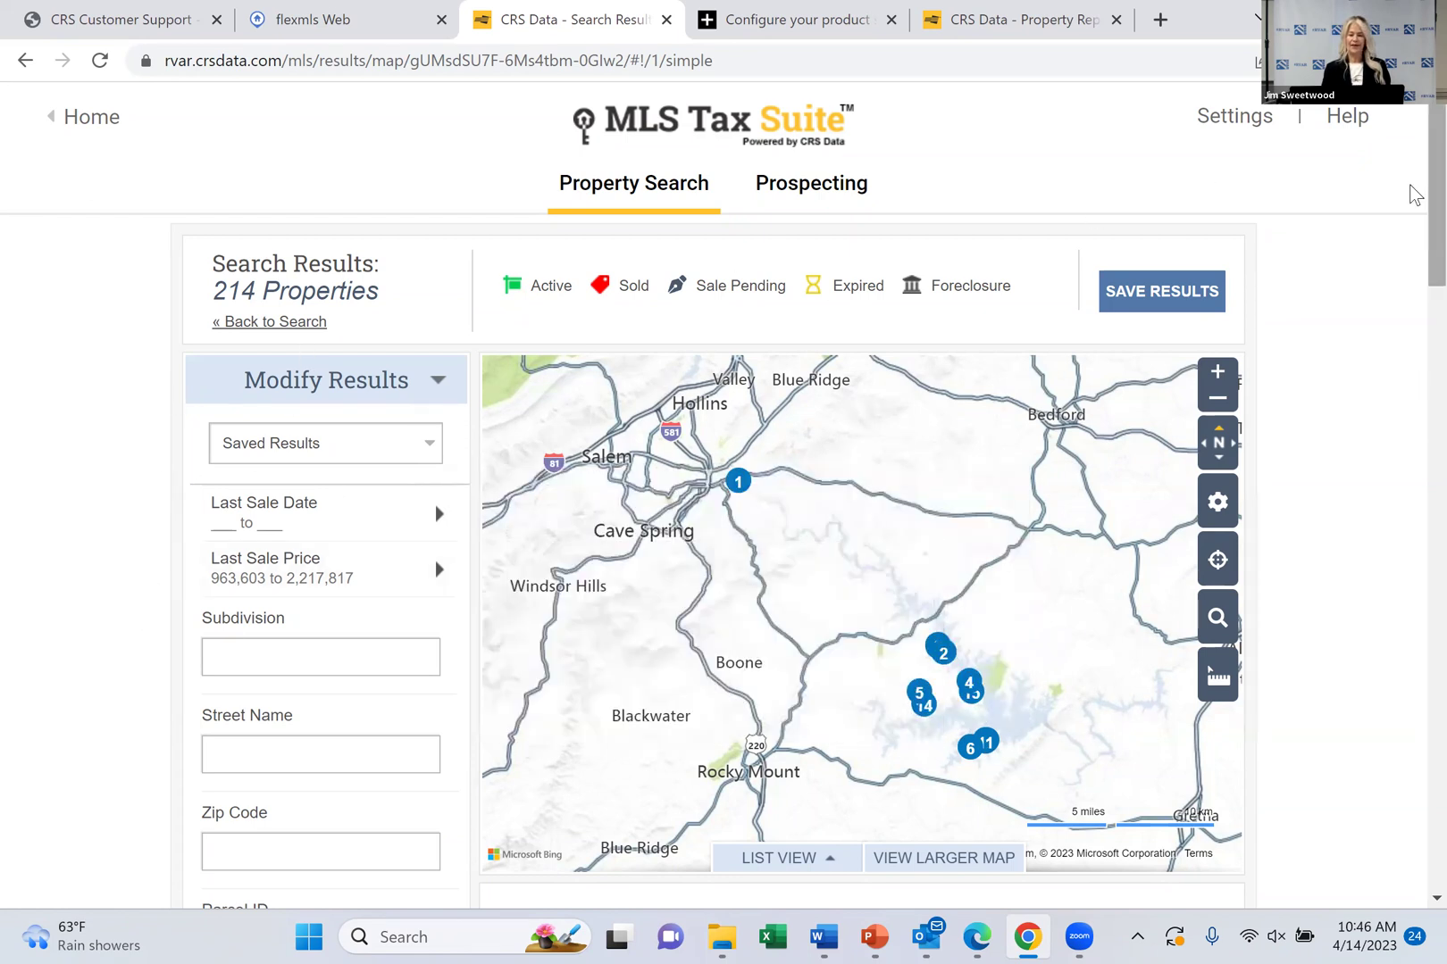
Restrict Property Type to Residential and update the results to 90 properties
scroll(1415, 196, "down", 5)
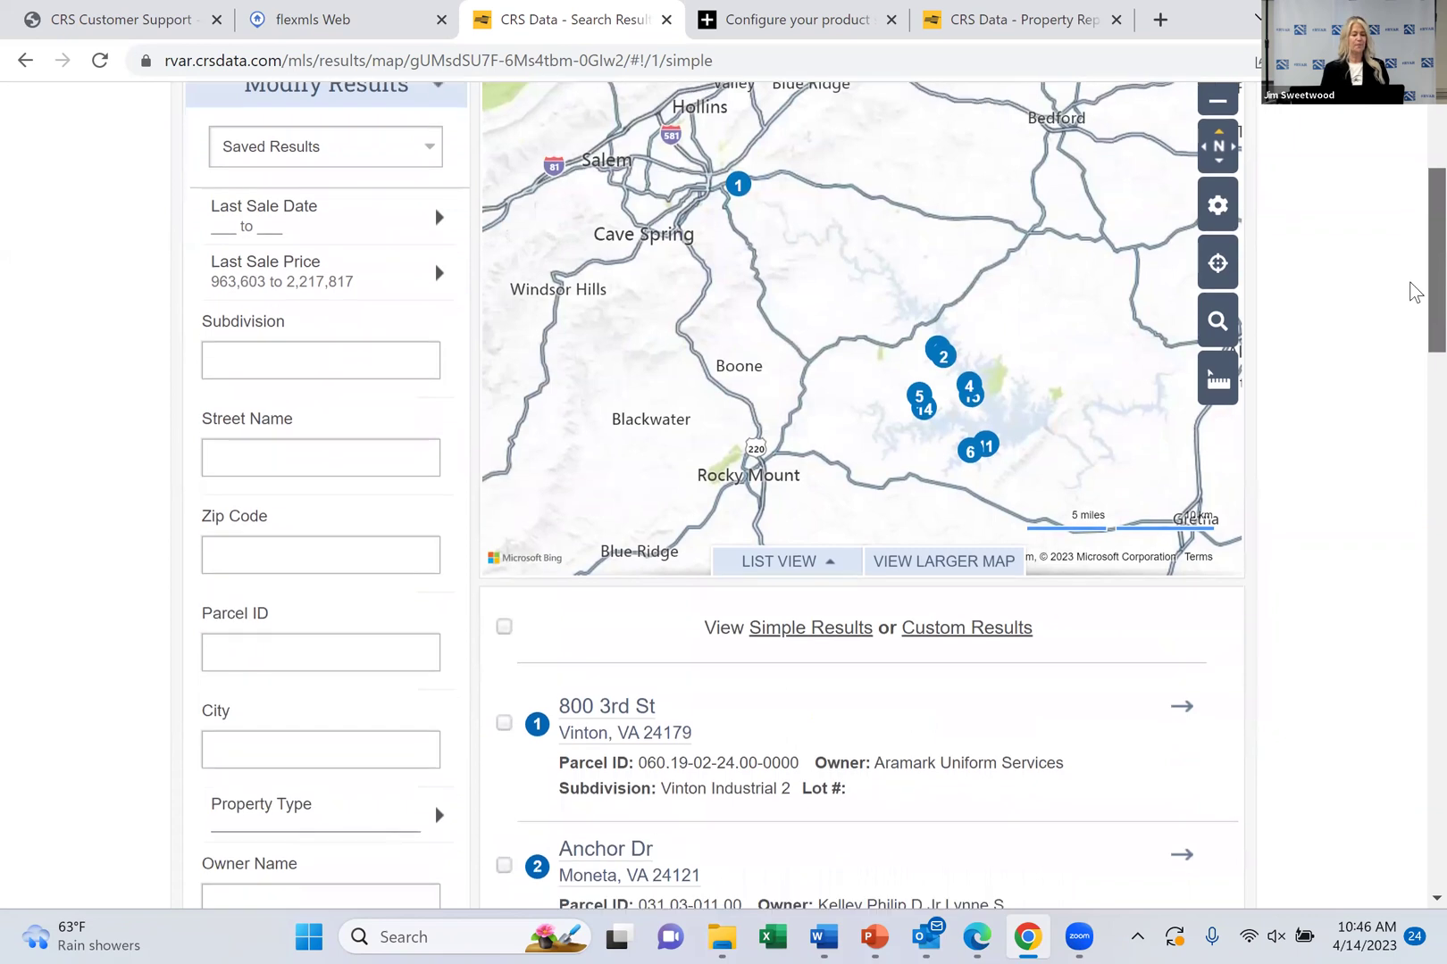
scroll(1414, 321, "down", 3)
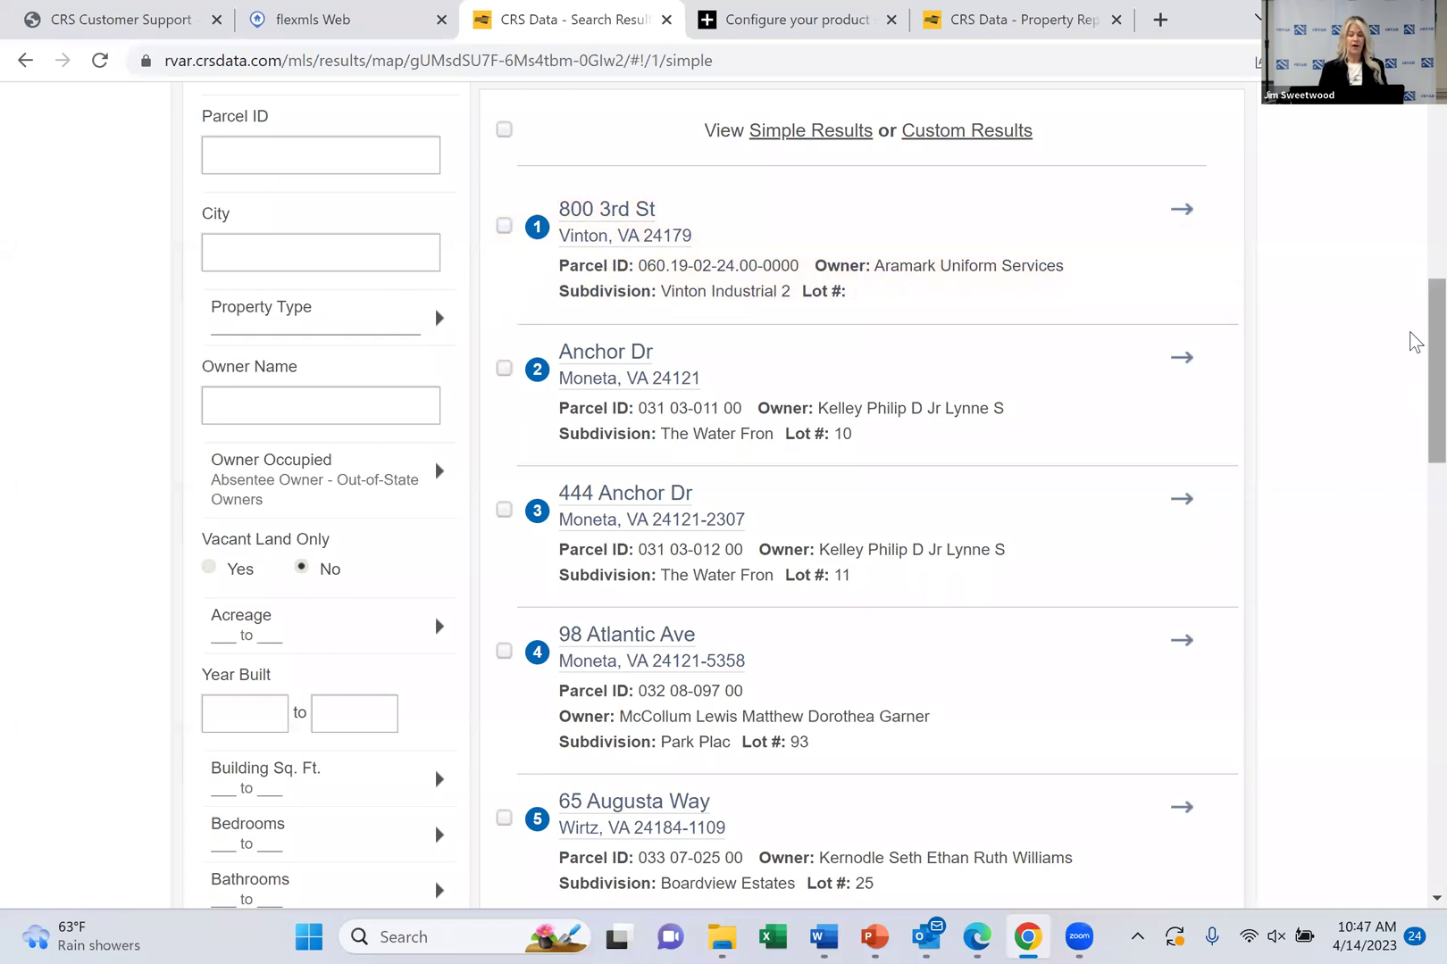
scroll(1415, 342, "up", 6)
scroll(1411, 271, "down", 4)
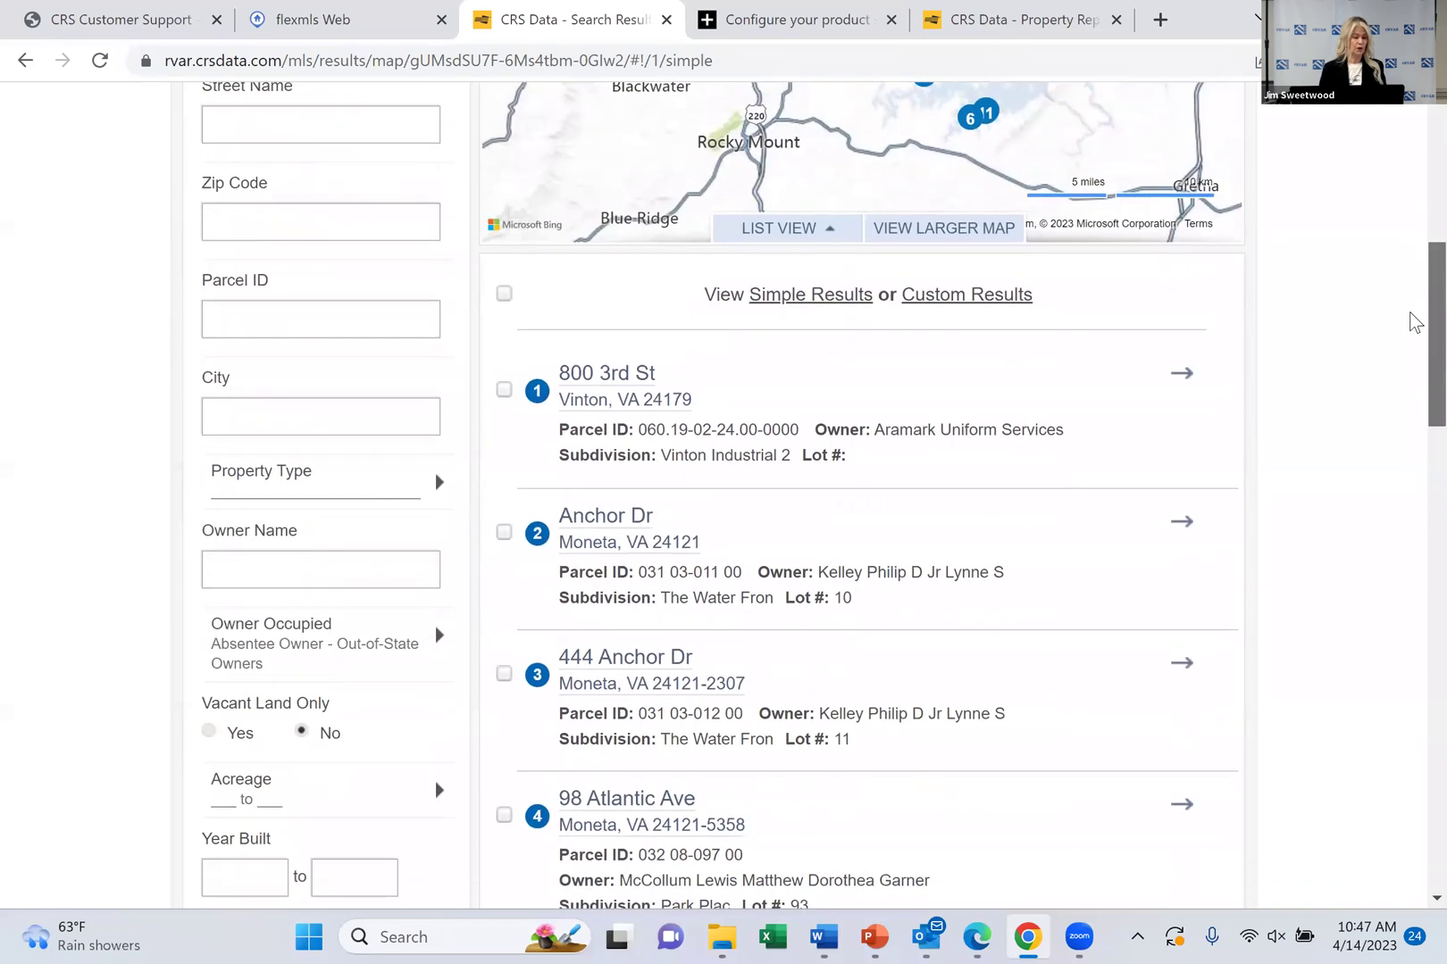
scroll(1415, 322, "down", 1)
left_click(407, 410)
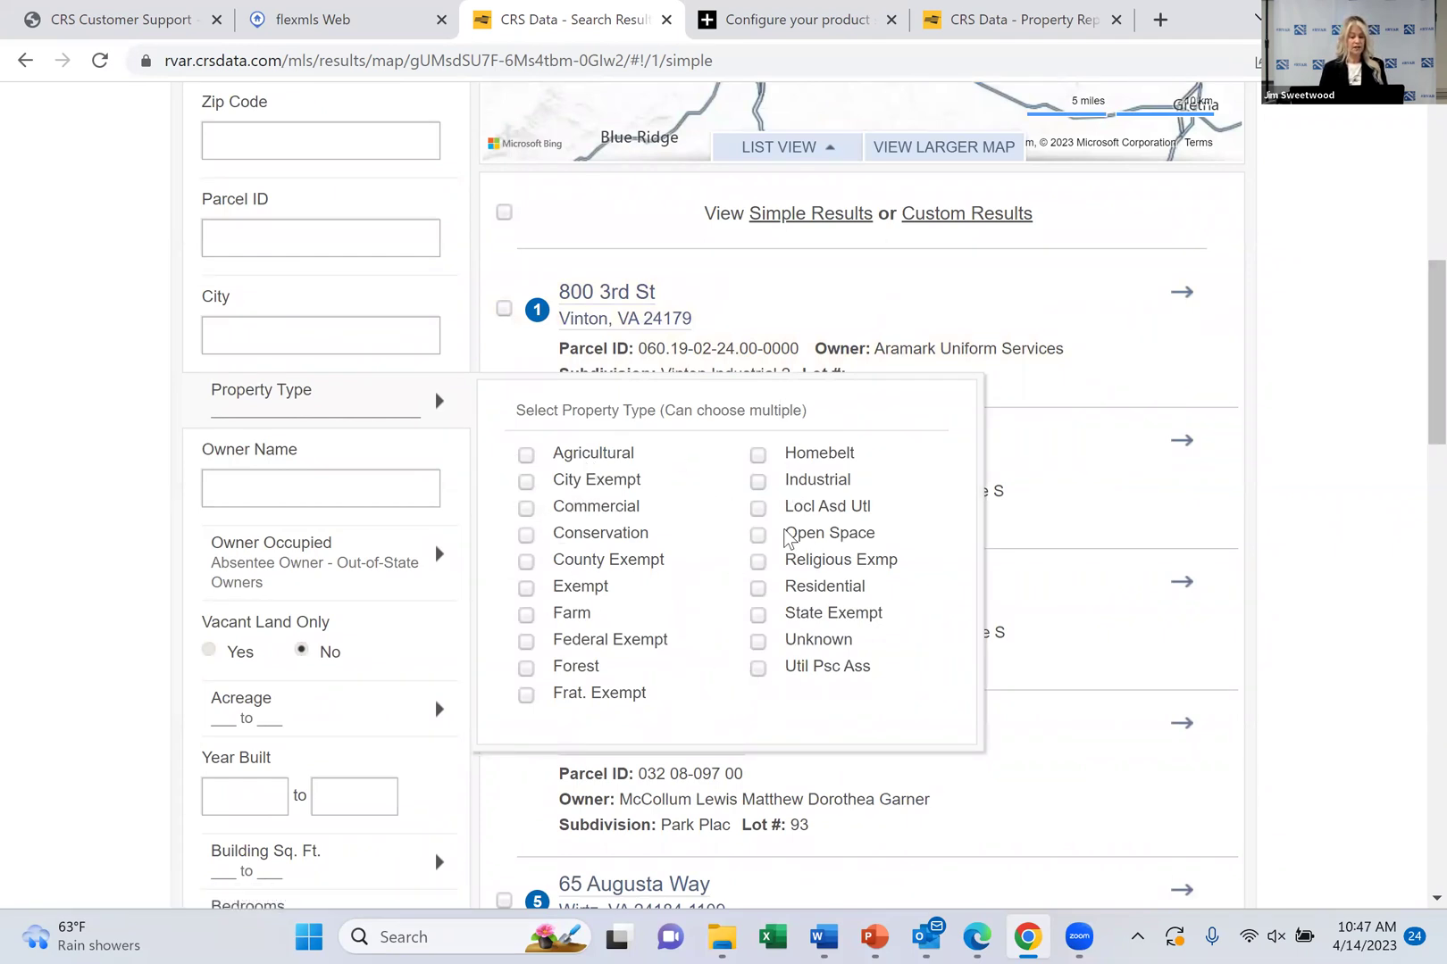
left_click(758, 590)
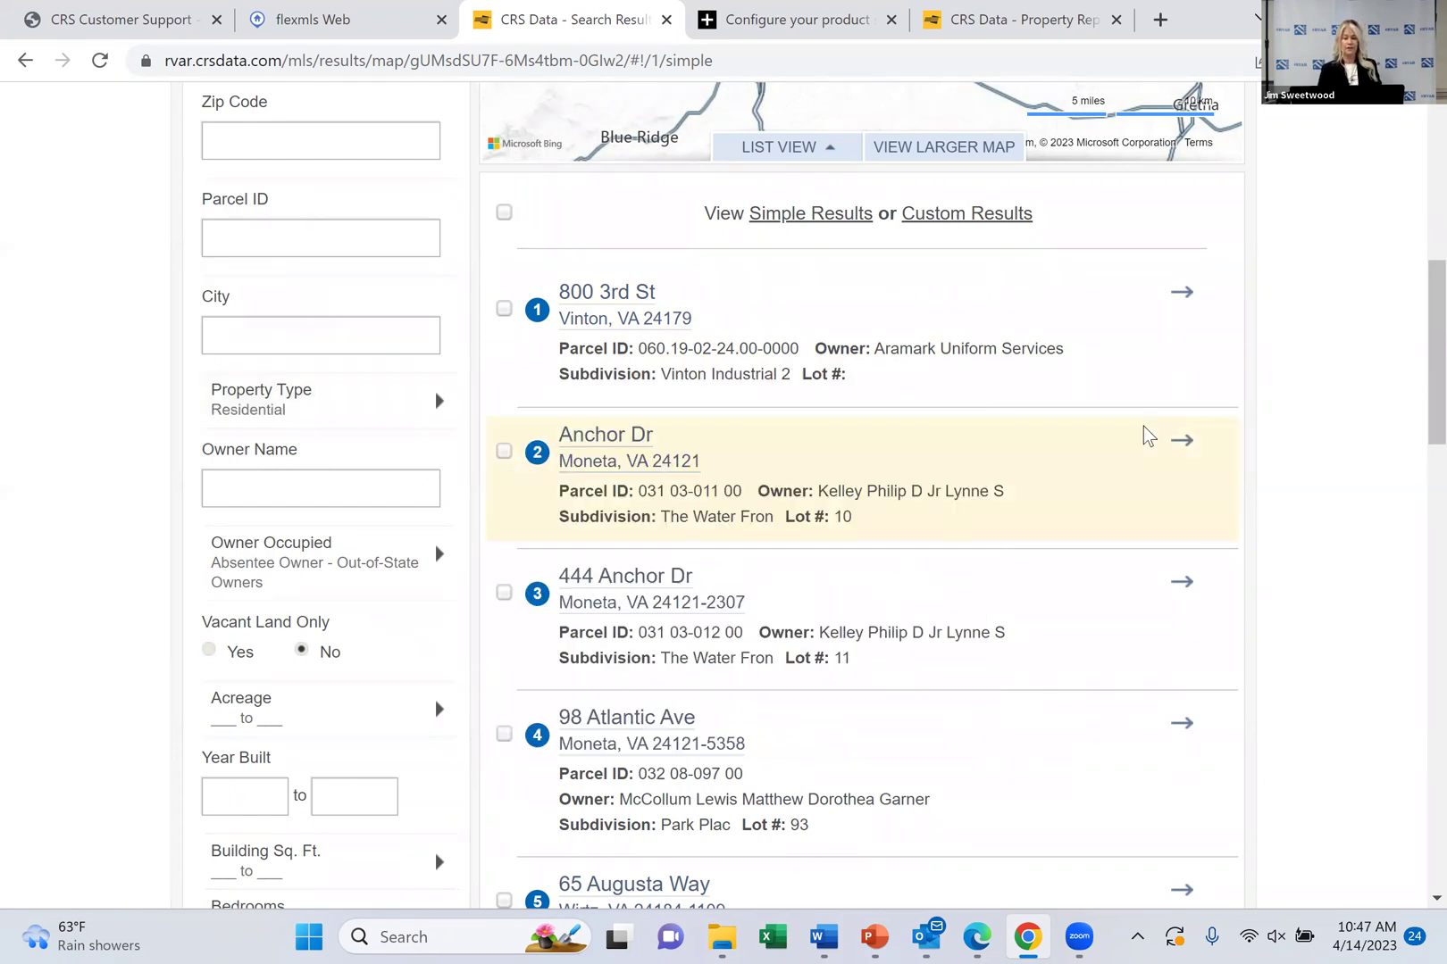
scroll(1414, 389, "down", 8)
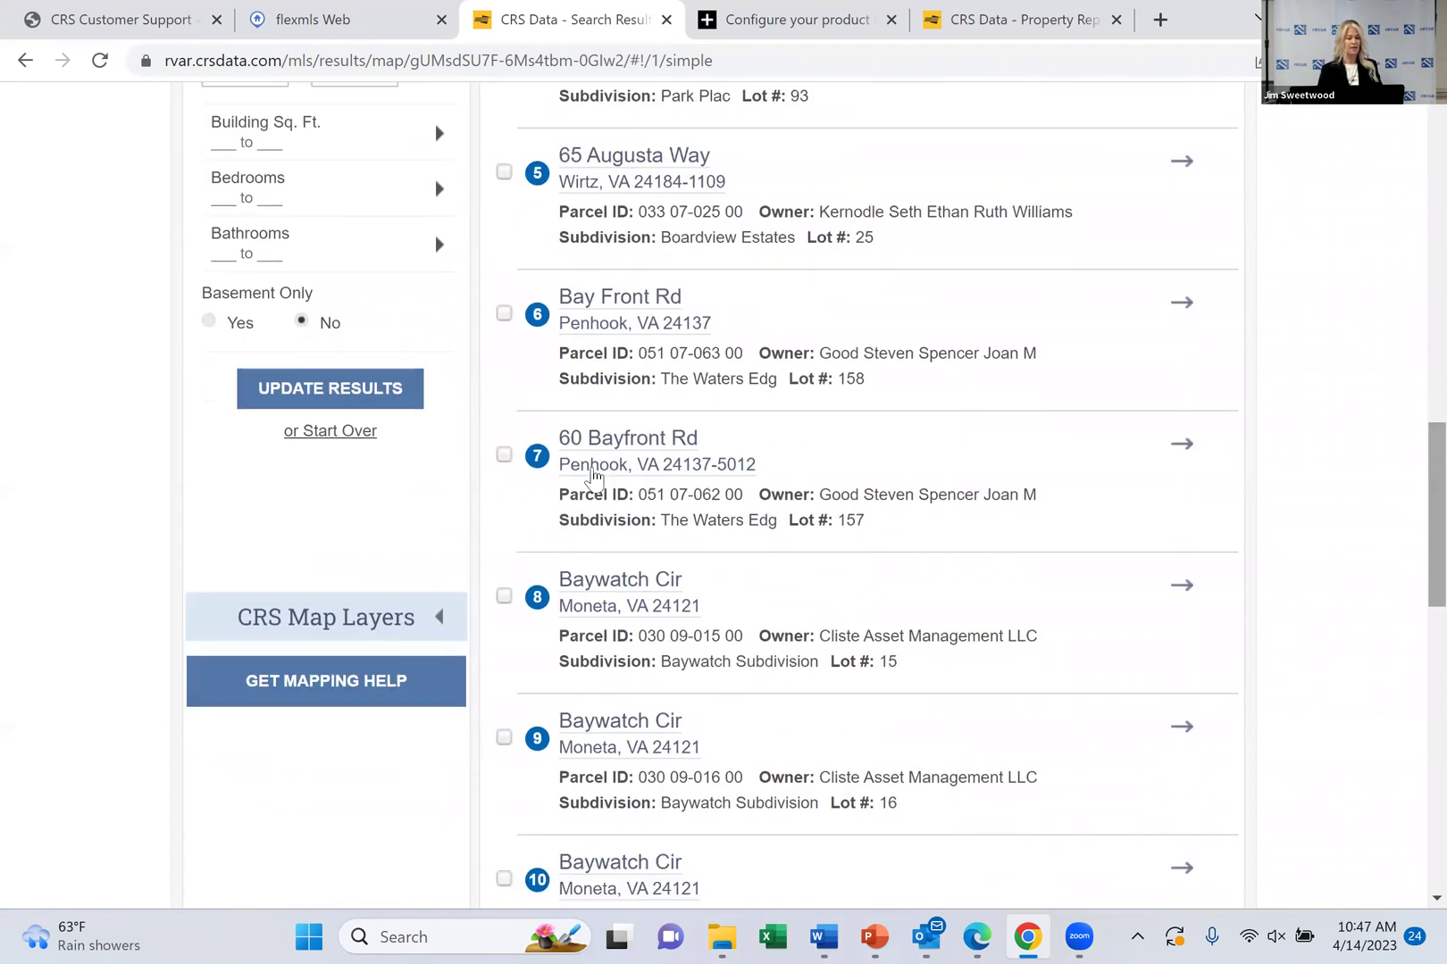
left_click(384, 406)
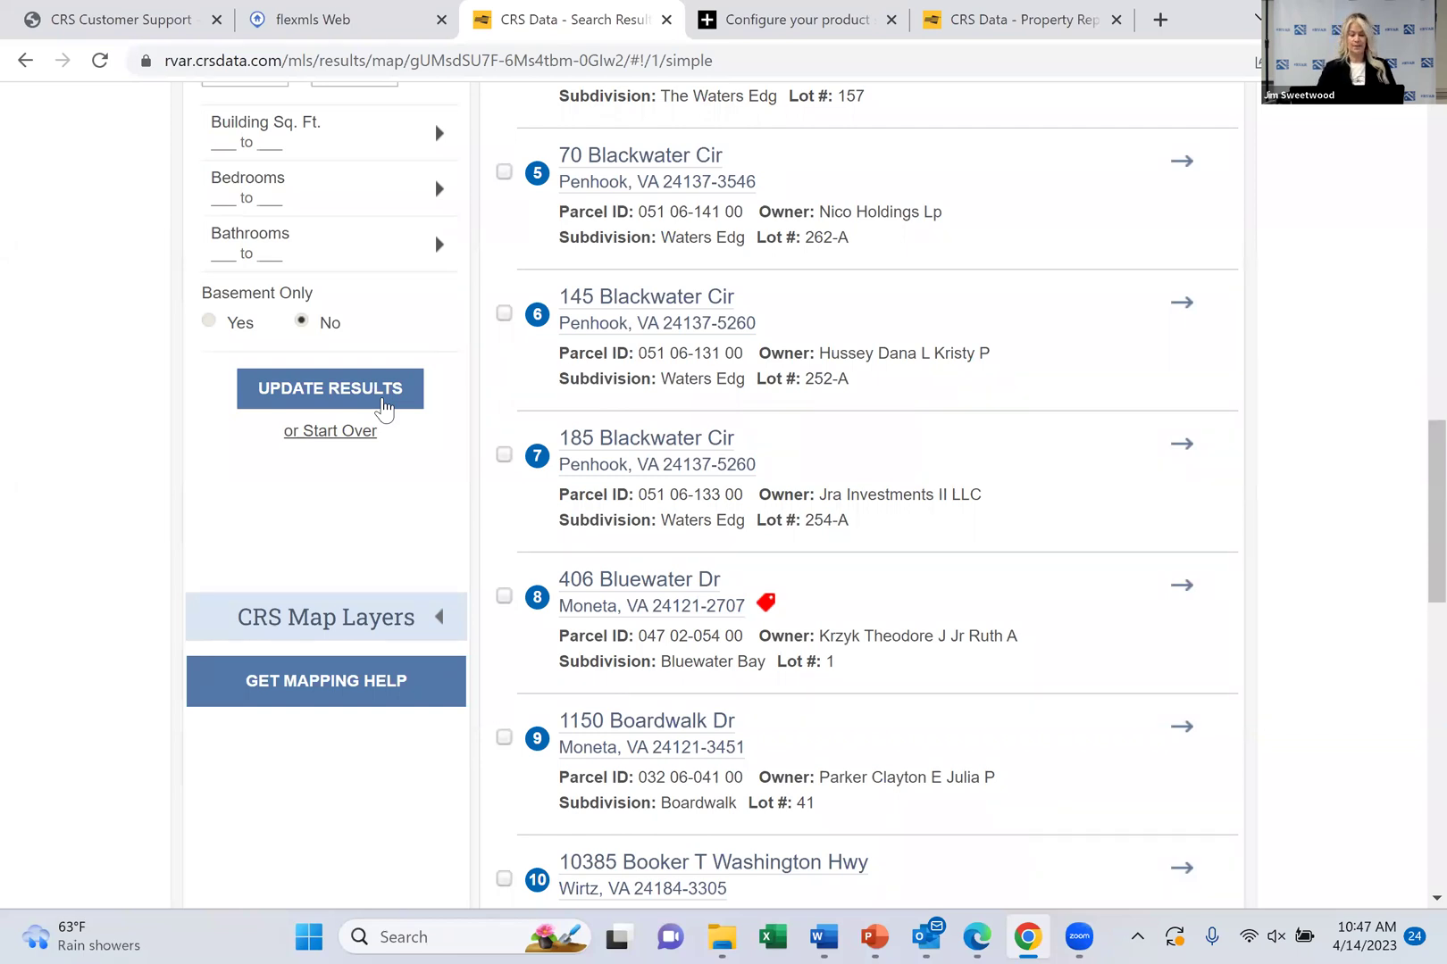
Return to the Map Search with the current filters
scroll(384, 407, "up", 13)
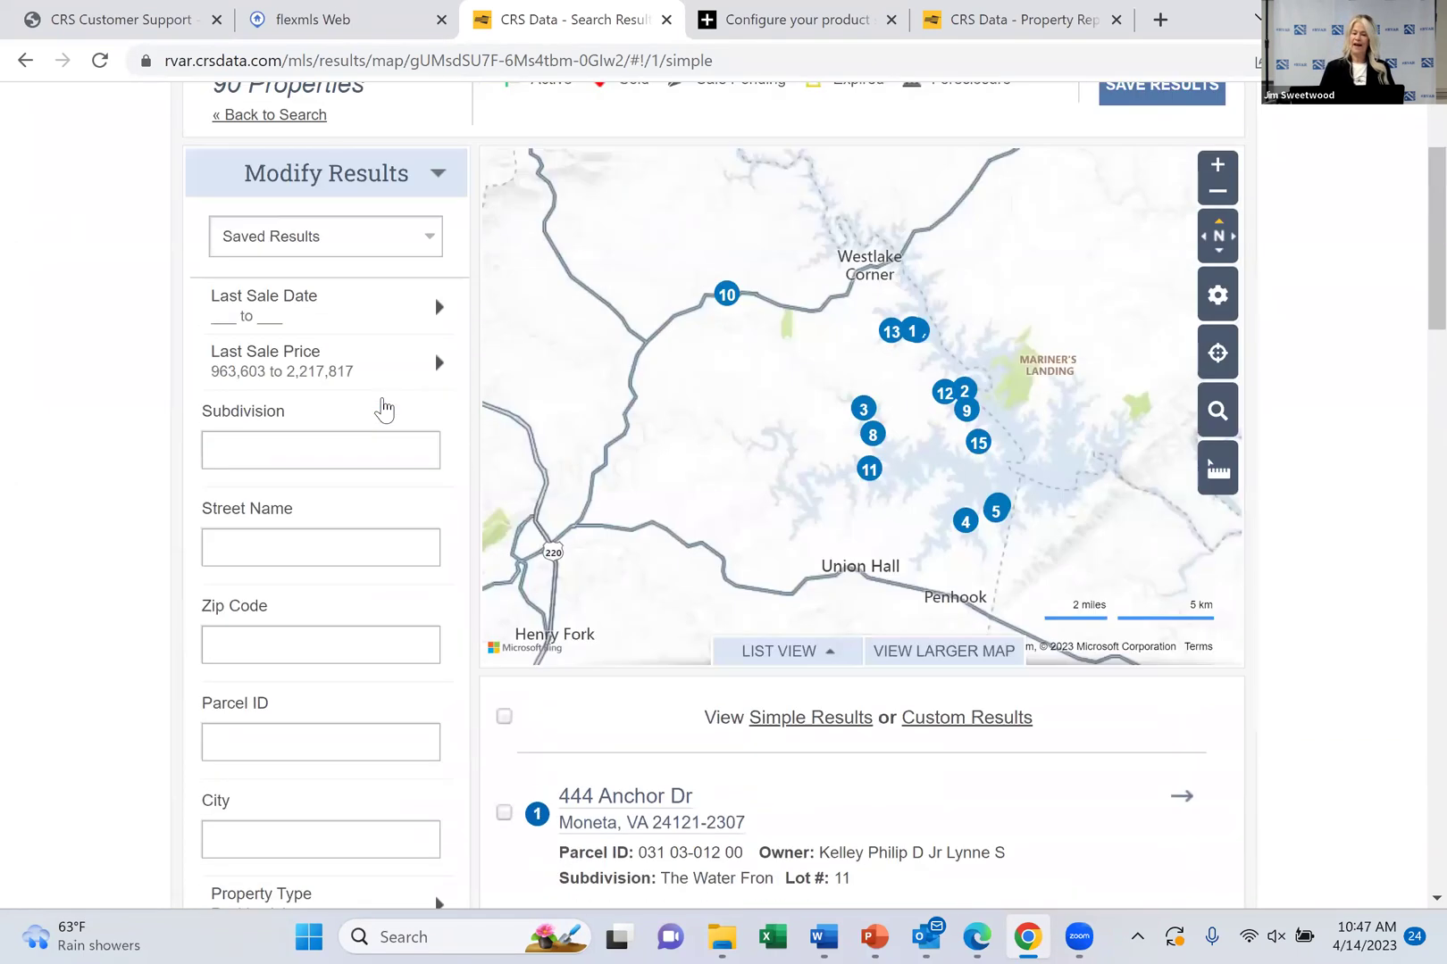
scroll(384, 410, "up", 1)
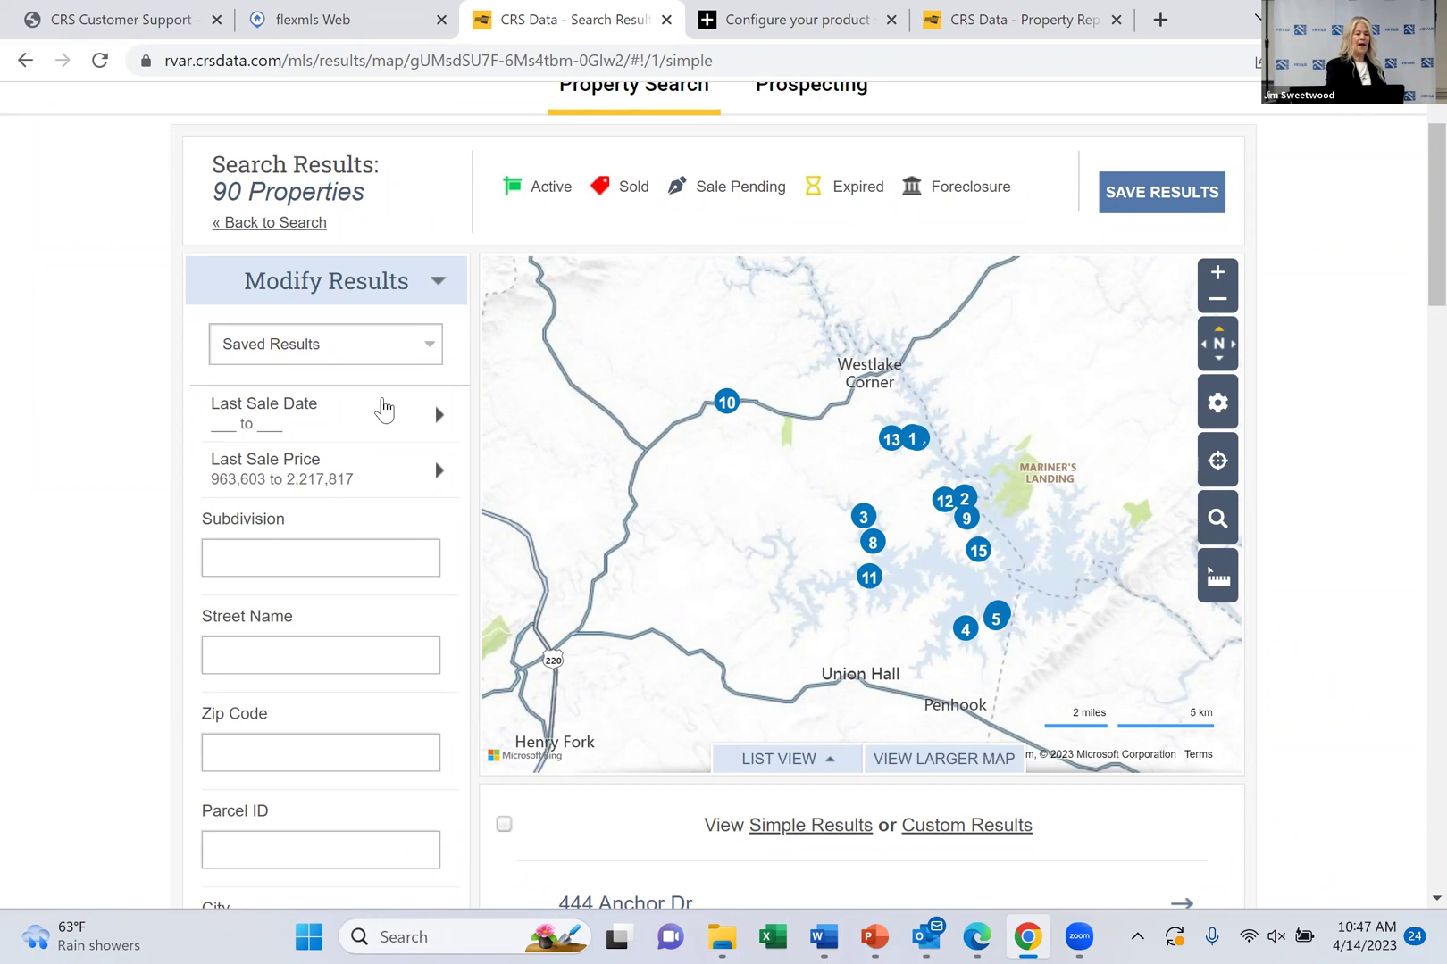
left_click(384, 410)
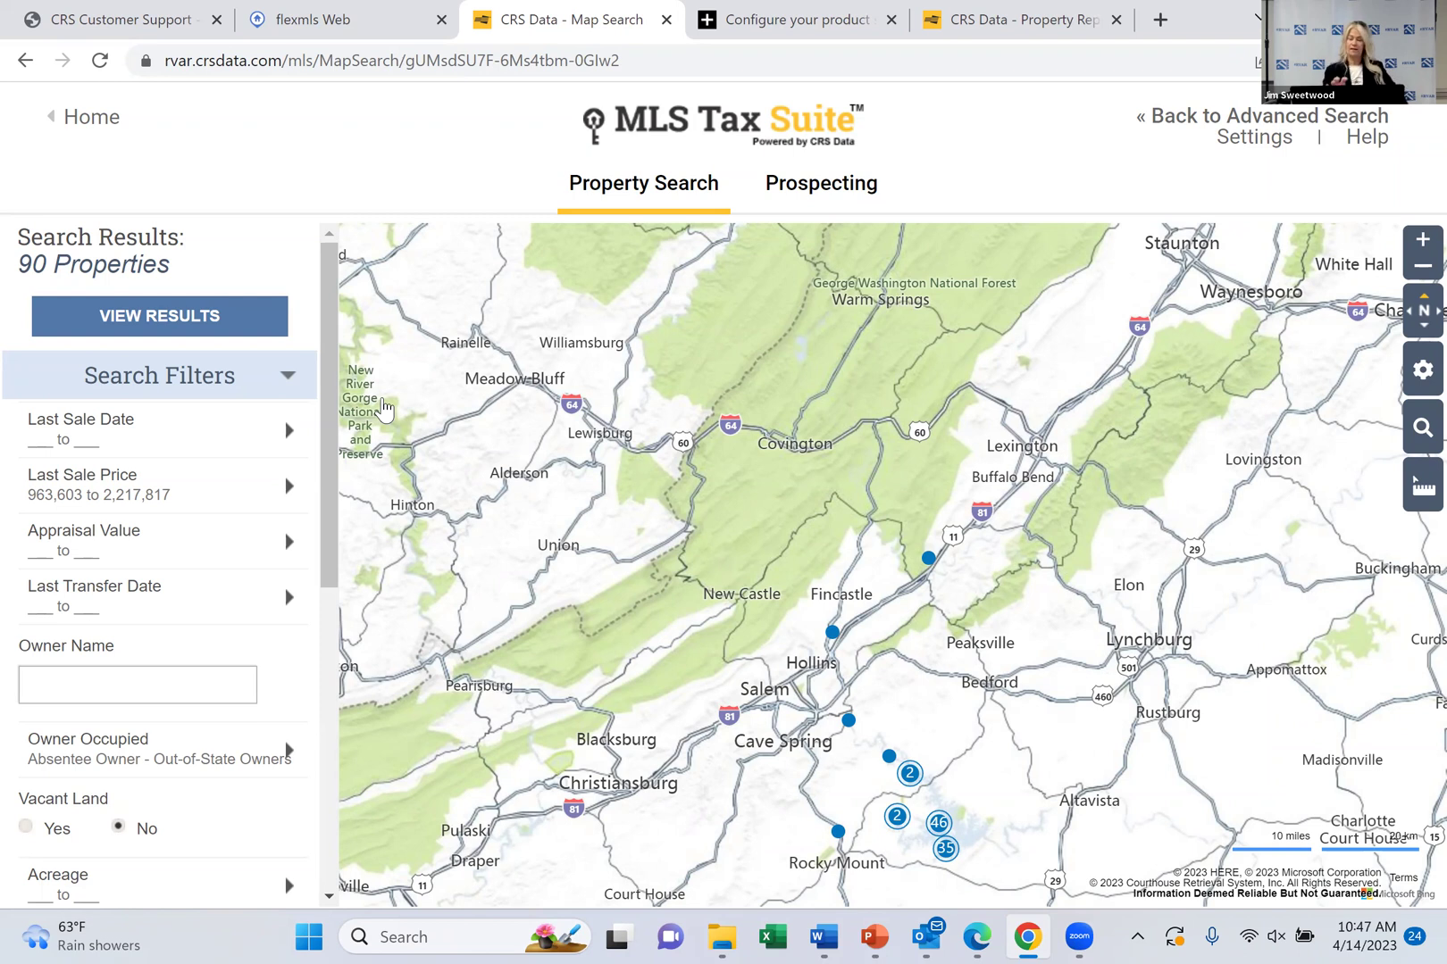
Open the Last Sale Date filter and scroll down the Search Filters panel
left_click(288, 430)
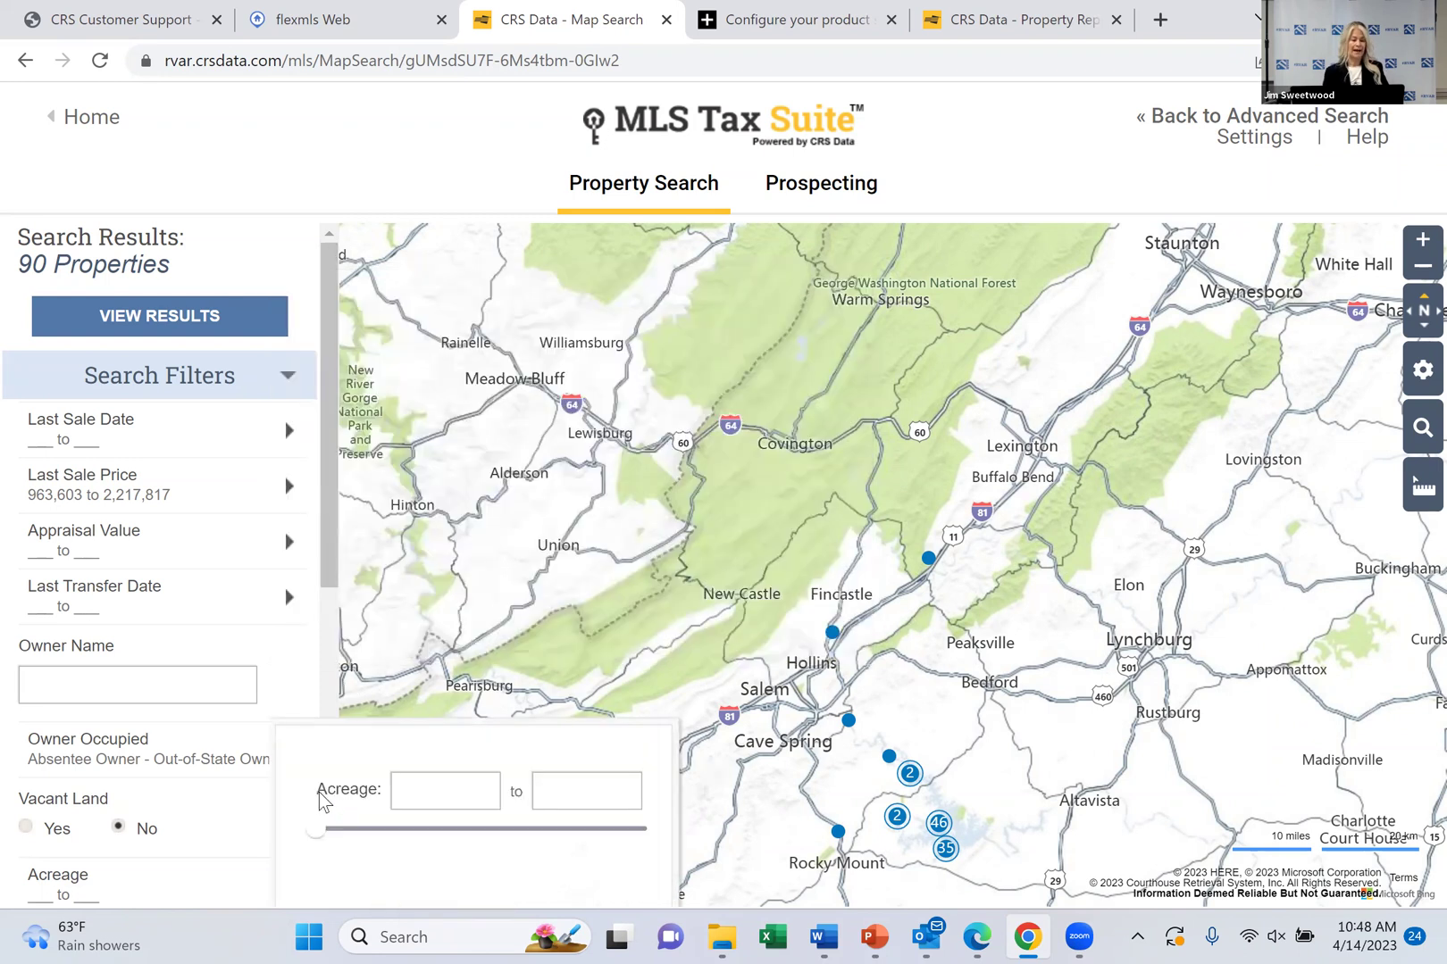
left_click_drag(328, 504, 332, 776)
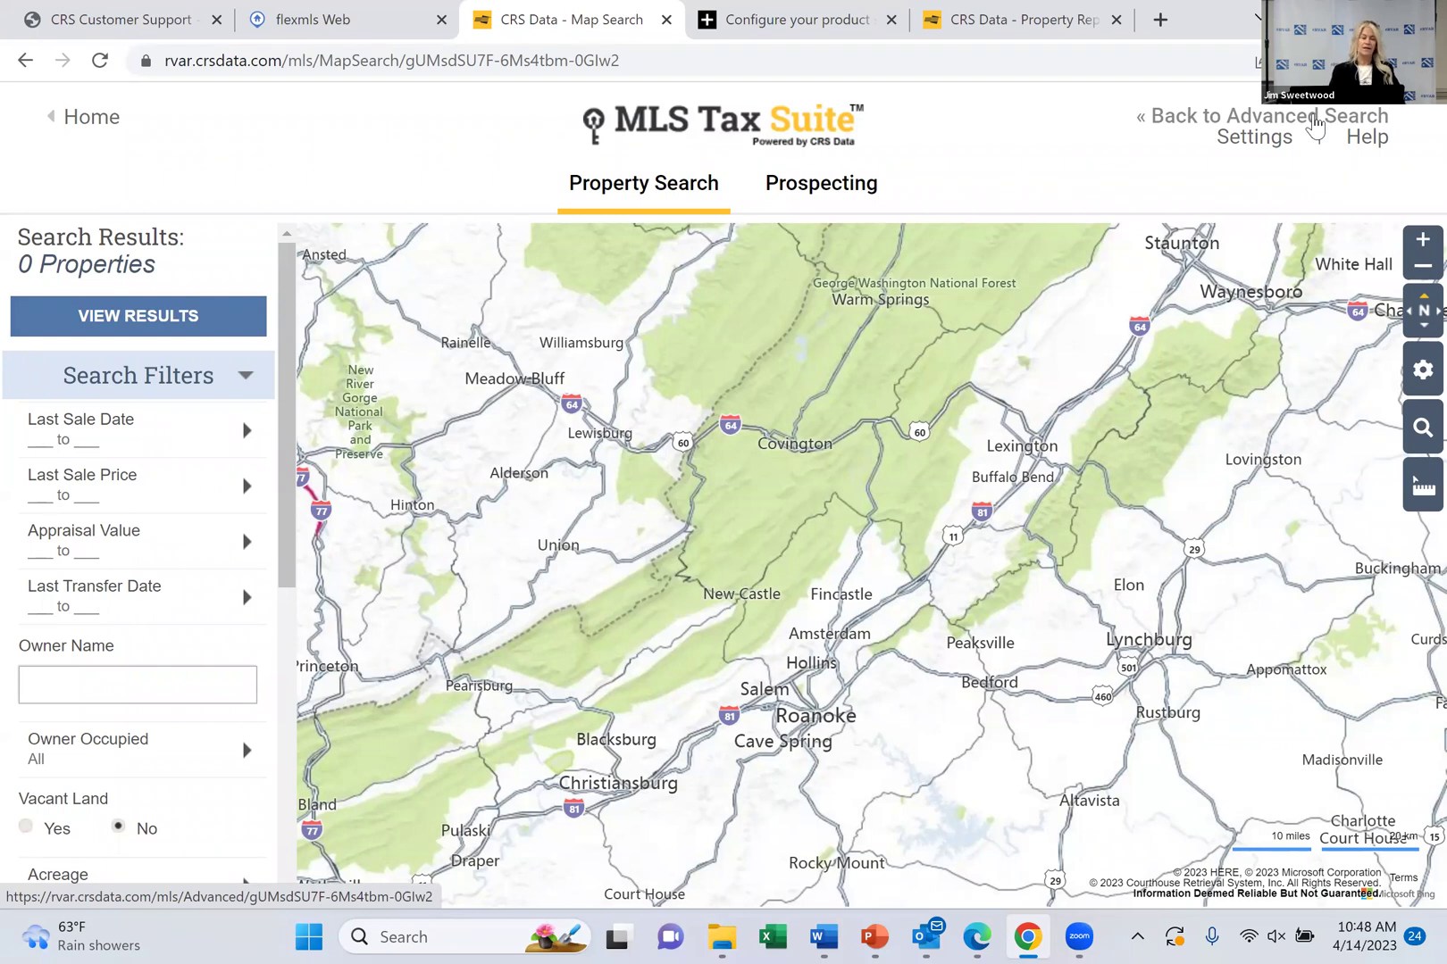
Go back to Advanced Search, leave the county list unchanged, and return to the Home page
left_click(1314, 120)
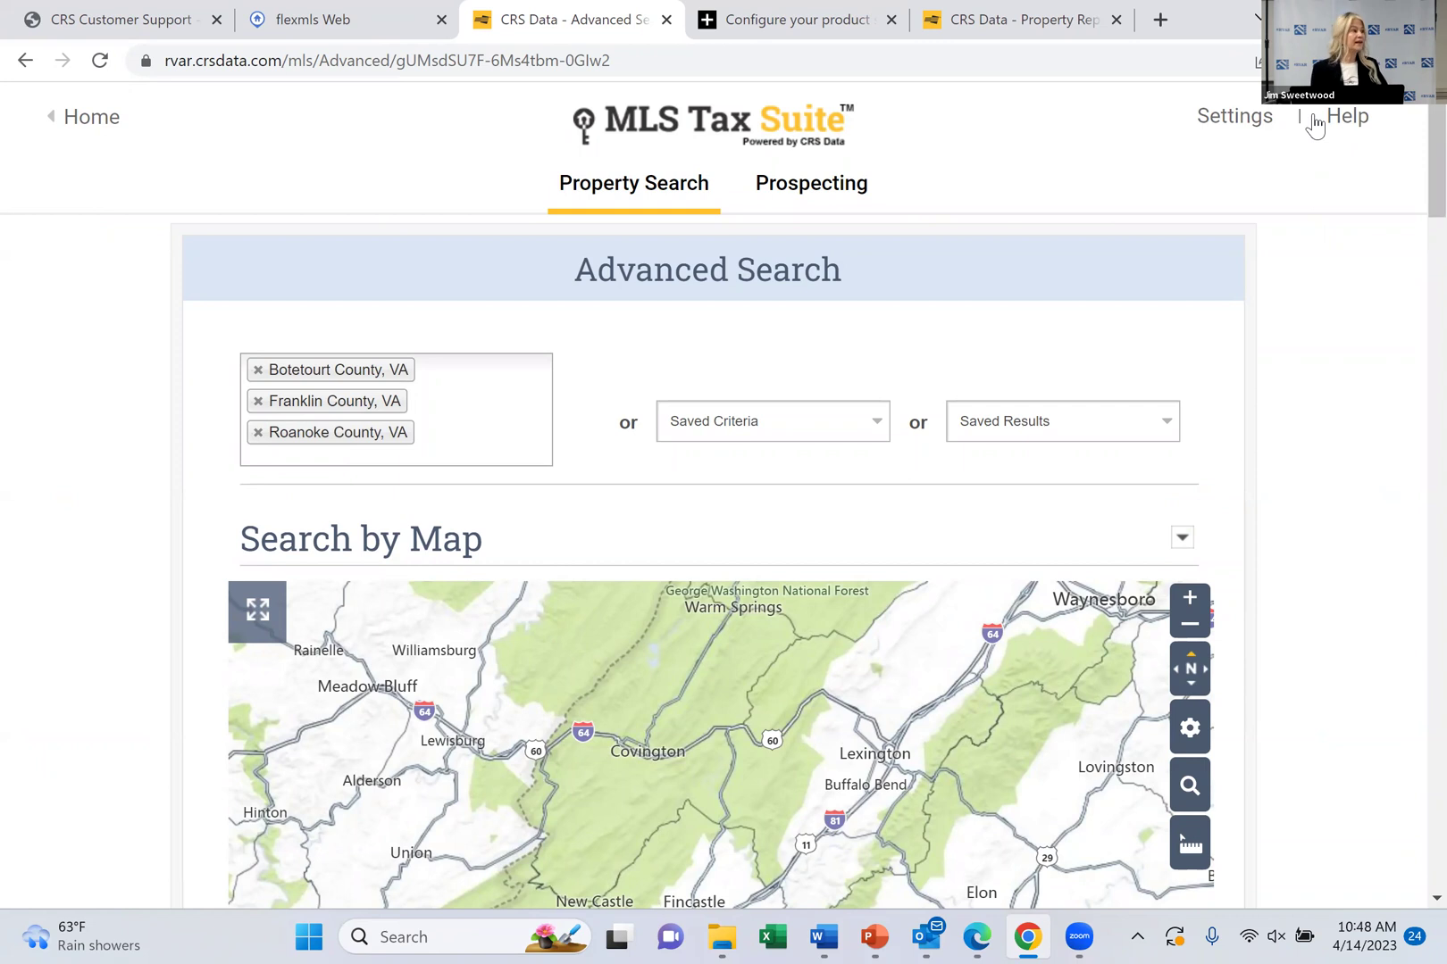
left_click(512, 387)
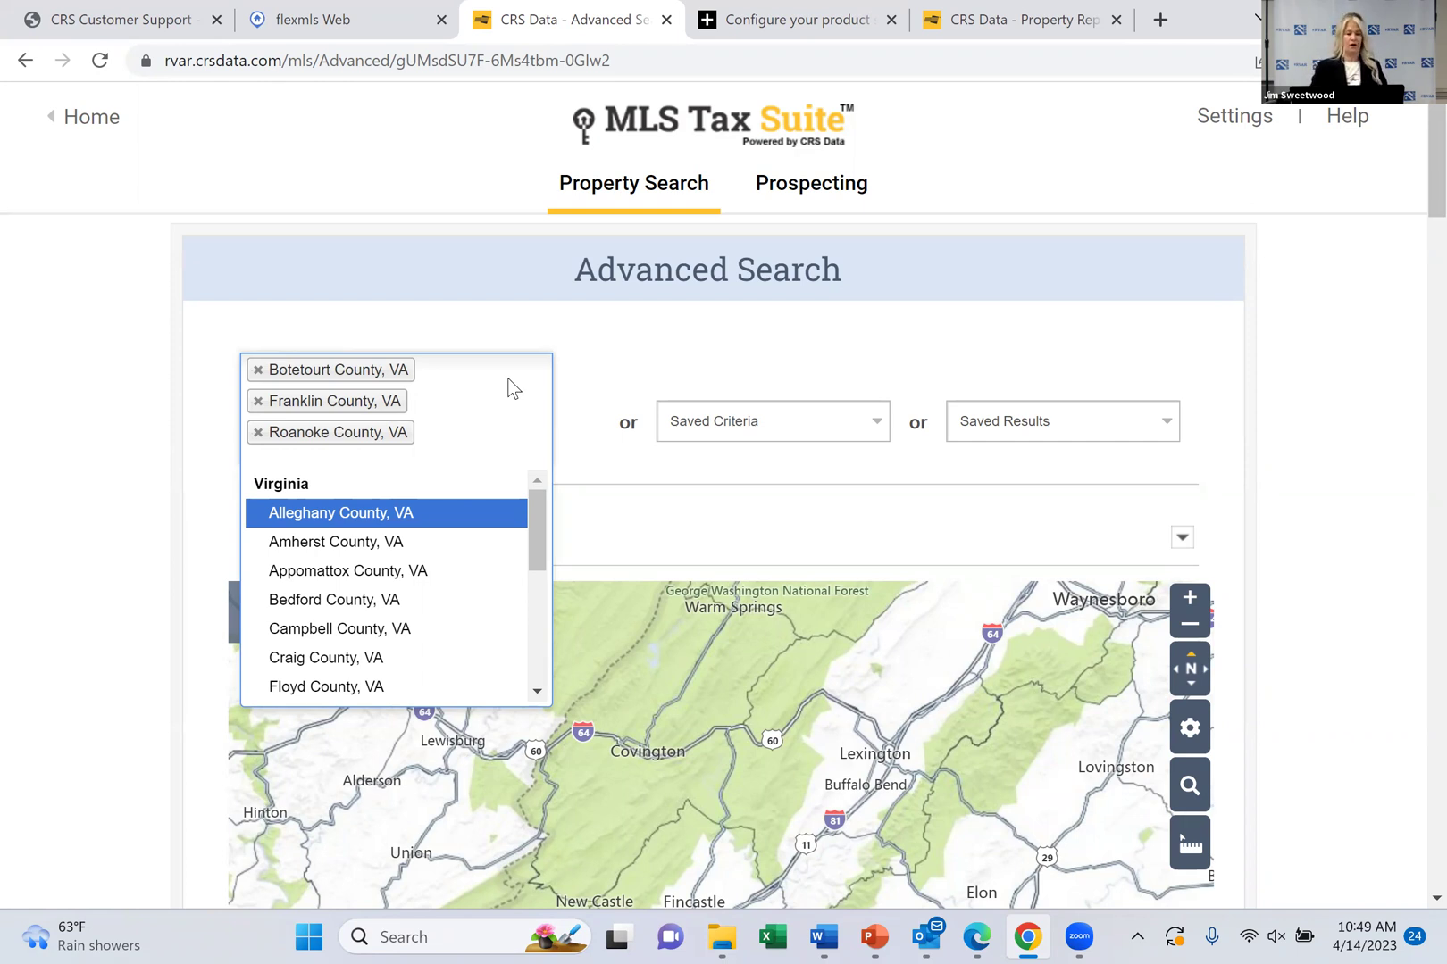
left_click(511, 387)
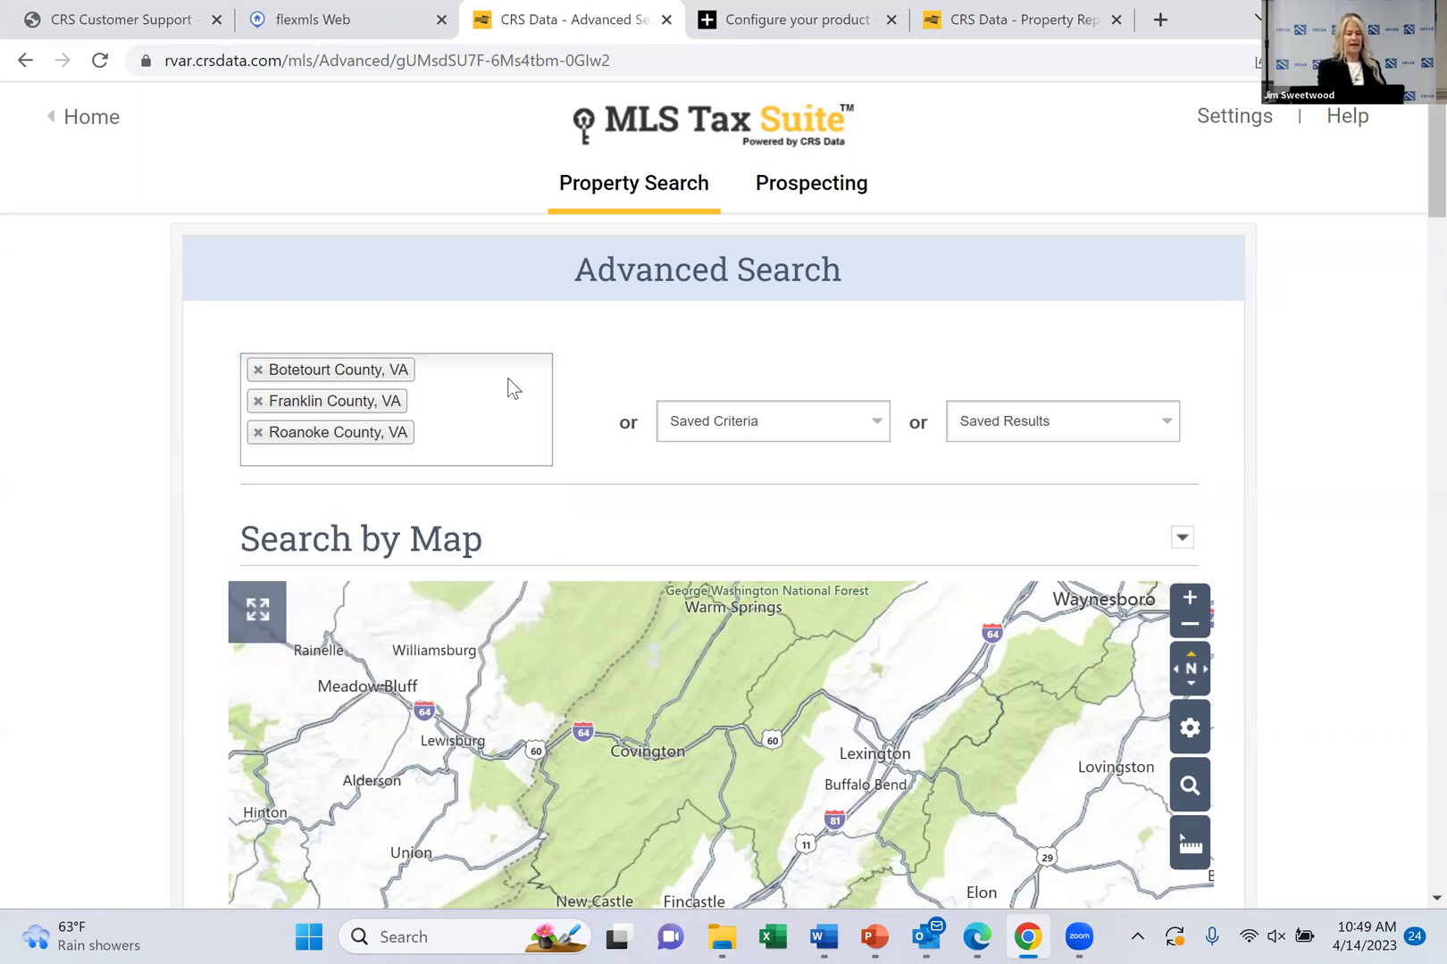
left_click(91, 117)
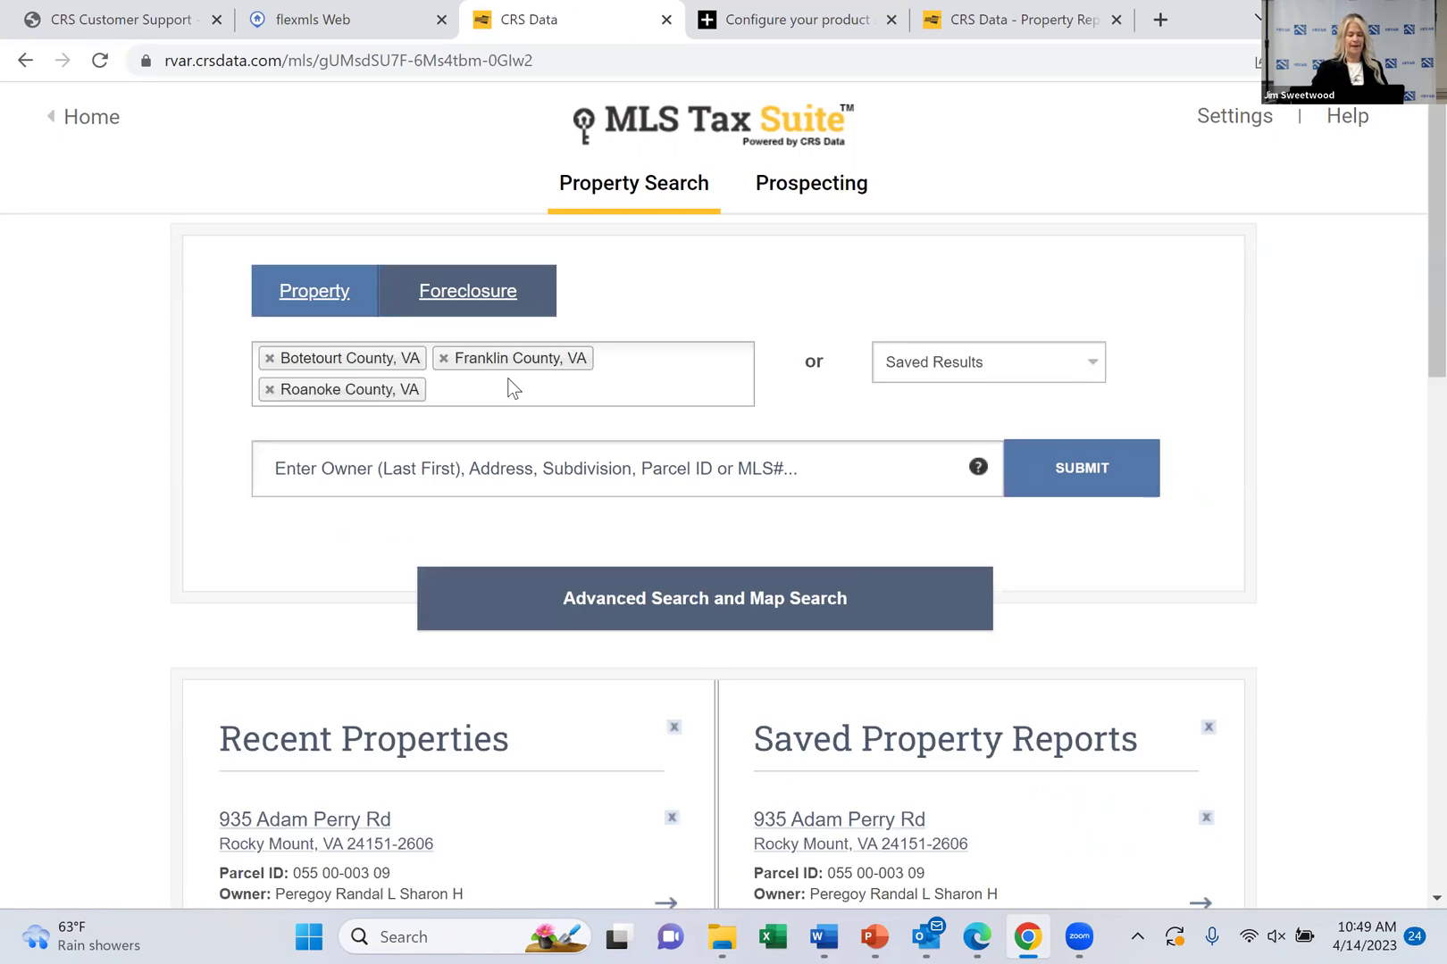
Open the full-size map search from Advanced Search, then go back to Advanced Search
left_click(704, 599)
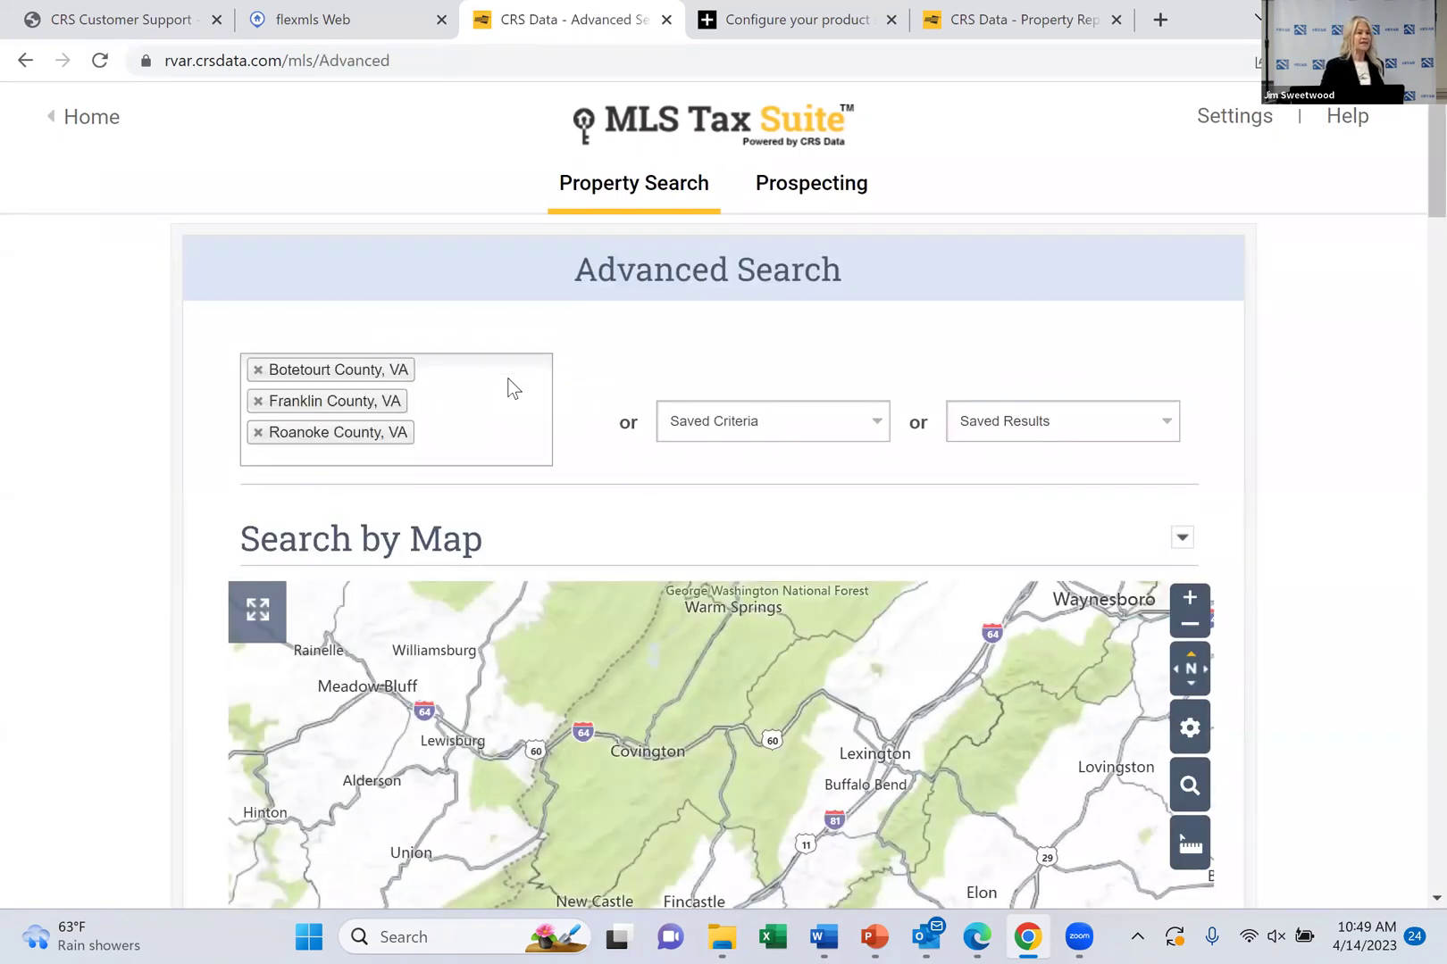
scroll(507, 388, "down", 5)
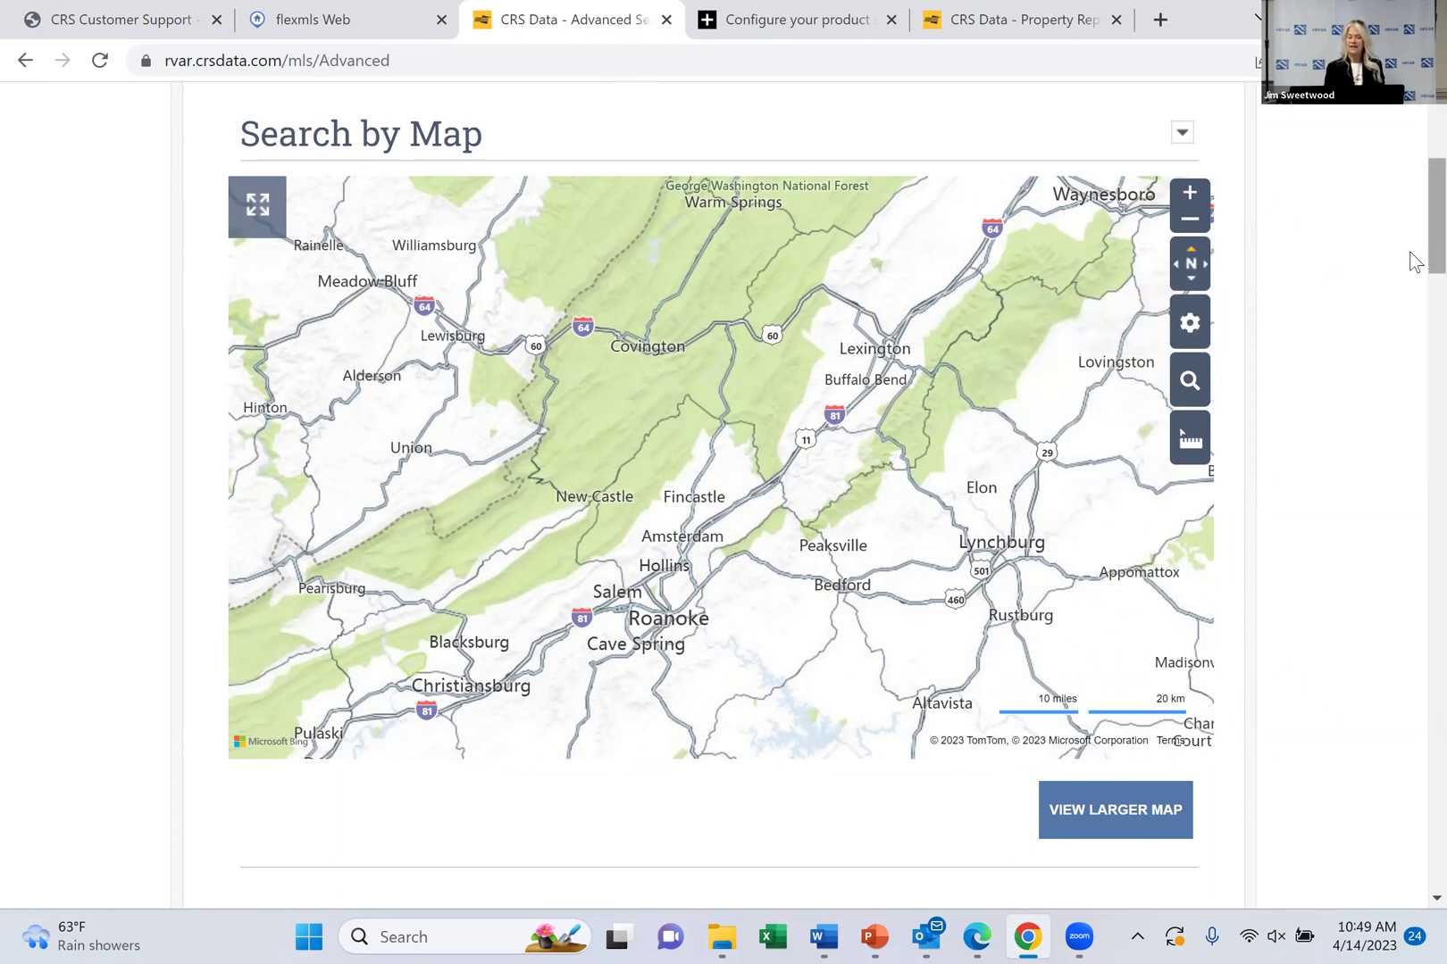
scroll(1413, 262, "down", 1)
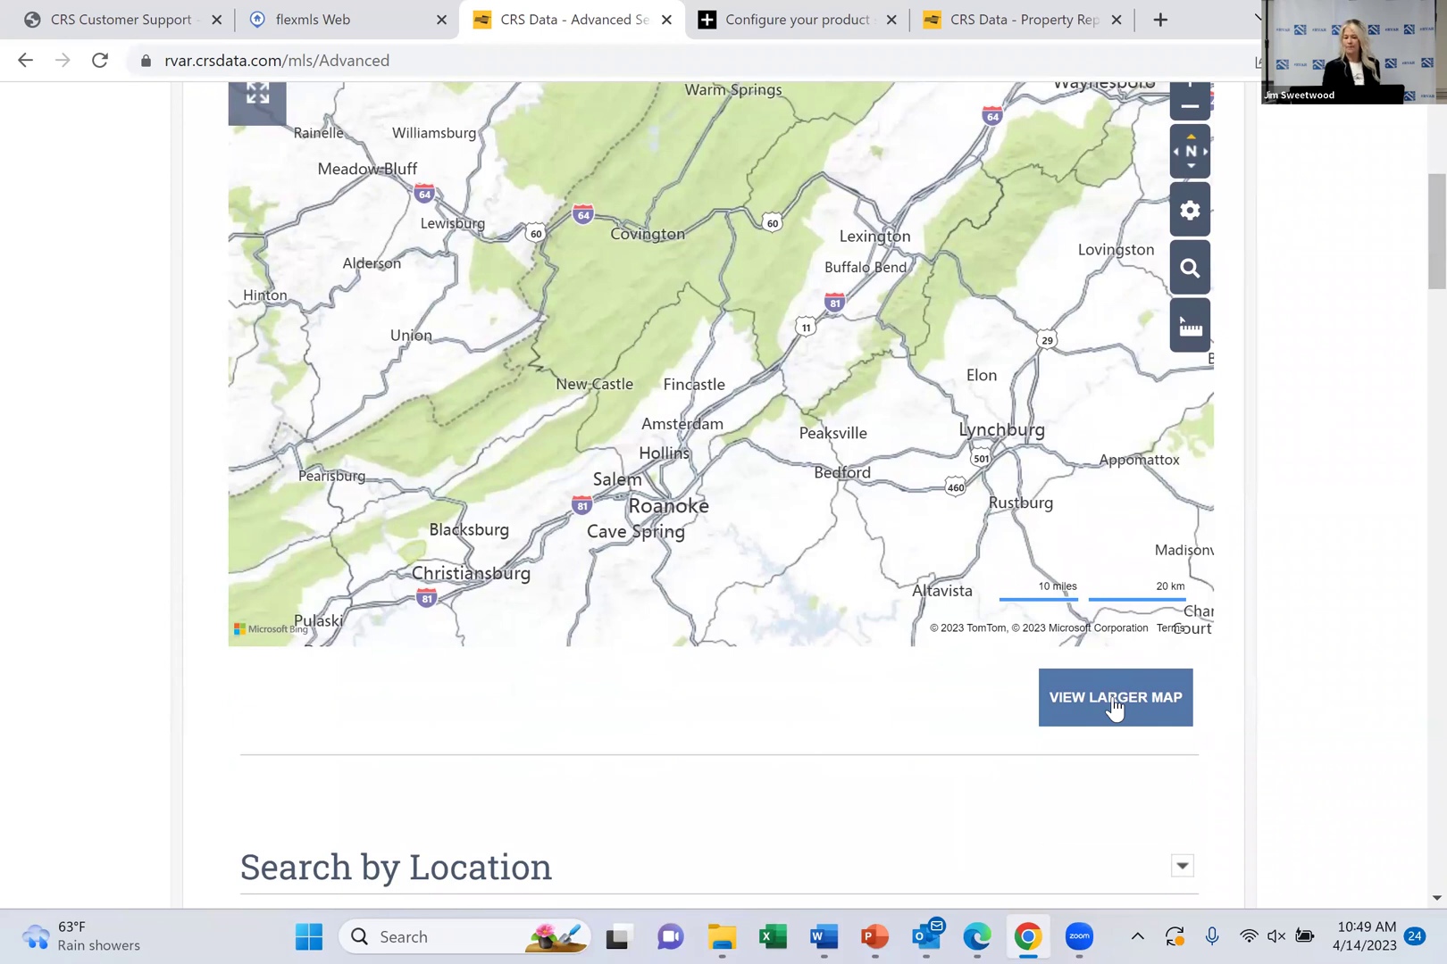
left_click(1113, 709)
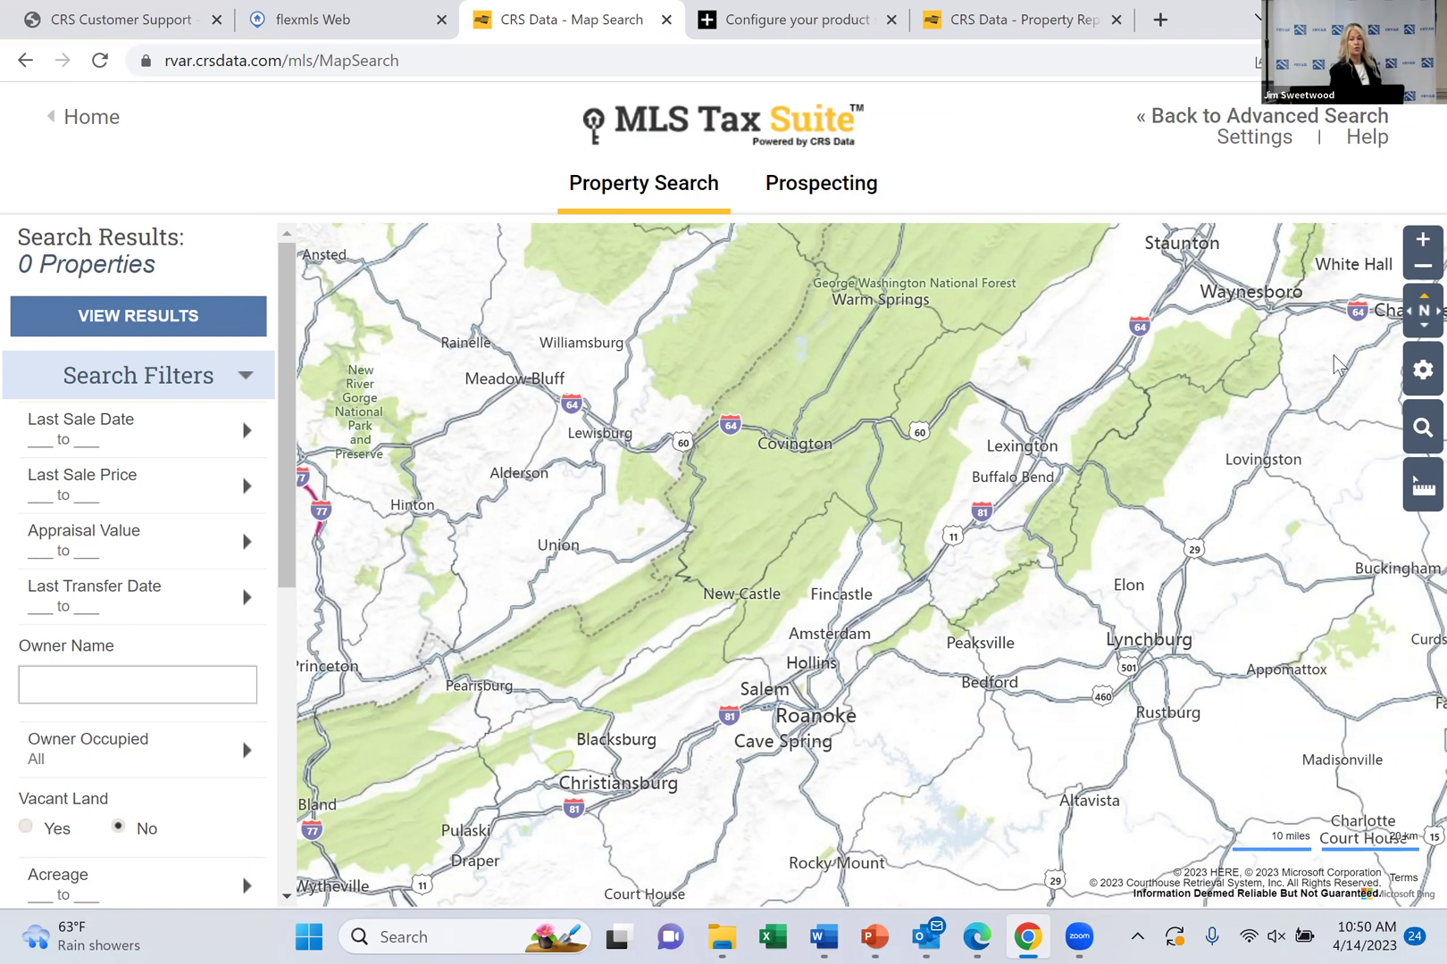
left_click(1278, 125)
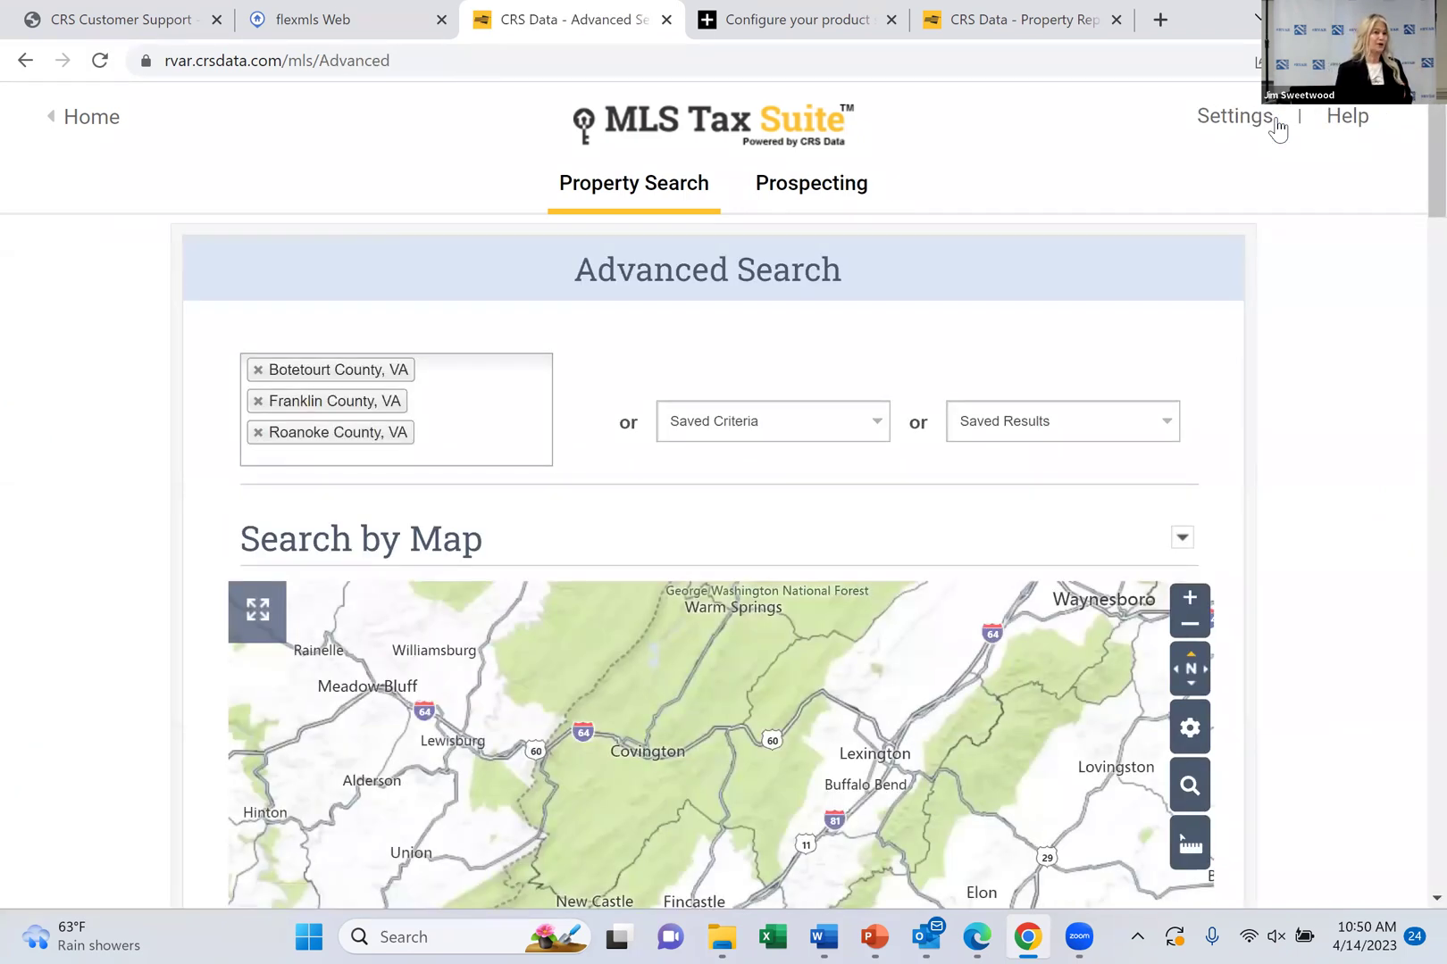
Close the county list keeping Botetourt, Franklin and Roanoke as the search counties
scroll(1279, 128, "down", 2)
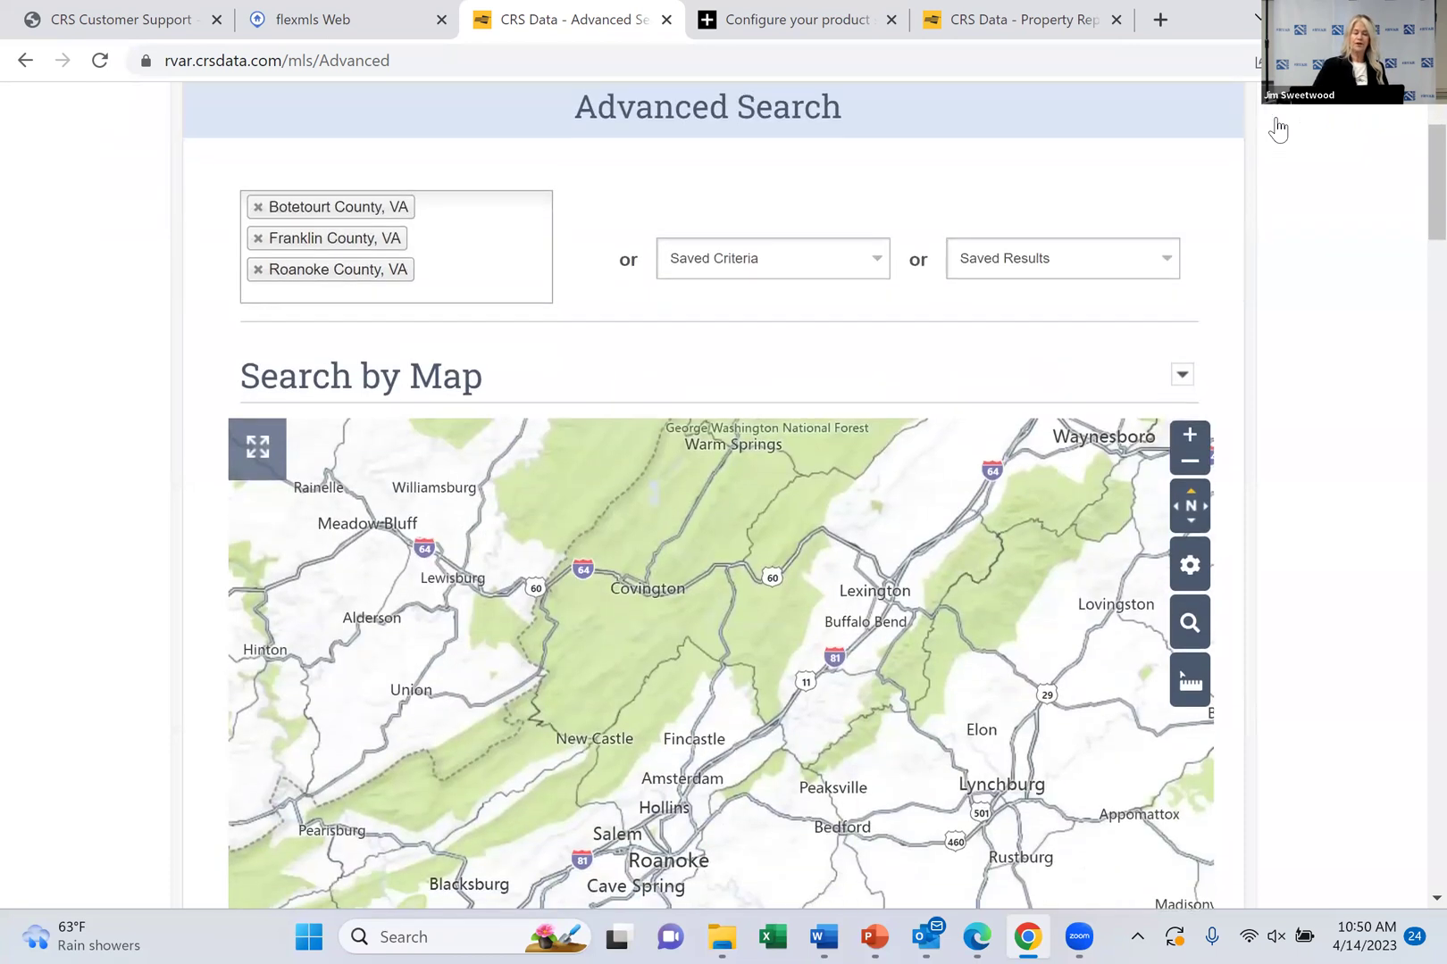
left_click(481, 242)
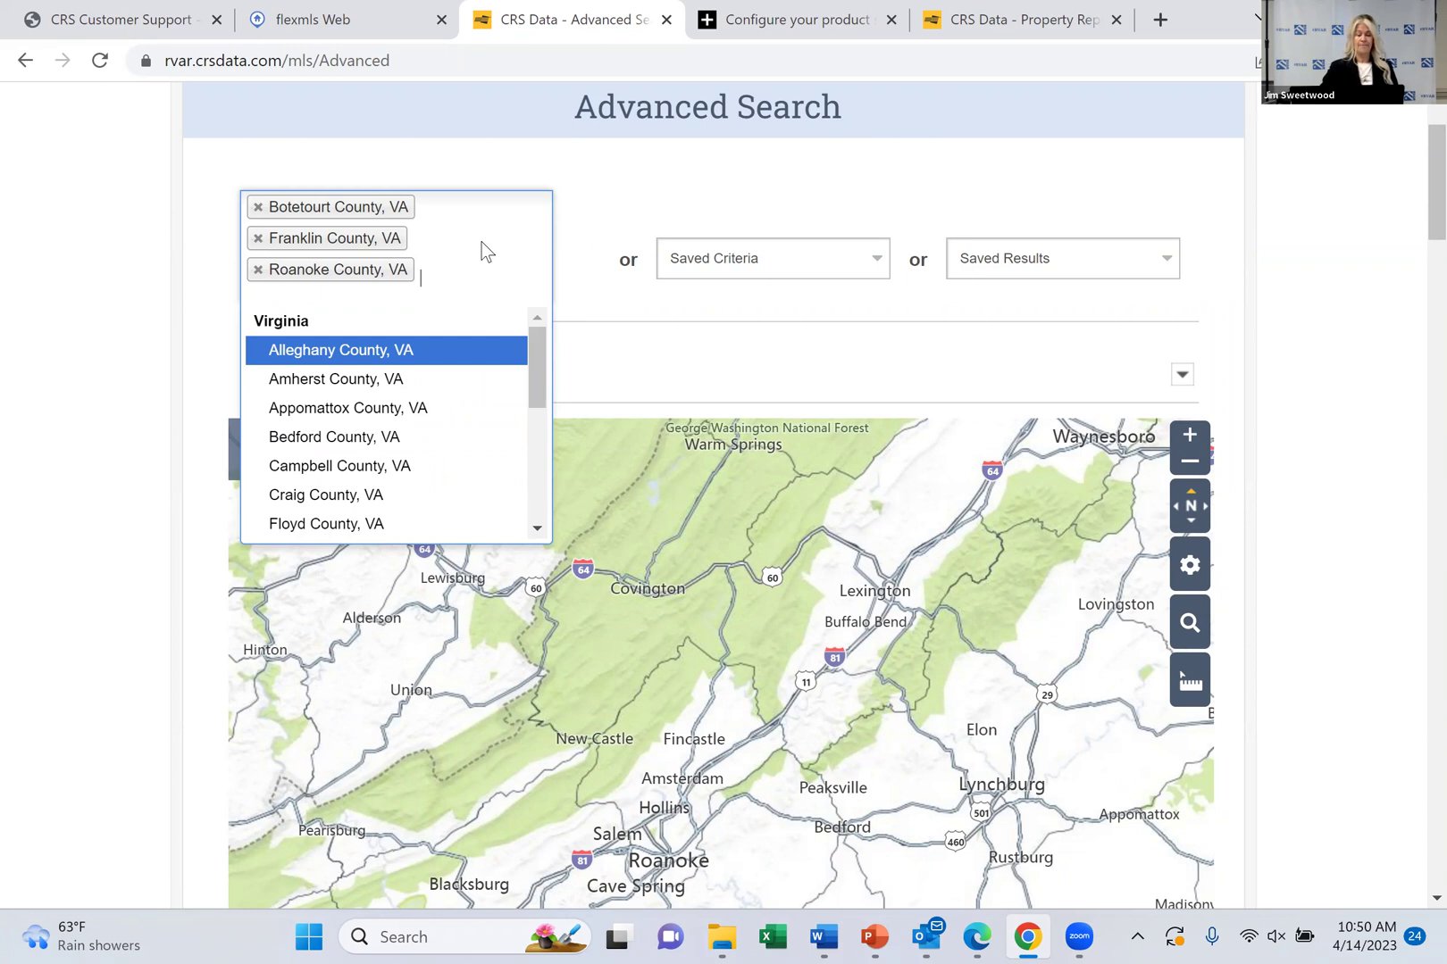
left_click(482, 242)
scroll(481, 242, "down", 1)
scroll(481, 242, "down", 3)
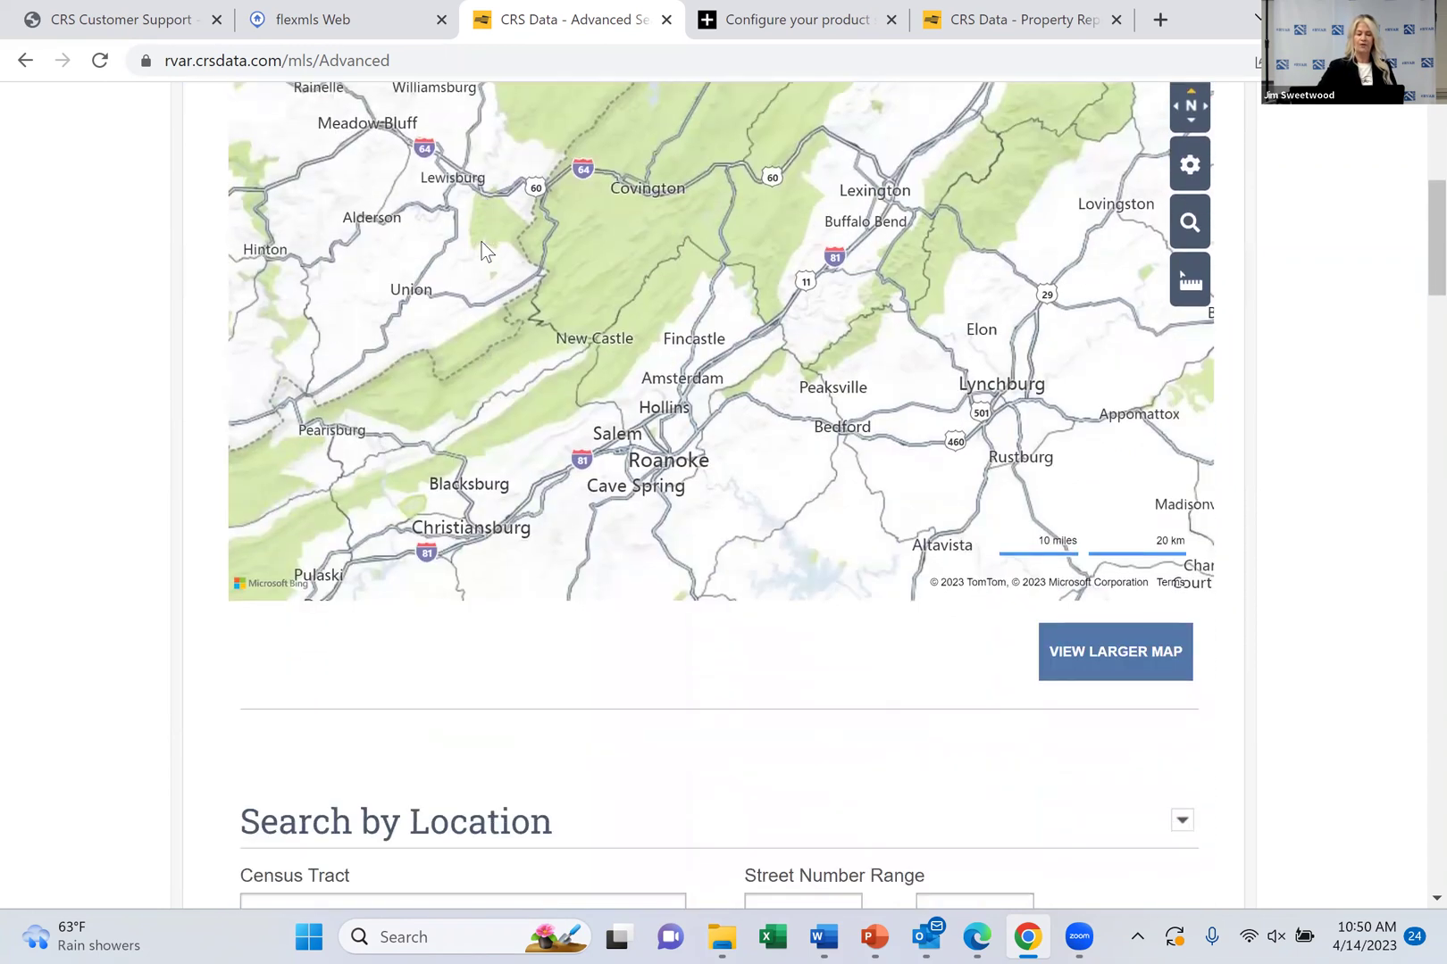
scroll(481, 242, "up", 2)
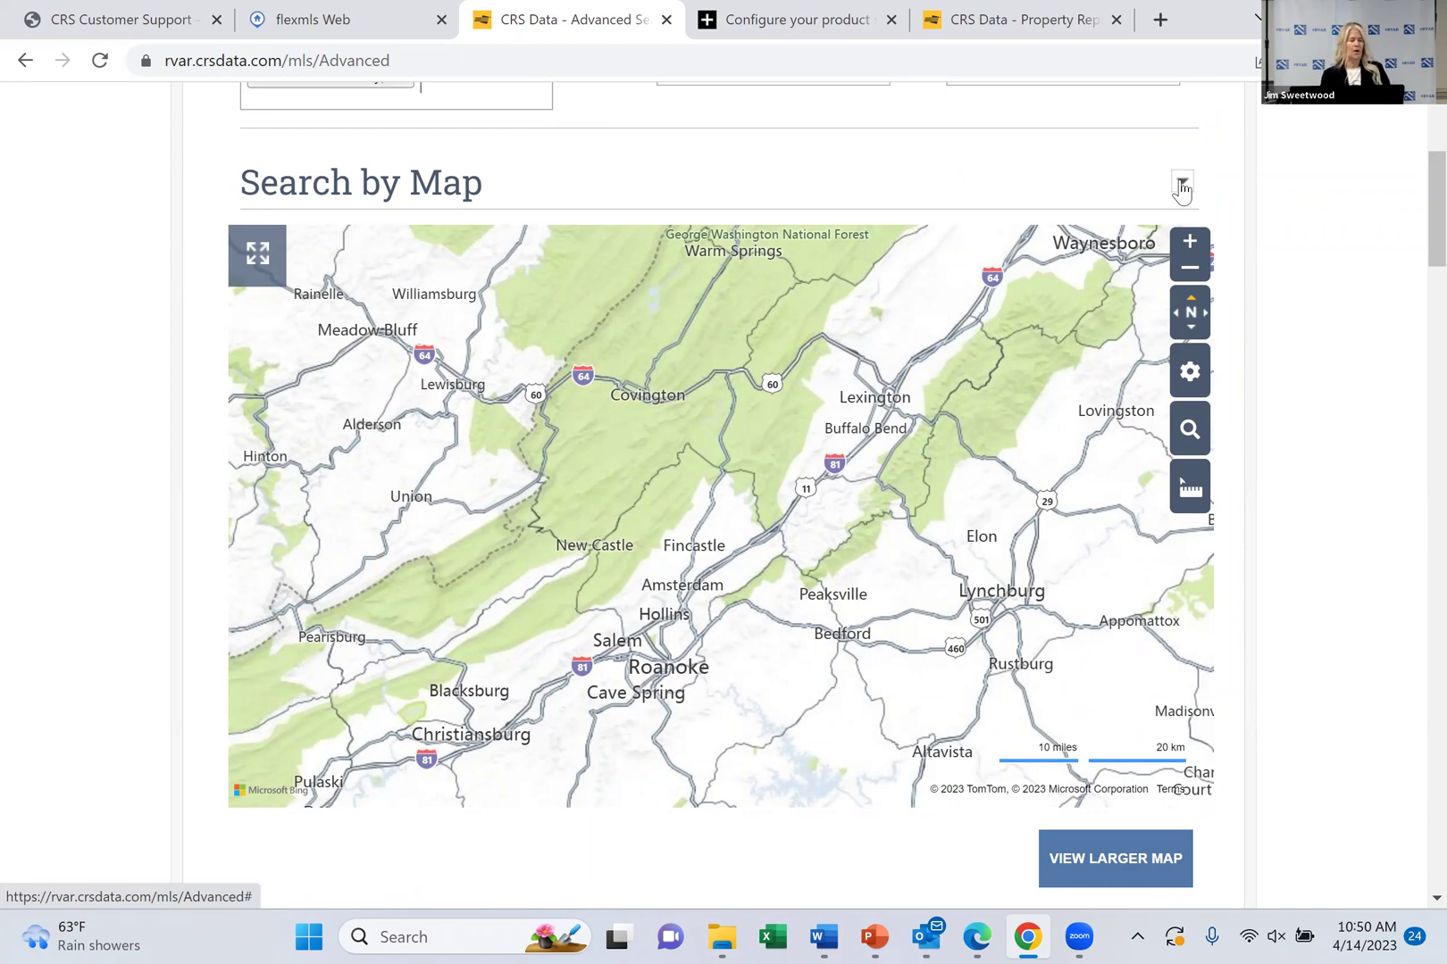
Collapse Search by Map and scroll down to the street, city, parcel and subdivision fields
left_click(1181, 185)
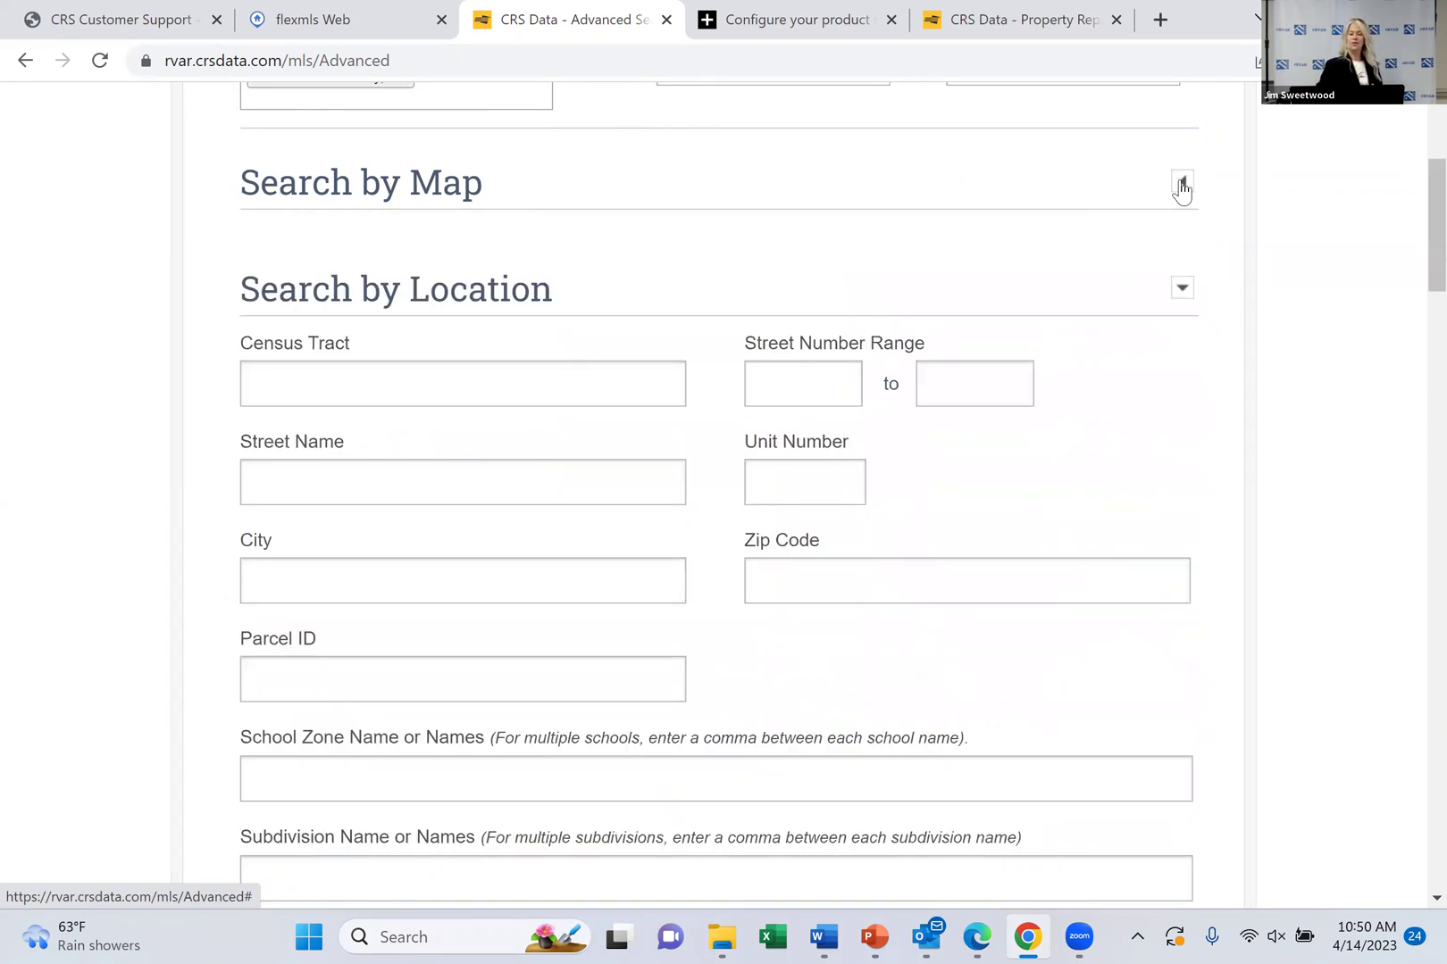
scroll(1182, 190, "down", 2)
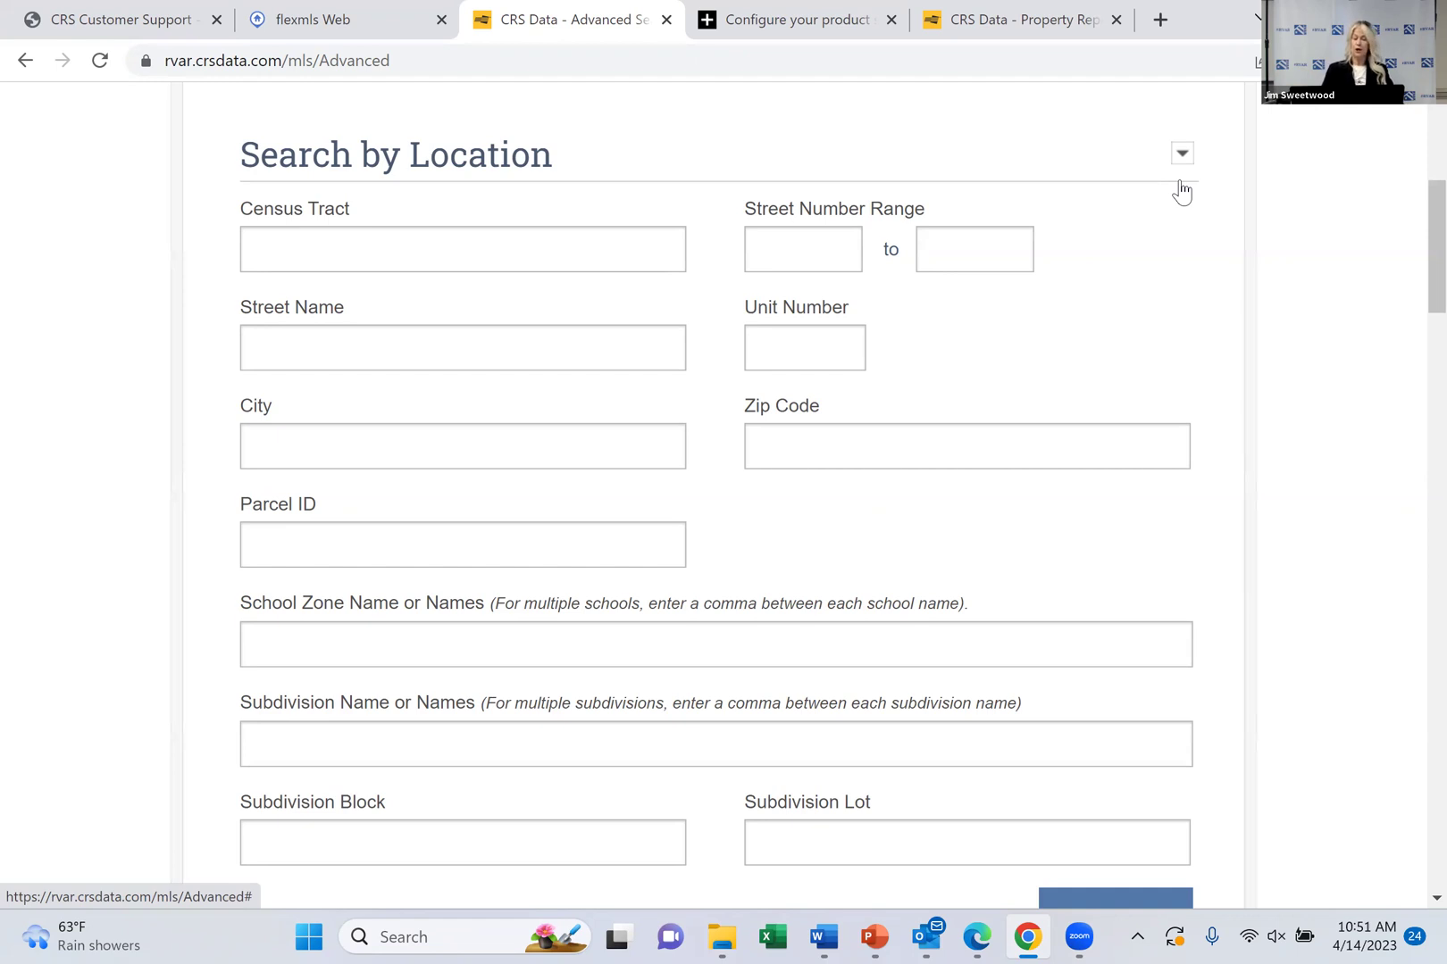
scroll(1181, 192, "down", 2)
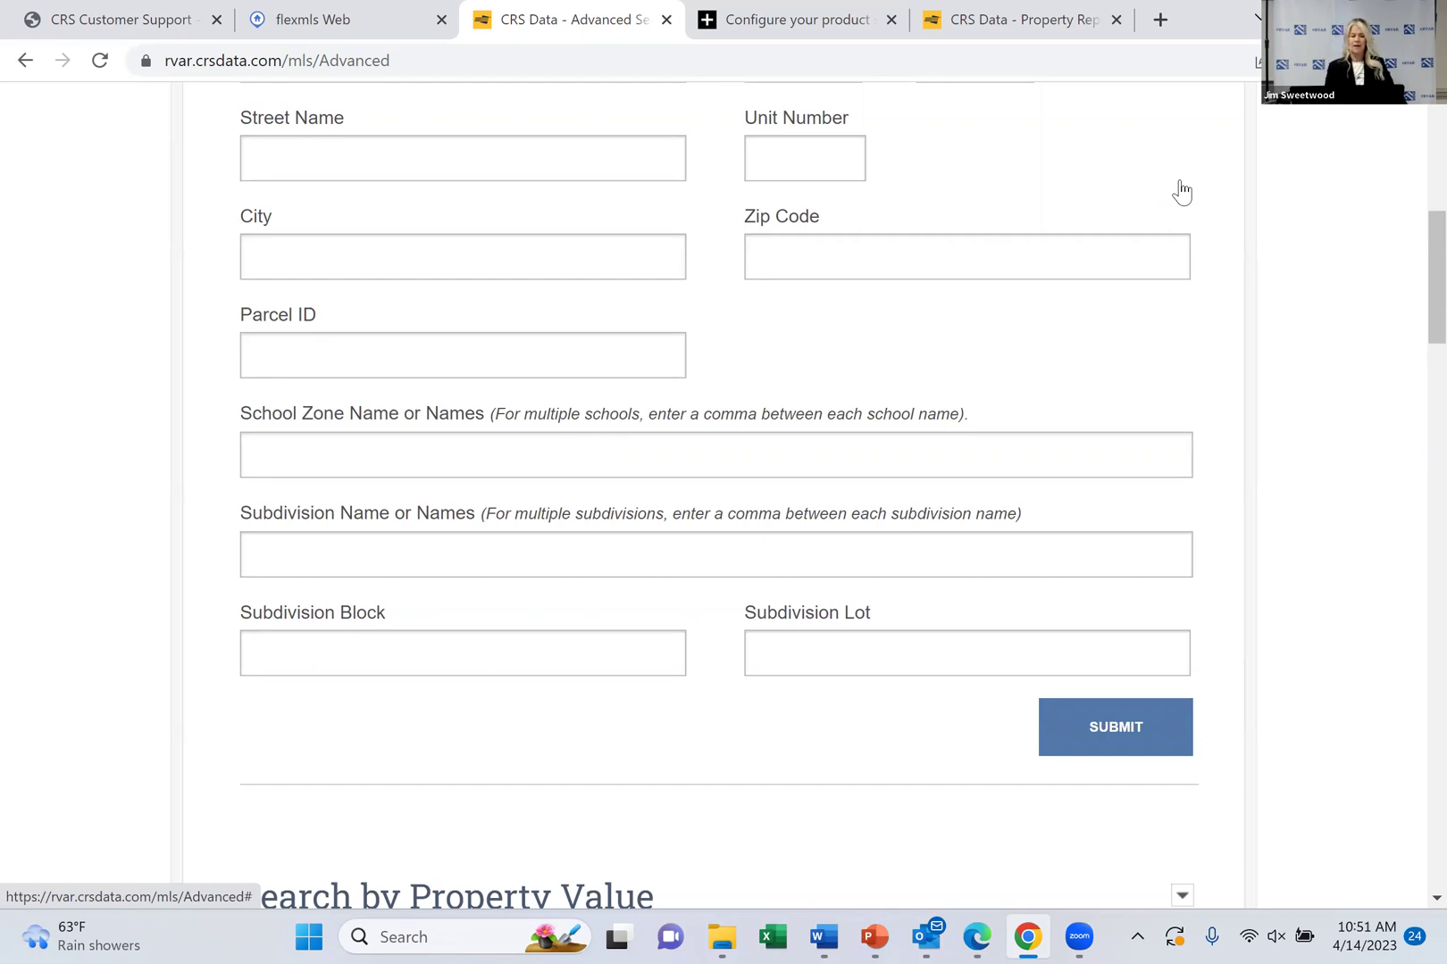
Try school zone names like 'patriv' and 'salem', clear them, then select Subdivision Name
left_click(615, 447)
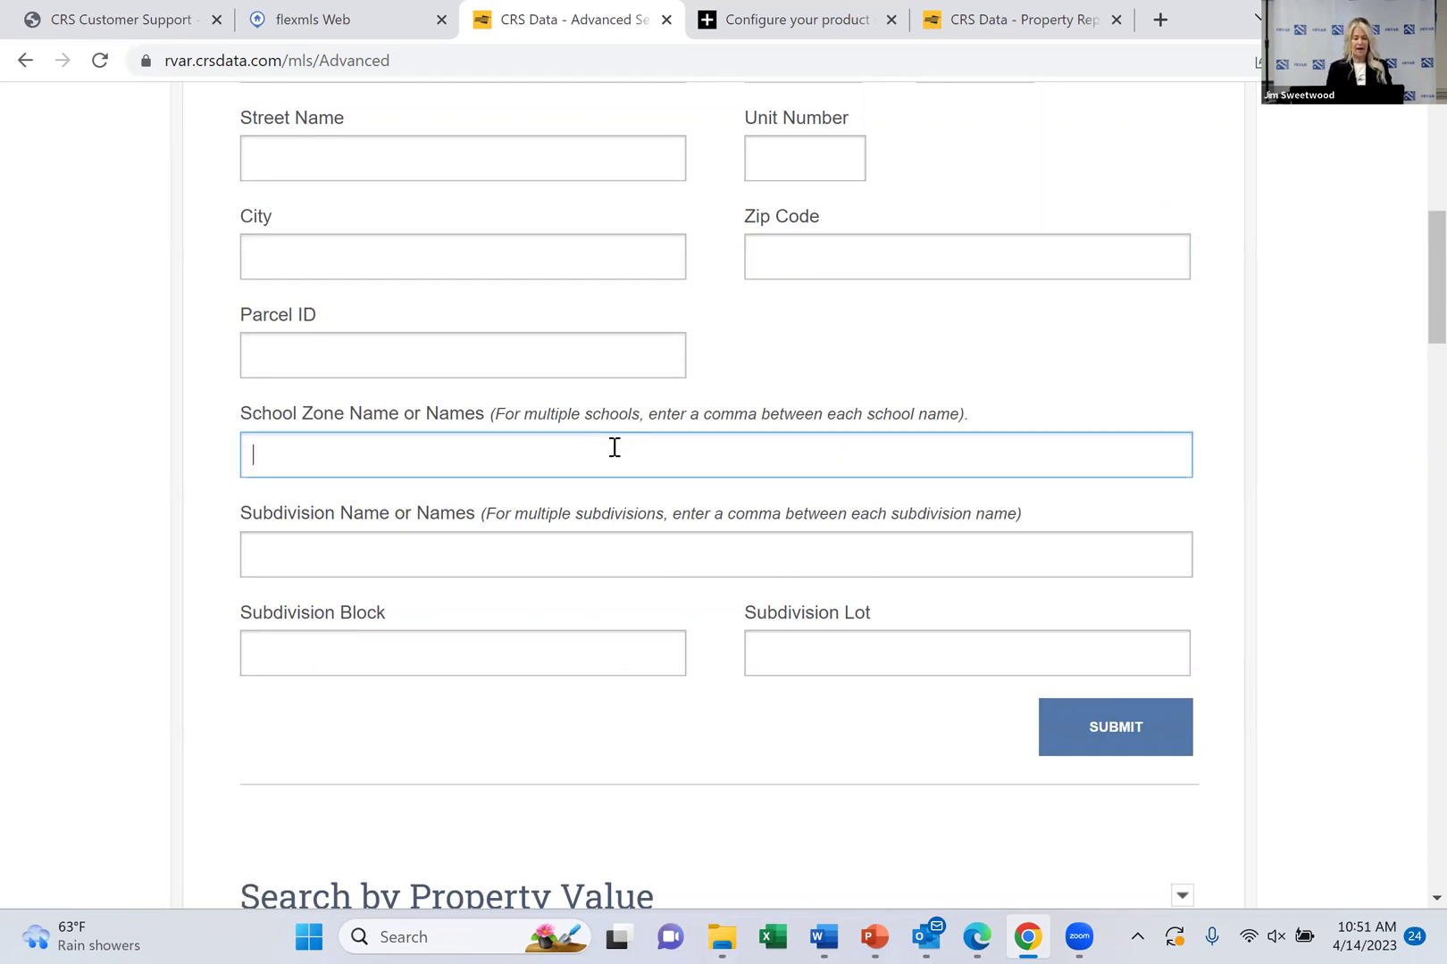
type("la")
key("BackSpace")
key("BackSpace")
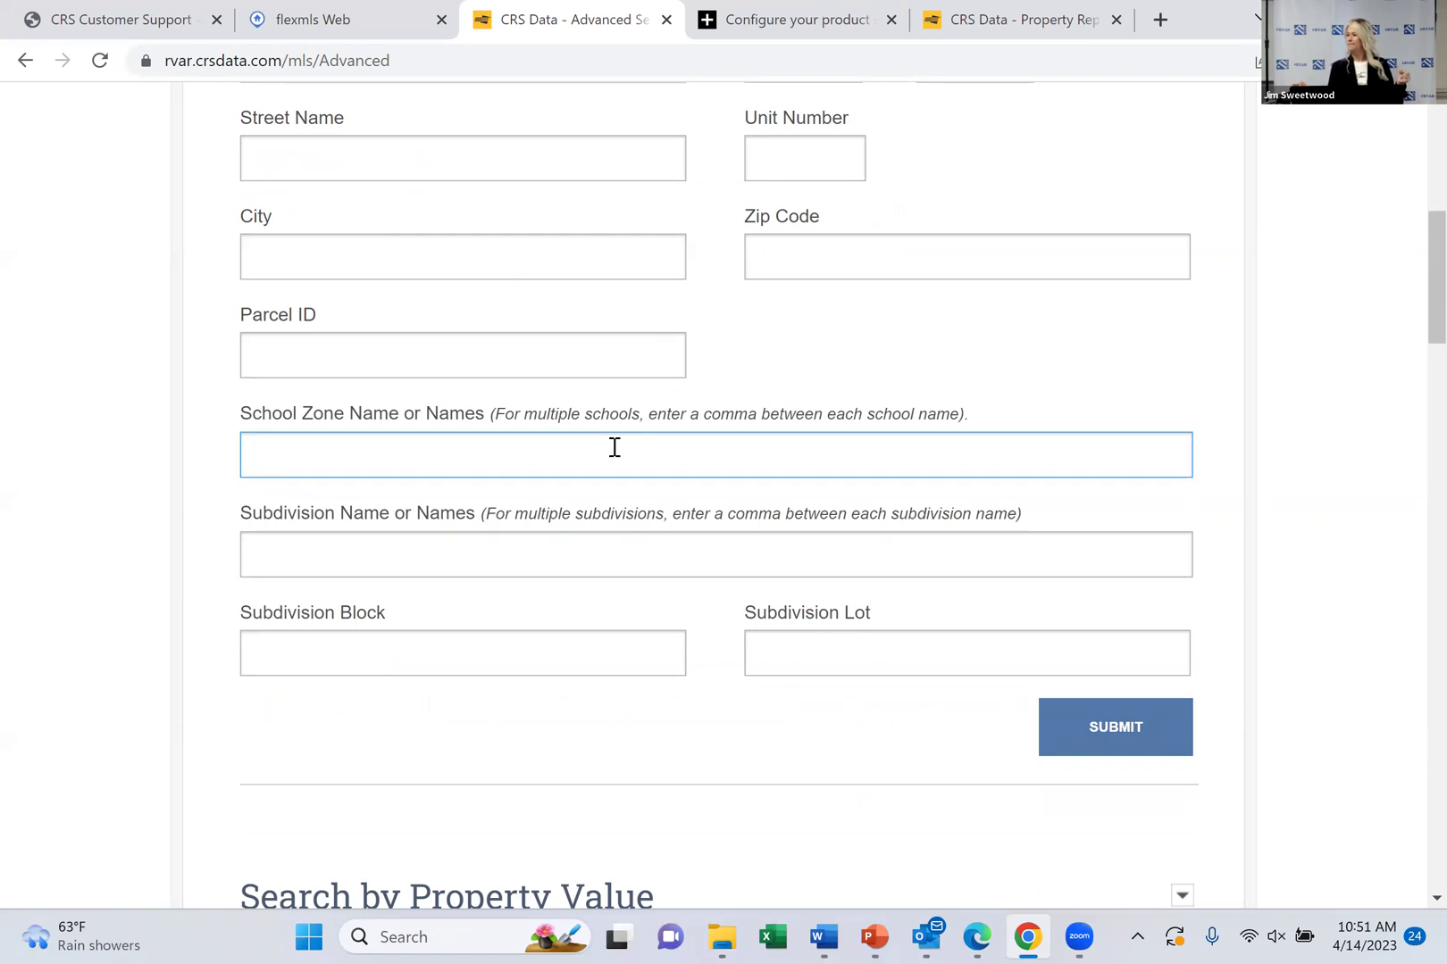
type("pa")
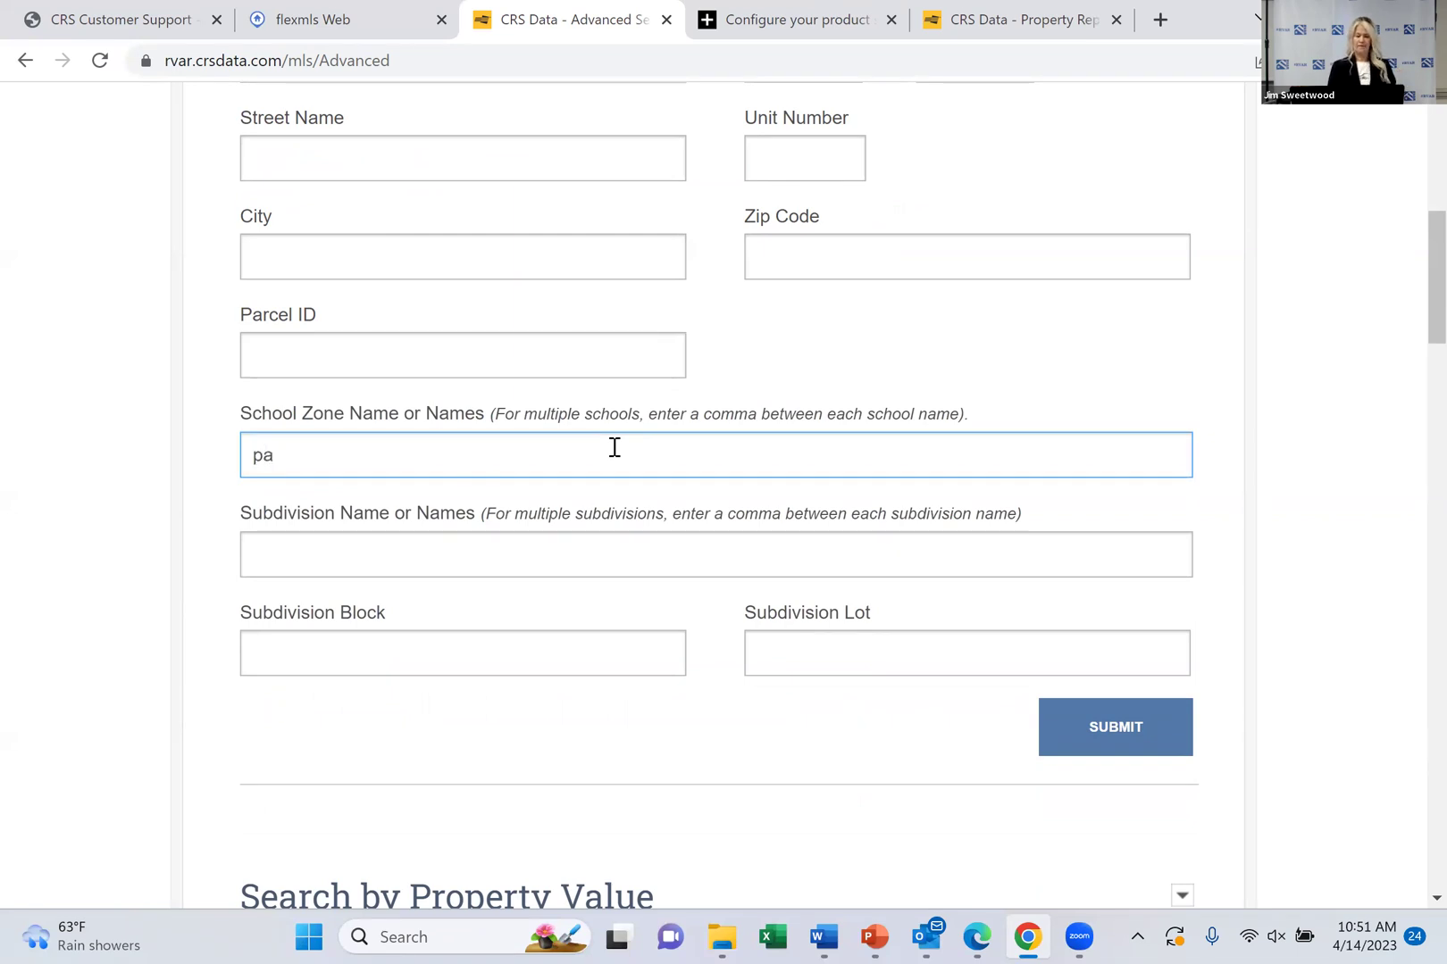
key("BackSpace")
key("BackSpace")
type("patriv")
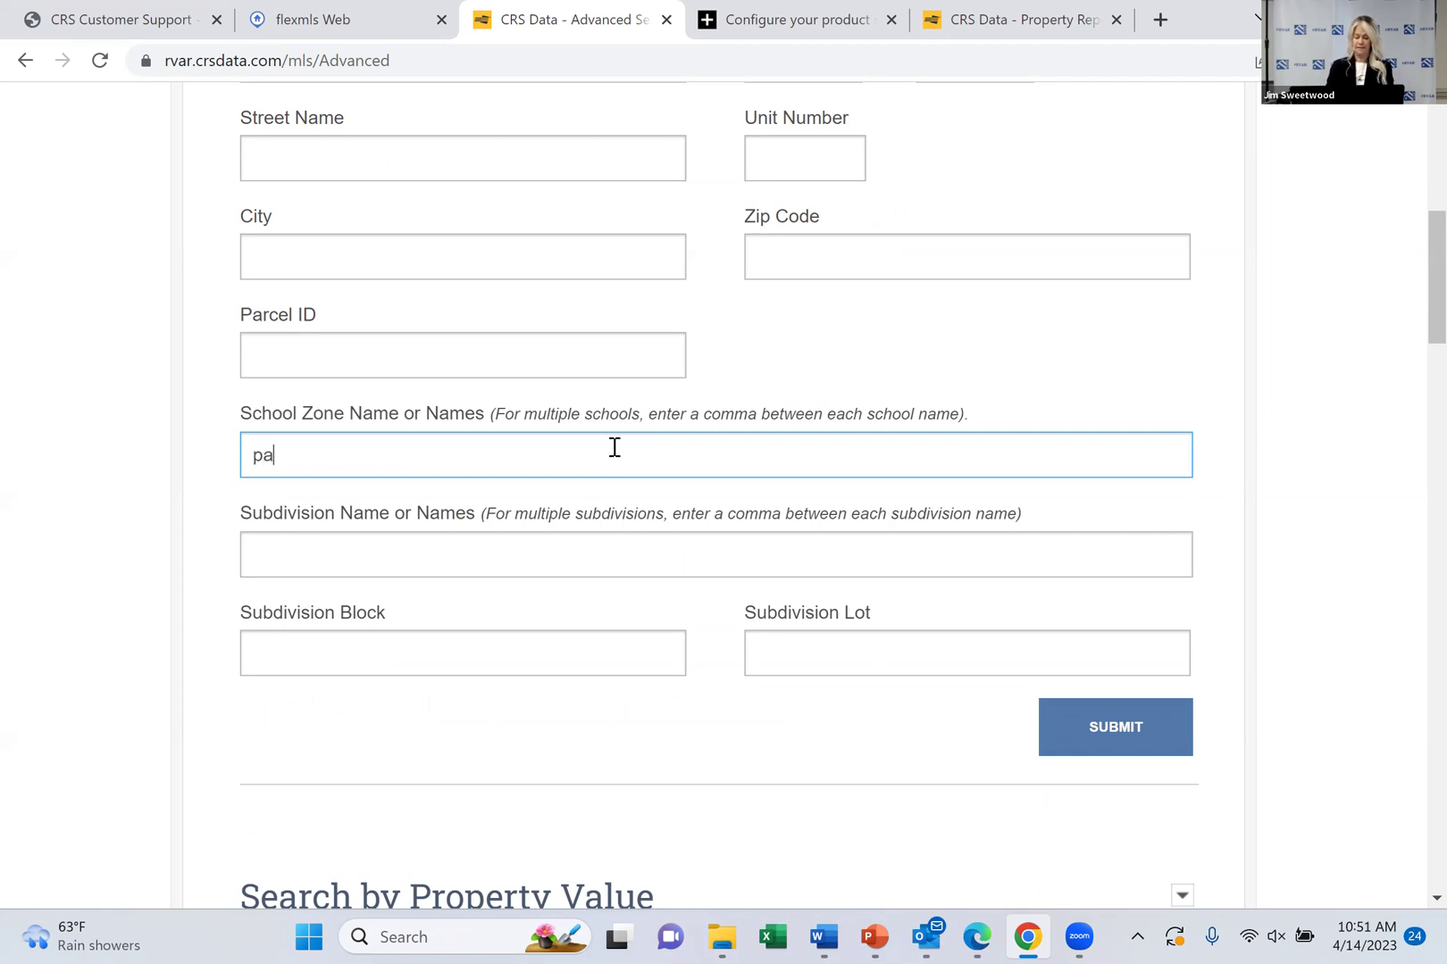
key("BackSpace")
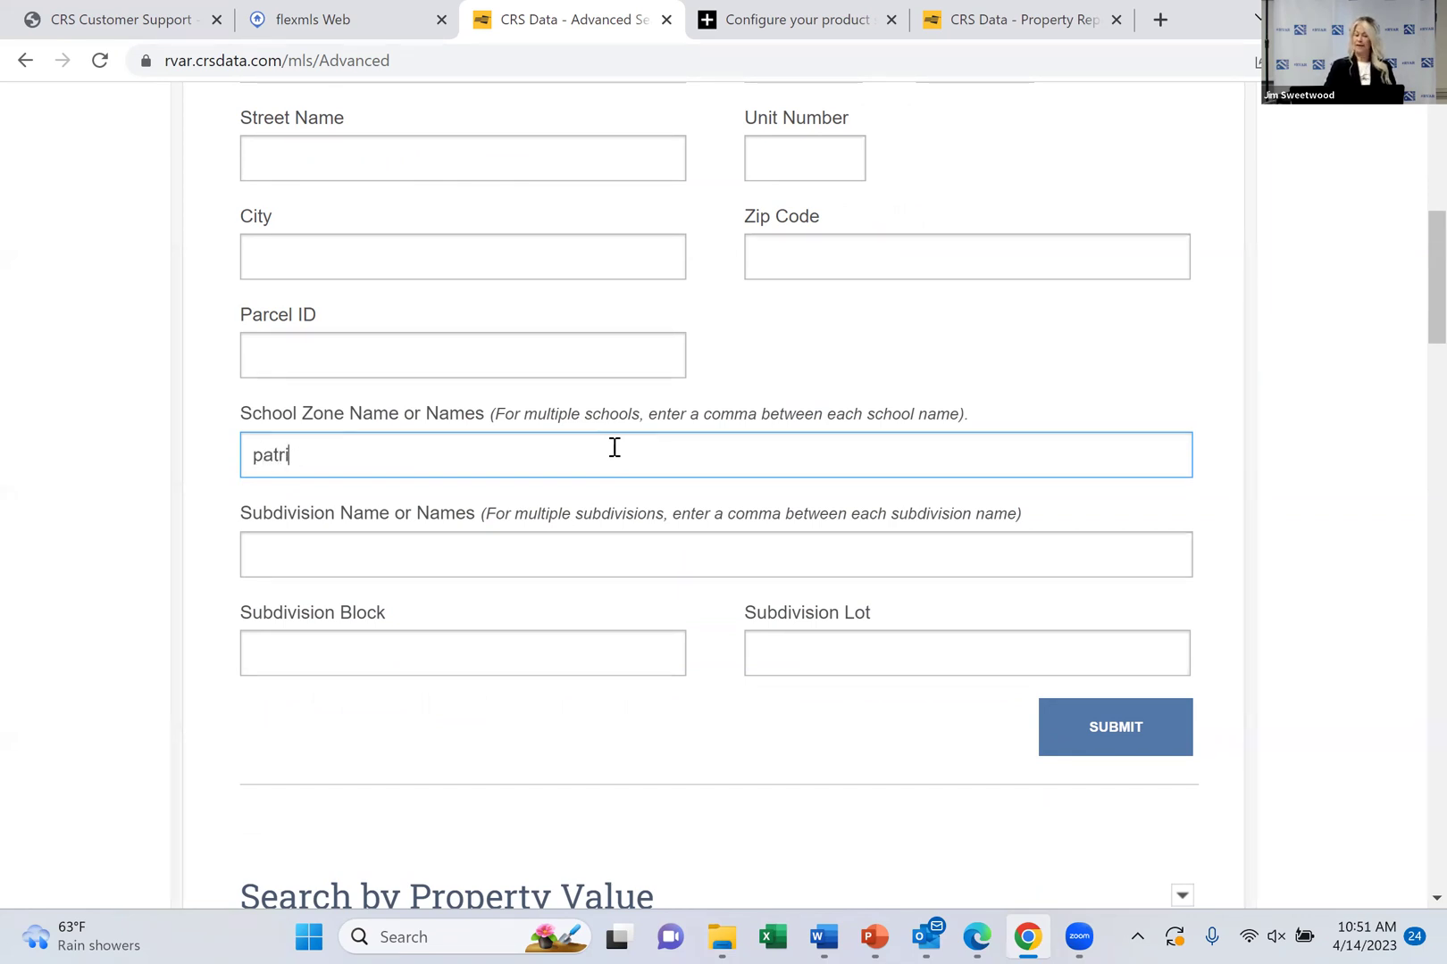
key("BackSpace")
key("BackSpace")
key("BackSpace")
key("BackSpace")
key("BackSpace")
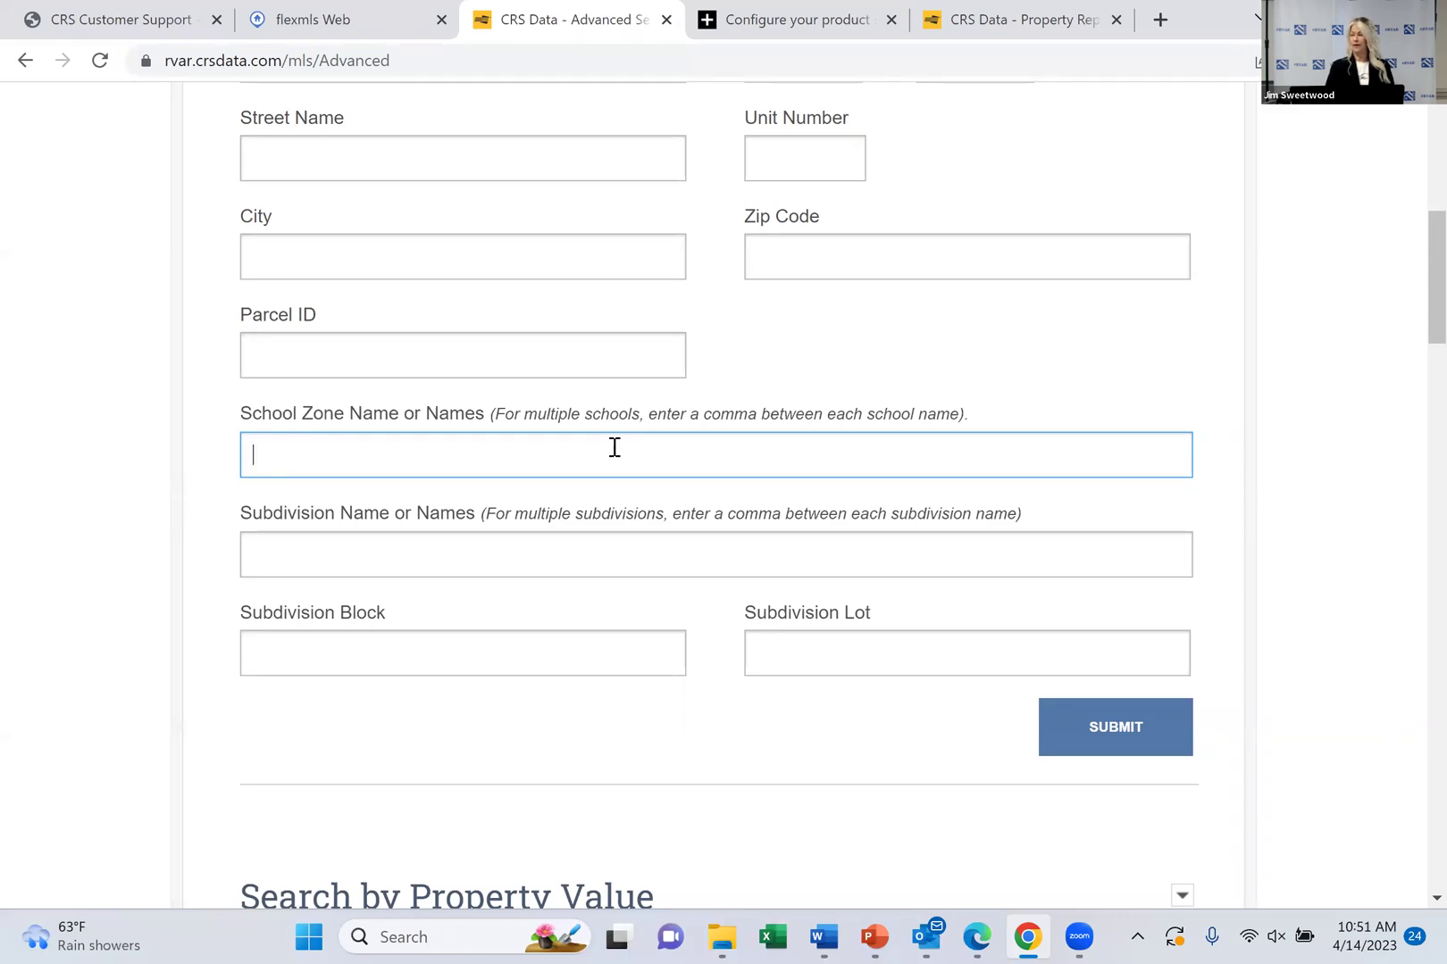
type("salem")
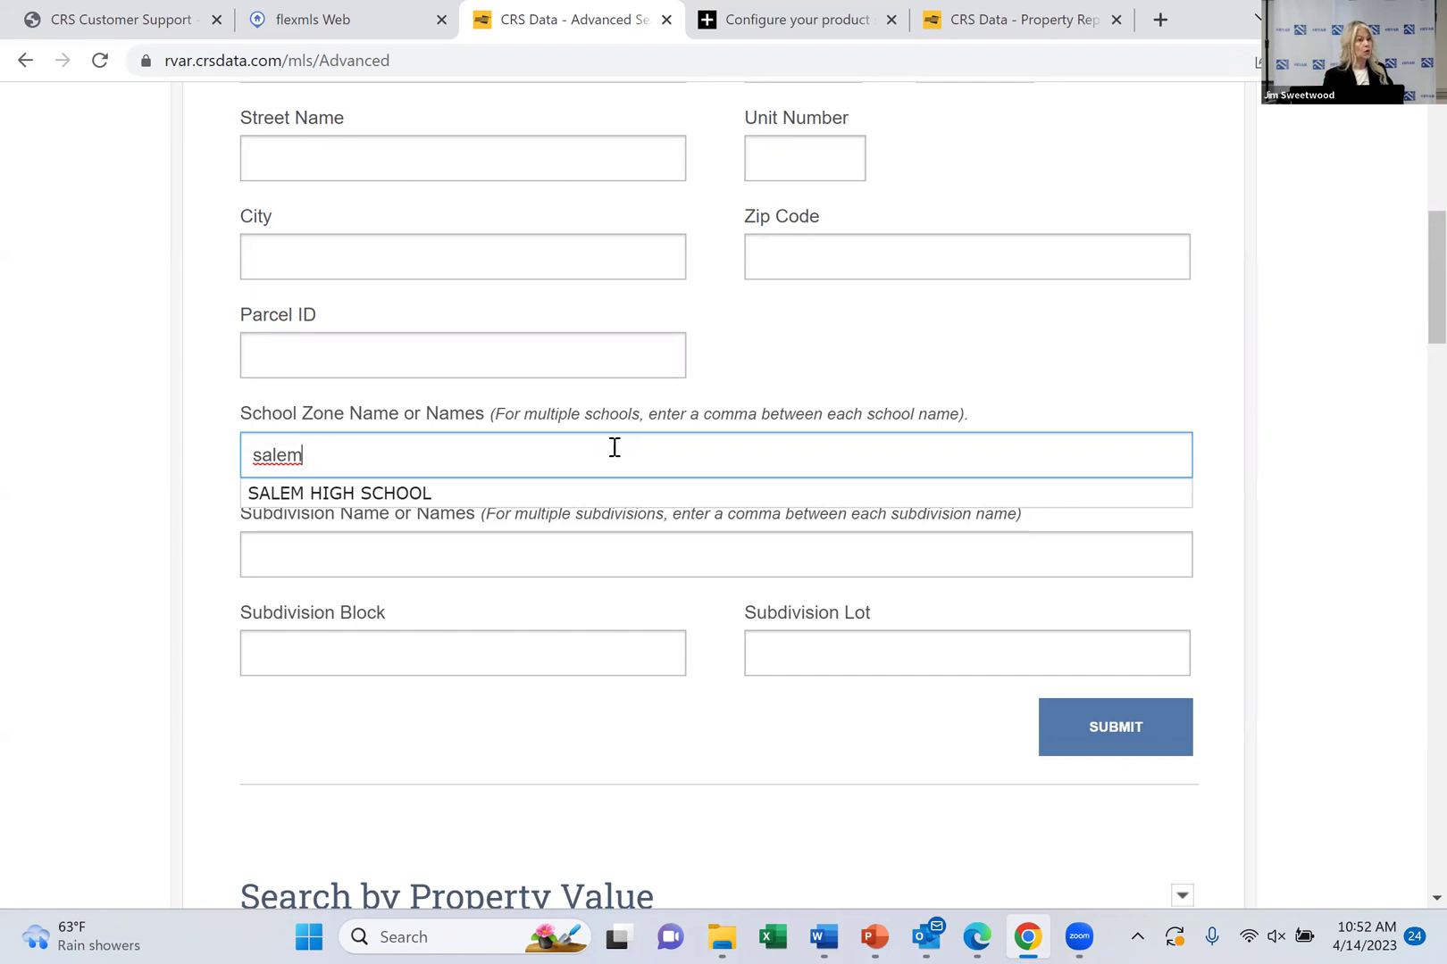
key("BackSpace")
key("BackSpace")
key("BackSpace")
key("BackSpace")
key("BackSpace")
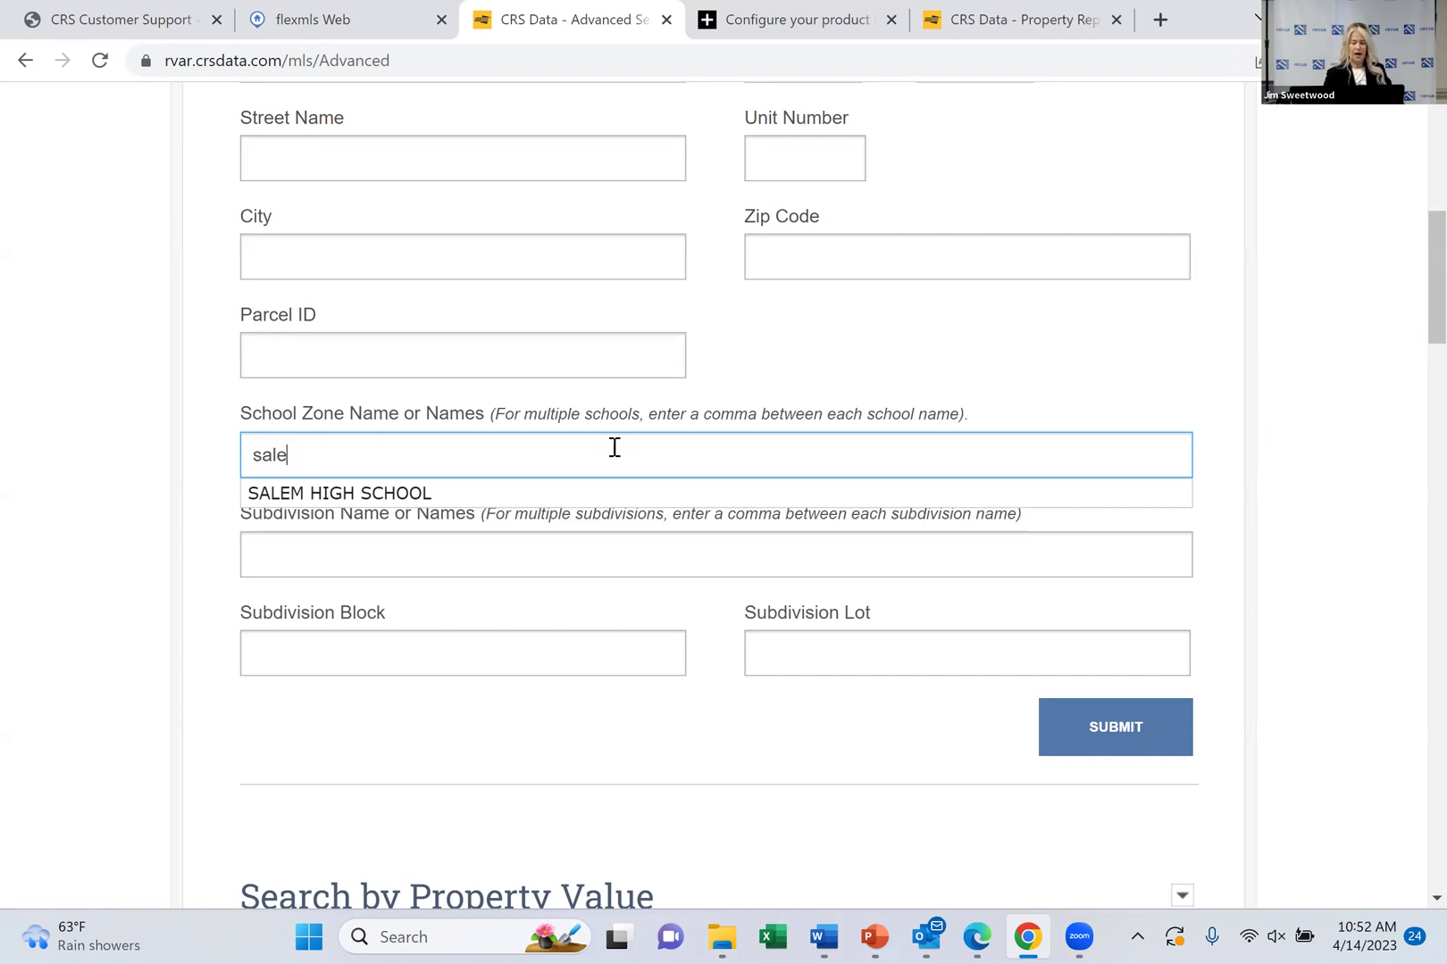
left_click(448, 550)
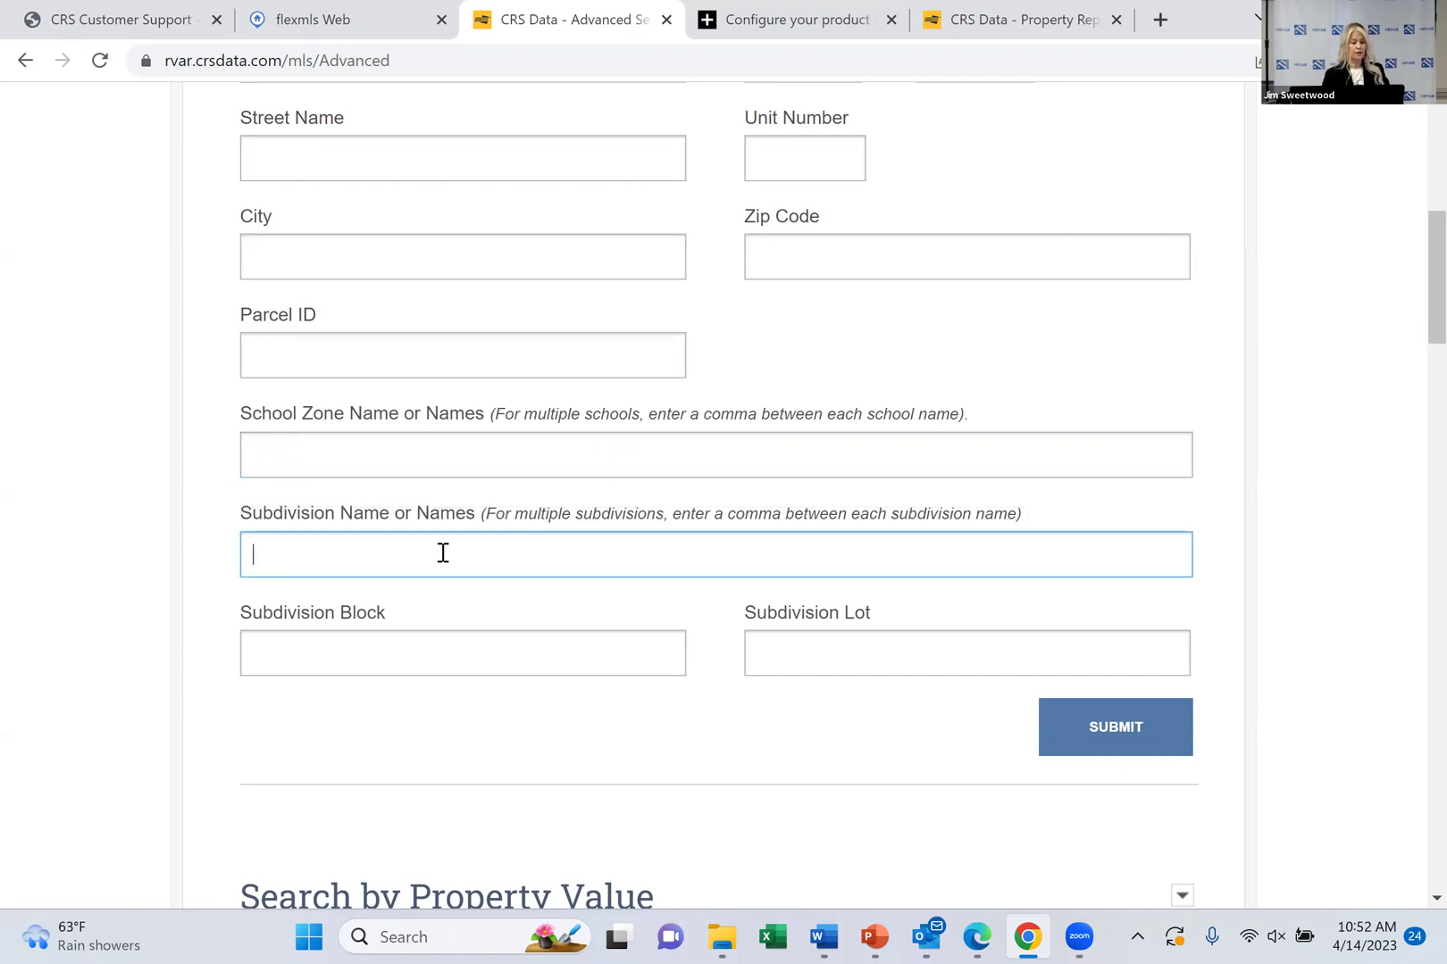
Type 'lake' in Subdivision Name to see matching subdivisions, then clear the entry
type("lake")
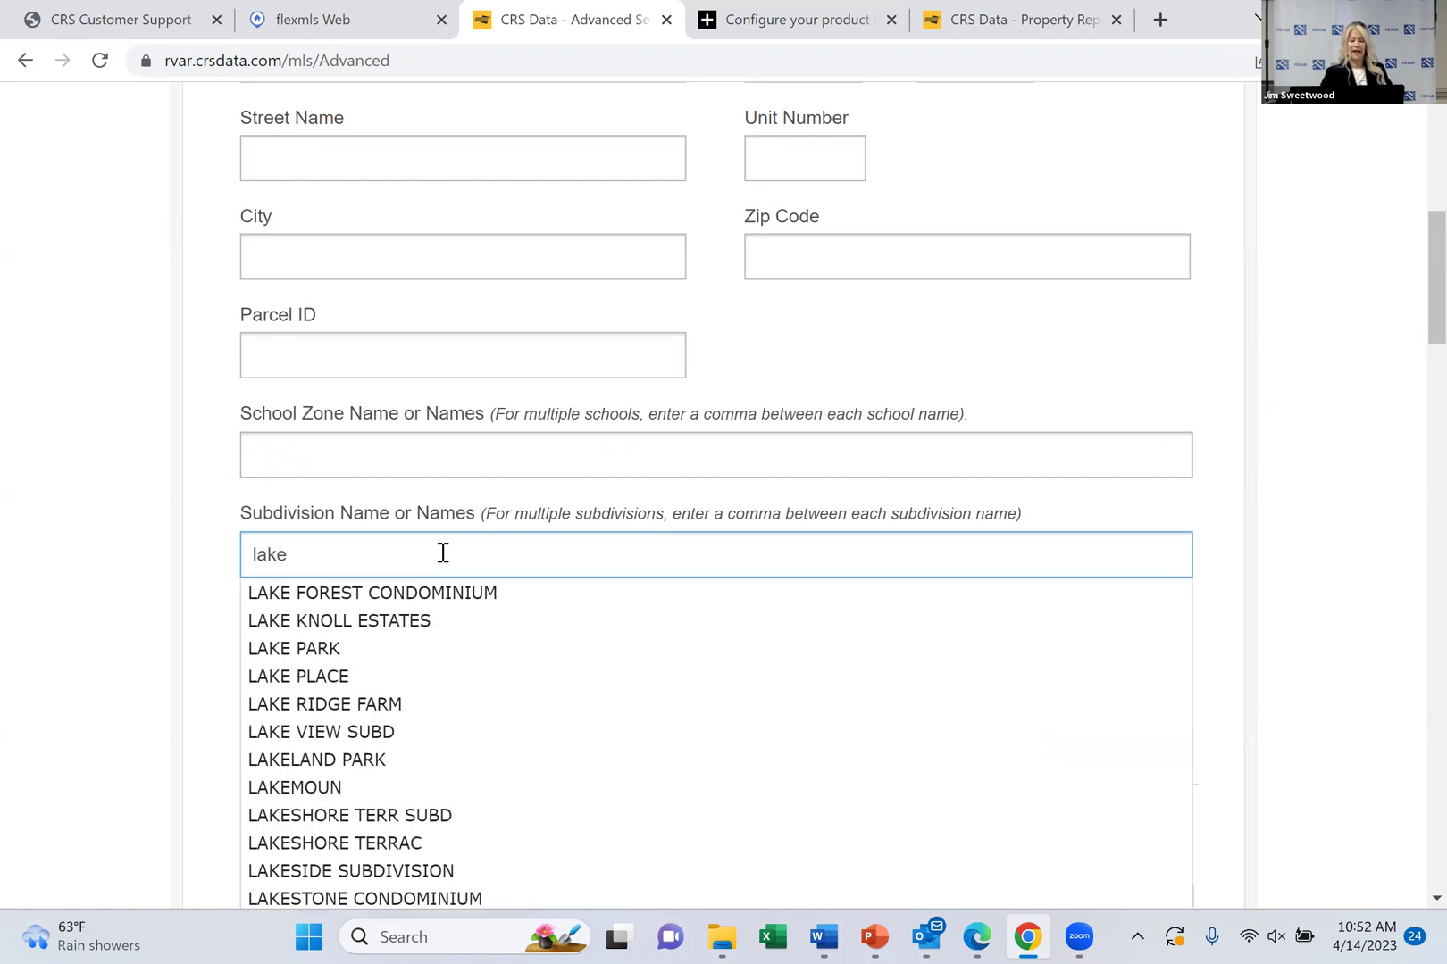
scroll(443, 553, "down", 3)
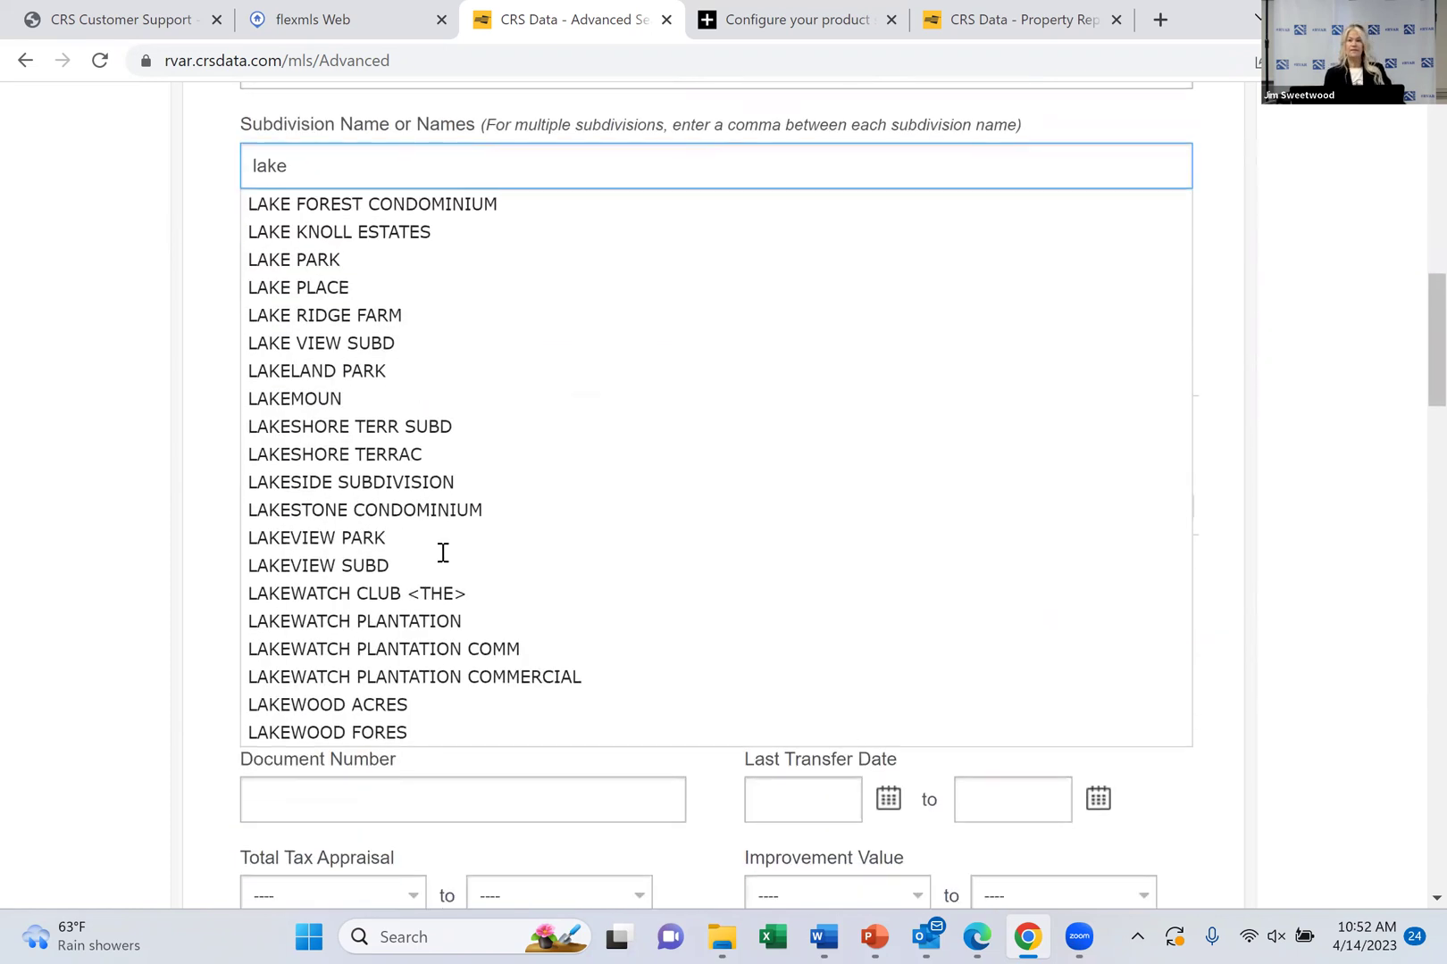
scroll(443, 552, "up", 2)
key("BackSpace")
key("BackSpace")
key("BackSpace")
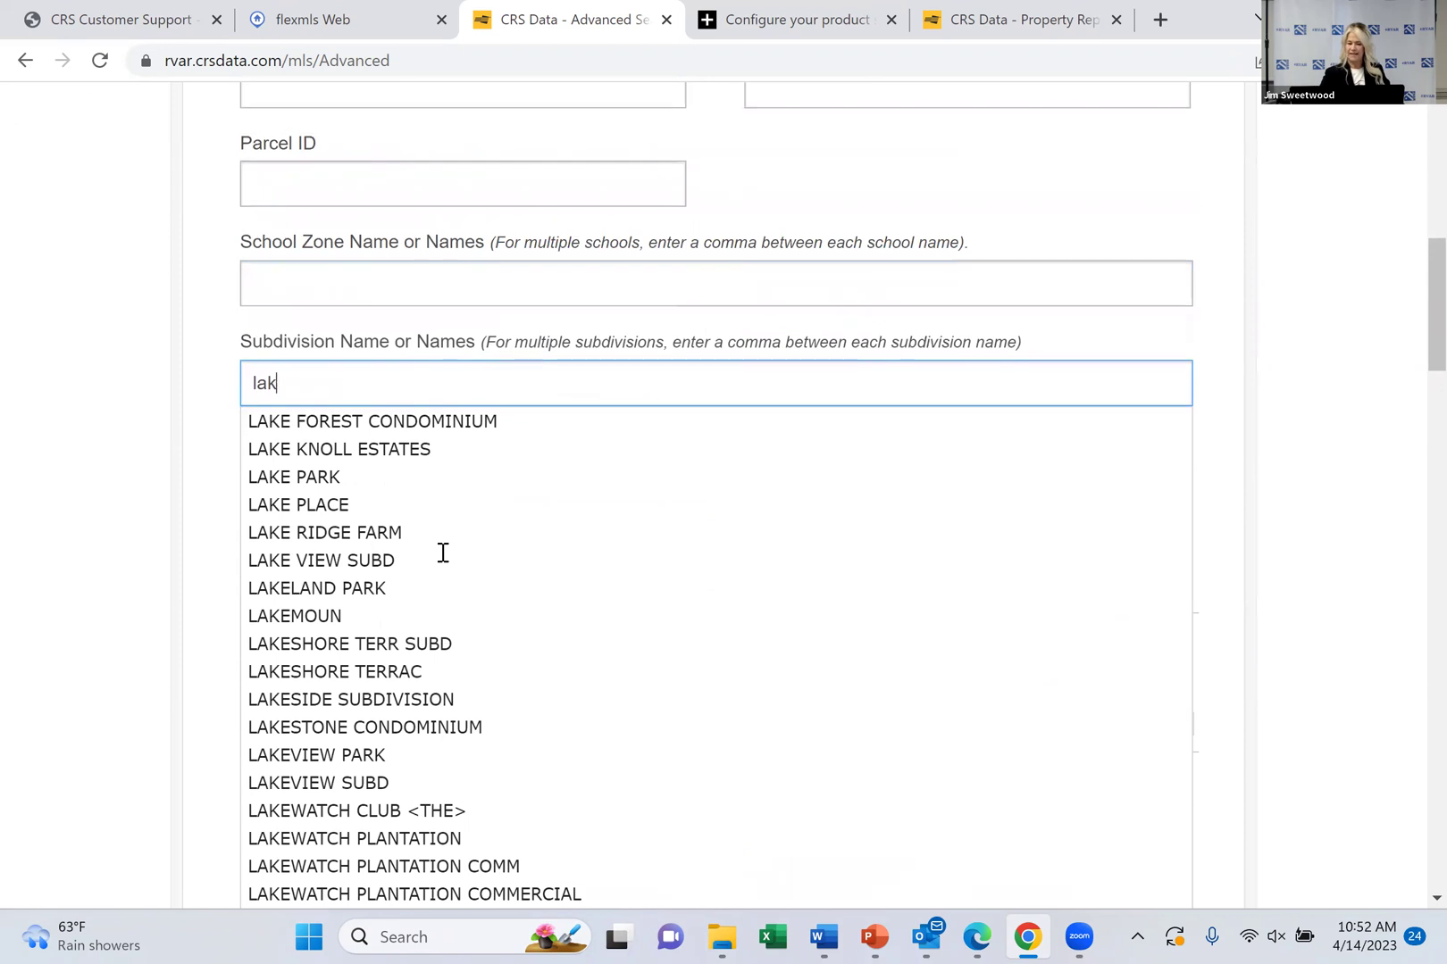
key("BackSpace")
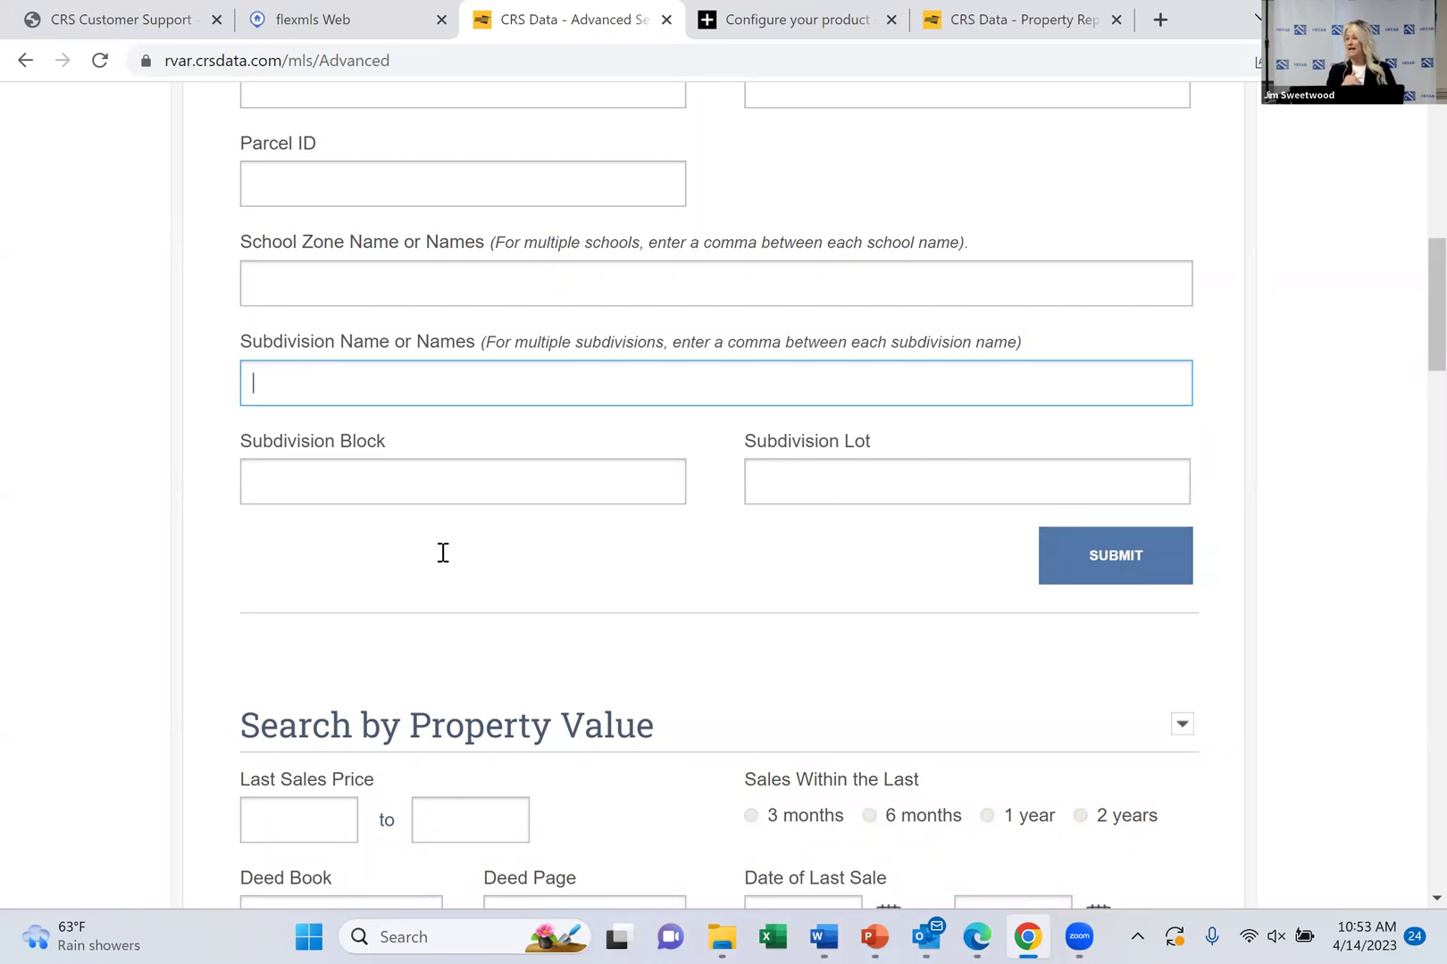
Turn on Exclude Multi-Parcel Sales under Search by Property Value
scroll(443, 553, "up", 4)
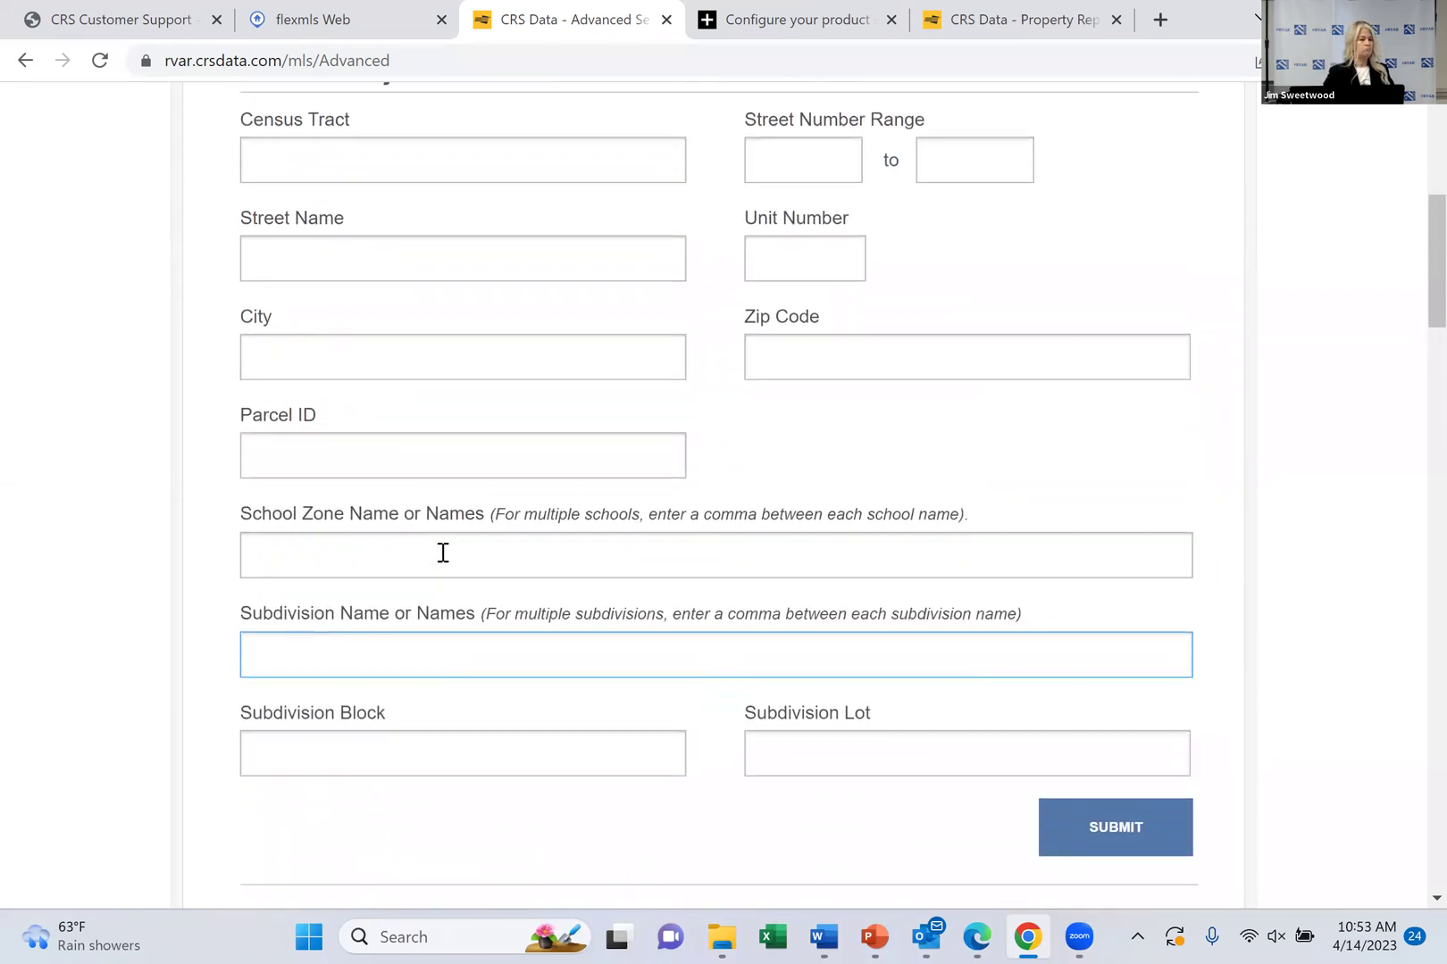
scroll(443, 553, "down", 1)
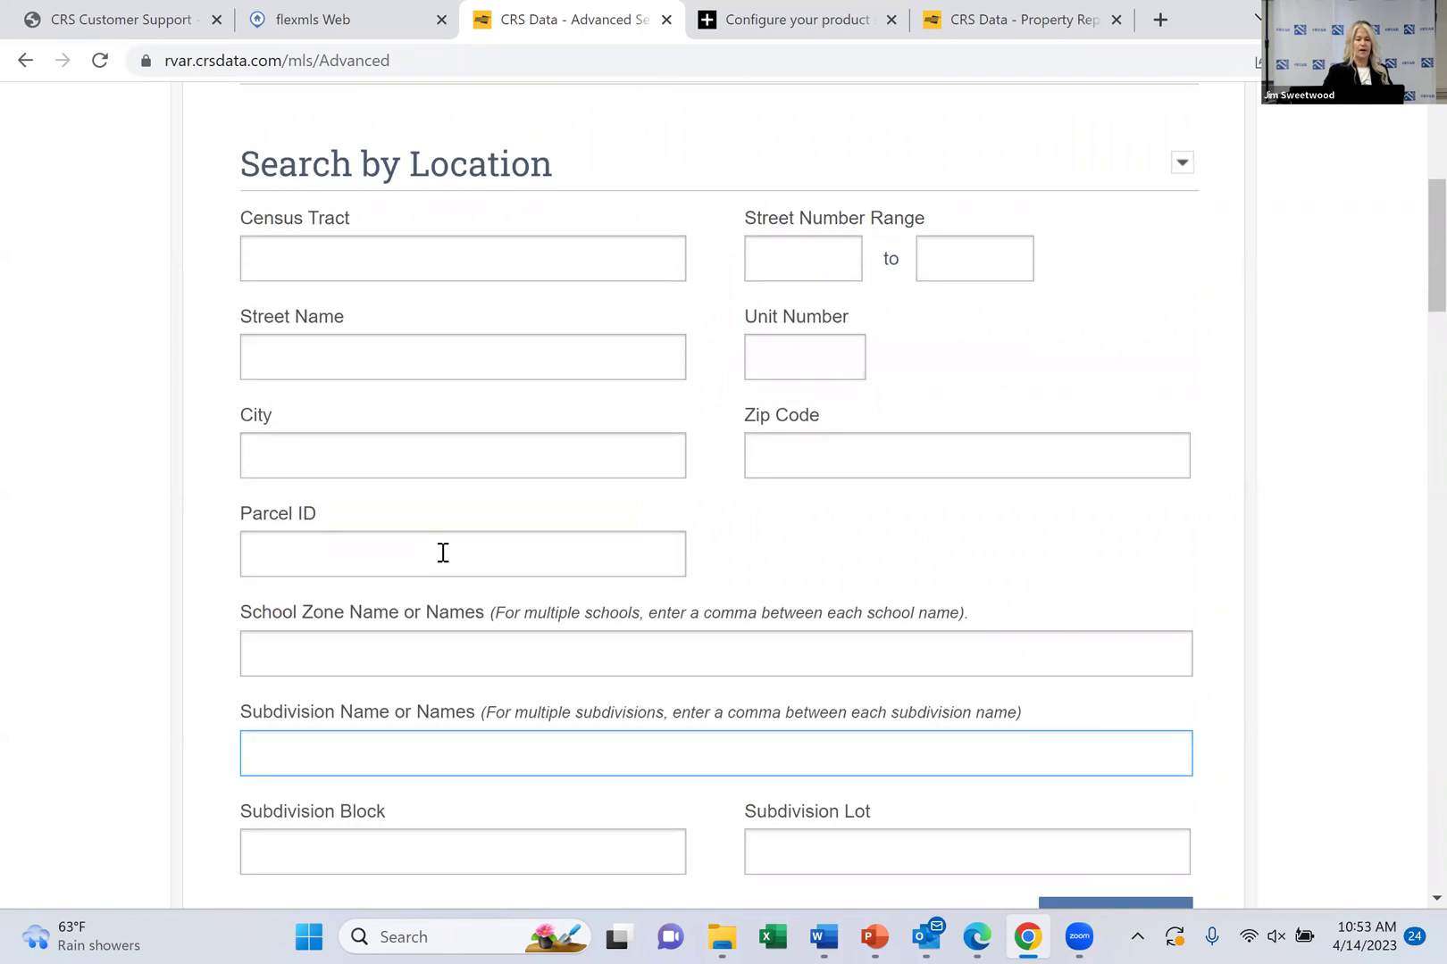
key("space")
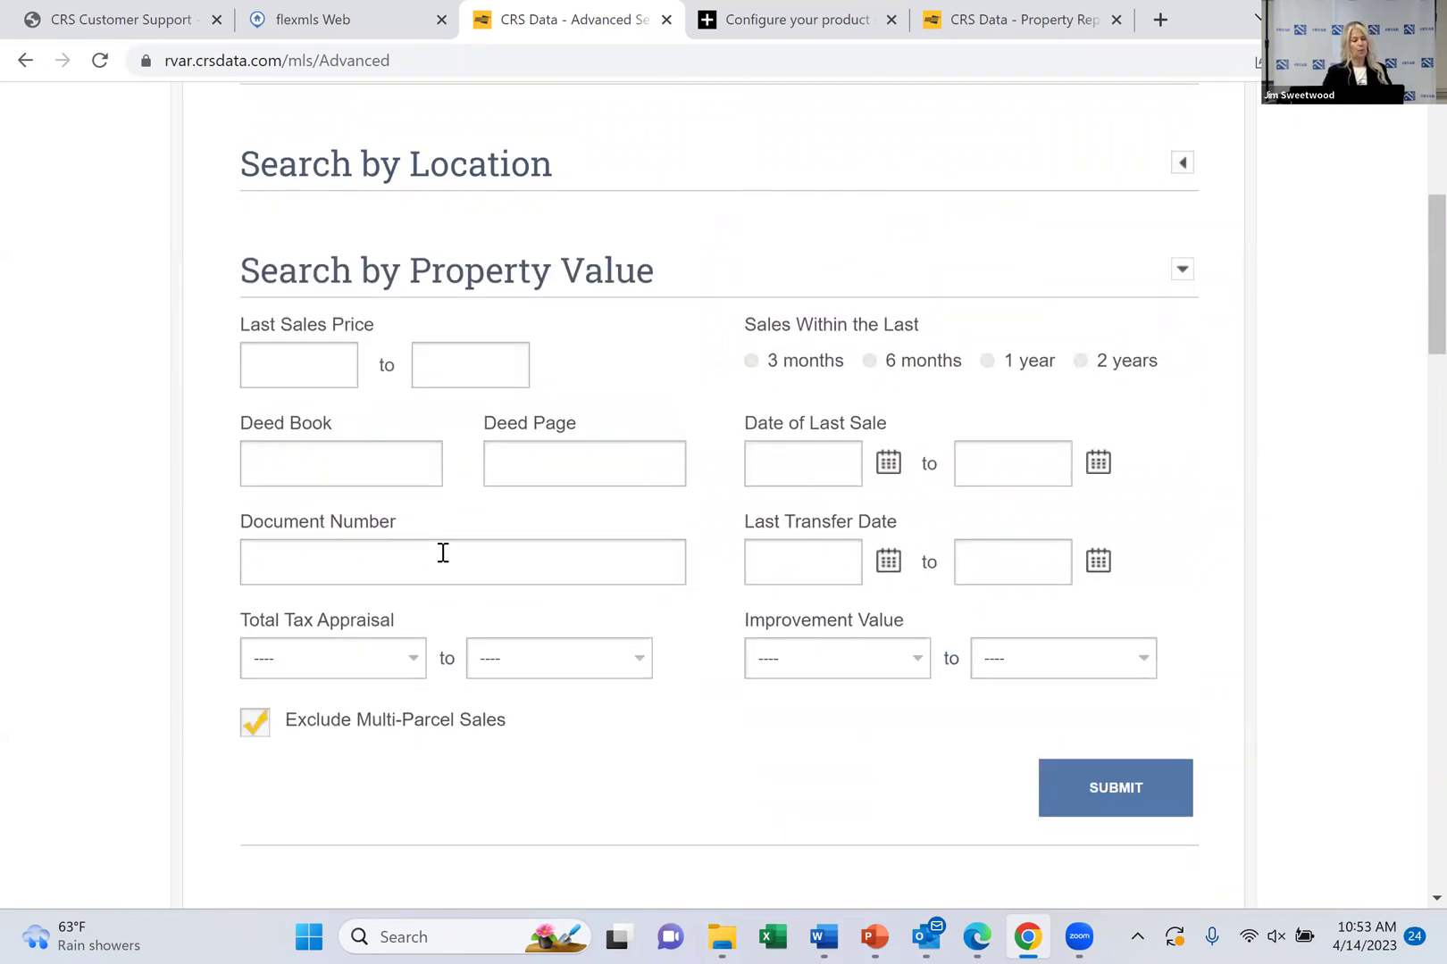
Expand Property Characteristics and set Property Type to Residential
key("Return")
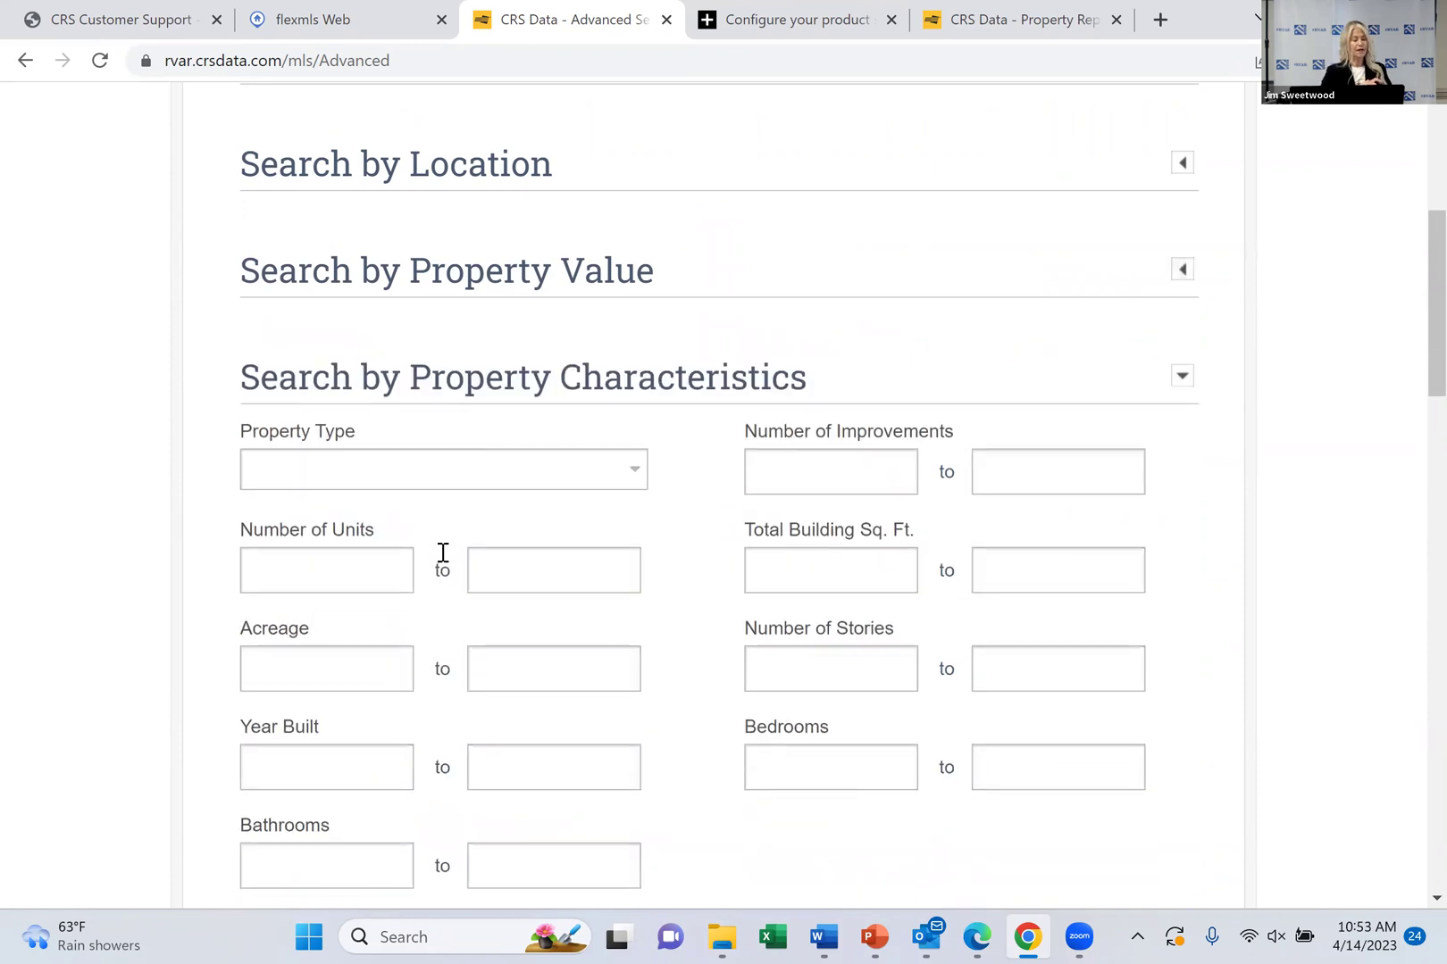
scroll(443, 553, "down", 2)
key("Tab")
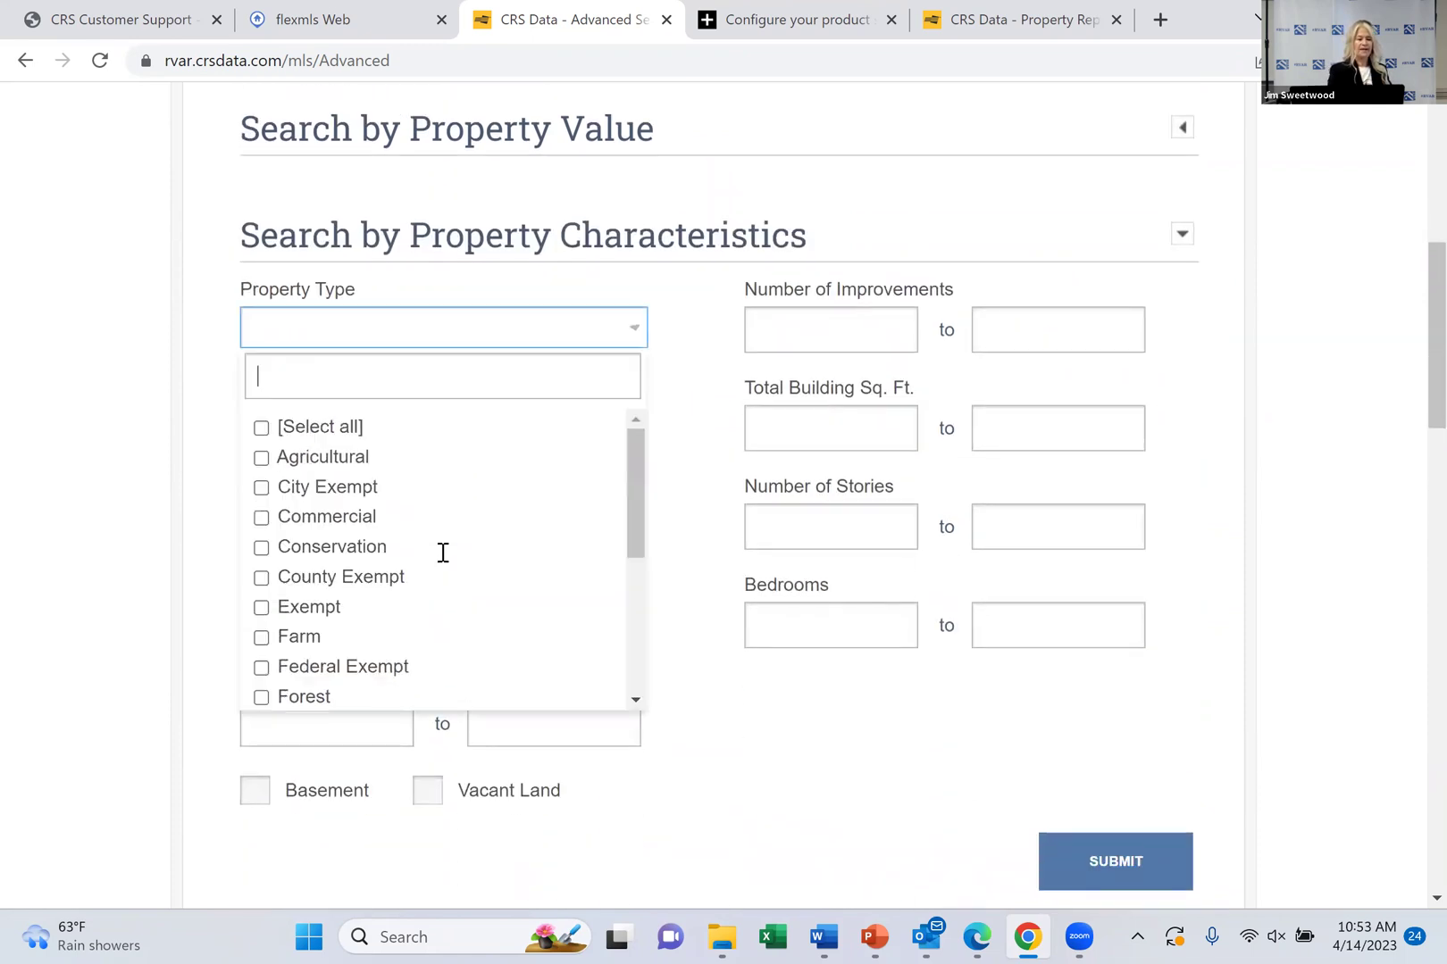
type("re")
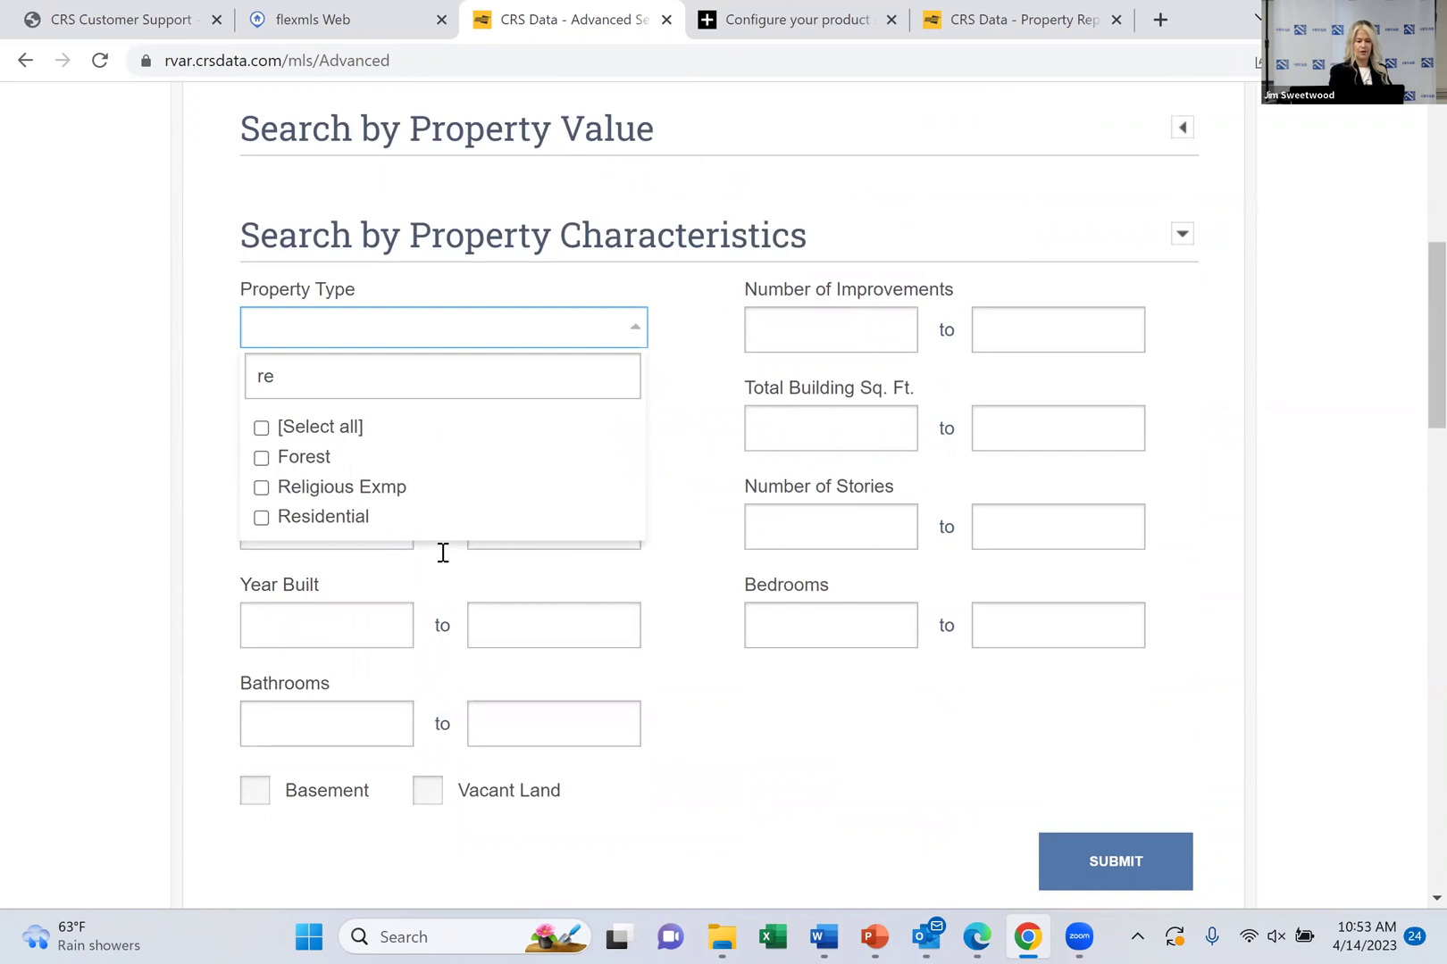
key("Return")
Set Total Building Sq. Ft. to range from 1500 to 2200
scroll(443, 553, "down", 2)
key("Tab")
key("Down")
type("1")
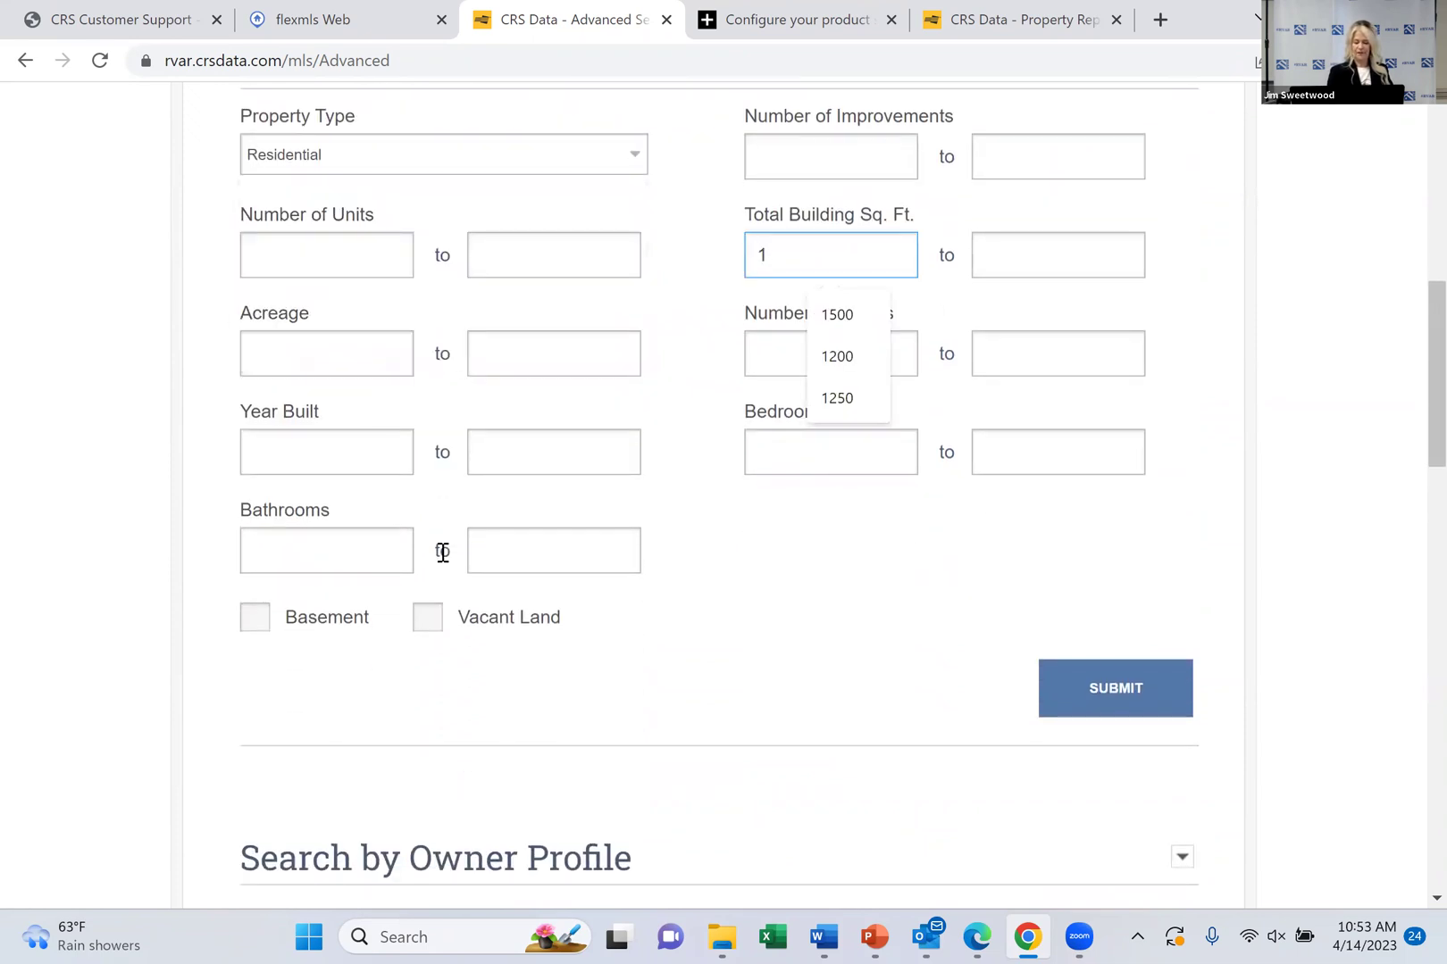
type("500")
left_click(995, 260)
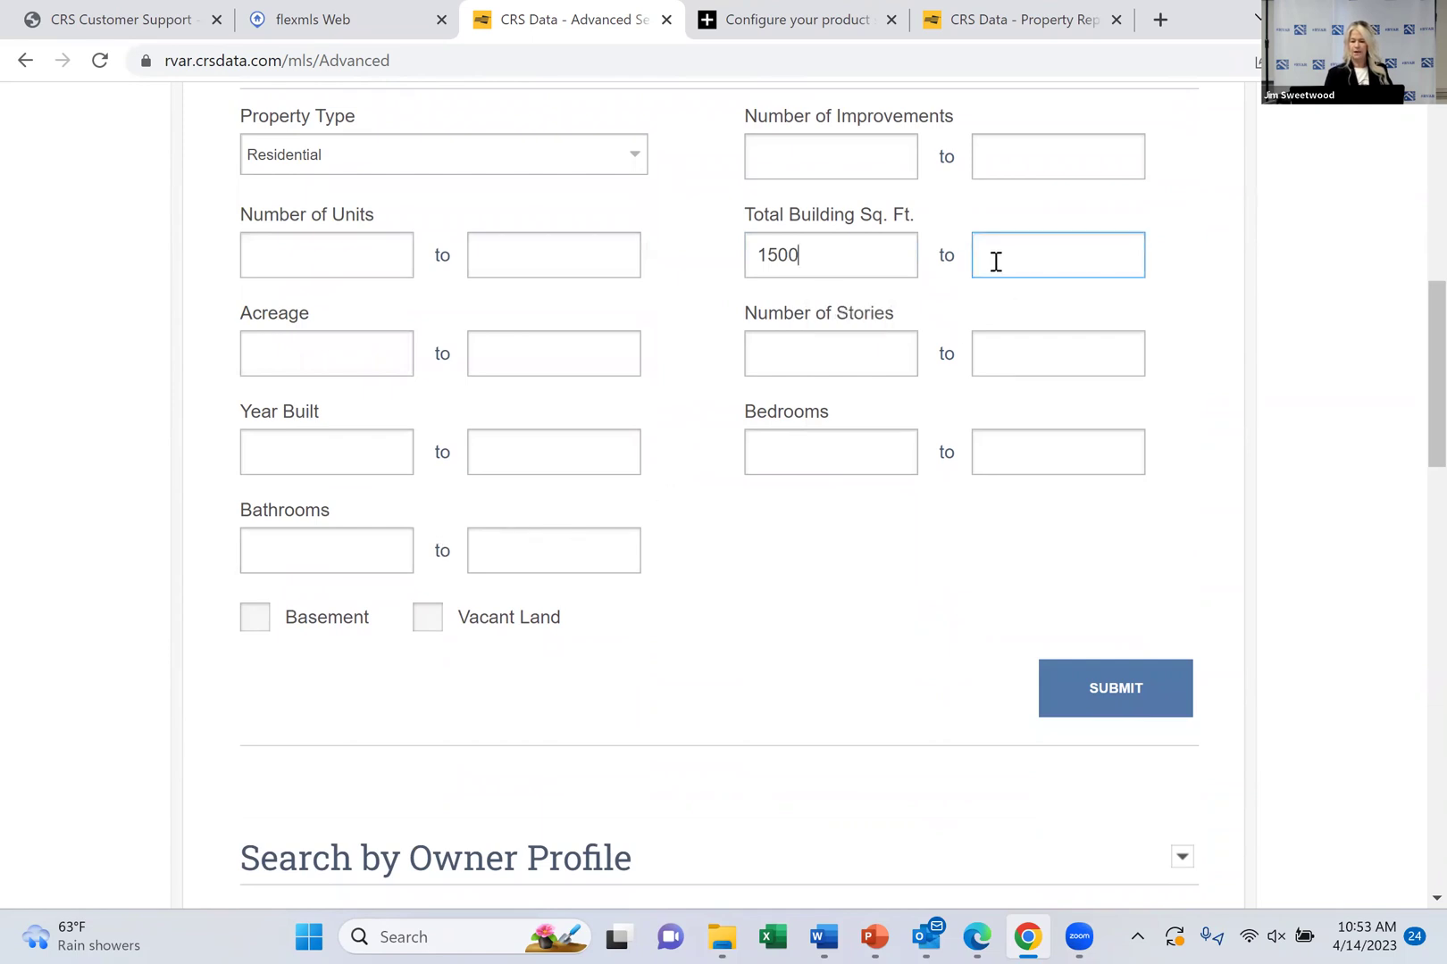
left_click(995, 261)
type("2200")
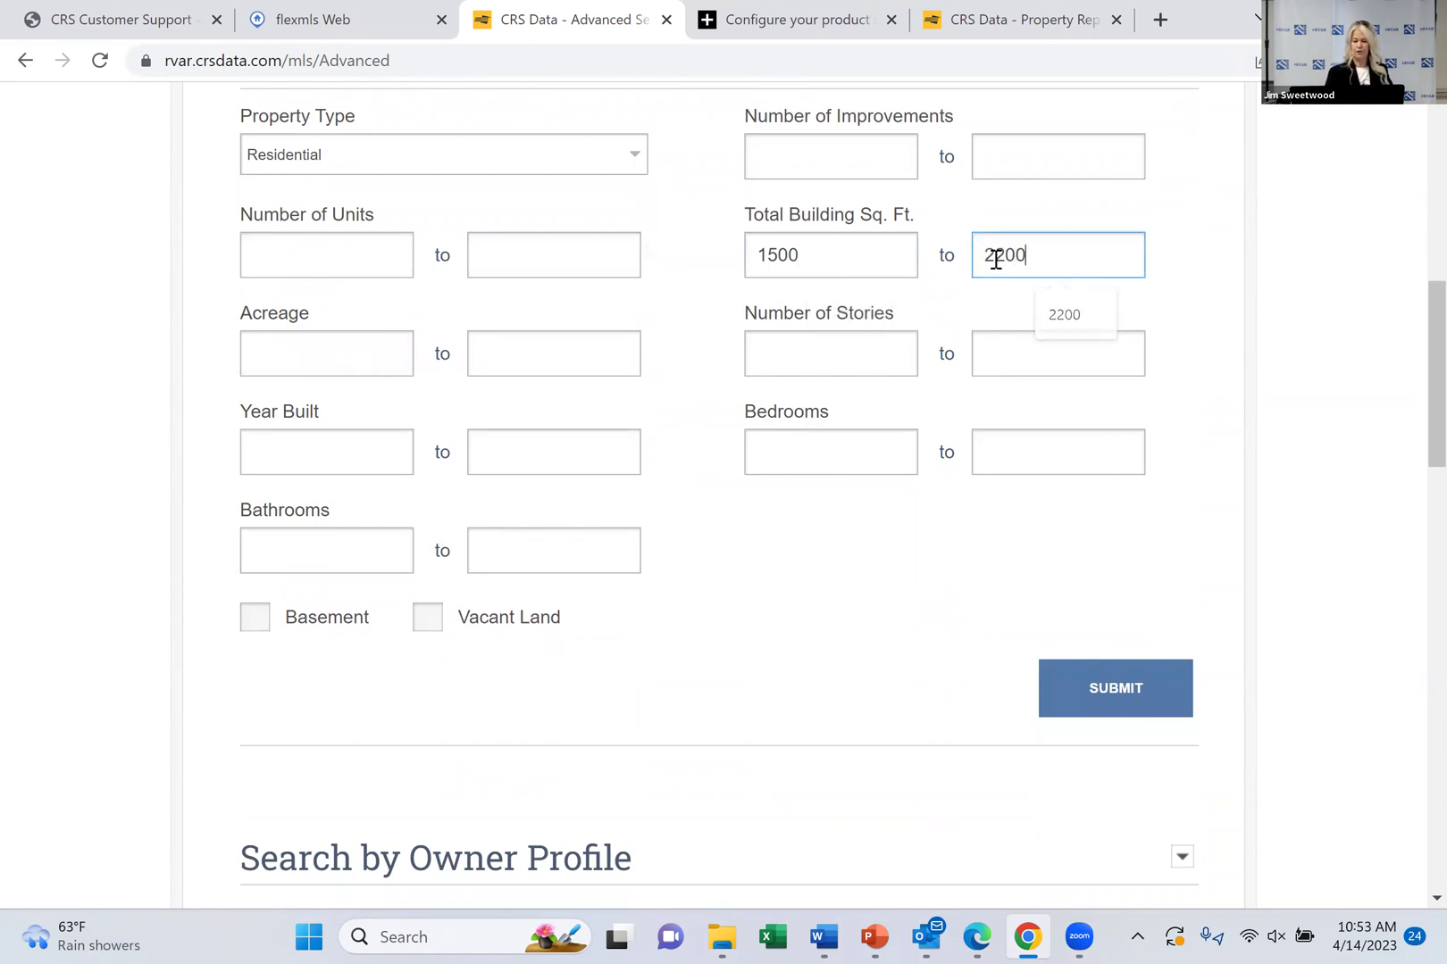
scroll(995, 259, "down", 2)
scroll(996, 259, "down", 4)
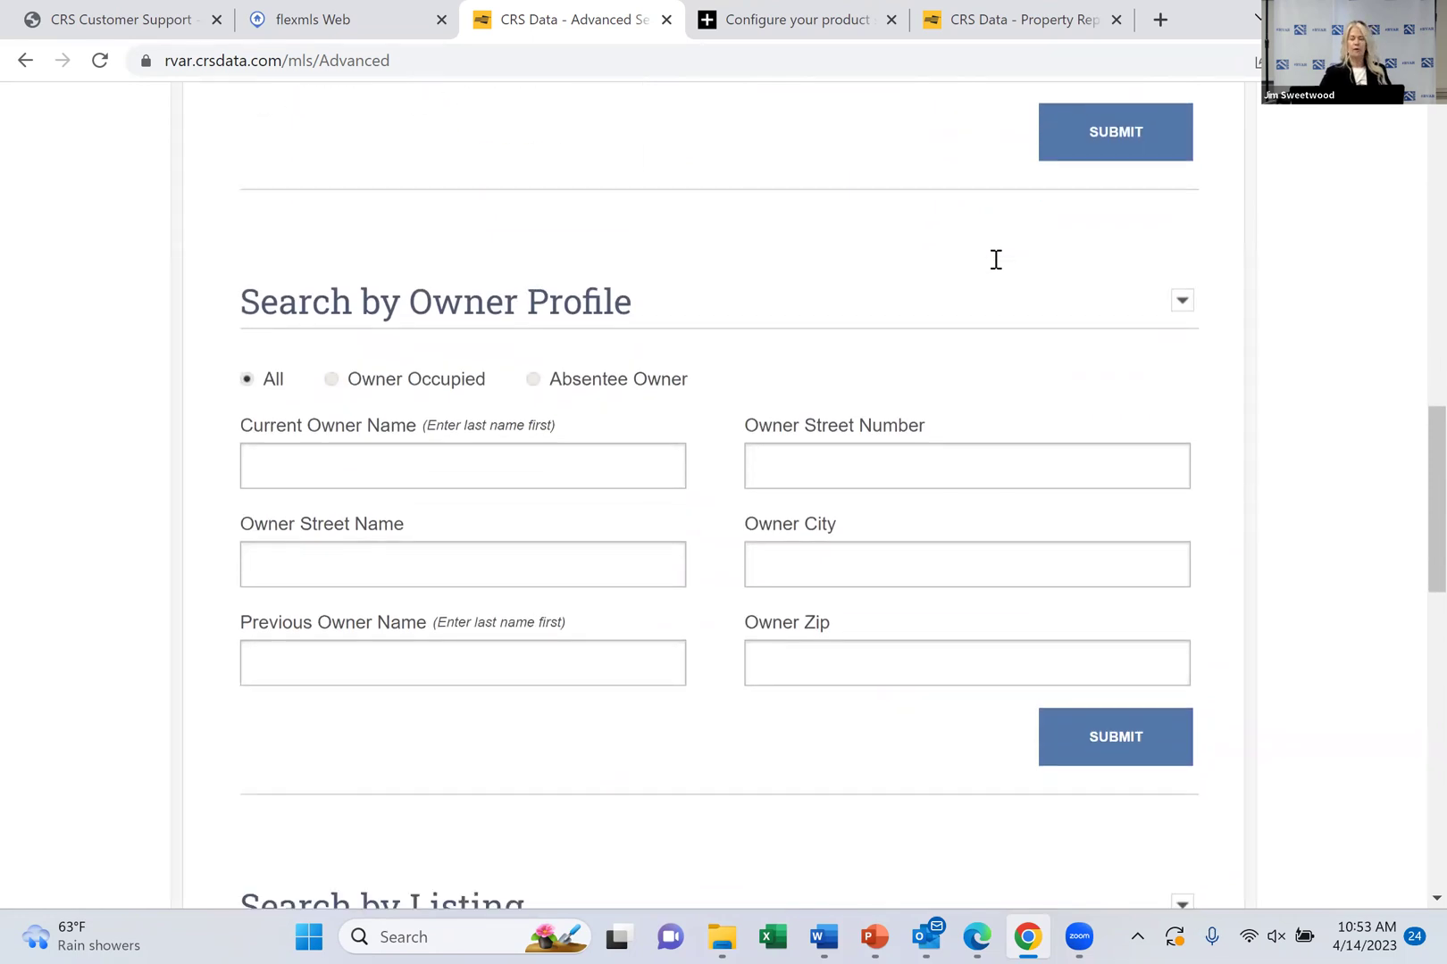
Include Sale Pending and Expired listings in the search
scroll(996, 259, "down", 5)
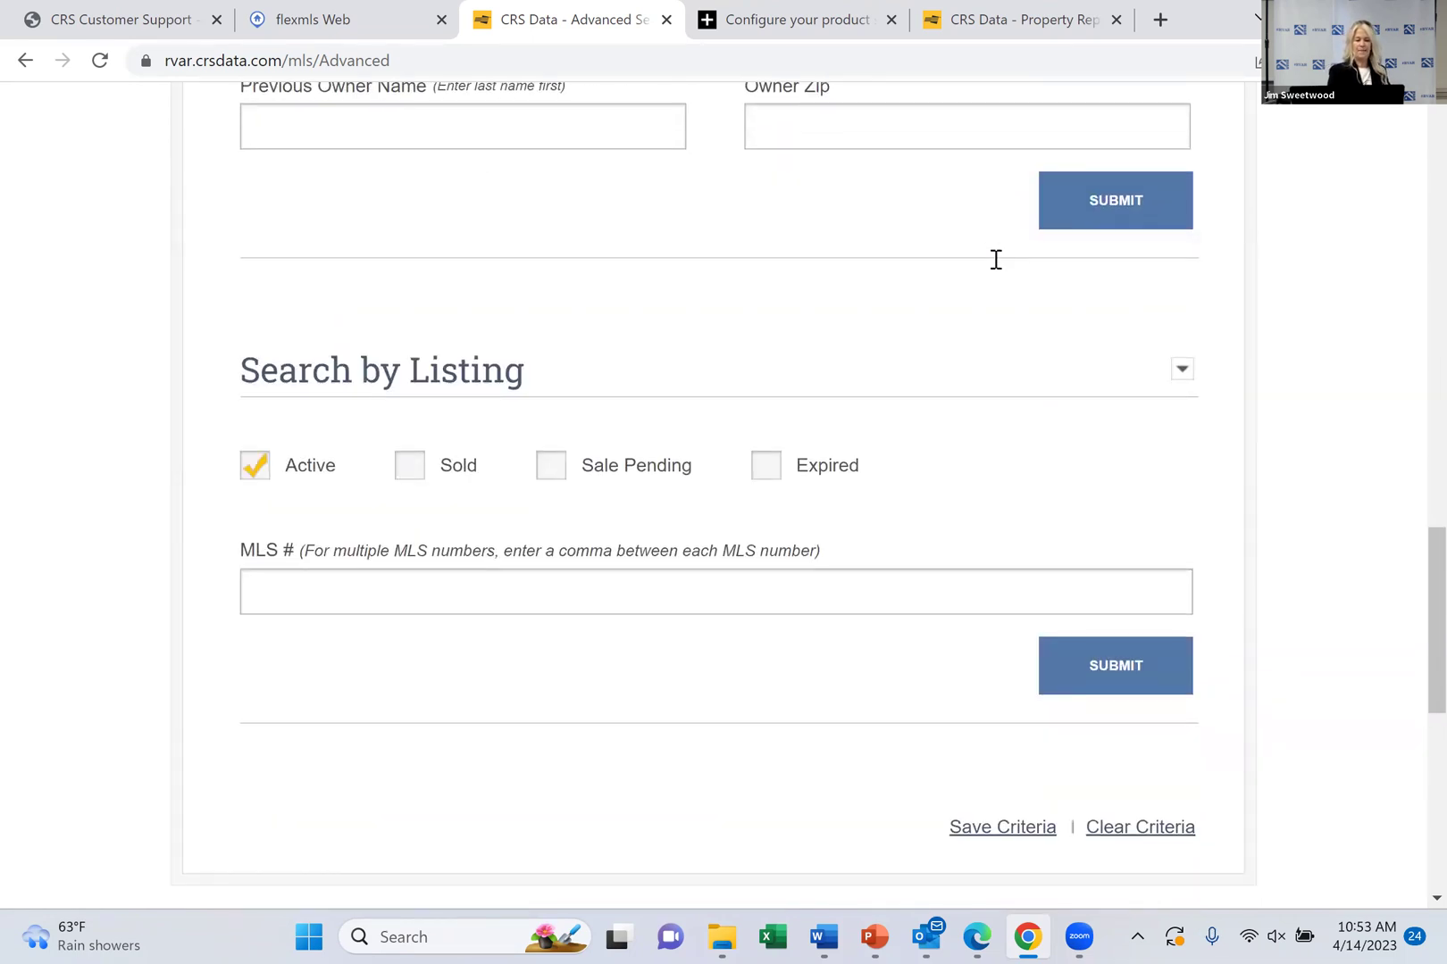
key("space")
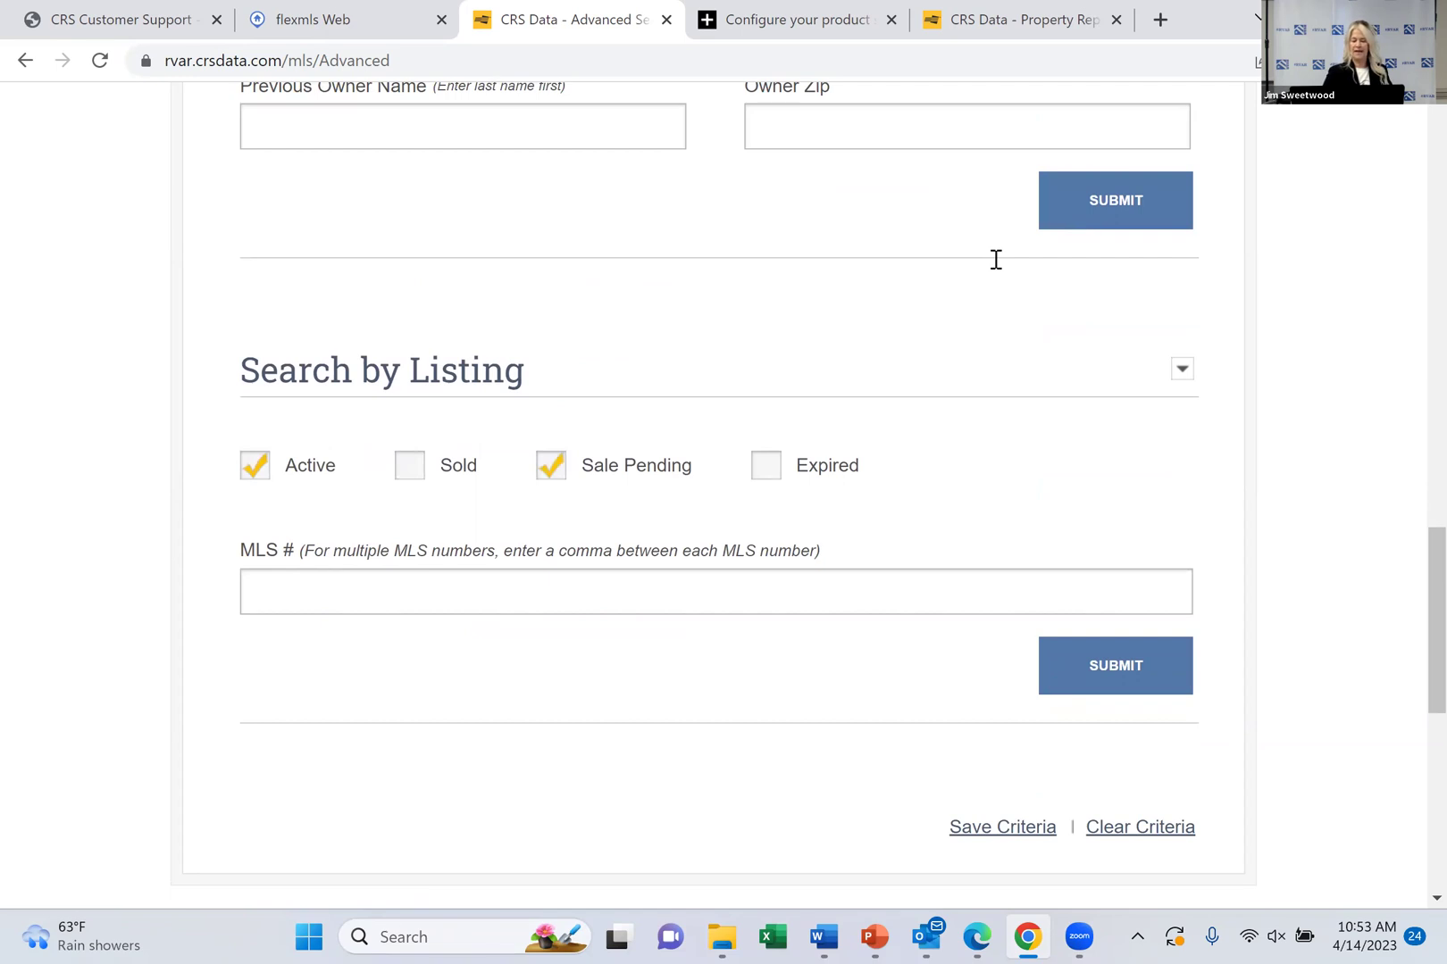
key("space")
Expand the Search by Property Value criteria section
scroll(995, 259, "up", 11)
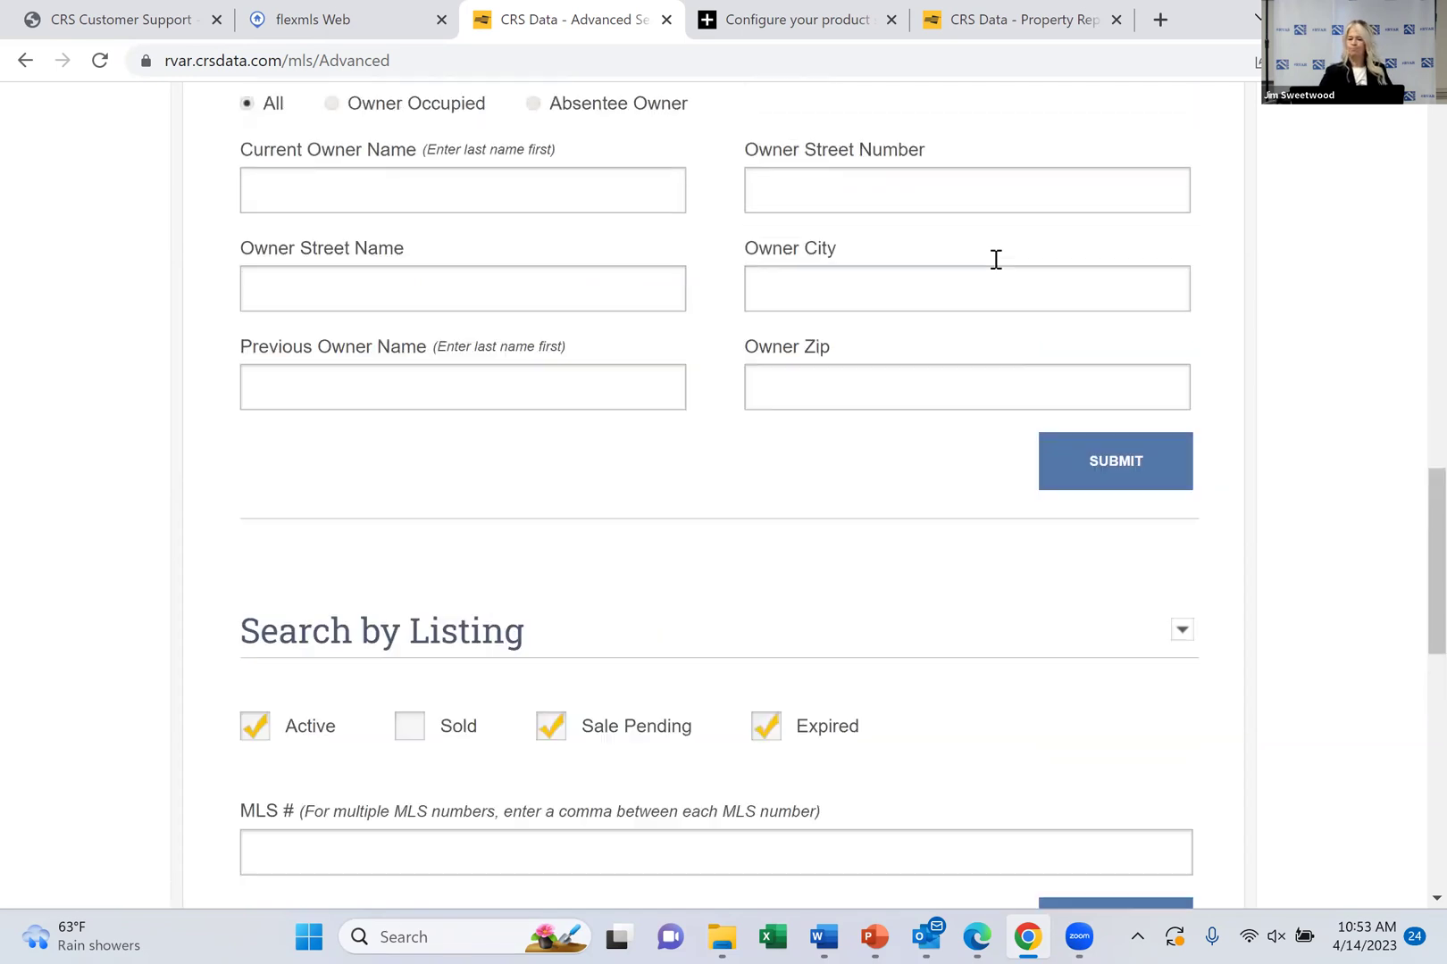
scroll(996, 259, "up", 3)
scroll(995, 259, "down", 2)
scroll(996, 259, "up", 4)
left_click(996, 259)
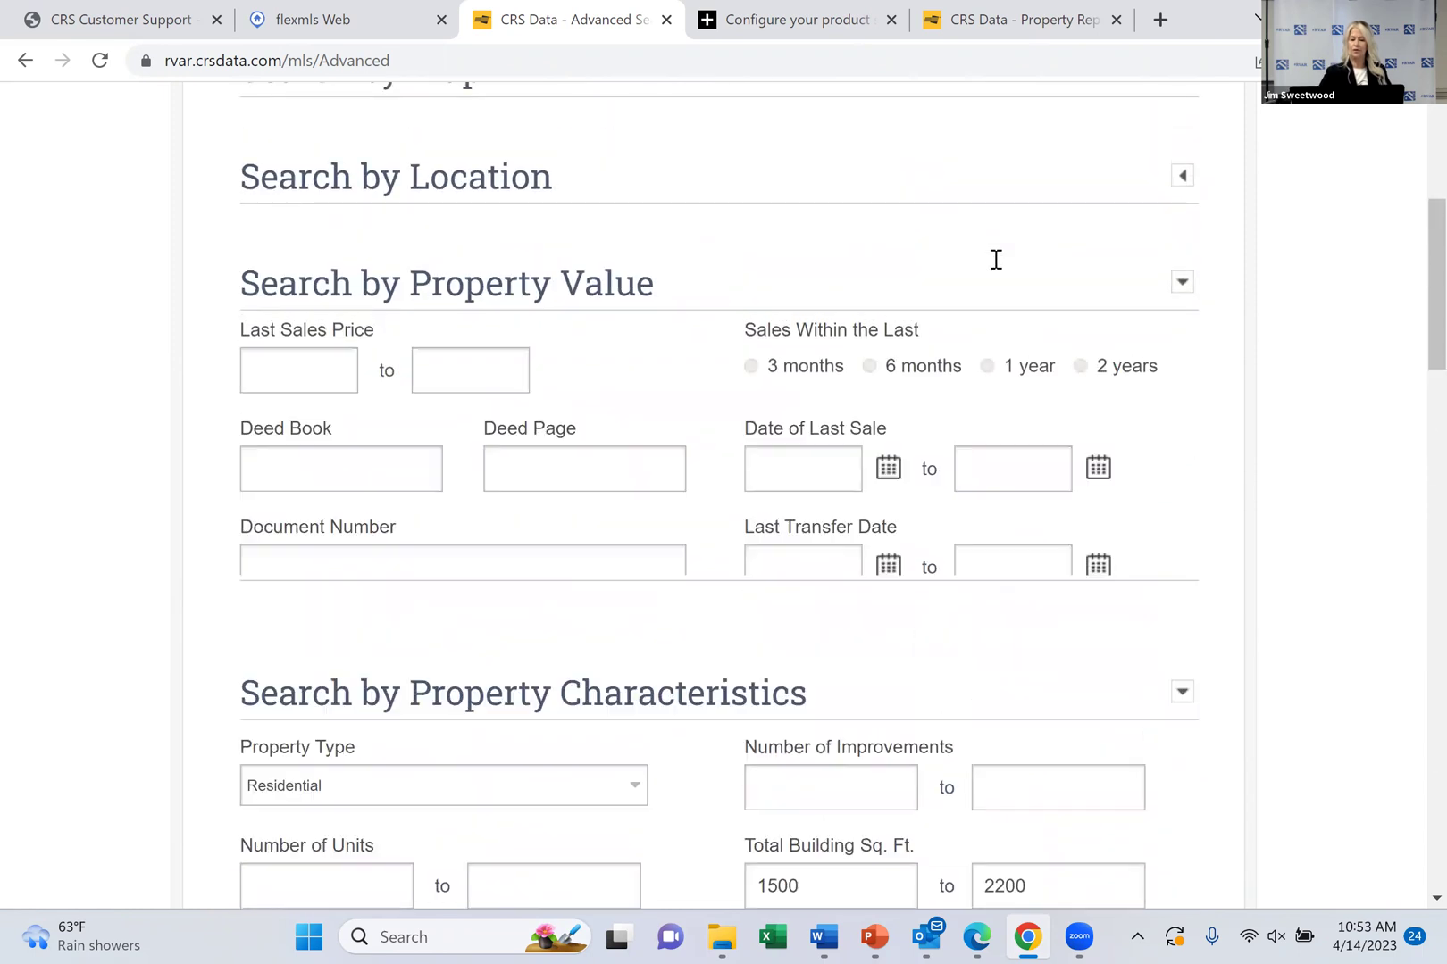
scroll(996, 259, "down", 3)
scroll(995, 259, "up", 5)
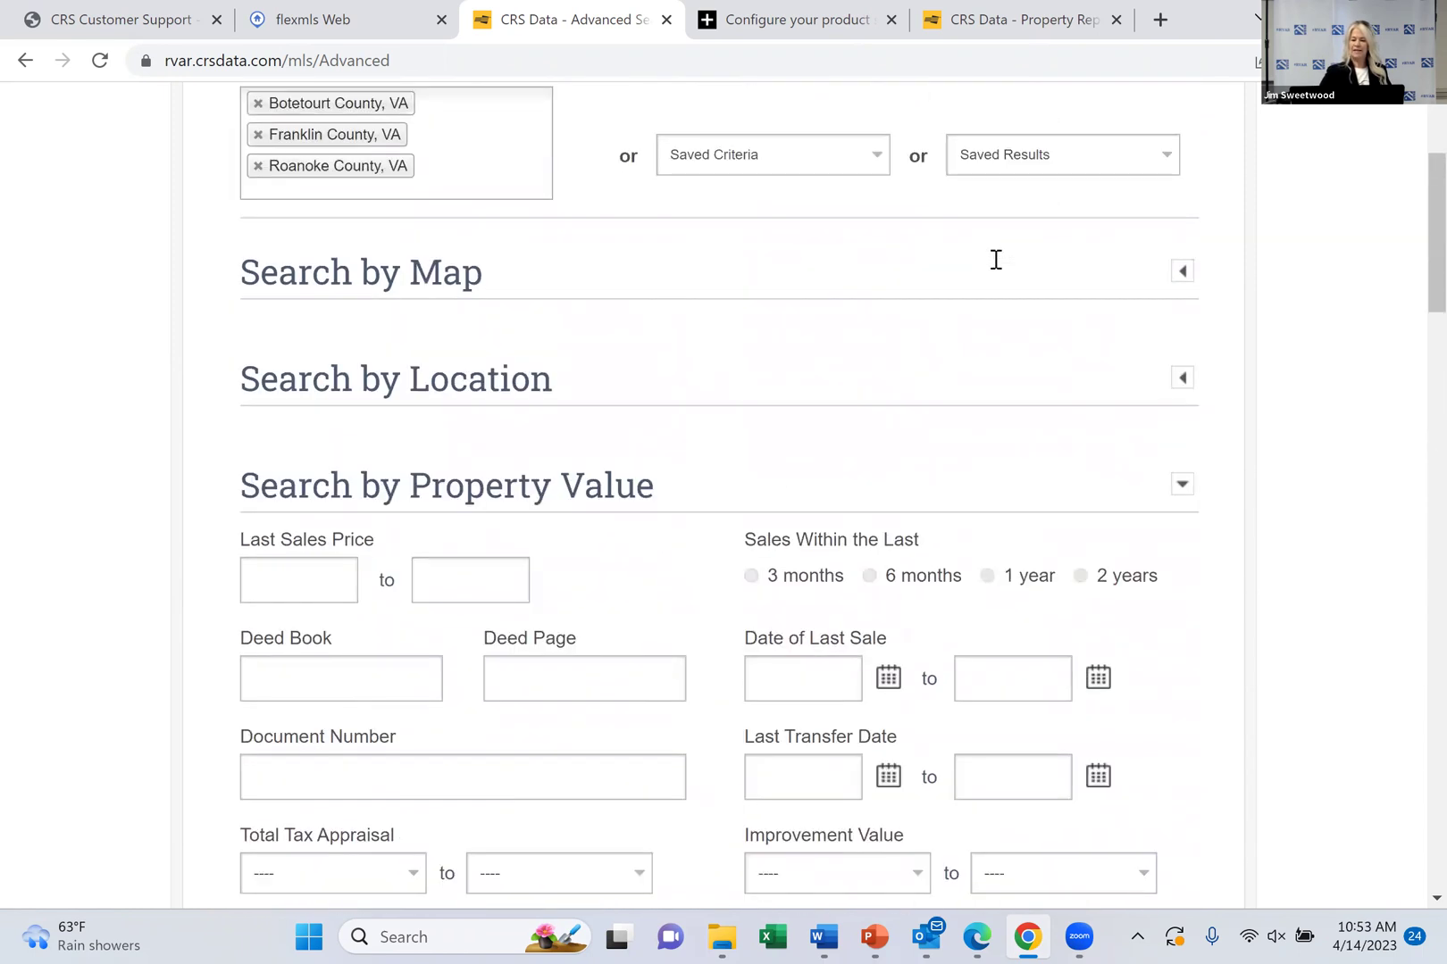
scroll(996, 259, "down", 3)
scroll(995, 259, "down", 3)
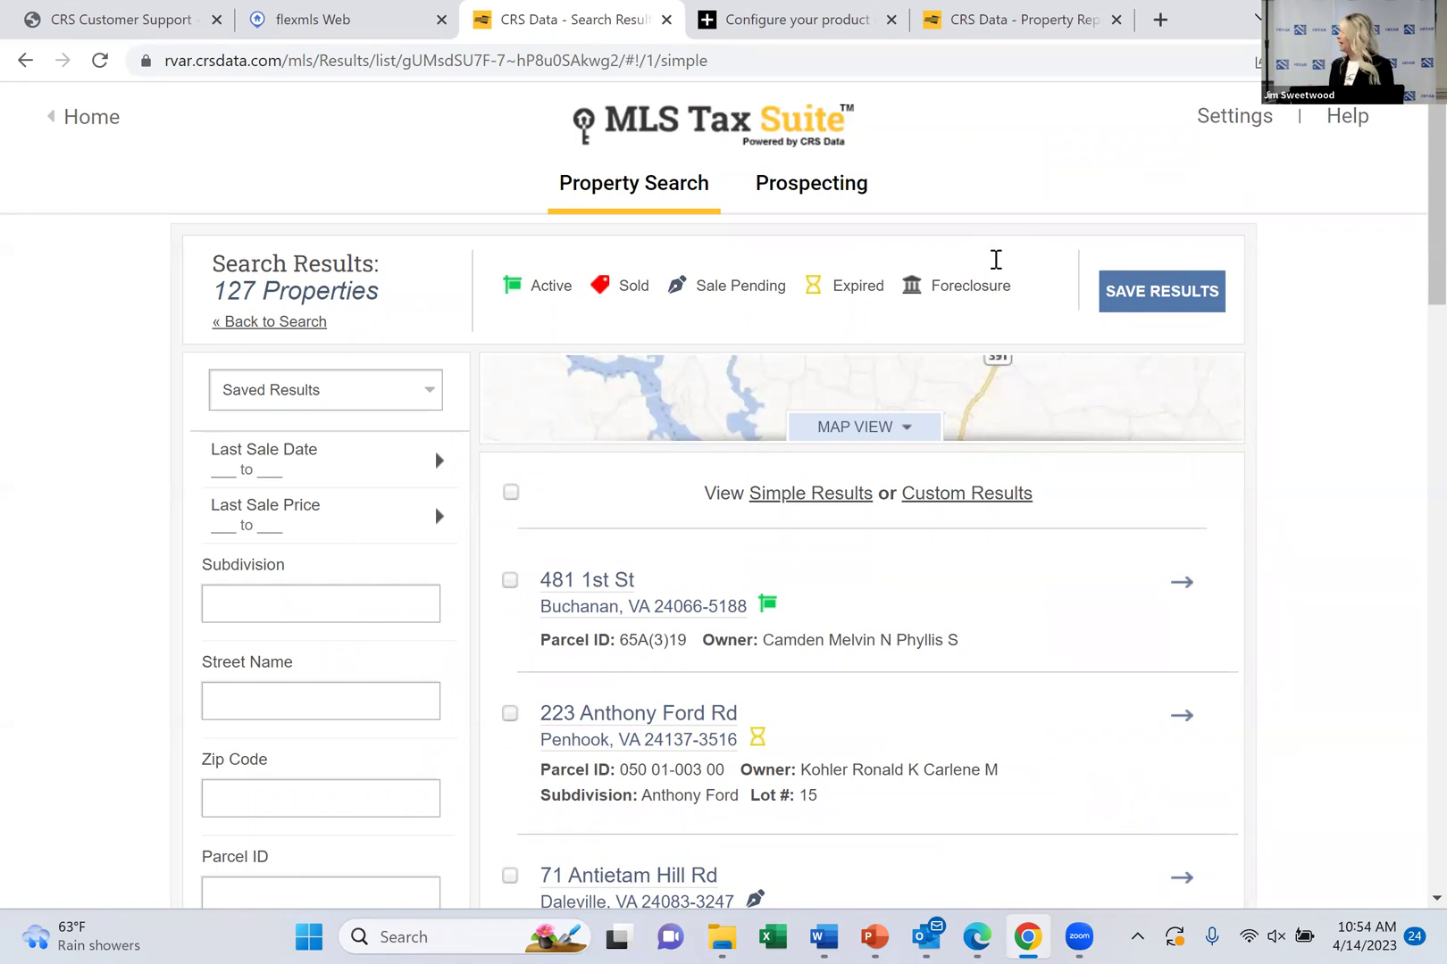
View the MLS listing popups for the status icons of the top results
scroll(995, 259, "down", 3)
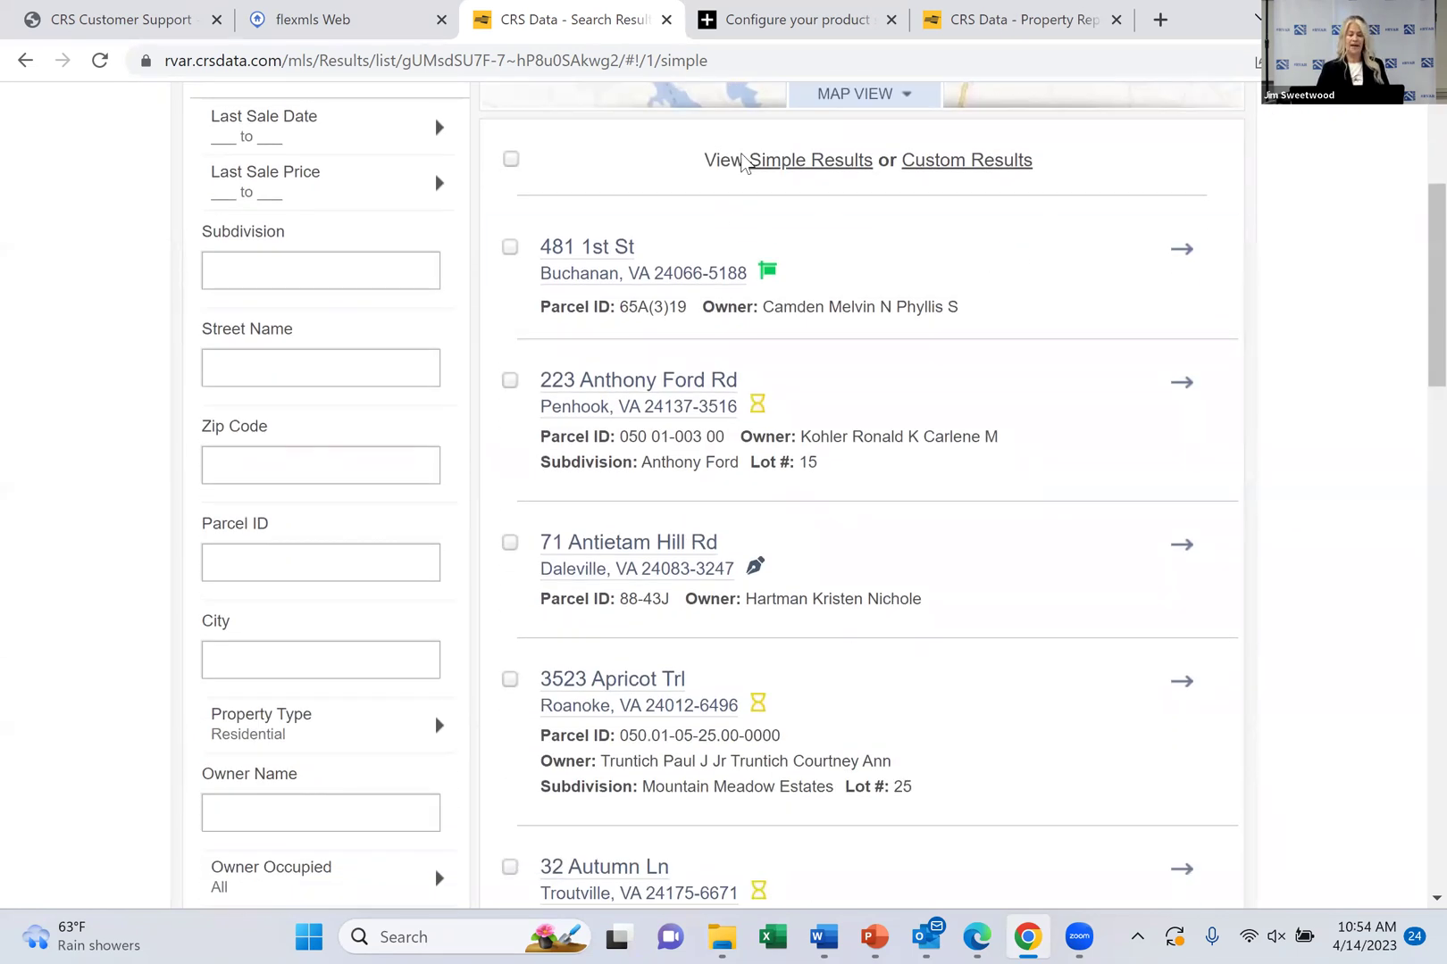
mouse_move(767, 273)
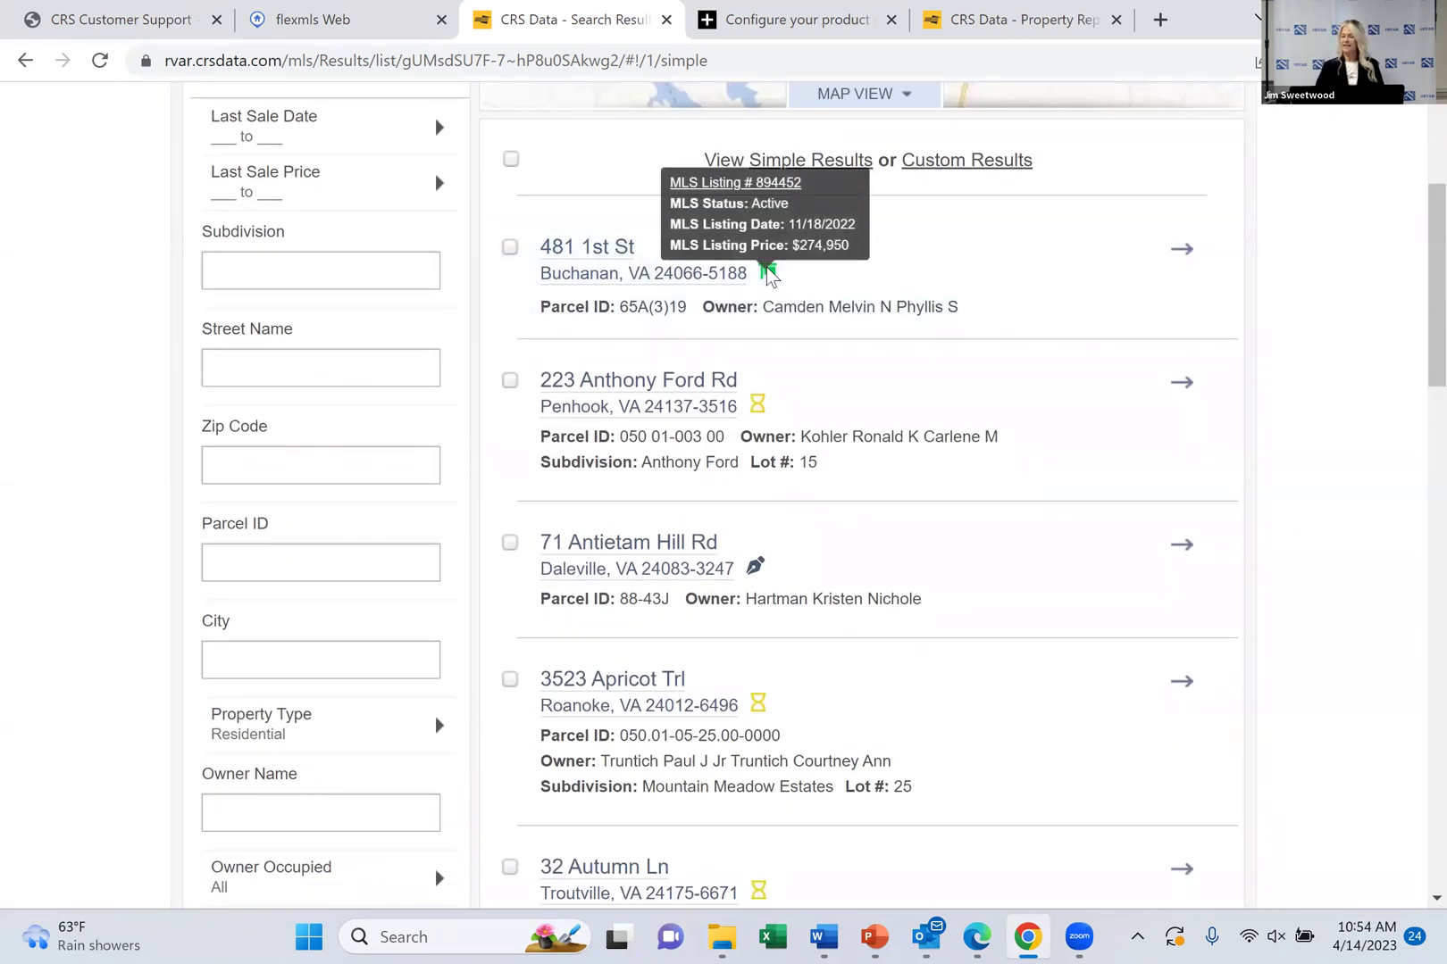
mouse_move(759, 407)
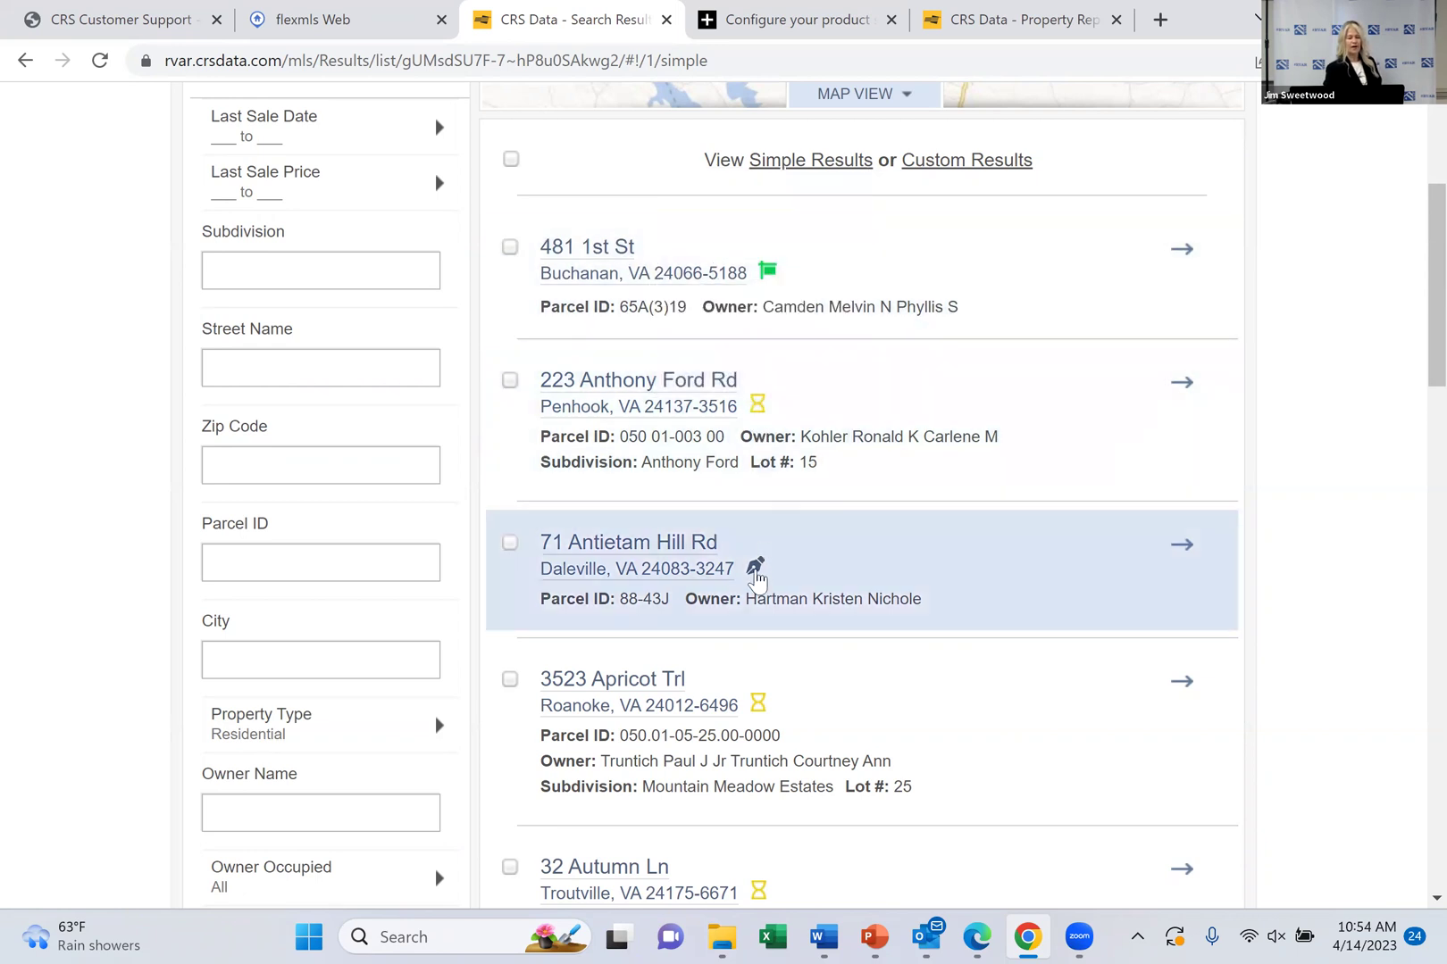
mouse_move(755, 579)
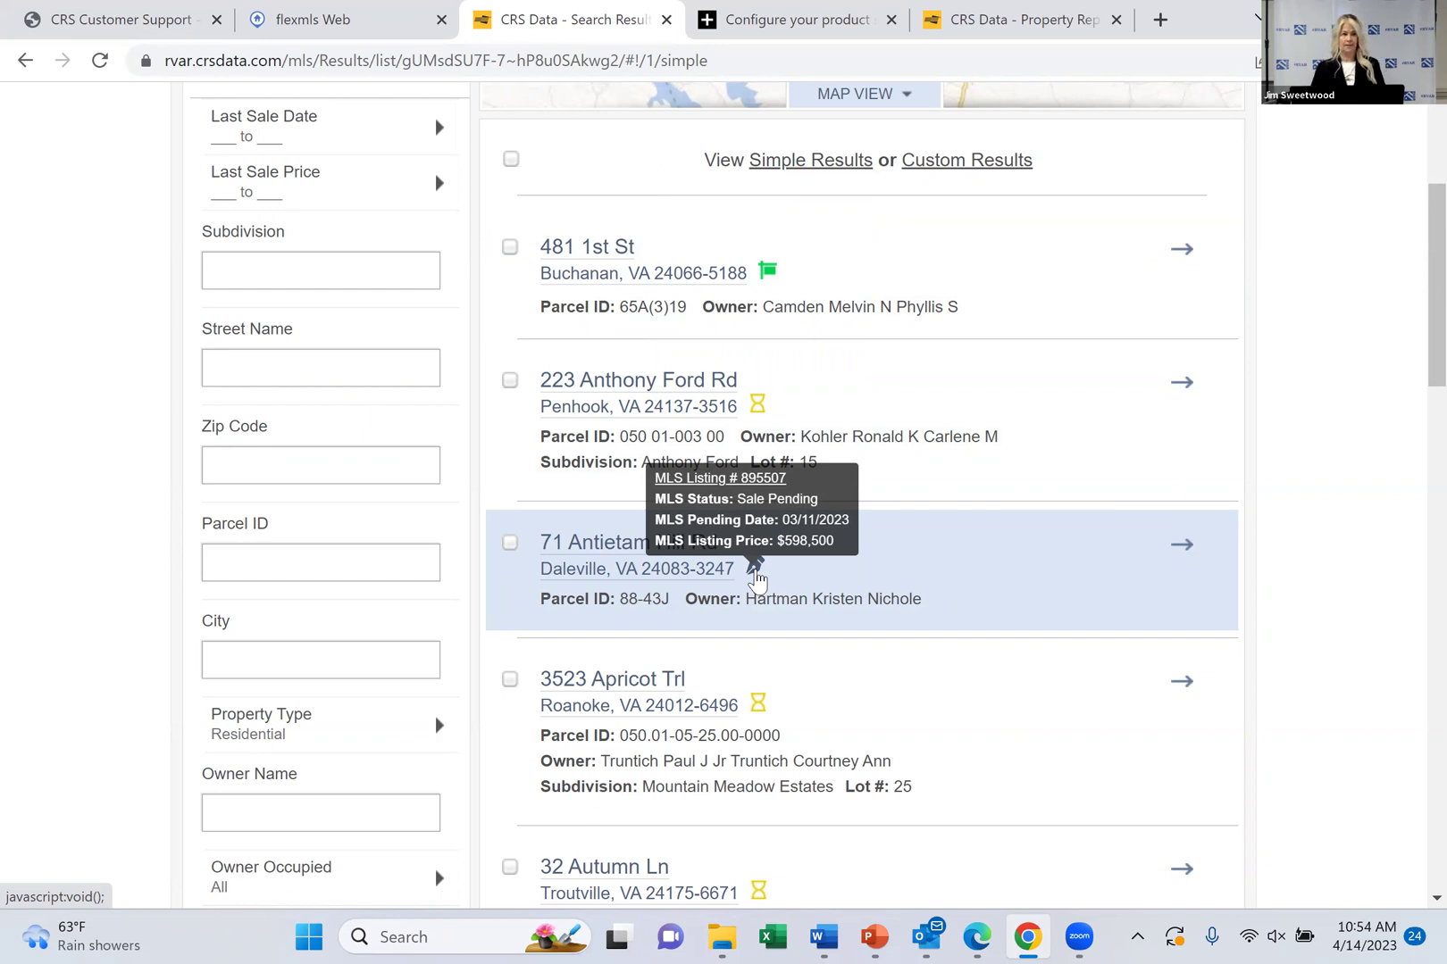
Scroll through the 127 results, then return to Advanced Search
scroll(756, 581, "down", 10)
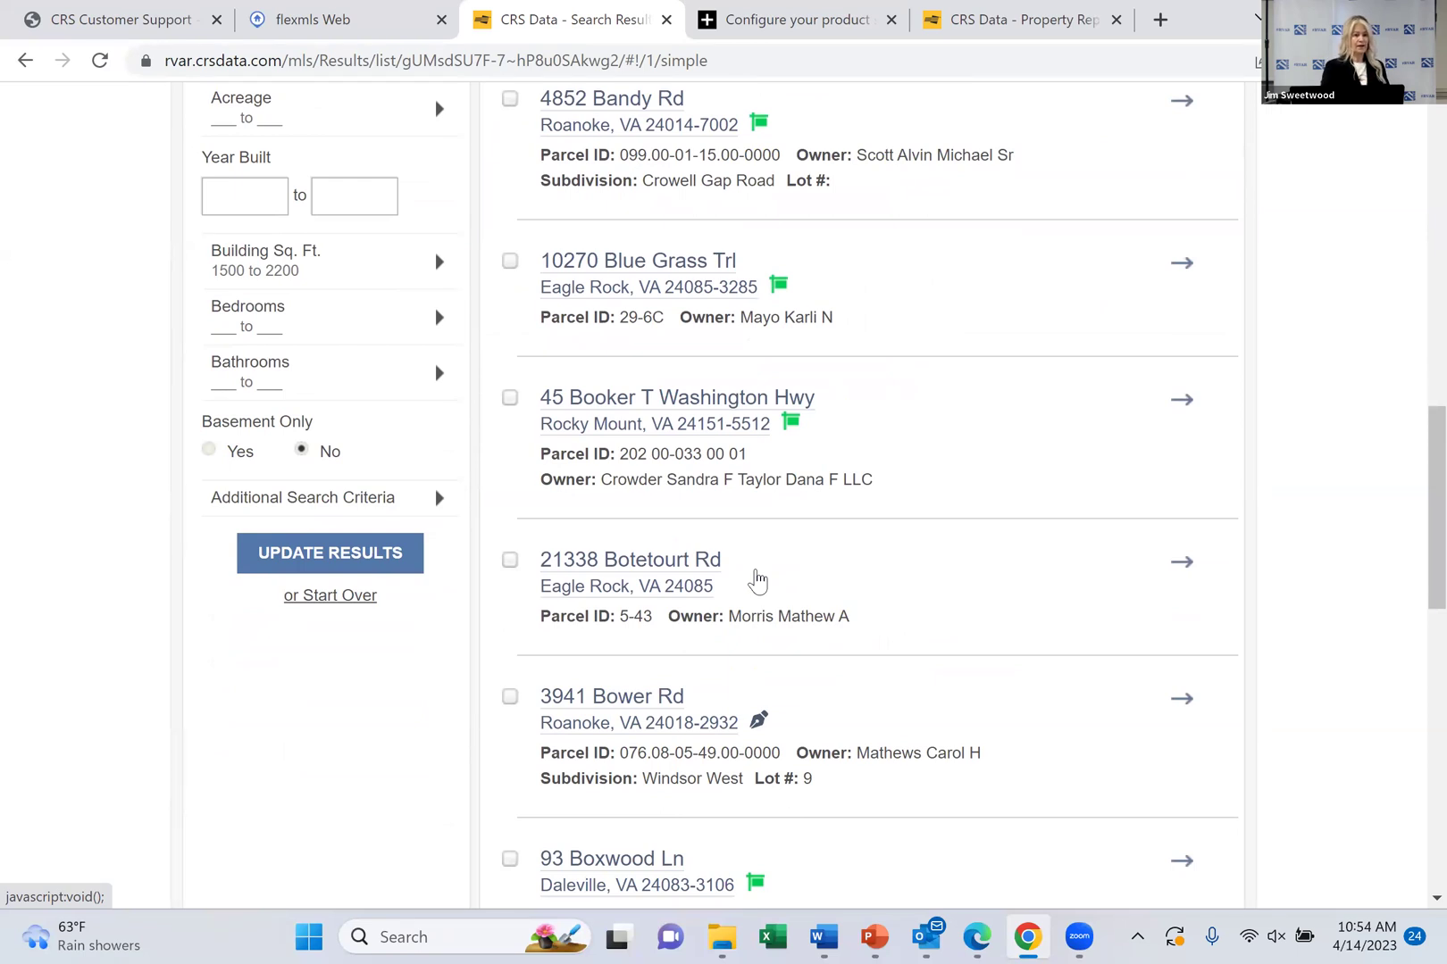
scroll(757, 580, "down", 7)
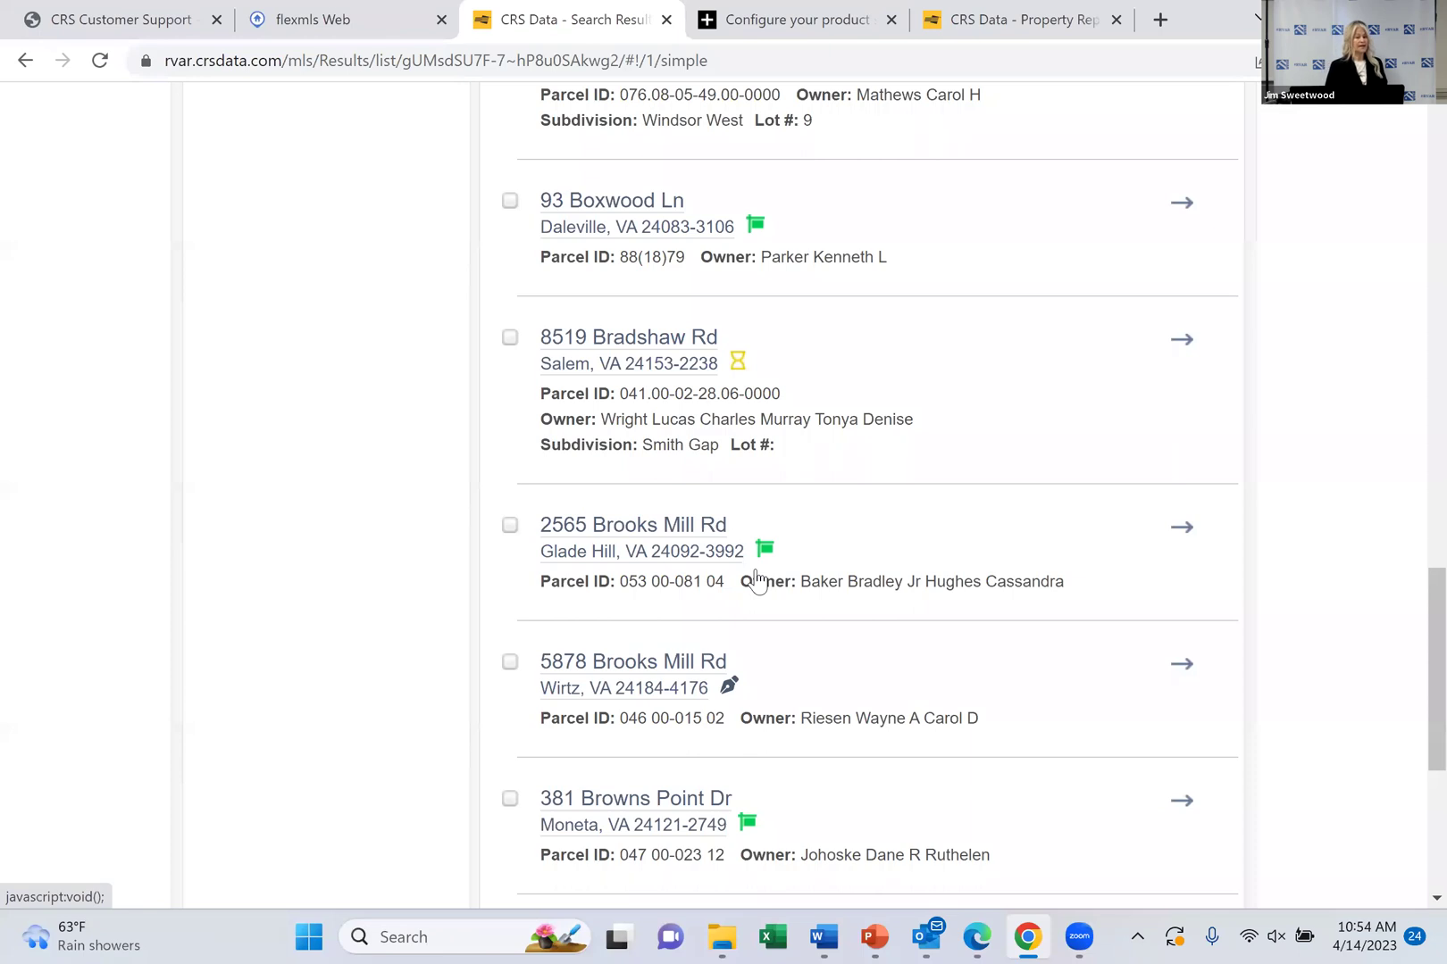
scroll(756, 580, "down", 4)
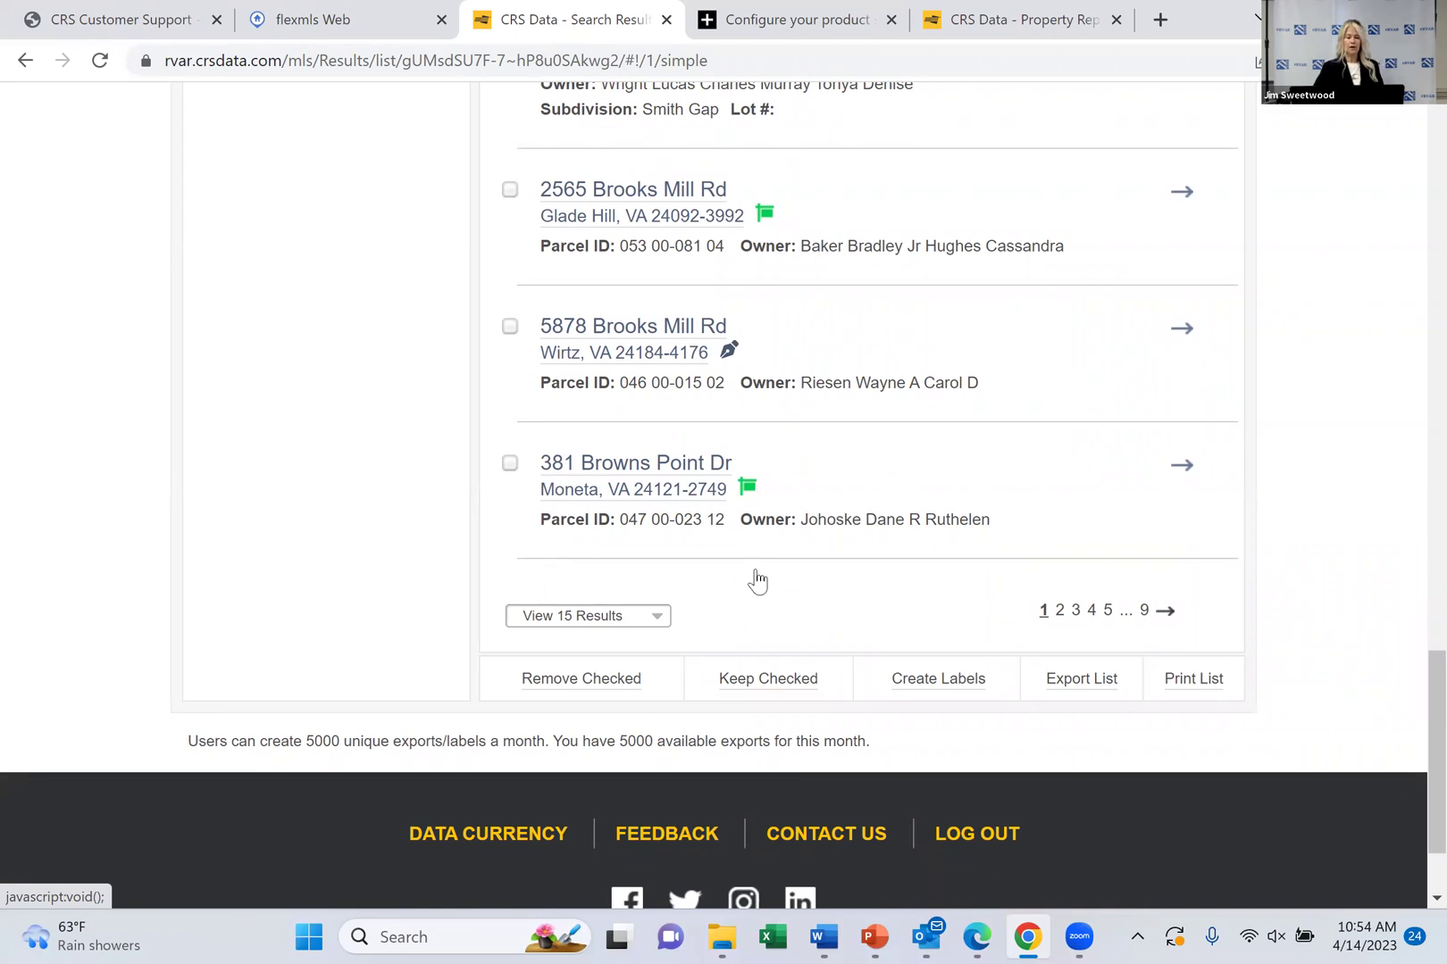
scroll(756, 580, "down", 2)
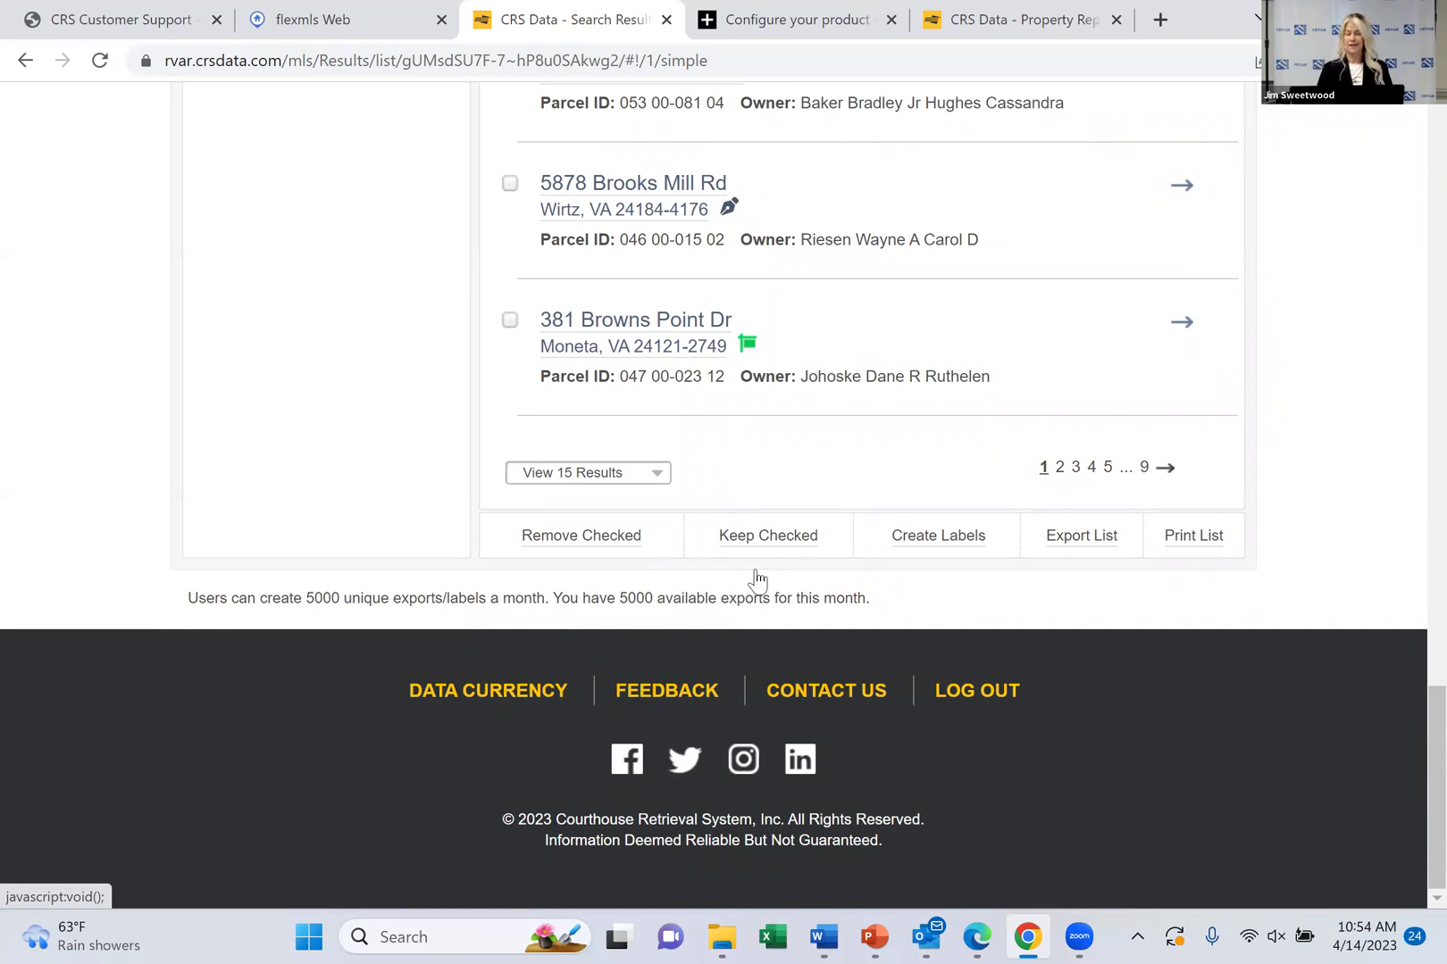
scroll(756, 580, "up", 15)
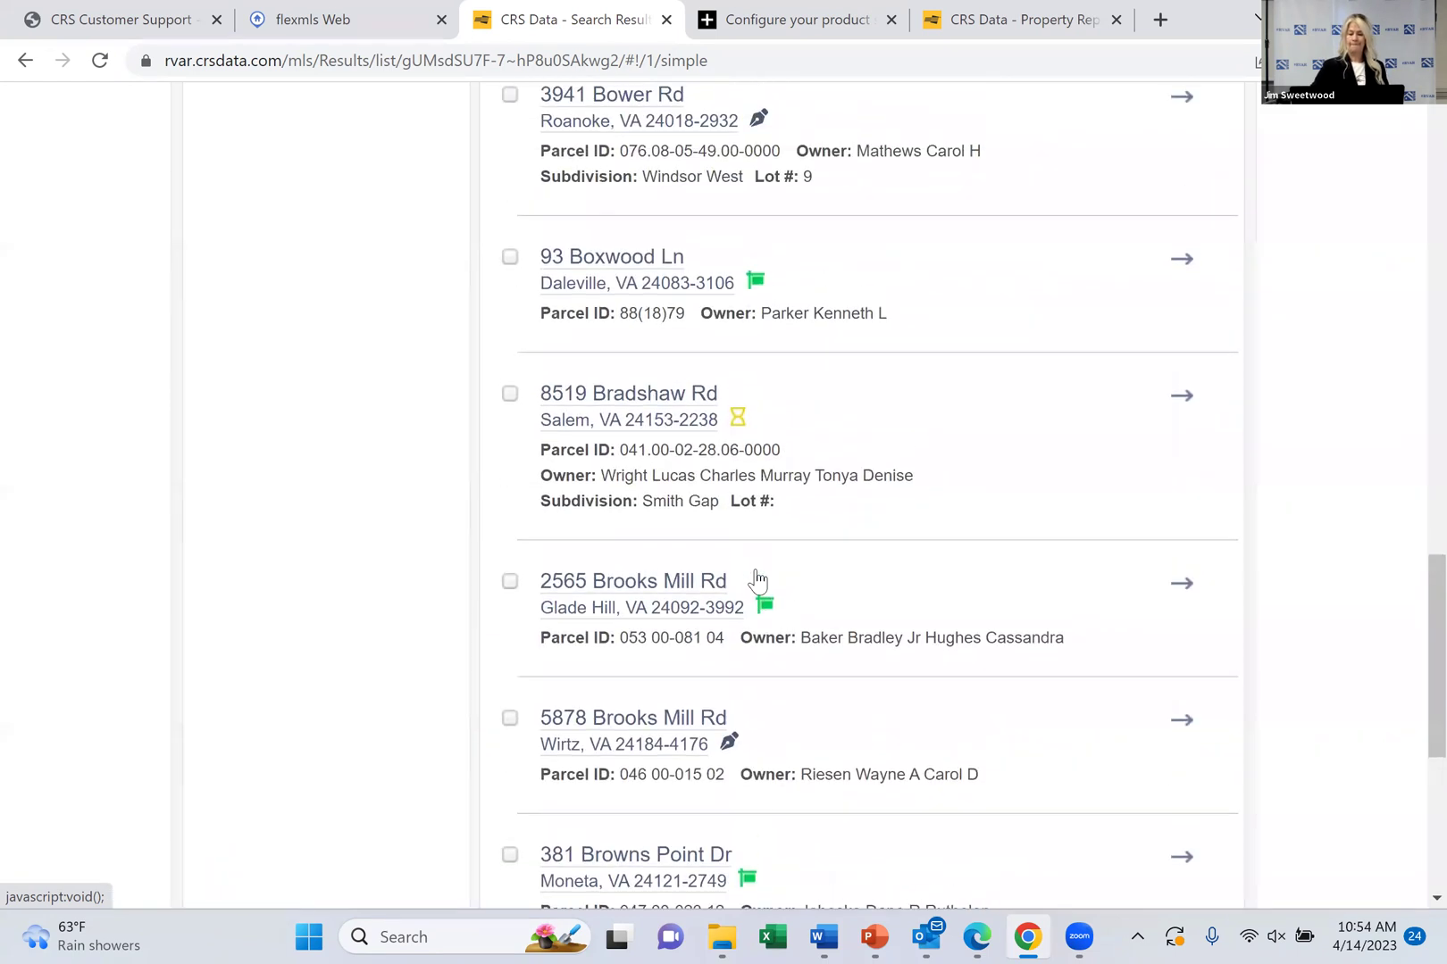
scroll(757, 580, "up", 12)
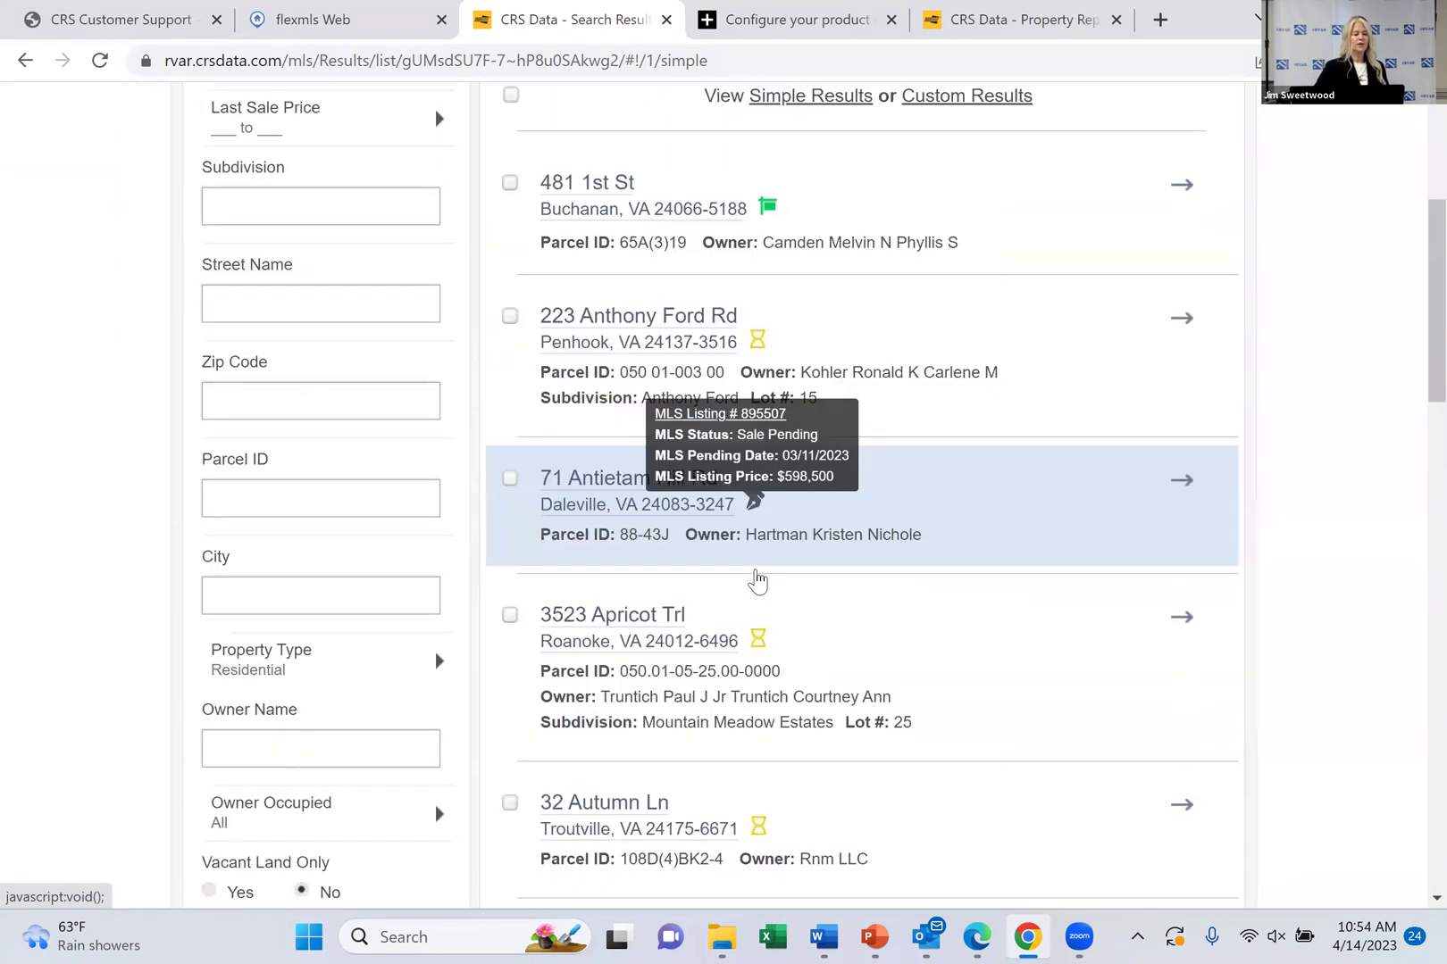
left_click(269, 321)
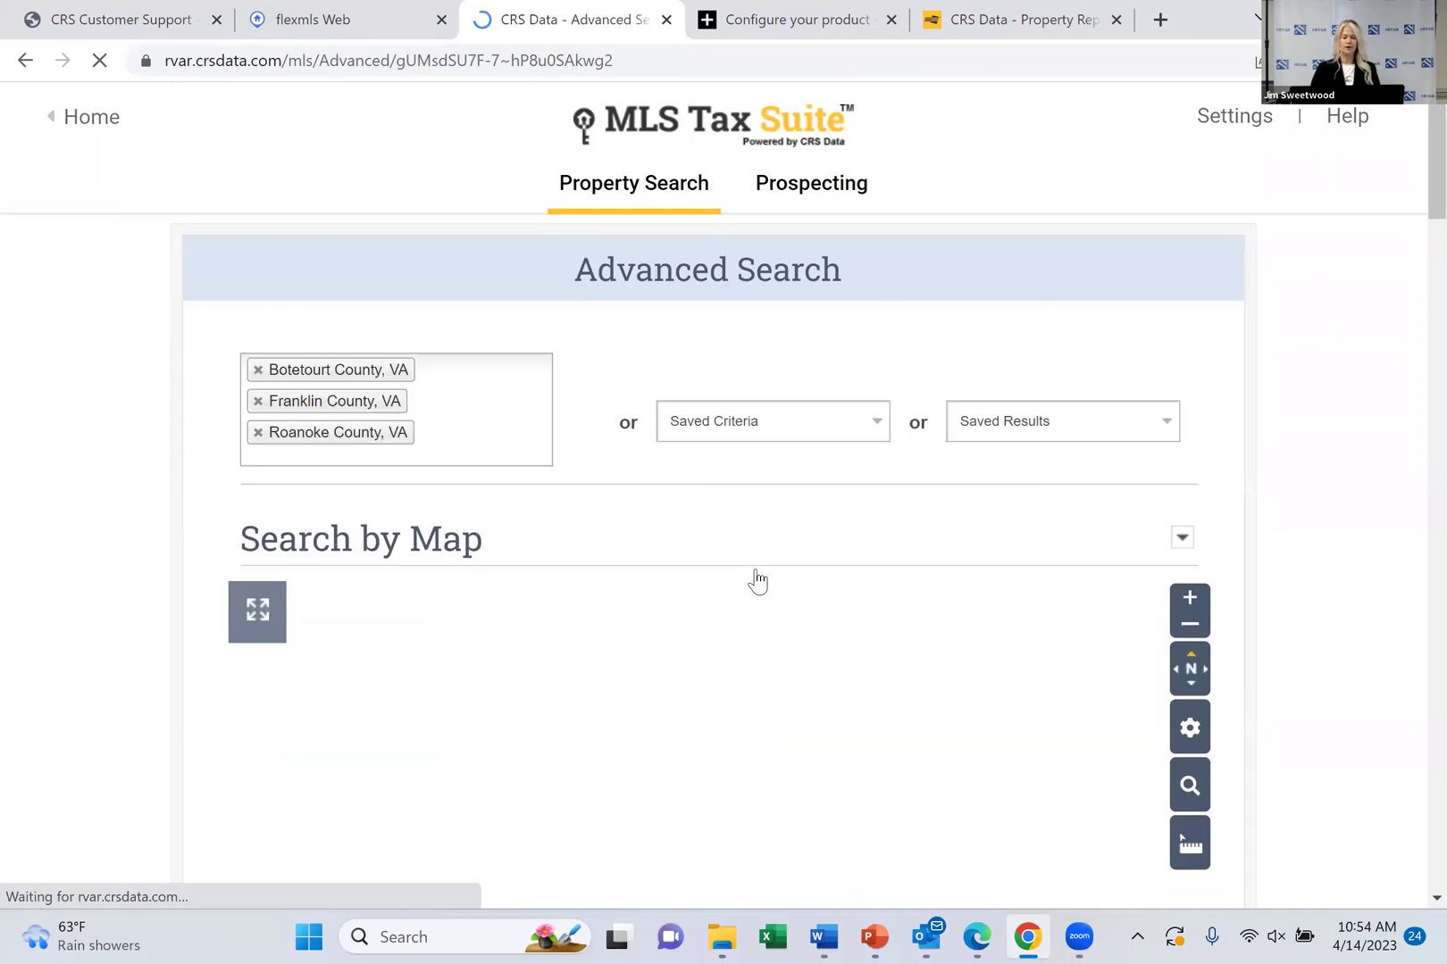
left_click(90, 117)
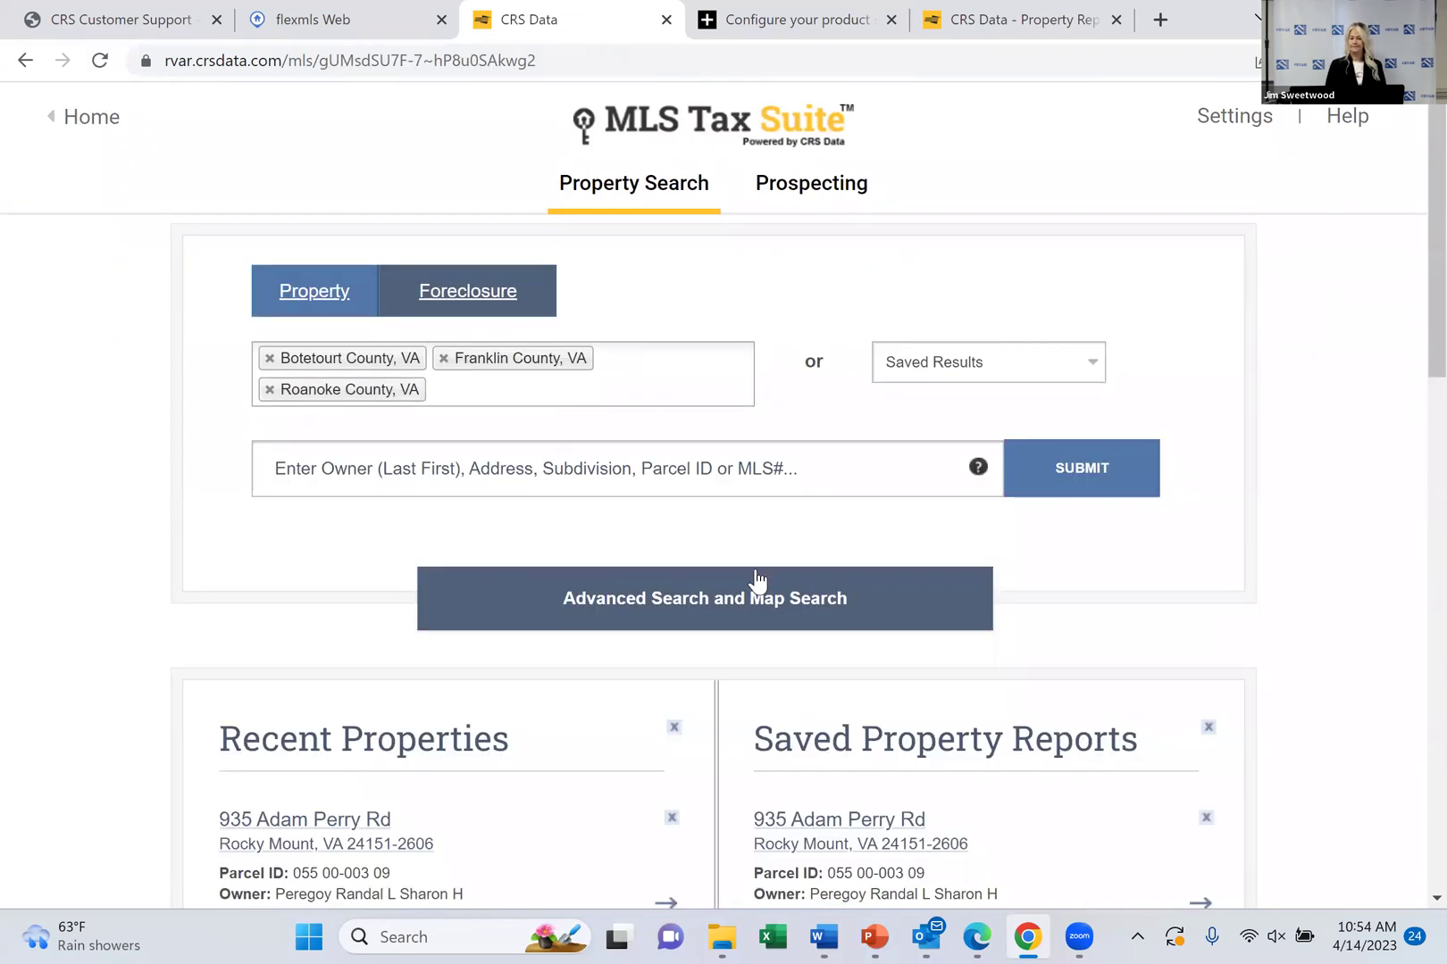
scroll(756, 580, "down", 4)
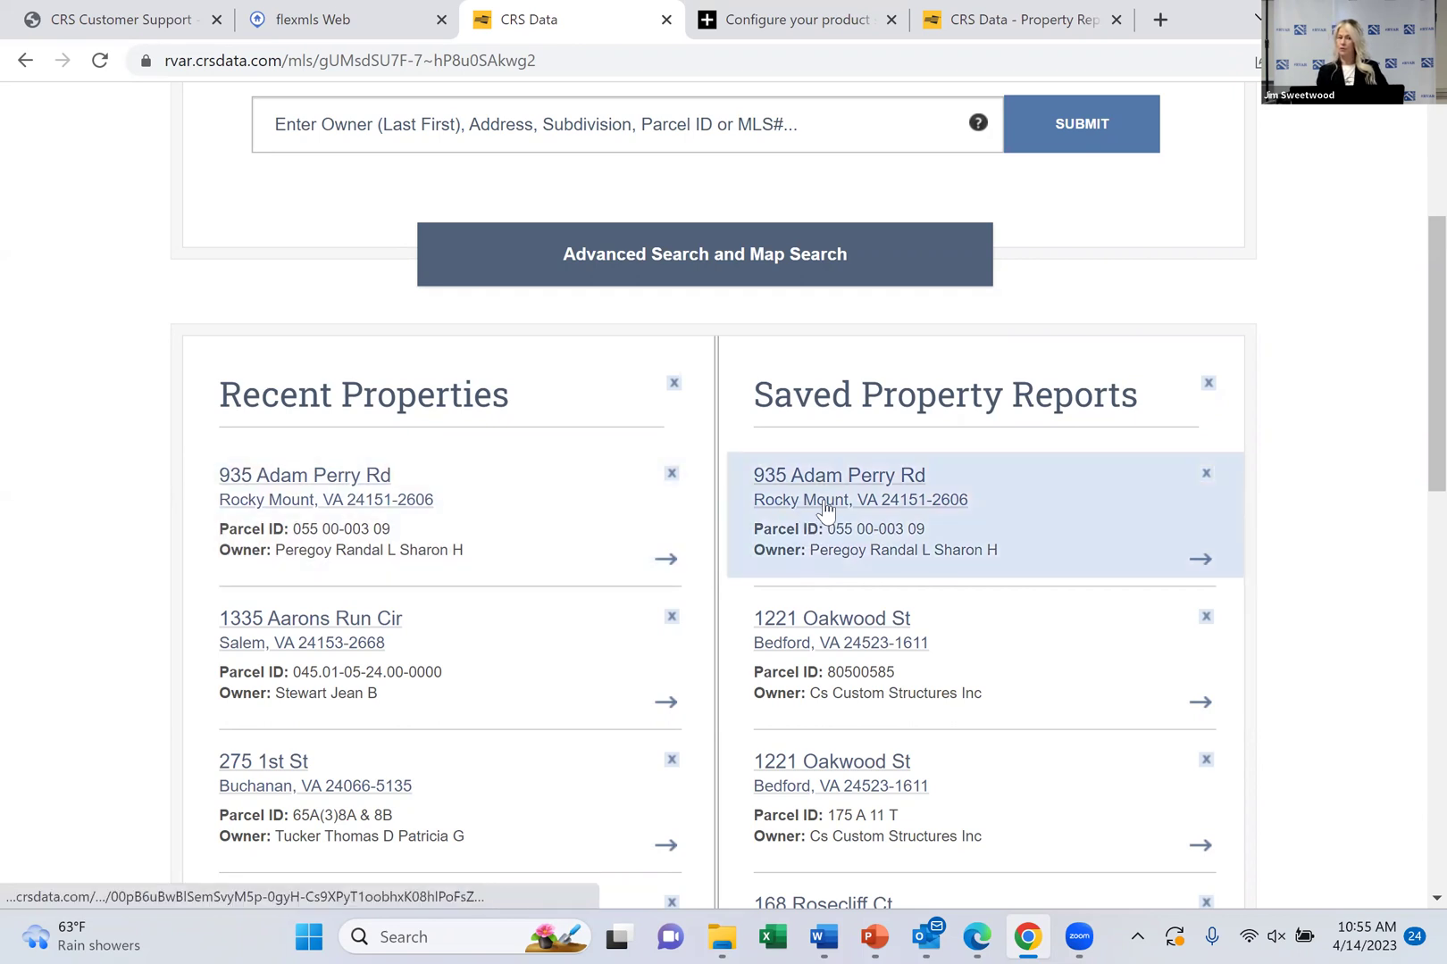
left_click(826, 510)
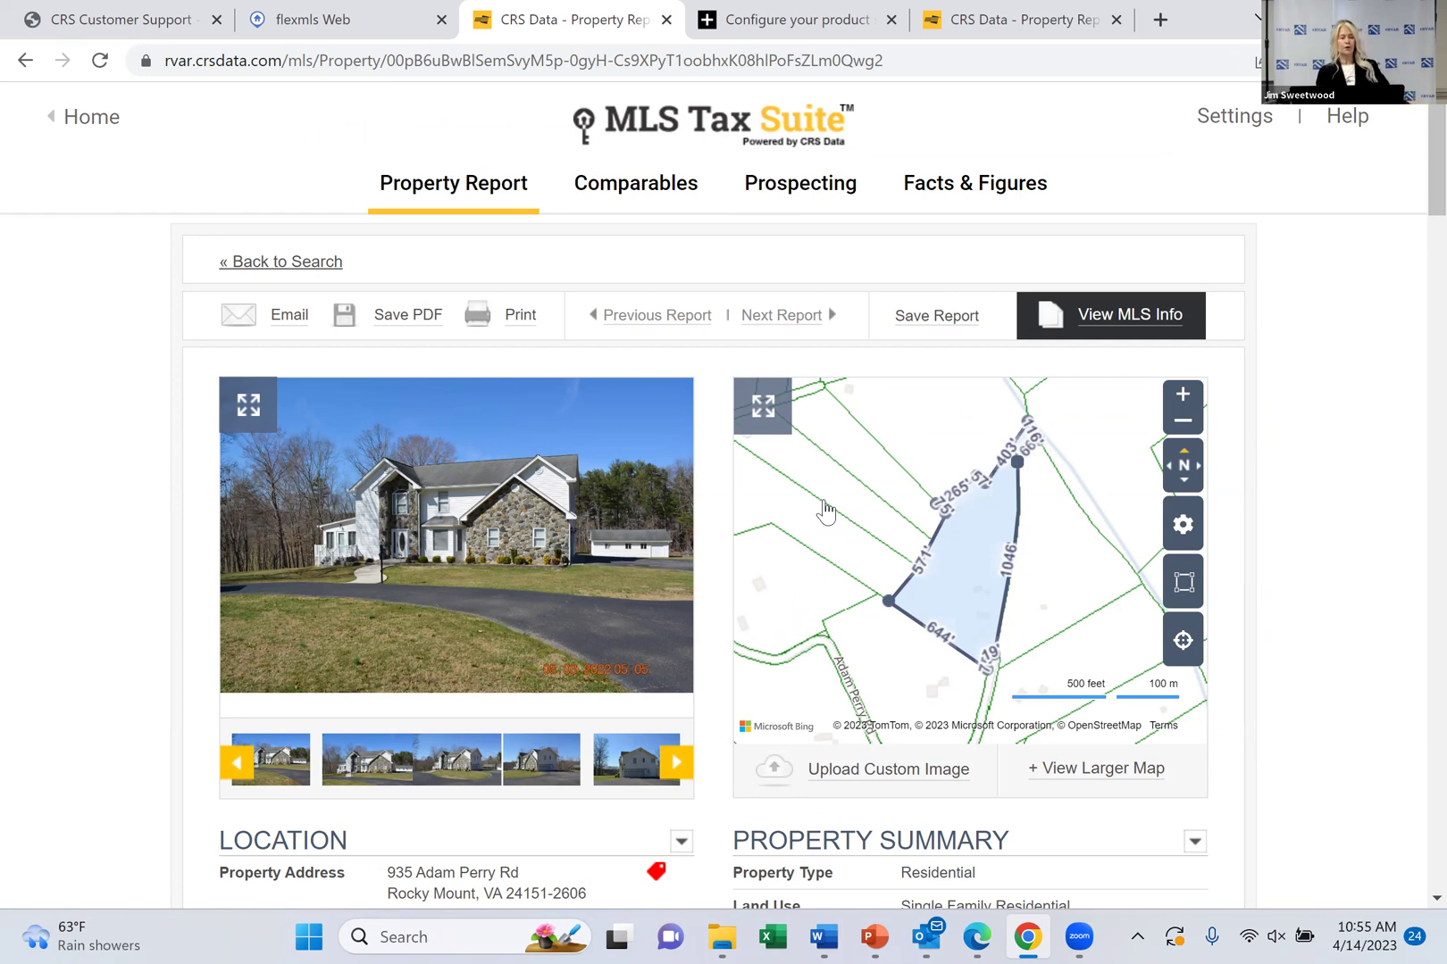
left_click(284, 329)
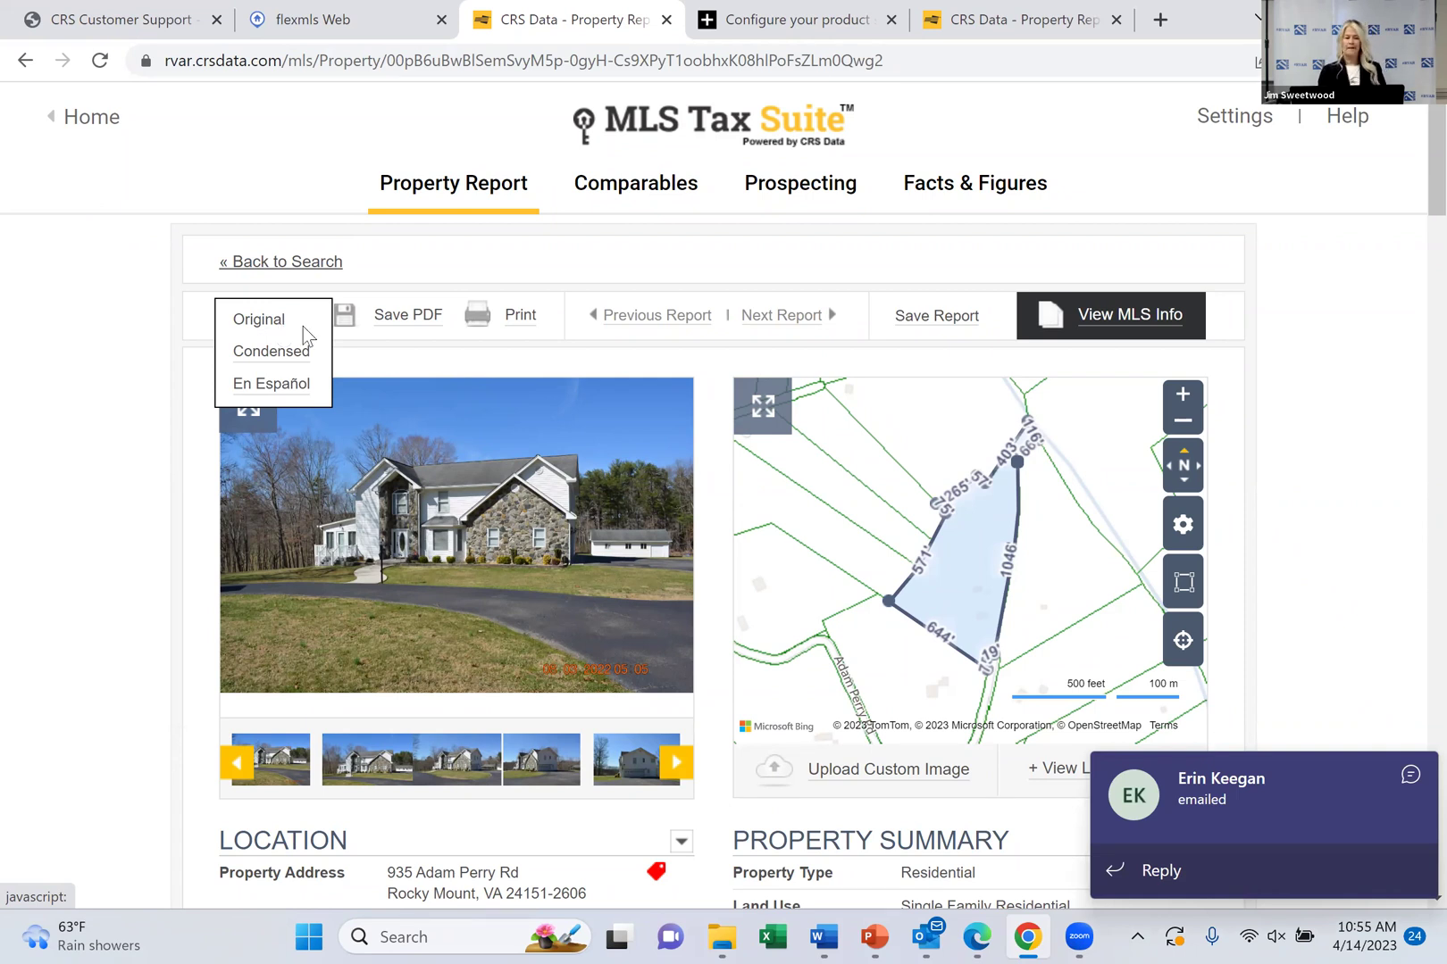
mouse_move(500, 340)
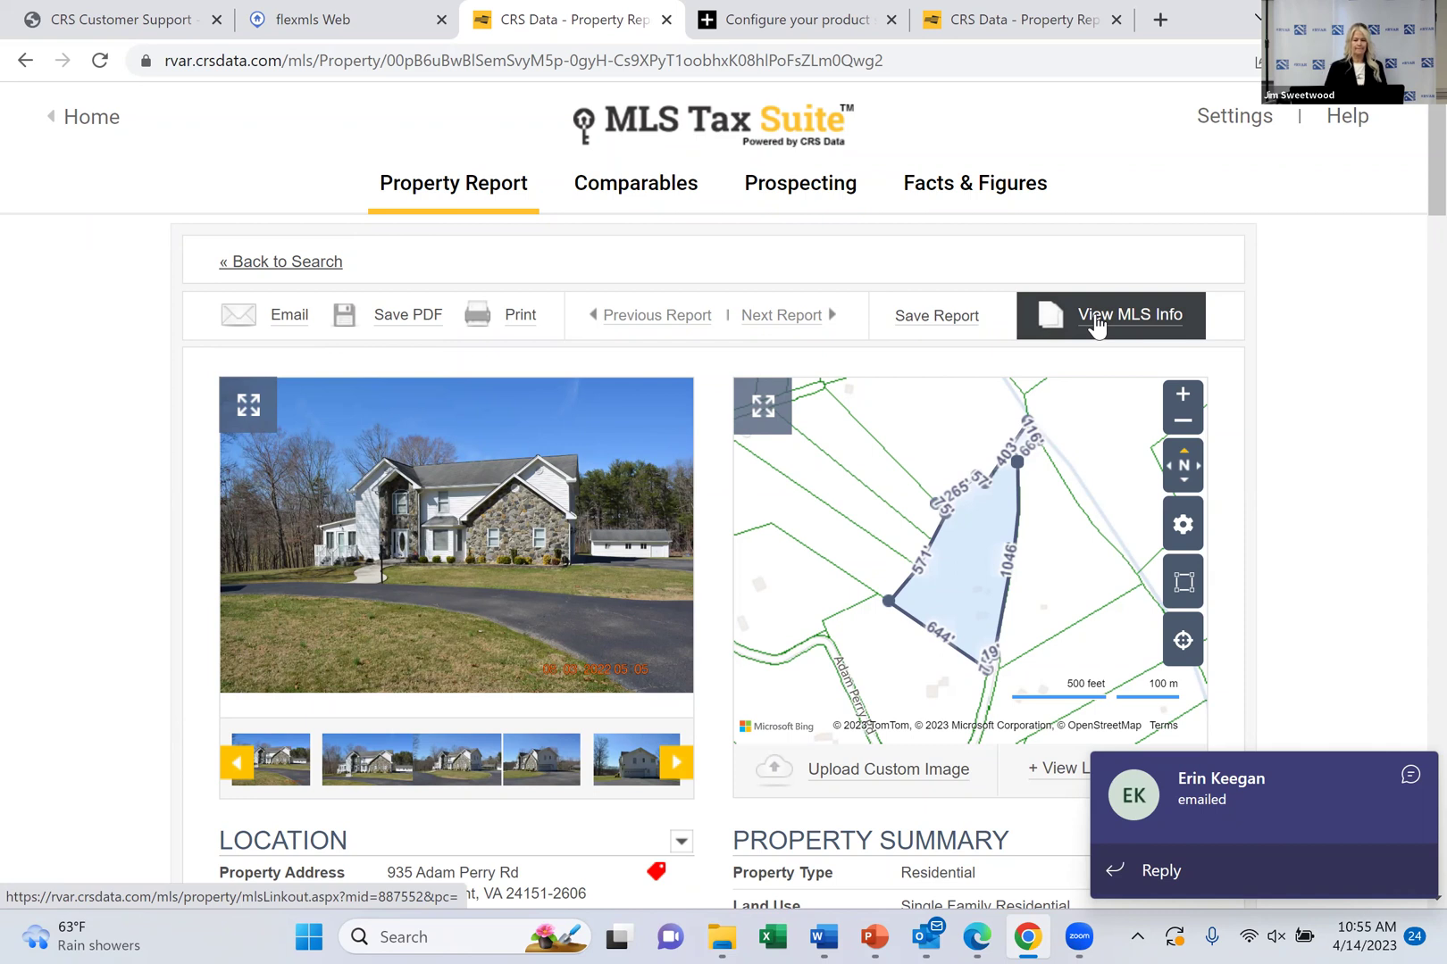
scroll(1097, 327, "down", 3)
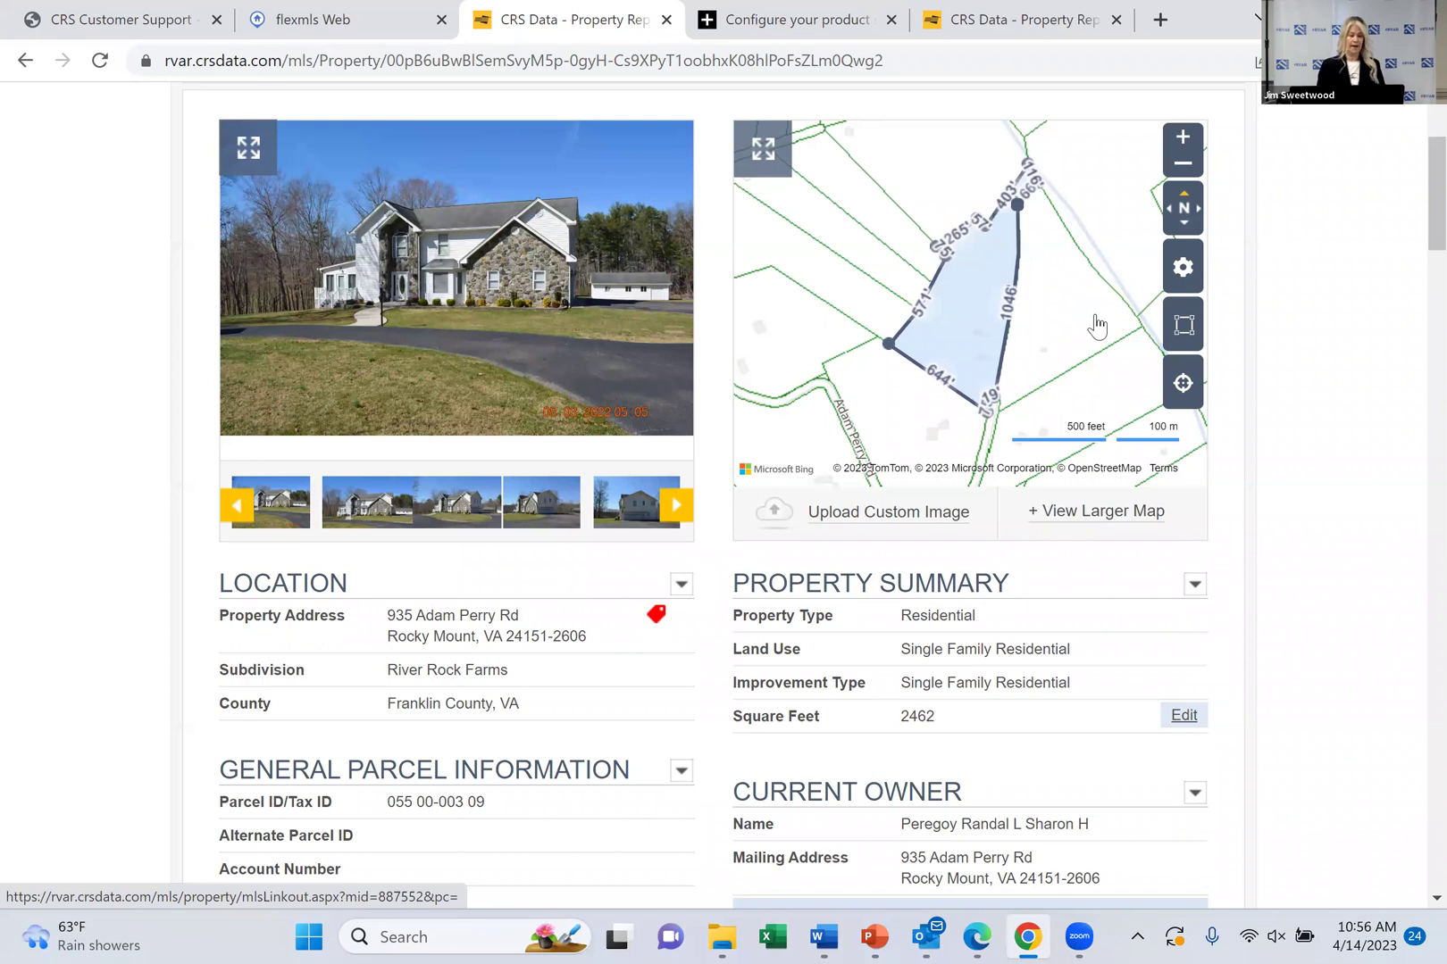
left_click(247, 149)
left_click(247, 149)
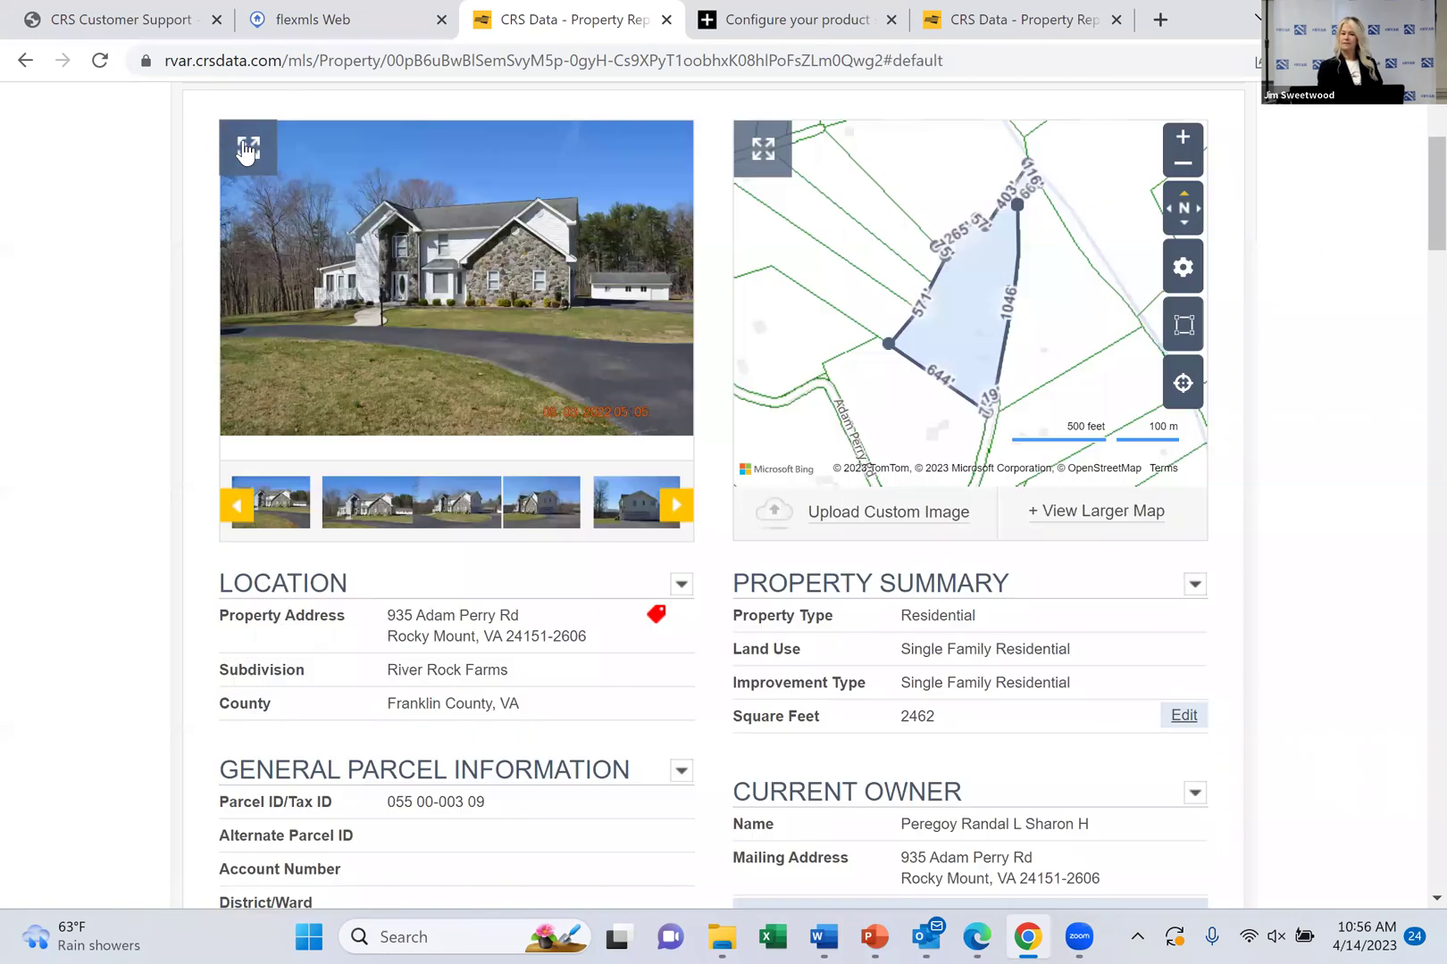
left_click(768, 158)
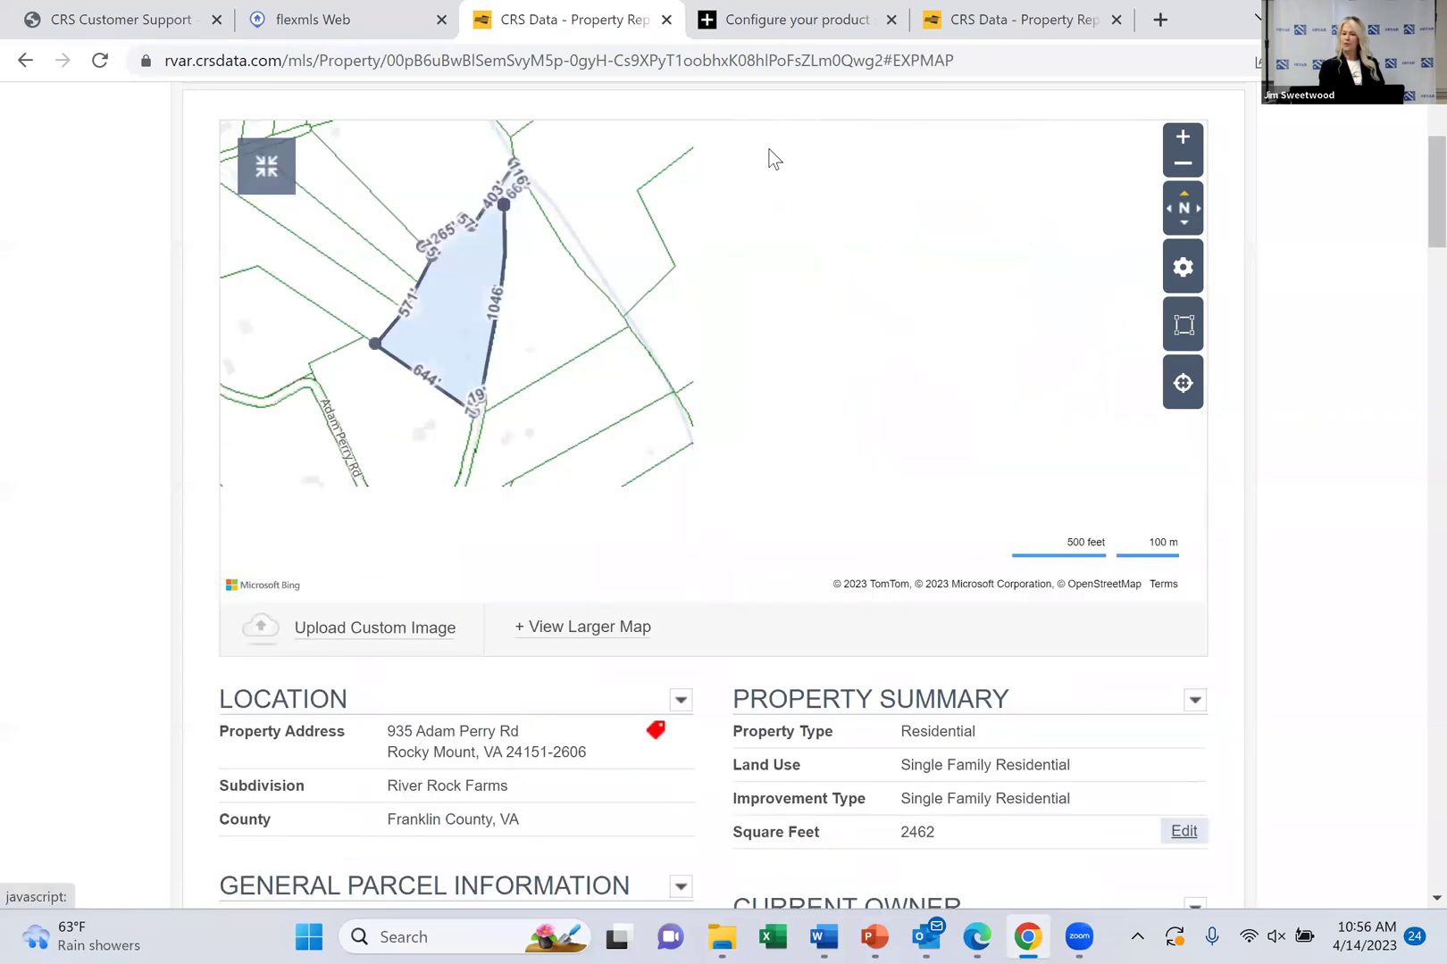
left_click(271, 184)
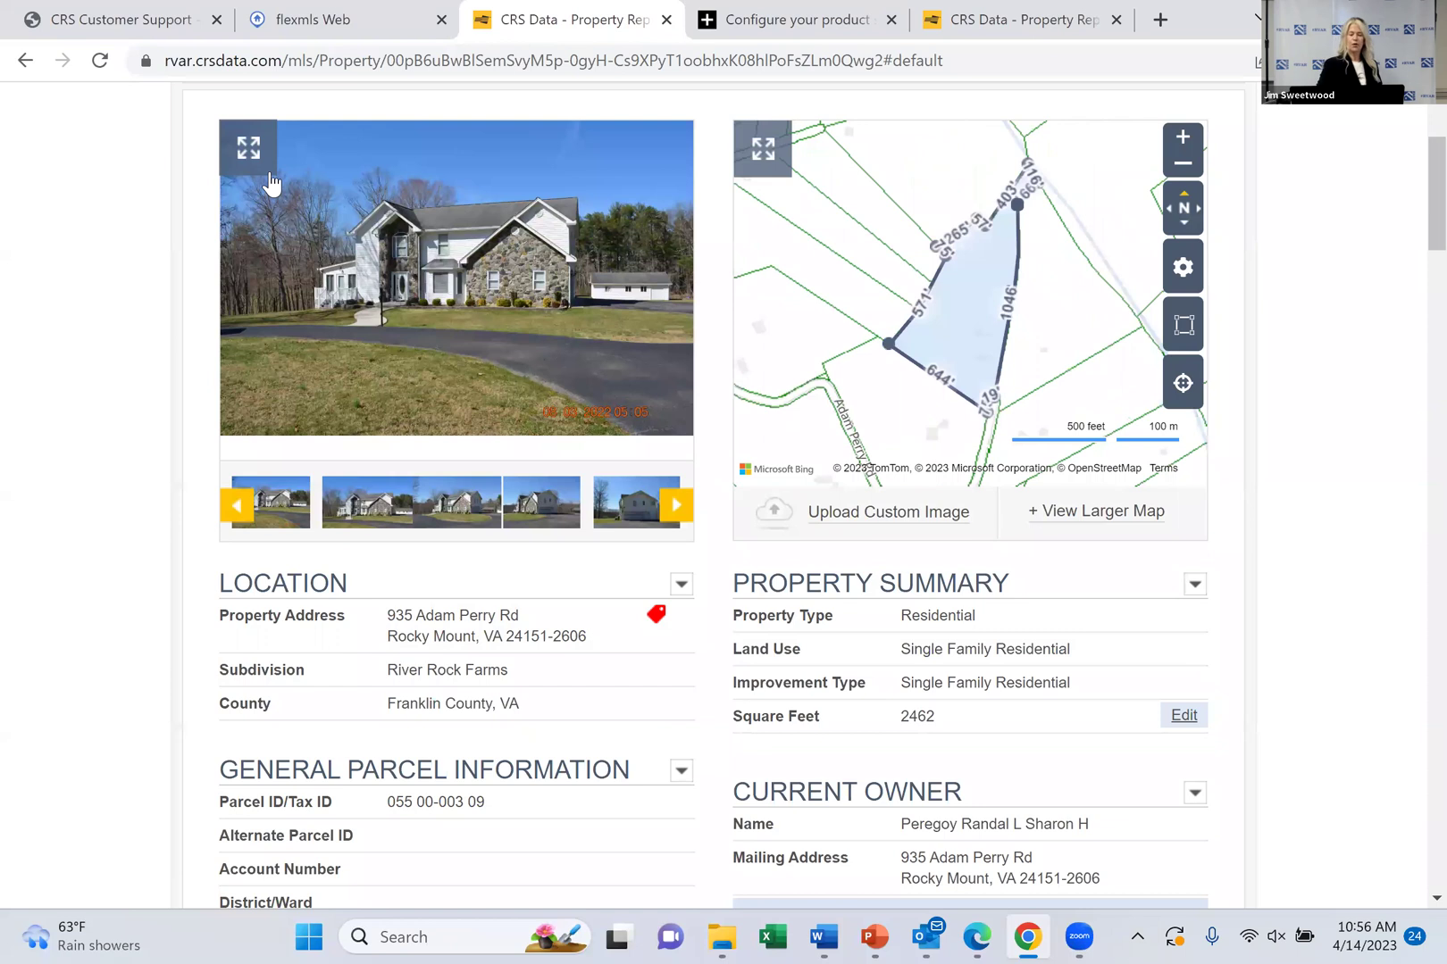
scroll(271, 184, "down", 3)
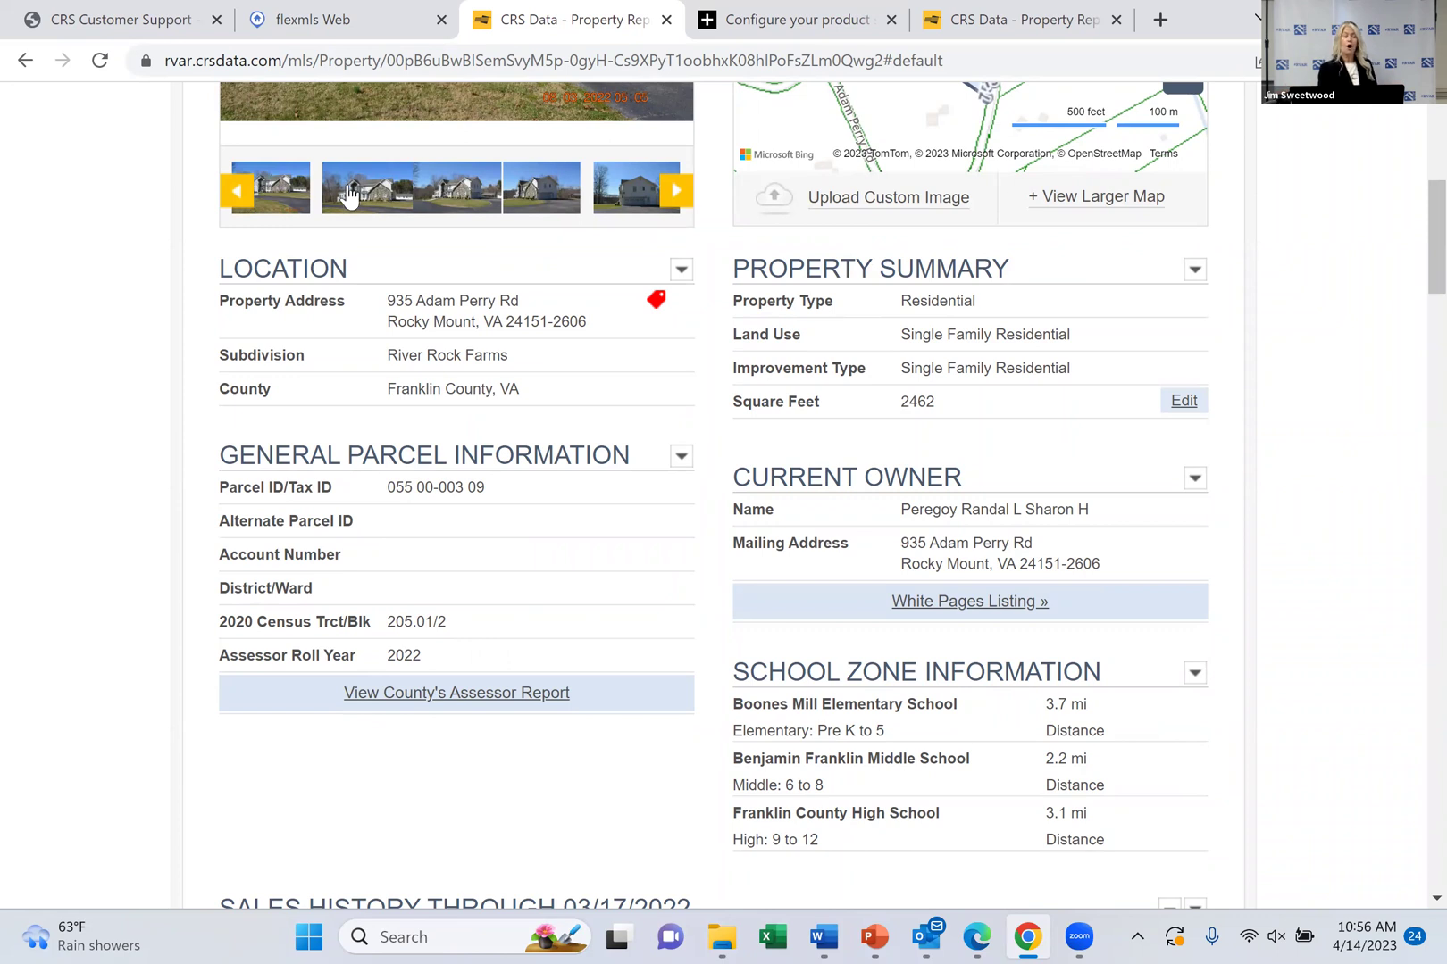
left_click(680, 271)
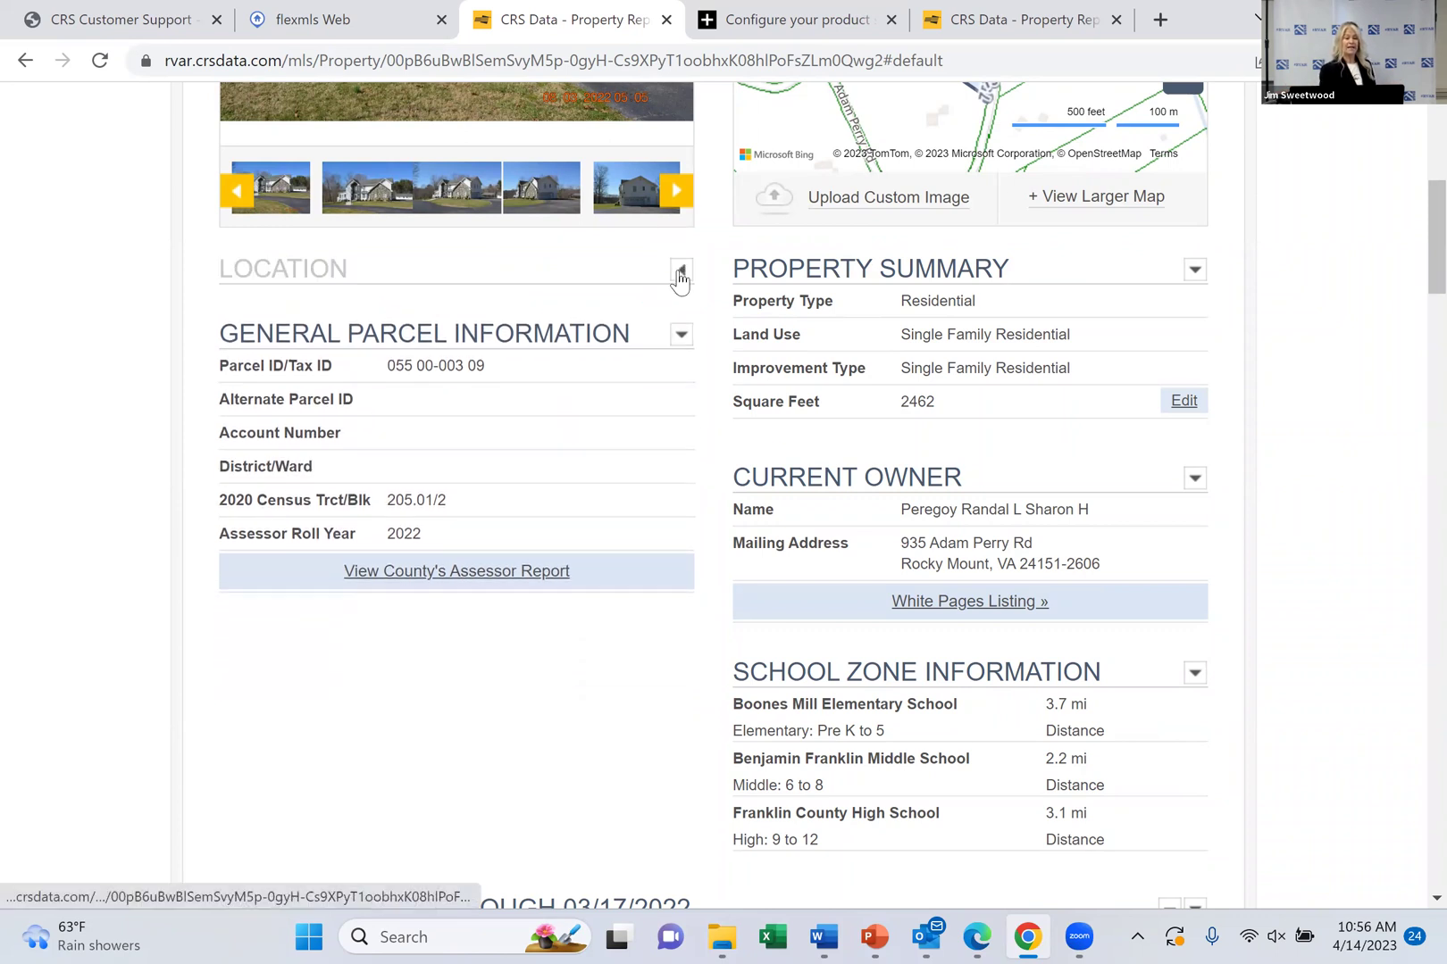
left_click(680, 271)
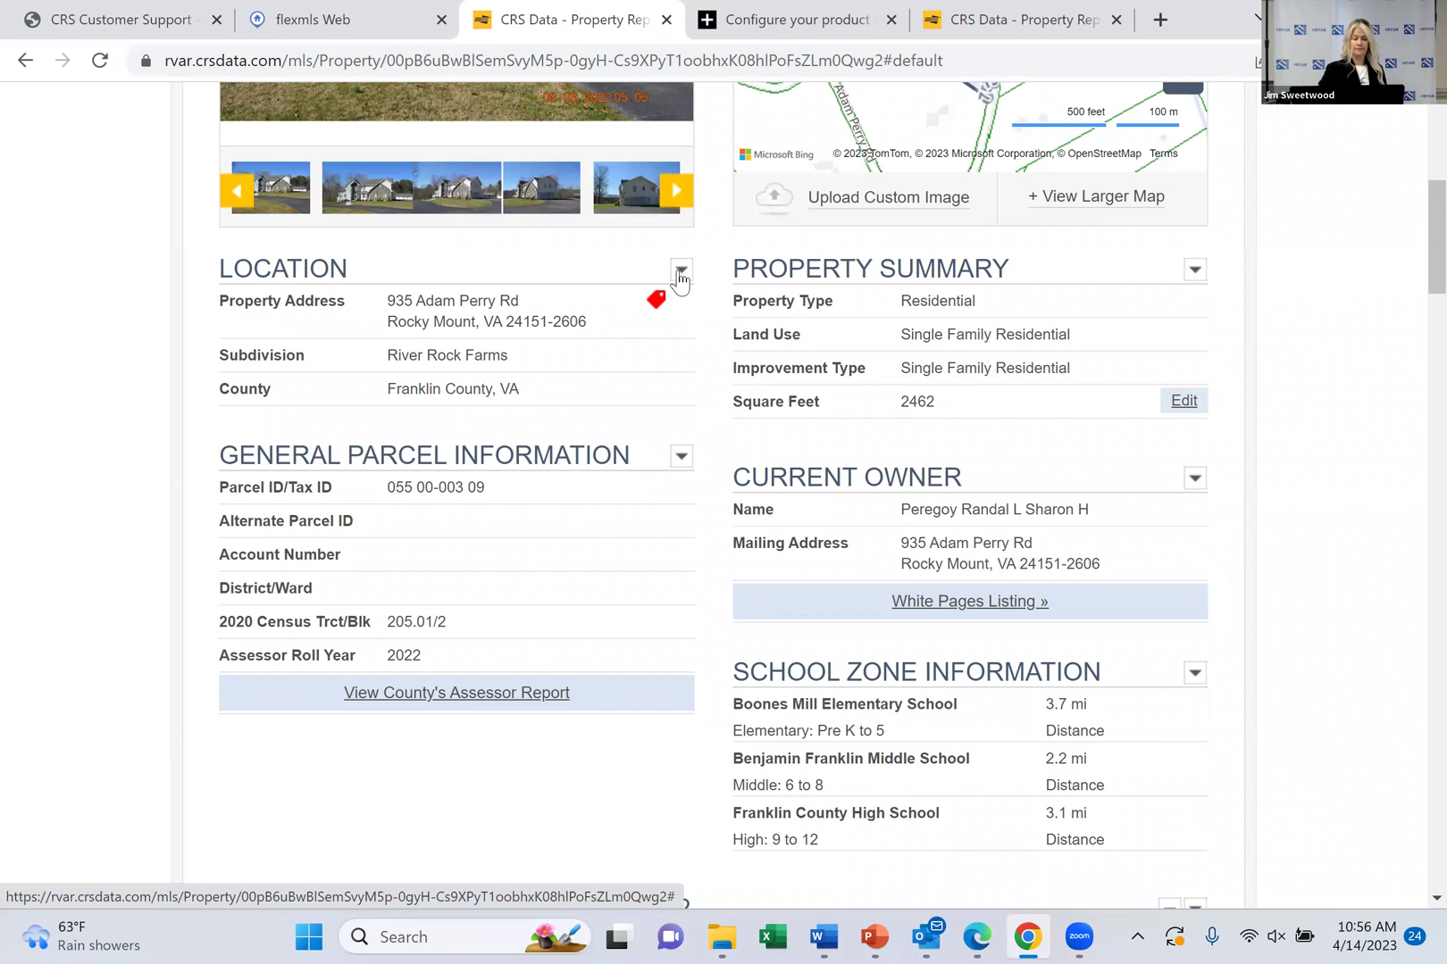
Scroll down the report and collapse the empty Foreclosure History section
scroll(679, 279, "down", 3)
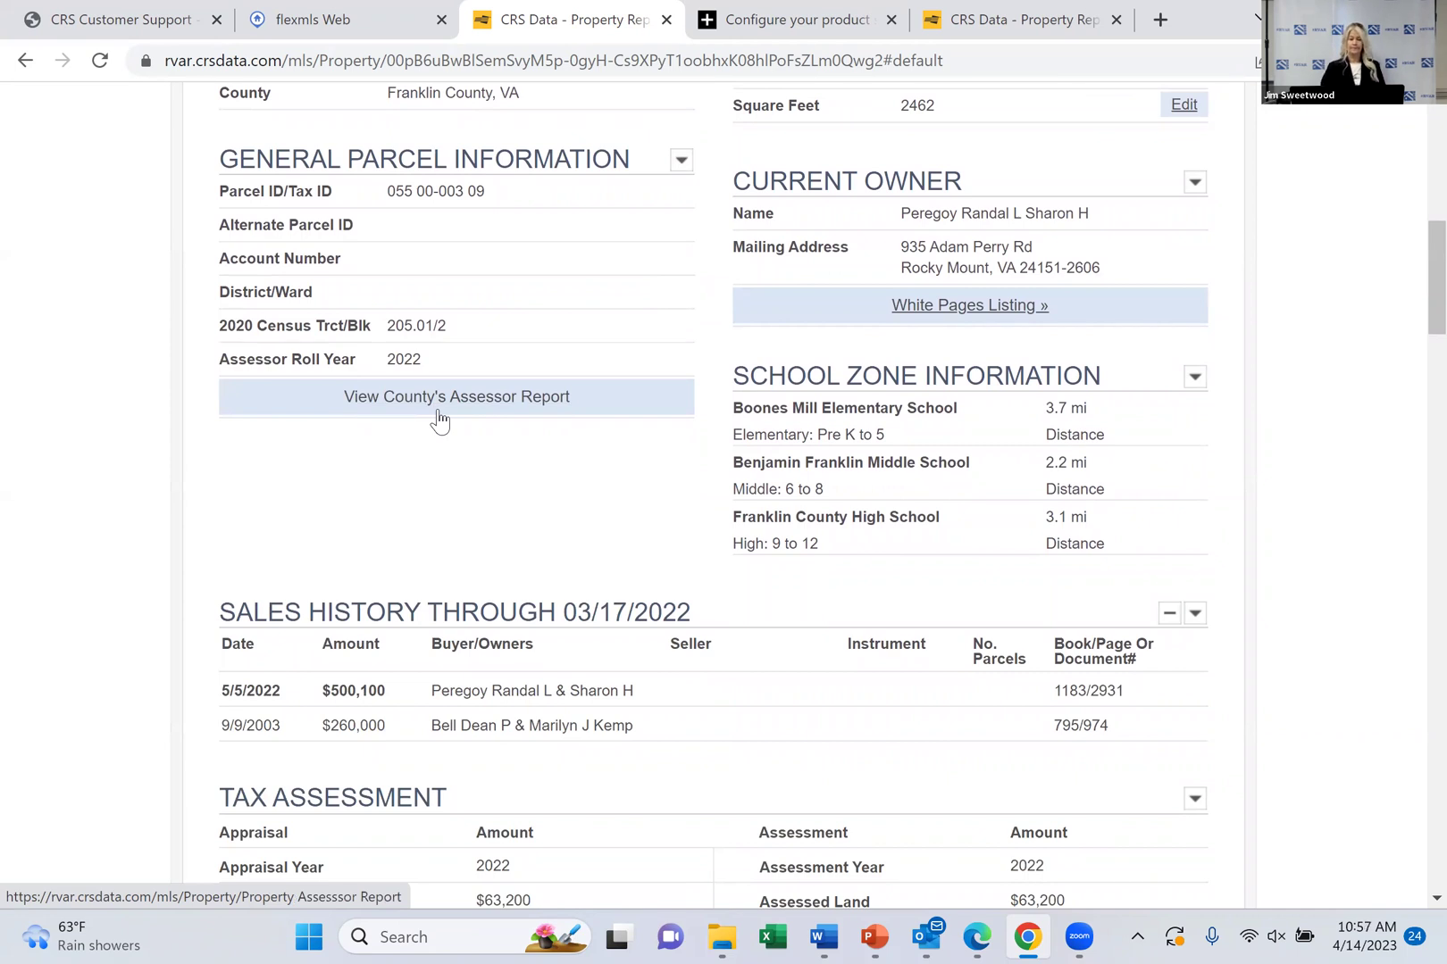
scroll(439, 420, "down", 3)
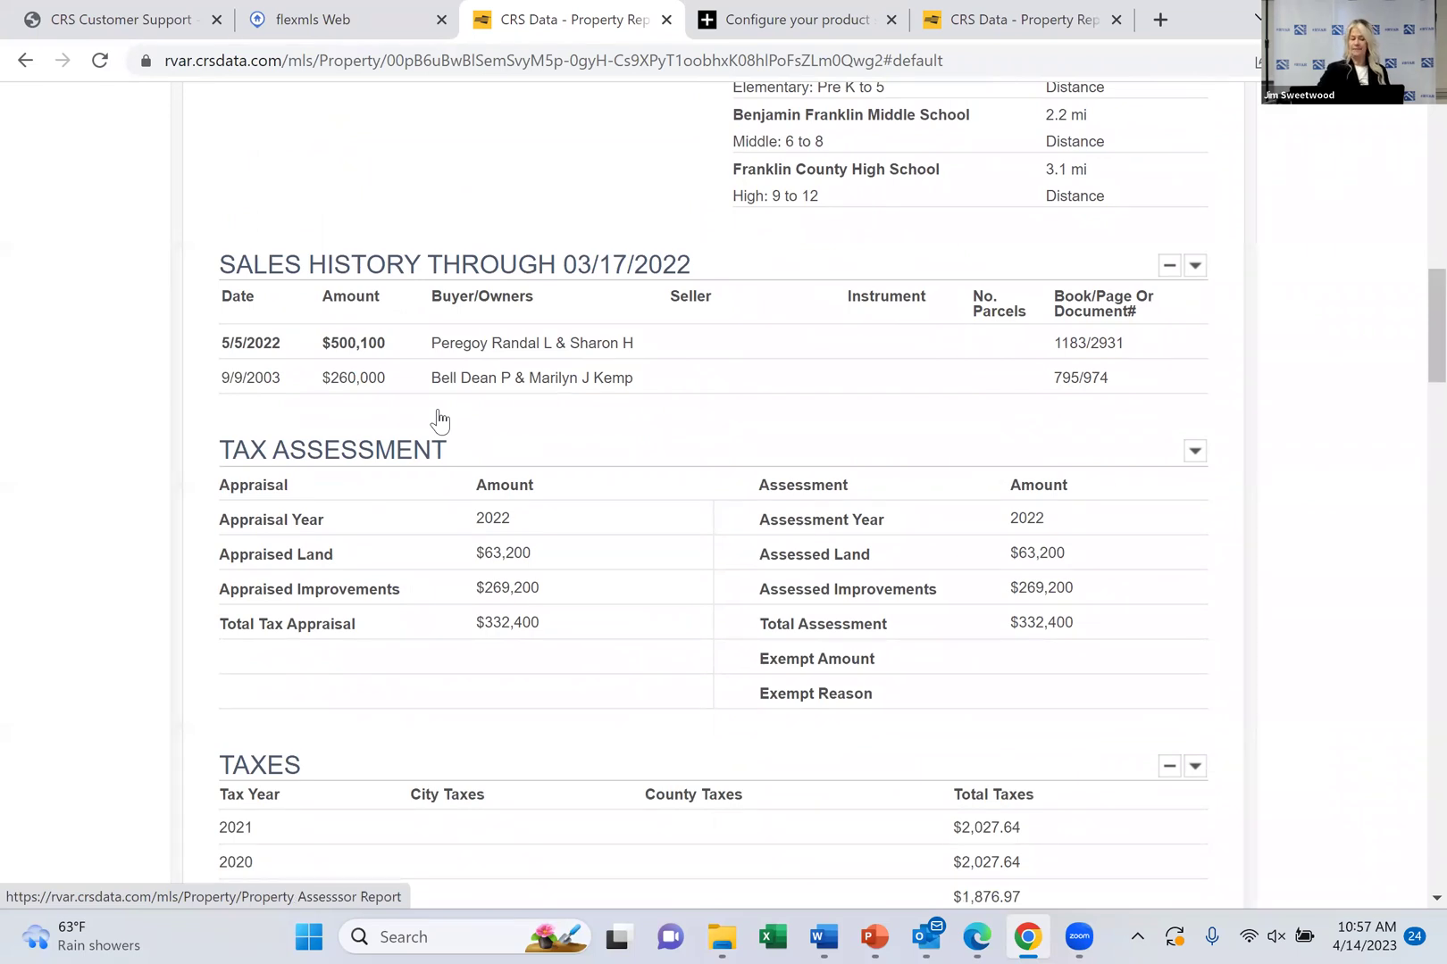
scroll(439, 419, "down", 3)
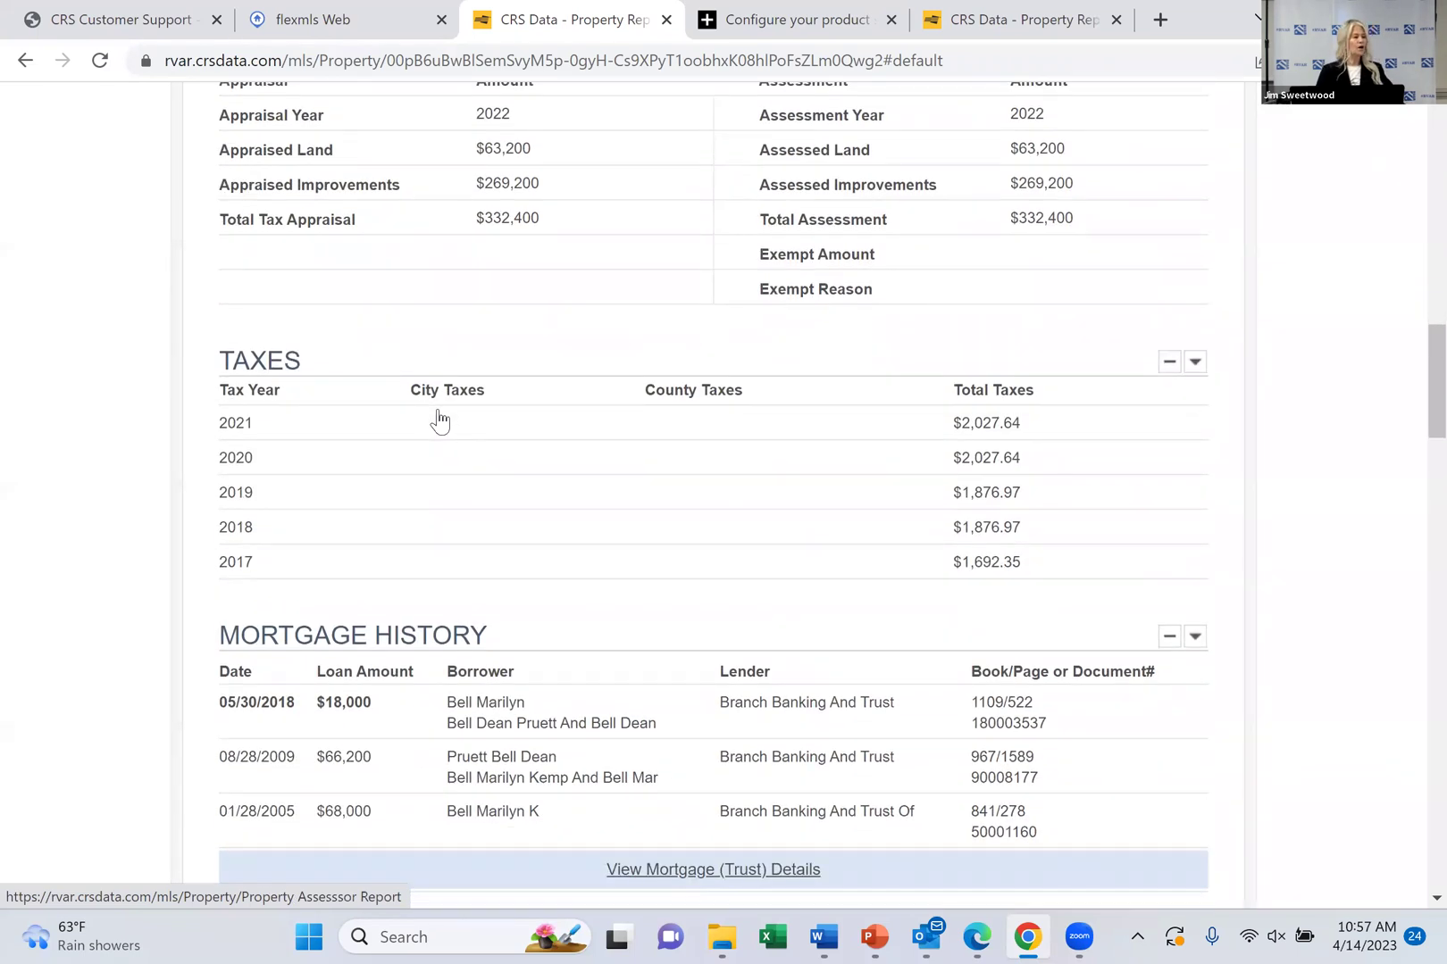
scroll(439, 420, "down", 3)
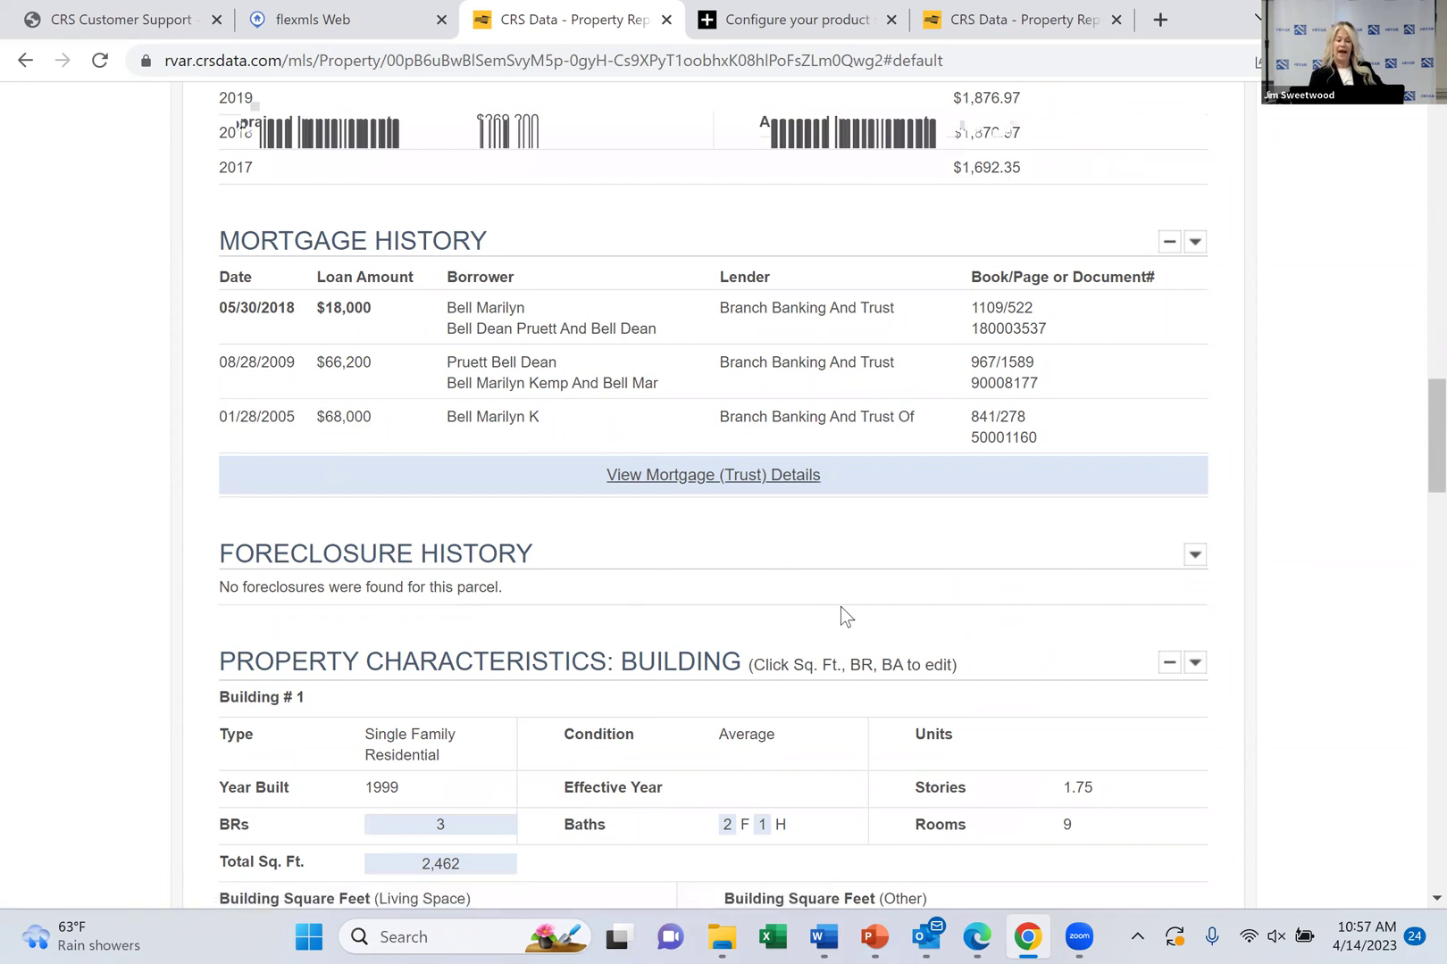
left_click(1193, 557)
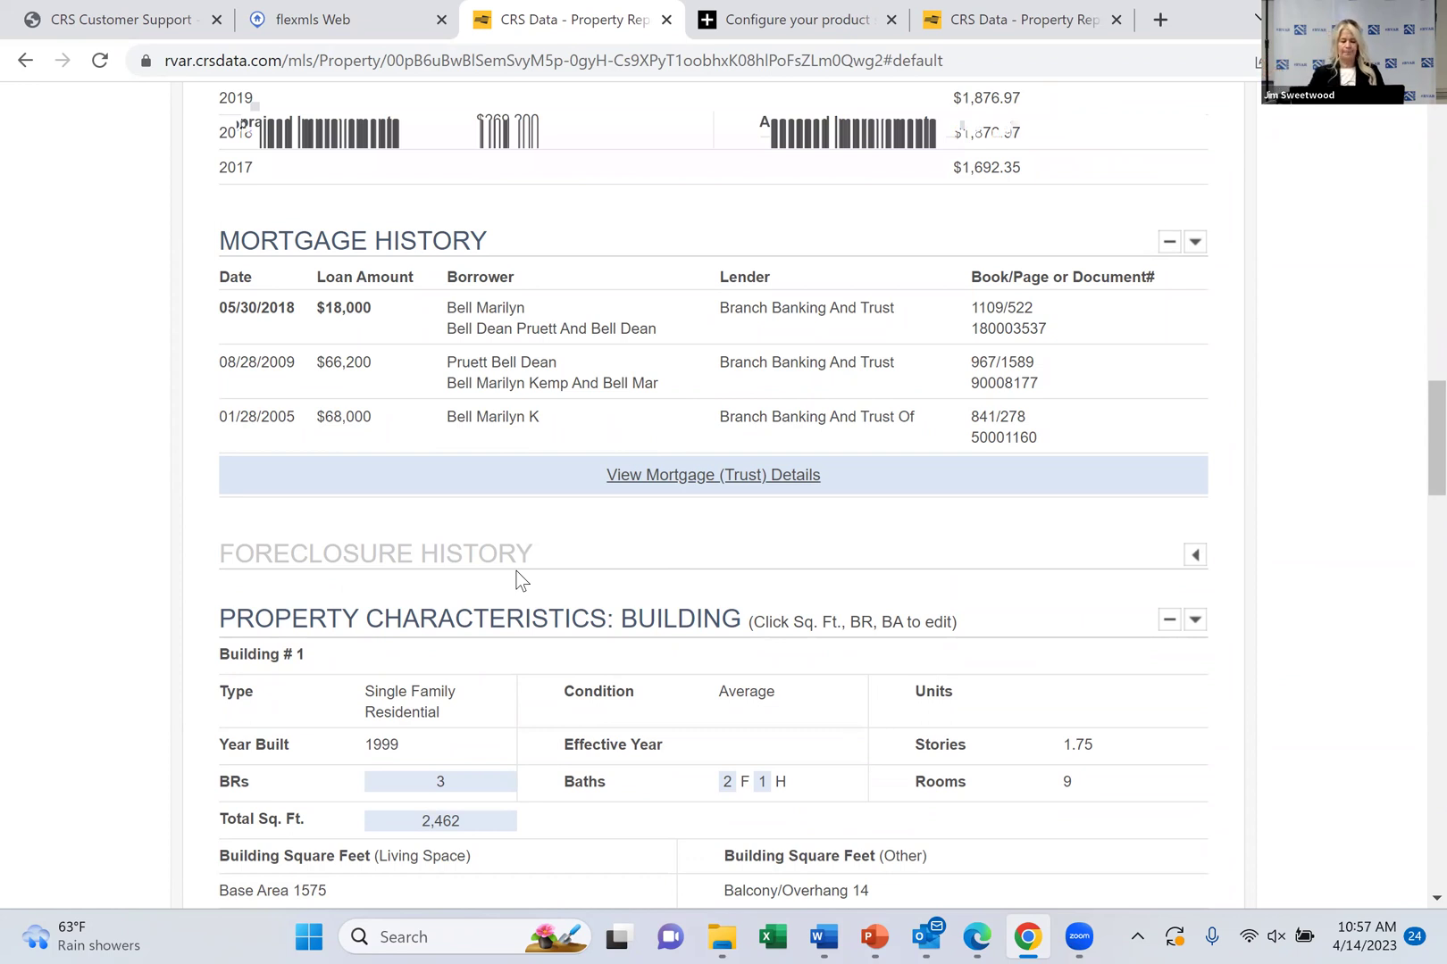
Scroll on to the FEMA Flood Zones listing X, AE and 0.2 PCT
scroll(521, 580, "down", 4)
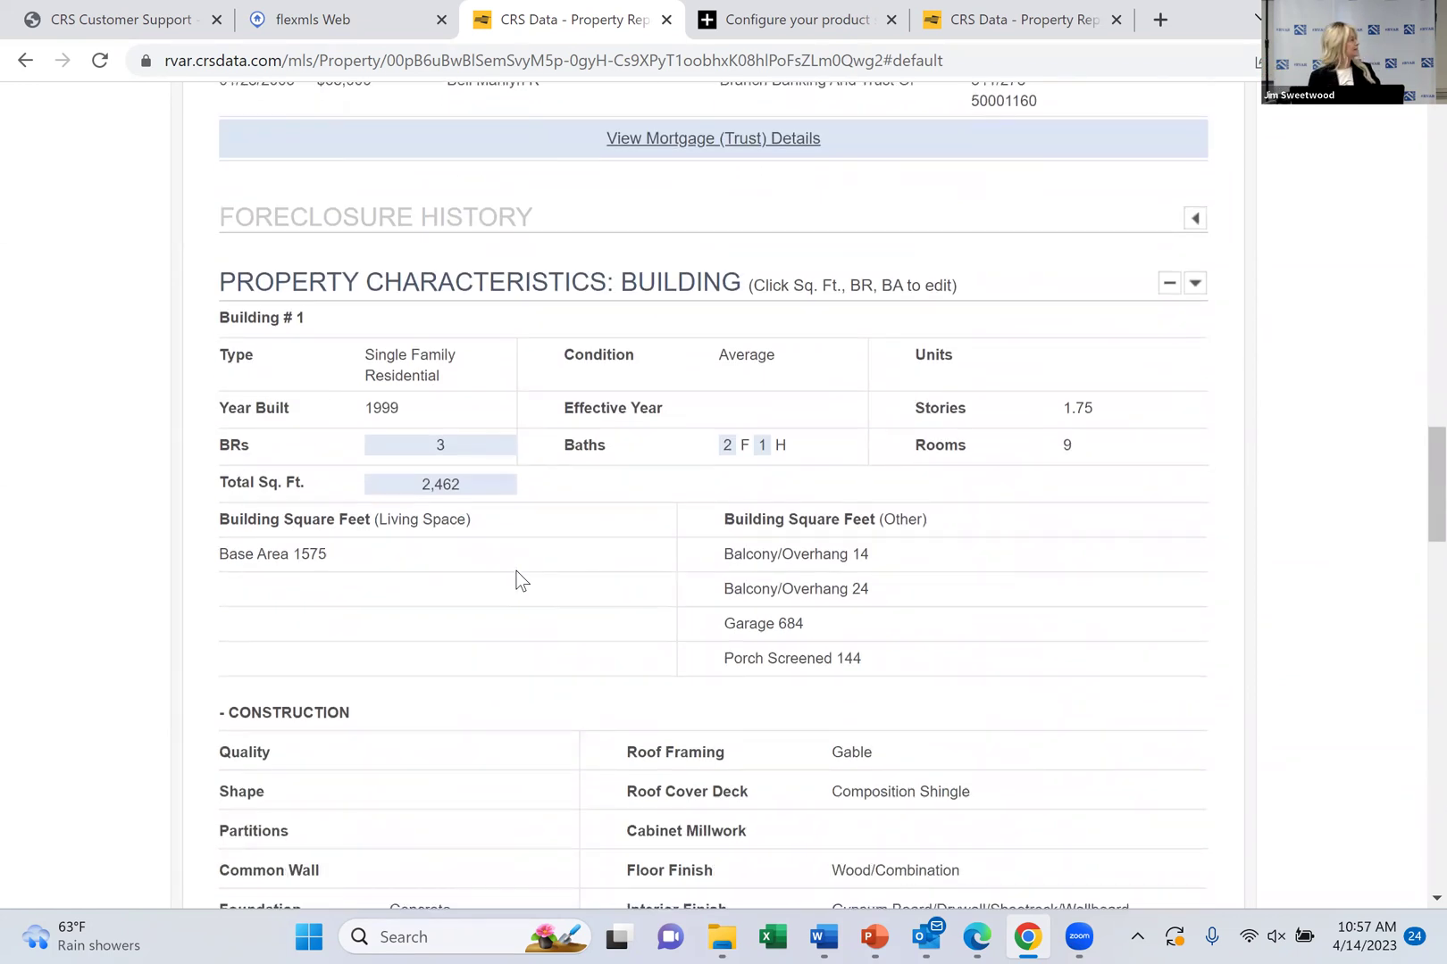
scroll(520, 581, "down", 10)
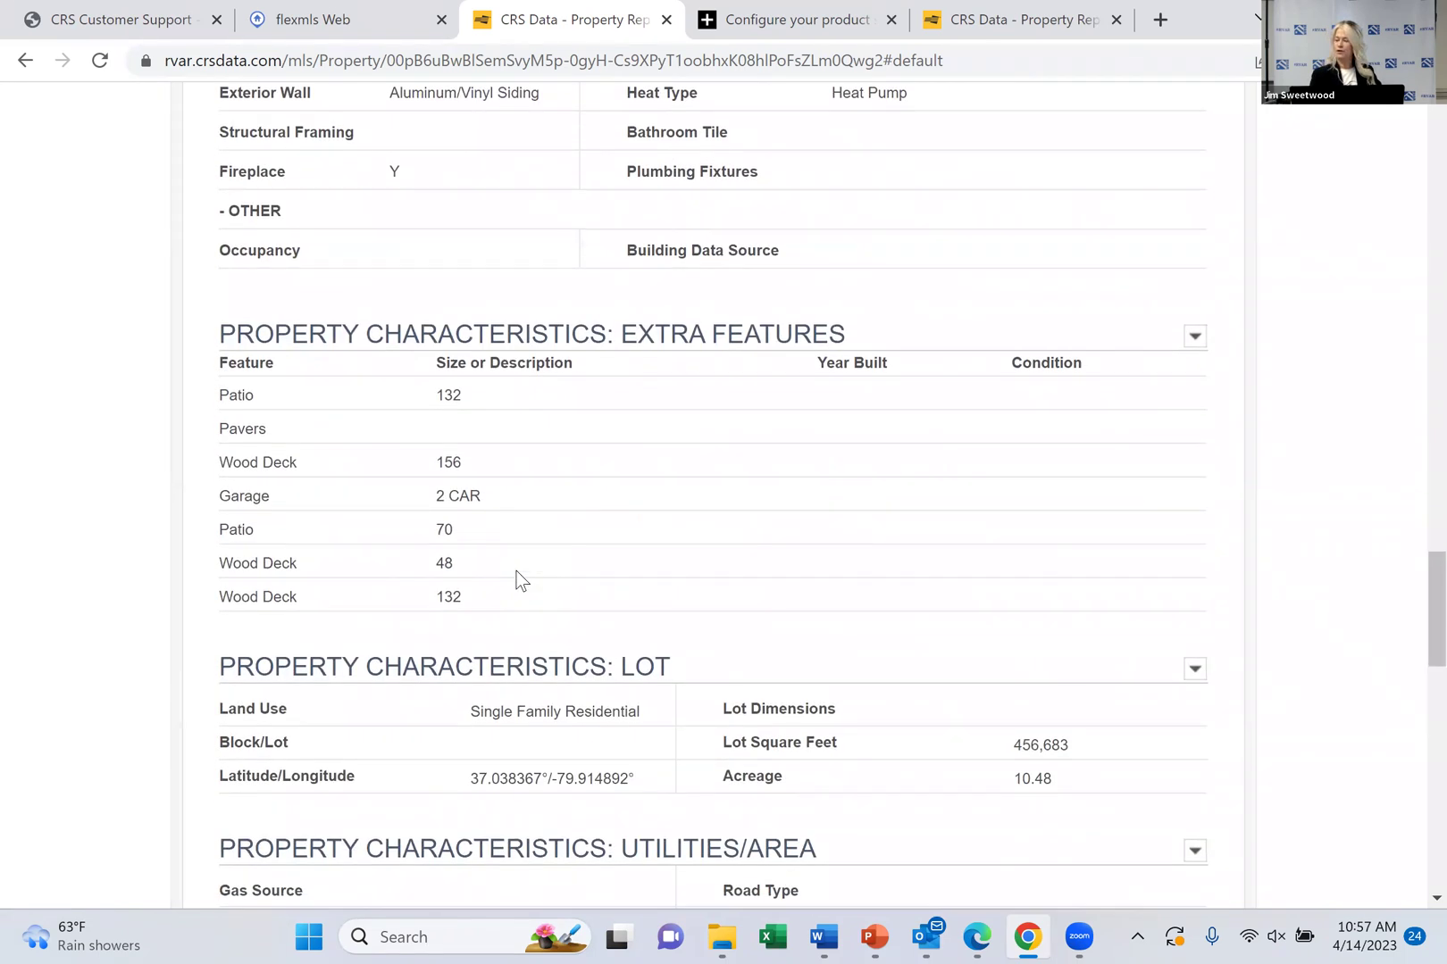
scroll(520, 580, "down", 3)
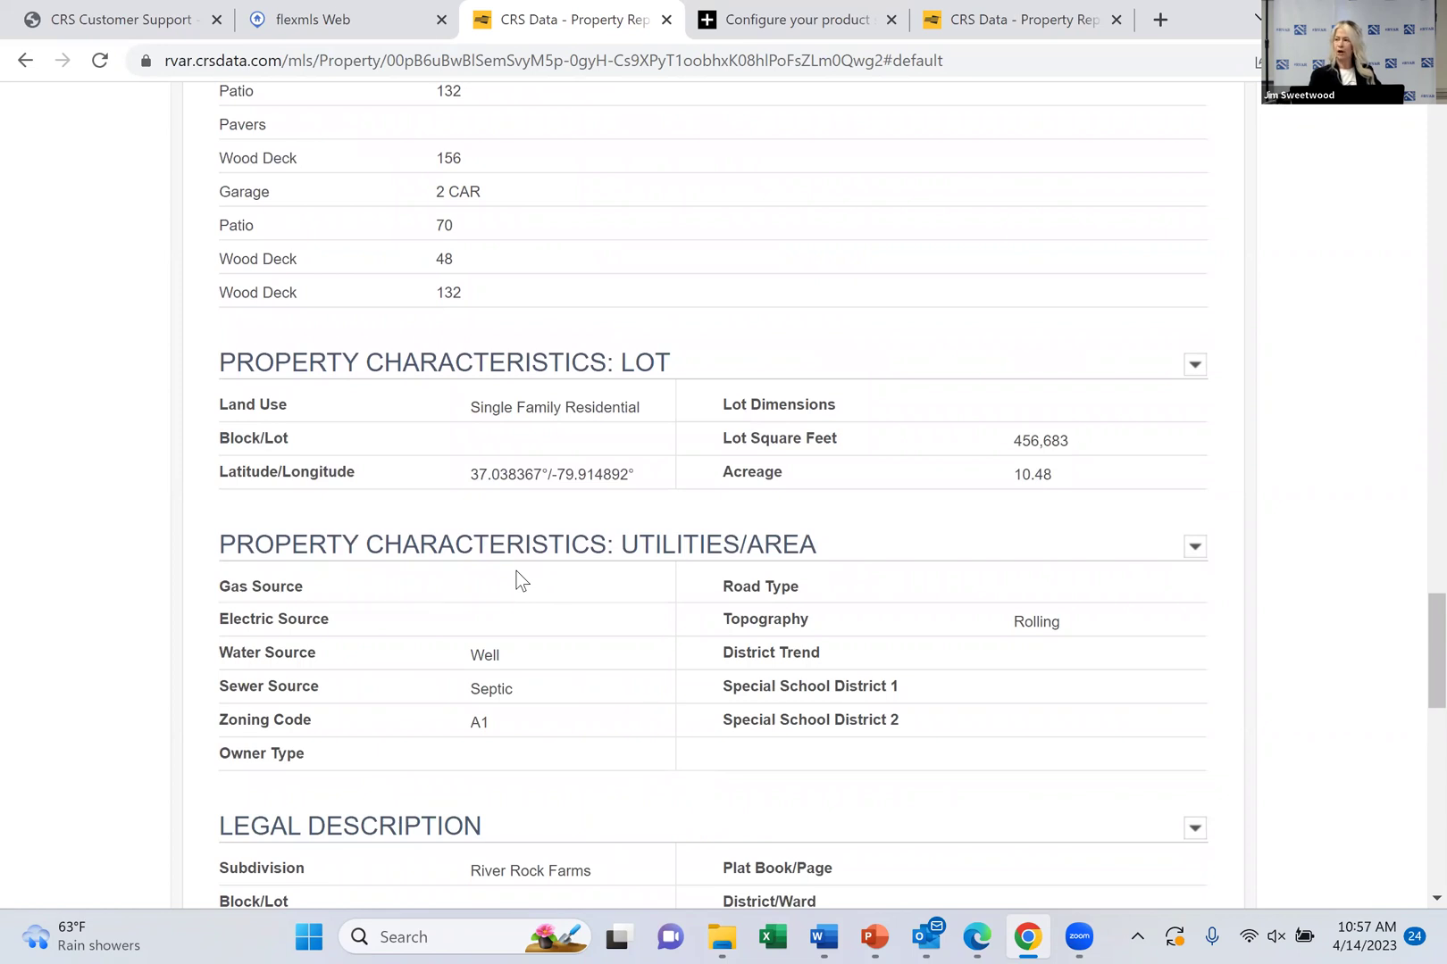
scroll(521, 580, "down", 5)
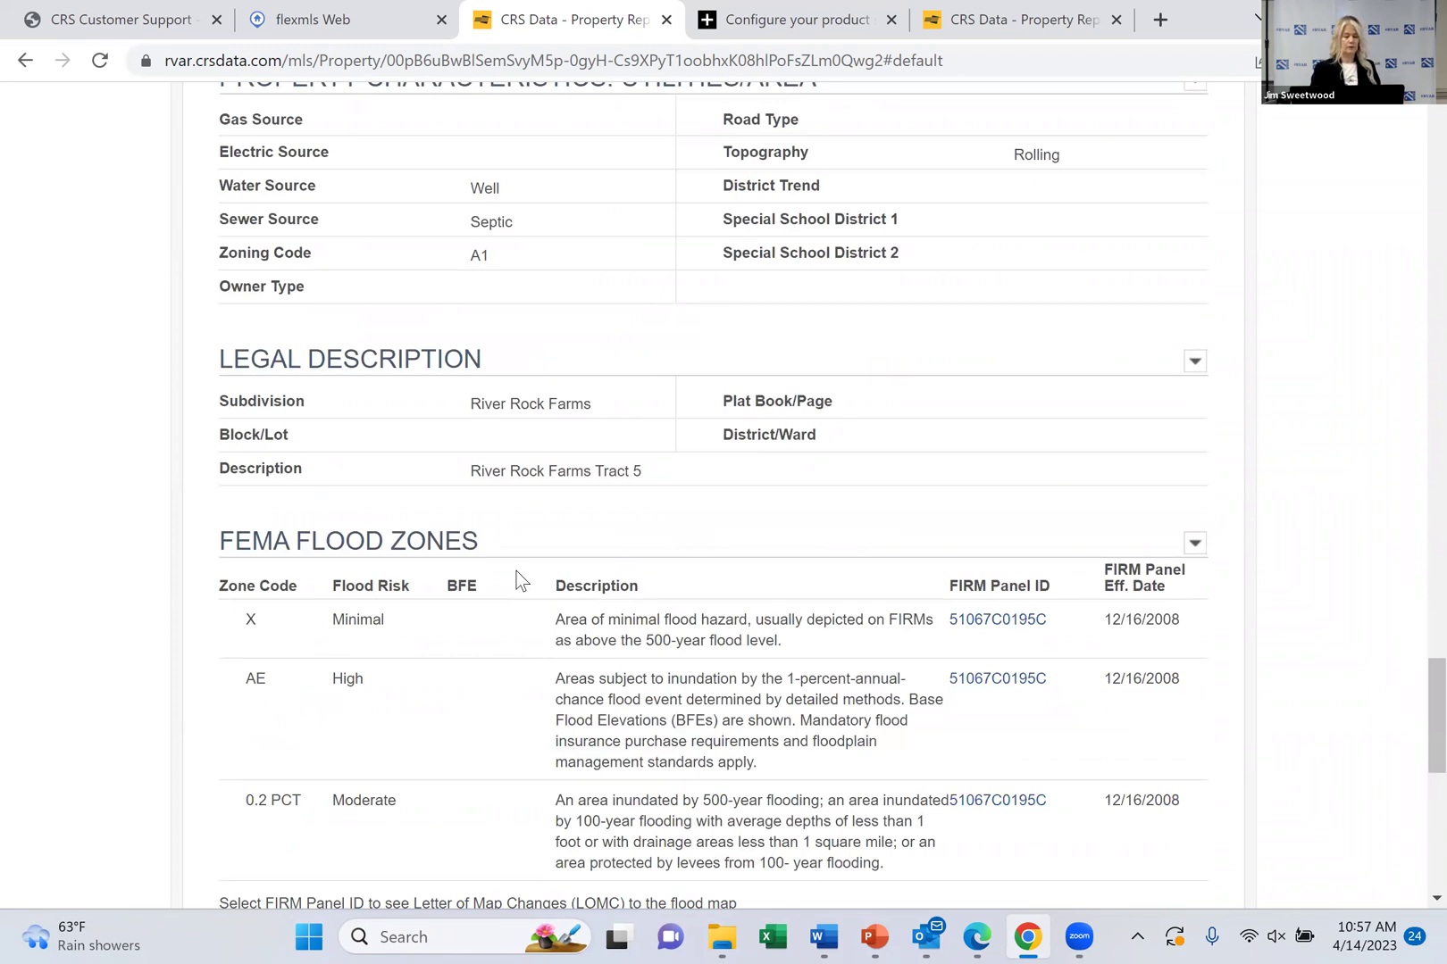
scroll(521, 581, "down", 2)
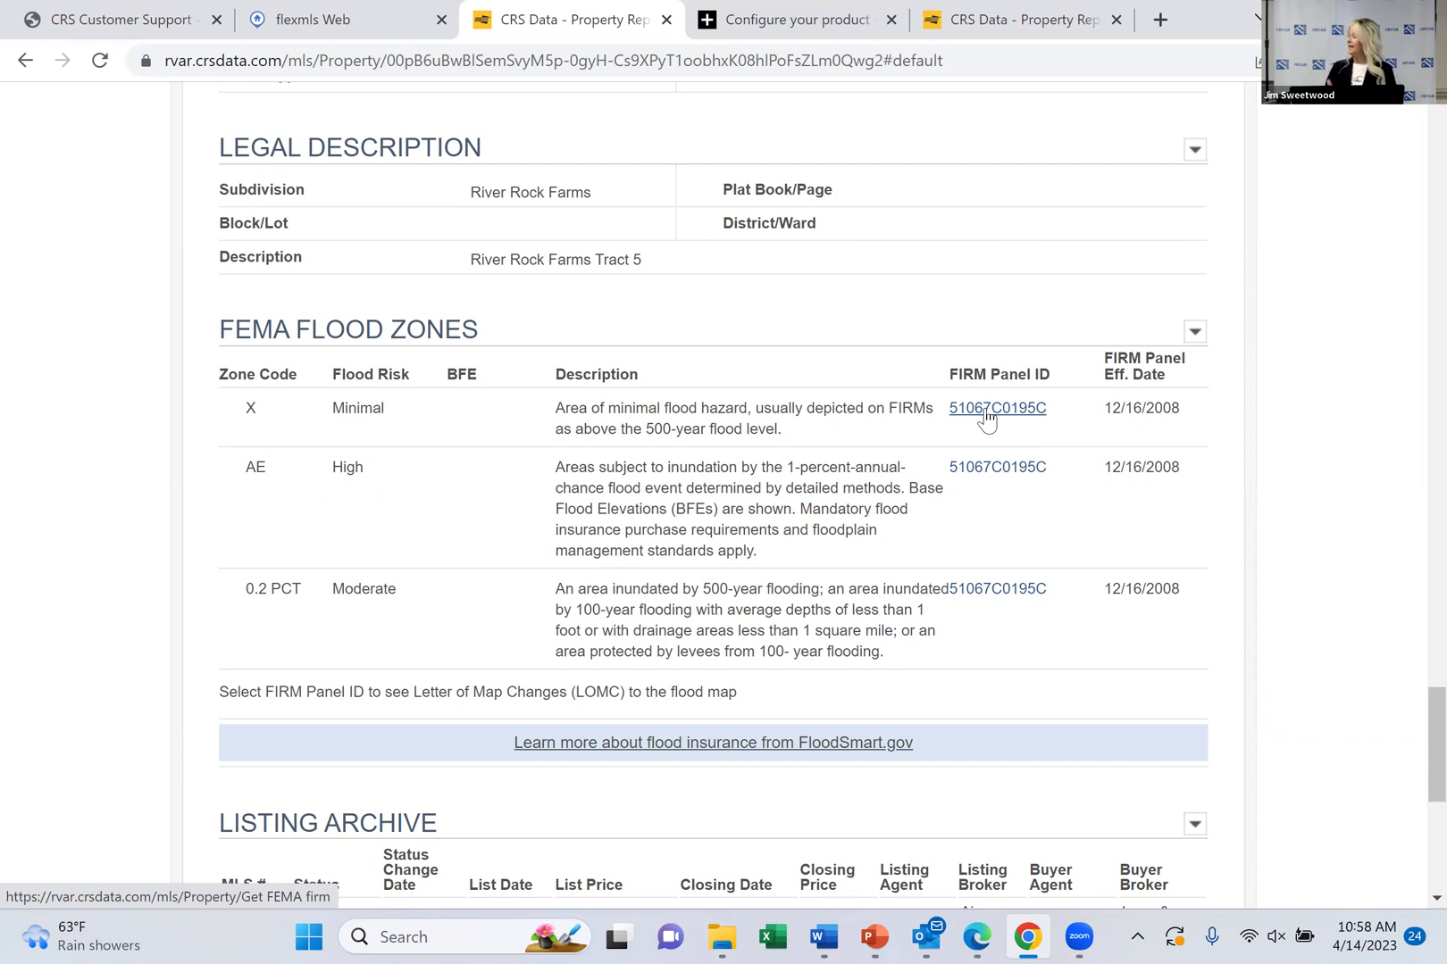
Scroll to the Listing Archive, then back up to the report's top
scroll(986, 418, "down", 5)
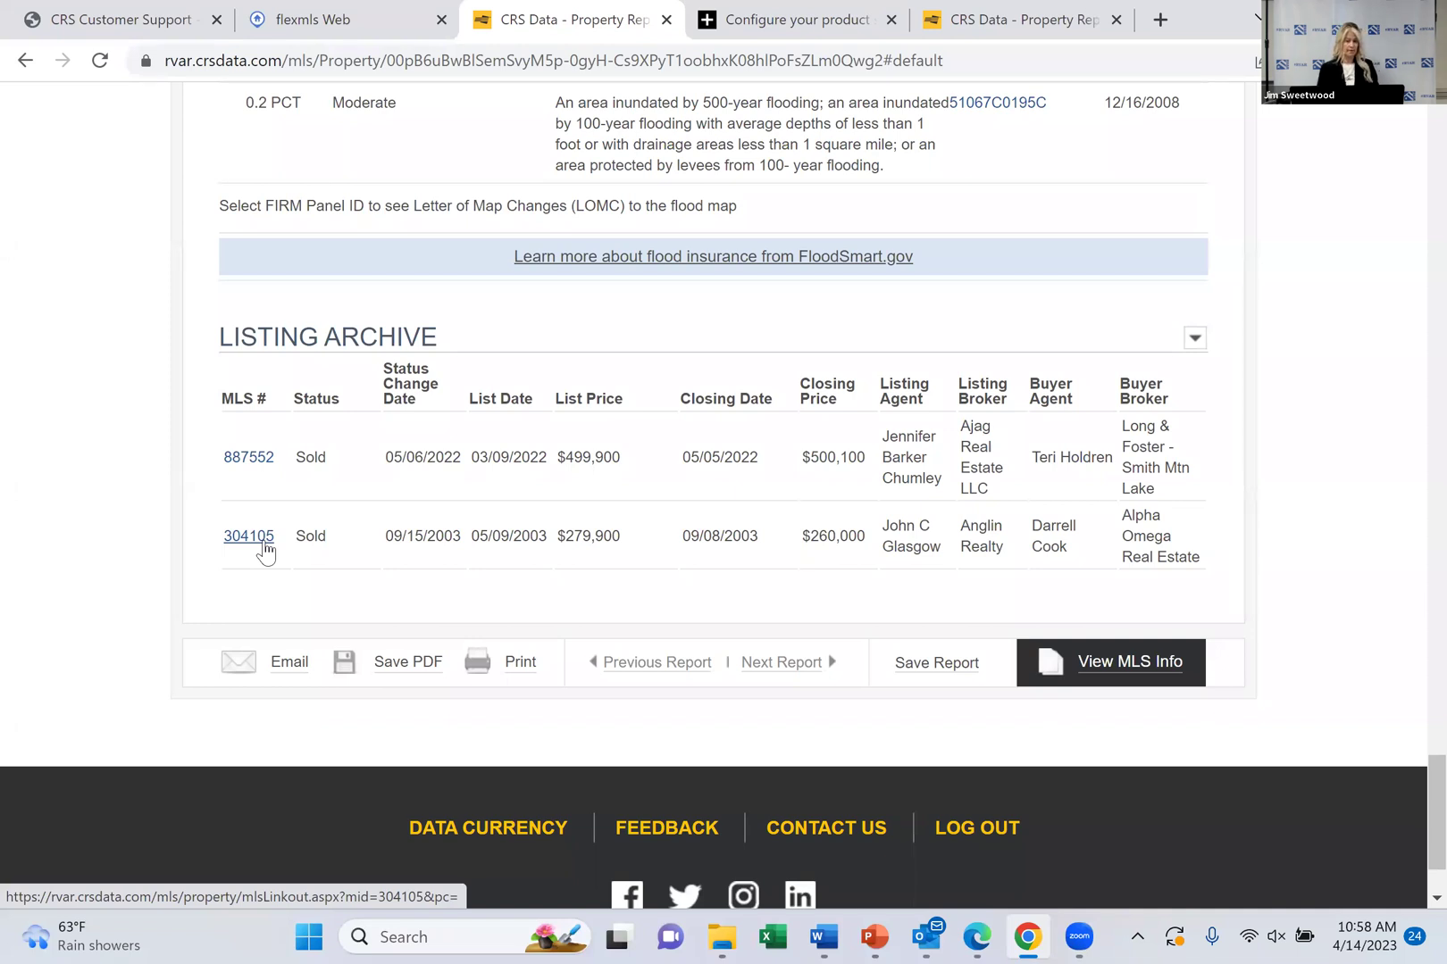
scroll(265, 550, "up", 20)
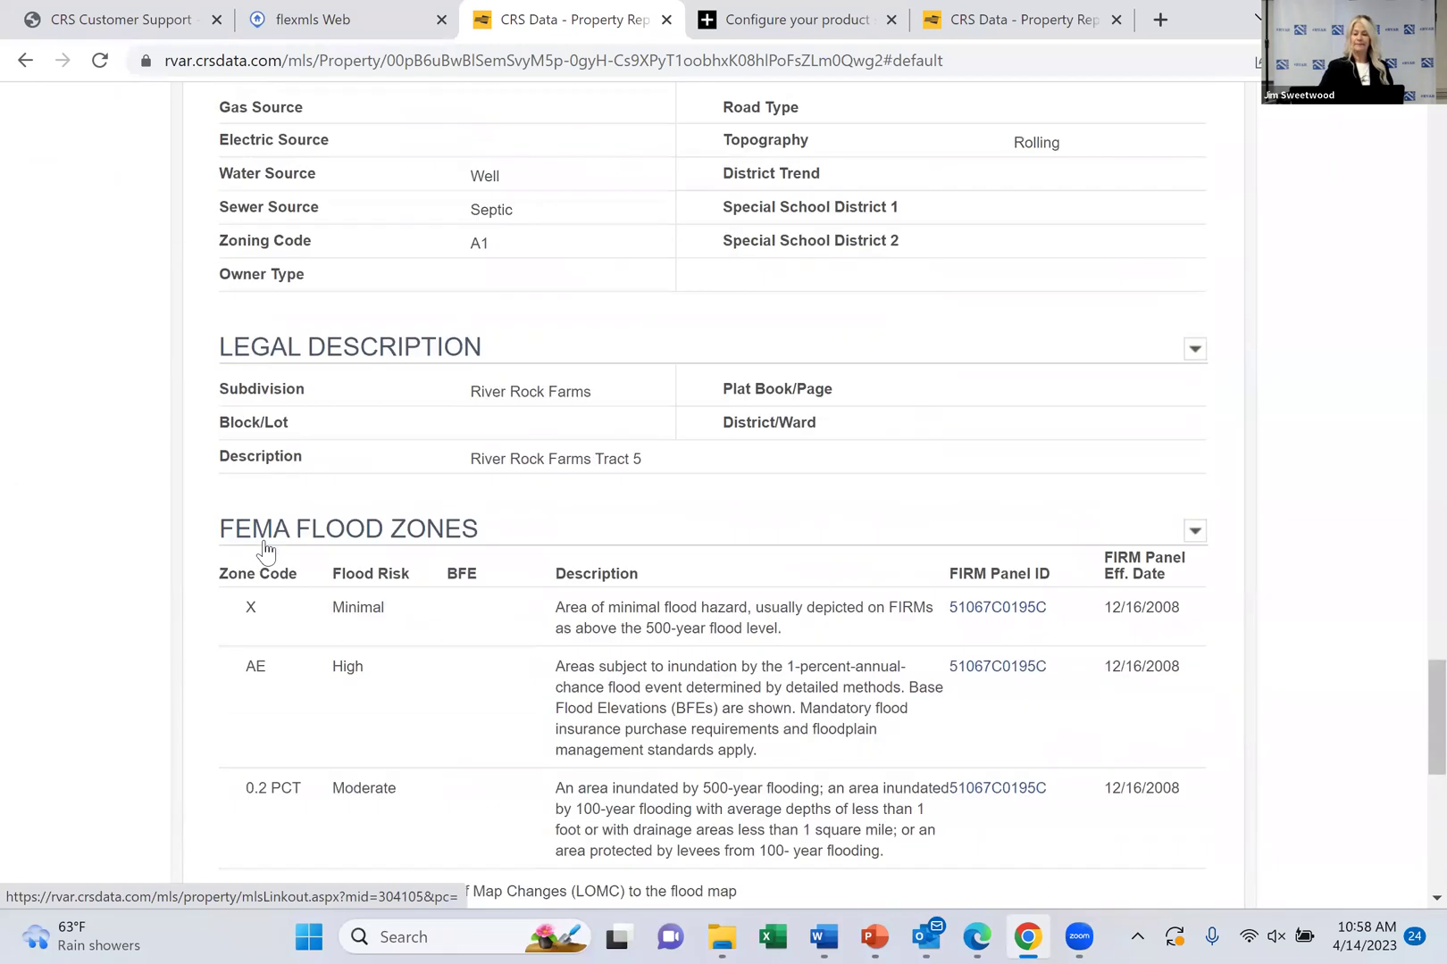
scroll(264, 549, "up", 20)
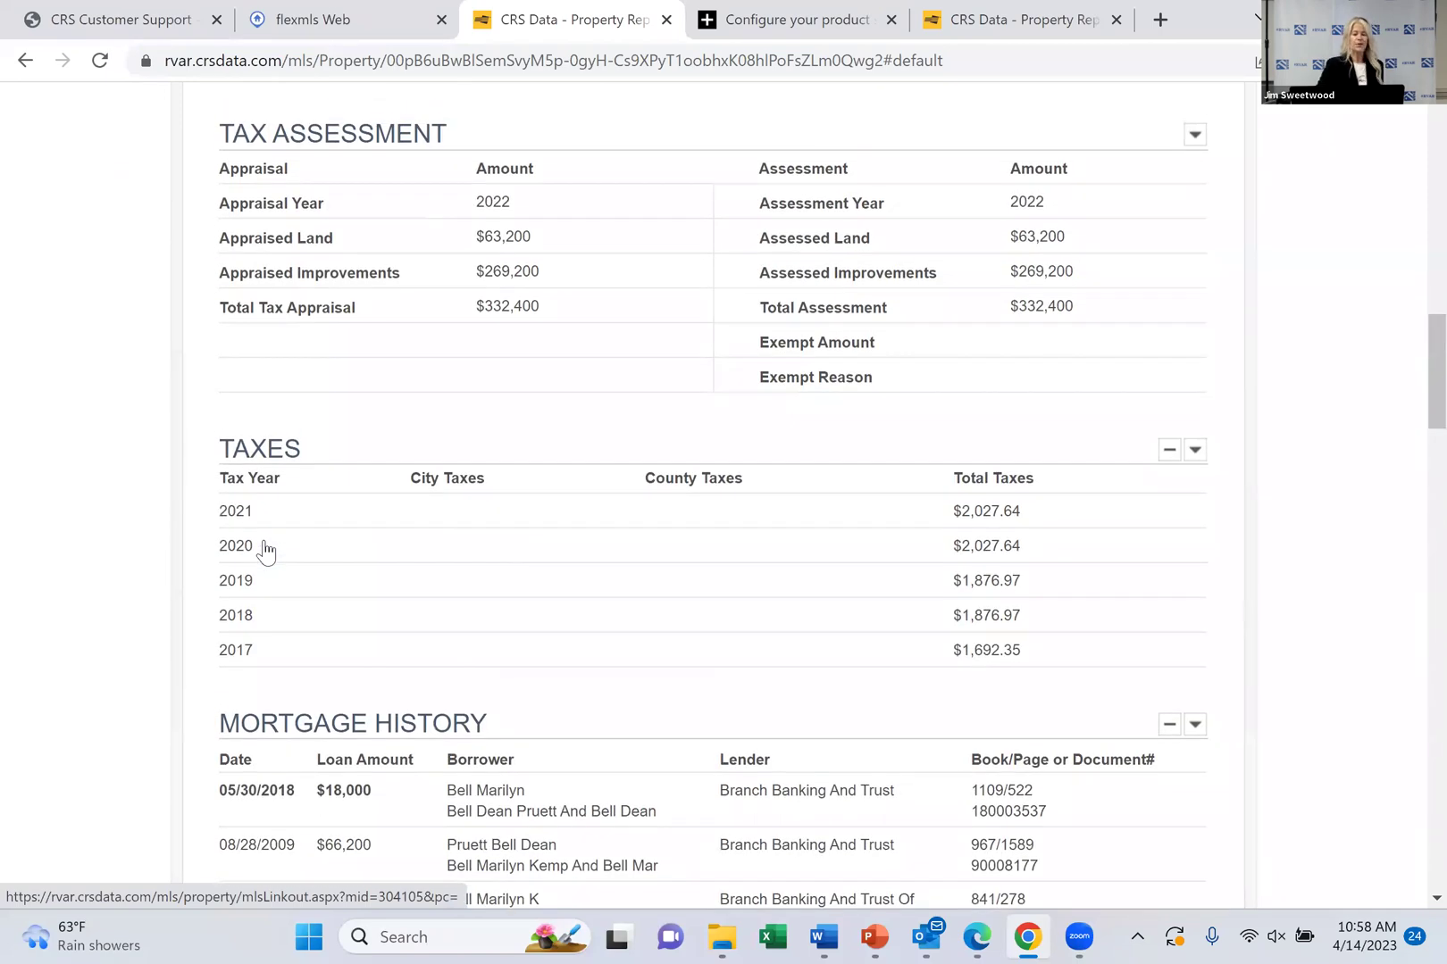
scroll(264, 550, "up", 10)
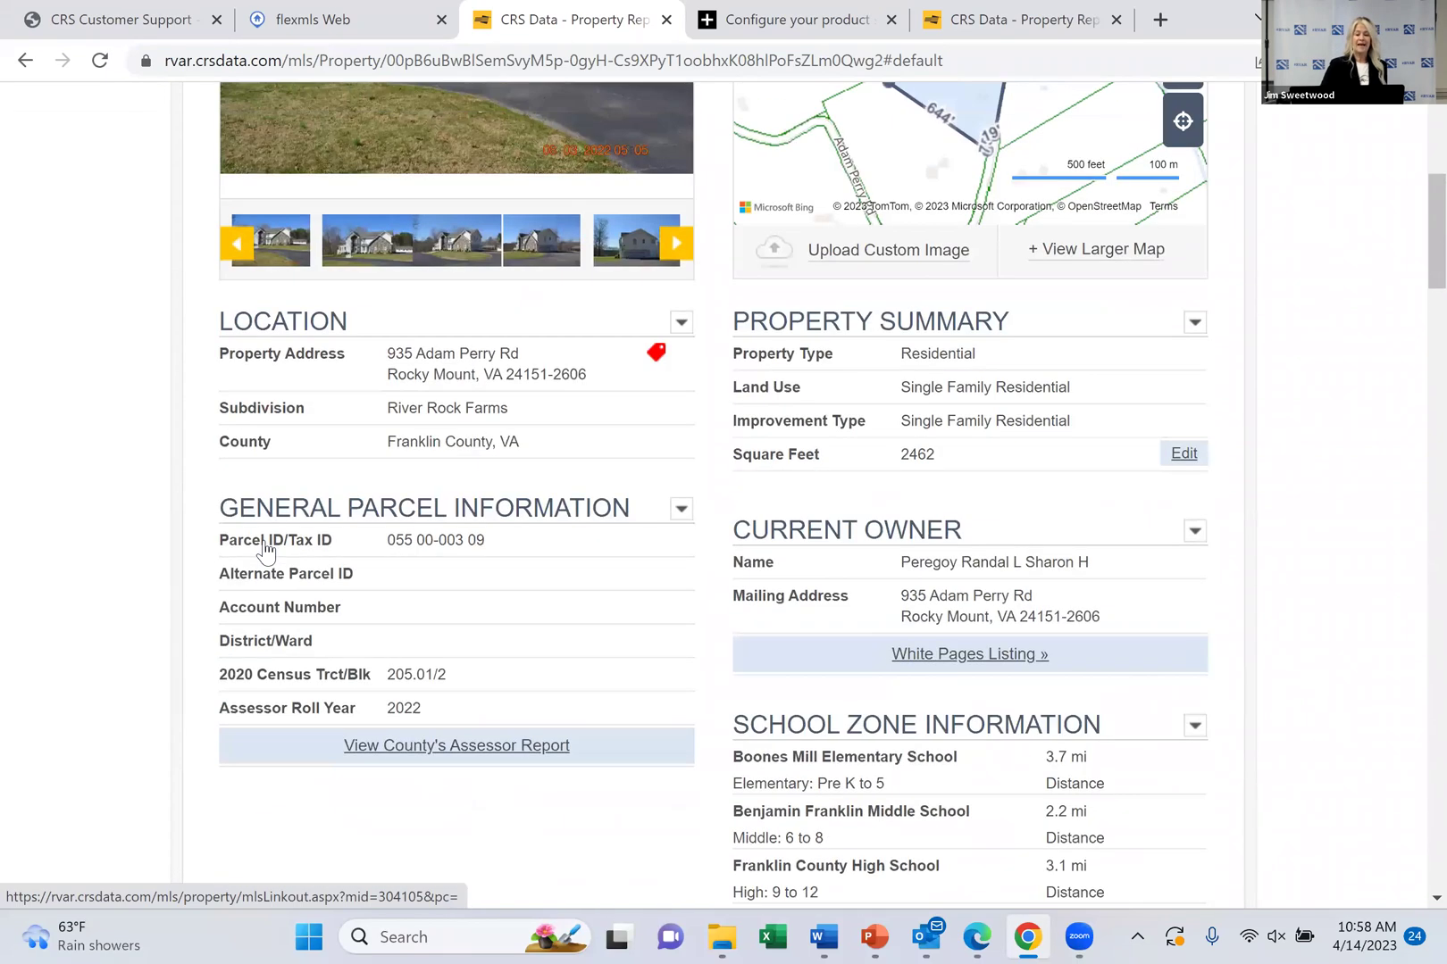
scroll(264, 549, "up", 5)
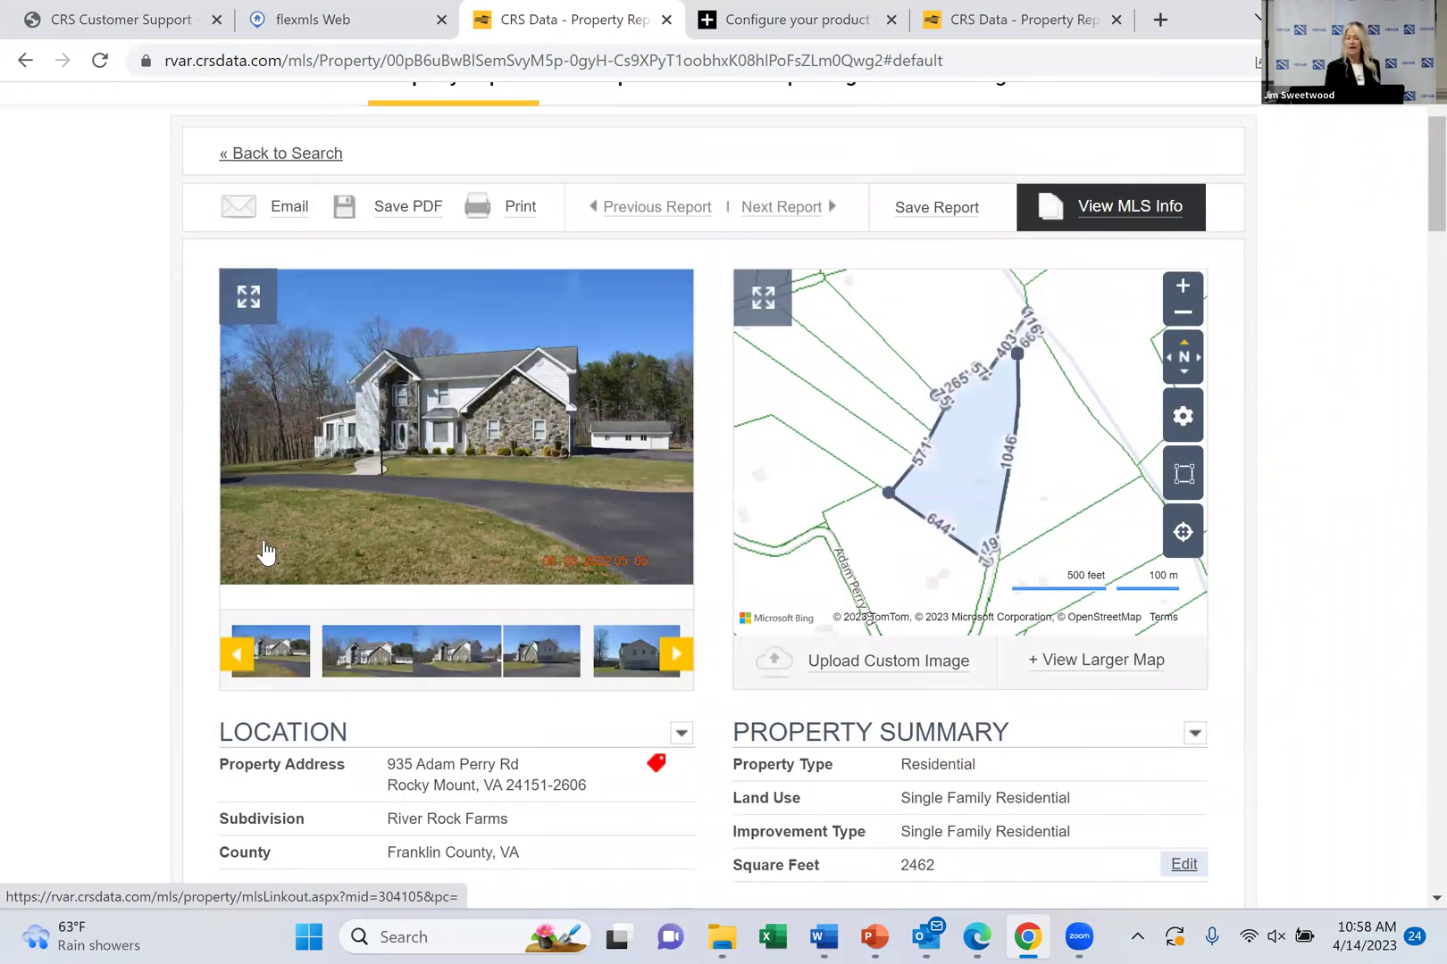
left_click(1089, 661)
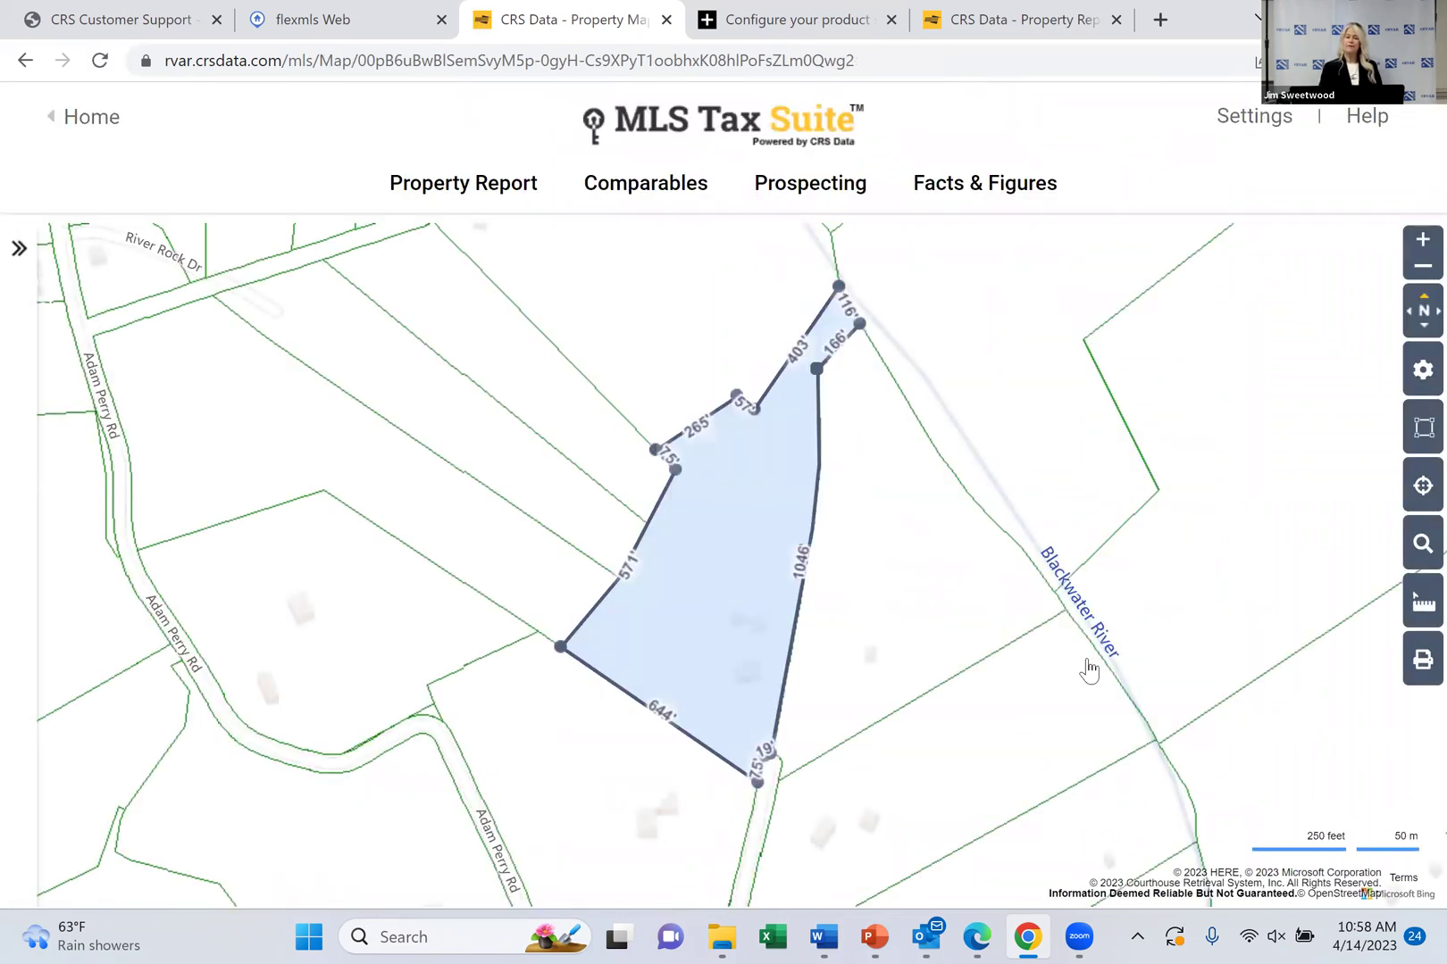
left_click(1421, 267)
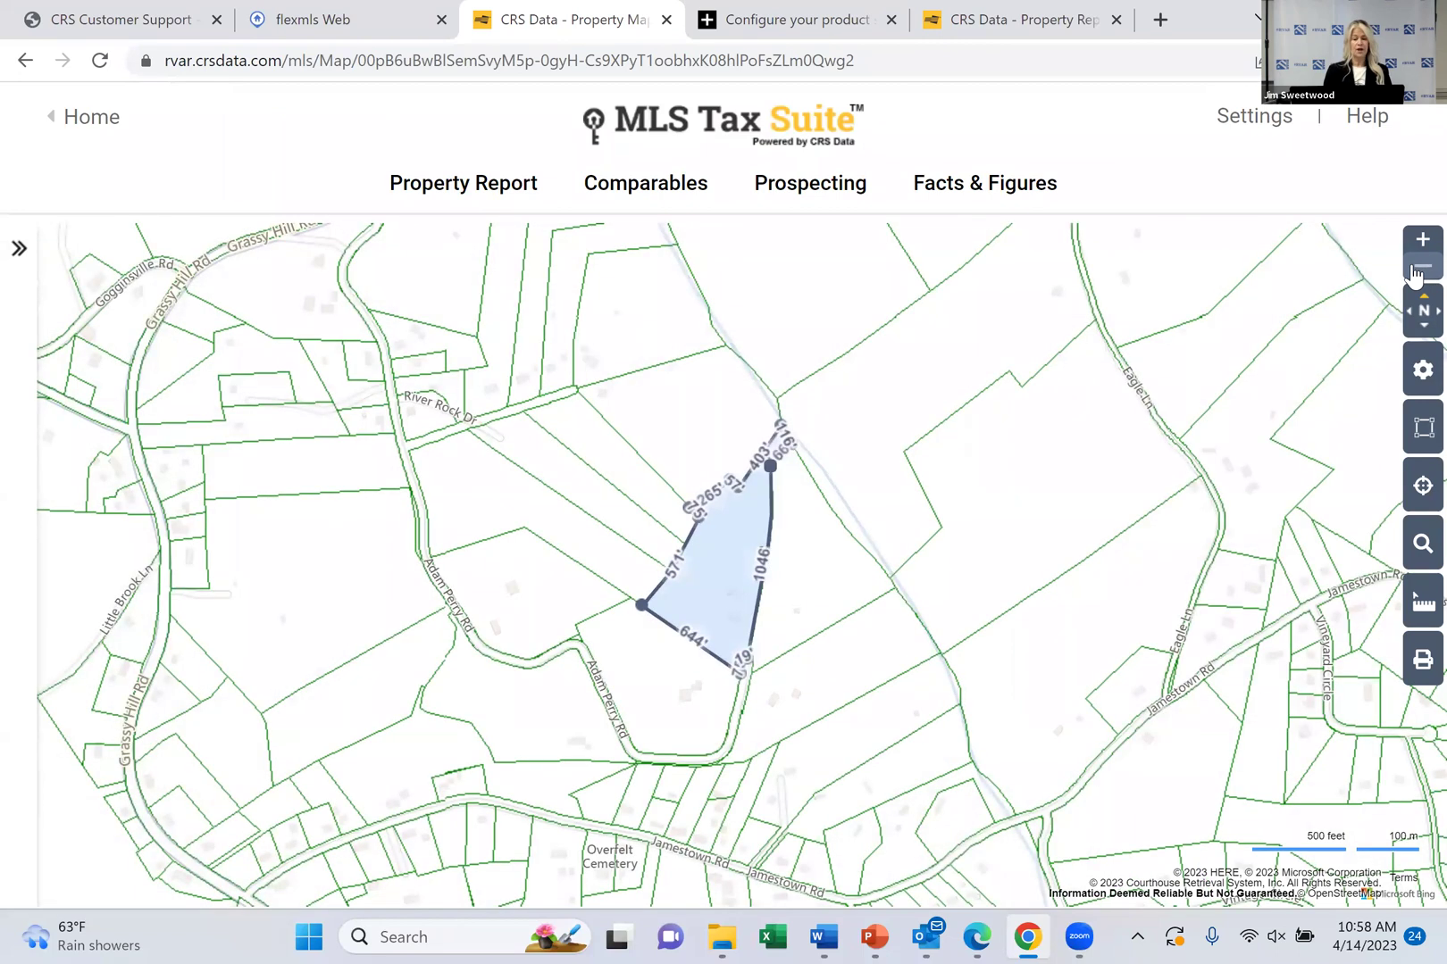
left_click(944, 369)
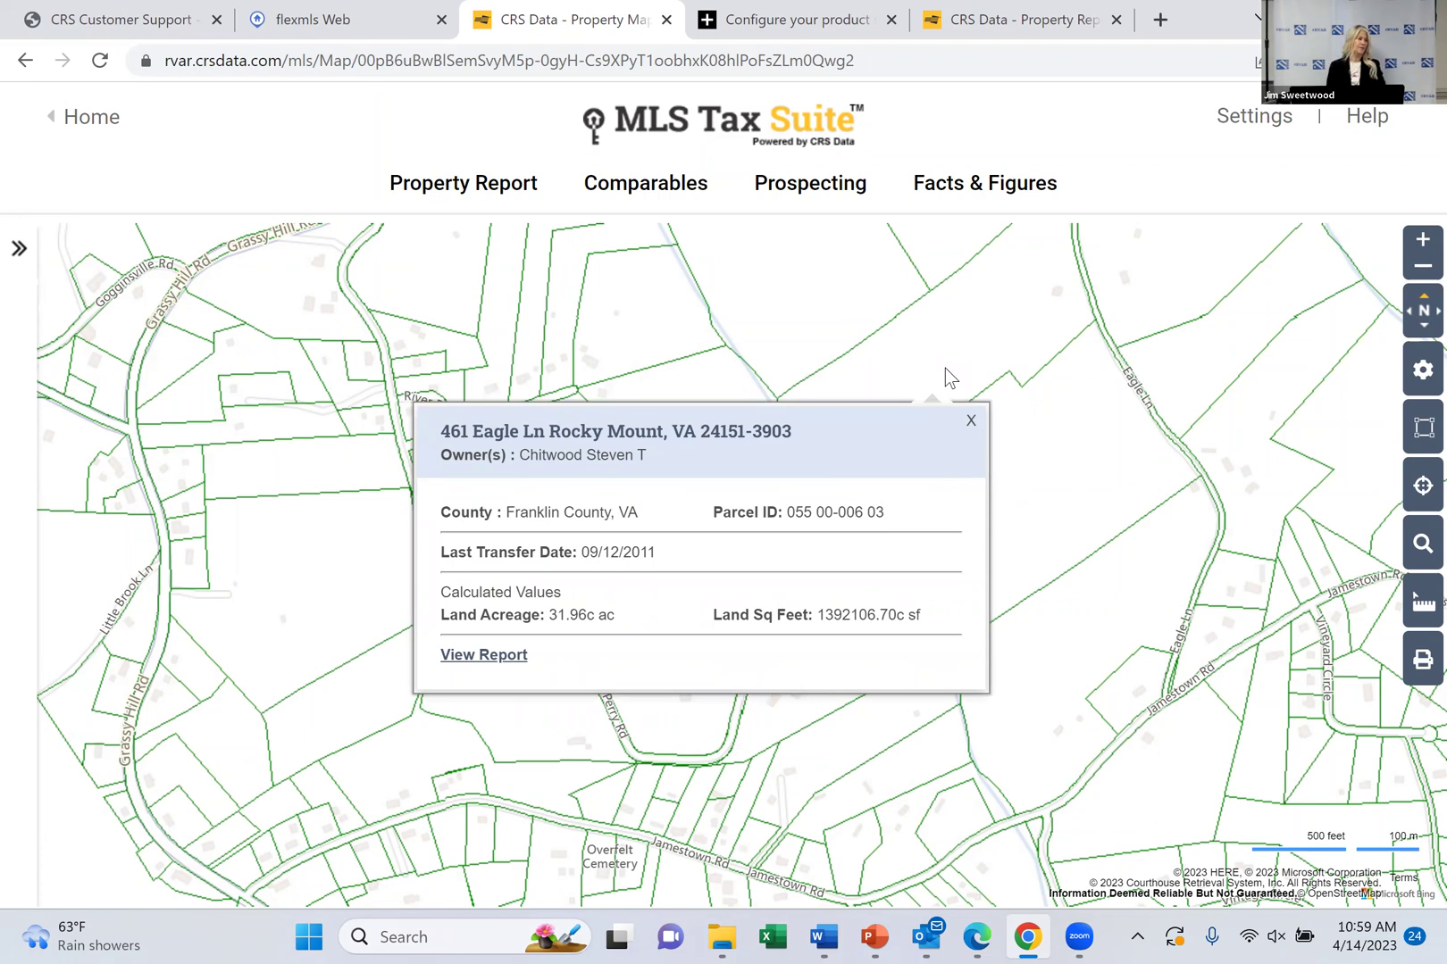
left_click(676, 284)
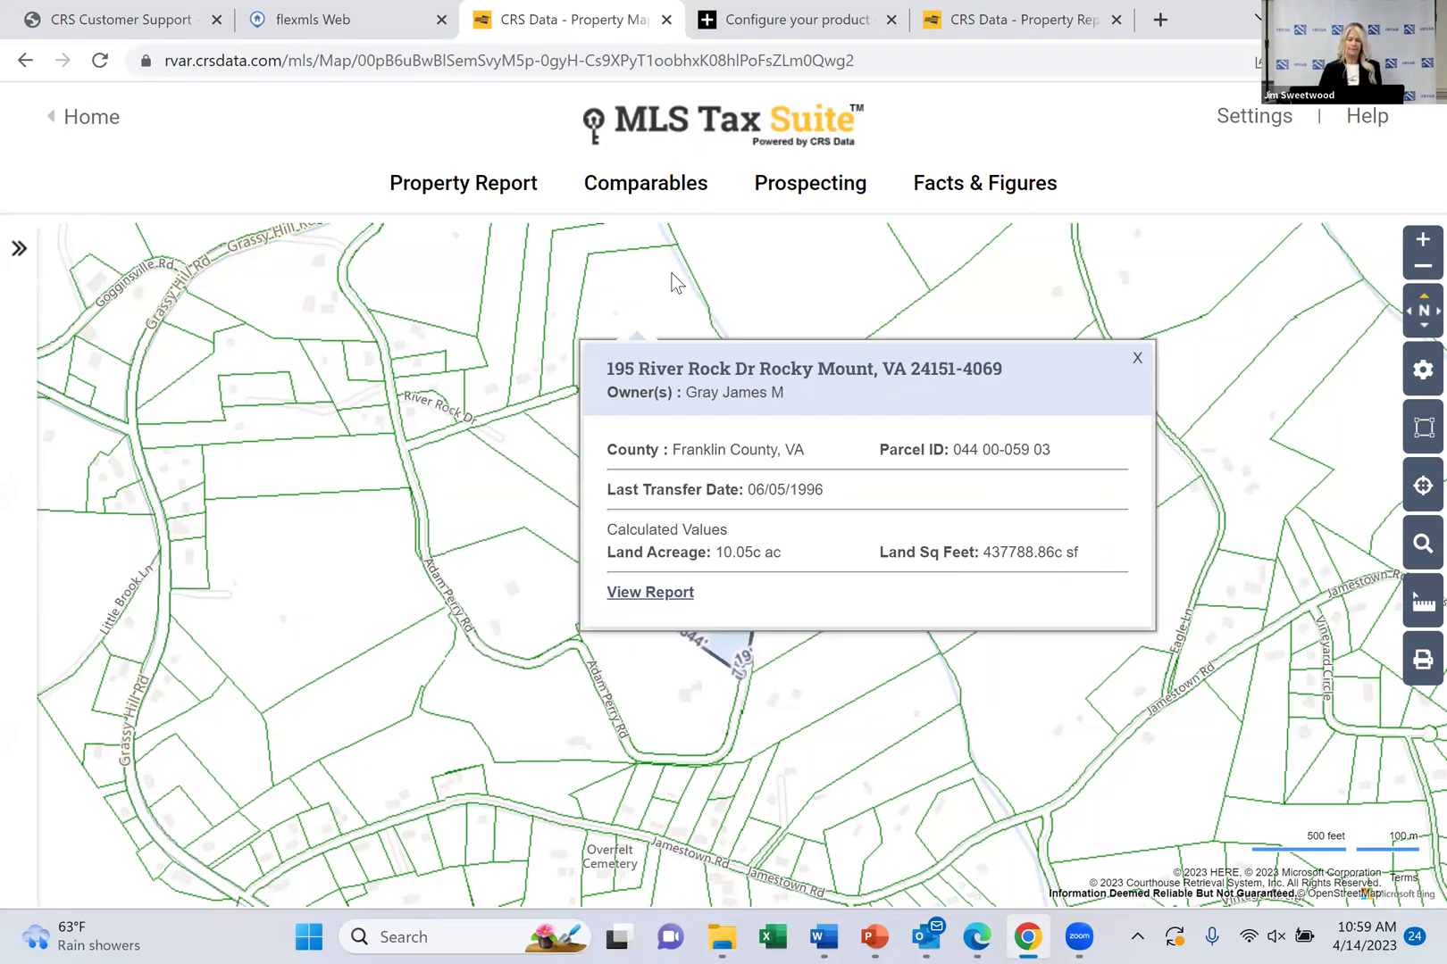
Zoom out to the wider Gogginsville neighbourhood and bring up the search-area shape choices
left_click(1420, 249)
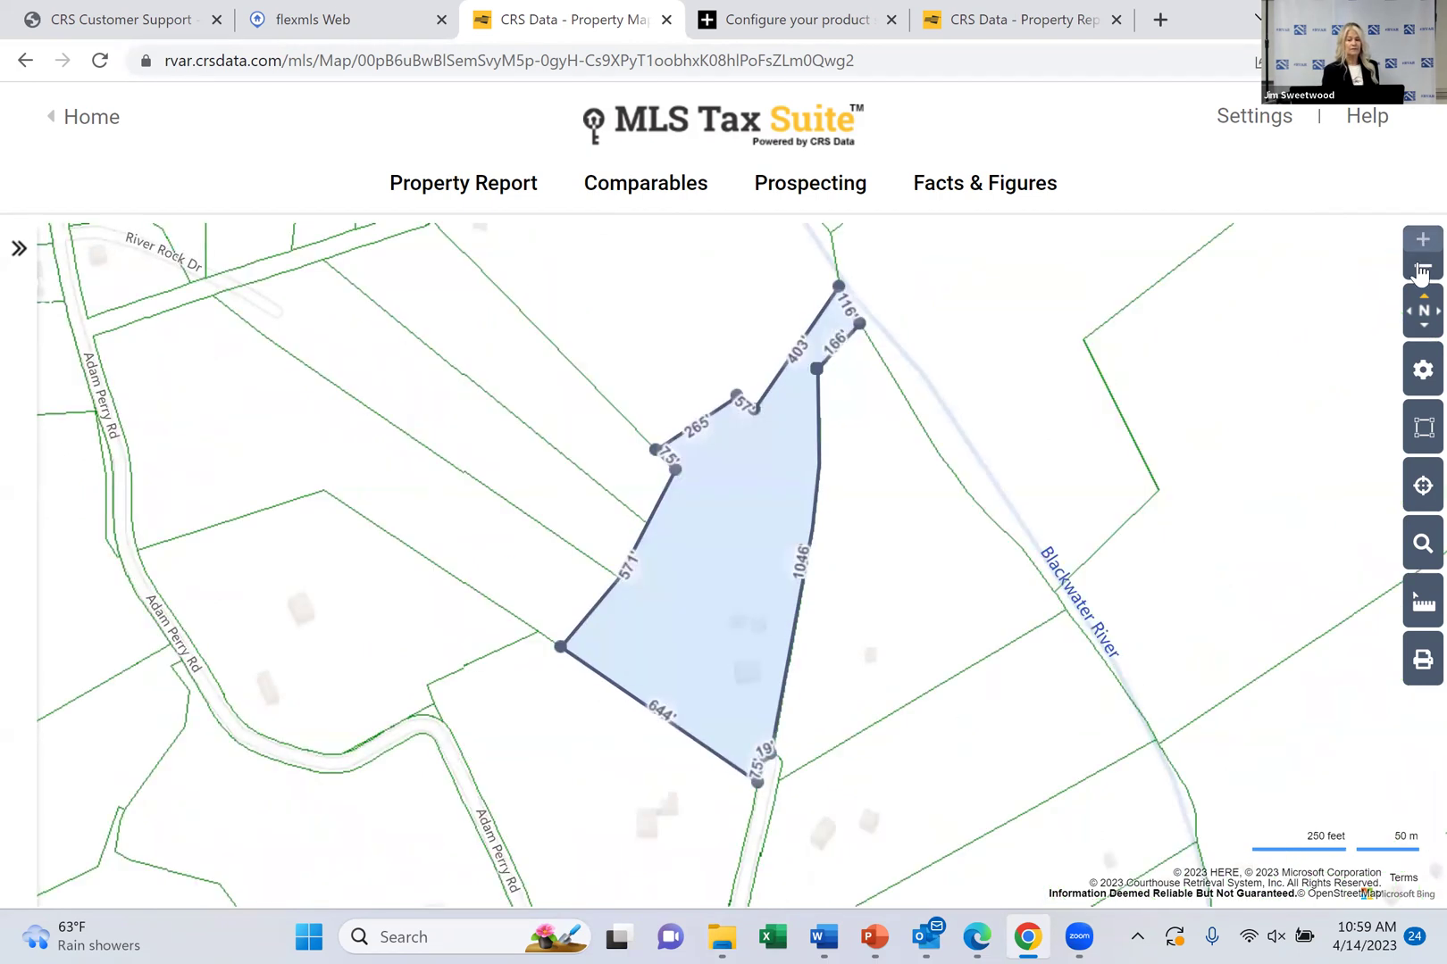
left_click(1419, 273)
left_click(1419, 277)
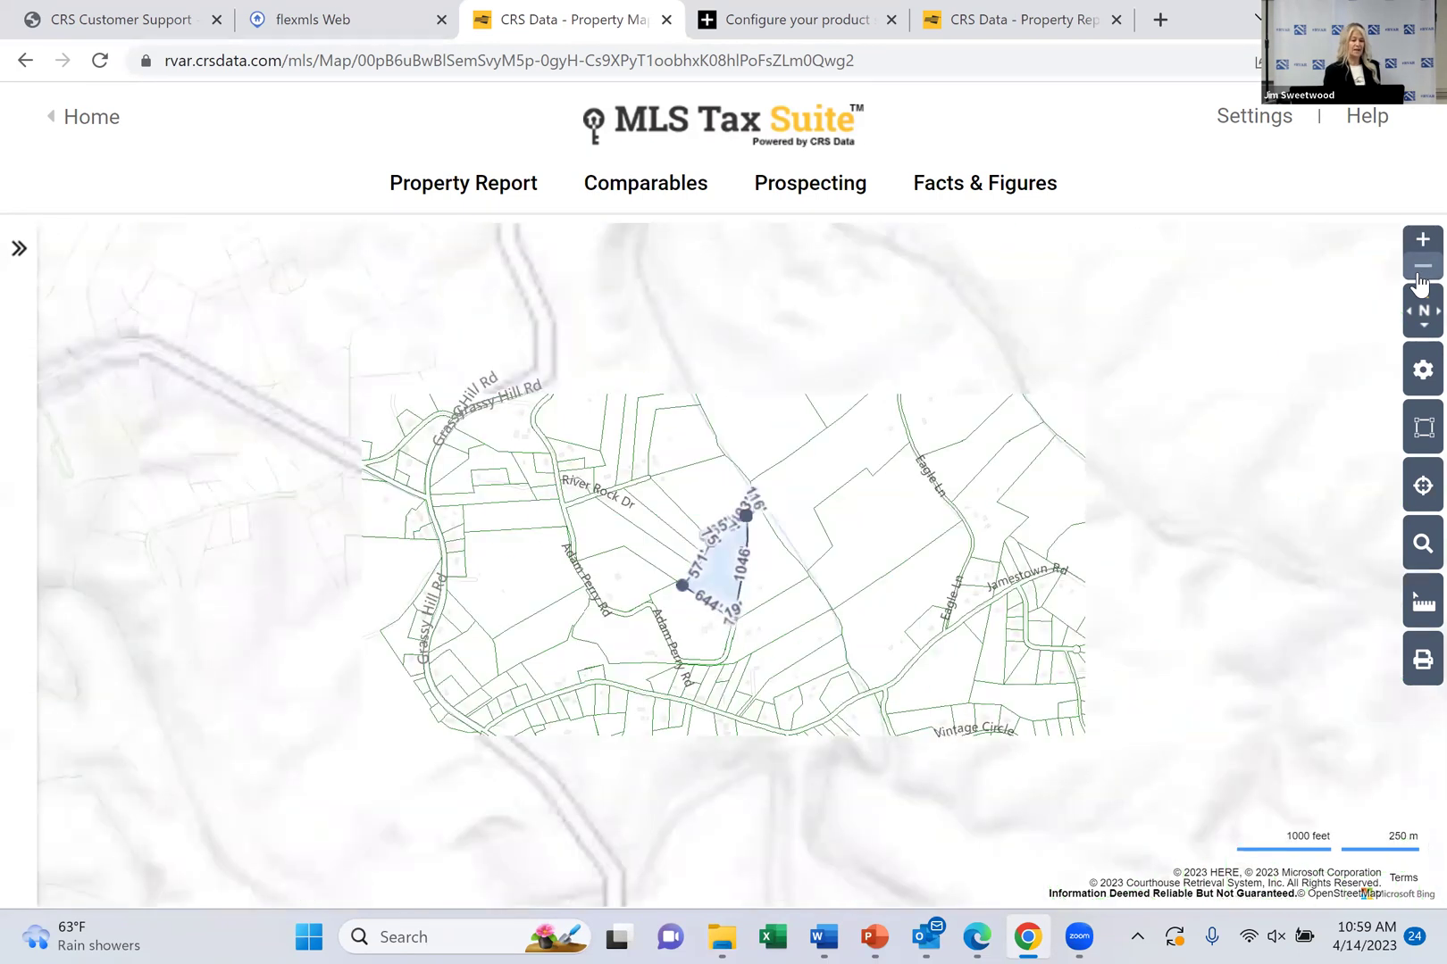
left_click(1421, 370)
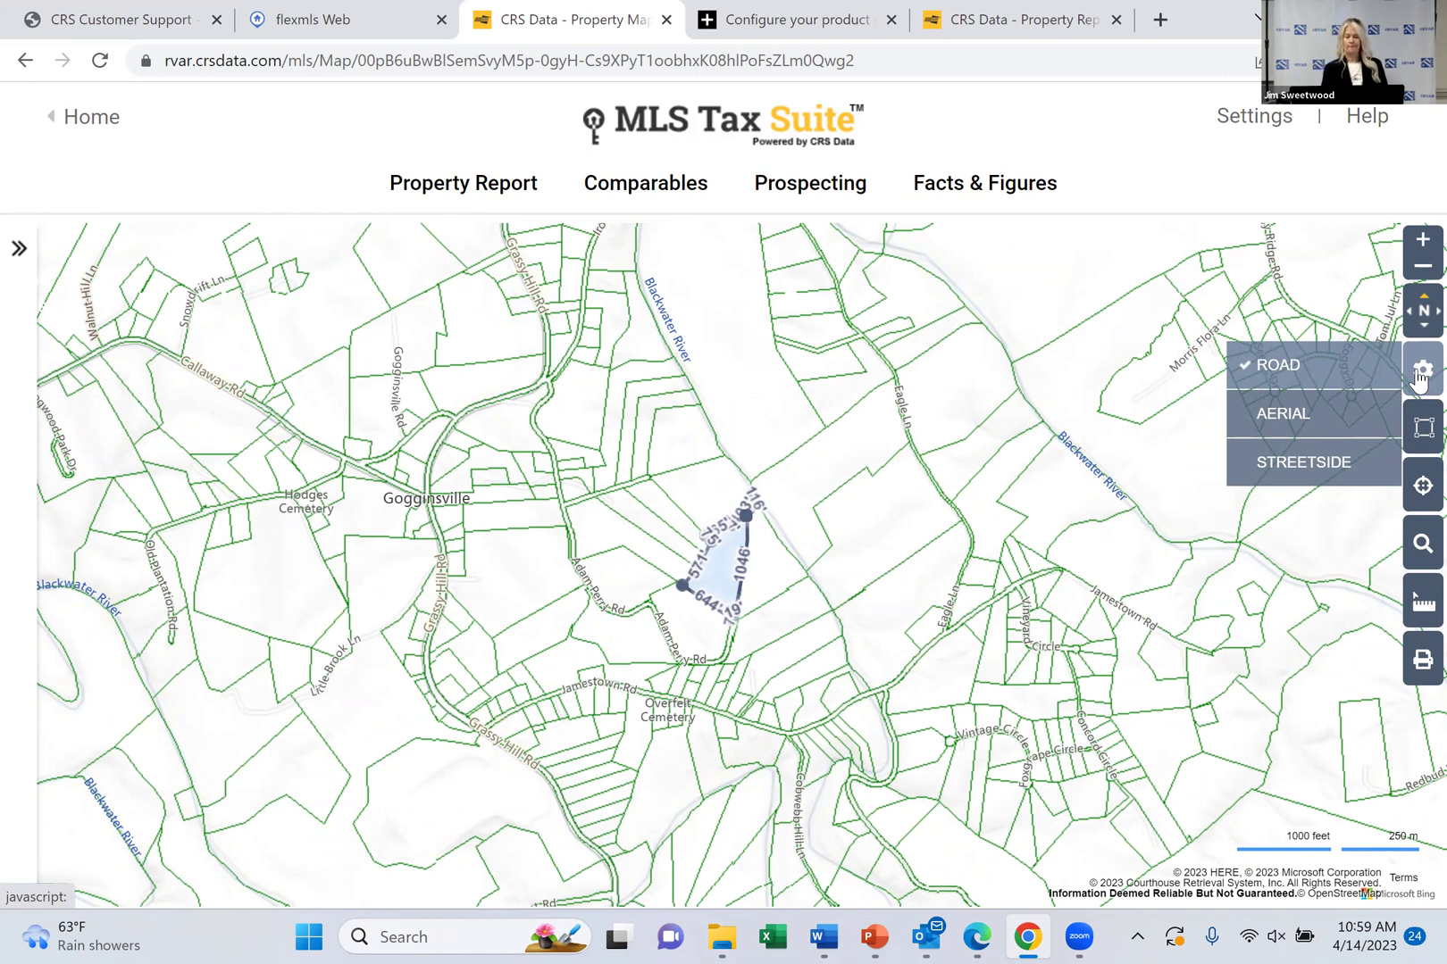
mouse_move(1420, 433)
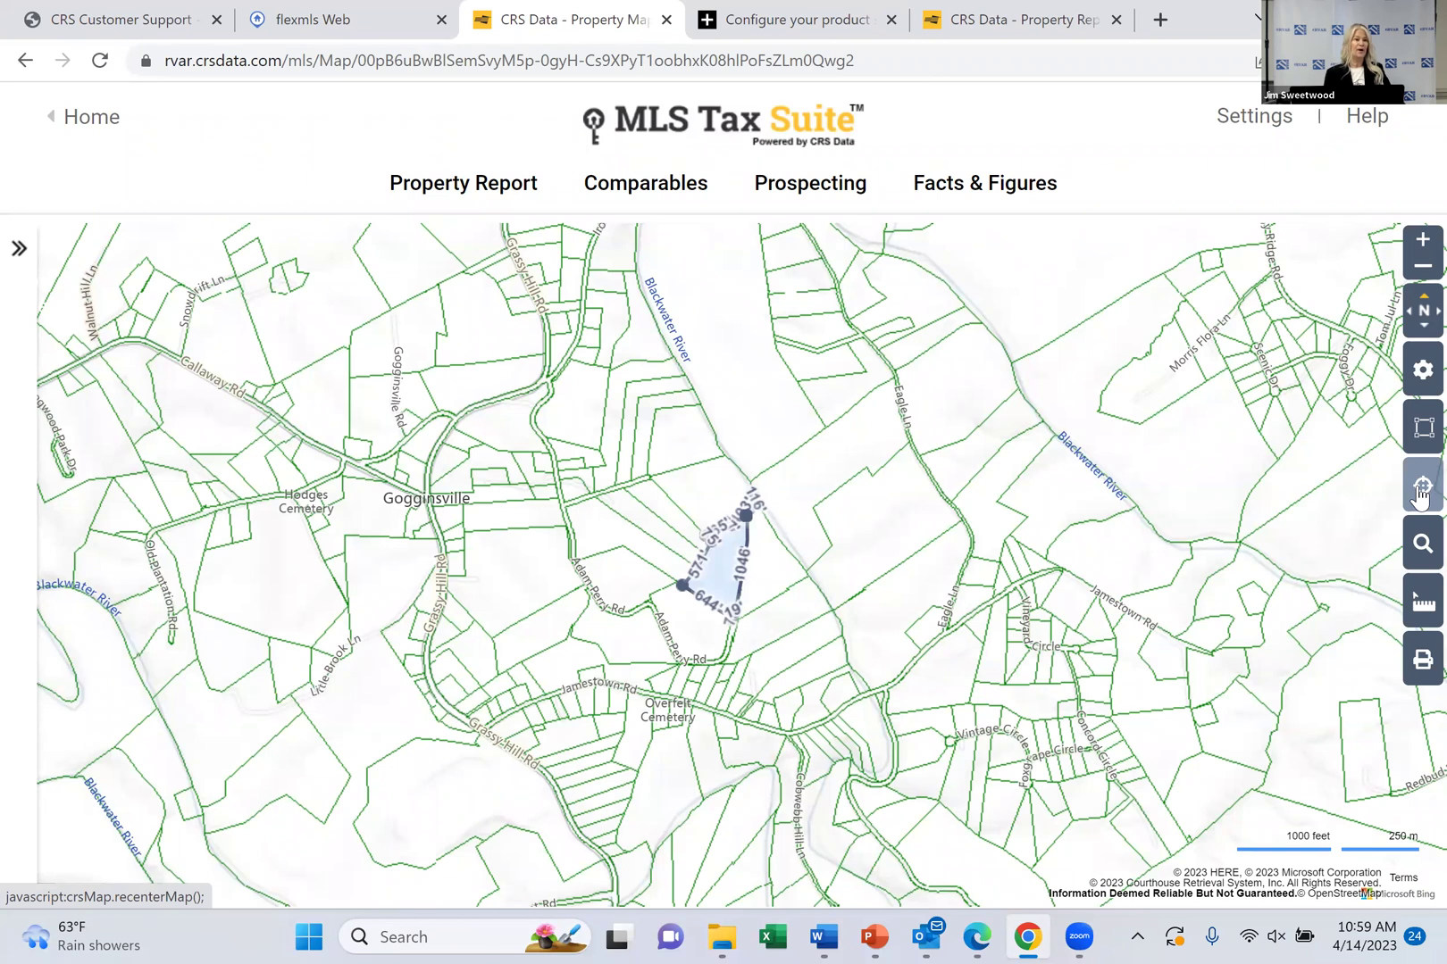
left_click(1422, 546)
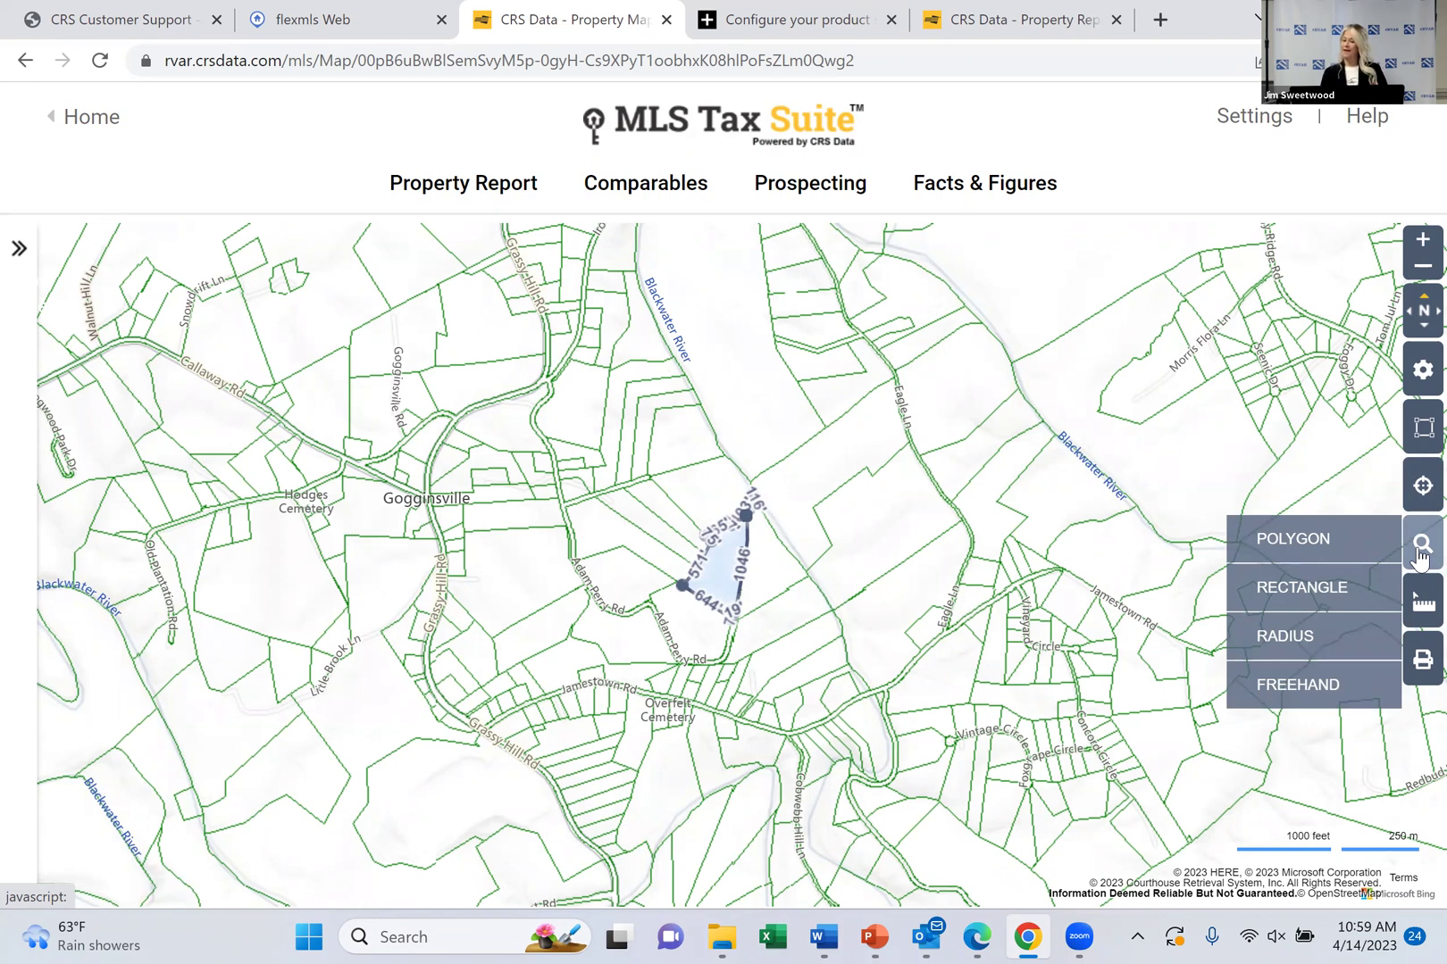
Draw a five-corner polygon search area around the parcel from Grassy Hill Rd to Jamestown Rd
left_click(1340, 558)
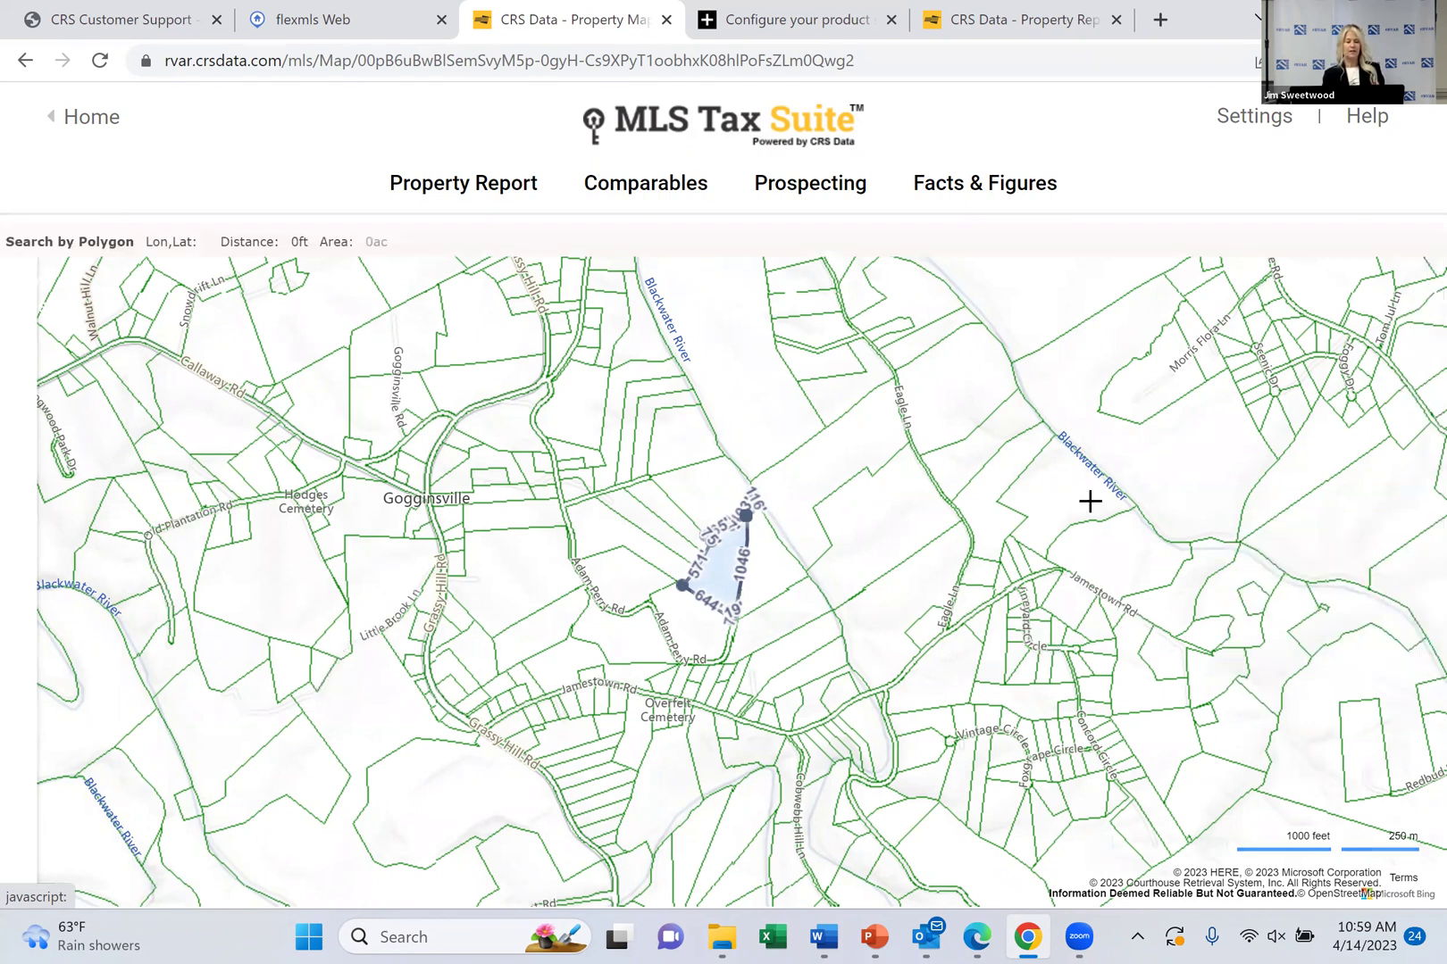
left_click(570, 342)
left_click(695, 380)
left_click(821, 607)
left_click(616, 683)
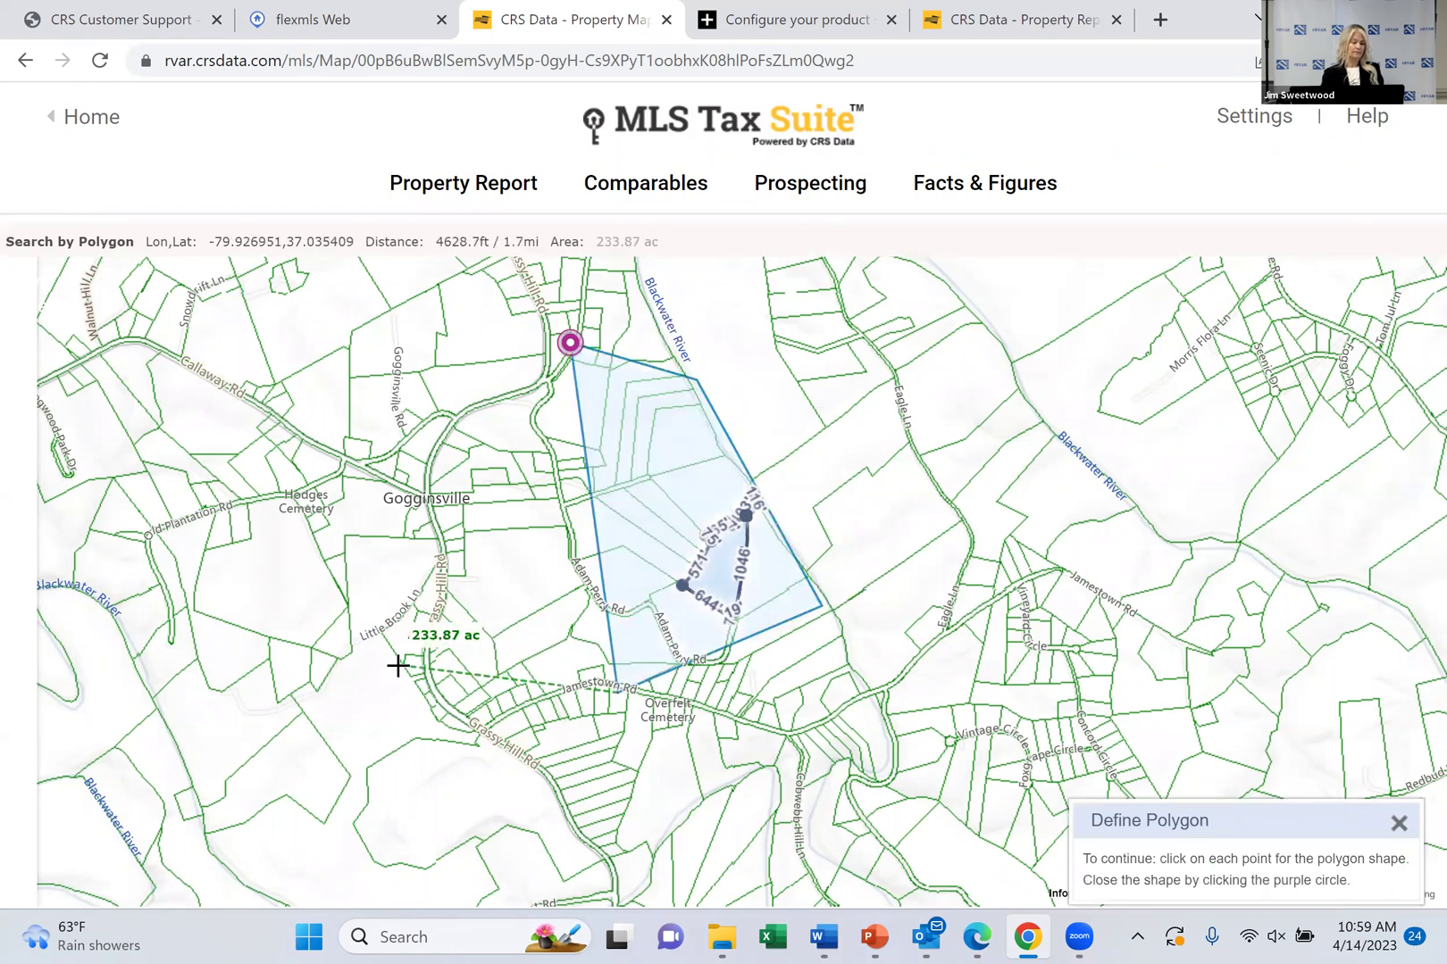
left_click(399, 665)
left_click(569, 342)
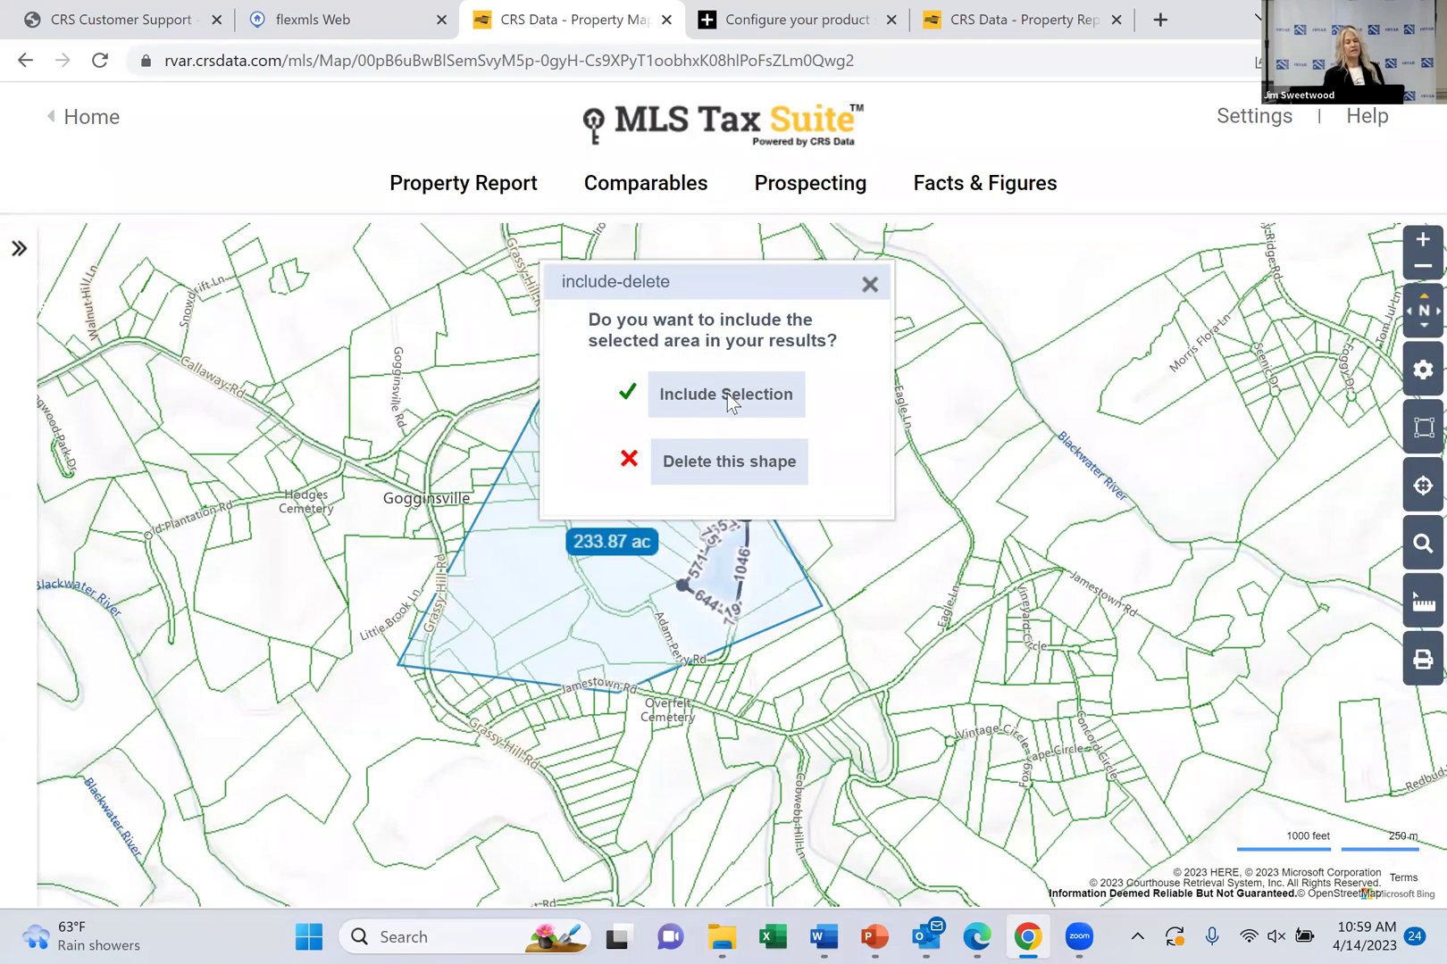
Include the polygon in the search (57 results), then delete the 233.87 ac shape
left_click(727, 393)
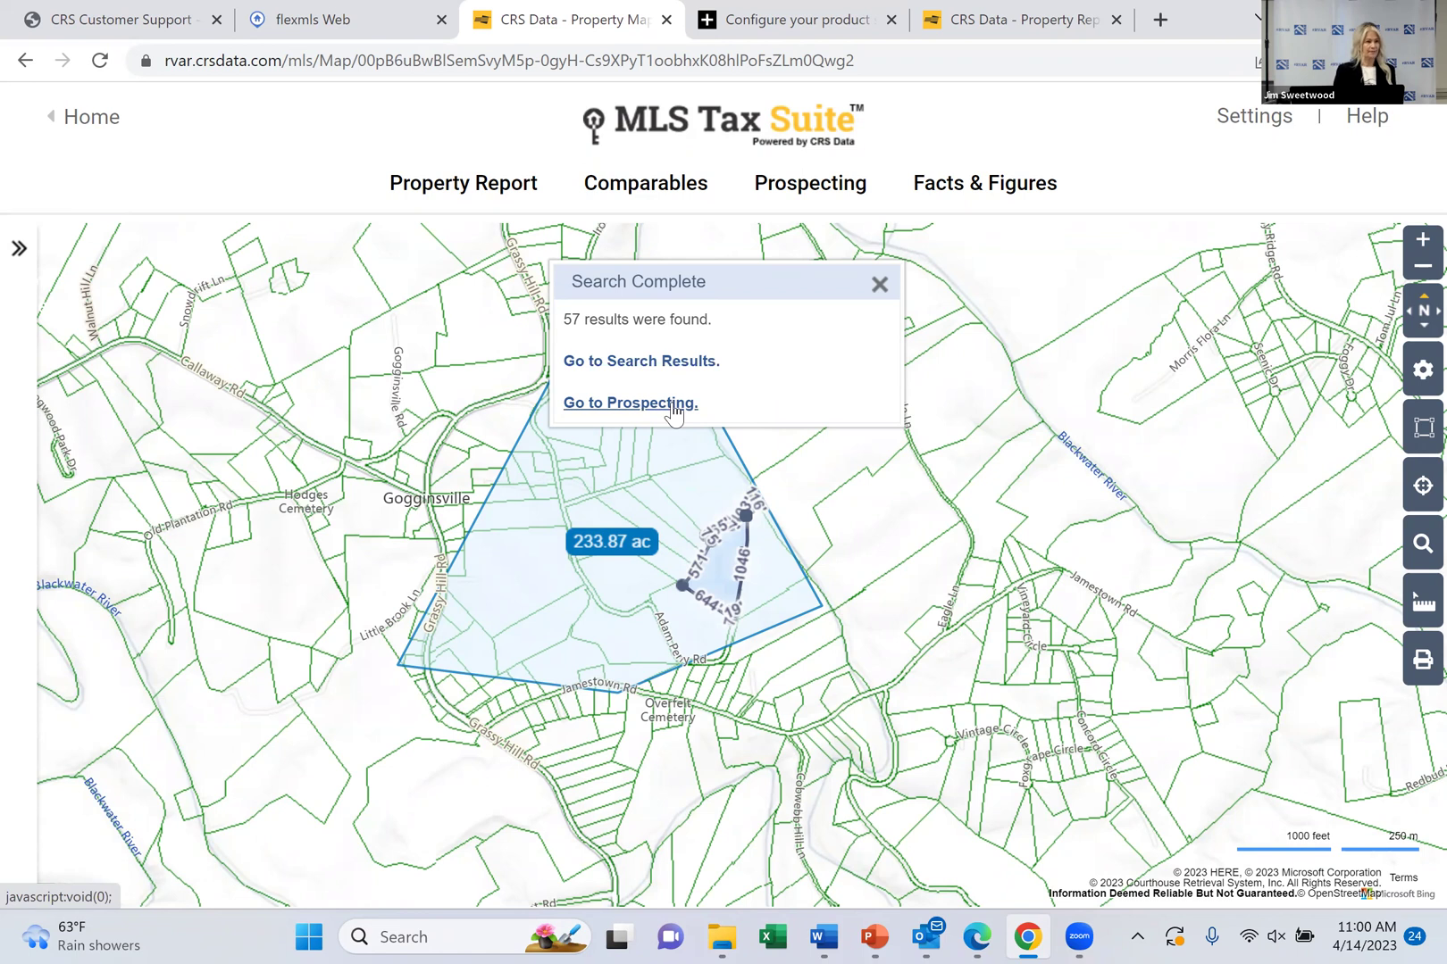
left_click(878, 285)
left_click(606, 542)
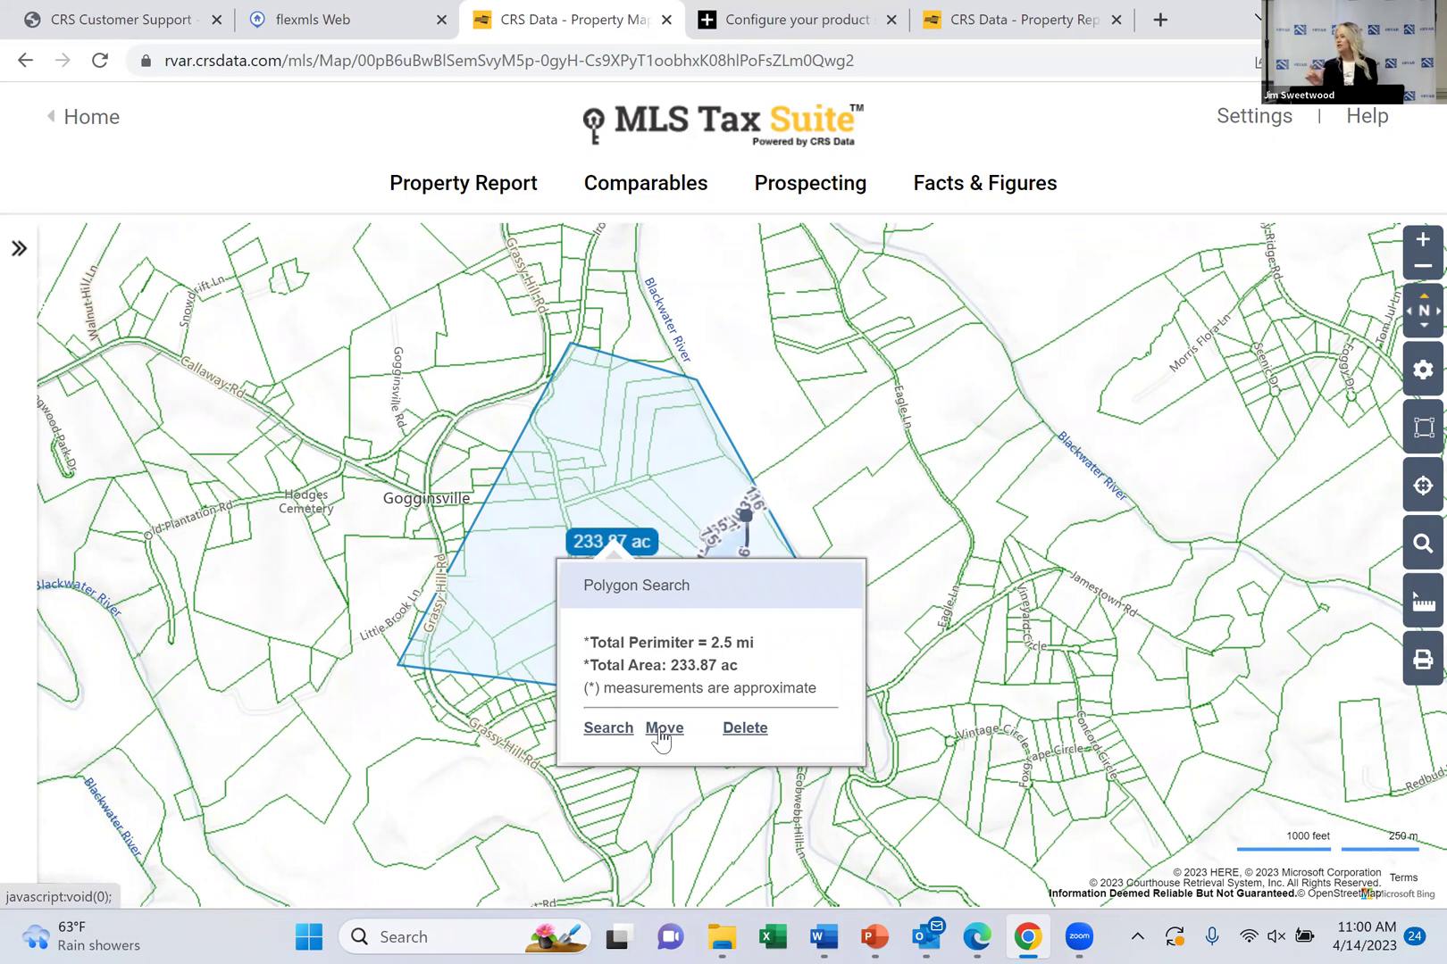
left_click(746, 729)
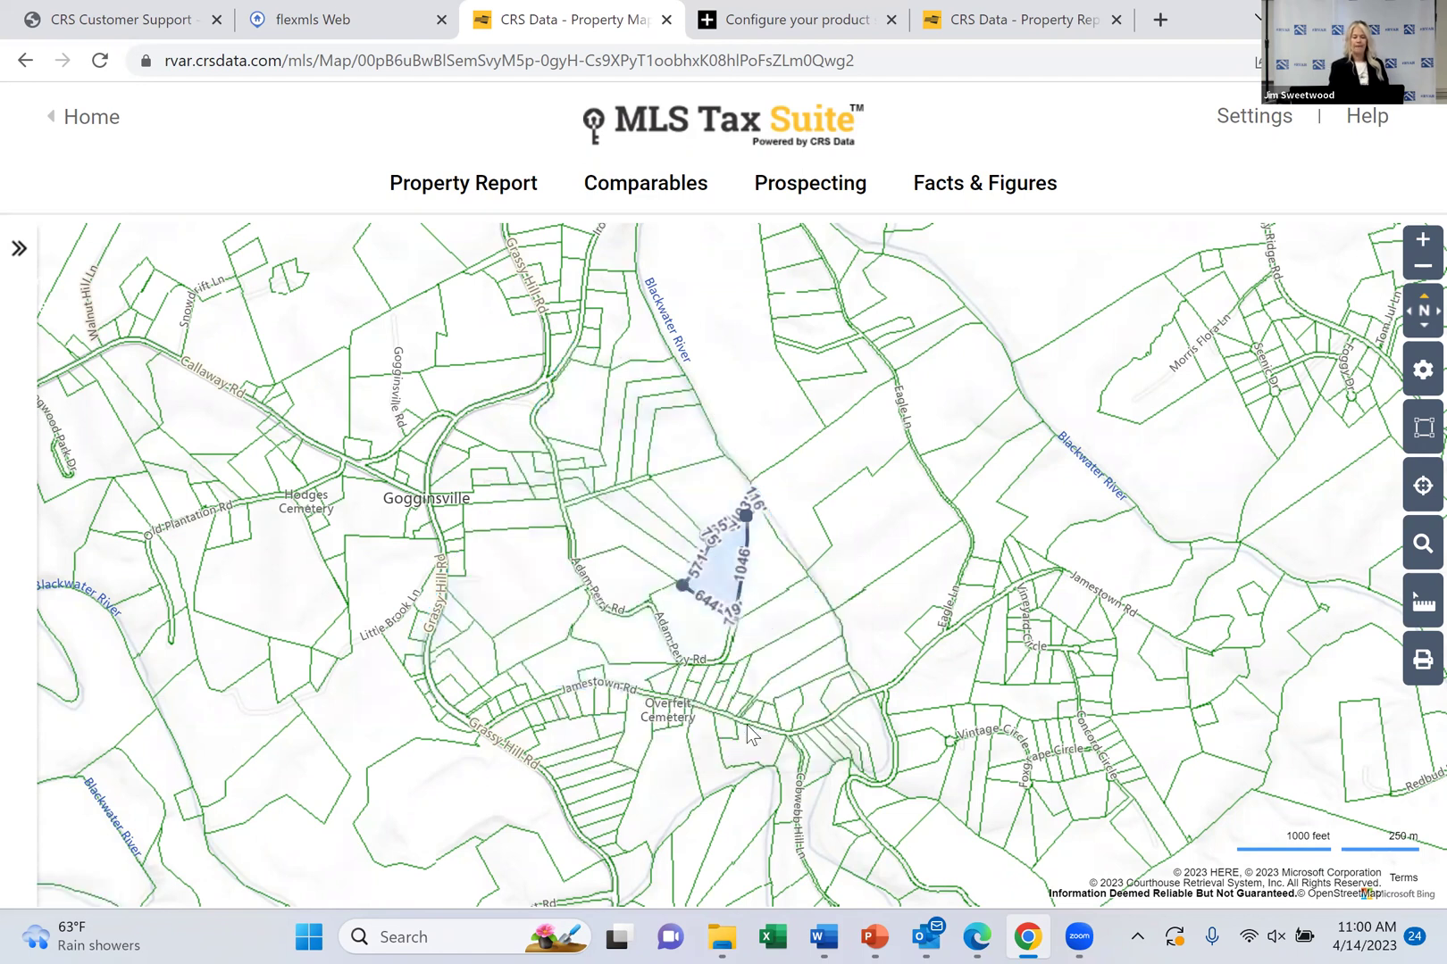
Measure the dimensions of the 27.40 ac parcel and the larger parcel east of it
left_click(1411, 616)
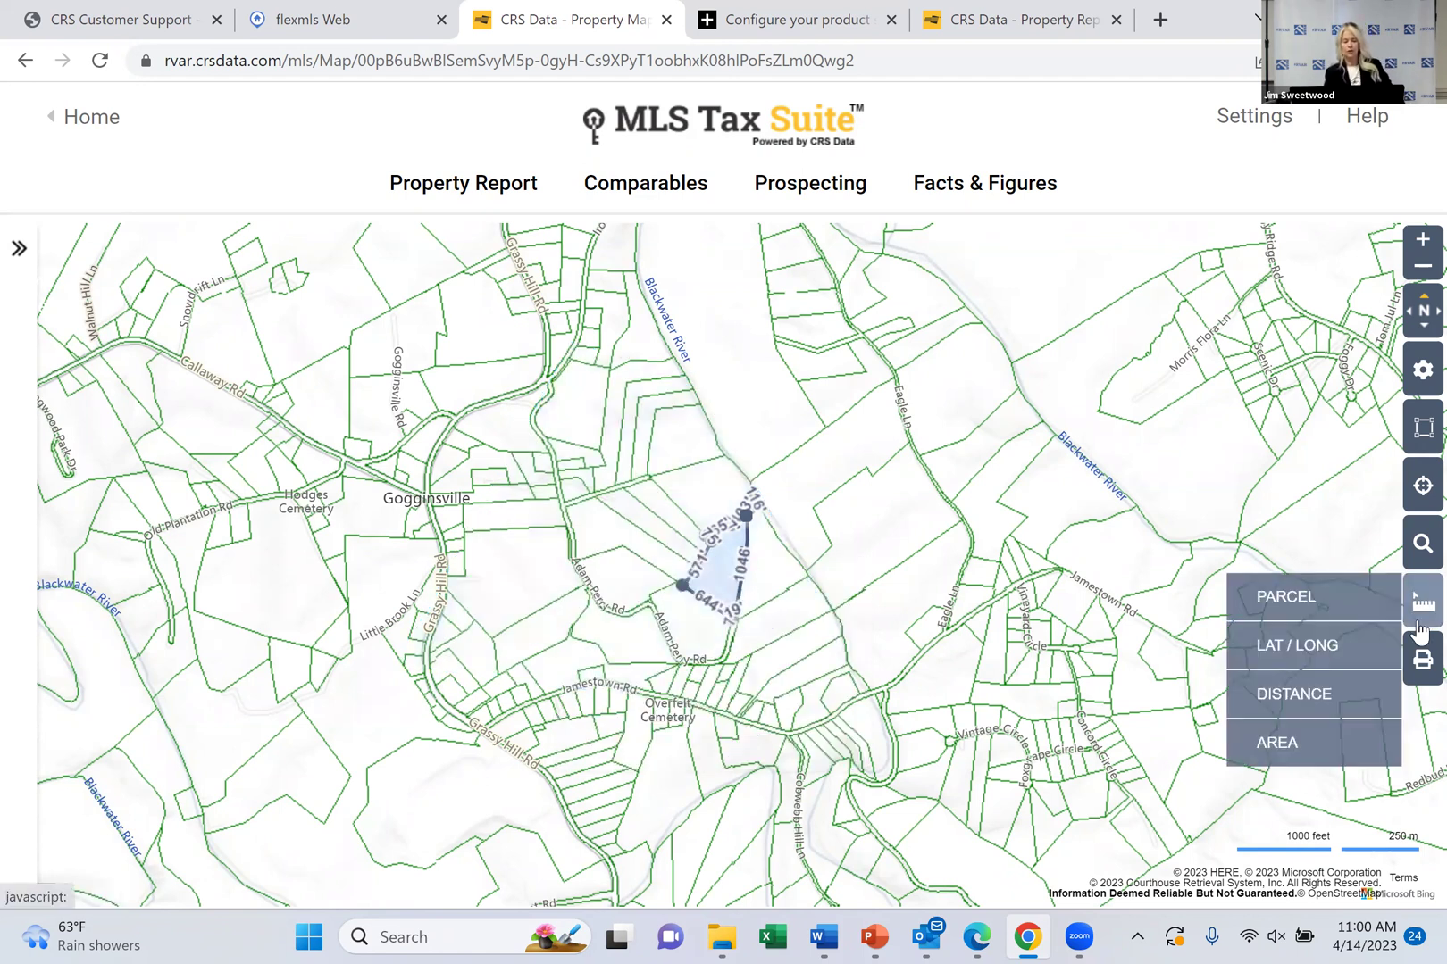
left_click(1295, 614)
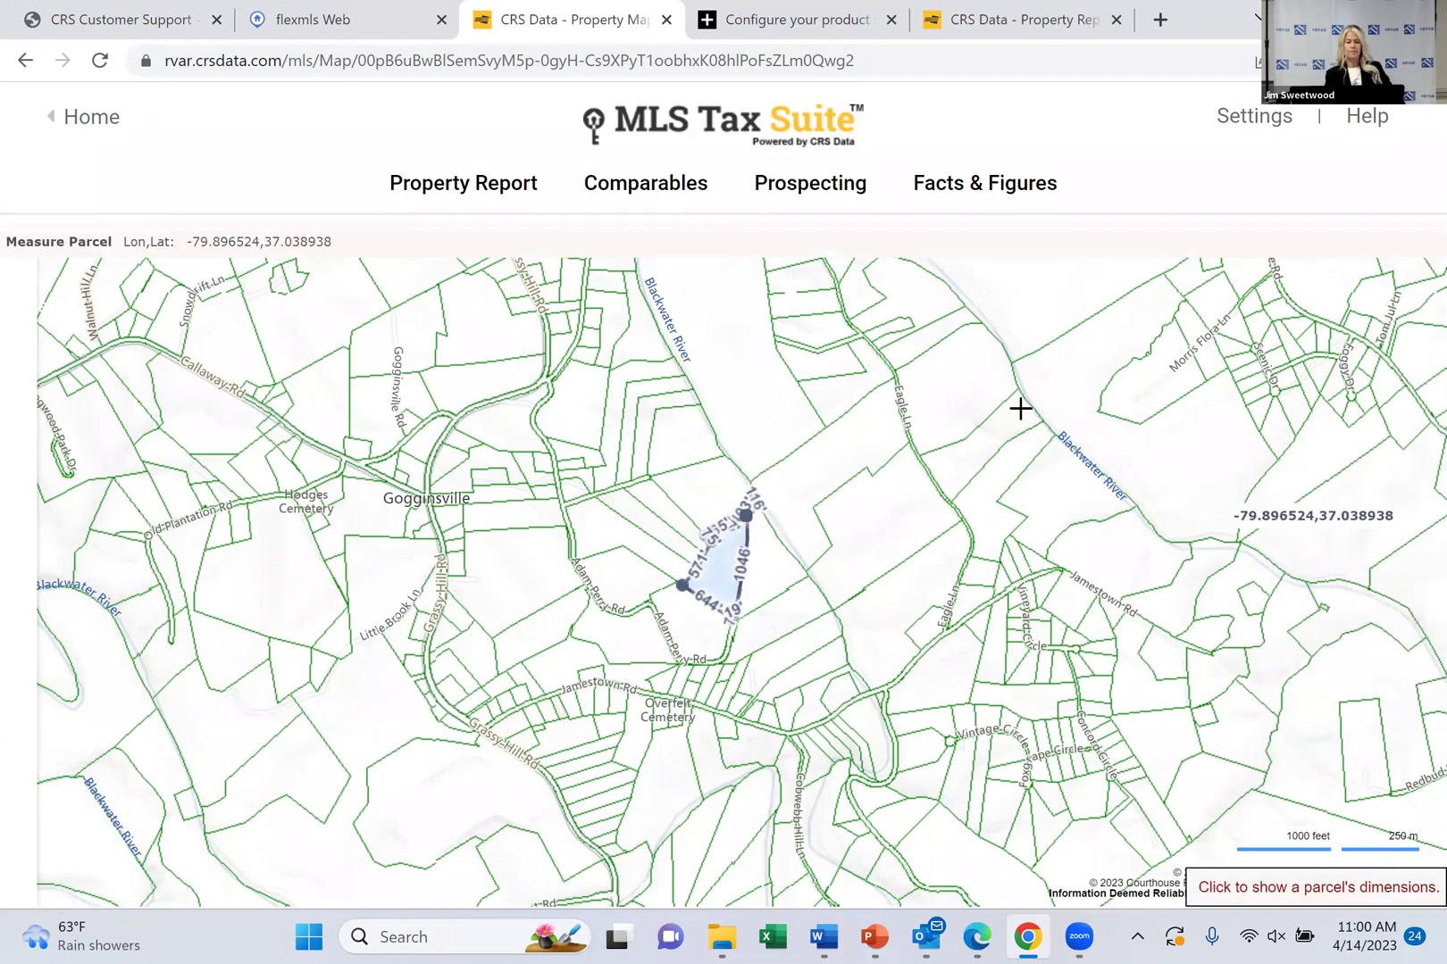
left_click(953, 391)
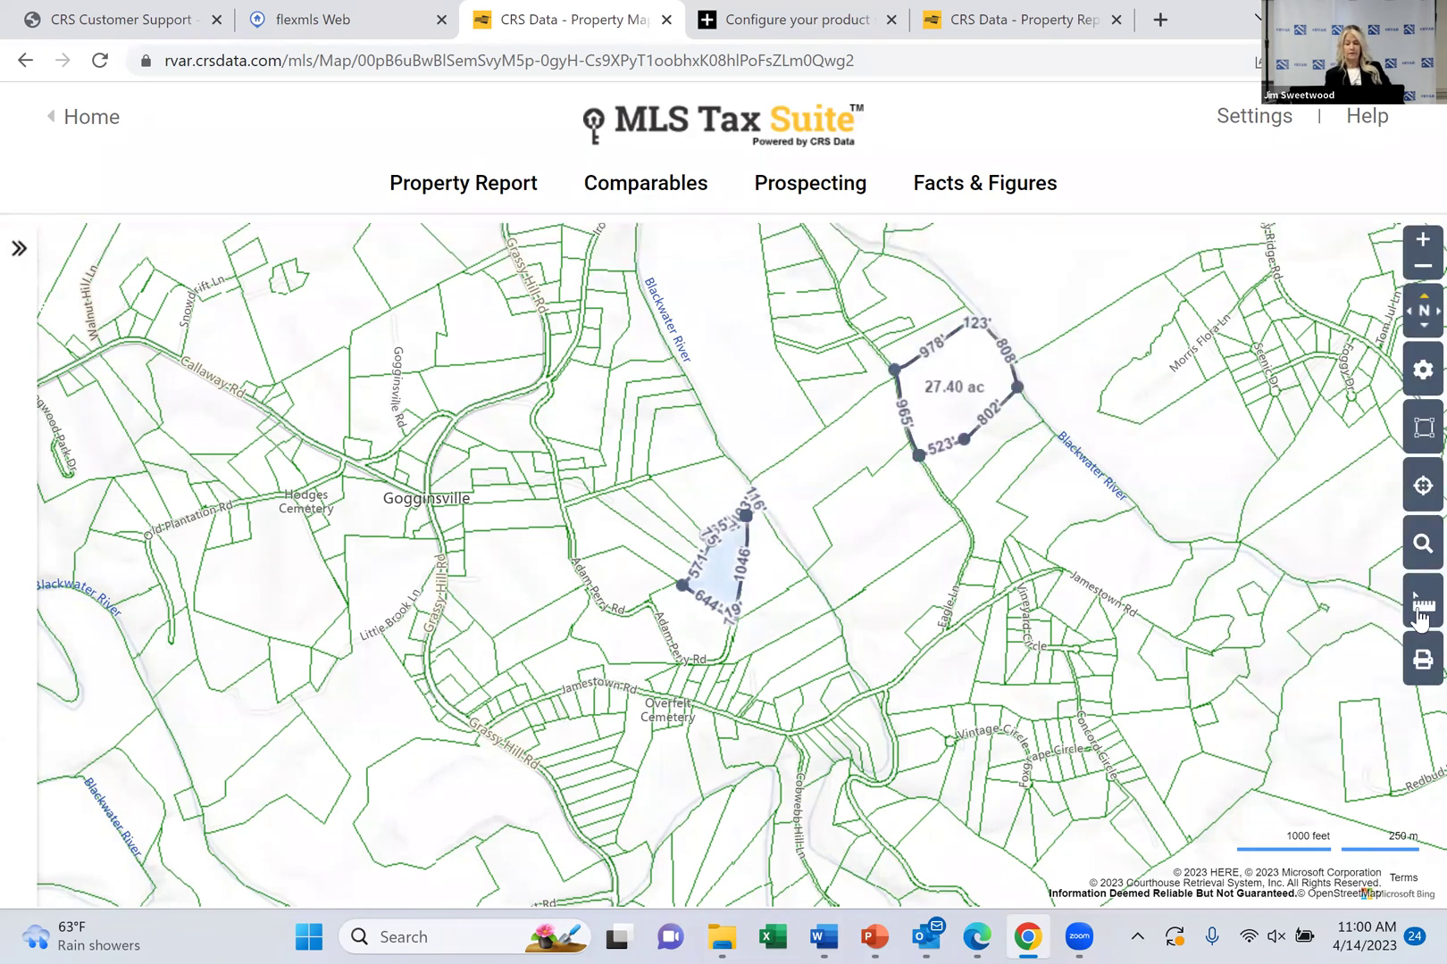
left_click(1420, 619)
left_click(1331, 606)
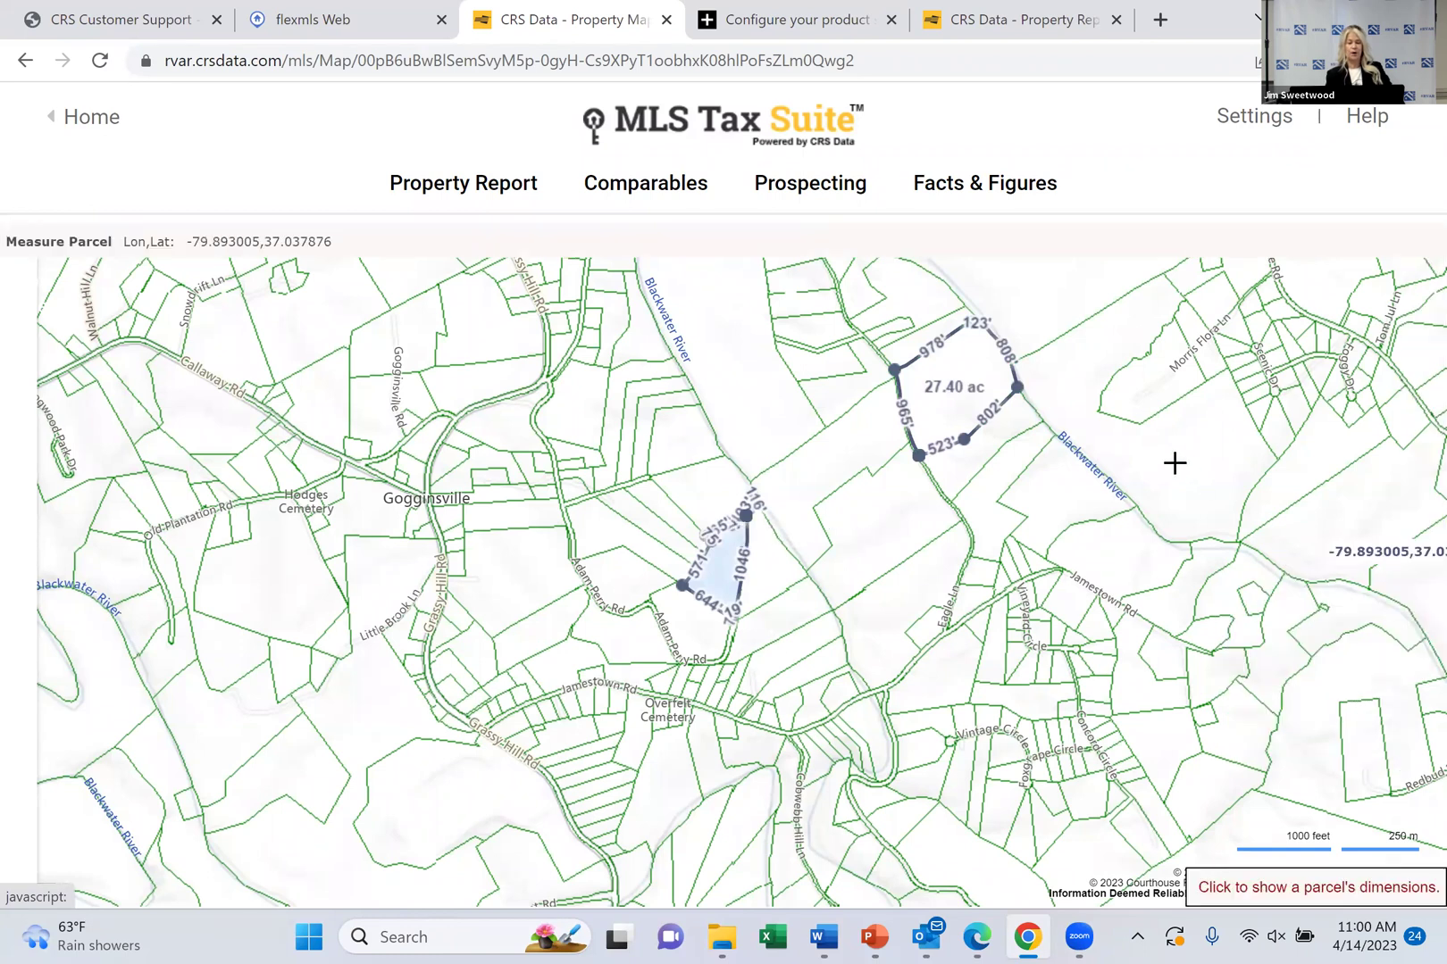
left_click(1174, 464)
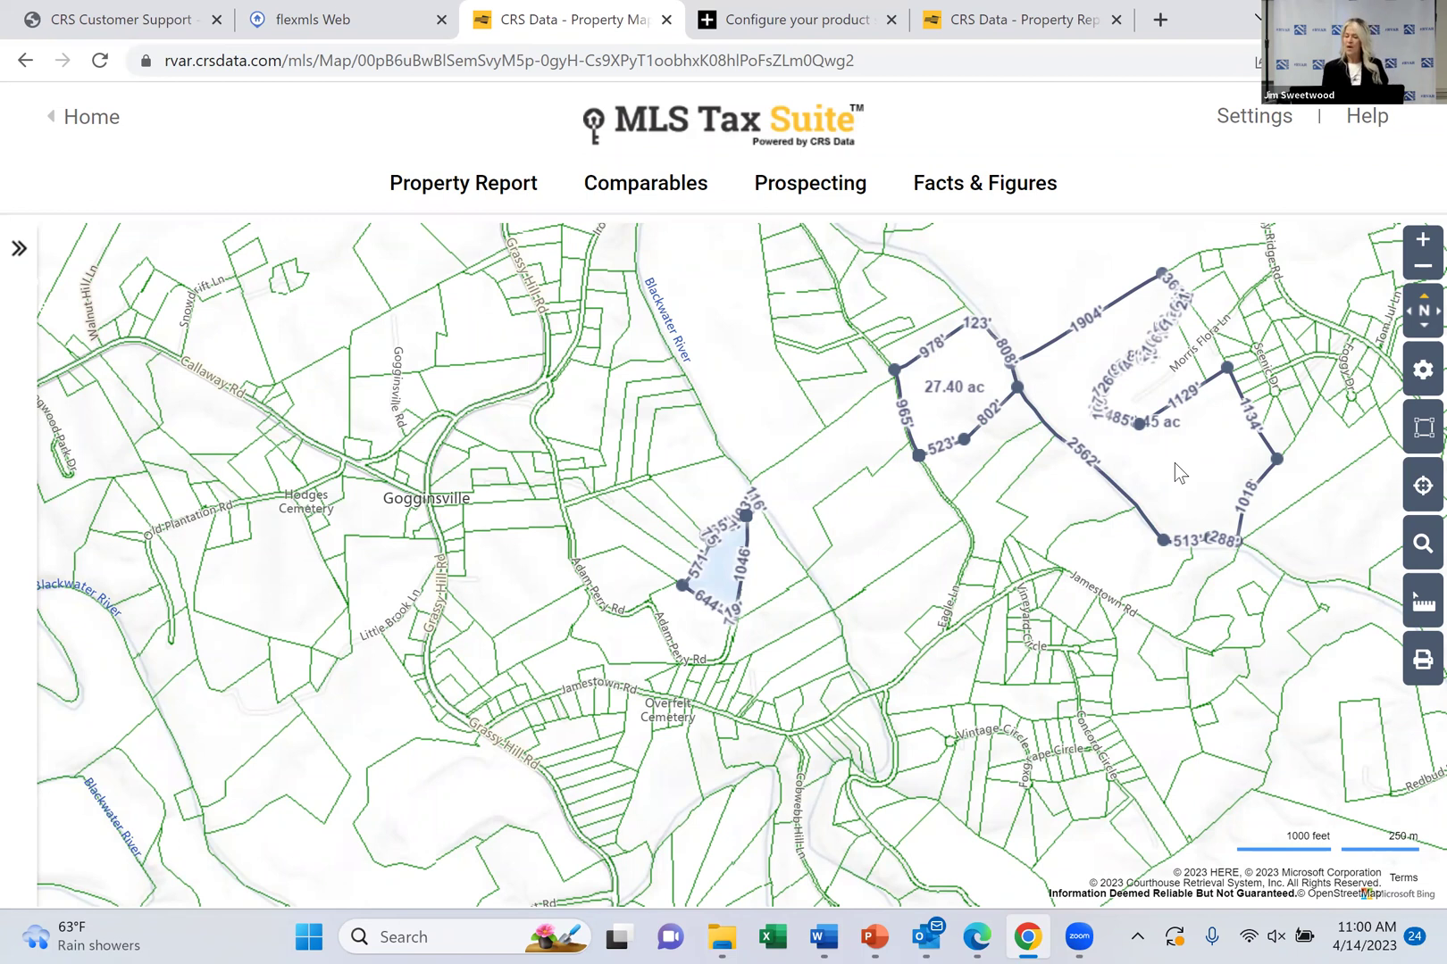
left_click(1420, 608)
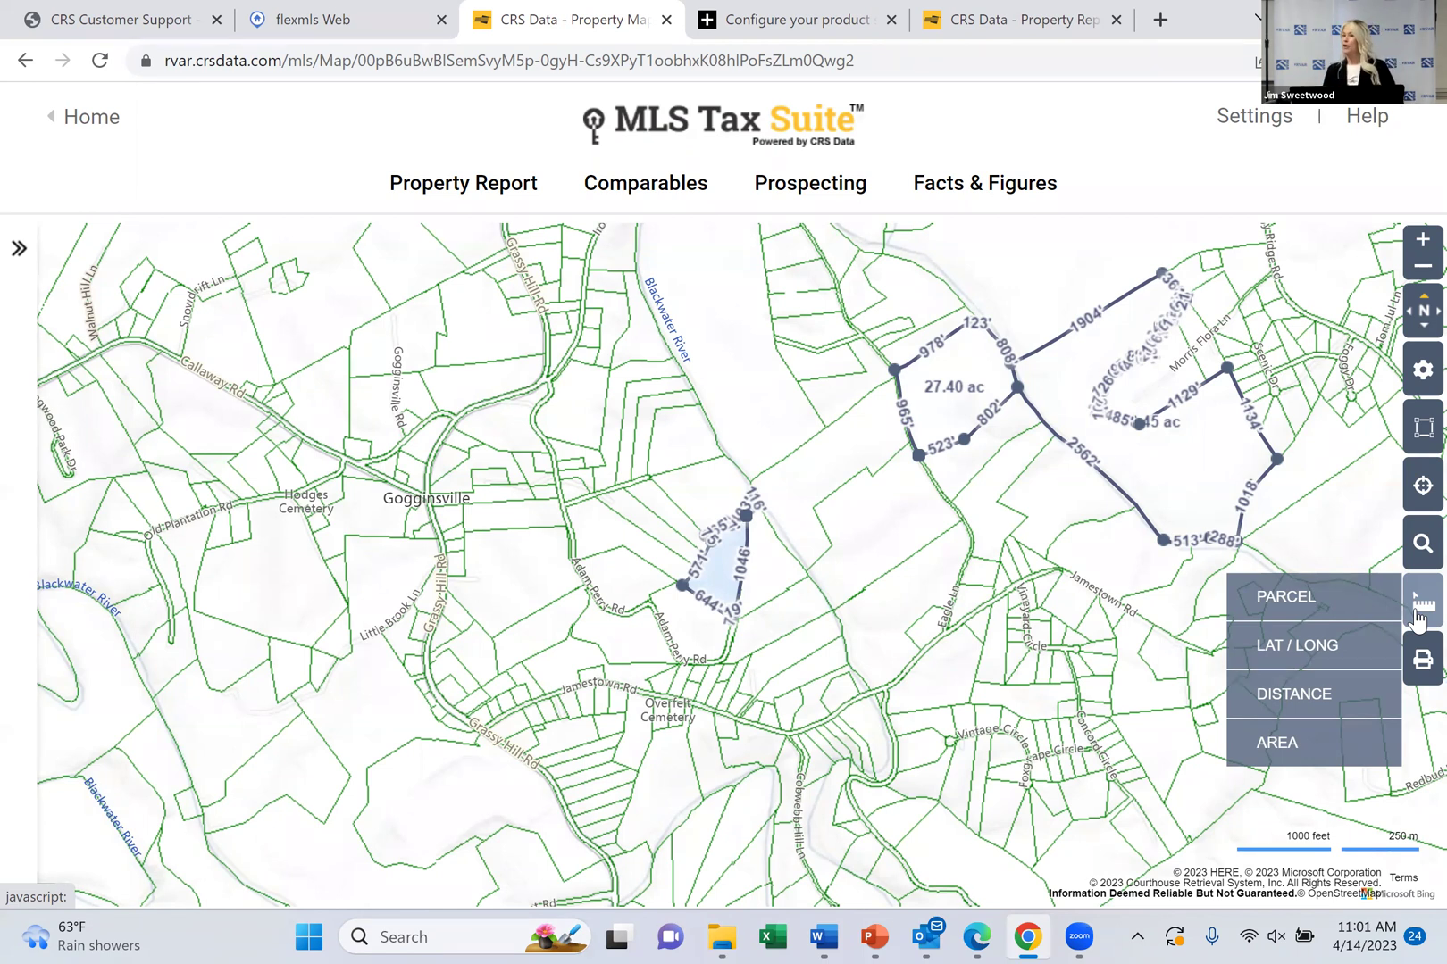
mouse_move(1422, 671)
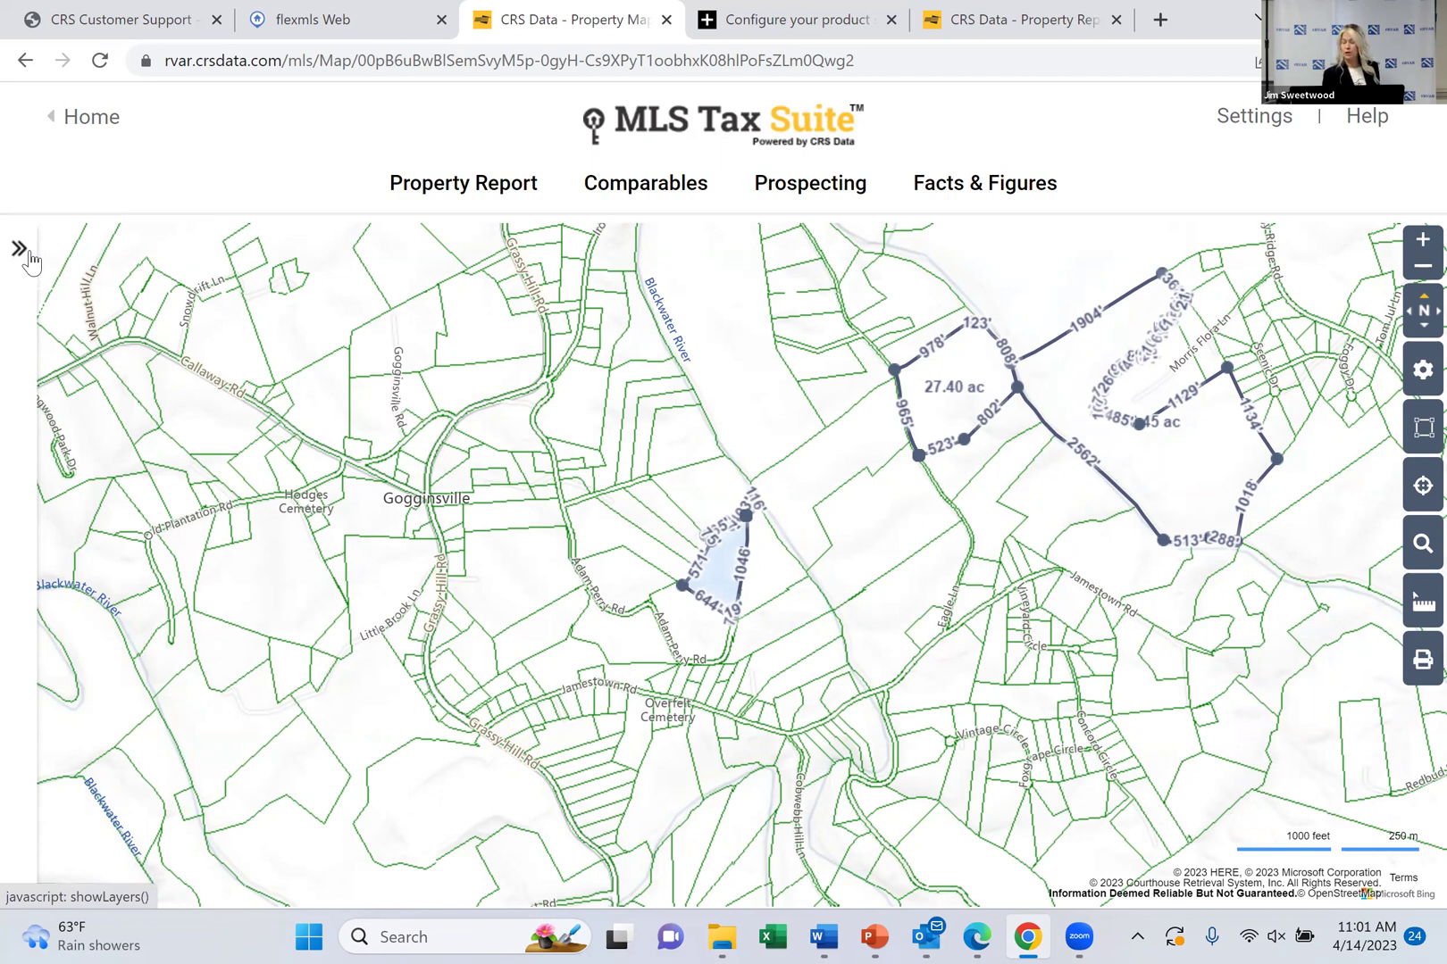
Turn on the Recent Sales layer for the last 48 months
left_click(19, 249)
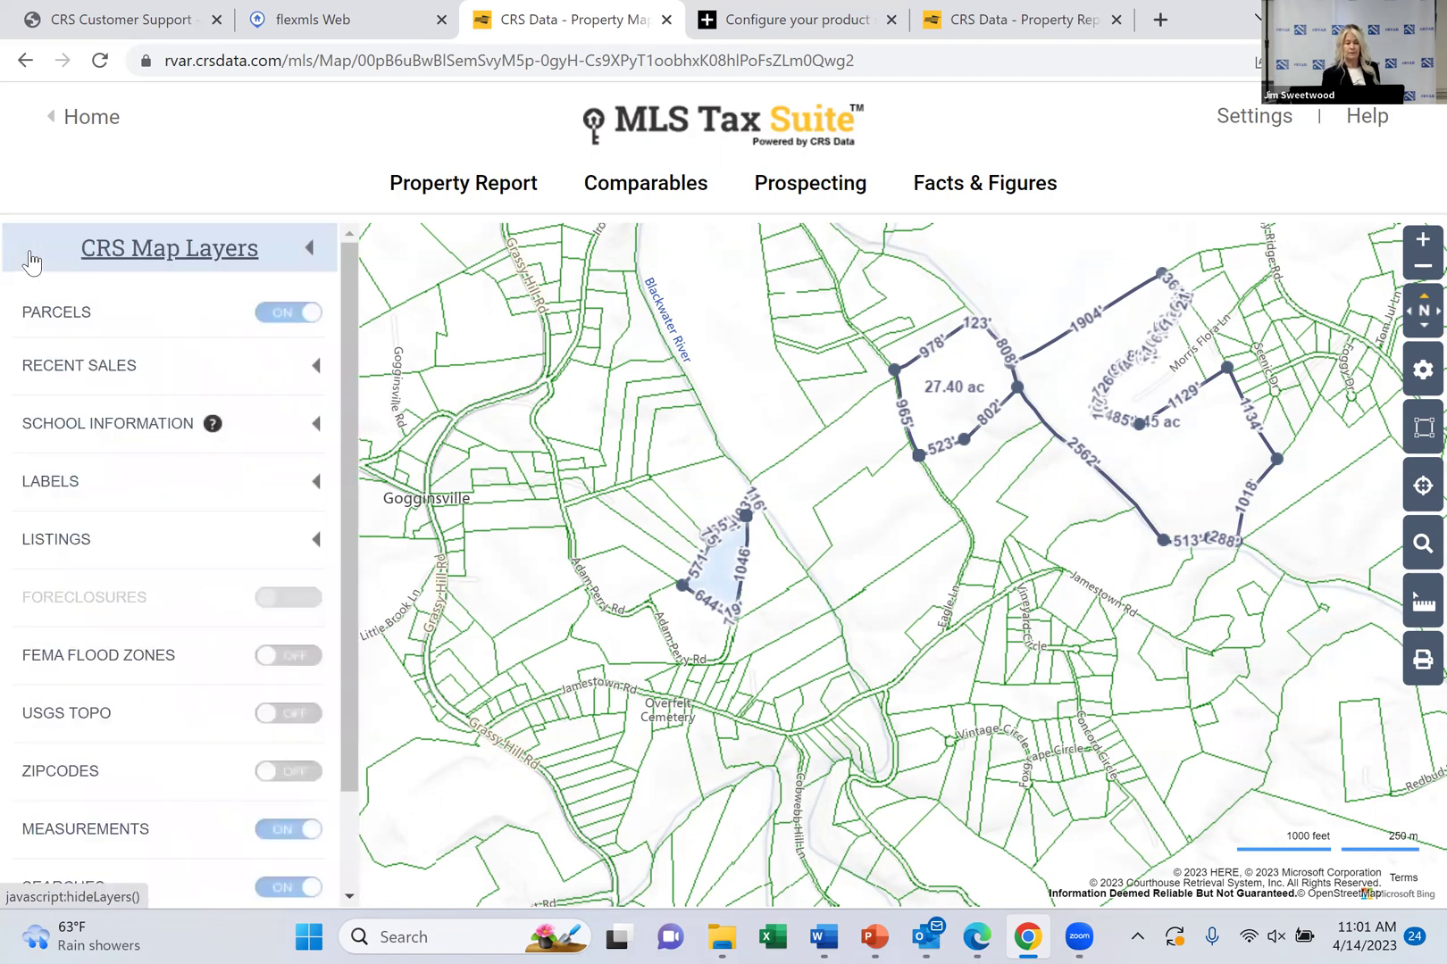
left_click(73, 368)
left_click(302, 657)
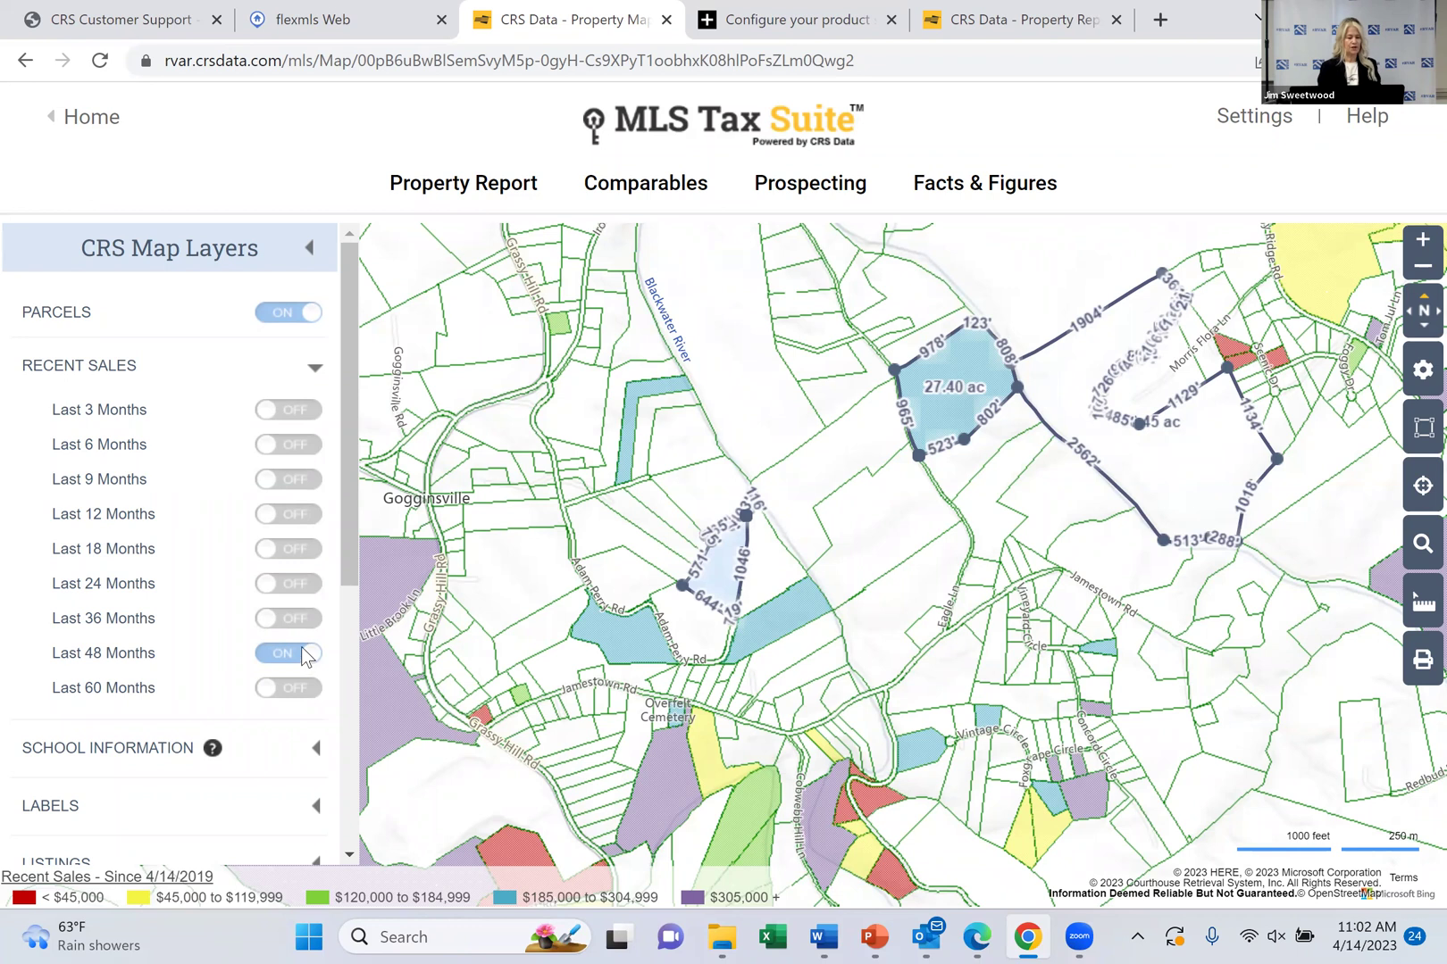
Switch on Active, Sold, Sale Pending and Expired listing layers
scroll(353, 589, "down", 2)
scroll(179, 608, "down", 2)
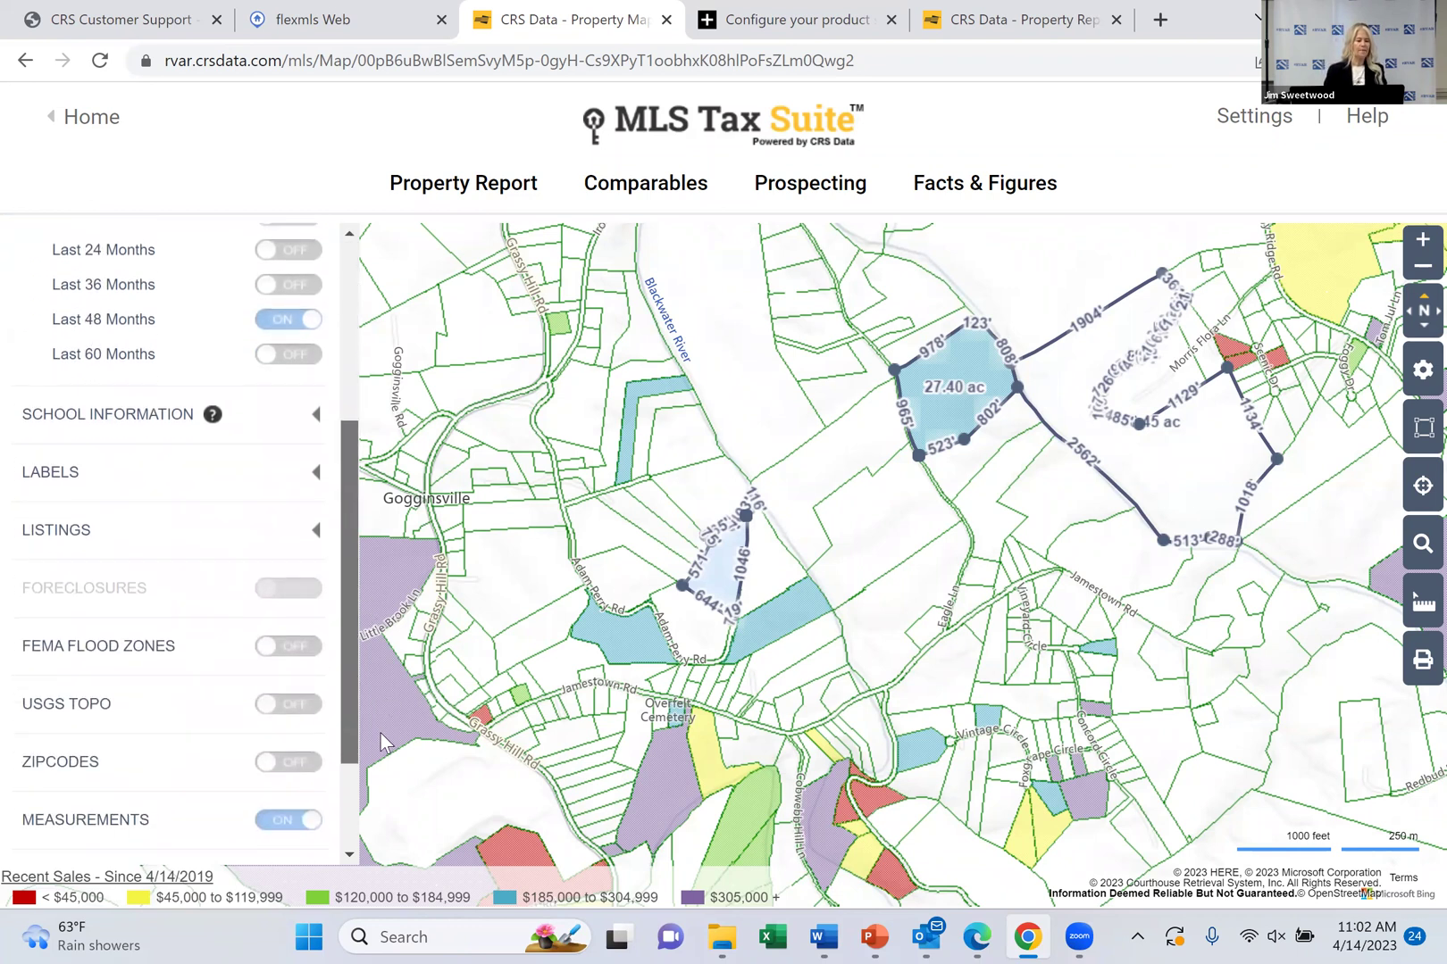
left_click(36, 529)
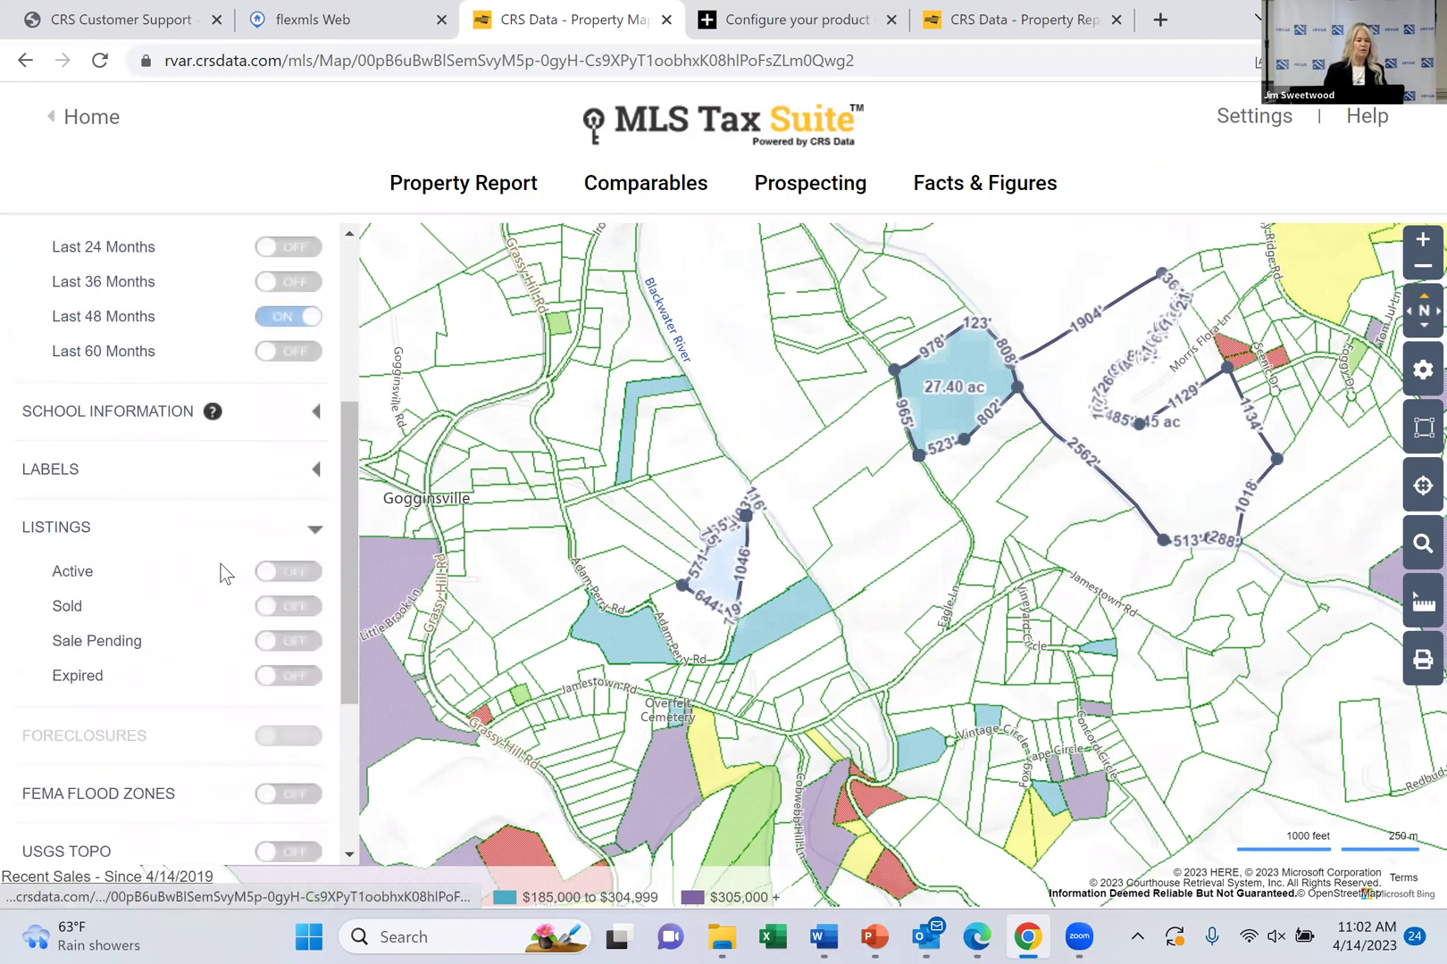
left_click(308, 573)
left_click(301, 607)
left_click(307, 643)
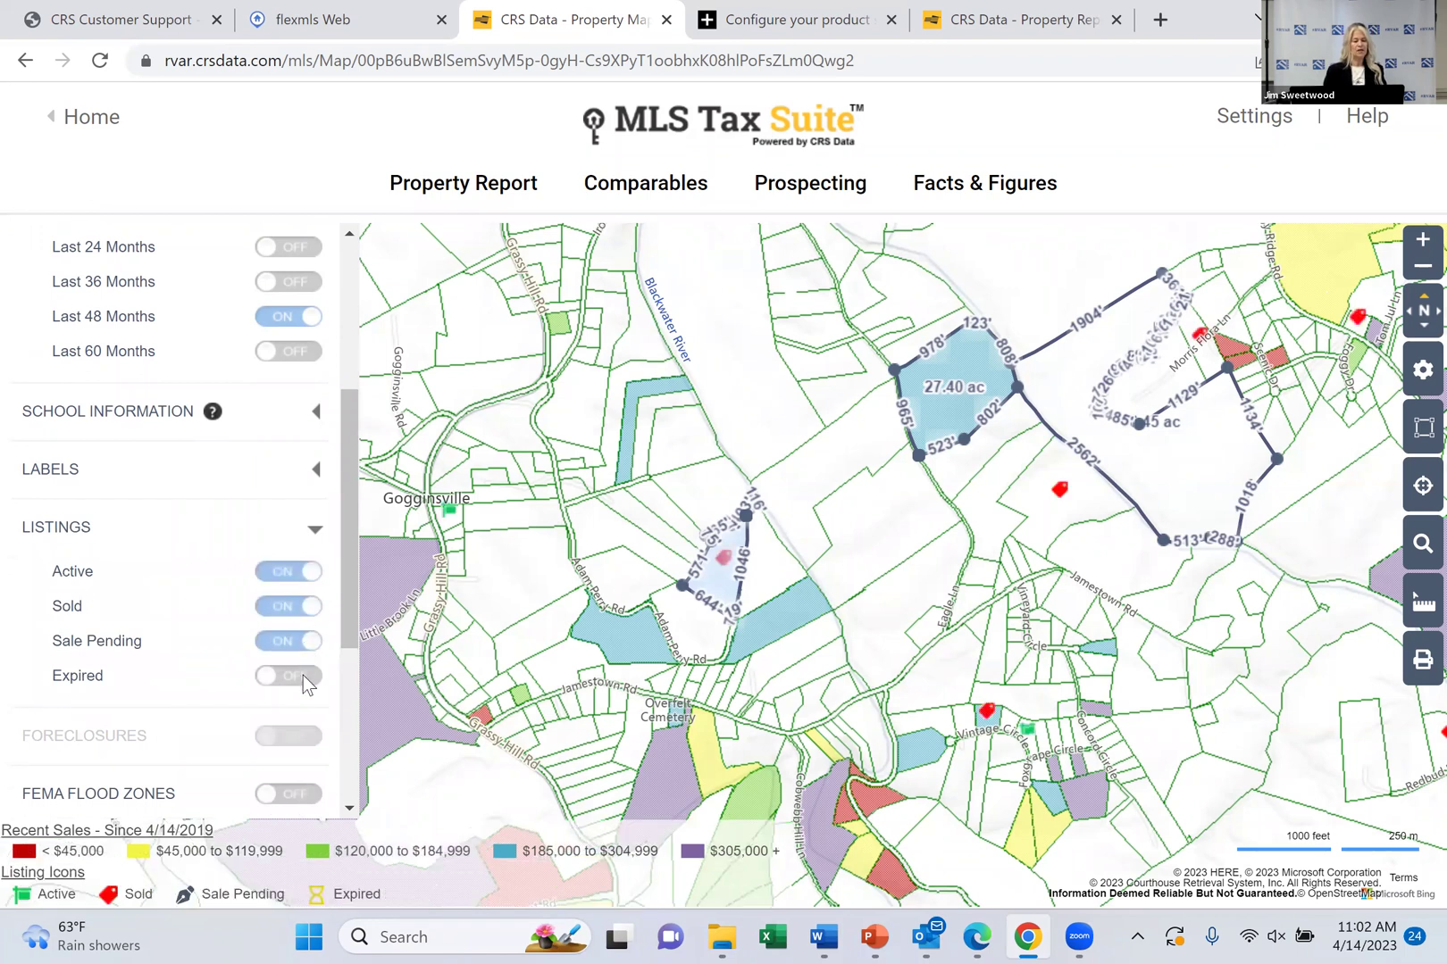
left_click(306, 677)
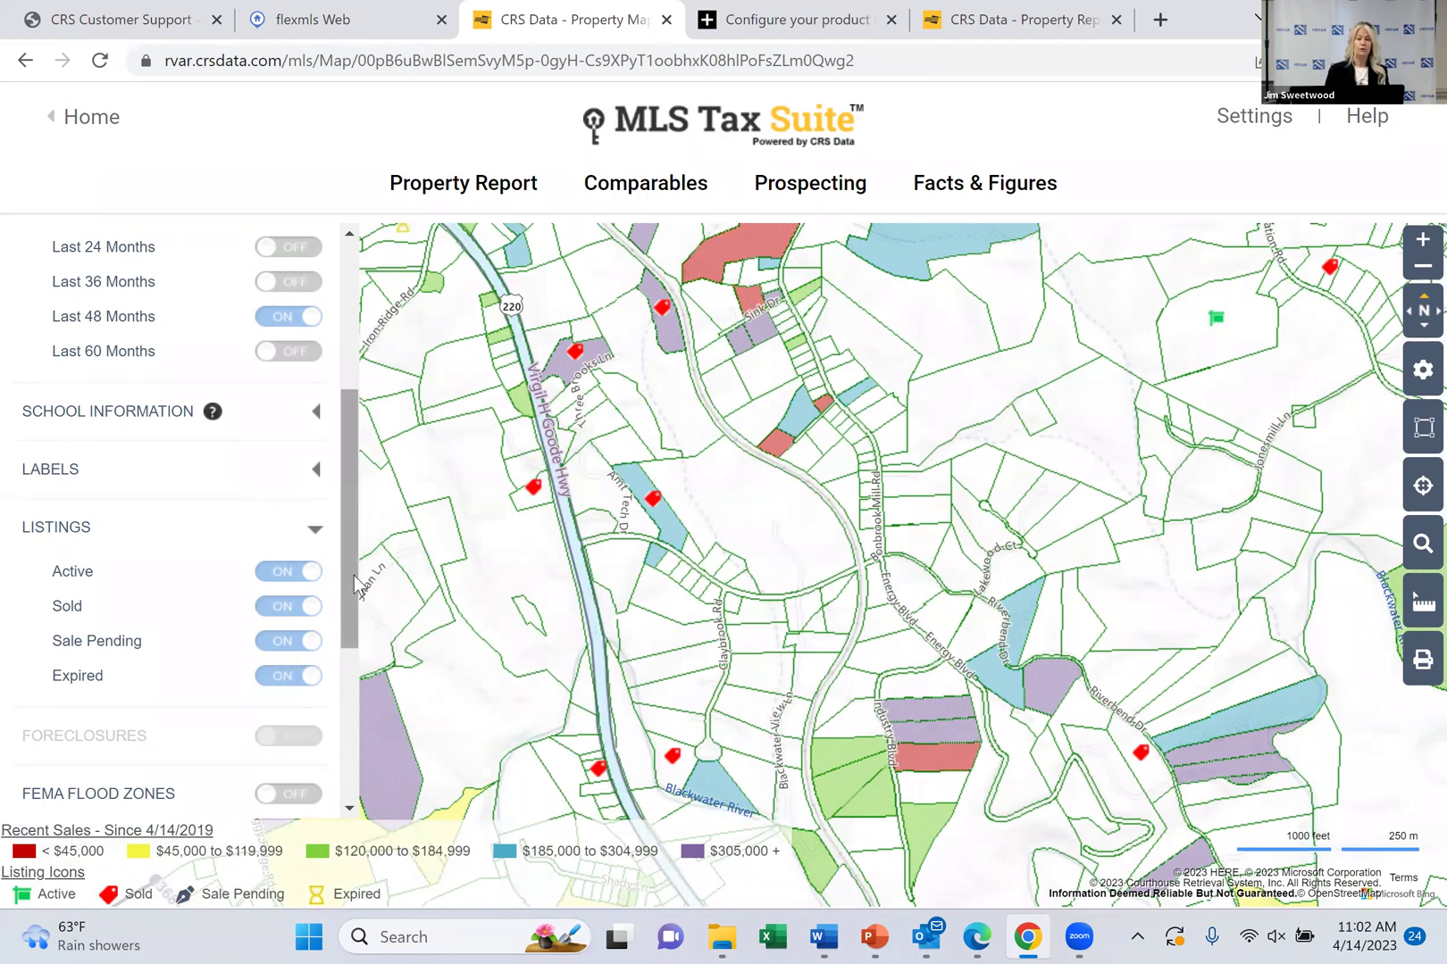
Expand the LABELS options, zoom in three levels, and re-centre on the Adam Perry Rd parcel
scroll(355, 584, "down", 1)
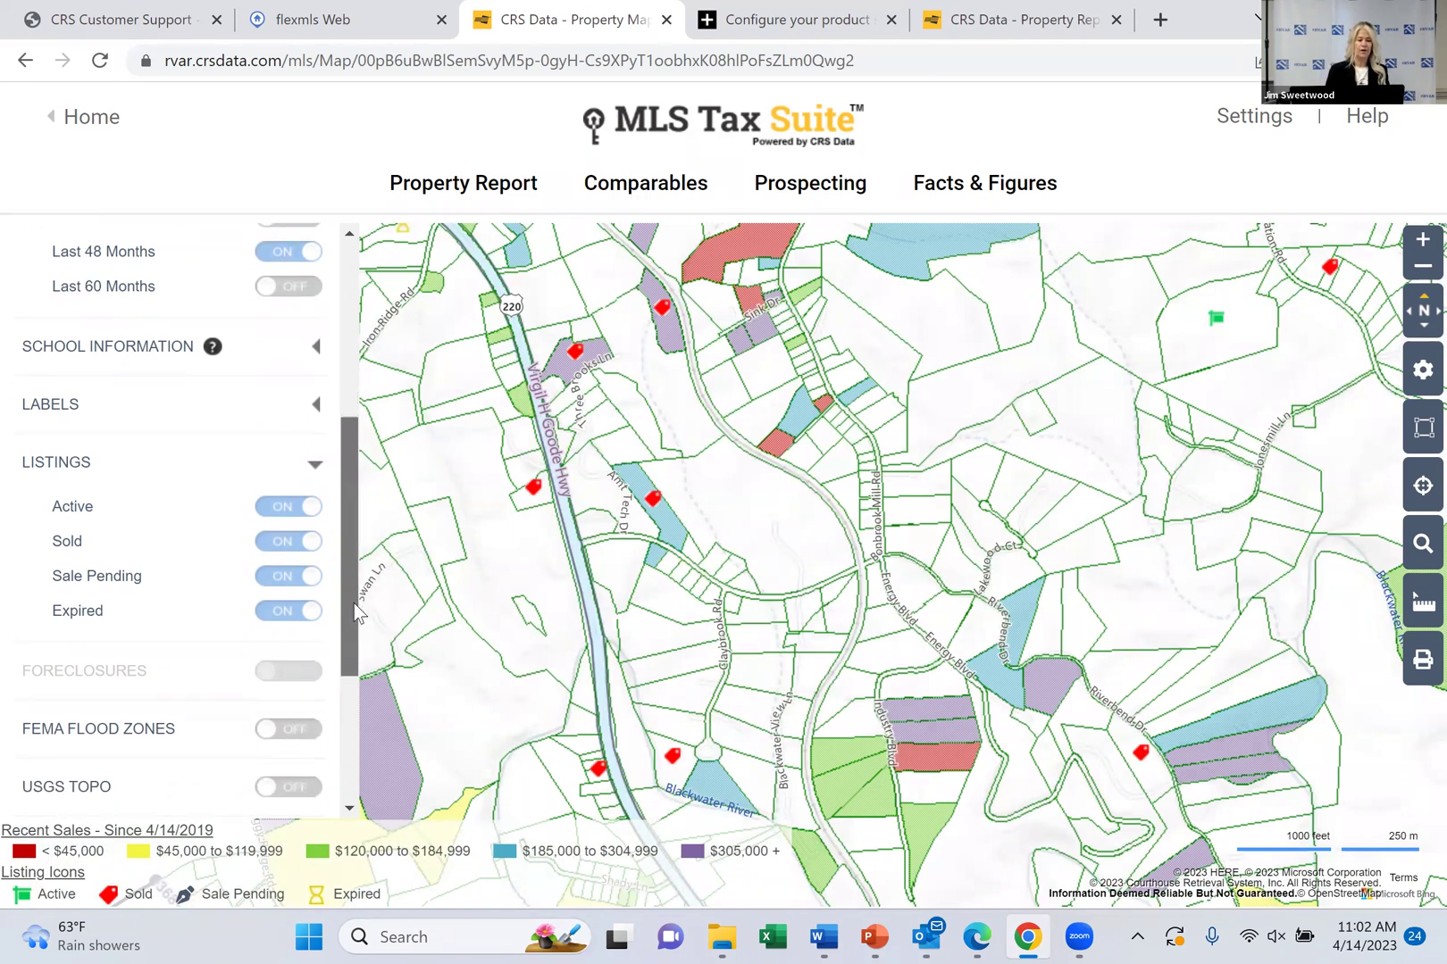
left_click(63, 412)
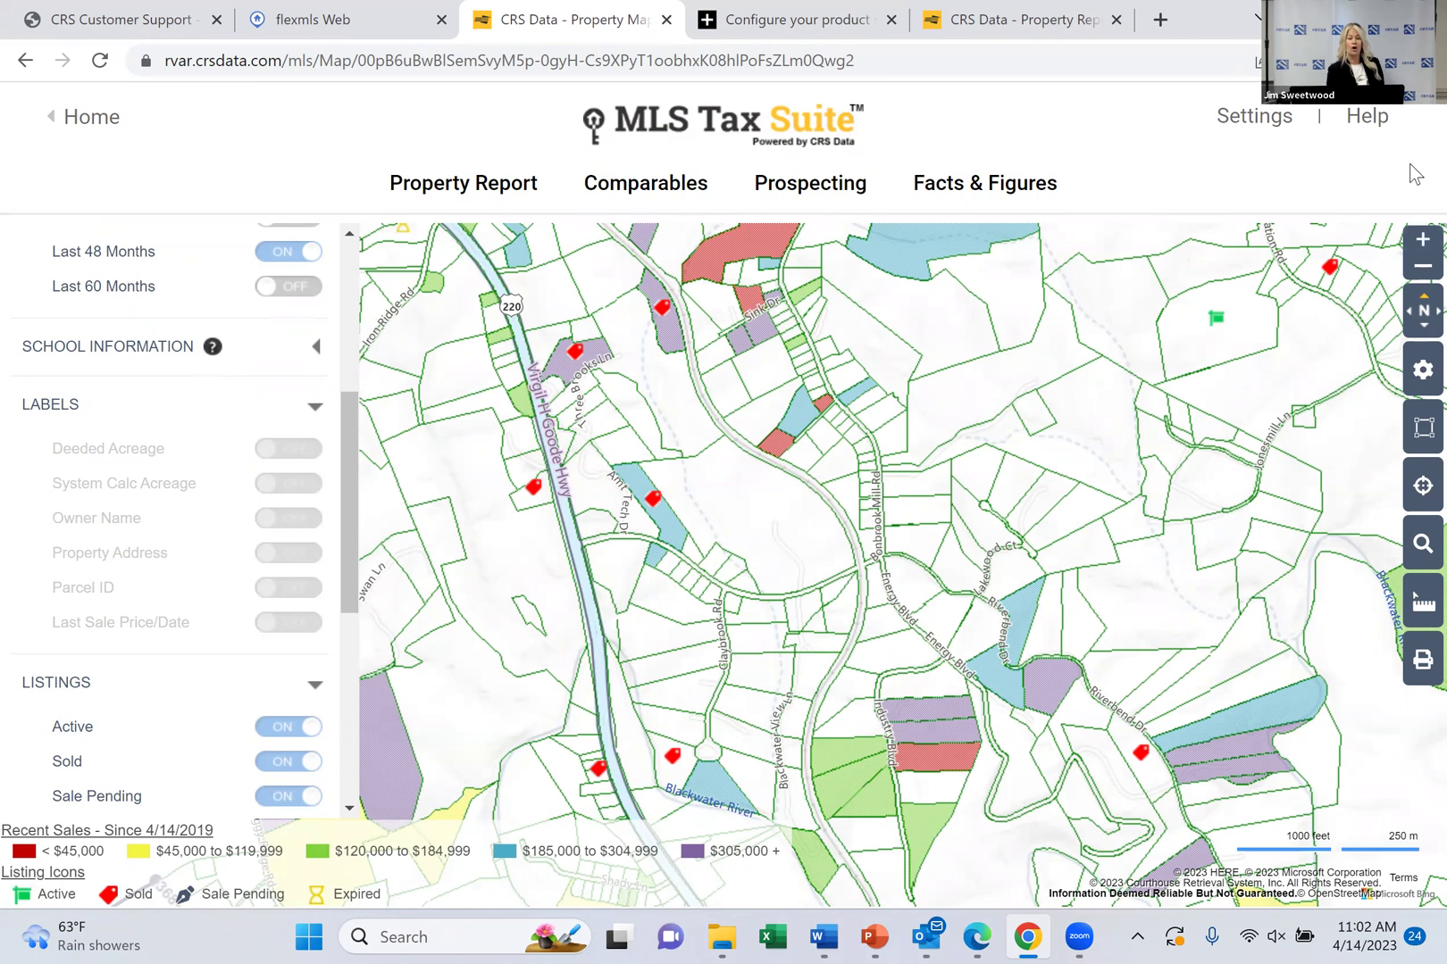
left_click(1420, 253)
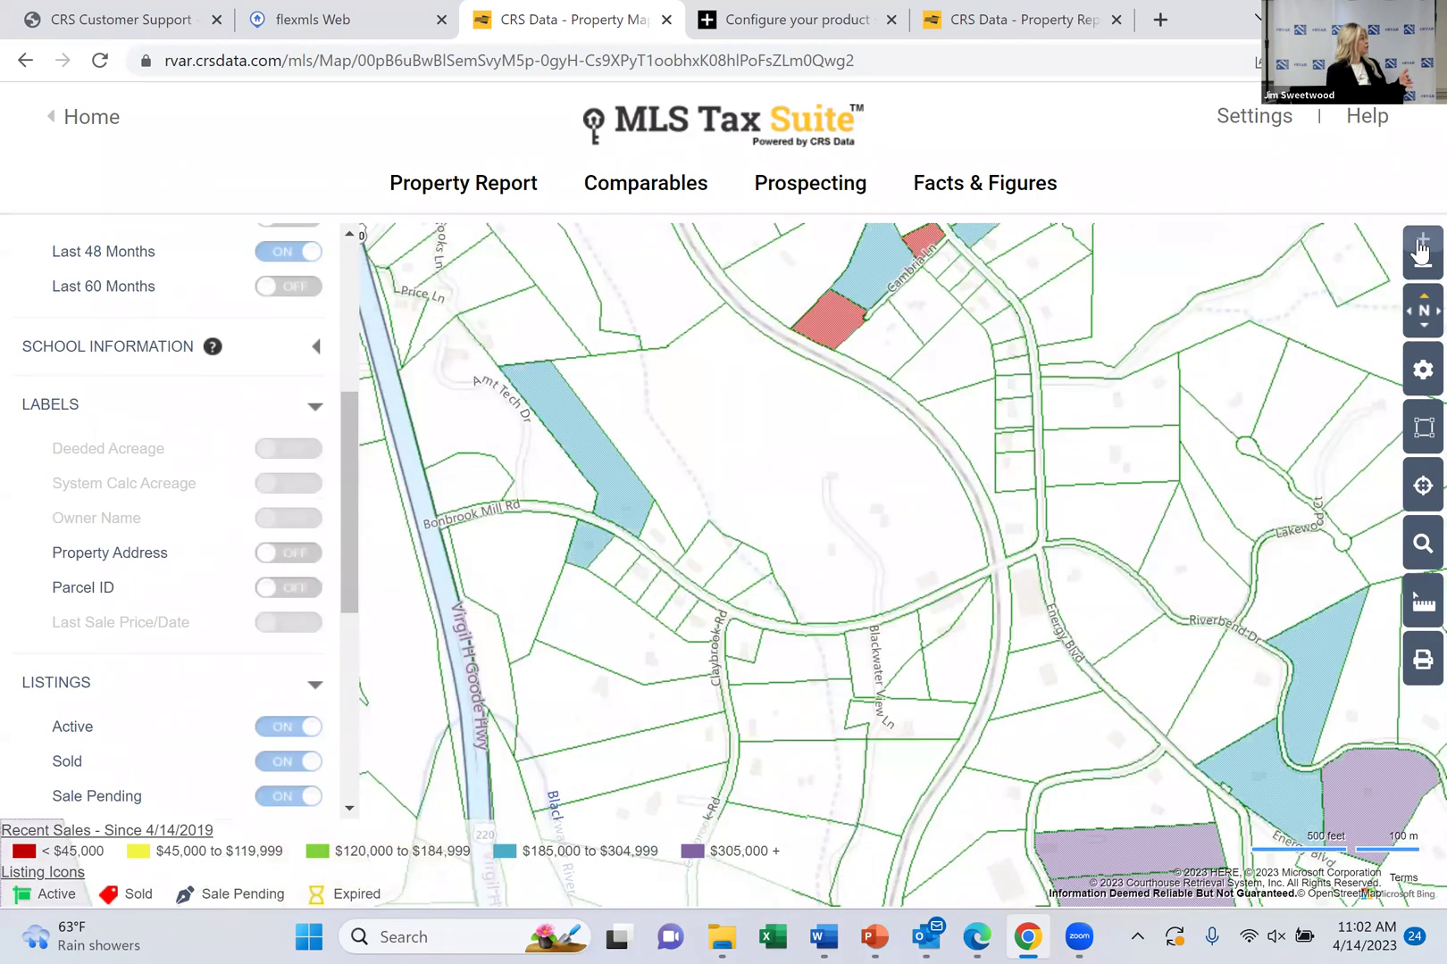
left_click(1420, 253)
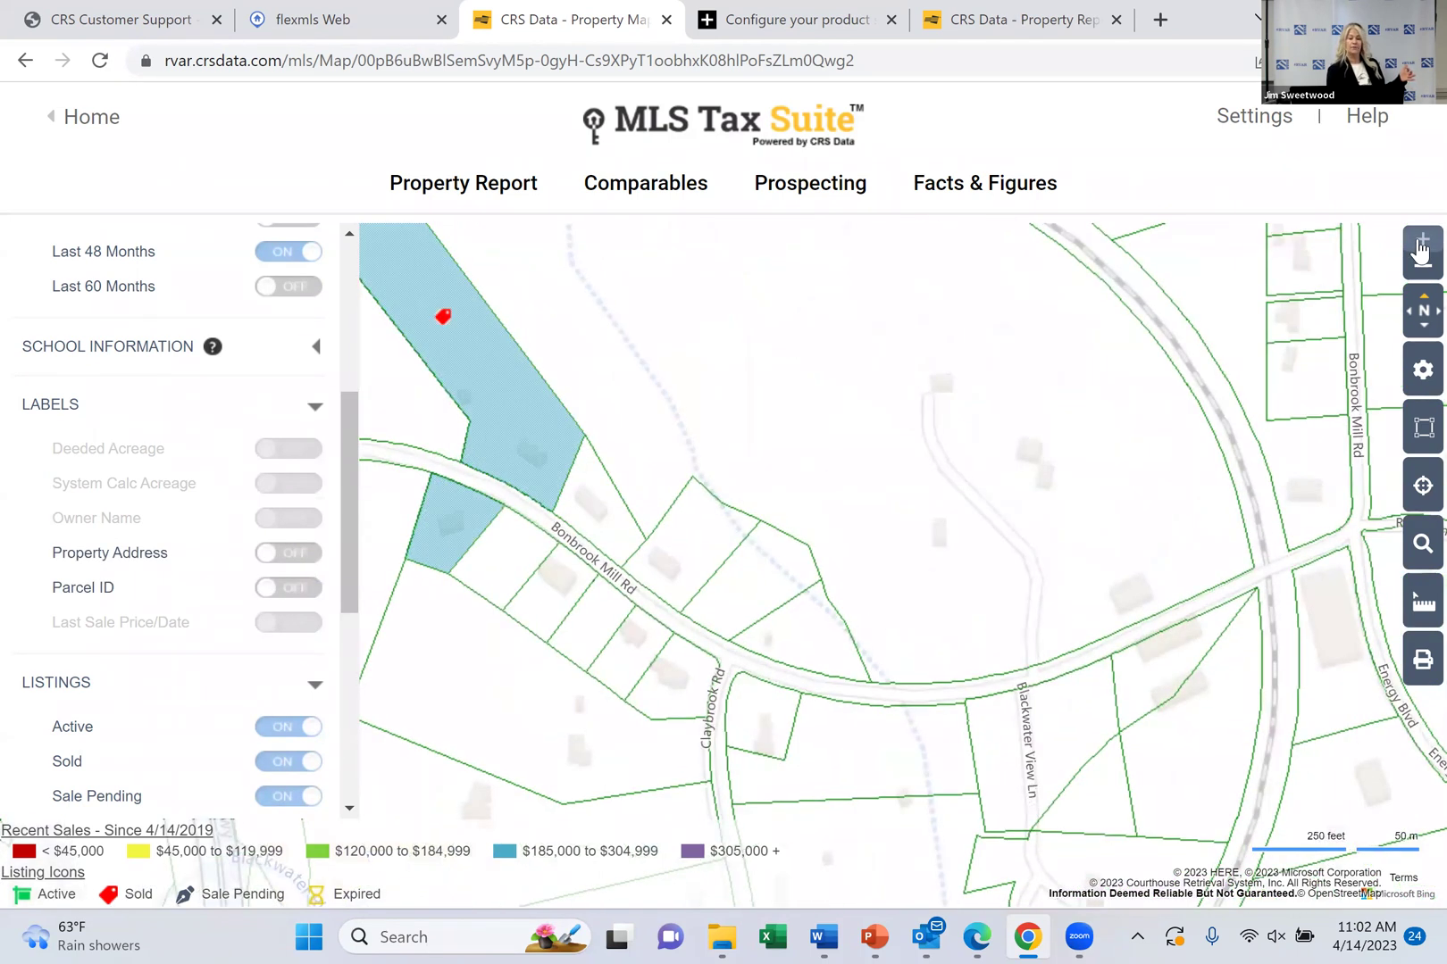
left_click(1420, 252)
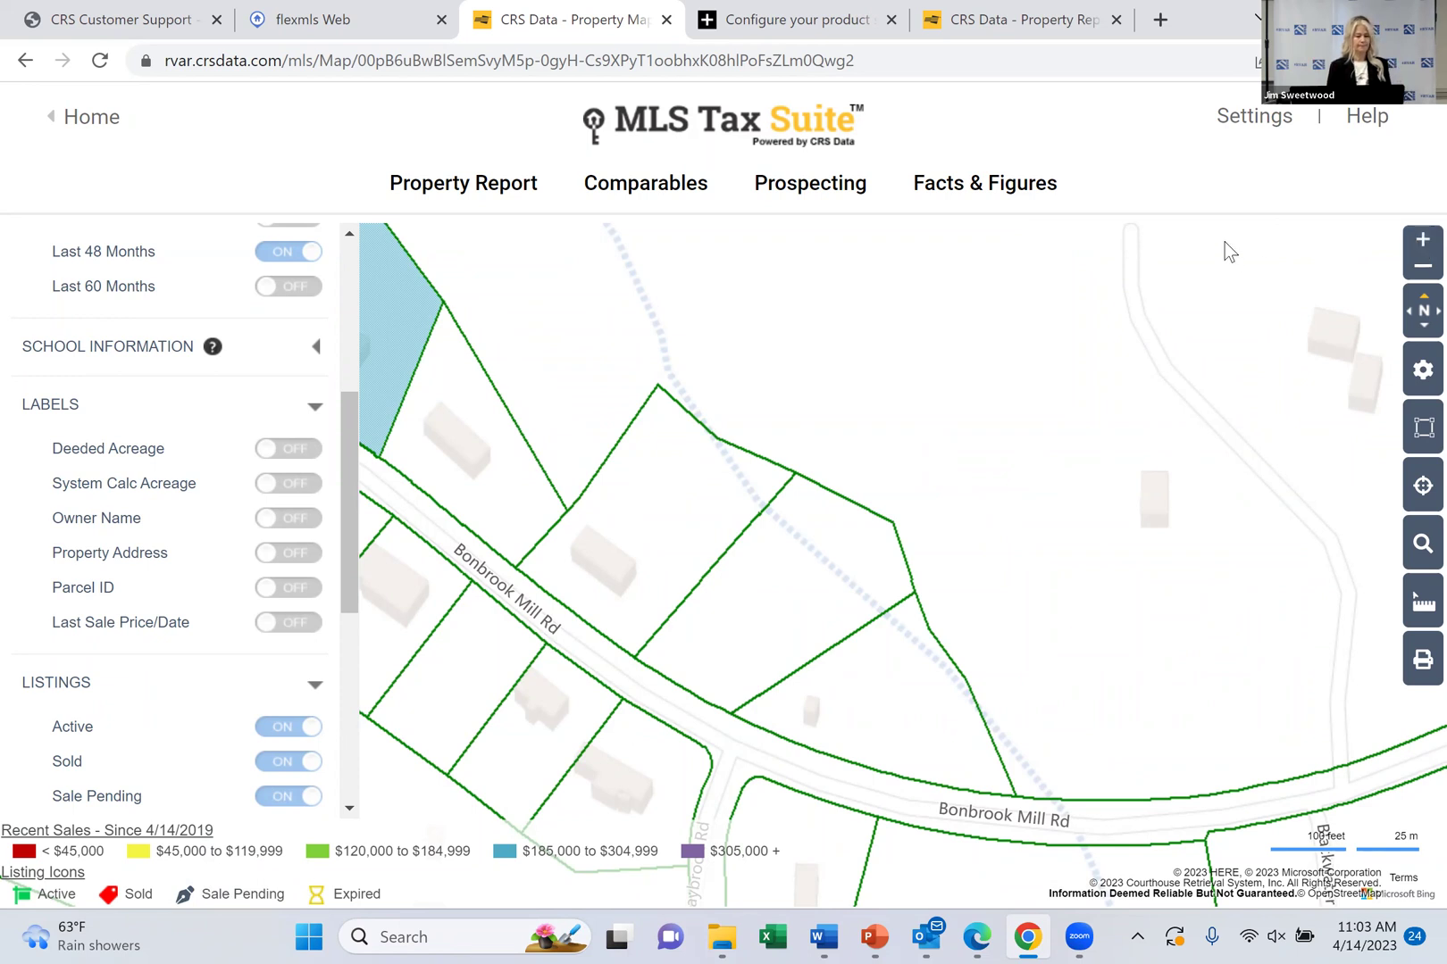
left_click(1420, 479)
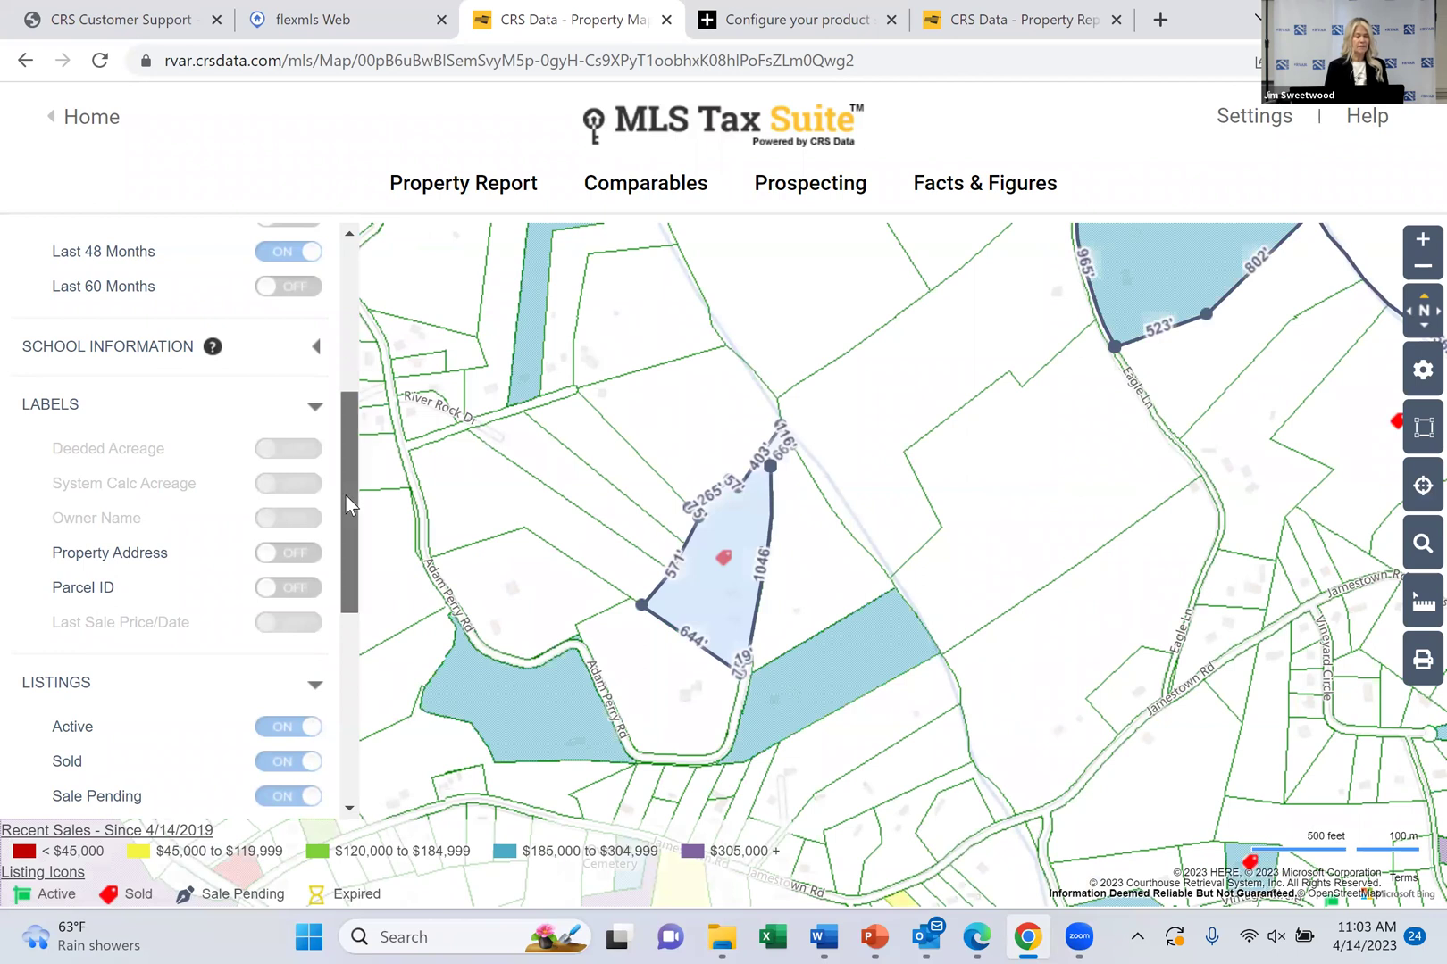
Turn FEMA FLOOD ZONES on in CRS Map Layers to show the AE areas beside the parcel
scroll(344, 494, "down", 5)
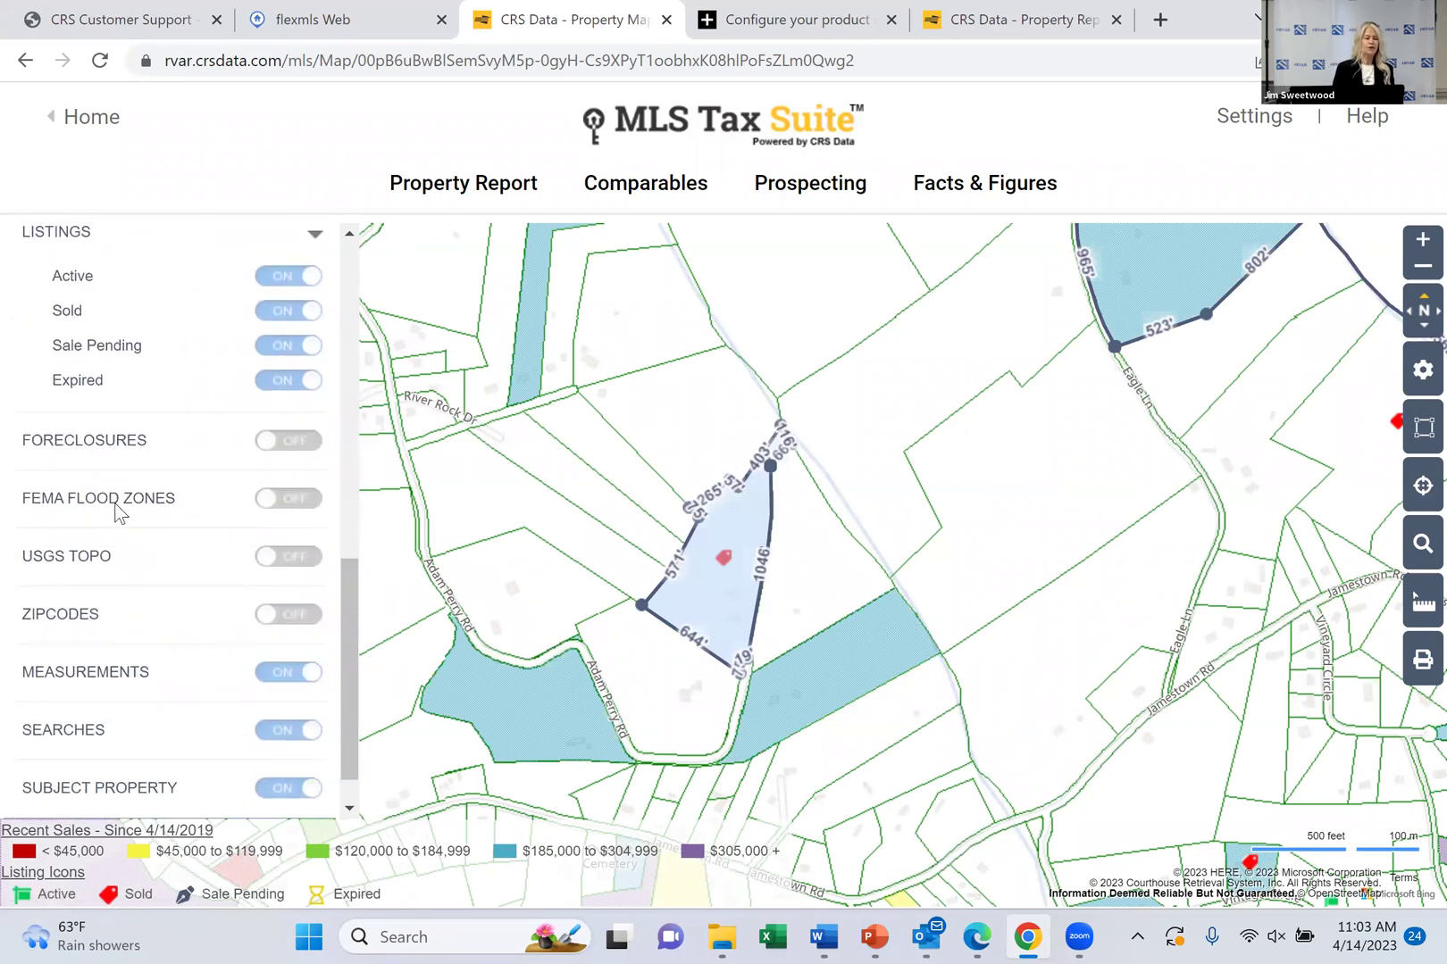
left_click(313, 498)
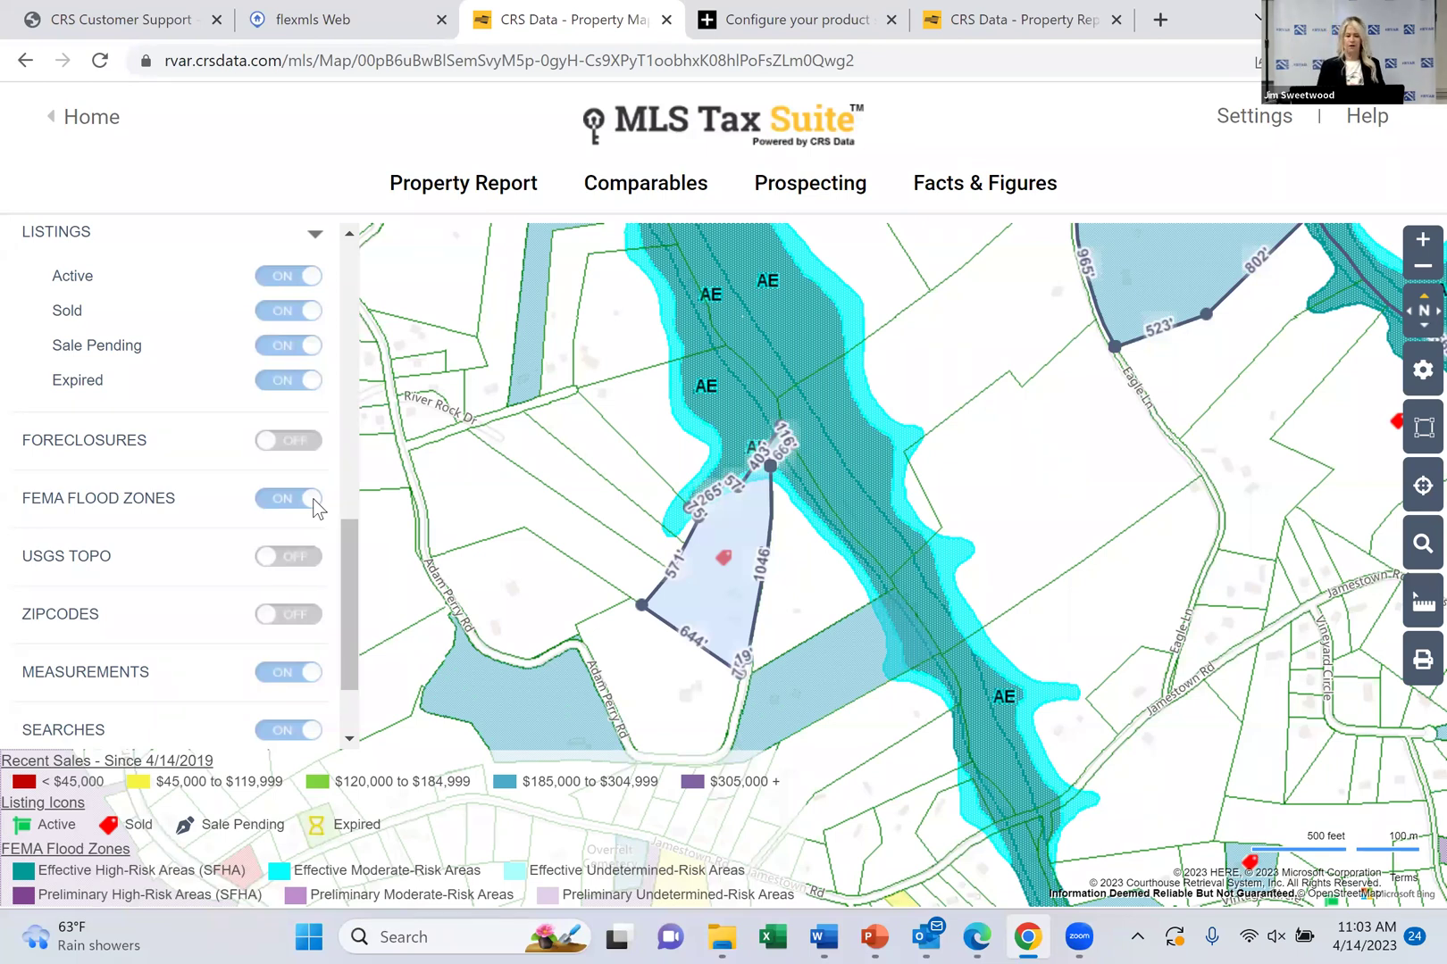
left_click_drag(353, 569, 363, 314)
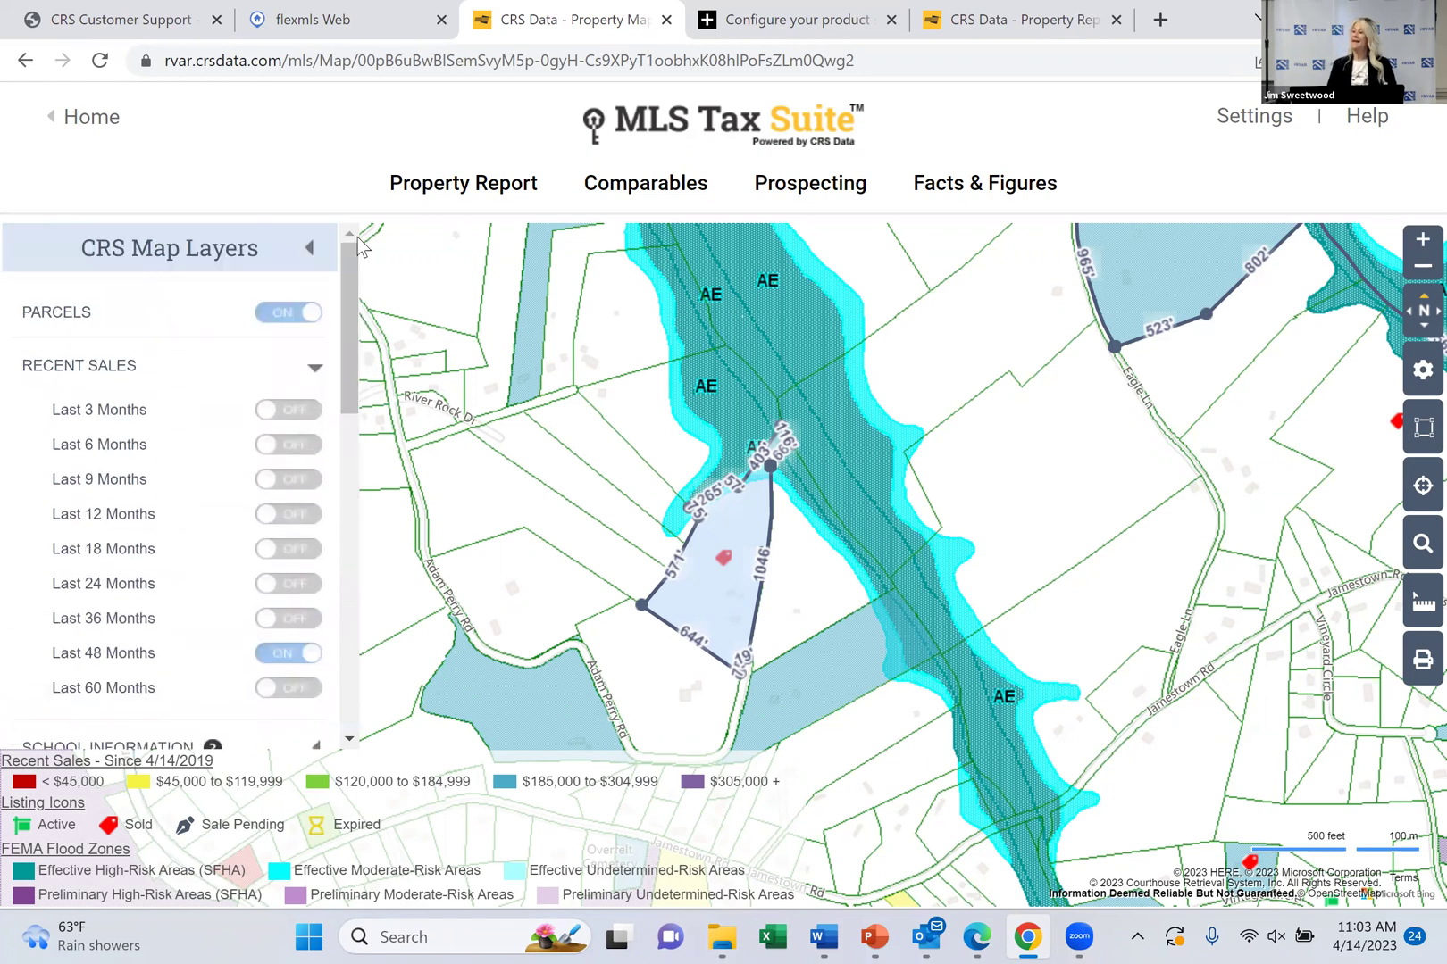